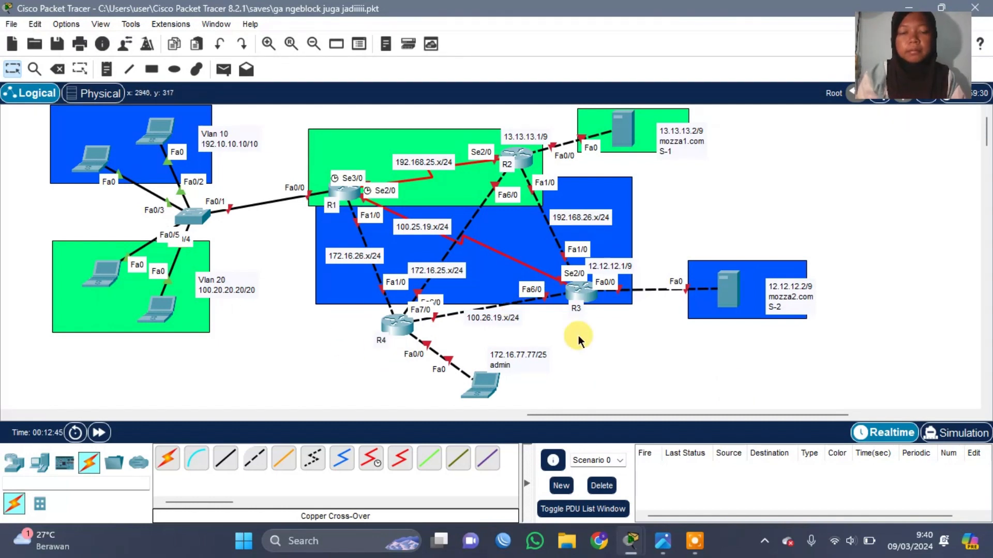
Open the command-line interface of router R3 and decline the initial configuration dialog.
{"action": "scroll", "coordinate": [578, 336], "scroll_direction": "left", "scroll_amount": 3}
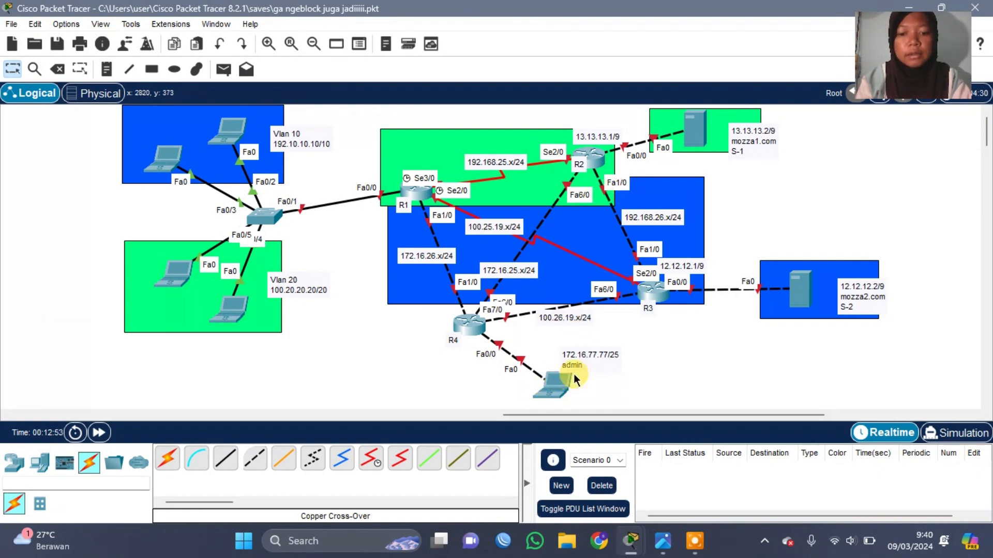
{"action": "mouse_move", "coordinate": [542, 385]}
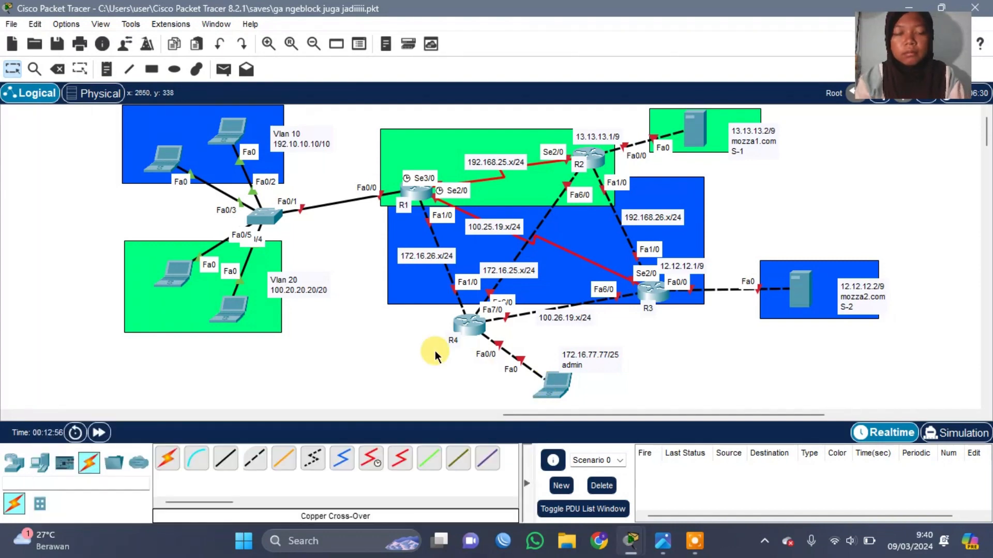
{"action": "scroll", "coordinate": [435, 352], "scroll_direction": "right", "scroll_amount": 1}
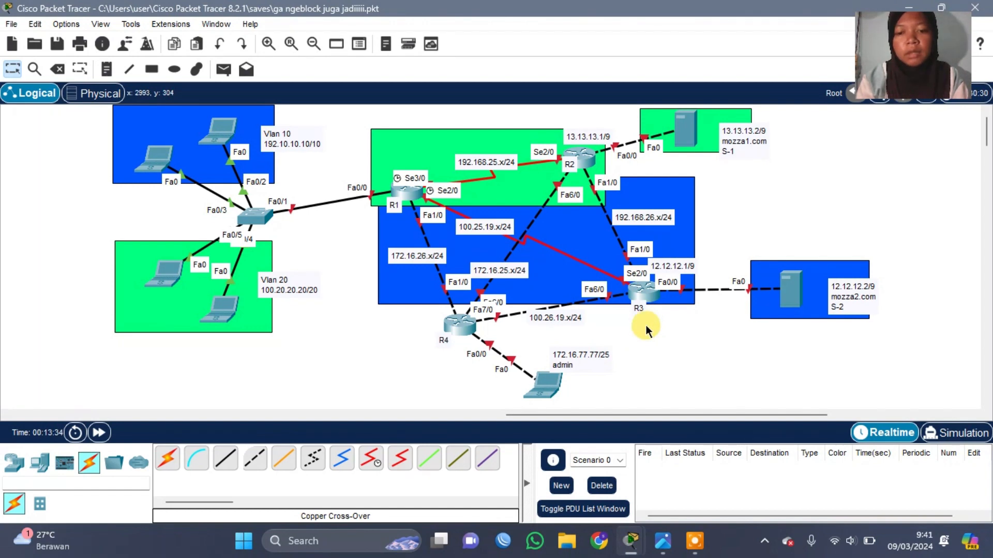
{"action": "left_click", "coordinate": [653, 290]}
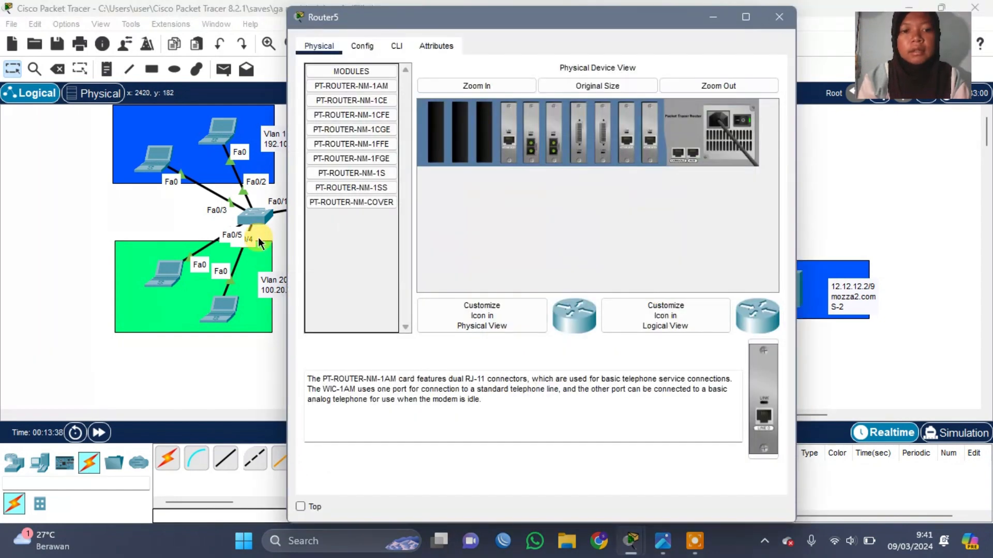
{"action": "left_click", "coordinate": [396, 46]}
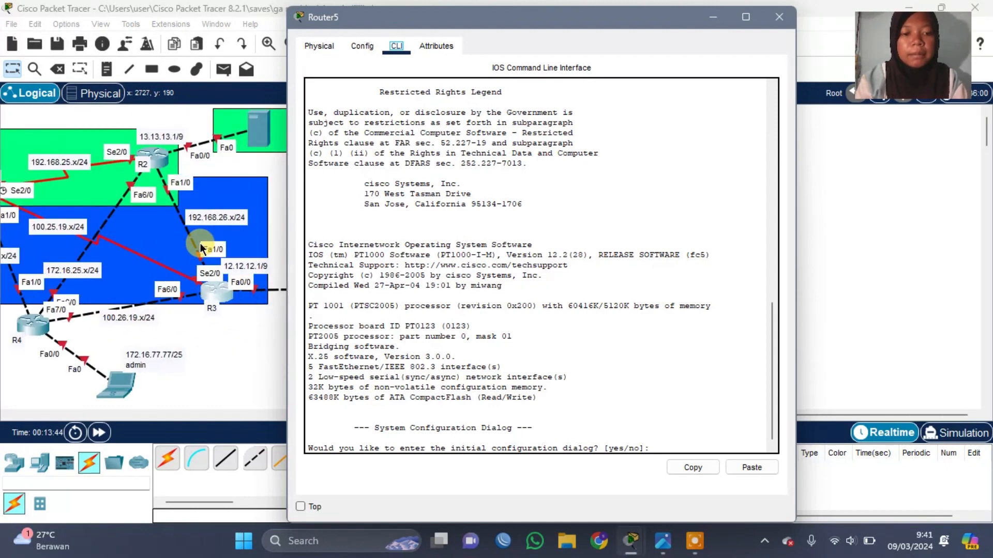
{"action": "left_click_drag", "start_coordinate": [552, 17], "coordinate": [641, 12]}
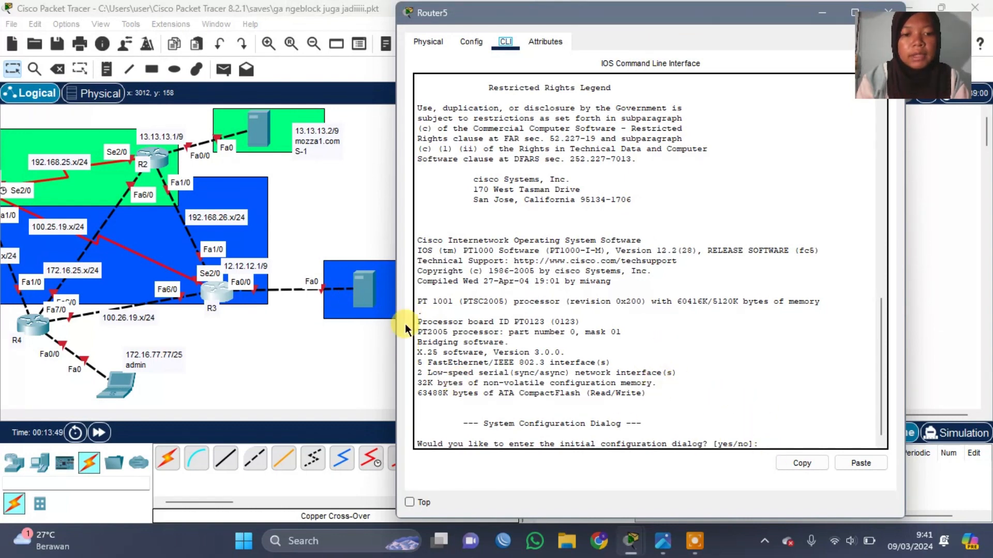
{"action": "left_click", "coordinate": [771, 444]}
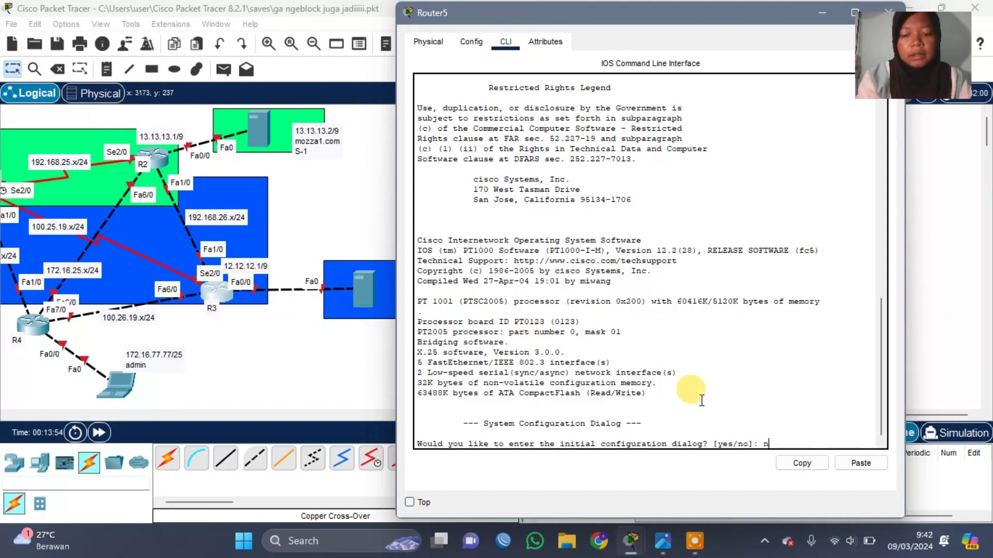
{"action": "type", "text": "n"}
{"action": "key", "text": "Return"}
{"action": "key", "text": "Return"}
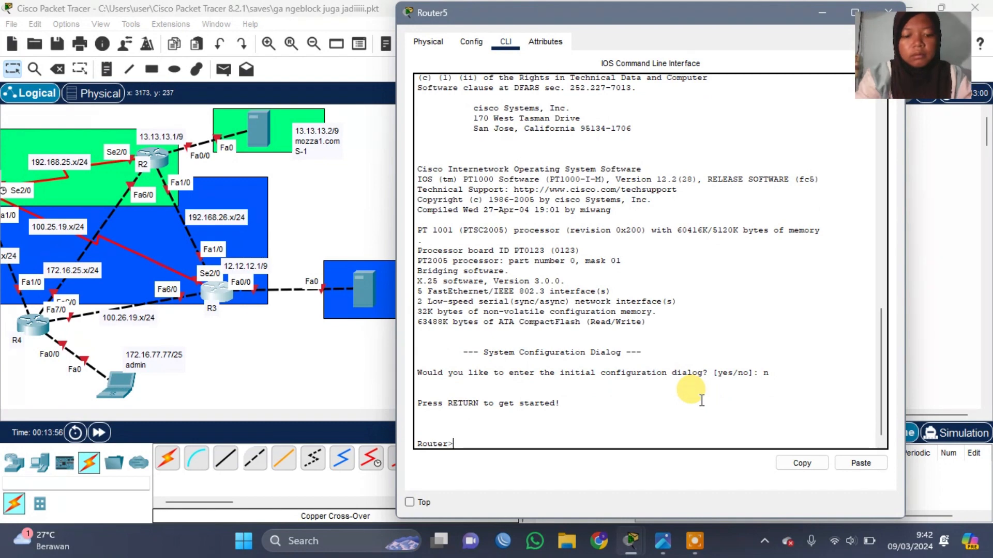
Enter privileged mode and global configuration mode on router R3.
{"action": "type", "text": "en"}
{"action": "key", "text": "Return"}
{"action": "type", "text": "conf"}
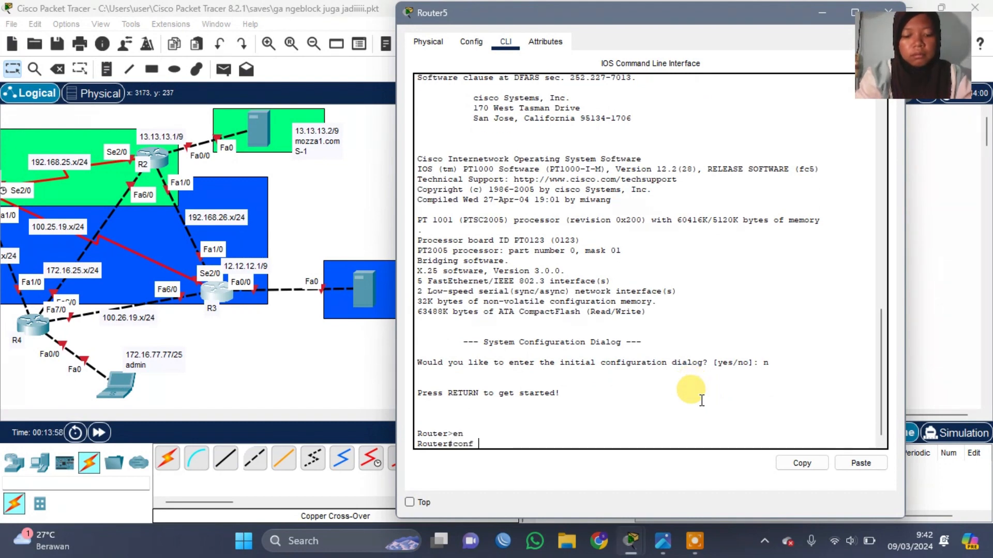
{"action": "type", "text": " t"}
{"action": "key", "text": "Return"}
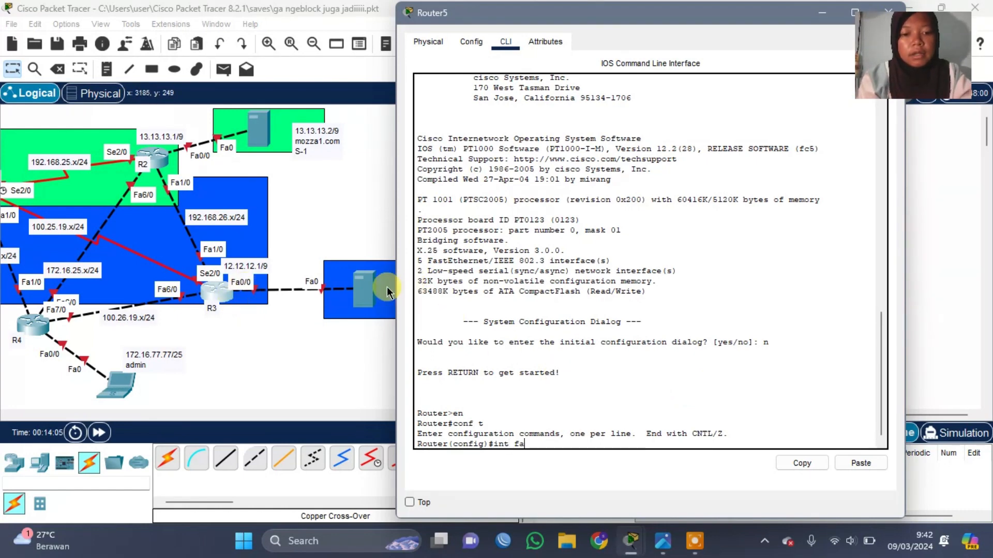
Assign IP address 12.12.12.1 with subnet mask 255.128.0.0 to R3's fa0/0 interface facing server S-2.
{"action": "type", "text": "0/"}
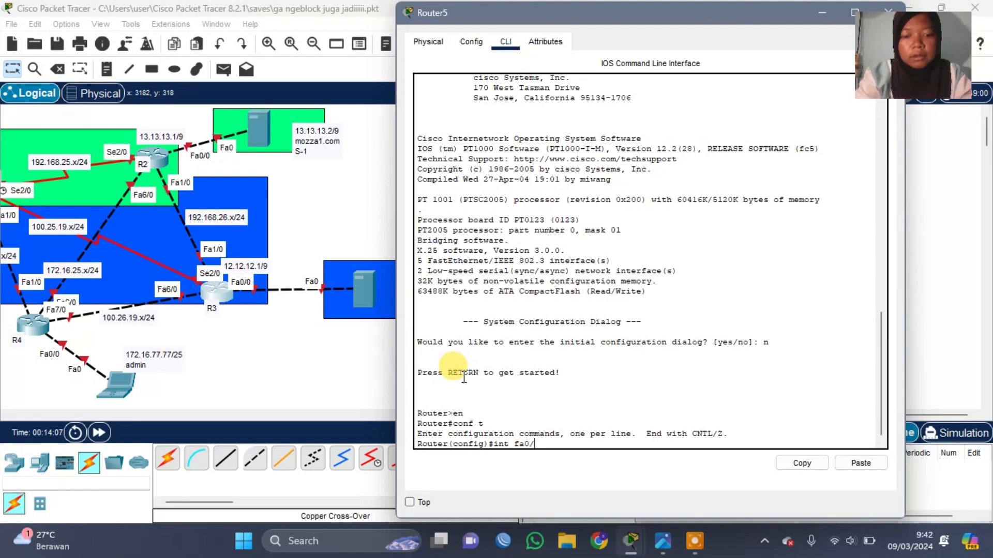
{"action": "type", "text": "0"}
{"action": "key", "text": "Return"}
{"action": "type", "text": "ip"}
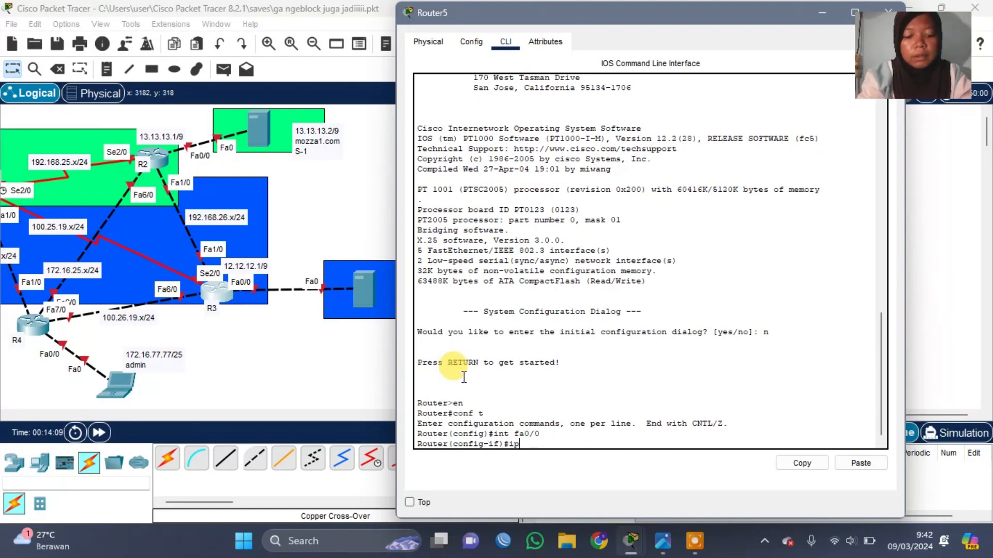
{"action": "type", "text": " add"}
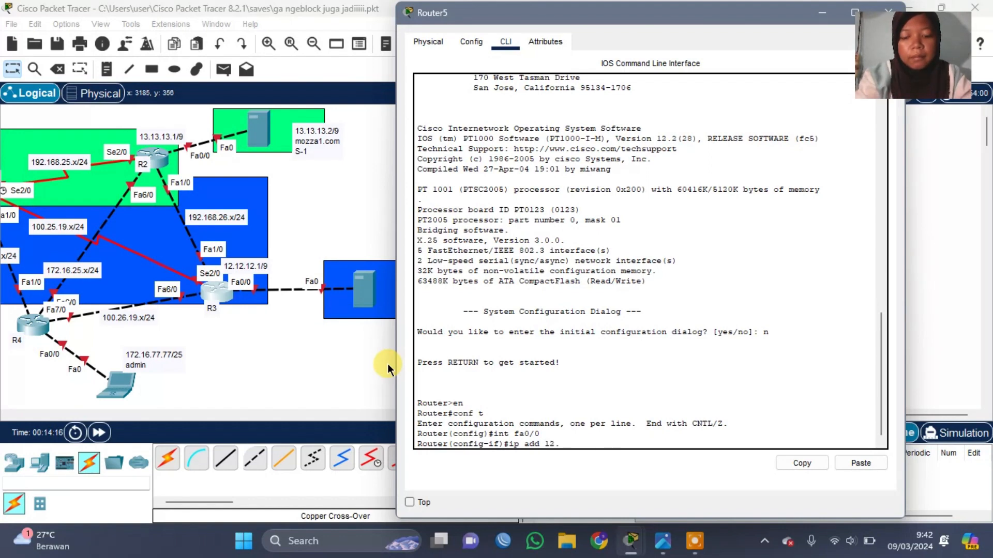
{"action": "type", "text": "12.12."}
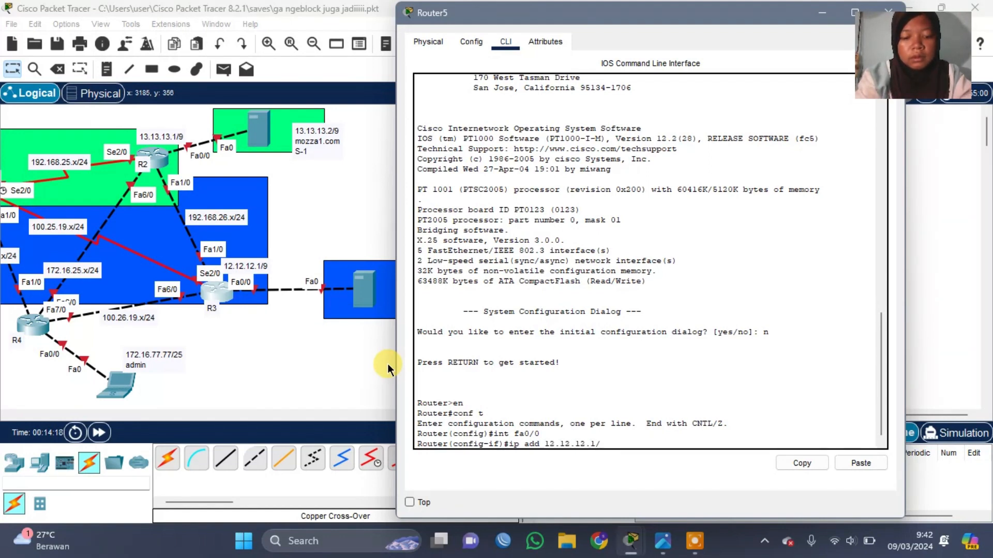
{"action": "type", "text": "1"}
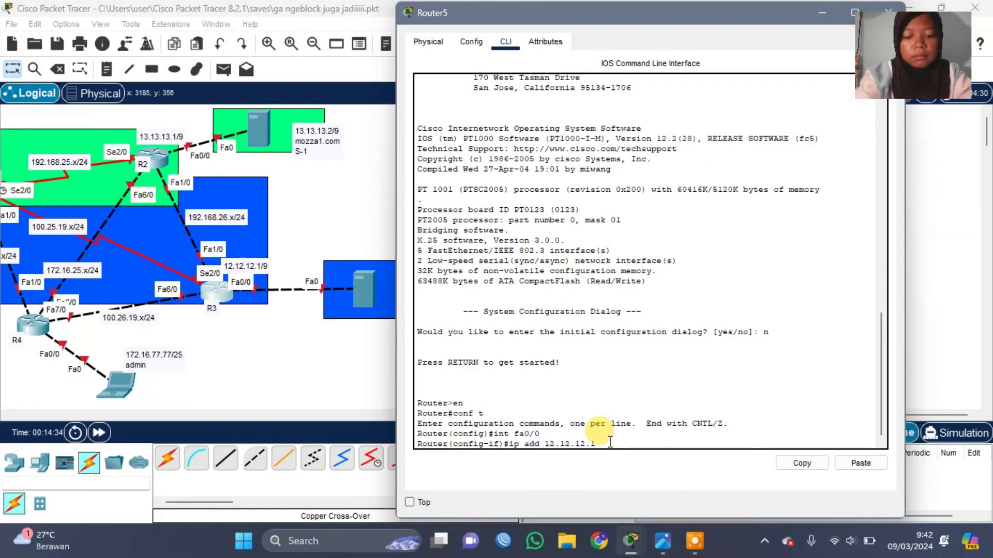
{"action": "type", "text": " 255."}
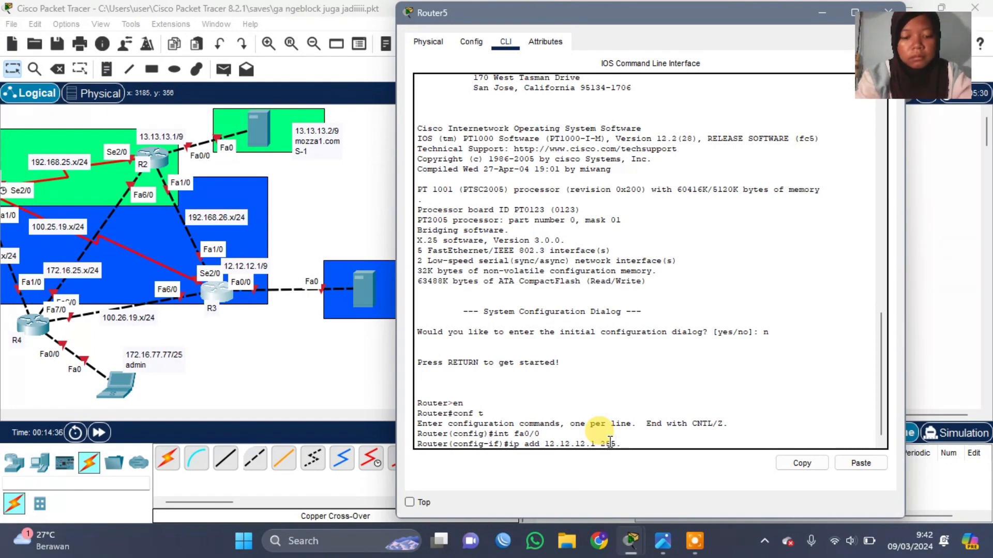
{"action": "left_click", "coordinate": [663, 541]}
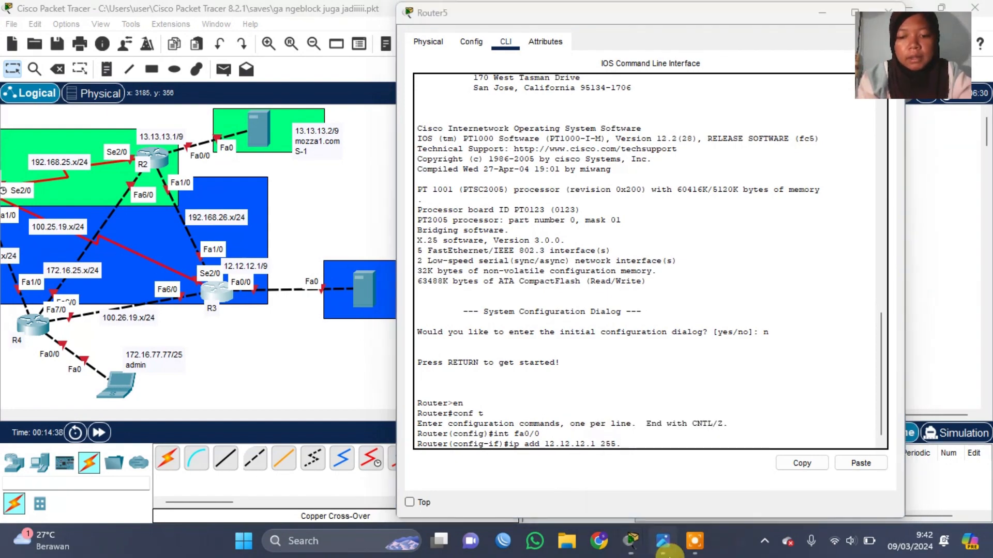
{"action": "left_click", "coordinate": [665, 549]}
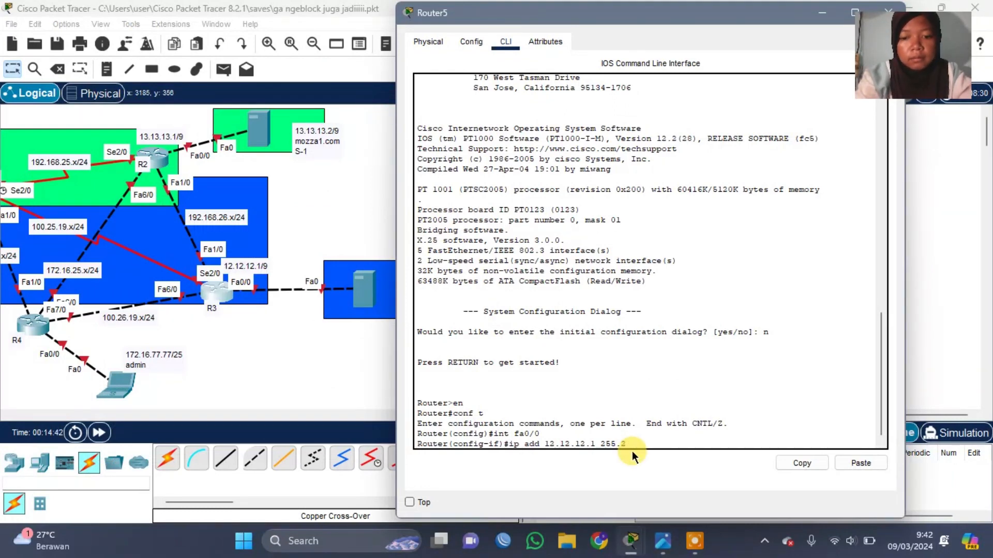
{"action": "type", "text": "."}
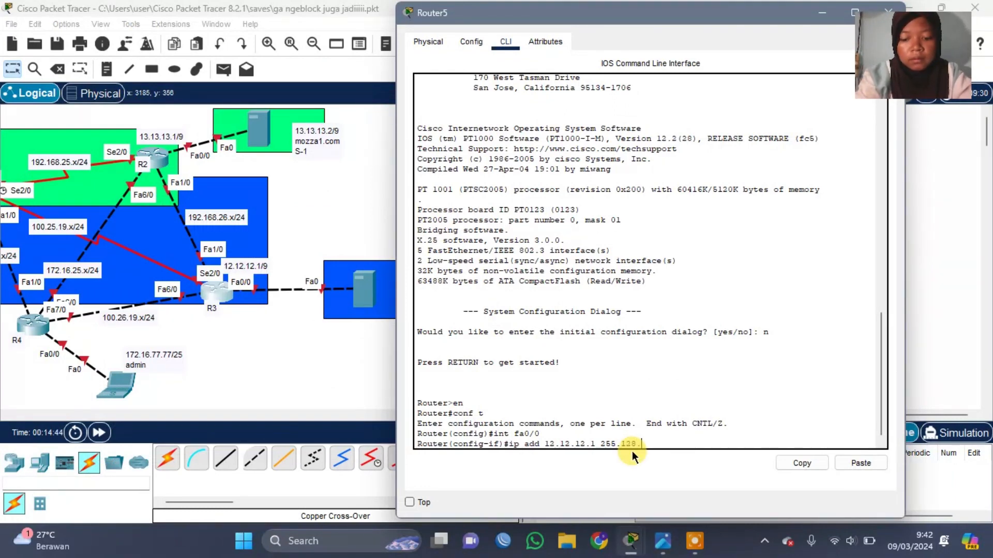
{"action": "type", "text": "0.0"}
{"action": "key", "text": "Return"}
Enable R3's fa0/0 interface with the no sh command.
{"action": "type", "text": "no sh"}
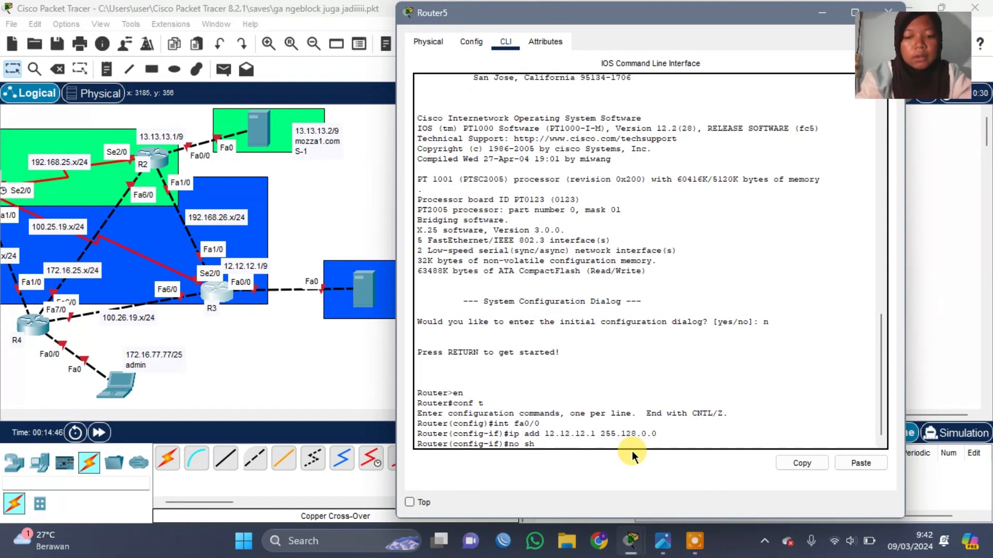
{"action": "key", "text": "Return"}
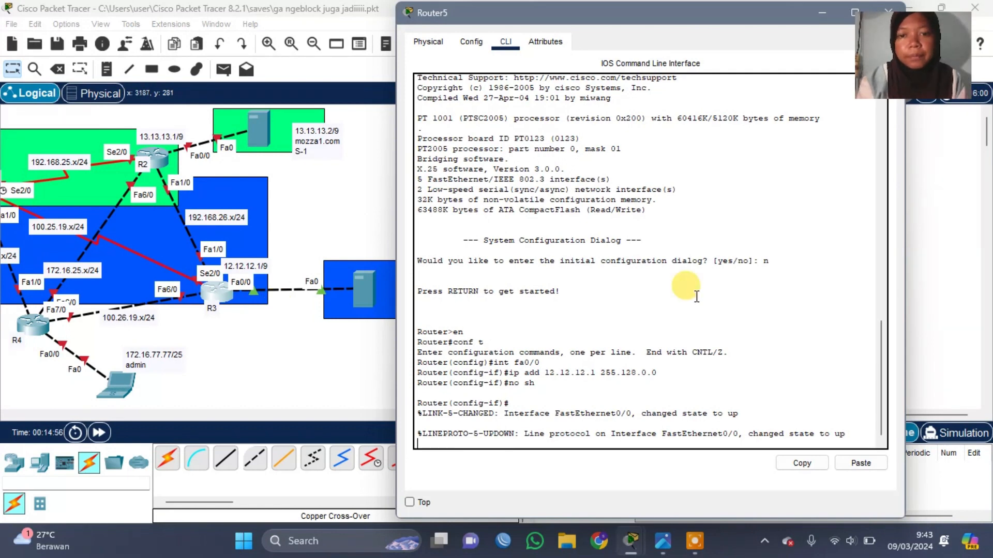
{"action": "scroll", "coordinate": [696, 291], "scroll_direction": "down", "scroll_amount": 1}
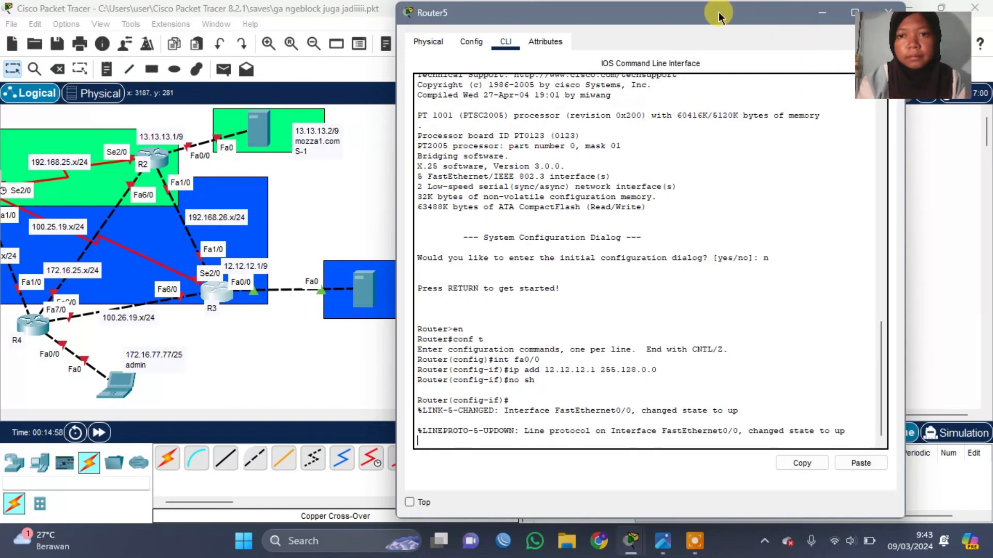
Assign IP address 100.25.19.2 with subnet mask 255.255.255.0 to R3's s2/0 interface facing R1.
{"action": "left_click_drag", "start_coordinate": [718, 13], "coordinate": [668, 16]}
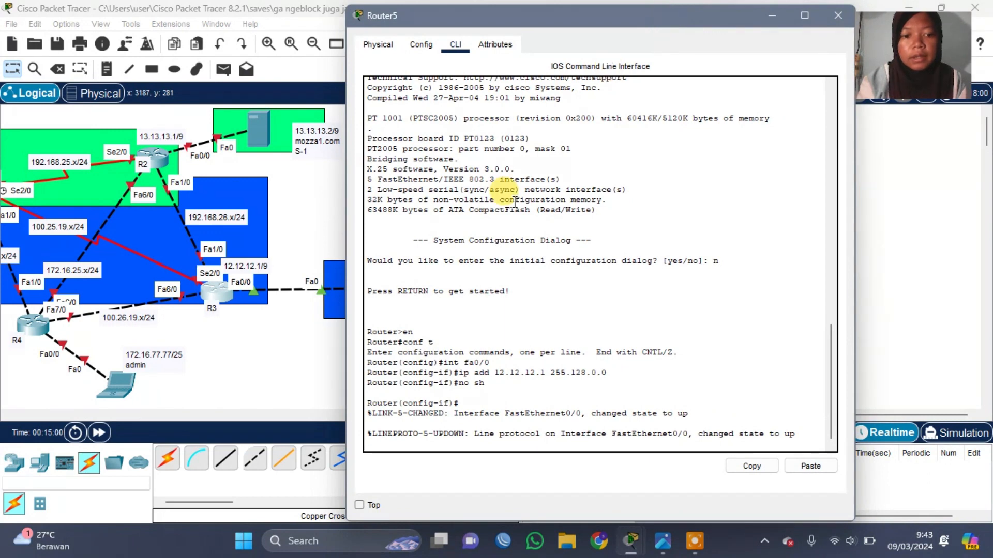
{"action": "scroll", "coordinate": [311, 279], "scroll_direction": "left", "scroll_amount": 3}
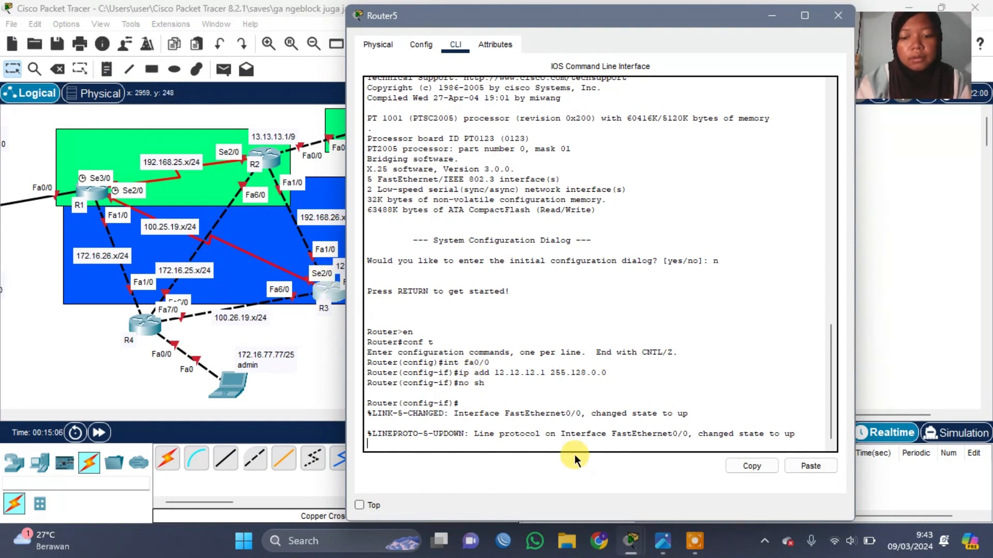
{"action": "key", "text": "Return"}
{"action": "type", "text": "int"}
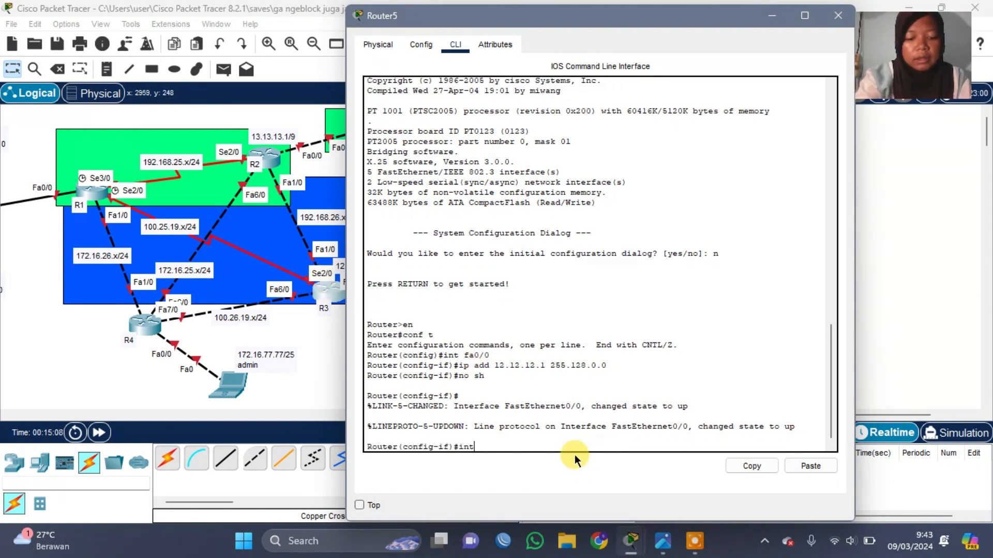
{"action": "type", "text": " s2/0"}
{"action": "key", "text": "Return"}
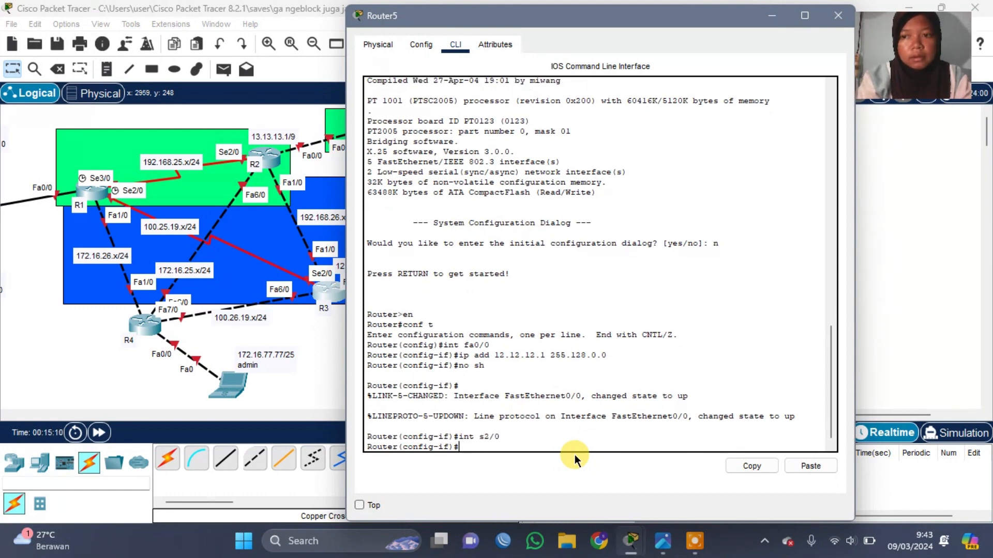
{"action": "type", "text": "ip add"}
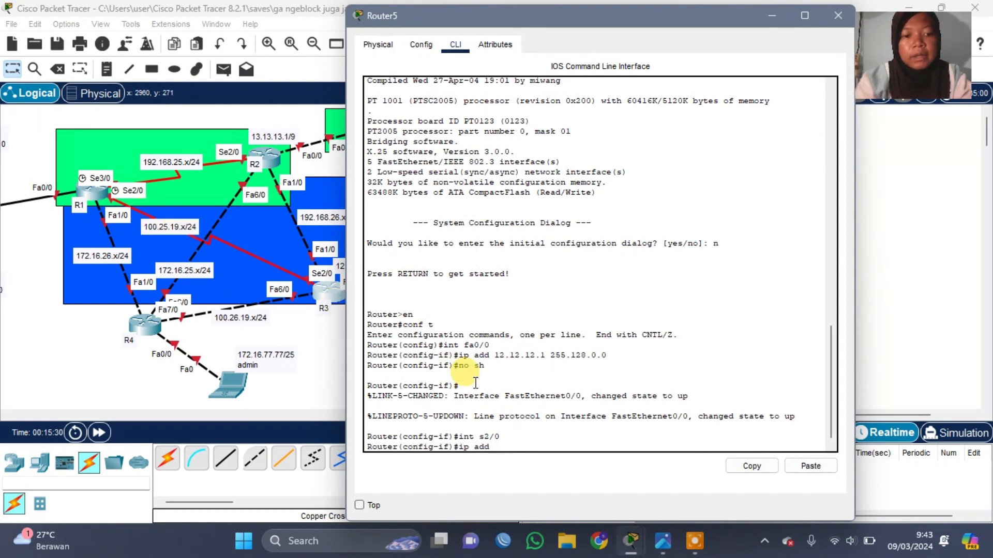
{"action": "type", "text": "100."}
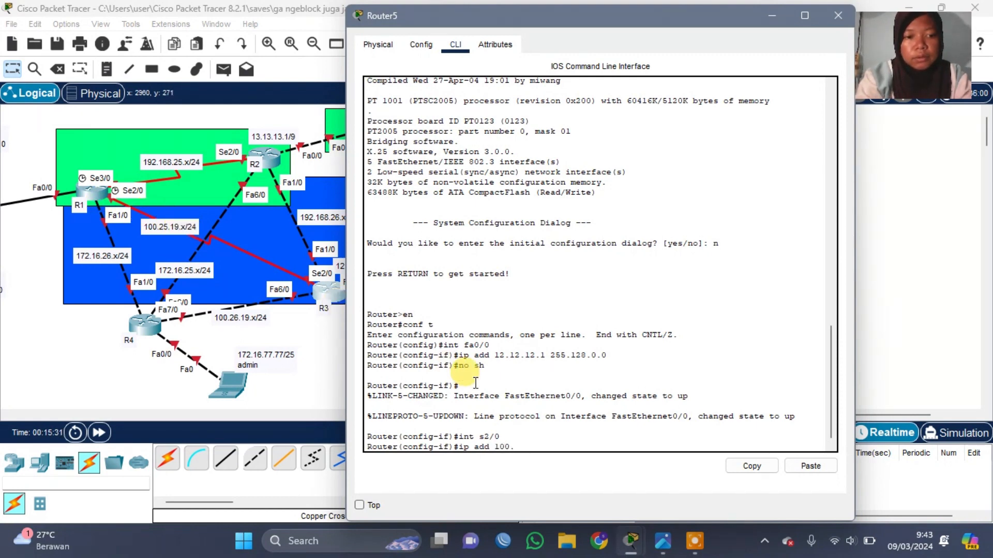
{"action": "type", "text": "25.19.2"}
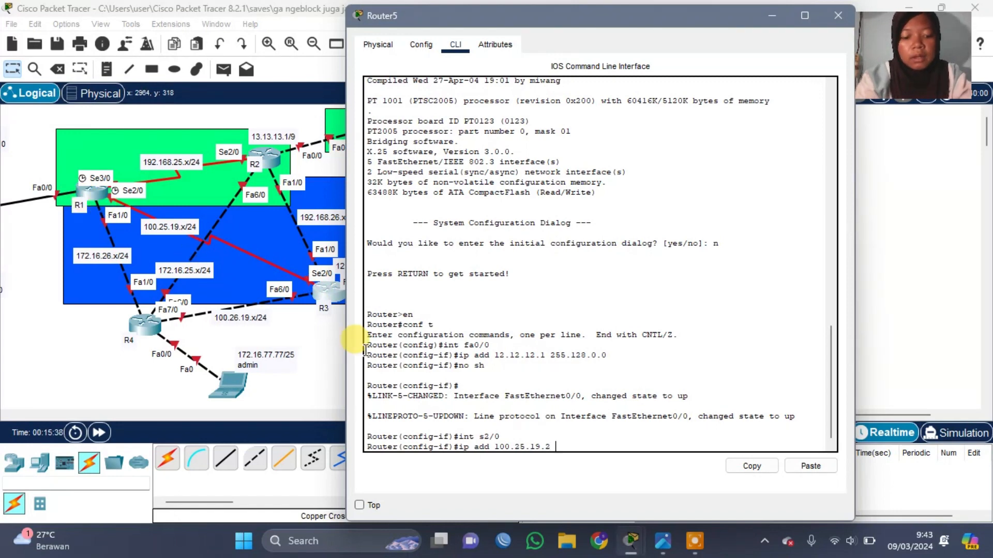
{"action": "type", "text": "255.255."}
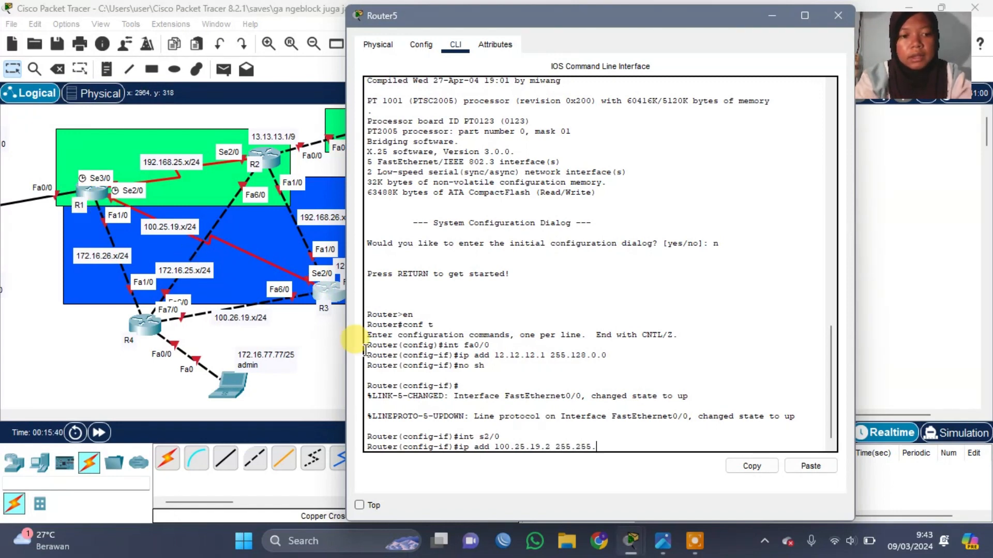
{"action": "type", "text": "255"}
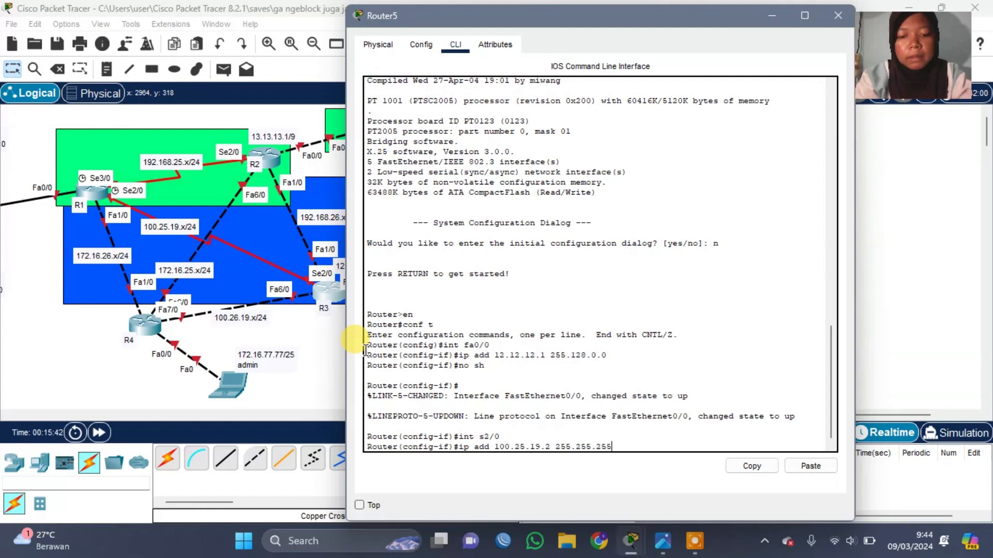
{"action": "type", "text": ".0"}
{"action": "key", "text": "Return"}
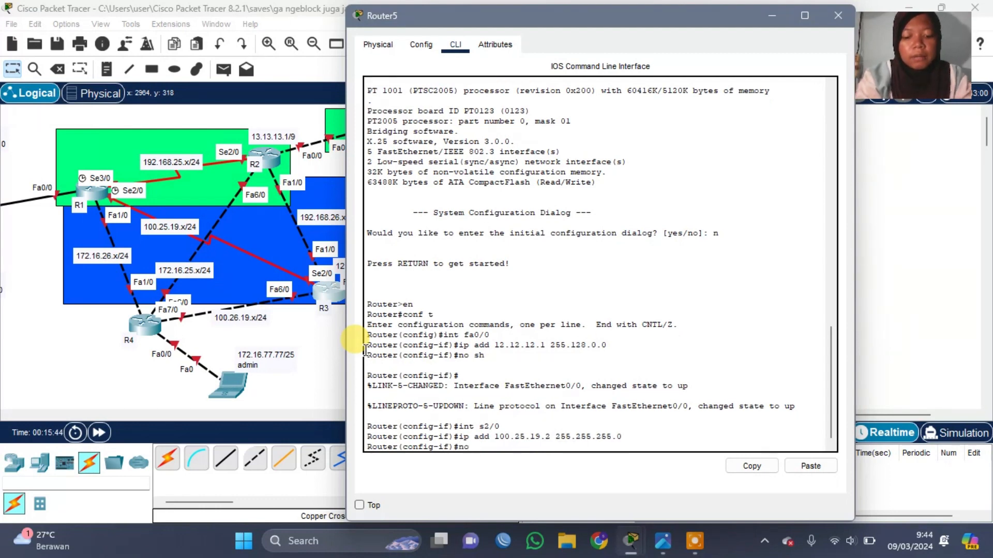
Enable R3's s2/0 interface with the no sh command and close the router's window.
{"action": "type", "text": "no sh"}
{"action": "key", "text": "Return"}
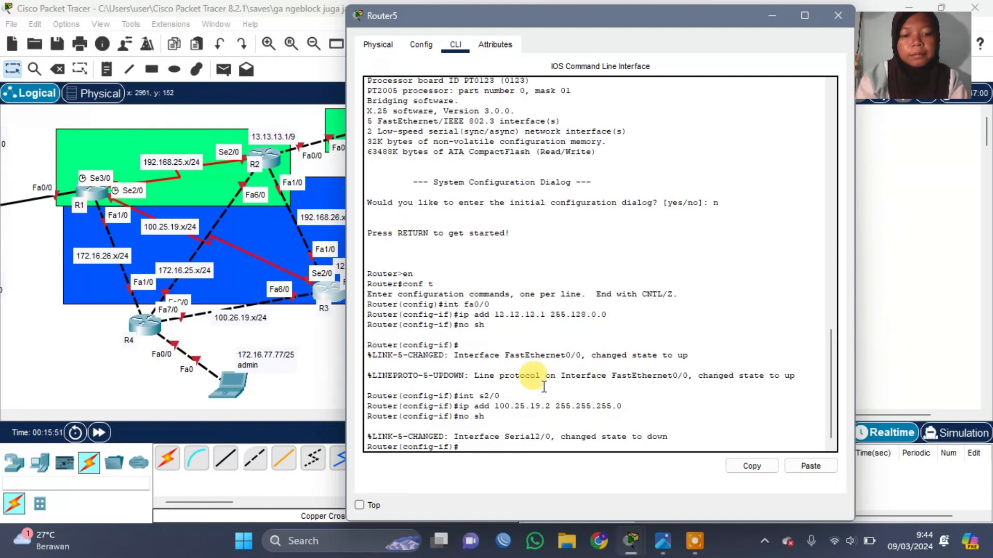
{"action": "left_click", "coordinate": [838, 20]}
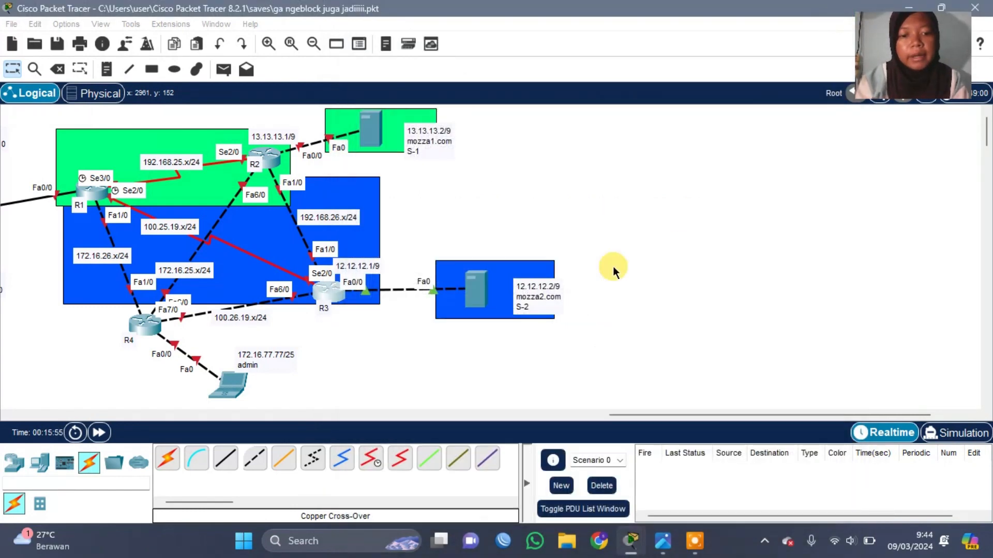
{"action": "scroll", "coordinate": [539, 370], "scroll_direction": "left", "scroll_amount": 2}
{"action": "scroll", "coordinate": [540, 370], "scroll_direction": "left", "scroll_amount": 5}
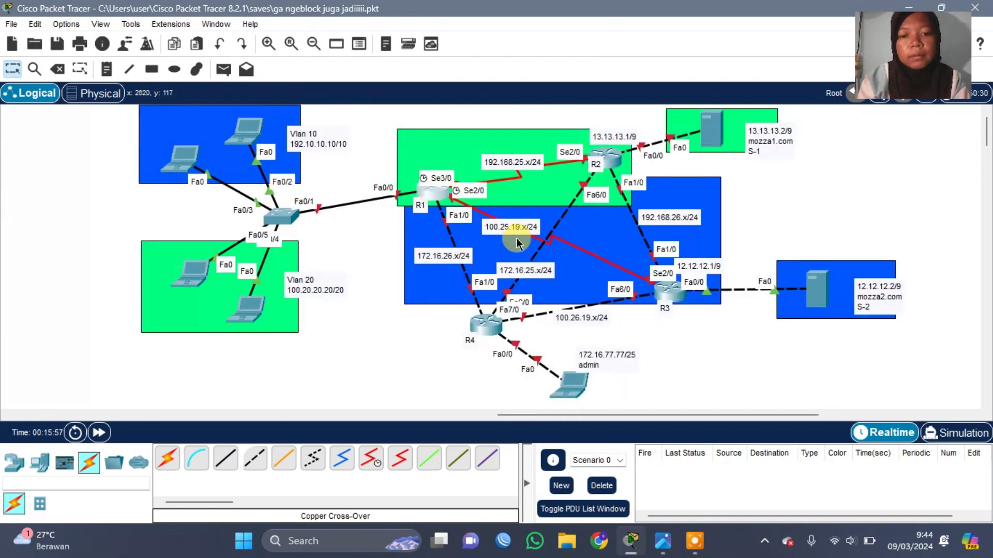
Open R1's command line, decline the initial configuration dialog, and enter global configuration mode with en and conf t.
{"action": "scroll", "coordinate": [264, 270], "scroll_direction": "right", "scroll_amount": 4}
{"action": "scroll", "coordinate": [264, 269], "scroll_direction": "right", "scroll_amount": 2}
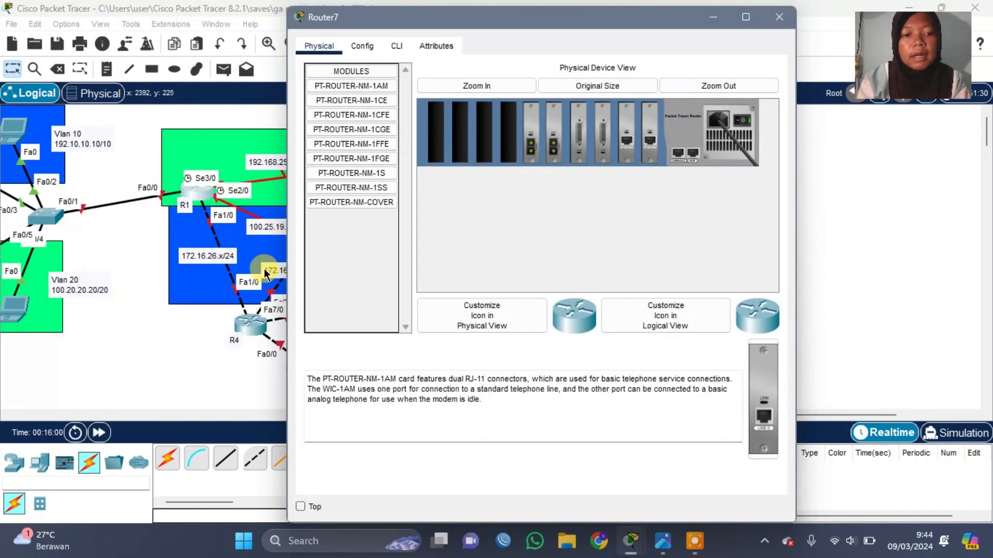
{"action": "left_click", "coordinate": [396, 45]}
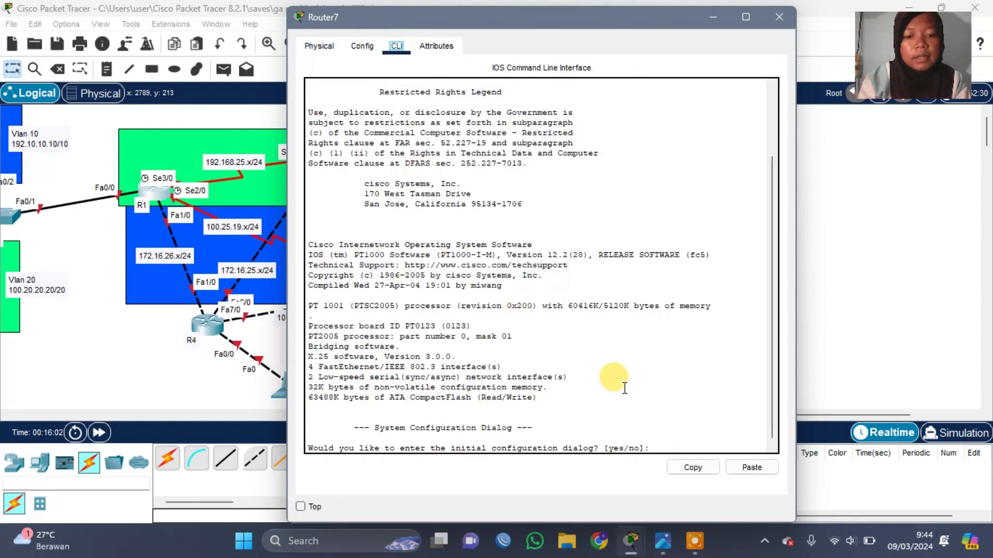
{"action": "left_click", "coordinate": [655, 448]}
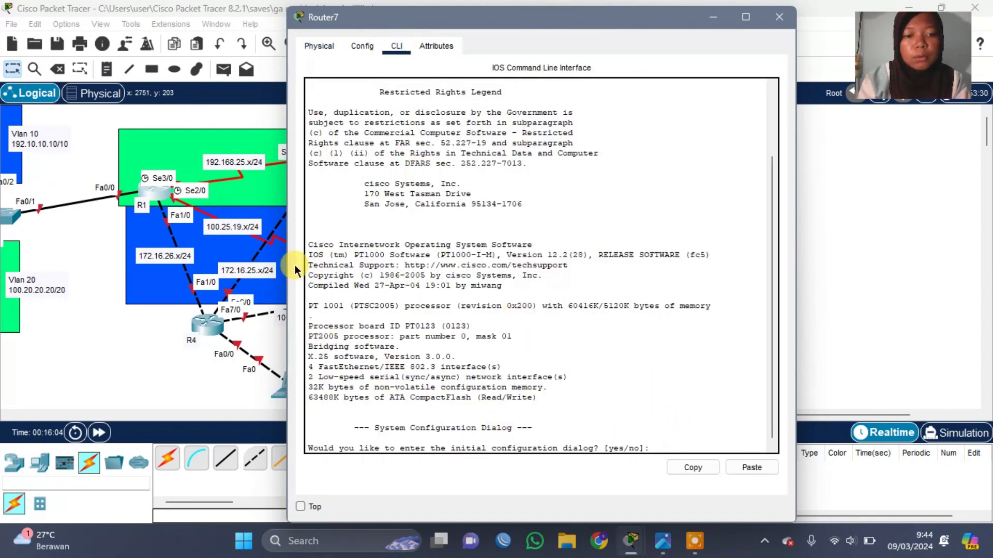
{"action": "scroll", "coordinate": [196, 337], "scroll_direction": "right", "scroll_amount": 2}
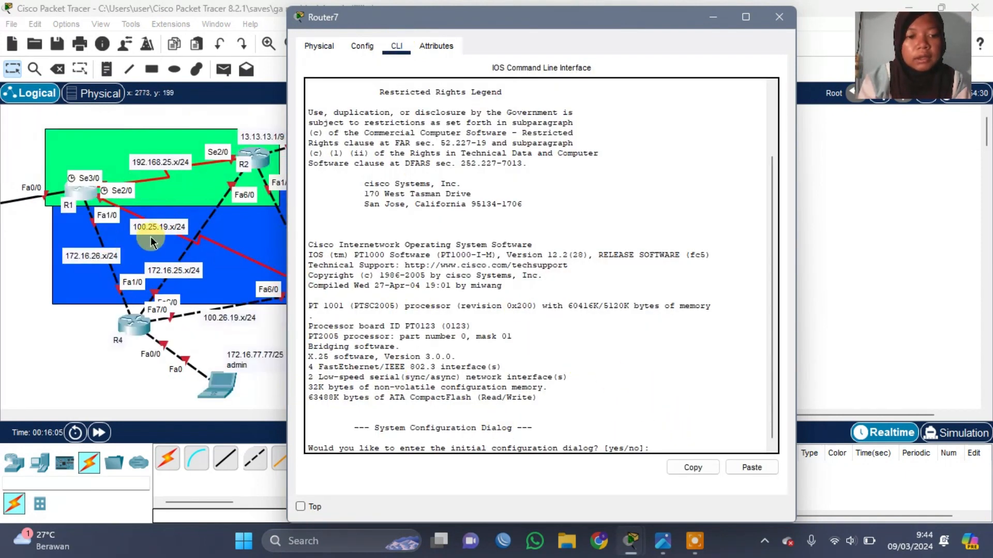
{"action": "type", "text": "n"}
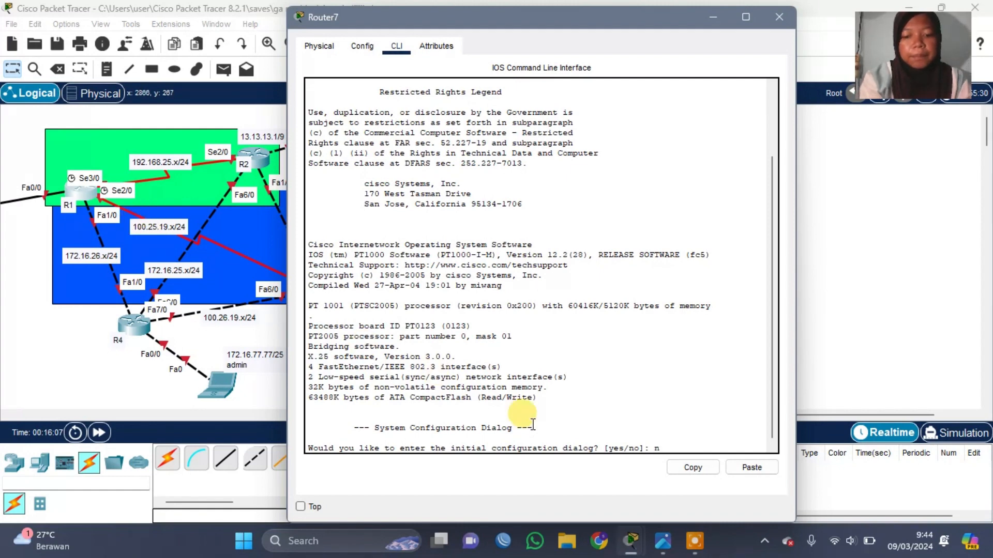
{"action": "key", "text": "Return"}
{"action": "key", "text": "Return"}
{"action": "type", "text": "en"}
{"action": "key", "text": "Return"}
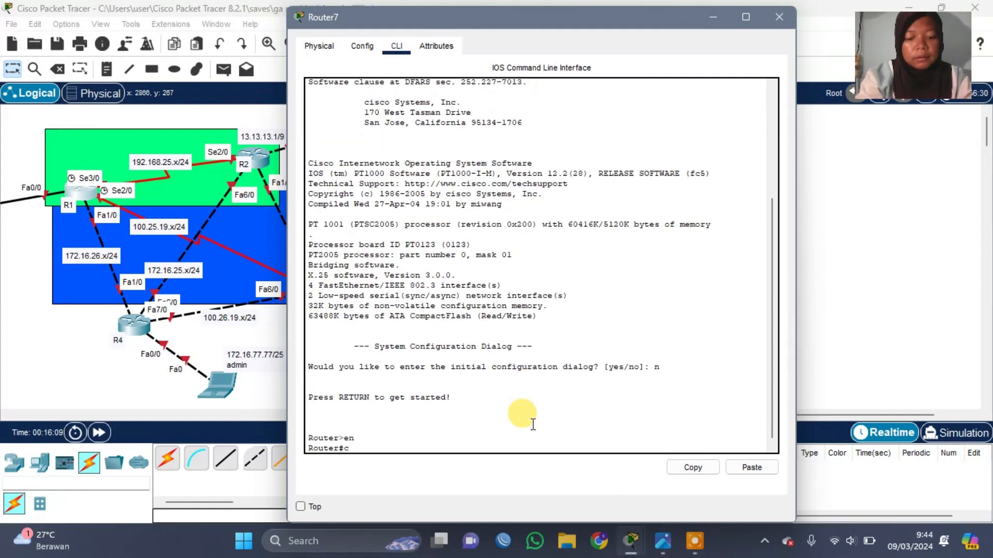
{"action": "type", "text": "conf t"}
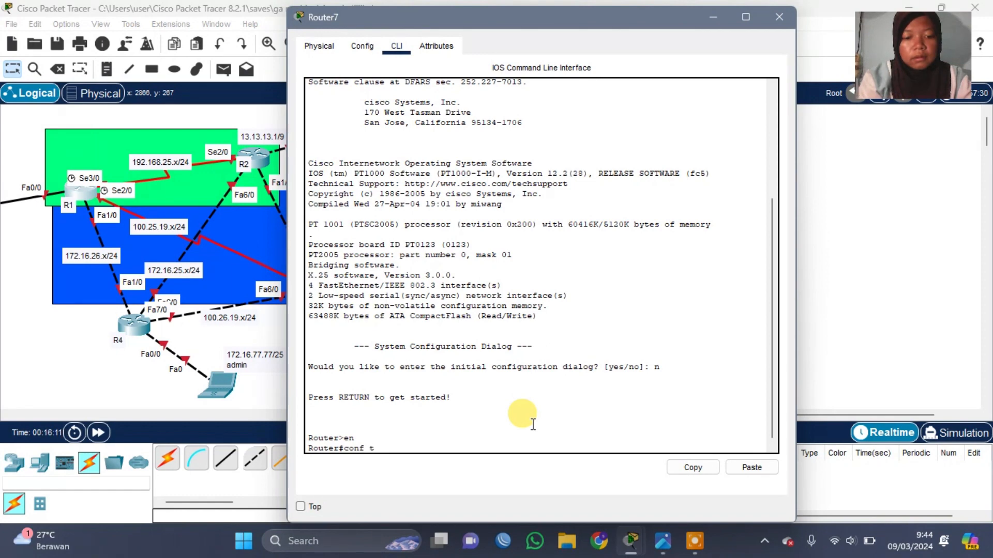
{"action": "key", "text": "Return"}
Assign IP address 100.25.19.1 with subnet mask 255.255.255.0 to R1's s2/0 interface facing R3.
{"action": "type", "text": "int"}
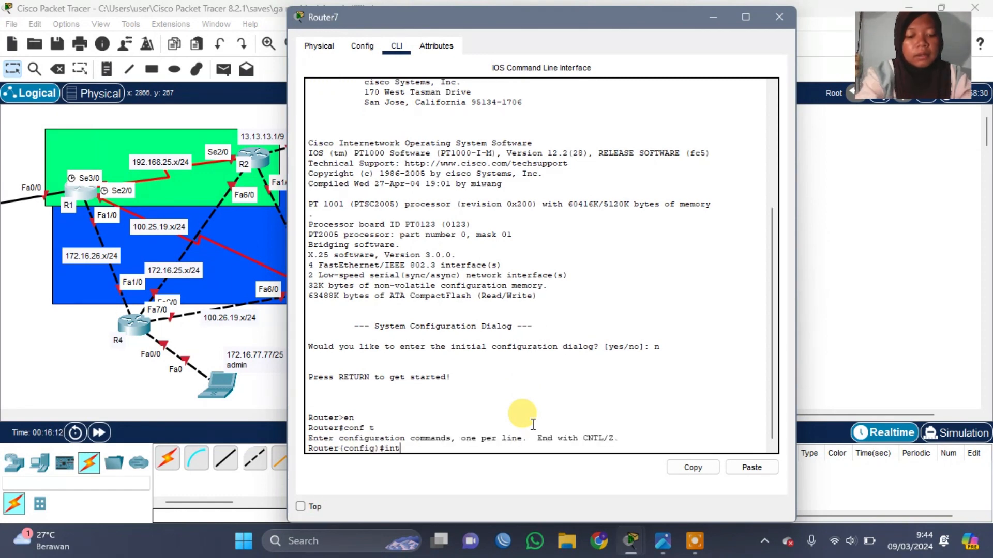
{"action": "type", "text": " fa"}
{"action": "key", "text": "BackSpace"}
{"action": "key", "text": "BackSpace"}
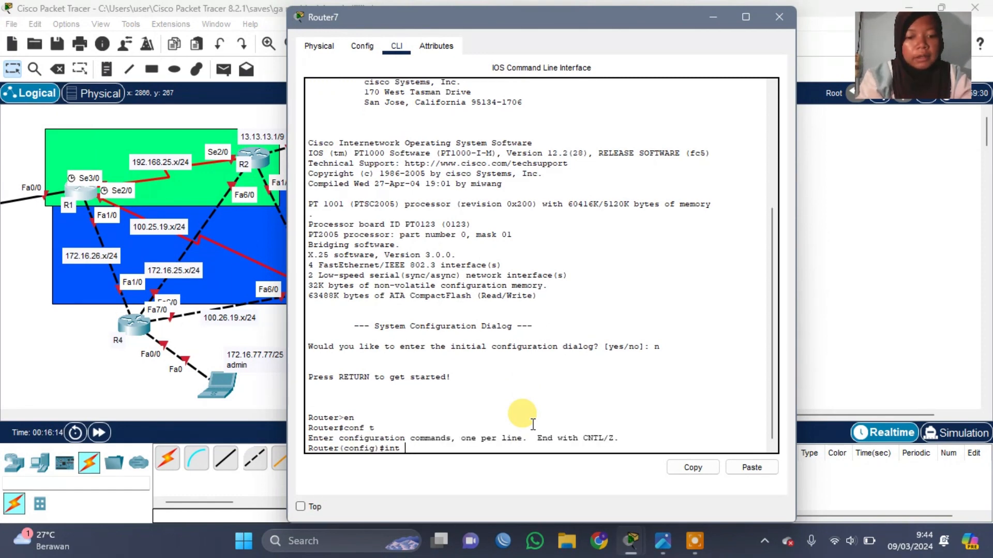
{"action": "type", "text": "s2/"}
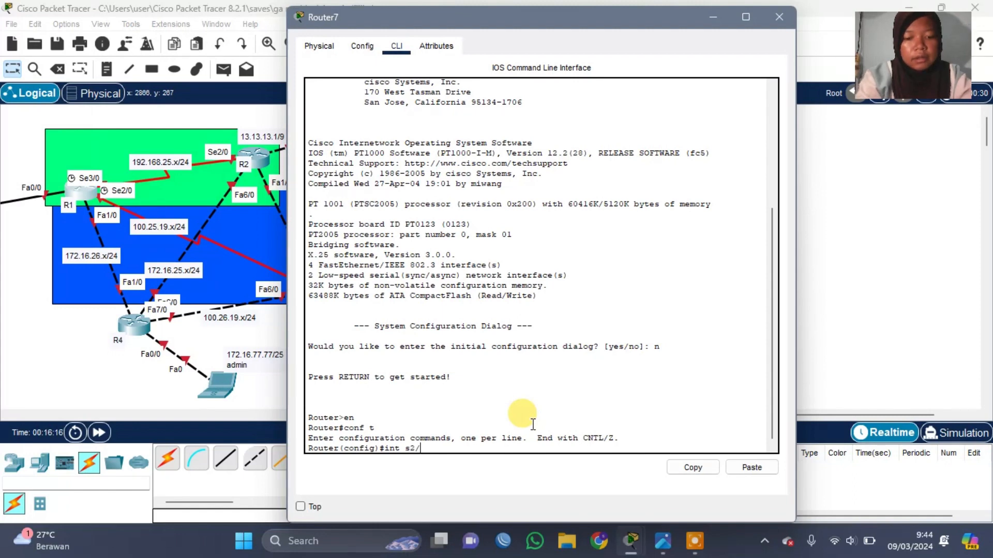
{"action": "type", "text": "0"}
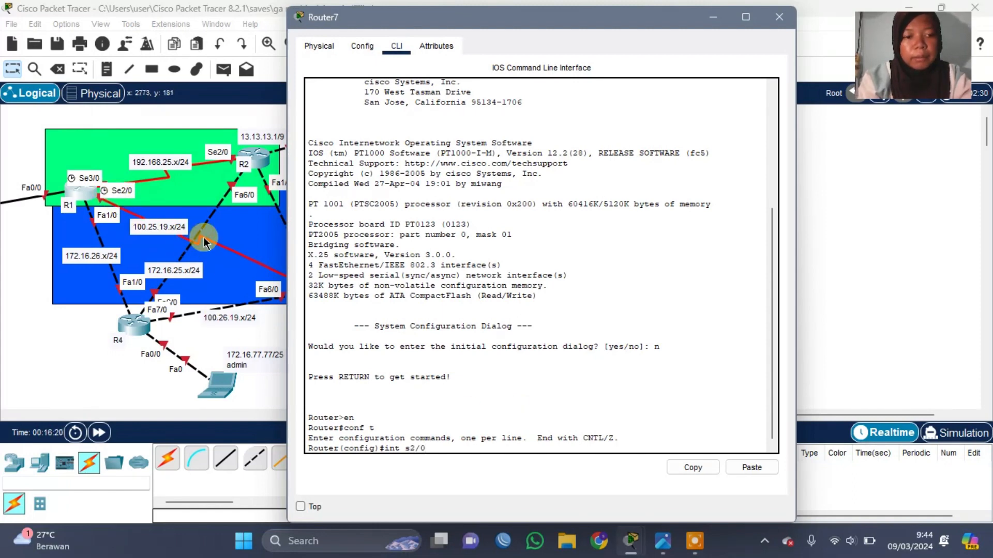
{"action": "key", "text": "Return"}
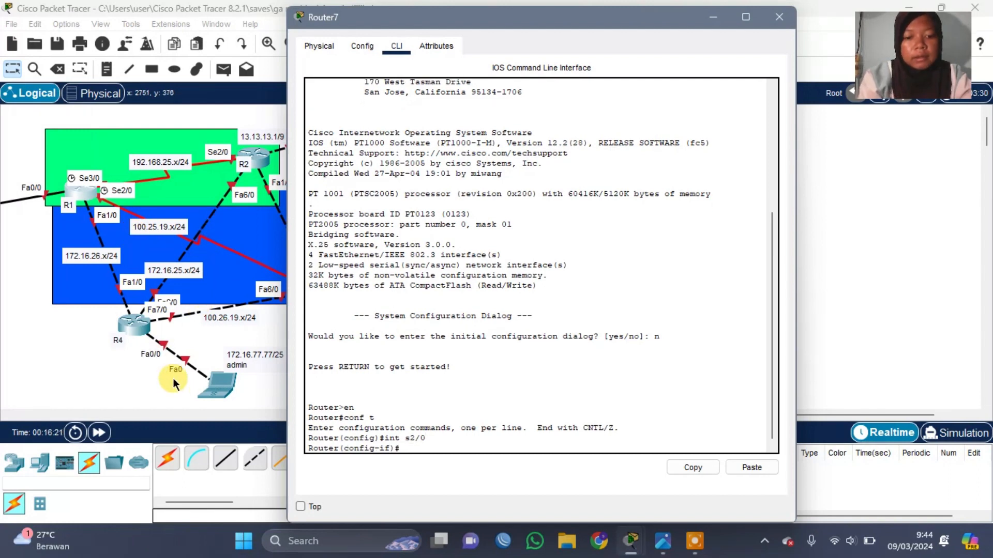
{"action": "type", "text": "ip add"}
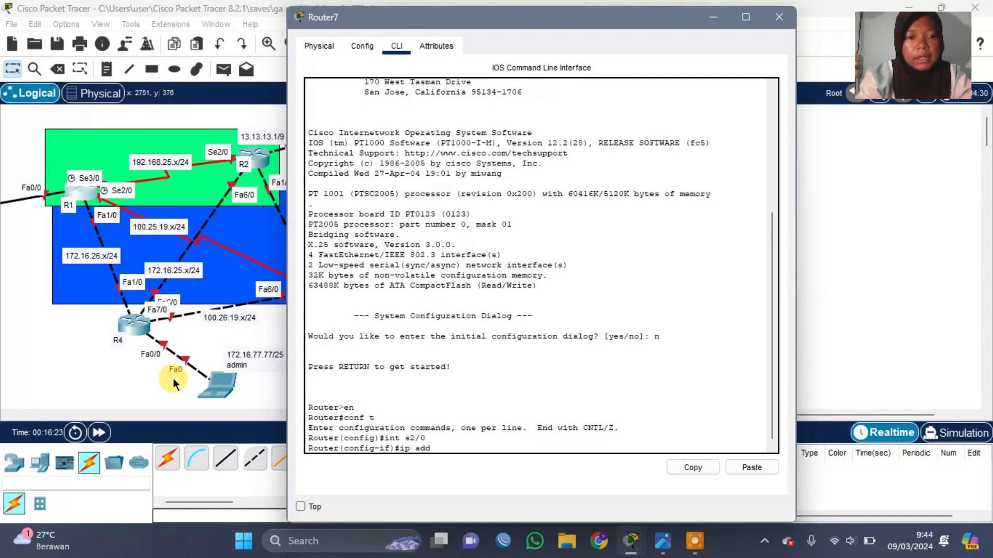
{"action": "type", "text": " 100.25."}
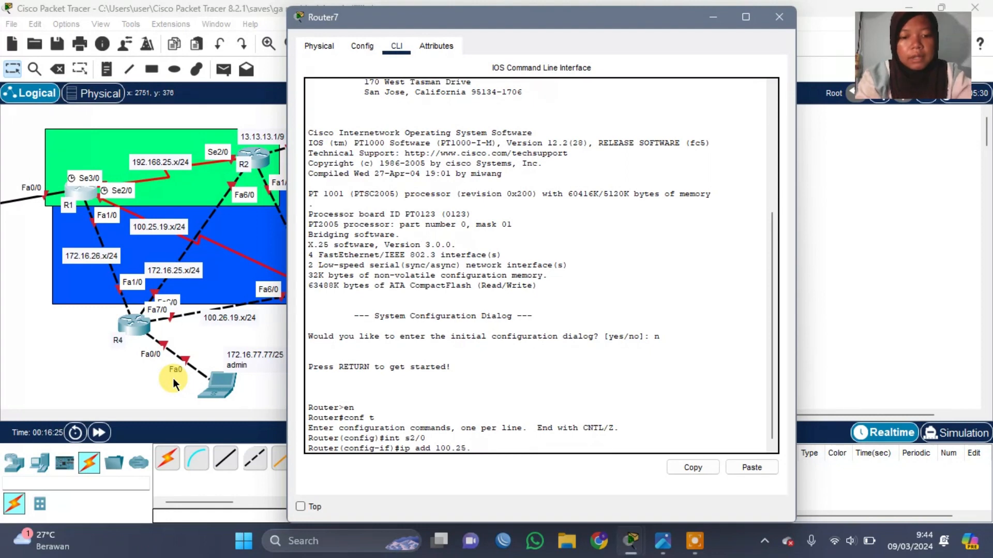
{"action": "type", "text": "19.1"}
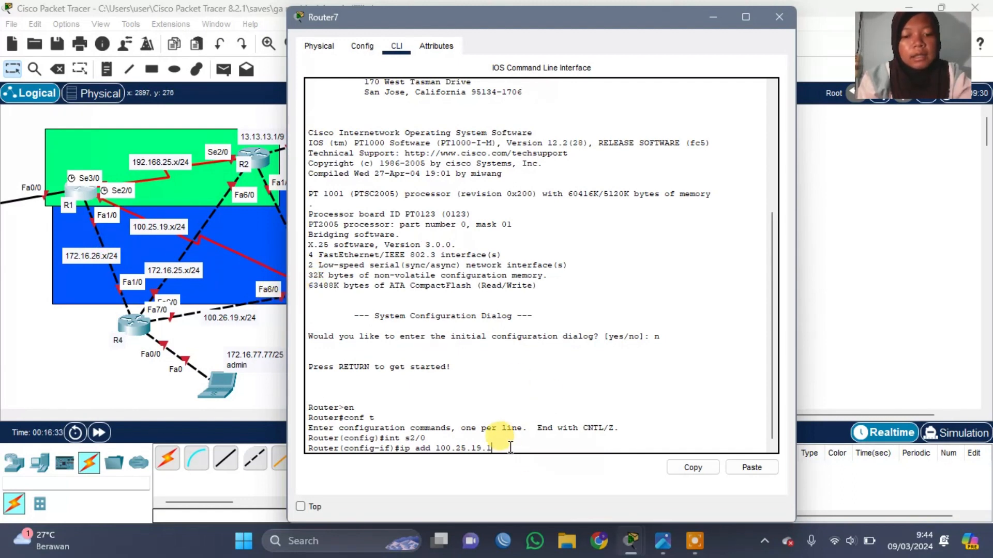
{"action": "type", "text": "255.2"}
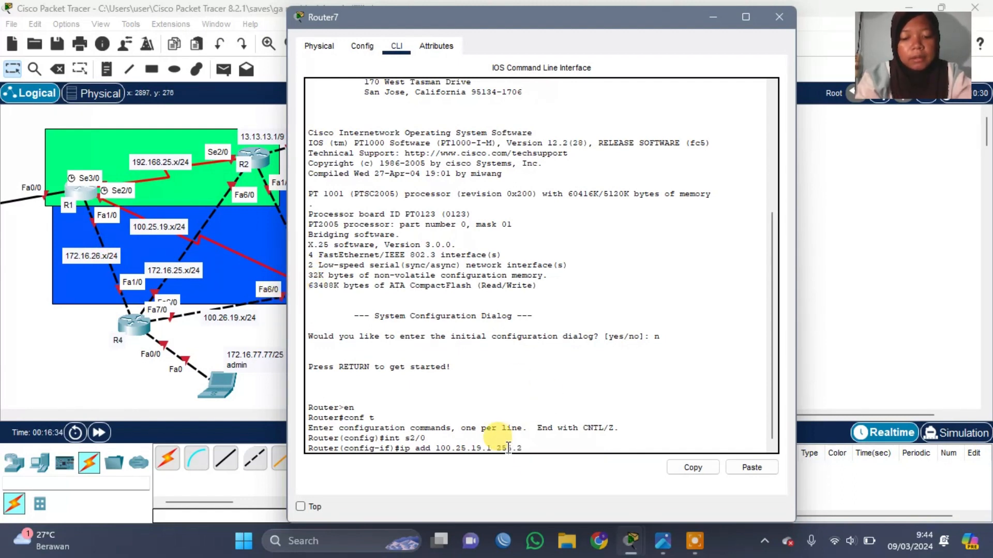
{"action": "type", "text": "55.255.0"}
{"action": "key", "text": "Return"}
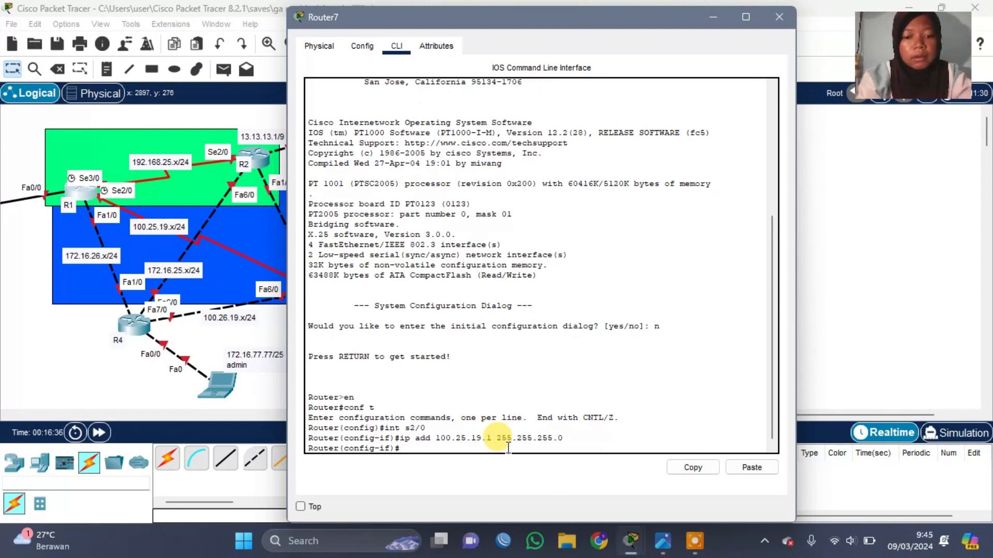
Enable R1's s2/0 interface with the no sh command.
{"action": "type", "text": "no sh"}
{"action": "key", "text": "Return"}
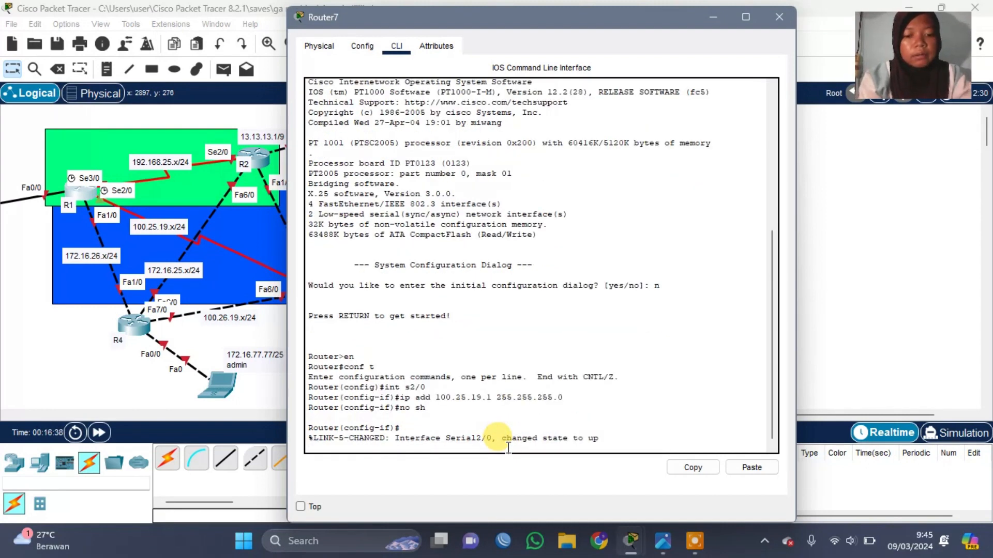
{"action": "key", "text": "Return"}
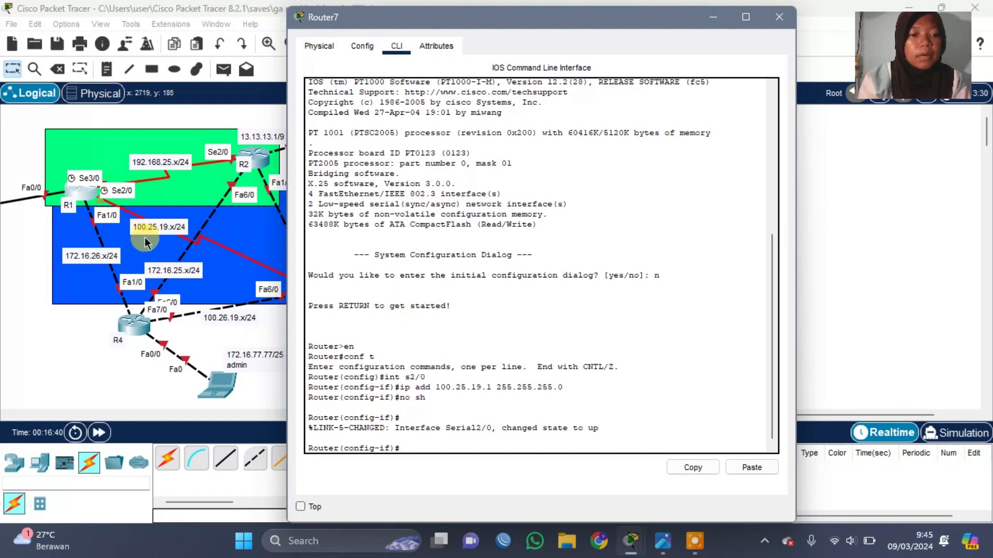
Enable R1's fa0/0 interface facing the VLAN switch with the no sh command, without assigning an IP address.
{"action": "scroll", "coordinate": [115, 216], "scroll_direction": "right", "scroll_amount": 3}
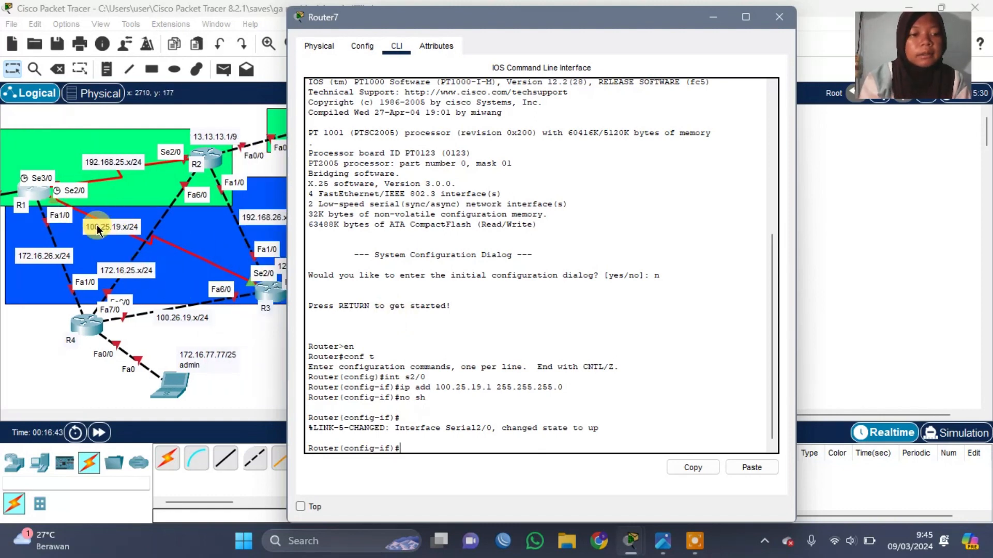
{"action": "scroll", "coordinate": [154, 245], "scroll_direction": "left", "scroll_amount": 3}
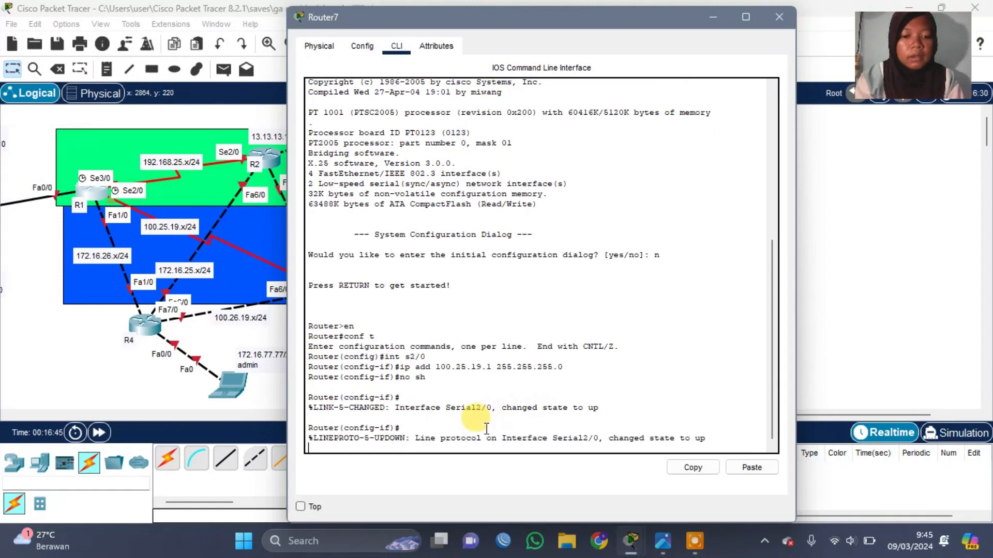
{"action": "scroll", "coordinate": [196, 360], "scroll_direction": "left", "scroll_amount": 10}
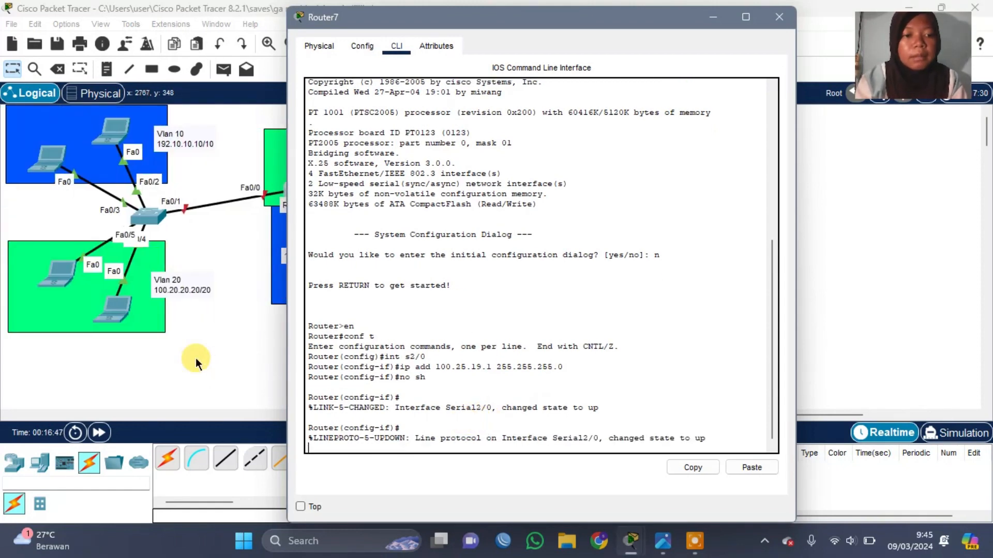
{"action": "scroll", "coordinate": [243, 243], "scroll_direction": "right", "scroll_amount": 2}
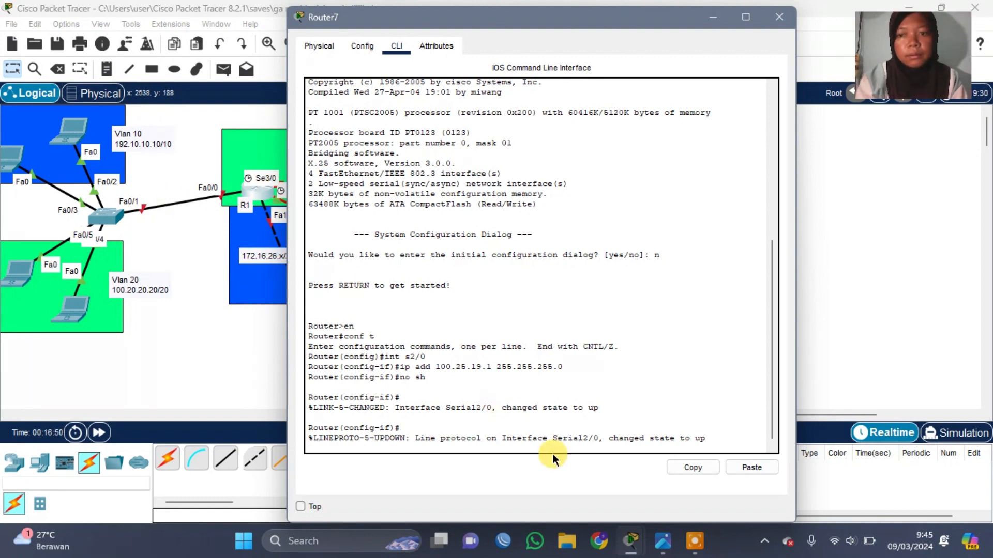
{"action": "key", "text": "Return"}
{"action": "type", "text": "int"}
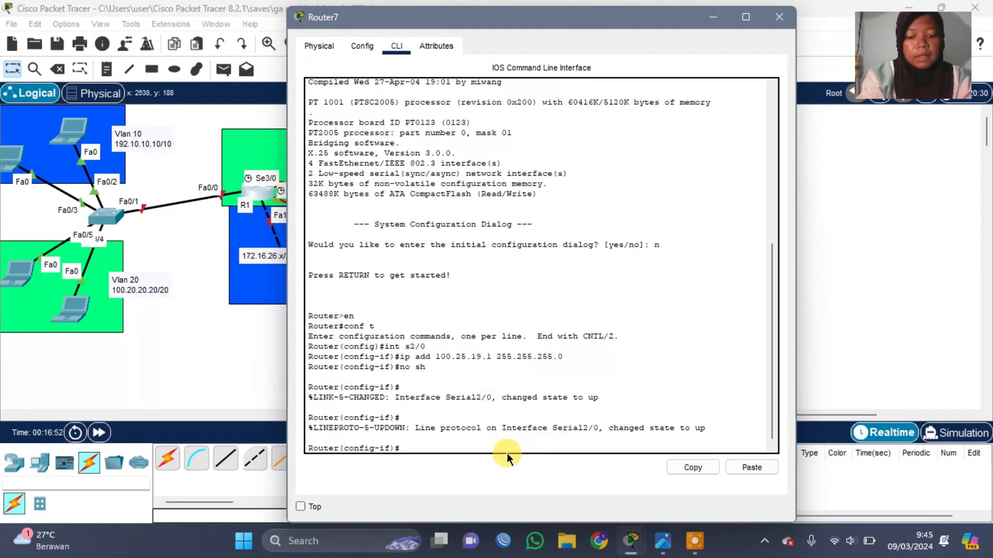
{"action": "type", "text": " fa"}
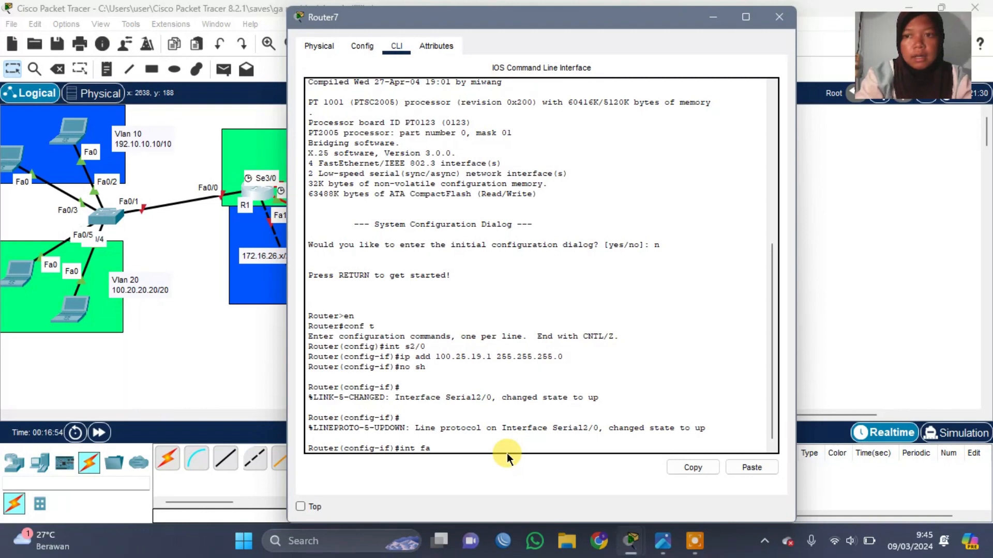
{"action": "type", "text": "0/0"}
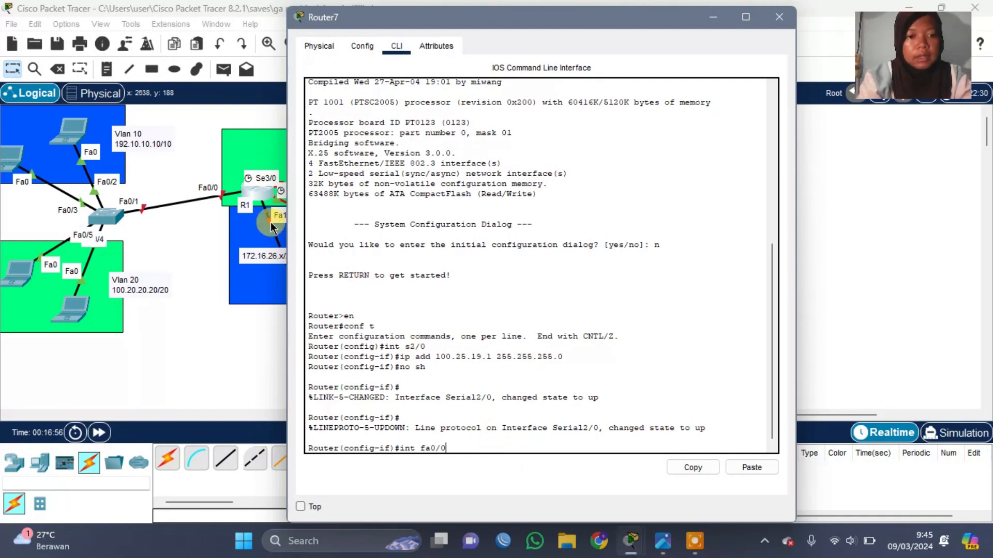
{"action": "key", "text": "Return"}
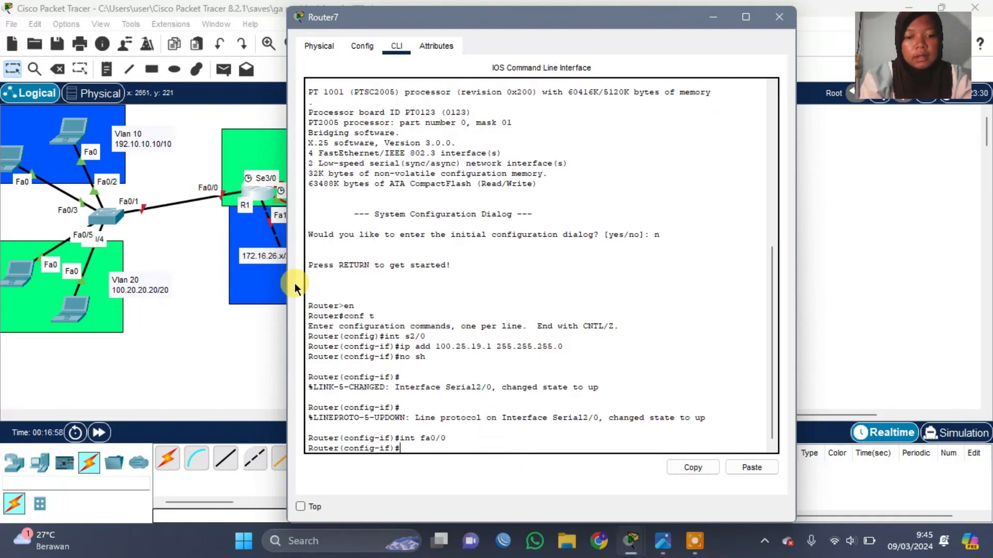
{"action": "type", "text": "no sh"}
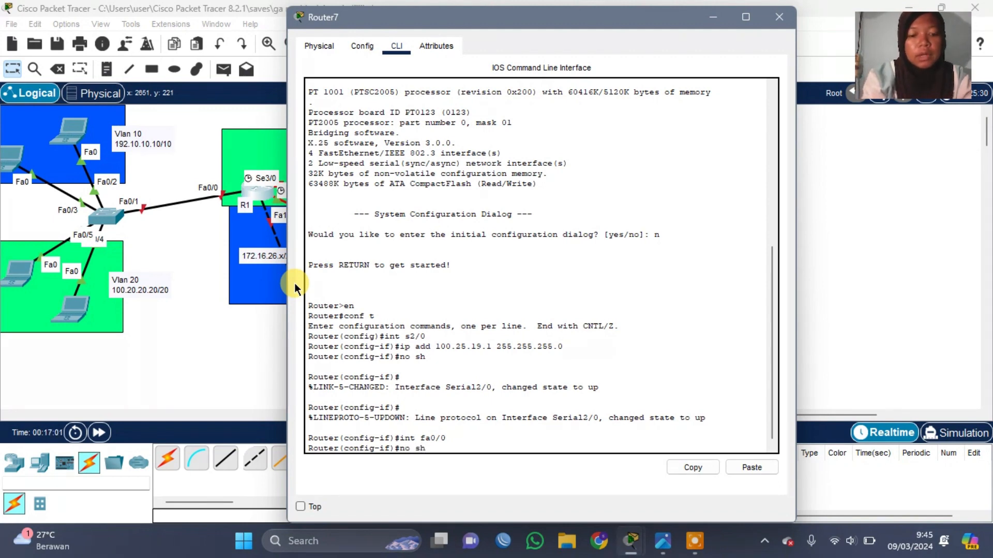
{"action": "key", "text": "Return"}
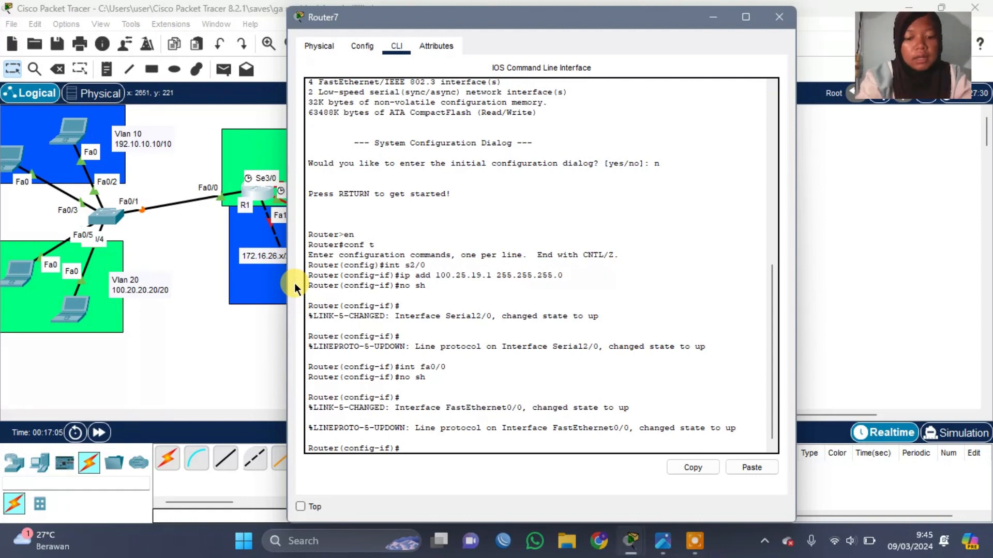
Create R1's subinterface fa0/0.10 for VLAN 10 and set its encapsulation to dot1Q 10.
{"action": "type", "text": "int fa0"}
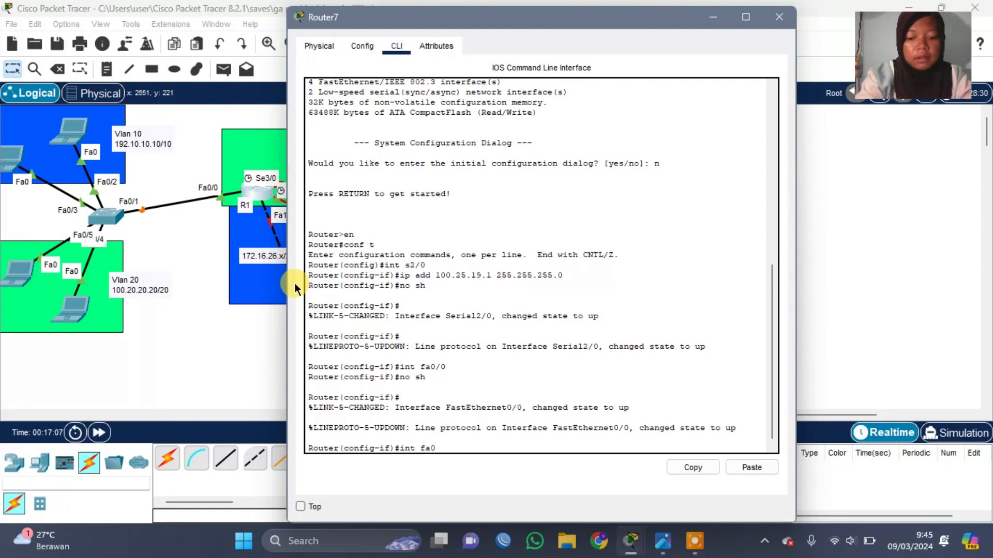
{"action": "type", "text": "/0.10"}
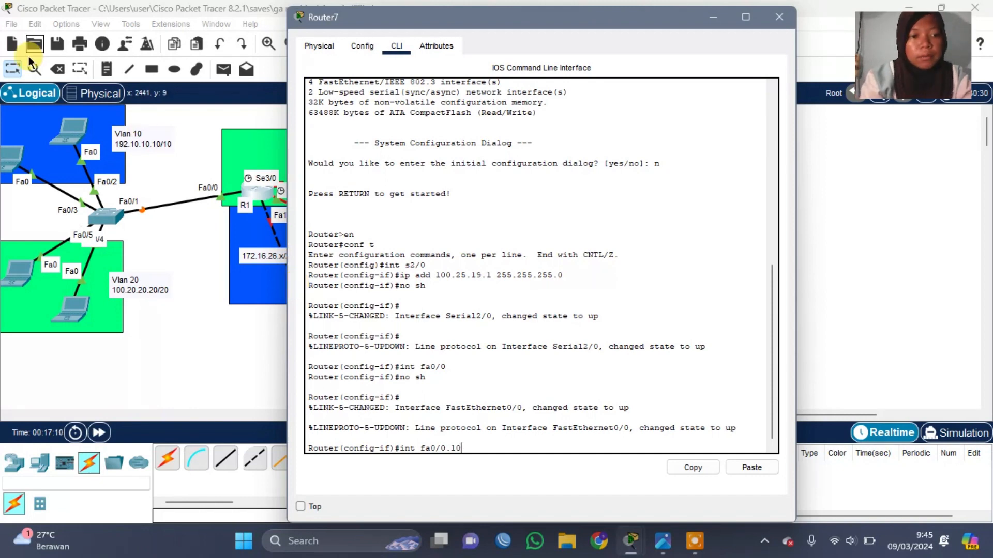
{"action": "key", "text": "Return"}
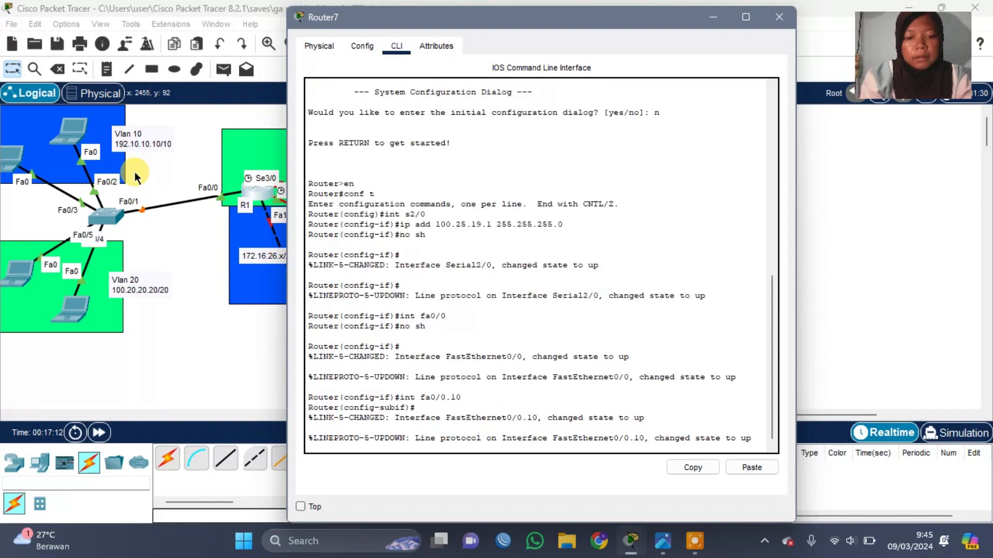
{"action": "type", "text": "enca"}
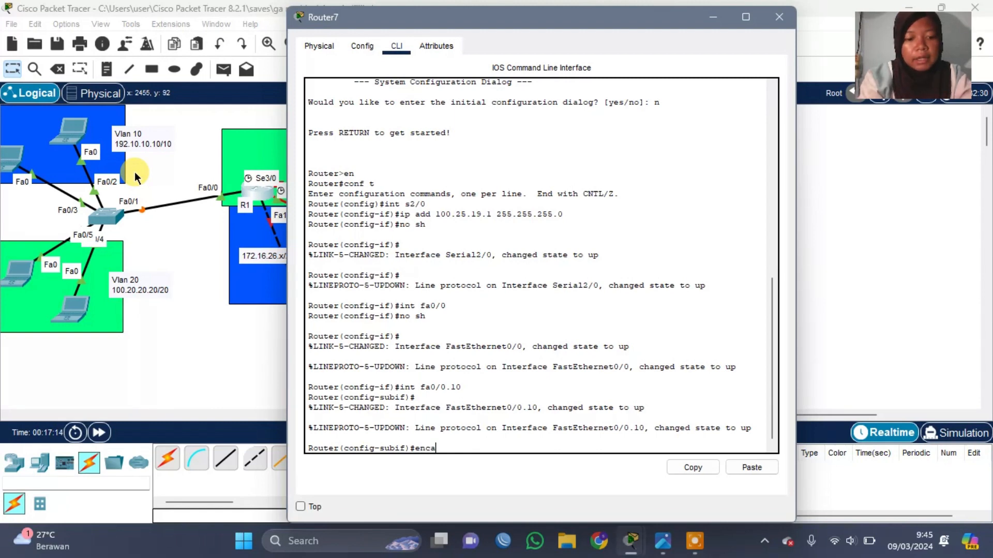
{"action": "key", "text": "Tab"}
{"action": "type", "text": "do"}
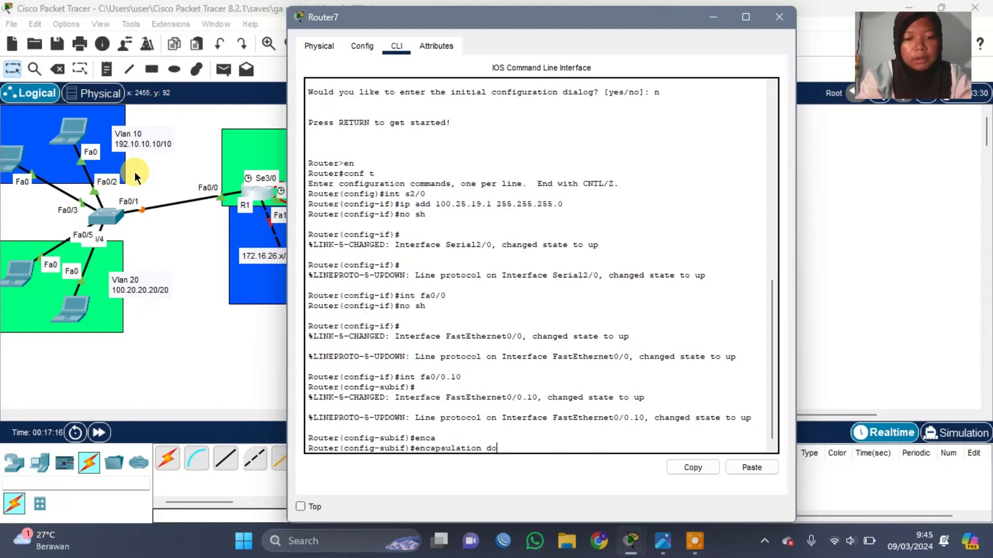
{"action": "key", "text": "Tab"}
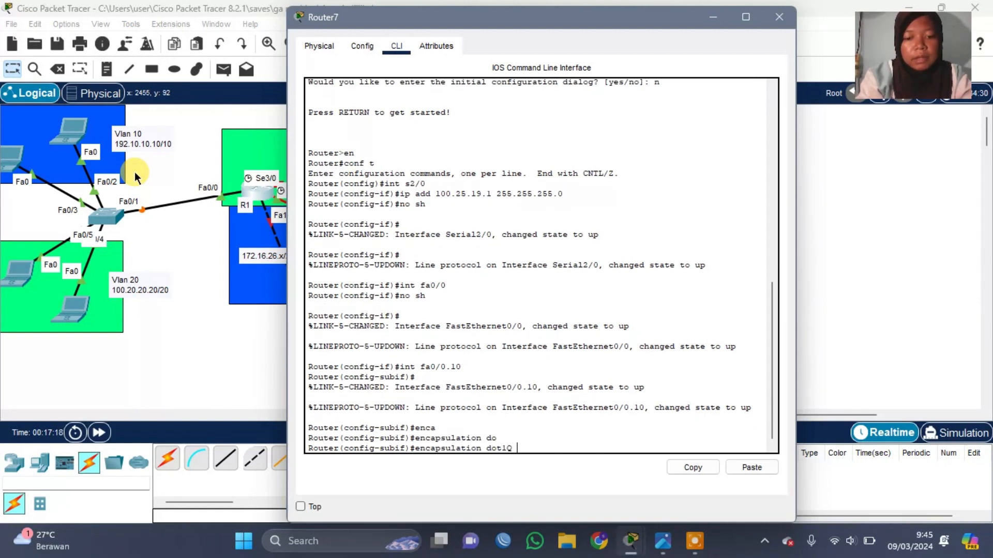
{"action": "type", "text": "10"}
{"action": "key", "text": "Return"}
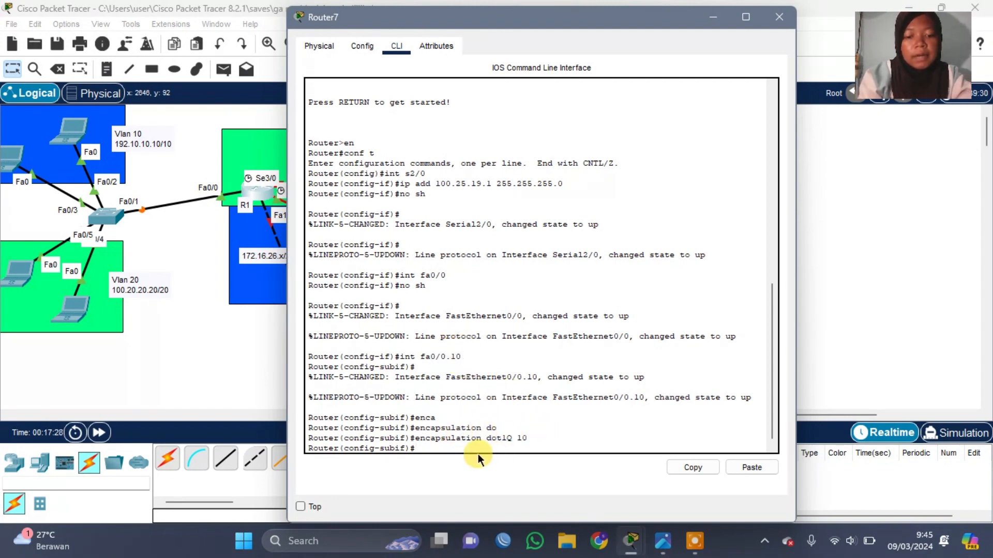
Assign IP address 192.10.10.10 with subnet mask 255.192.0.0 to subinterface fa0/0.10, checking the subnet table image for the /10 mask.
{"action": "type", "text": "ip add"}
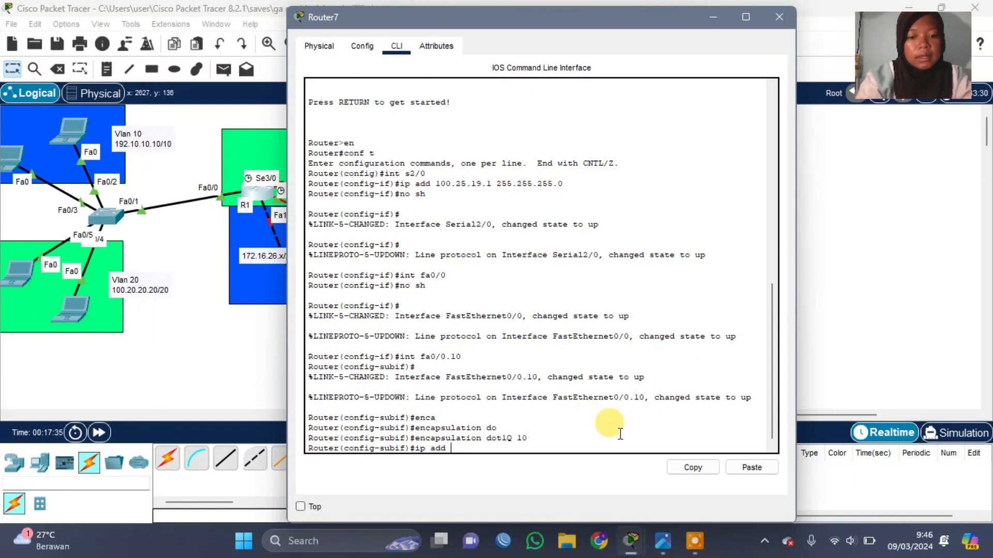
{"action": "type", "text": "192.1"}
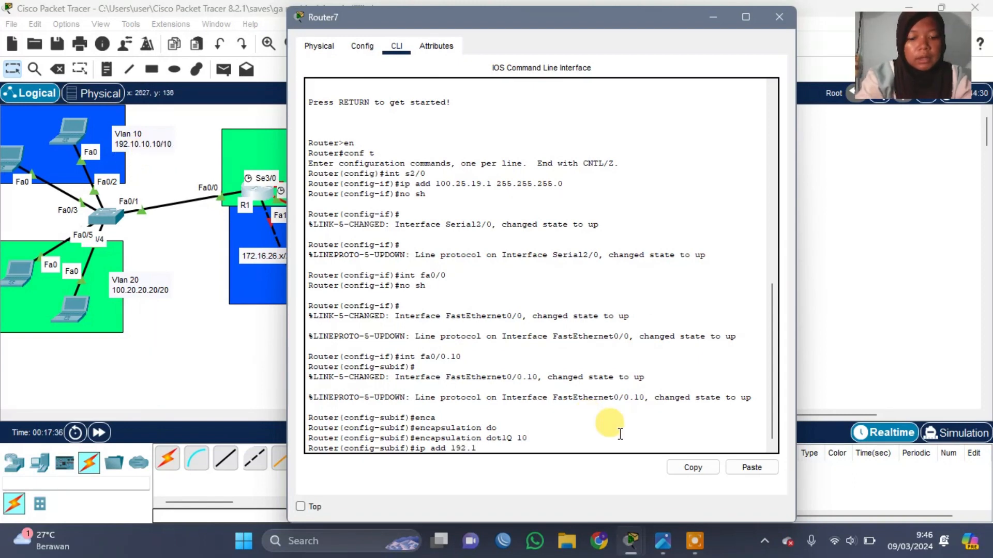
{"action": "type", "text": "0.10.10"}
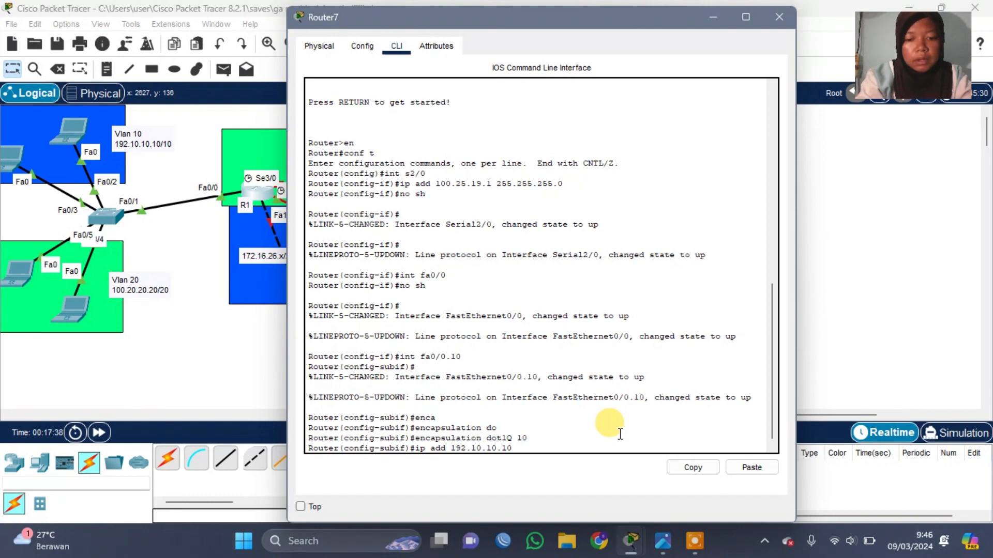
{"action": "type", "text": ".10 255."}
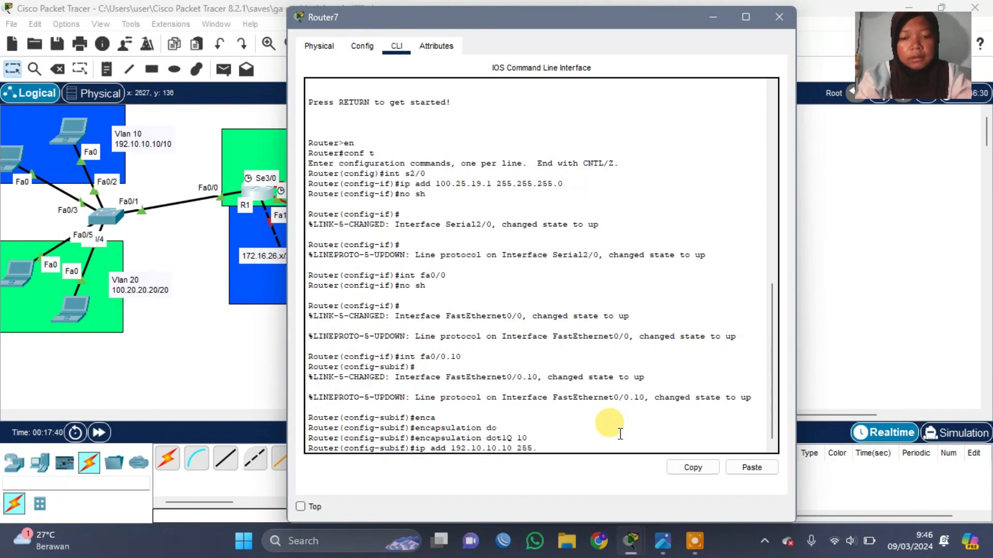
{"action": "left_click", "coordinate": [664, 541]}
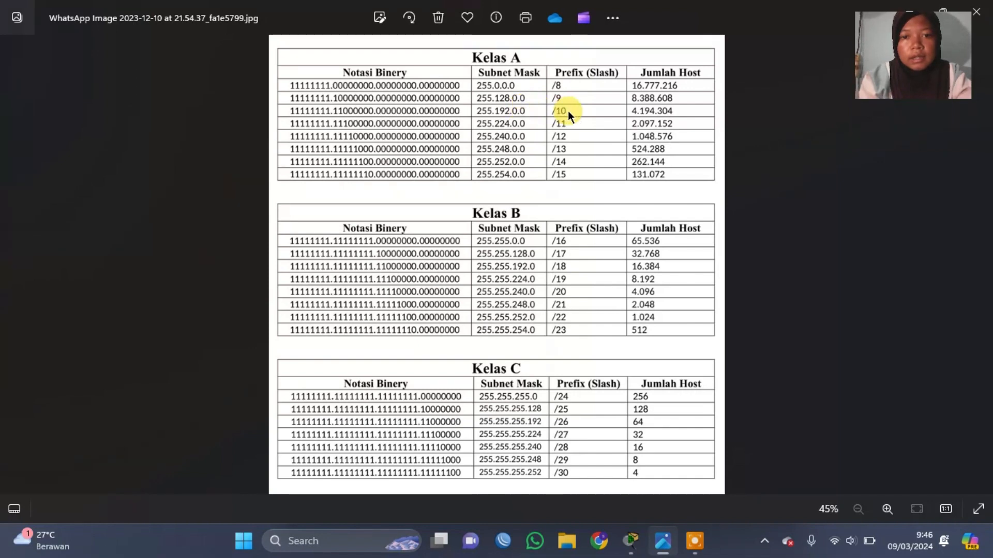
{"action": "left_click", "coordinate": [663, 541]}
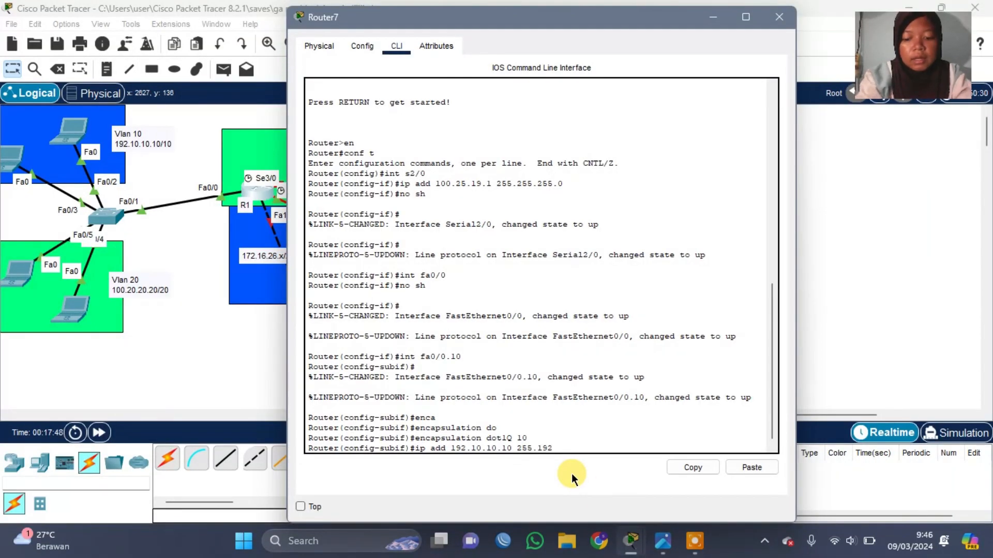
{"action": "key", "text": "Return"}
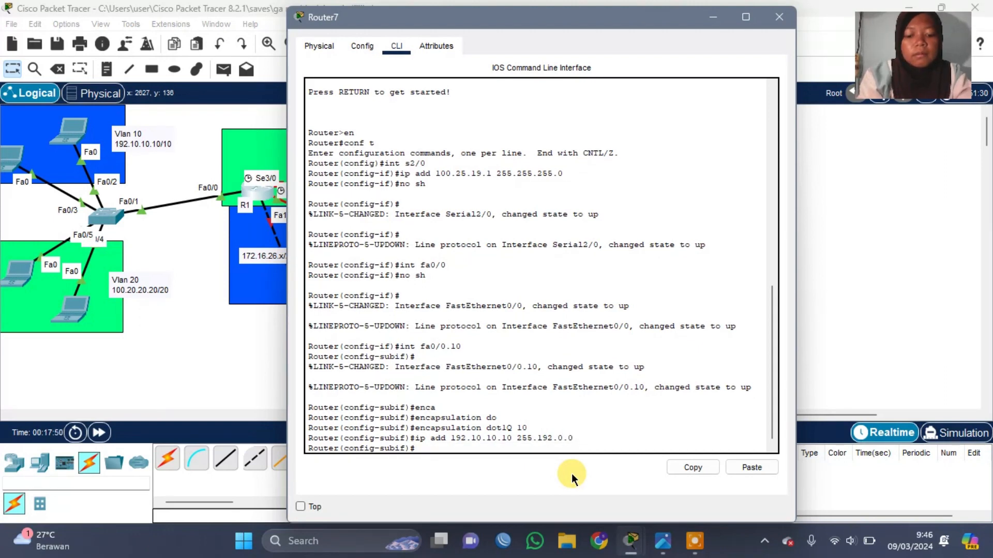
Create a DHCP pool named a on R1 with network 192.10.10.11 and subnet mask 255.192.0.0.
{"action": "type", "text": "ip d"}
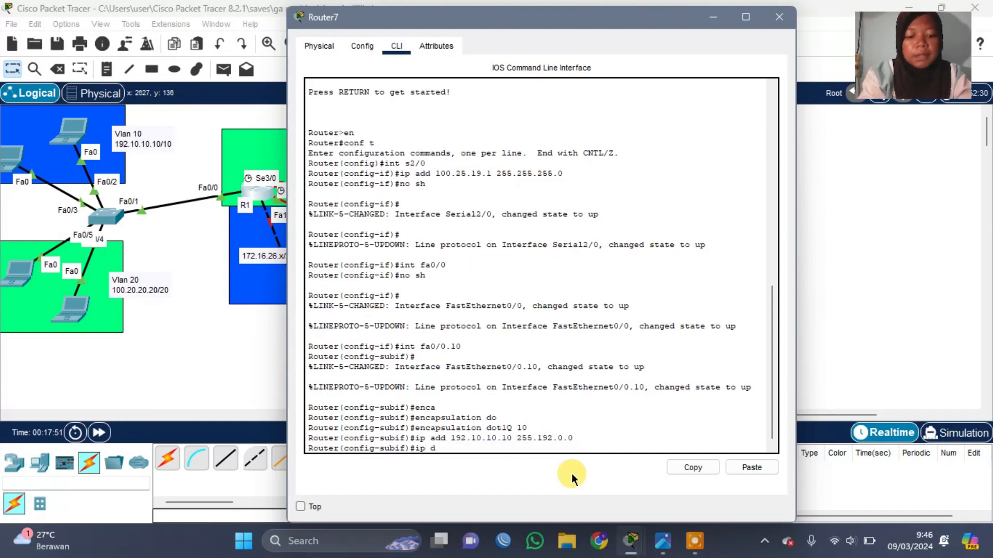
{"action": "type", "text": "hcp pool"}
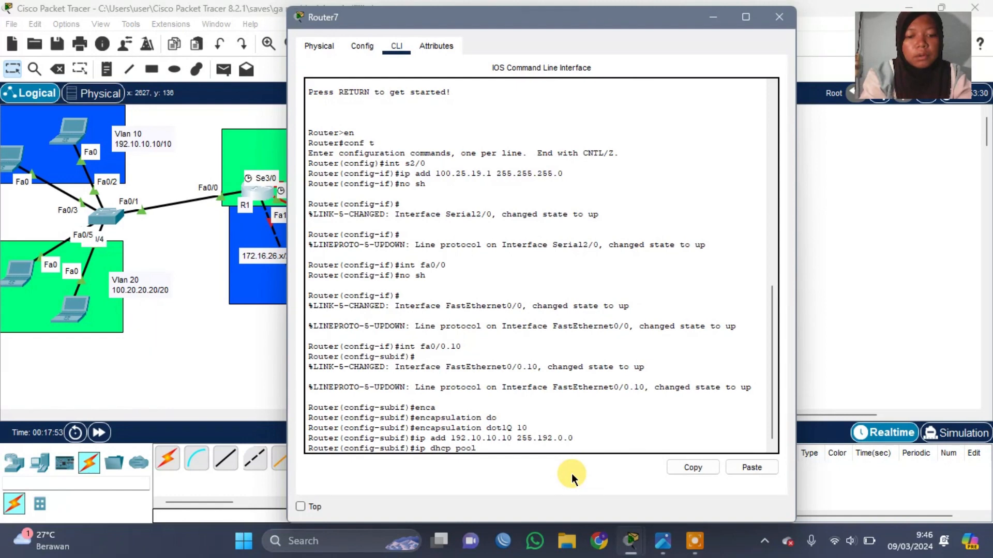
{"action": "type", "text": " a"}
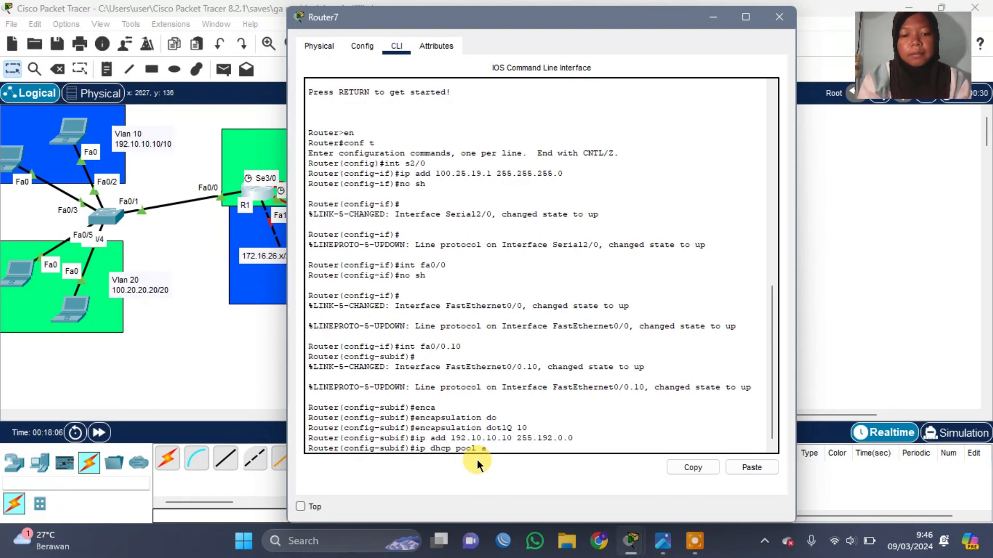
{"action": "key", "text": "Return"}
{"action": "type", "text": "net"}
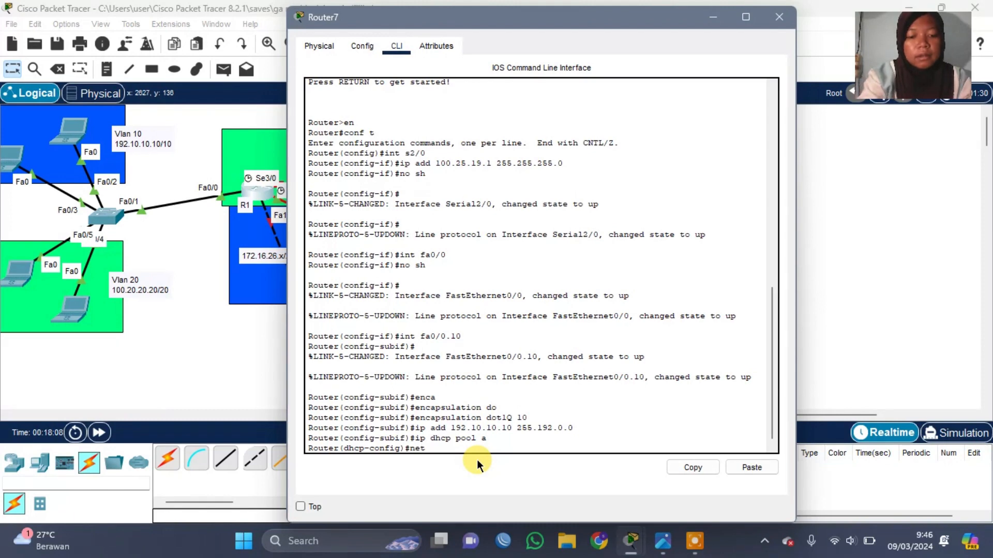
{"action": "type", "text": " 1"}
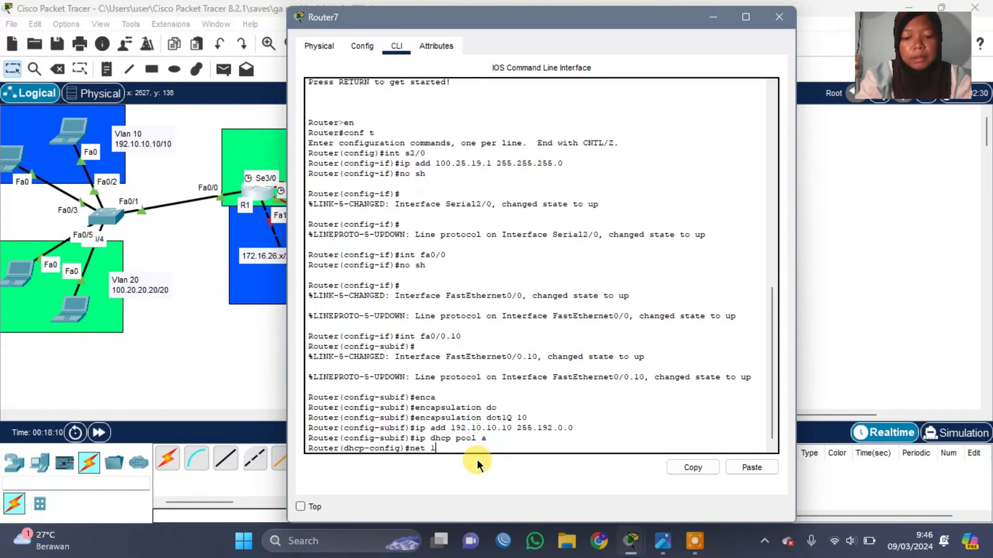
{"action": "type", "text": "92.10.10"}
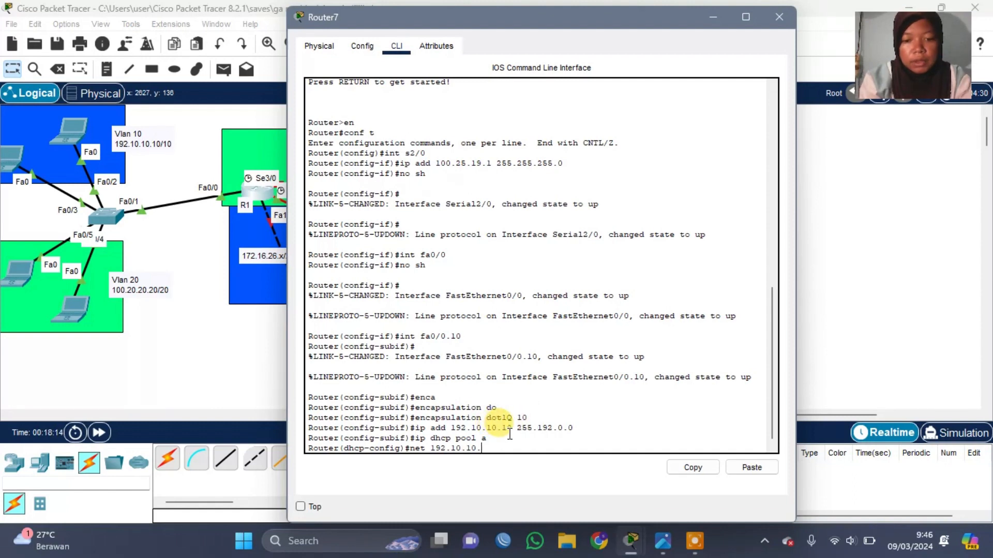
{"action": "type", "text": ".11"}
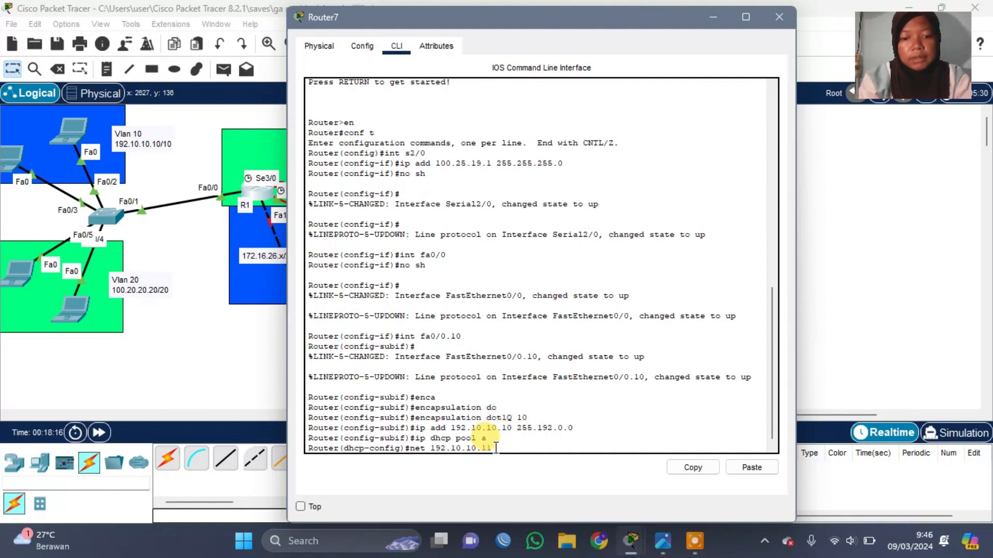
{"action": "type", "text": " 255.19"}
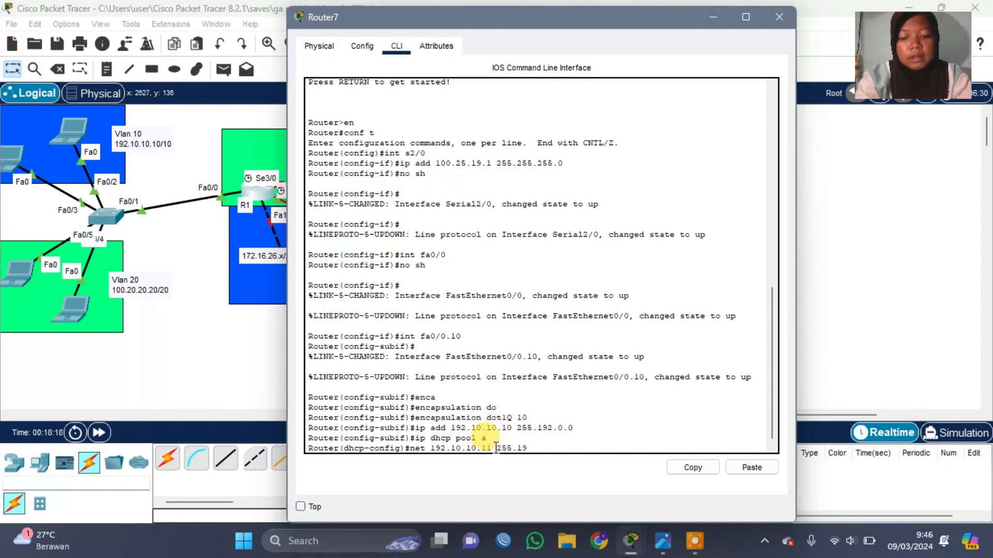
{"action": "type", "text": "2.0.0"}
{"action": "key", "text": "Return"}
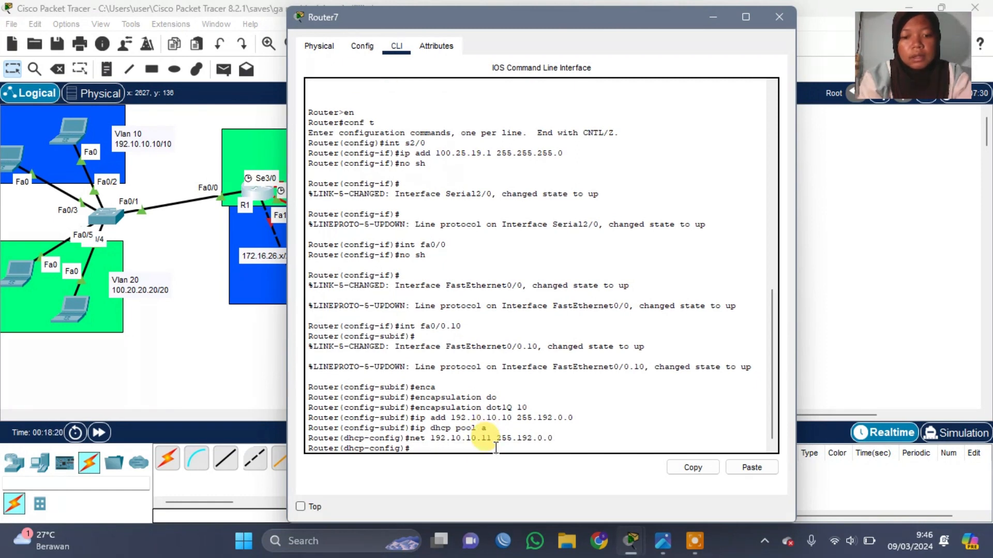
Set the default router of DHCP pool a to 192.10.10.10.
{"action": "type", "text": "def"}
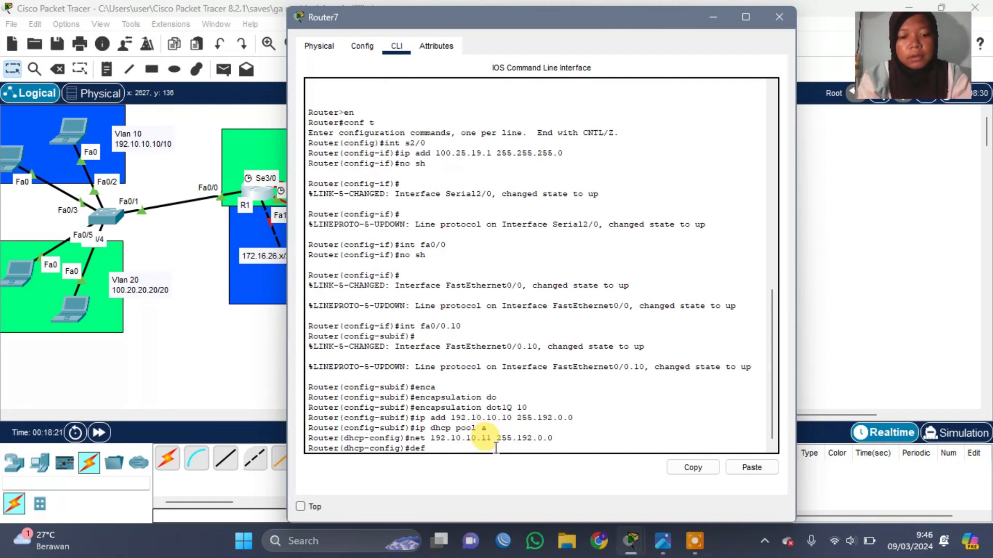
{"action": "key", "text": "Tab"}
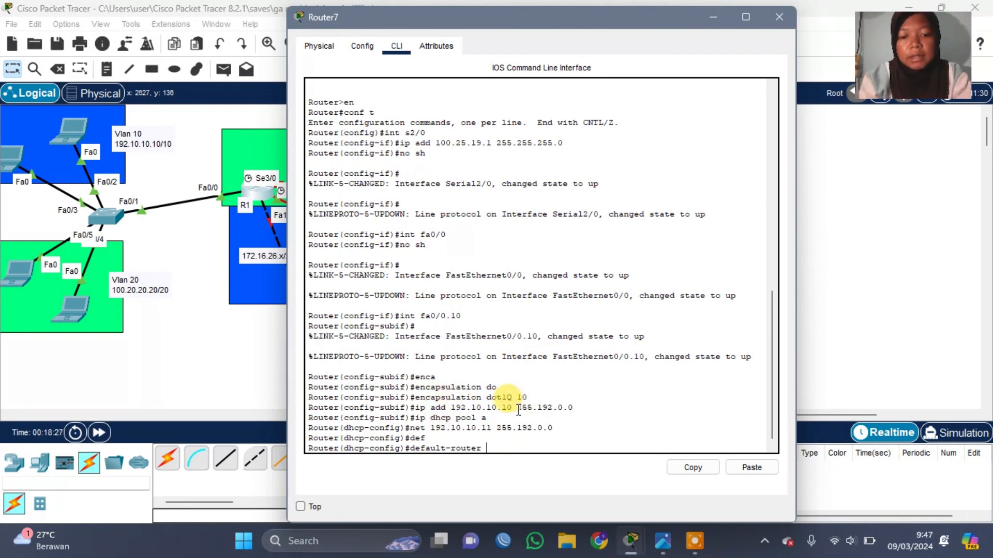
{"action": "type", "text": "192.10.10.10"}
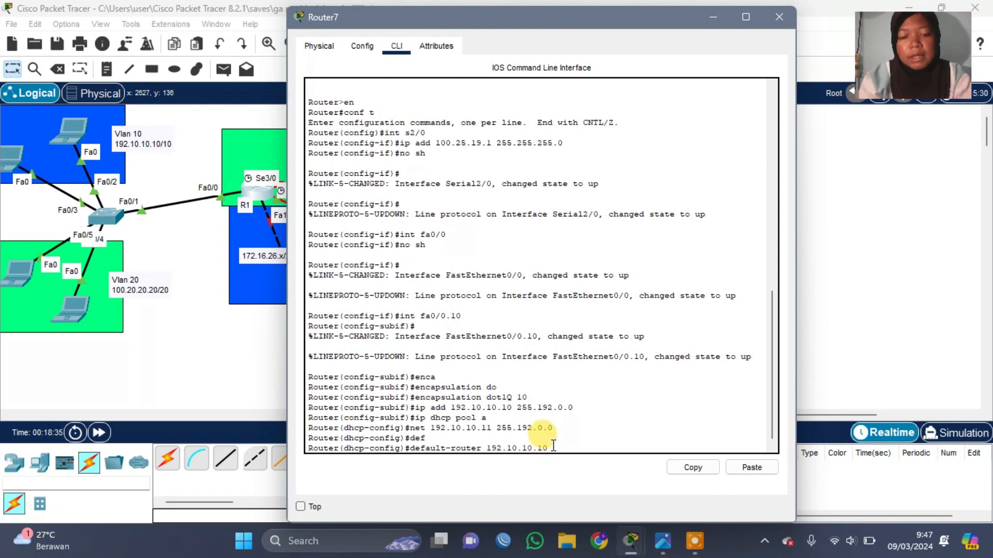
{"action": "key", "text": "Return"}
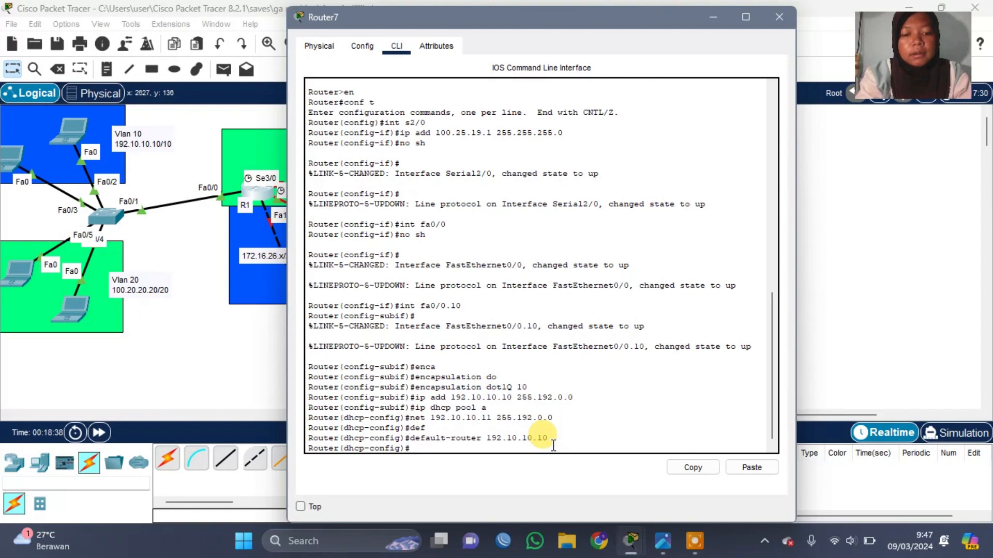
Set the DNS server of DHCP pool a to server S-2's address 12.12.12.2, and close R1's configuration window.
{"action": "type", "text": "dns"}
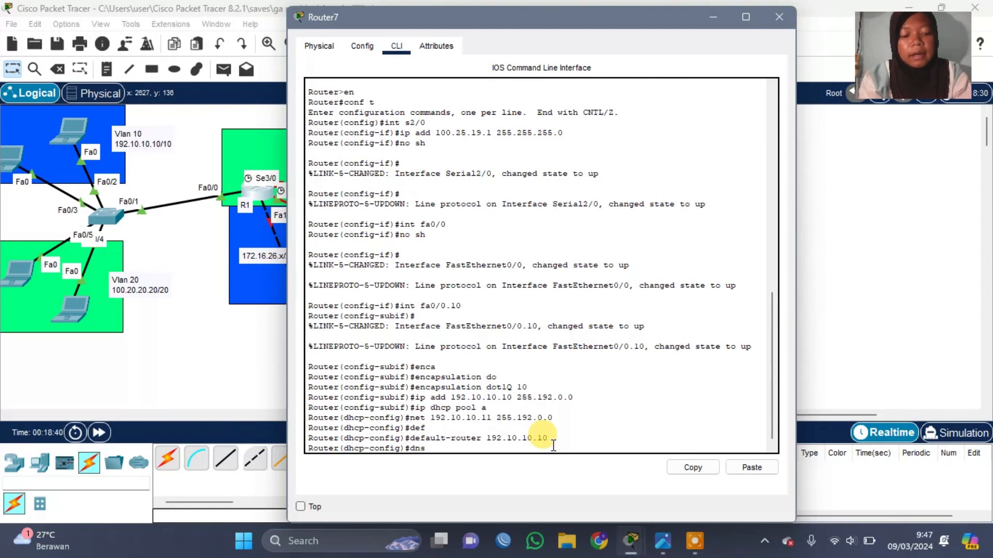
{"action": "key", "text": "Tab"}
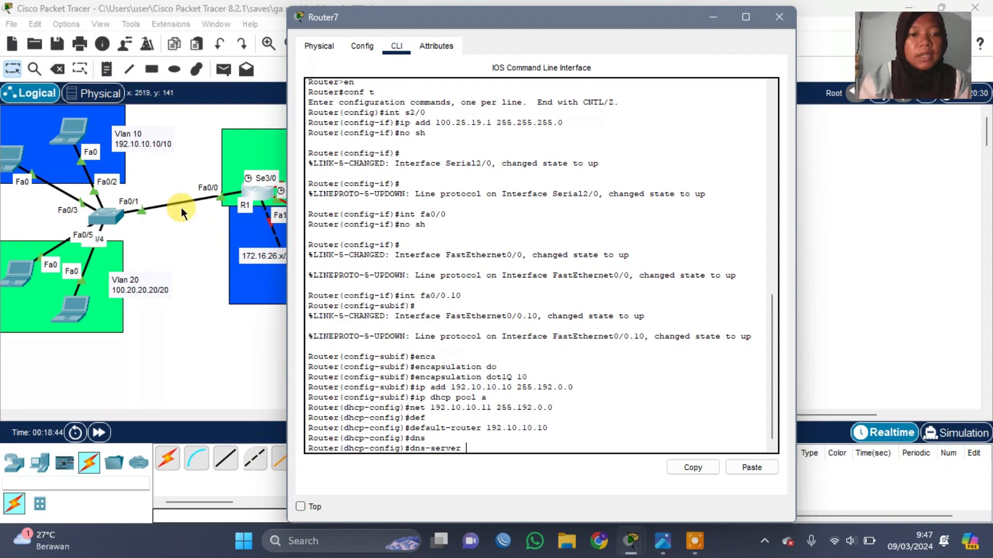
{"action": "scroll", "coordinate": [181, 207], "scroll_direction": "down", "scroll_amount": 5}
{"action": "scroll", "coordinate": [200, 207], "scroll_direction": "left", "scroll_amount": 20}
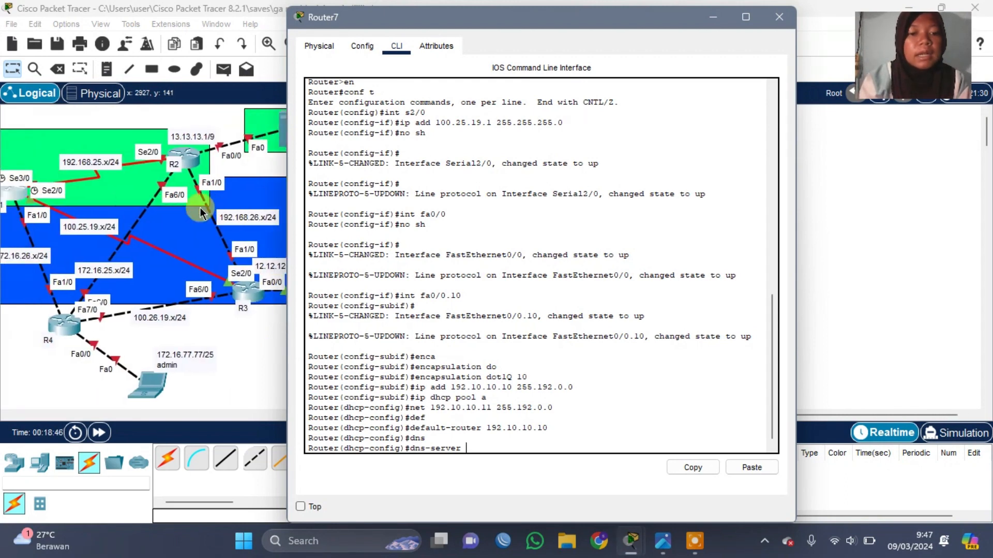
{"action": "scroll", "coordinate": [200, 207], "scroll_direction": "right", "scroll_amount": 10}
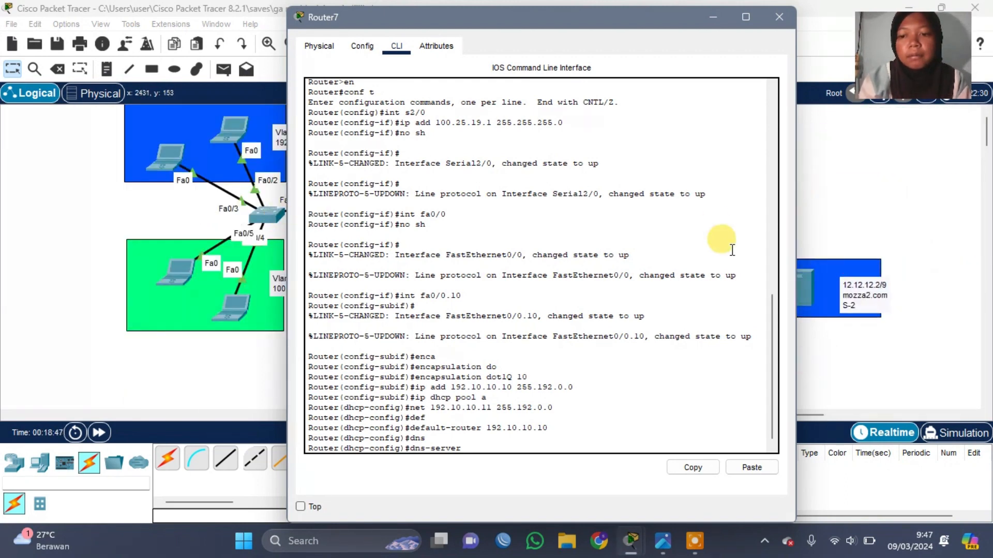
{"action": "scroll", "coordinate": [866, 297], "scroll_direction": "left", "scroll_amount": 3}
{"action": "scroll", "coordinate": [867, 297], "scroll_direction": "right", "scroll_amount": 1}
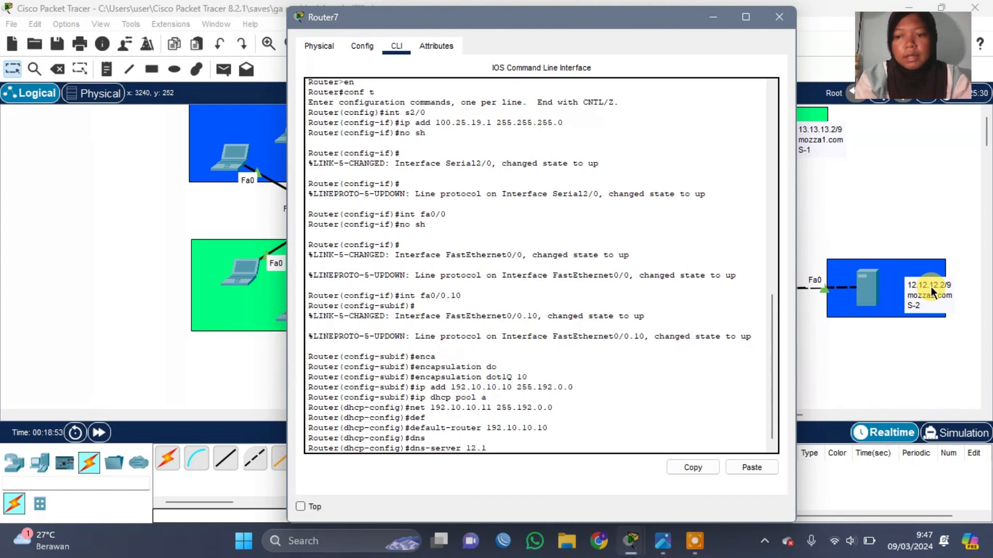
{"action": "type", "text": "2.12."}
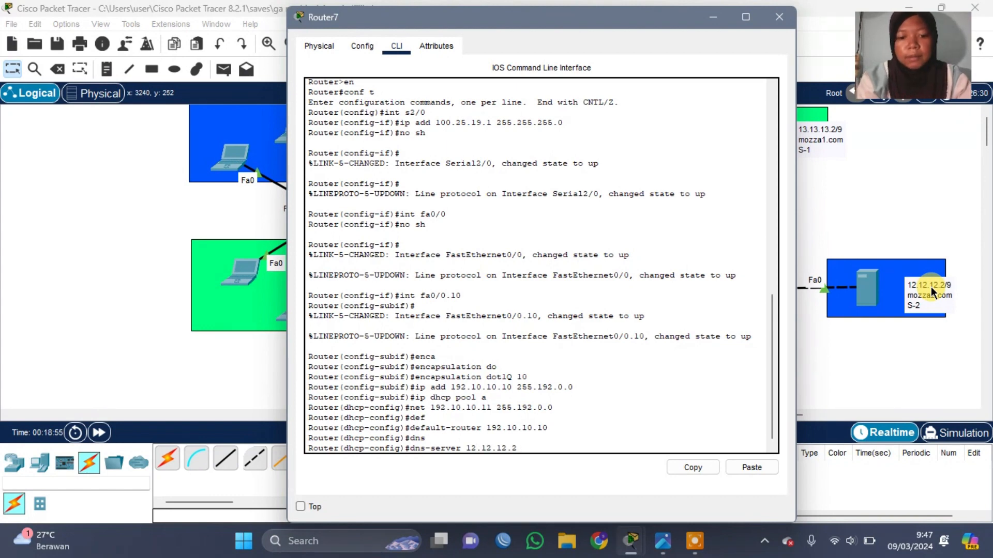
{"action": "type", "text": "2"}
{"action": "key", "text": "Return"}
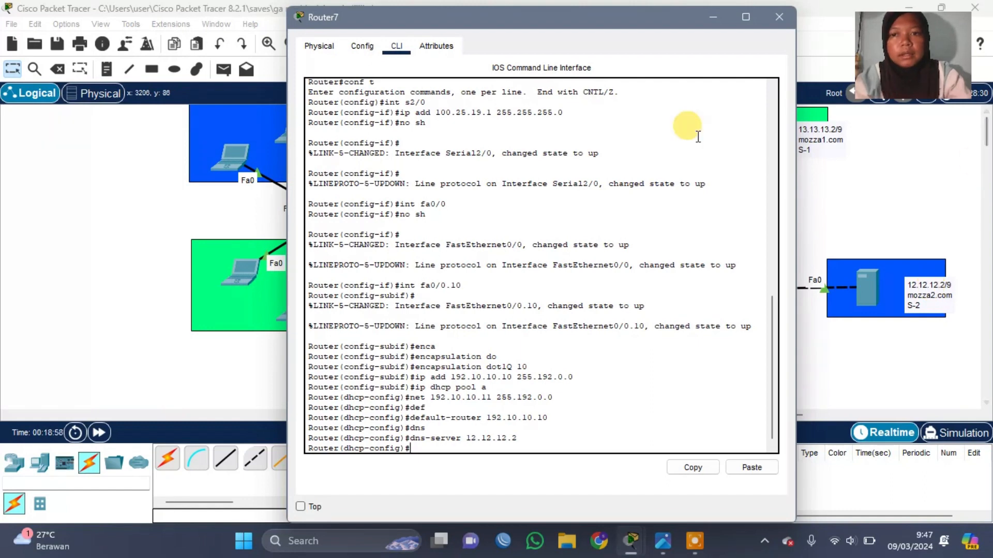
{"action": "left_click", "coordinate": [780, 18]}
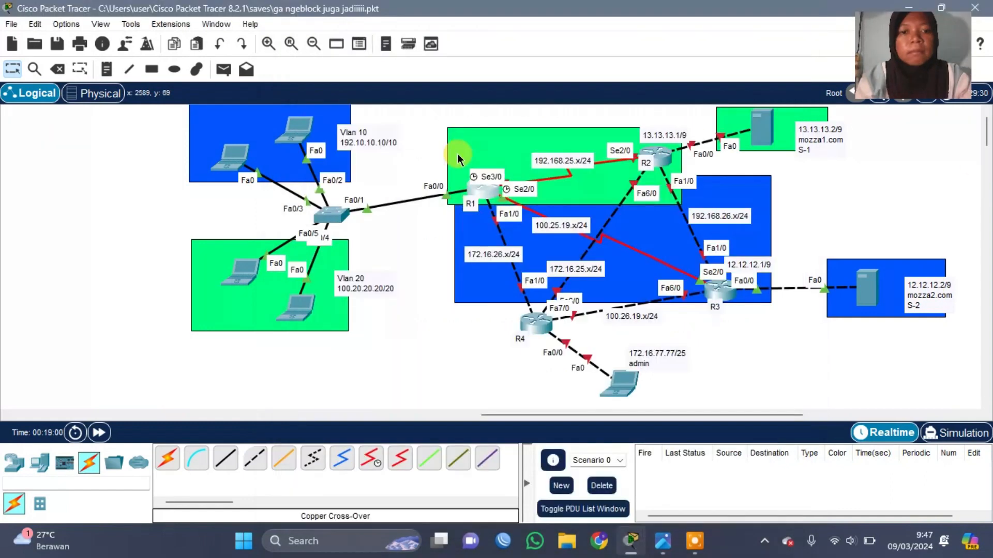
Open the command line of the switch joining the two VLAN areas and enter global configuration mode.
{"action": "left_click", "coordinate": [330, 222]}
{"action": "scroll", "coordinate": [188, 263], "scroll_direction": "right", "scroll_amount": 3}
{"action": "left_click", "coordinate": [399, 47]}
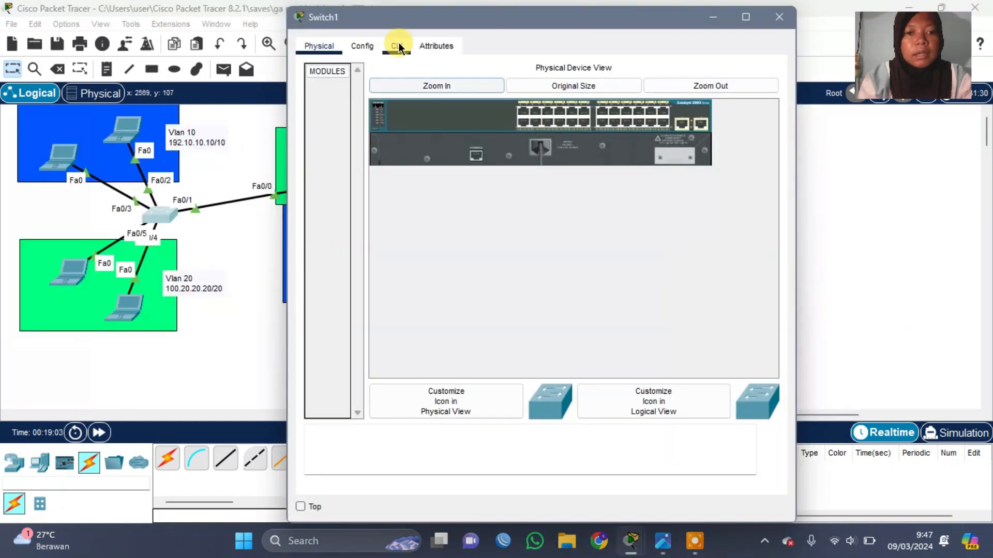
{"action": "key", "text": "Return"}
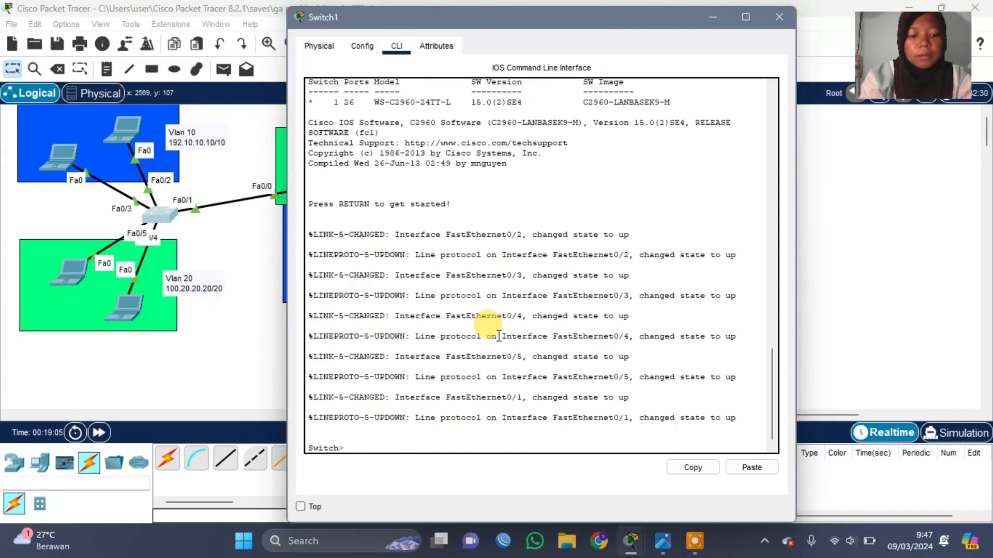
{"action": "type", "text": "en"}
{"action": "key", "text": "Return"}
{"action": "type", "text": "con ft"}
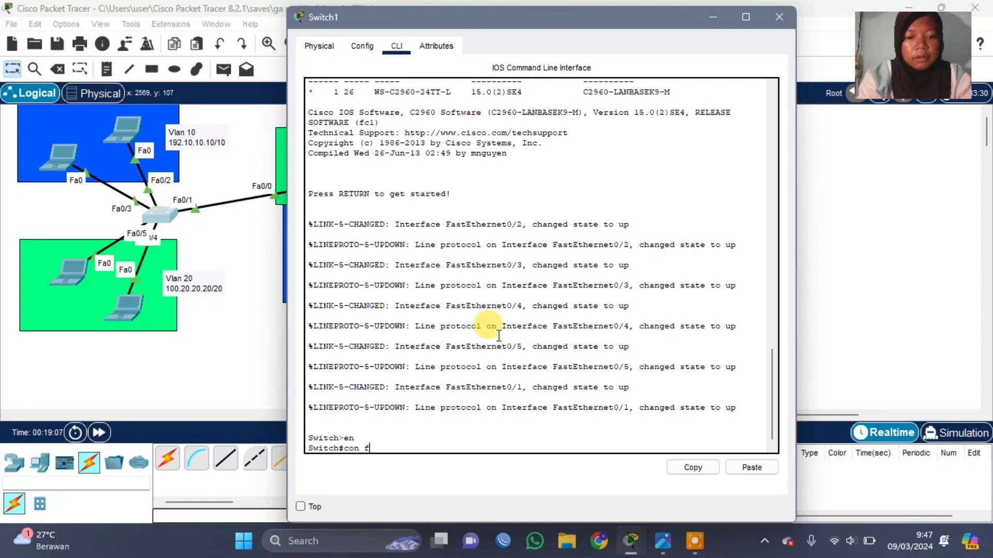
{"action": "key", "text": "Return"}
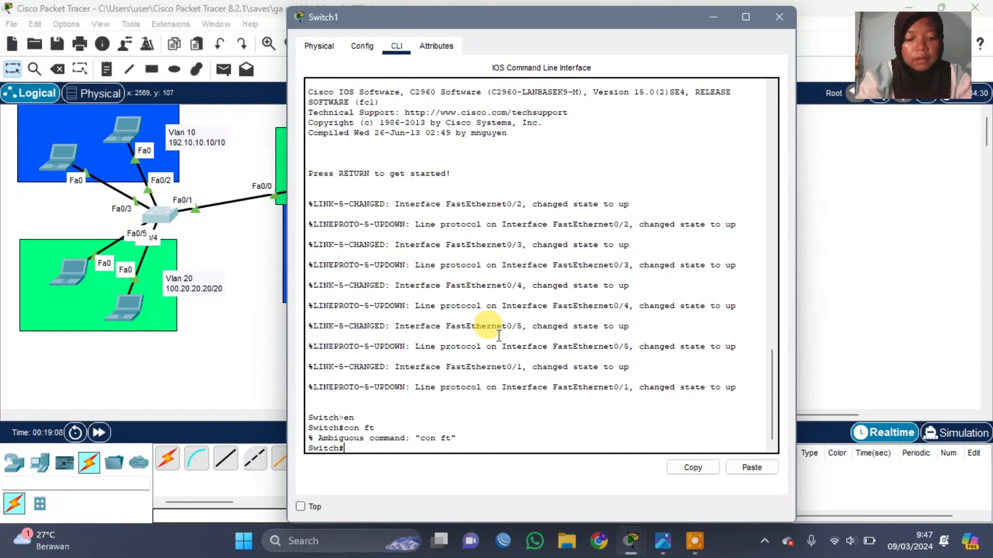
{"action": "type", "text": "conf t"}
{"action": "key", "text": "Return"}
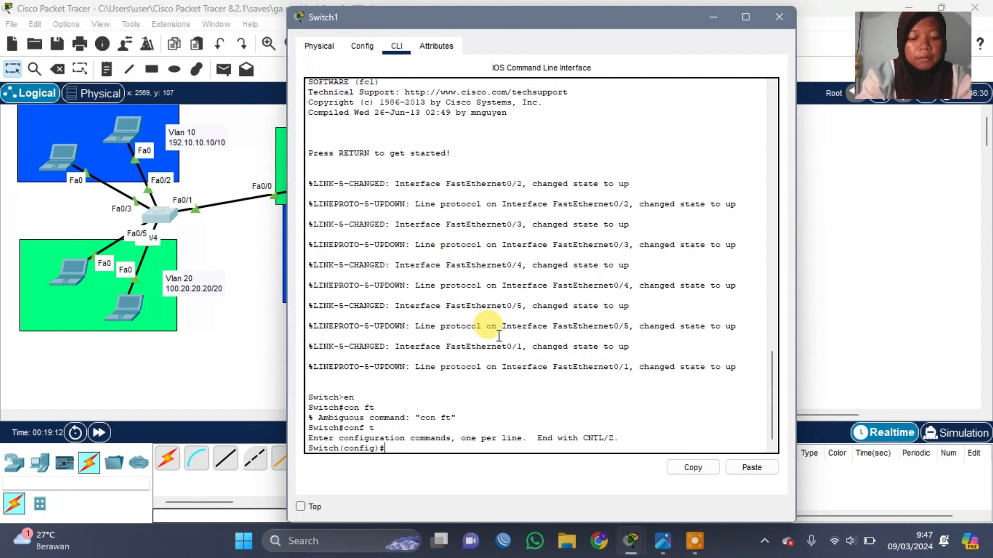
Create VLAN 10 and VLAN 20 on the switch.
{"action": "type", "text": "vlan 10"}
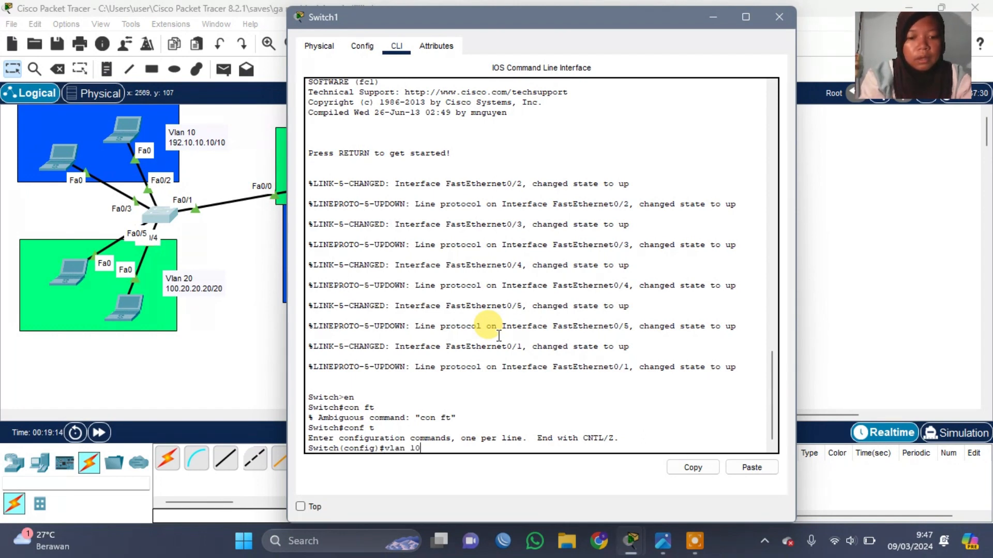
{"action": "key", "text": "Return"}
{"action": "type", "text": "vlan 2"}
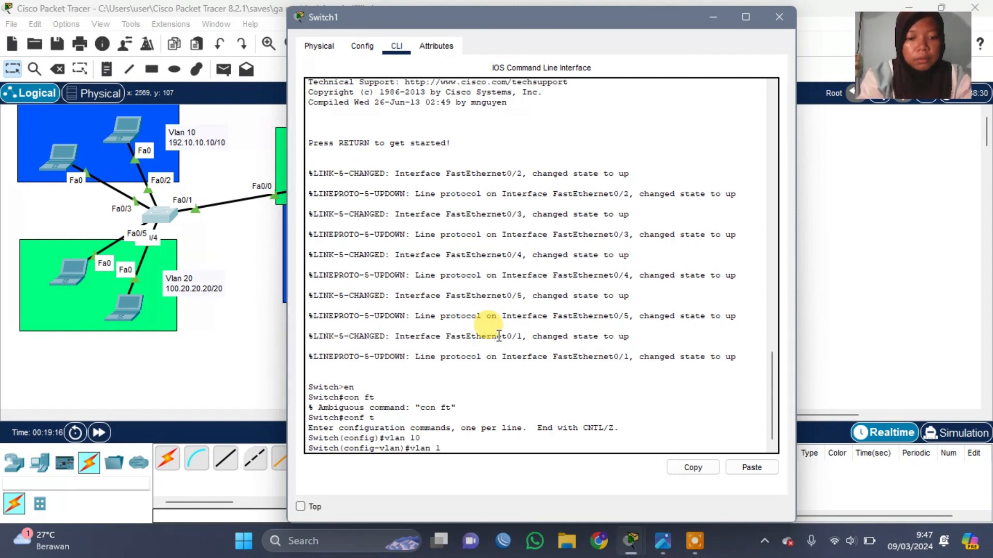
{"action": "type", "text": "0"}
{"action": "key", "text": "Return"}
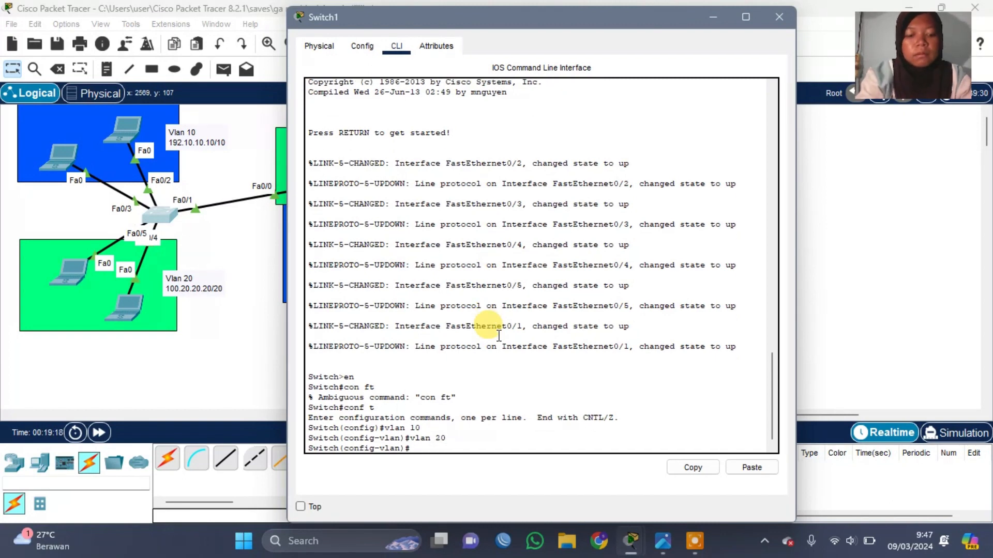
Assign the switch's interface range f0/2 - 3 to access VLAN 10.
{"action": "type", "text": "int"}
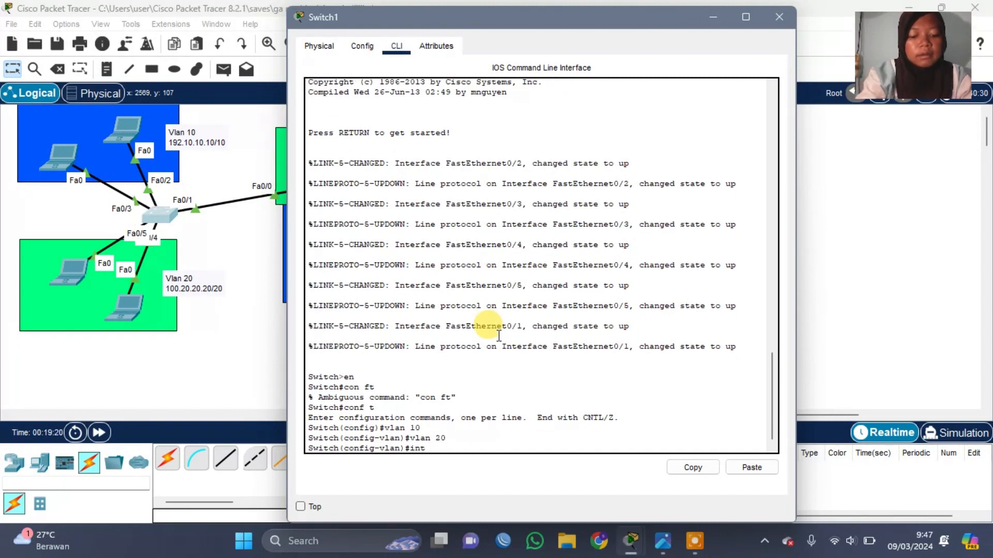
{"action": "type", "text": " fa"}
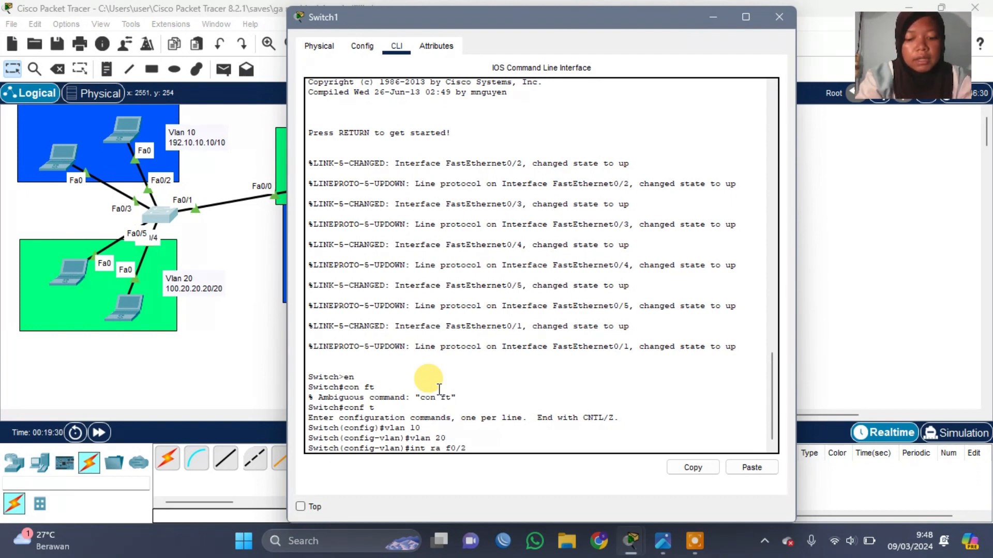
{"action": "type", "text": "- 3"}
{"action": "key", "text": "Return"}
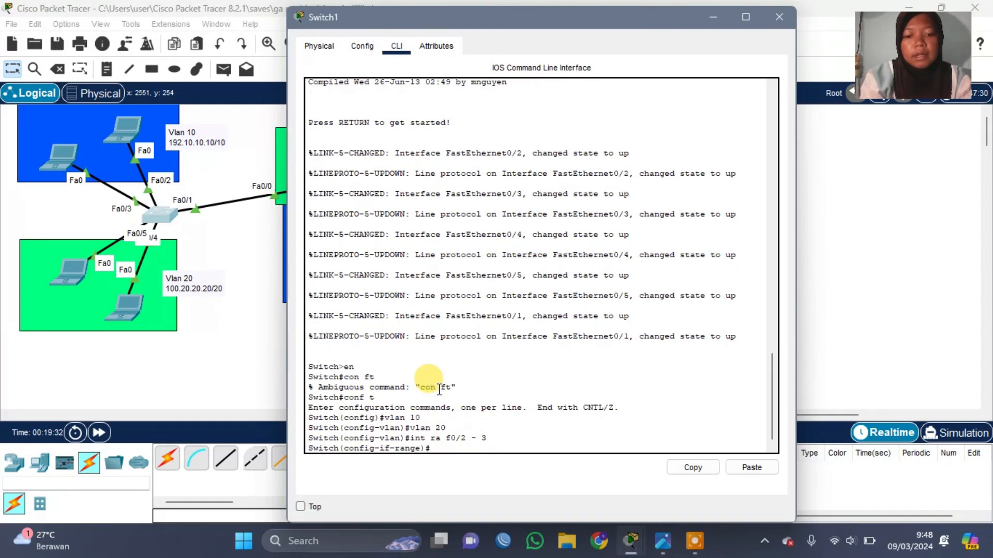
{"action": "type", "text": "sw ac vl 10"}
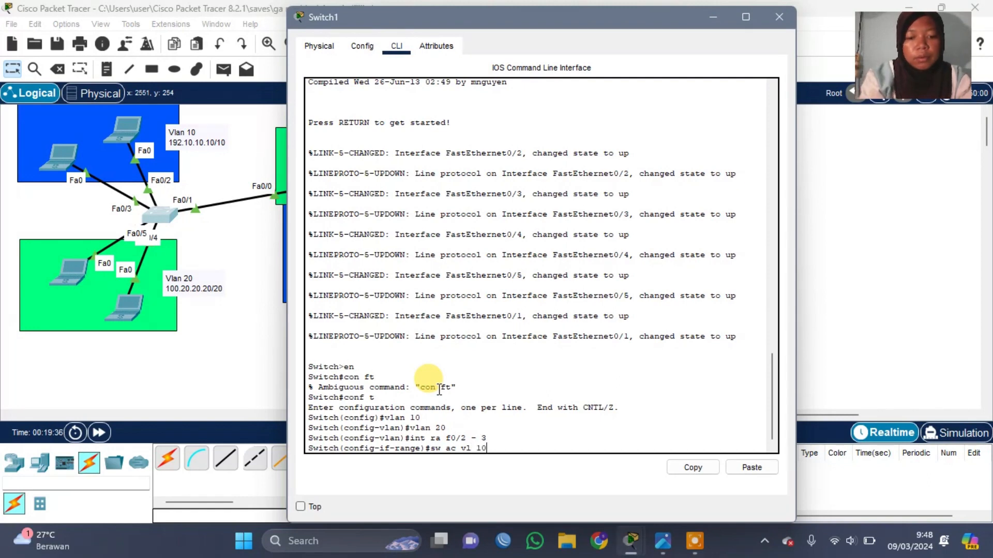
{"action": "key", "text": "Return"}
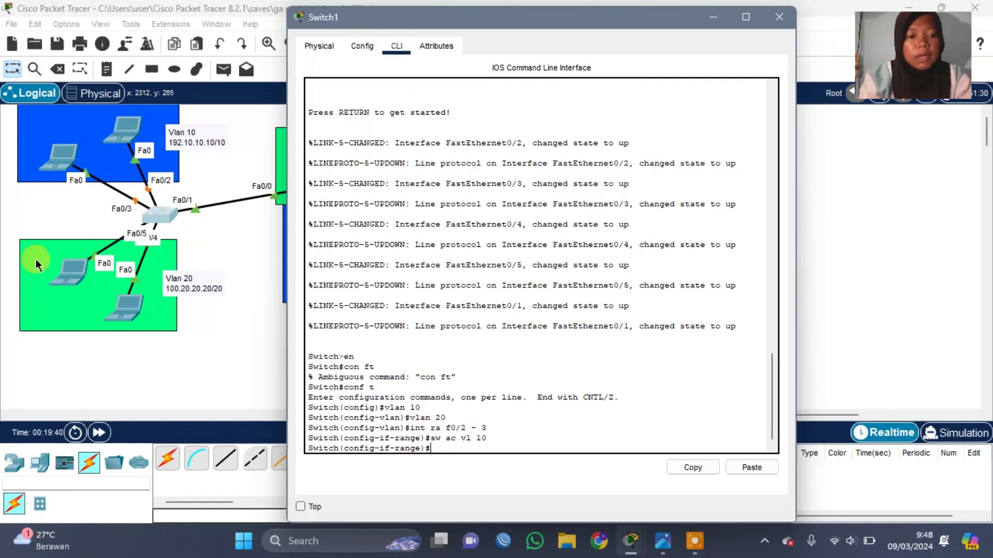
Assign the switch's interface range fa0/4 - 5 to access VLAN 20.
{"action": "type", "text": "int "}
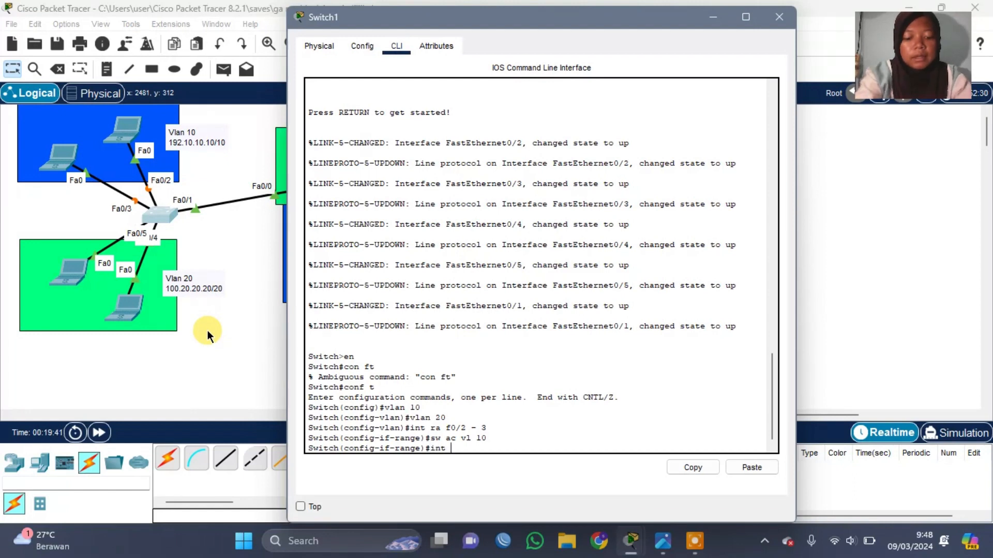
{"action": "type", "text": "fa"}
{"action": "key", "text": "BackSpace"}
{"action": "key", "text": "BackSpace"}
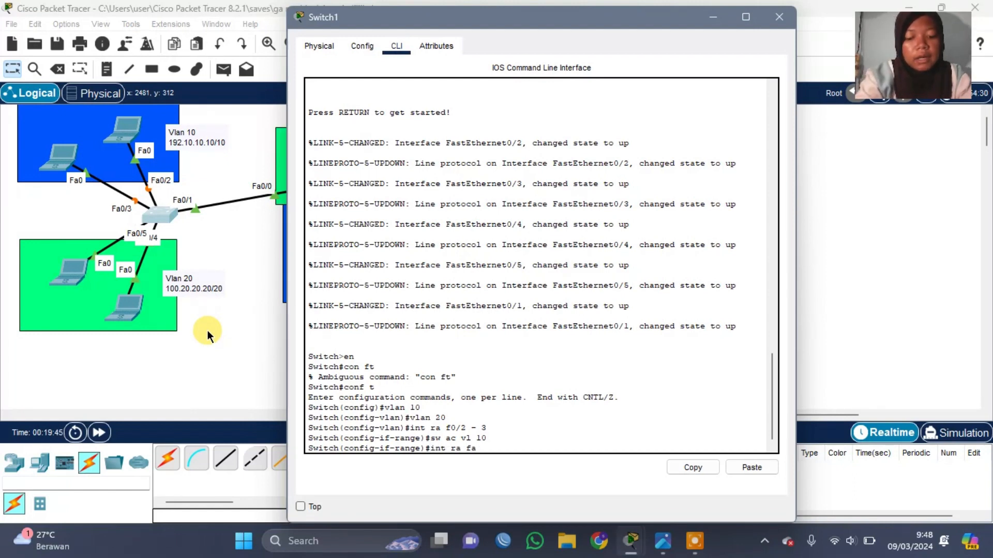
{"action": "type", "text": "ra fa0"}
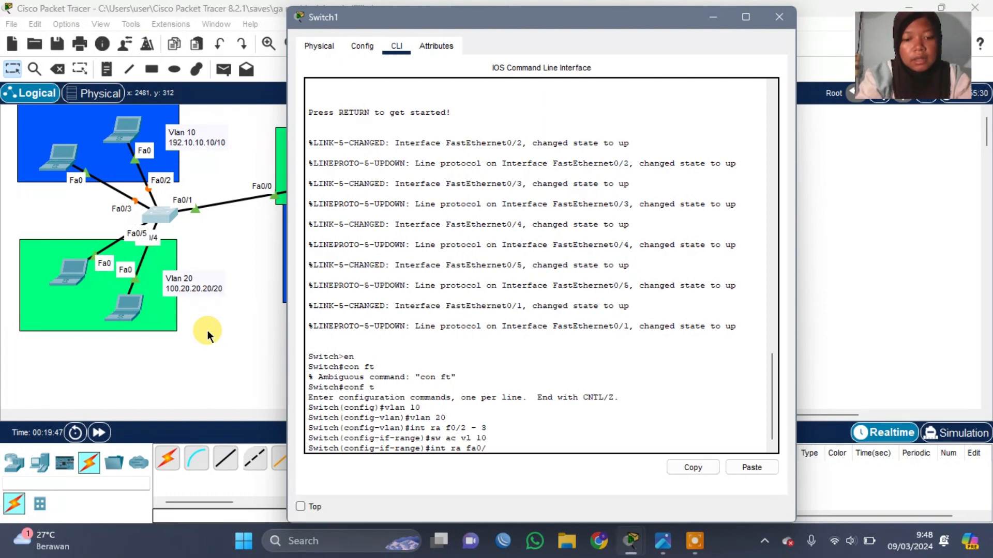
{"action": "type", "text": "/4"}
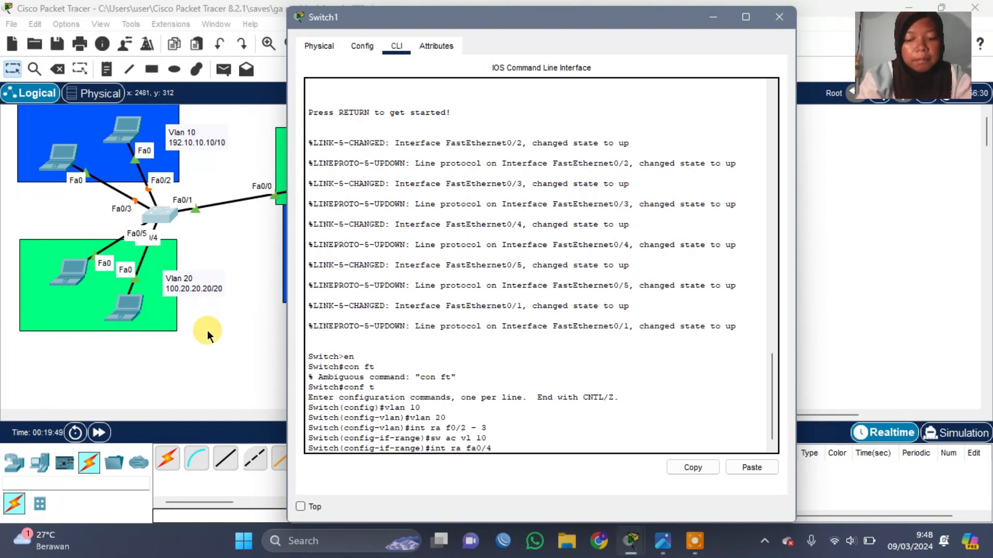
{"action": "type", "text": " -5"}
{"action": "type", "text": "5"}
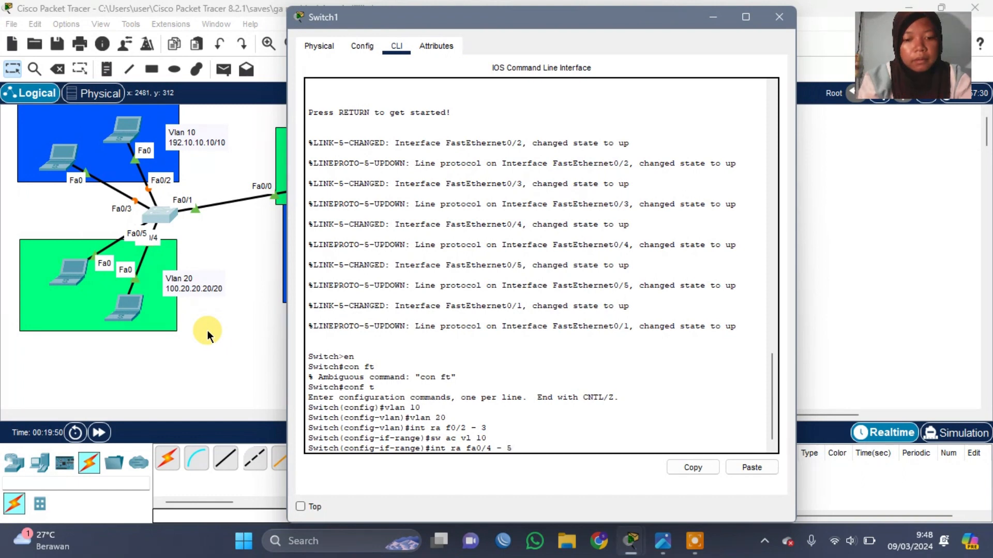
{"action": "key", "text": "Return"}
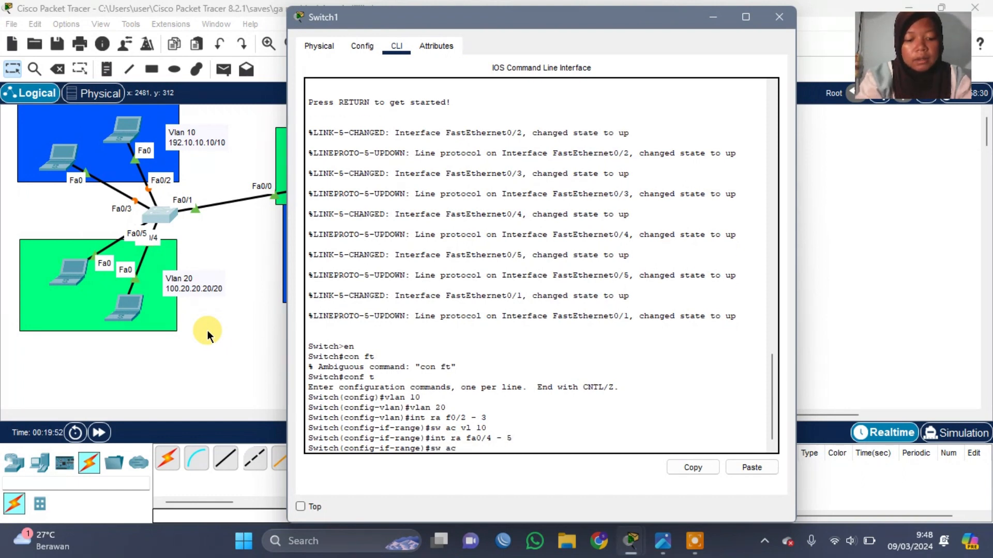
{"action": "type", "text": "sw ac vl 20"}
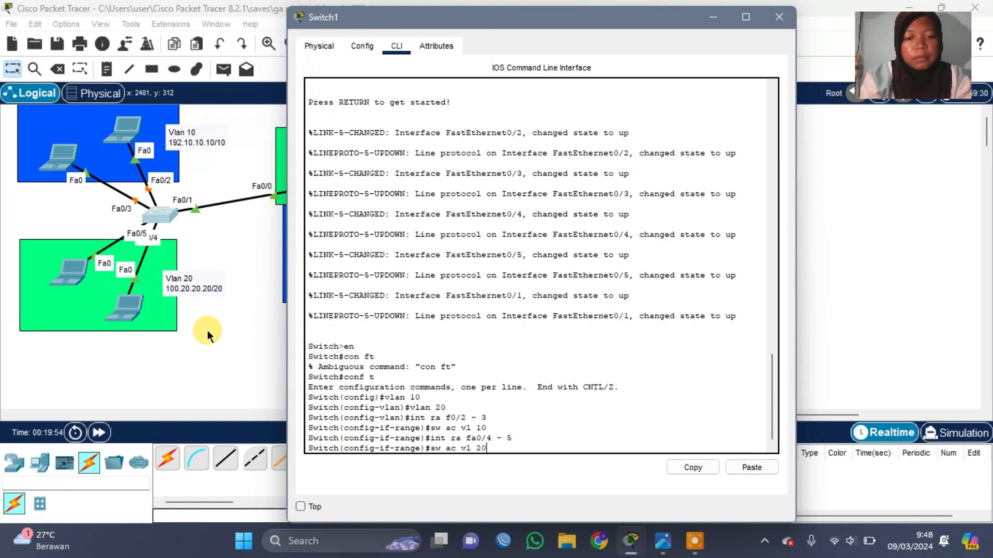
{"action": "key", "text": "Return"}
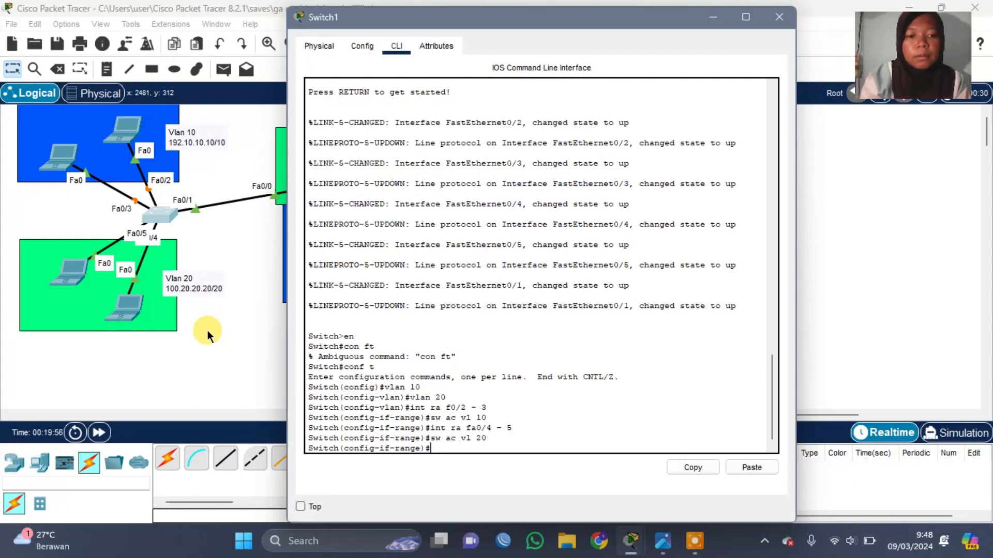
Set the switch's interface fa0/1 towards R1 to trunk mode, and close the switch's configuration window.
{"action": "scroll", "coordinate": [207, 330], "scroll_direction": "right", "scroll_amount": 3}
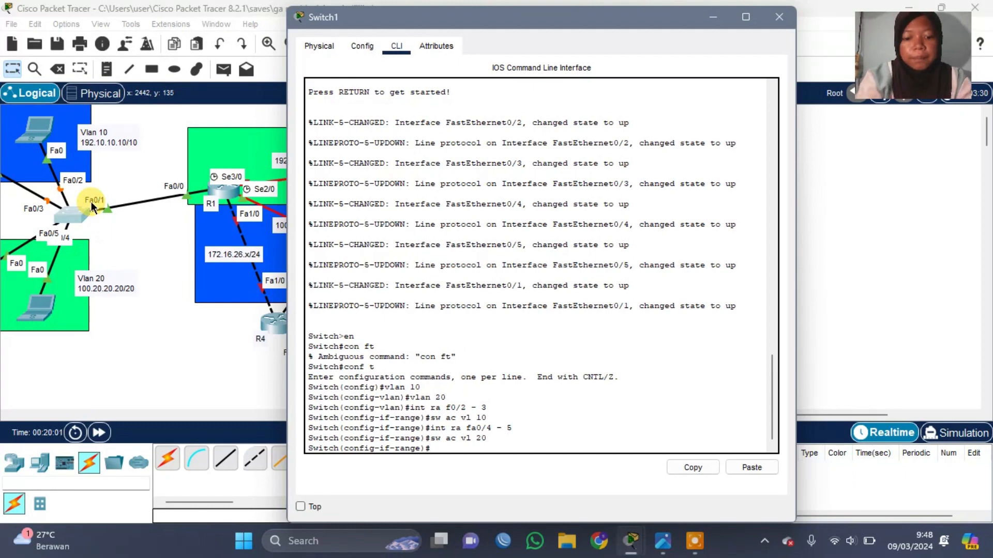
{"action": "type", "text": "int f"}
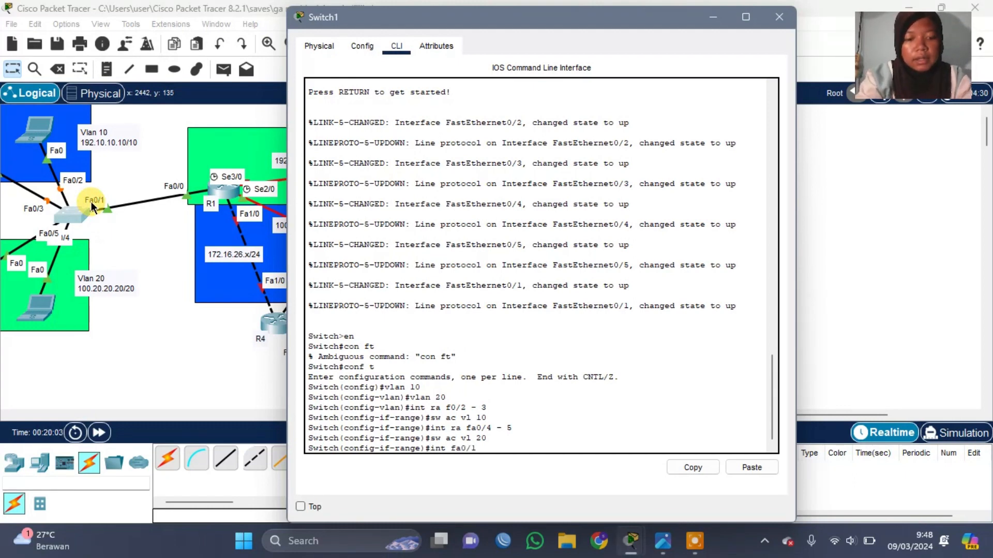
{"action": "type", "text": "a0/1"}
{"action": "key", "text": "Return"}
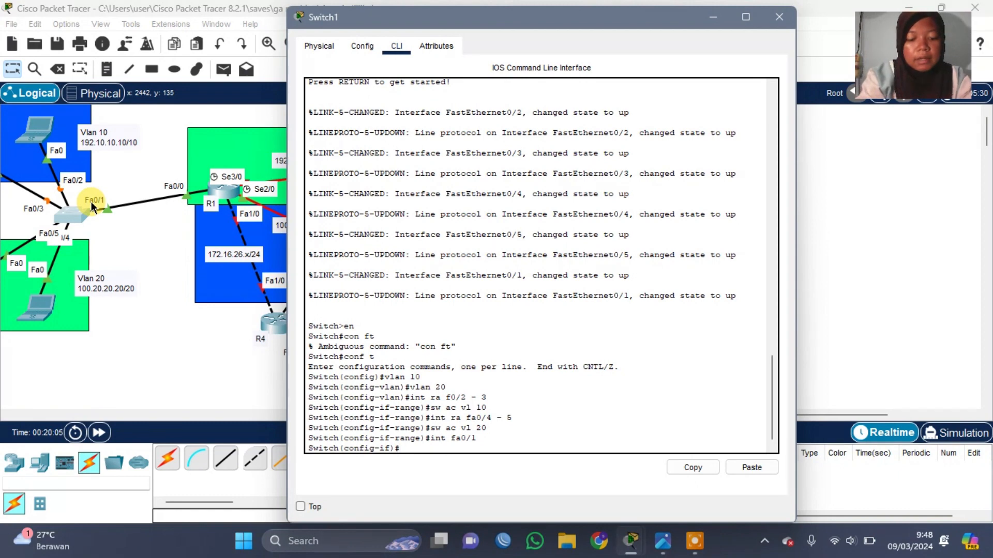
{"action": "type", "text": "sw mo tr"}
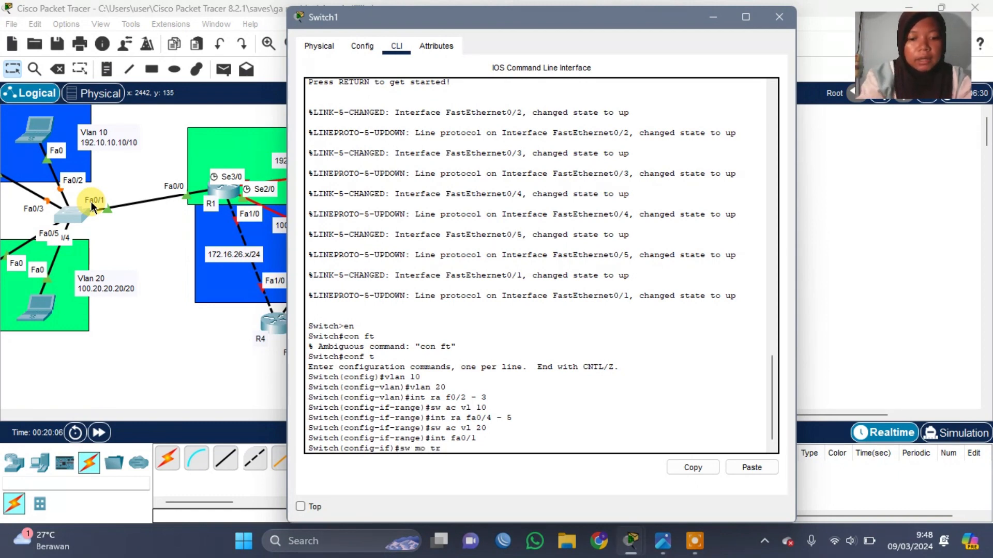
{"action": "key", "text": "Return"}
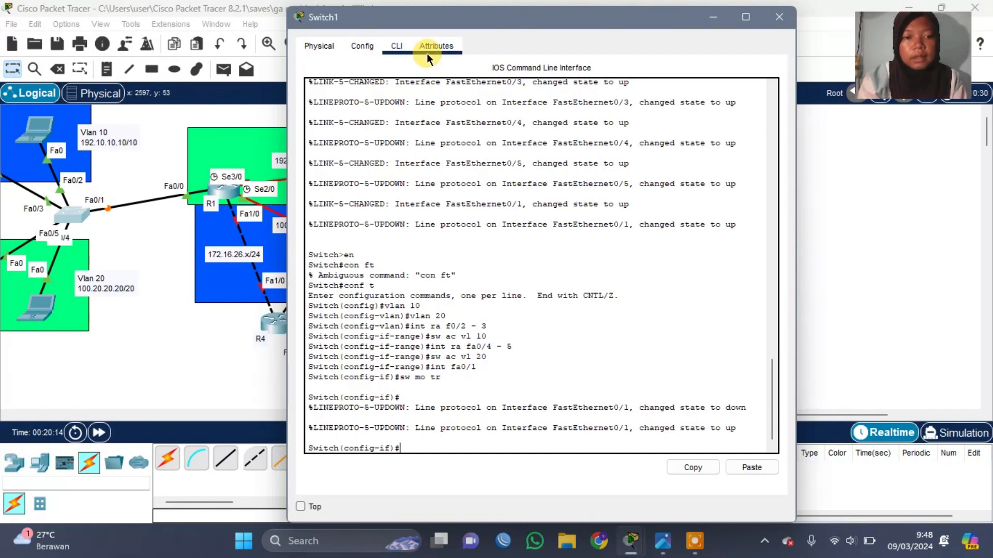
{"action": "left_click", "coordinate": [787, 18]}
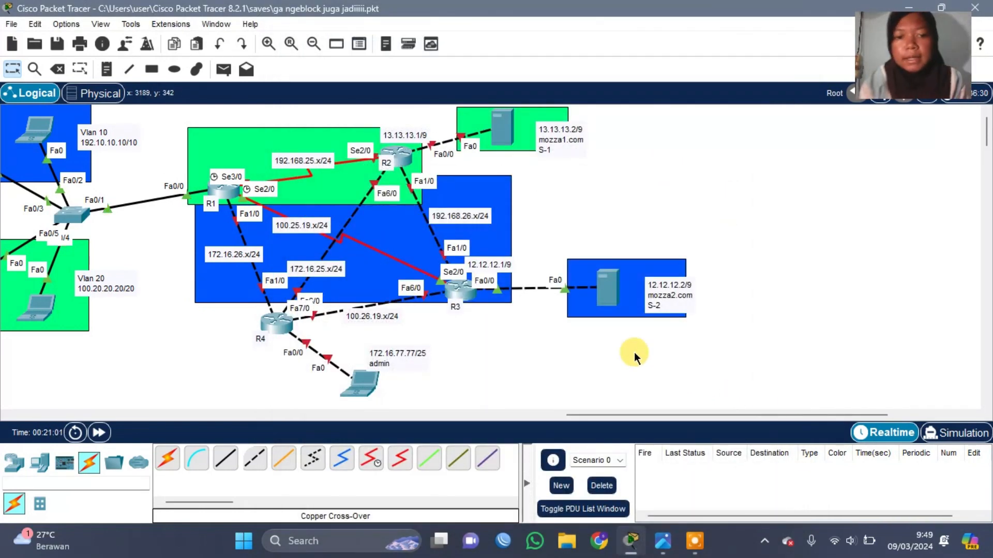
Open server S-2's IP configuration and set its static IPv4 address to 12.12.12.2.
{"action": "left_click", "coordinate": [608, 298]}
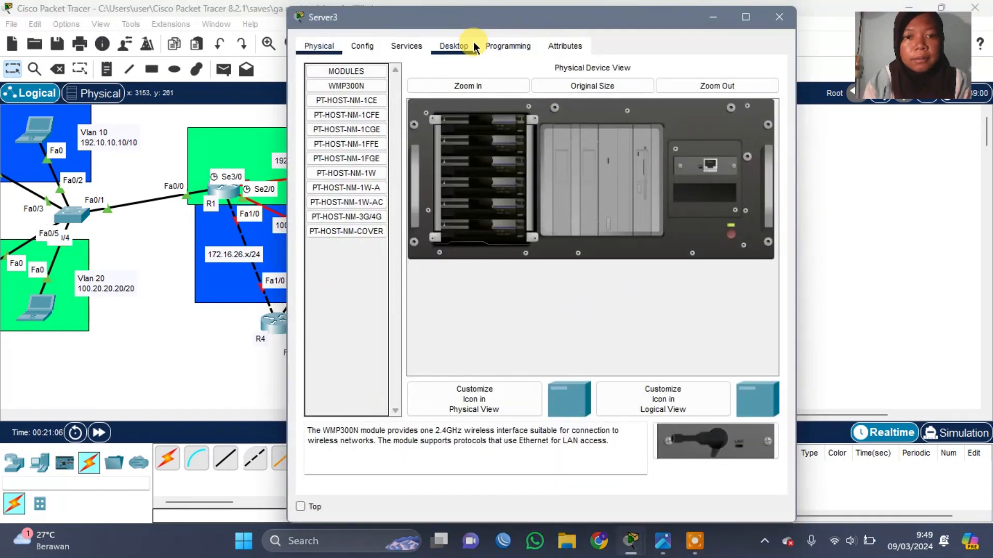
{"action": "left_click", "coordinate": [455, 45]}
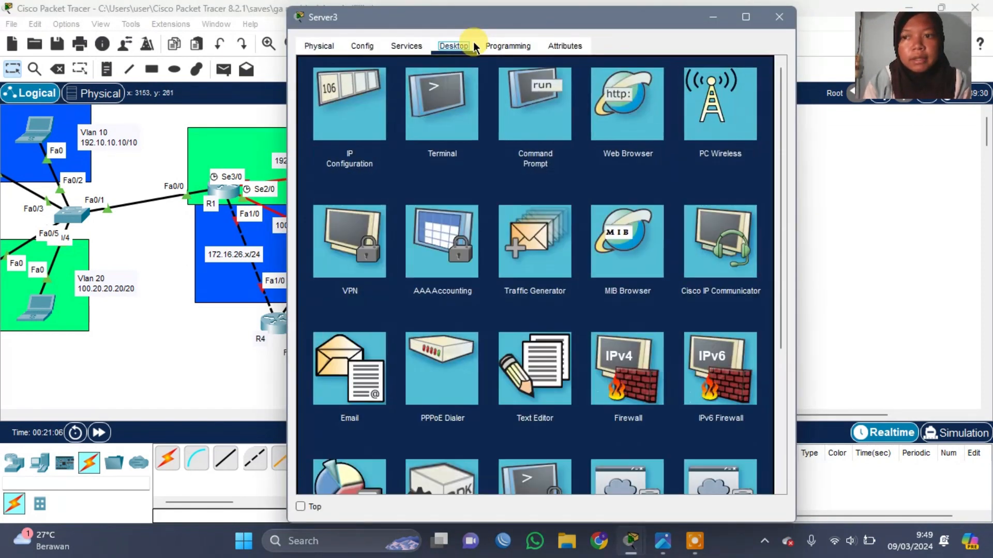
{"action": "left_click", "coordinate": [353, 104]}
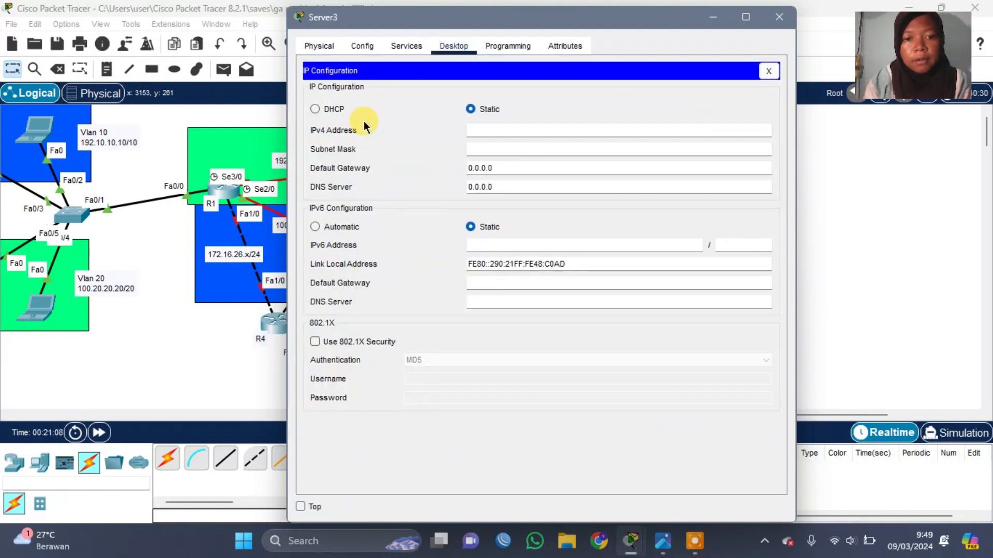
{"action": "left_click", "coordinate": [519, 135]}
{"action": "scroll", "coordinate": [155, 247], "scroll_direction": "left", "scroll_amount": 5}
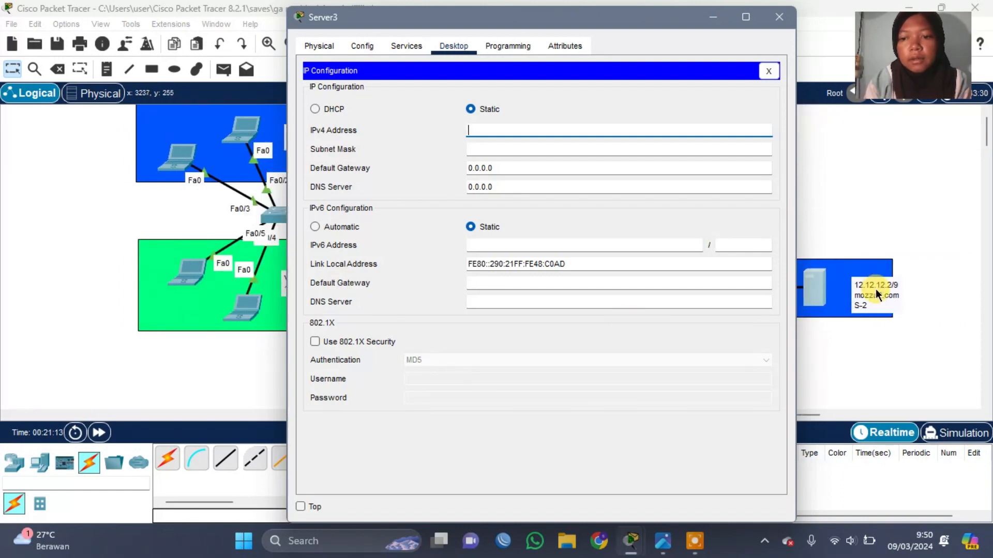
{"action": "type", "text": "12.12.2"}
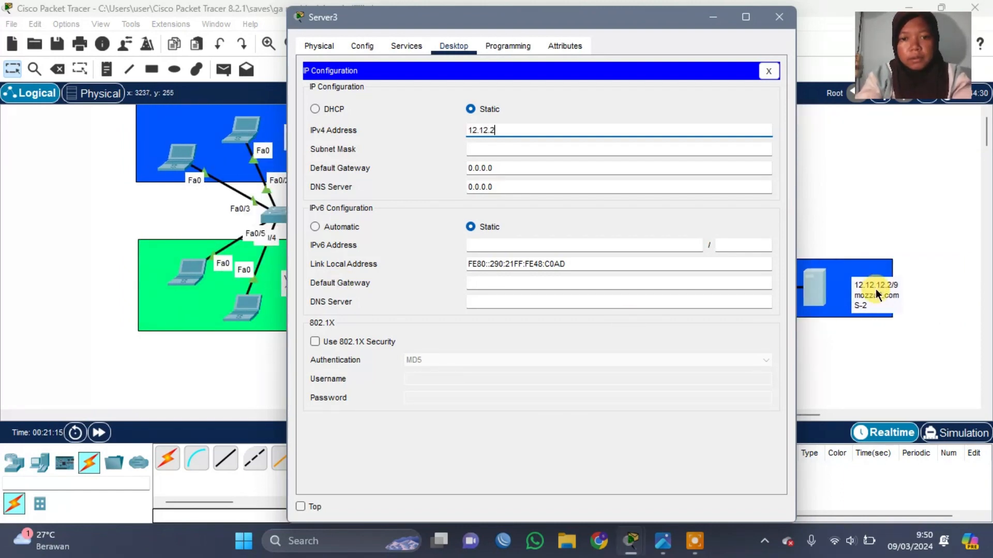
{"action": "key", "text": "BackSpace"}
{"action": "type", "text": "12.2"}
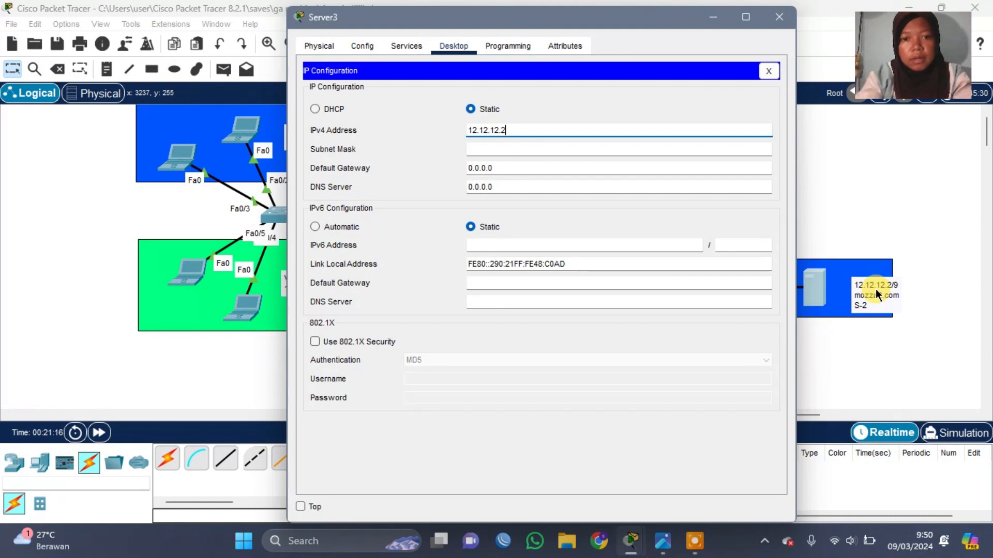
Set the subnet mask of server S-2 to 255.128.0.0.
{"action": "left_click", "coordinate": [504, 149]}
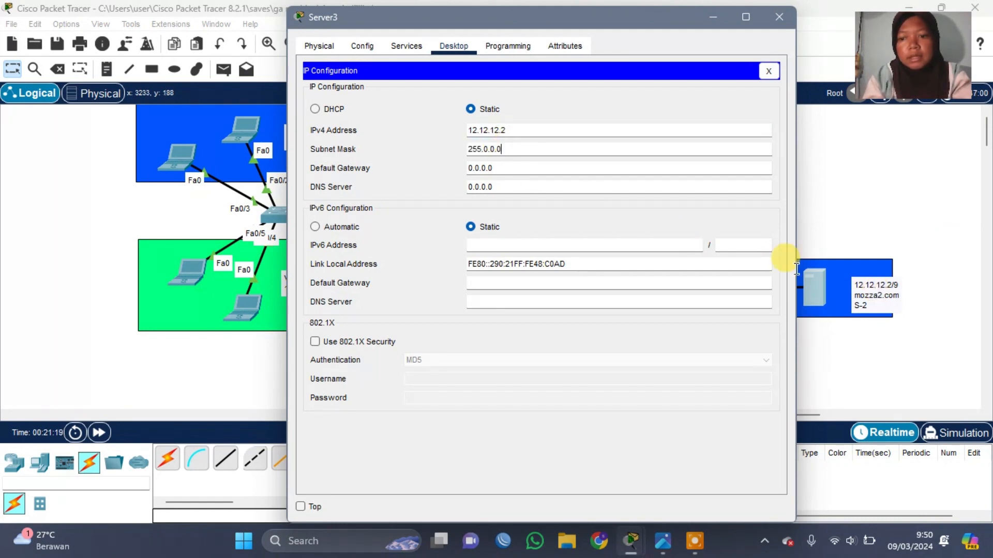
{"action": "key", "text": "Left"}
{"action": "key", "text": "Left"}
{"action": "key", "text": "Left"}
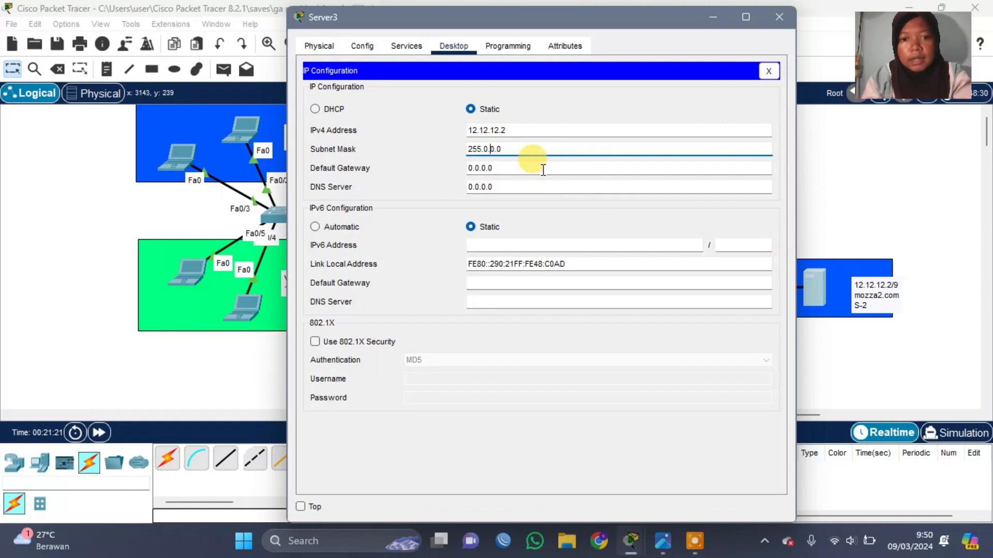
{"action": "key", "text": "BackSpace"}
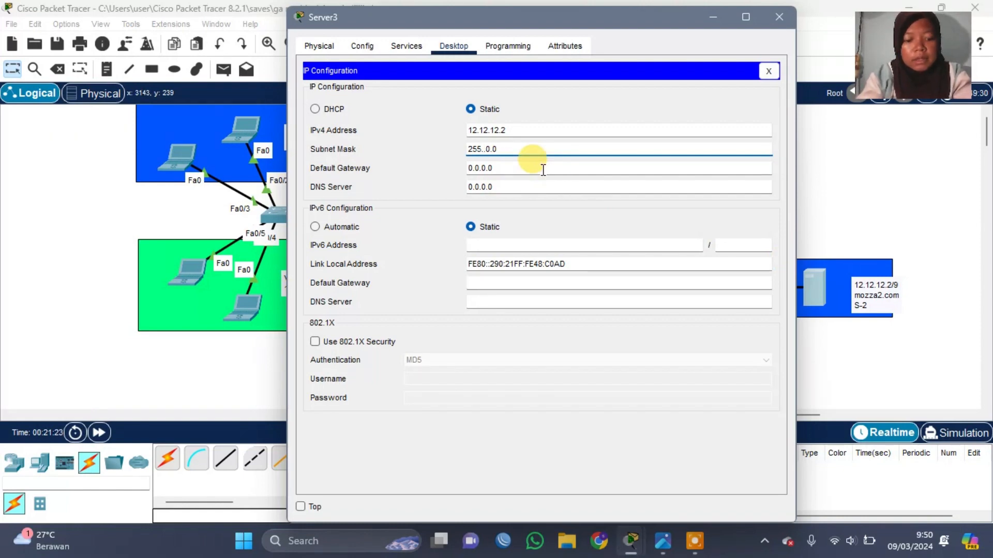
{"action": "type", "text": "128"}
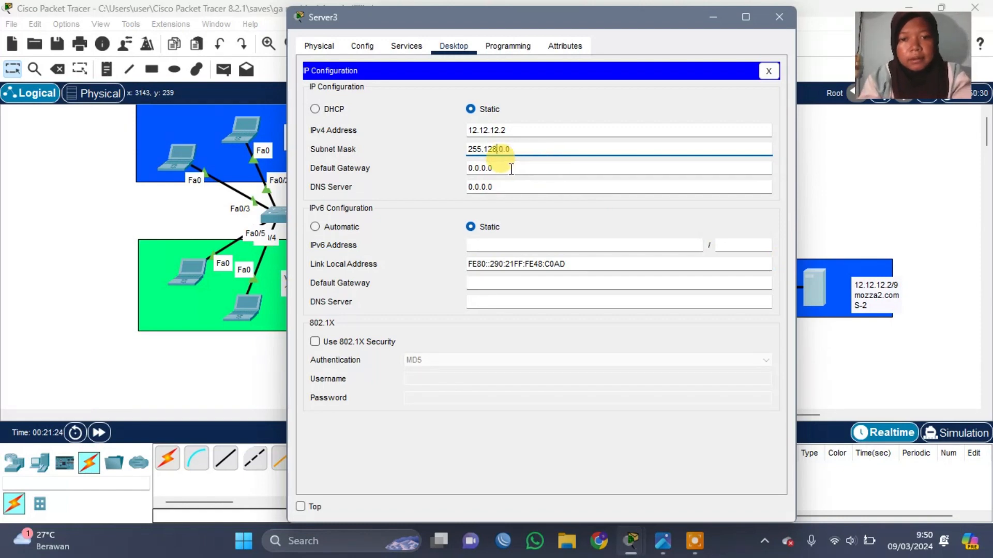
Set server S-2's IPv4 default gateway to R3's Fa0/0 address, 12.12.12.1.
{"action": "key", "text": "Tab"}
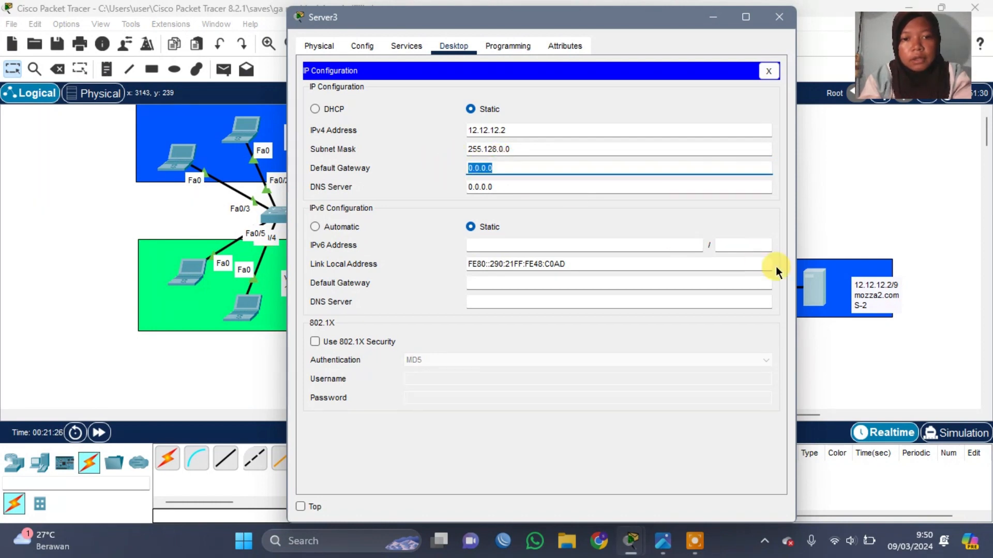
{"action": "scroll", "coordinate": [824, 281], "scroll_direction": "left", "scroll_amount": 3}
{"action": "scroll", "coordinate": [824, 281], "scroll_direction": "left", "scroll_amount": 2}
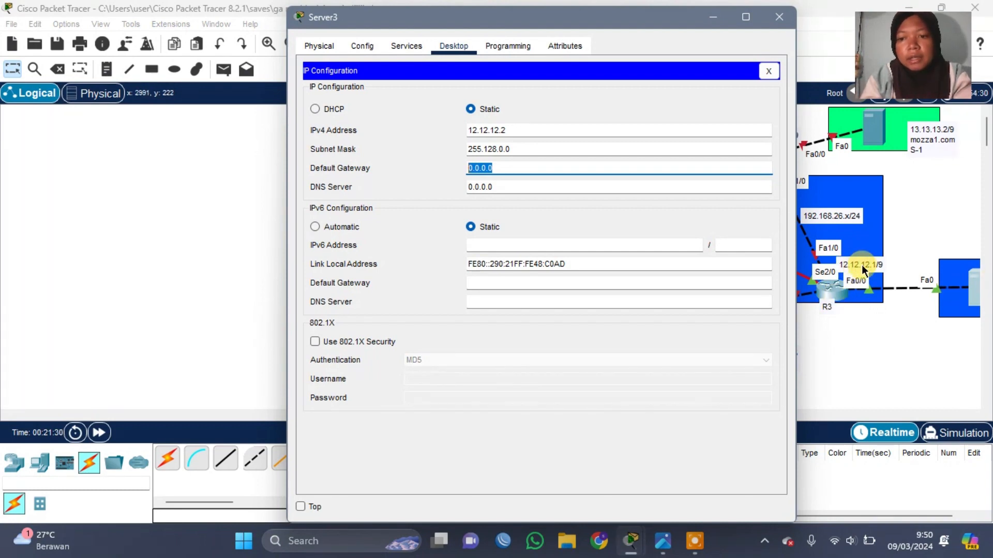
{"action": "type", "text": "12."}
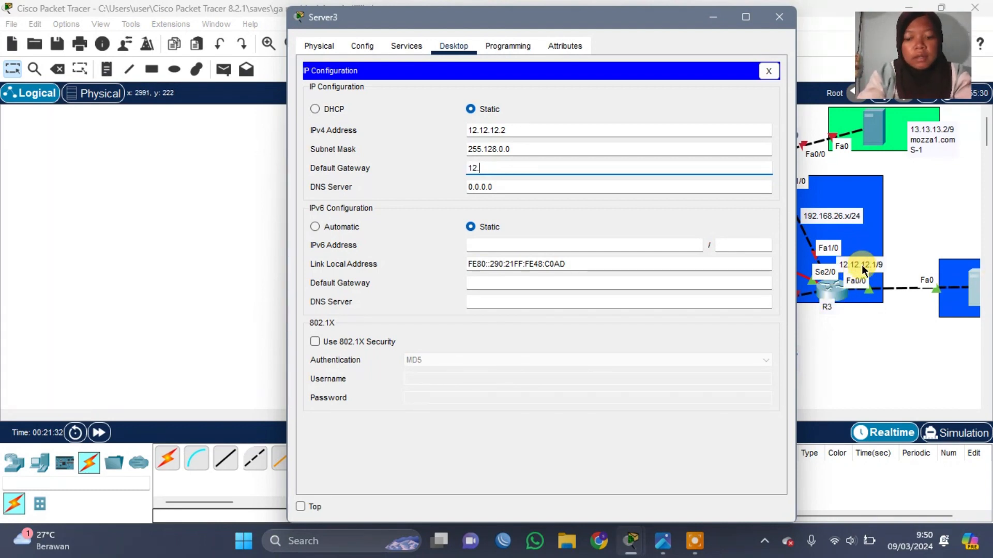
{"action": "type", "text": "12.12.1"}
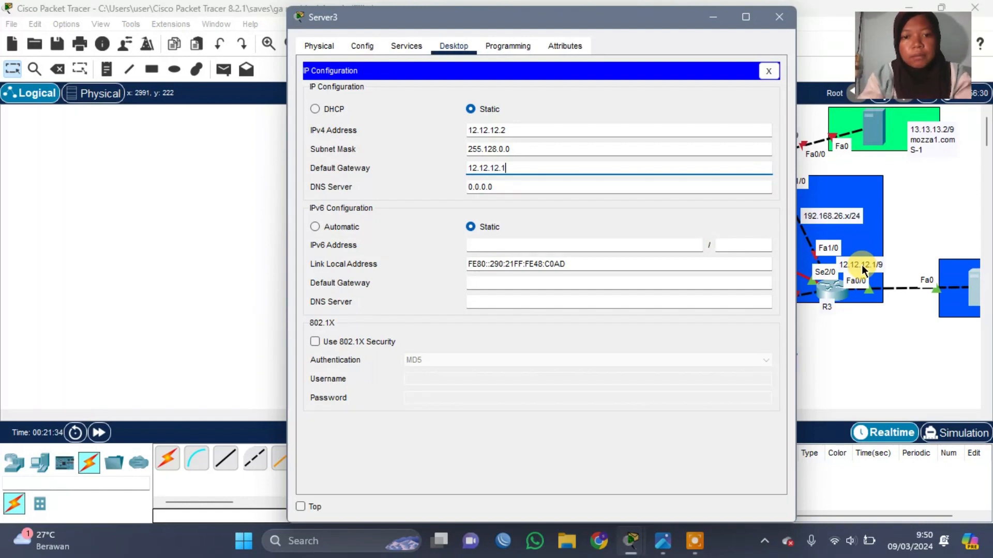
Set server S-2's IPv4 DNS server to S-1's address, 13.13.13.2.
{"action": "key", "text": "Tab"}
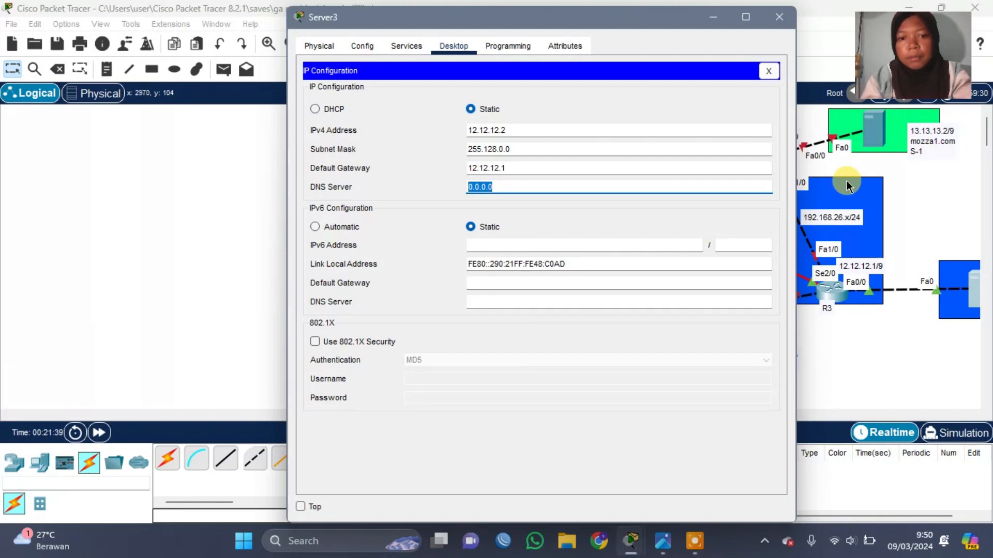
{"action": "type", "text": "13.13.13"}
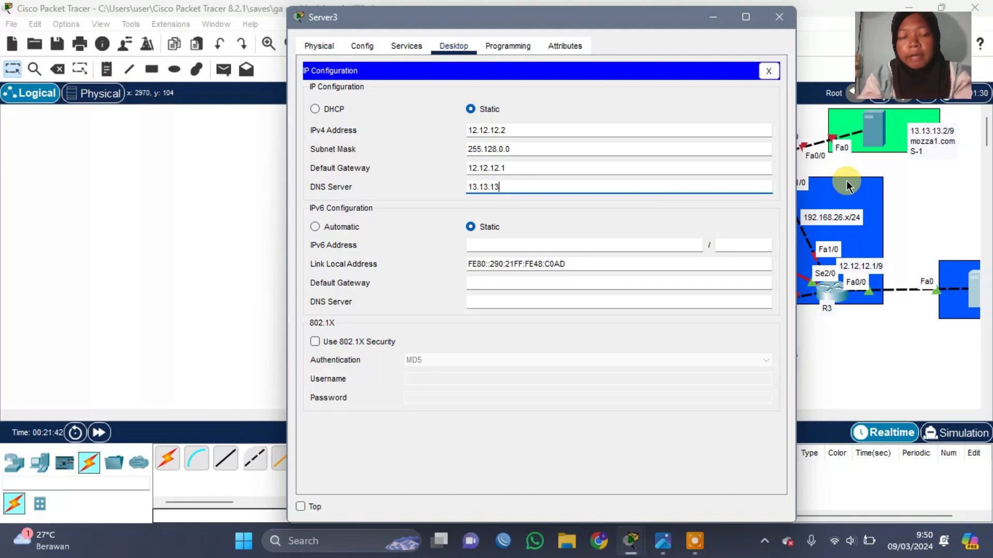
{"action": "type", "text": ".2"}
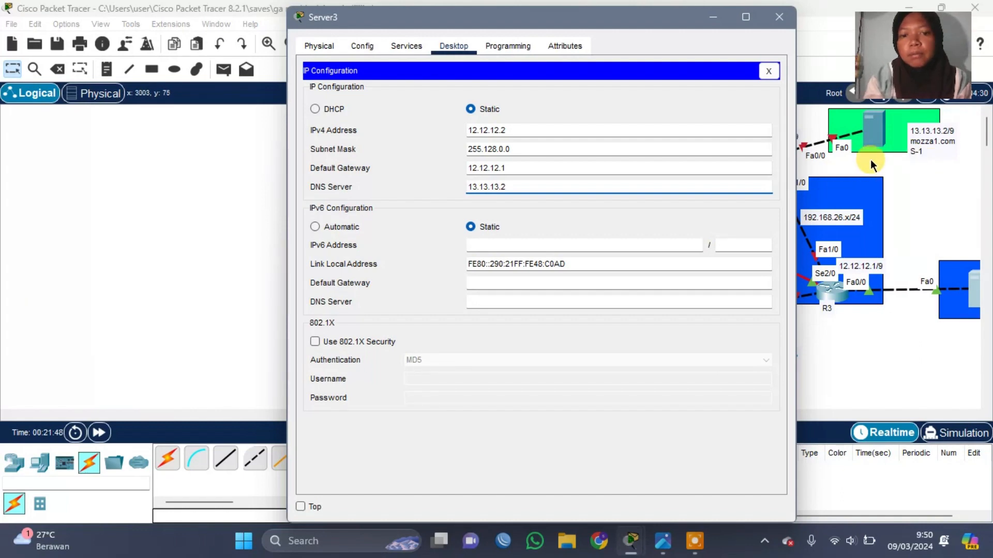
{"action": "scroll", "coordinate": [957, 317], "scroll_direction": "right", "scroll_amount": 3}
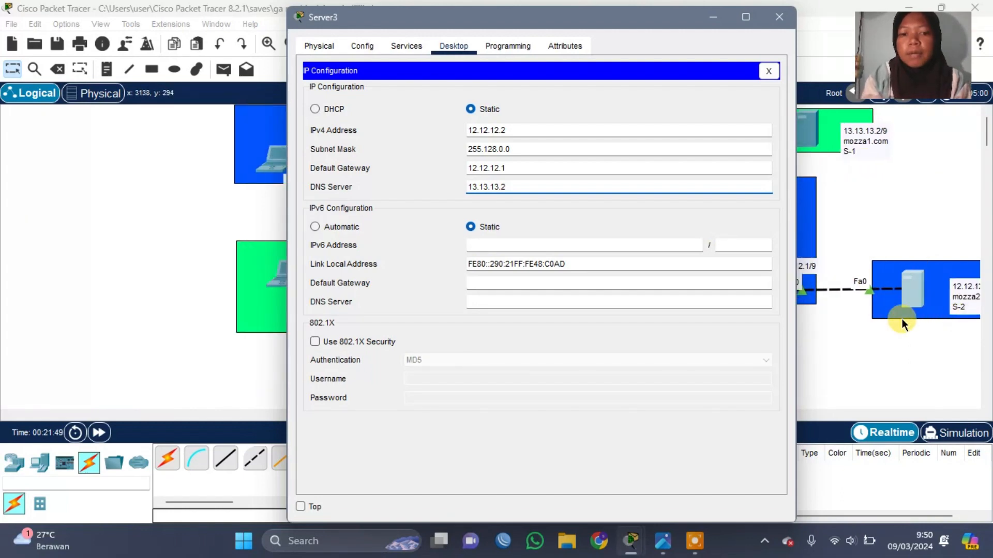
{"action": "scroll", "coordinate": [902, 319], "scroll_direction": "left", "scroll_amount": 3}
{"action": "scroll", "coordinate": [867, 388], "scroll_direction": "right", "scroll_amount": 5}
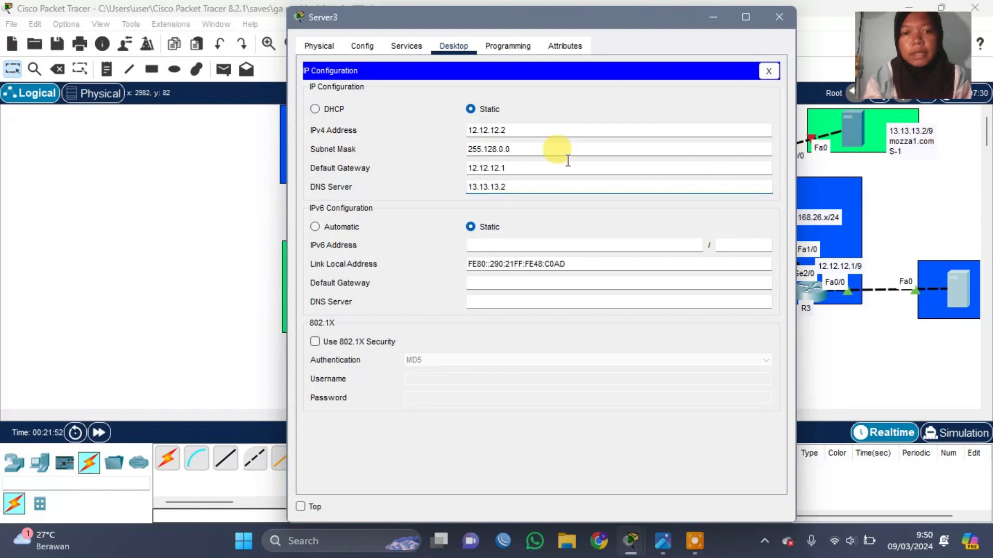
Open index.html in server S-2's HTTP service for editing and replace the centred heading text with SERVER 2.
{"action": "left_click", "coordinate": [406, 46]}
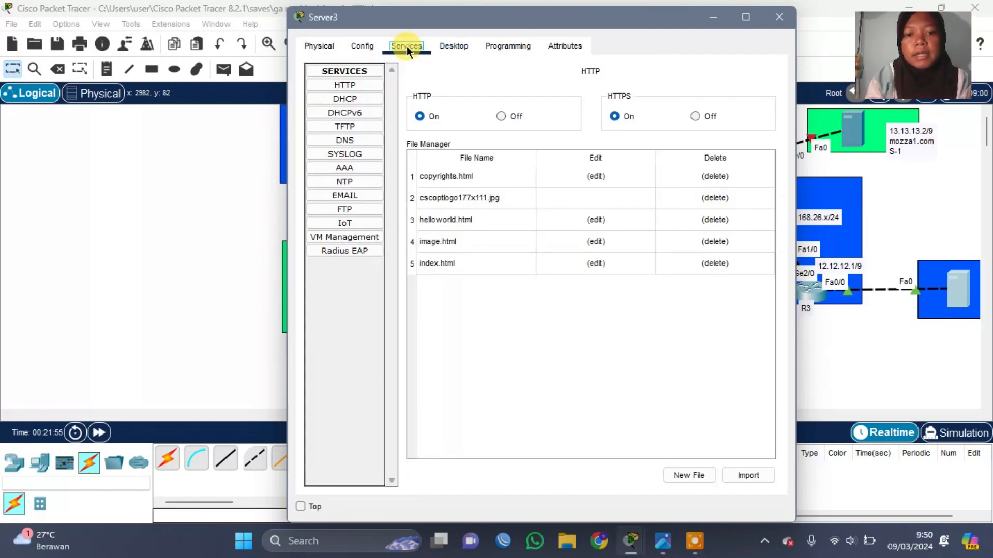
{"action": "left_click", "coordinate": [346, 84]}
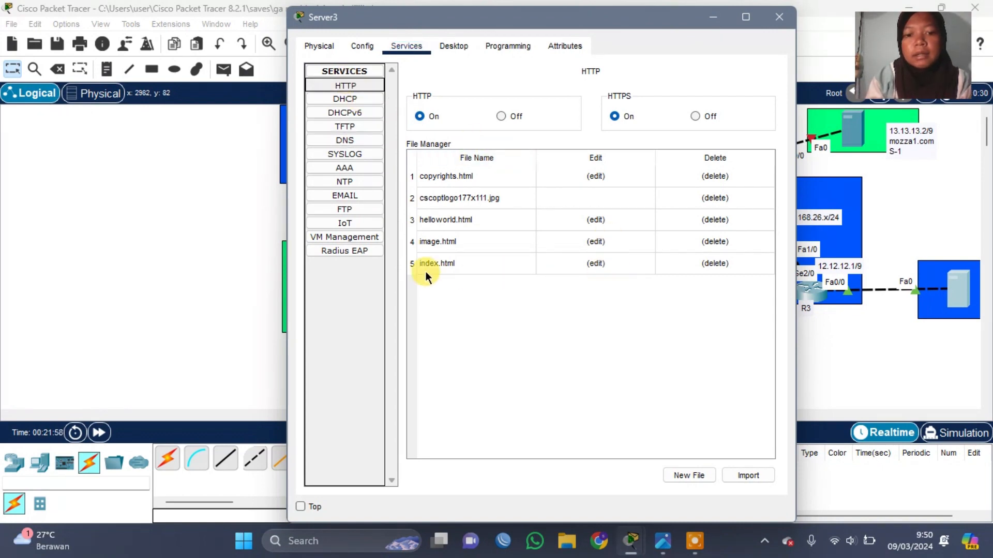
{"action": "left_click", "coordinate": [599, 265]}
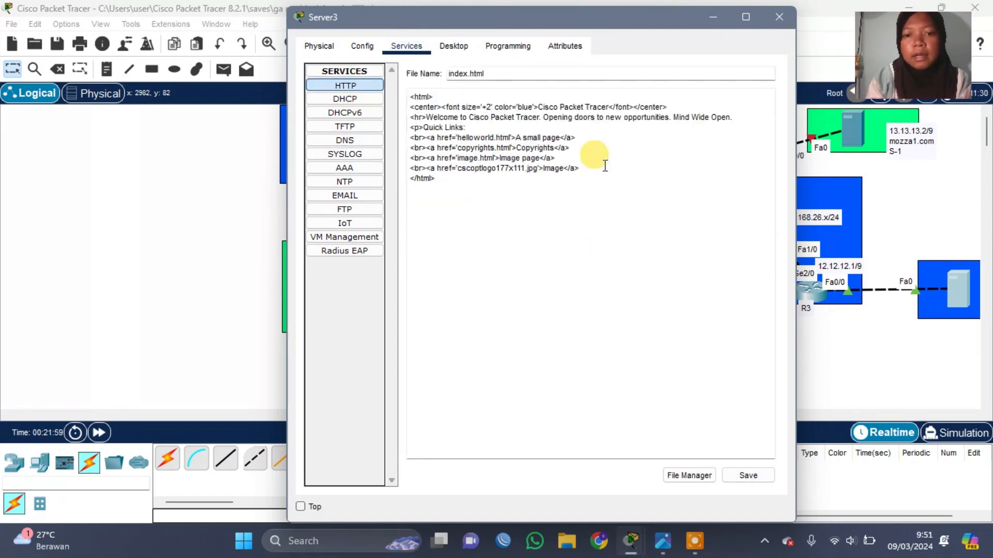
{"action": "left_click", "coordinate": [604, 108]}
{"action": "left_click_drag", "start_coordinate": [606, 108], "coordinate": [538, 108]}
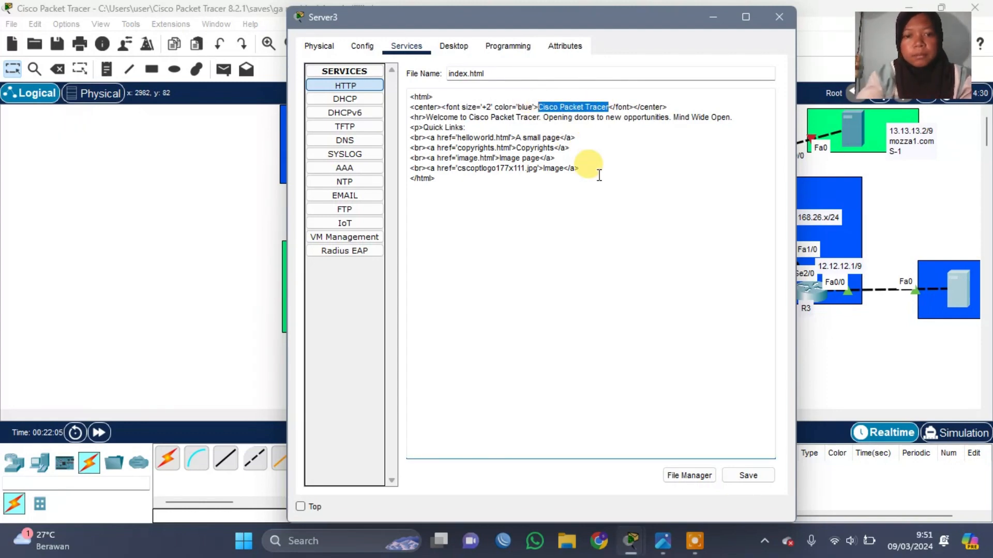
{"action": "type", "text": "S"}
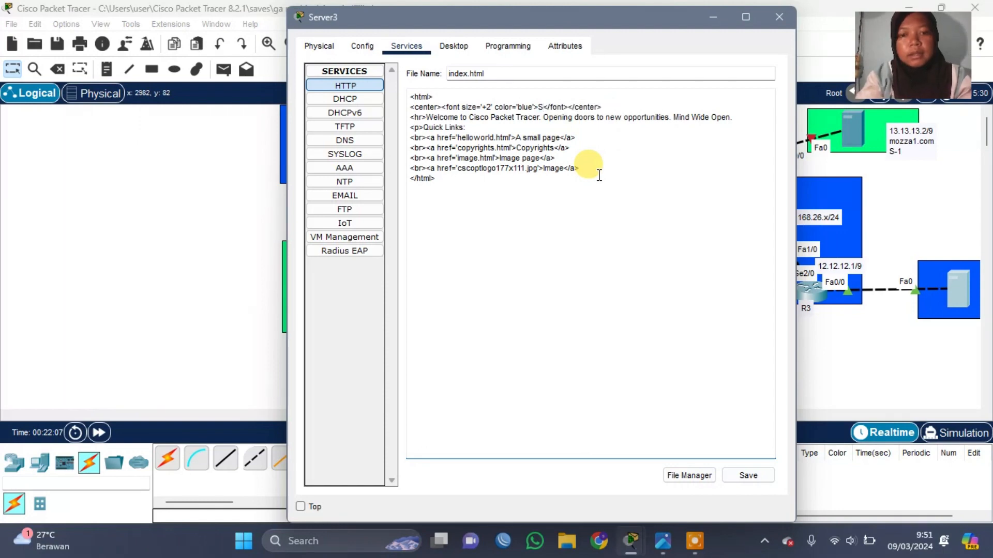
{"action": "type", "text": "e"}
{"action": "key", "text": "BackSpace"}
{"action": "type", "text": "ERVER"}
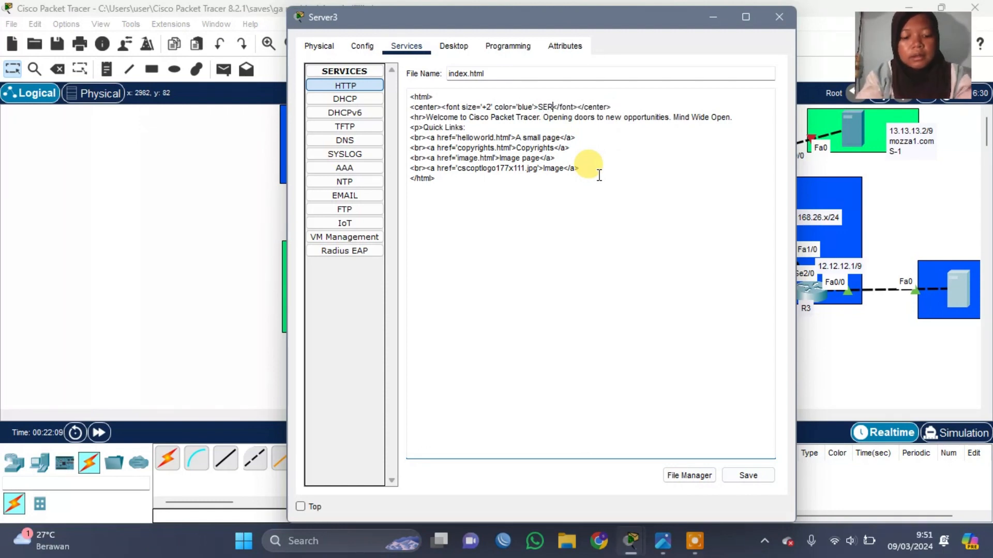
{"action": "type", "text": " 2"}
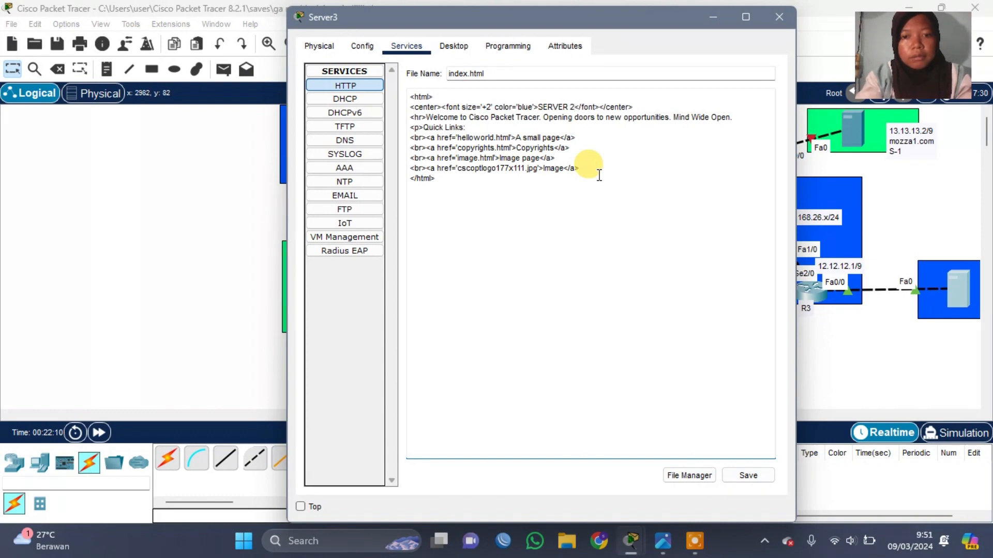
Change the SERVER 2 heading's font colour to red and its size to +6, and save index.html over the existing file.
{"action": "left_click", "coordinate": [532, 107]}
{"action": "key", "text": "BackSpace"}
{"action": "key", "text": "BackSpace"}
{"action": "key", "text": "BackSpace"}
{"action": "key", "text": "BackSpace"}
{"action": "type", "text": "re"}
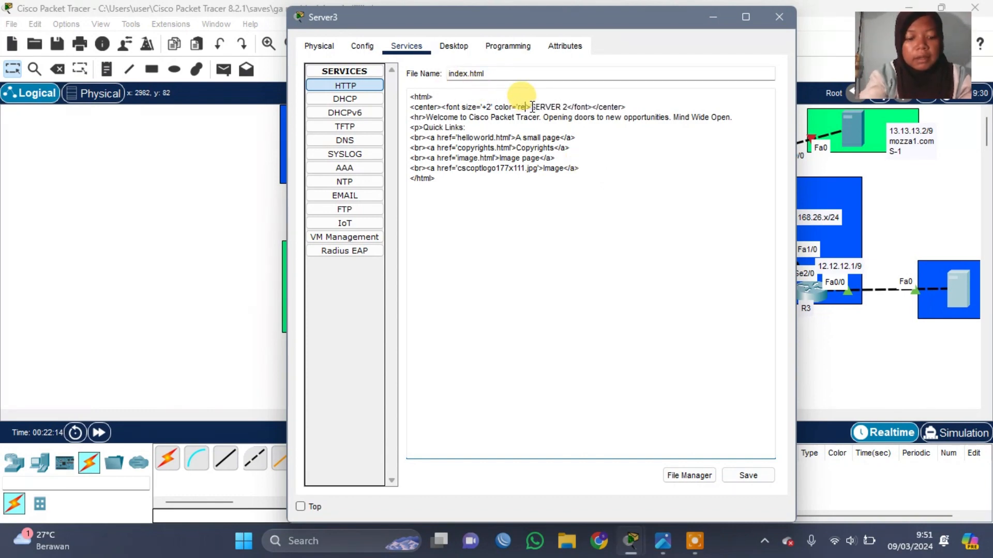
{"action": "type", "text": "d"}
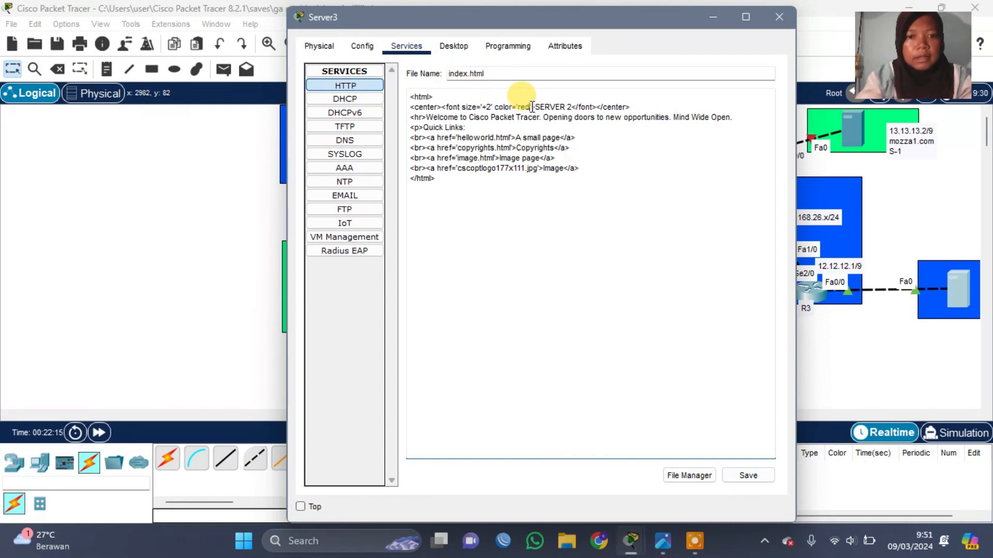
{"action": "left_click", "coordinate": [490, 107]}
{"action": "key", "text": "BackSpace"}
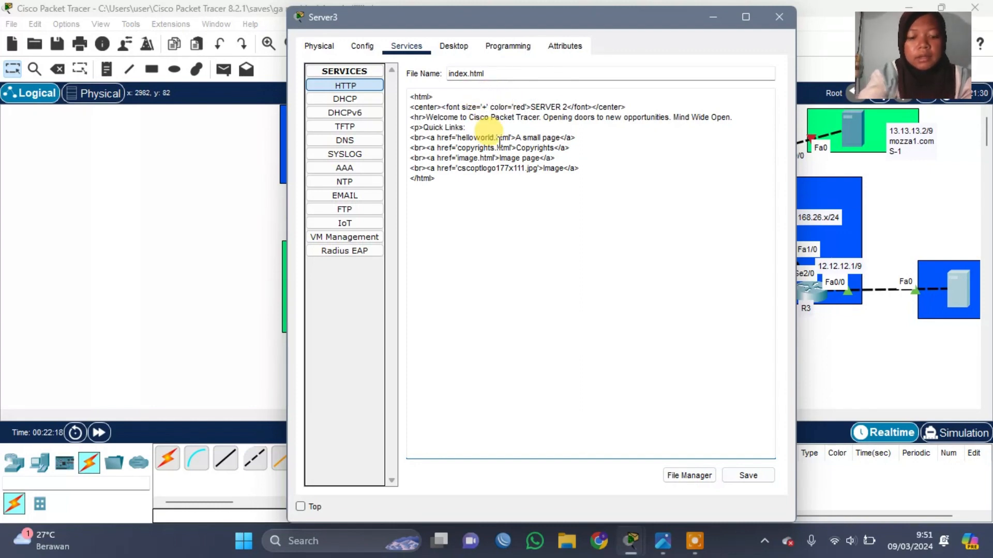
{"action": "type", "text": "6"}
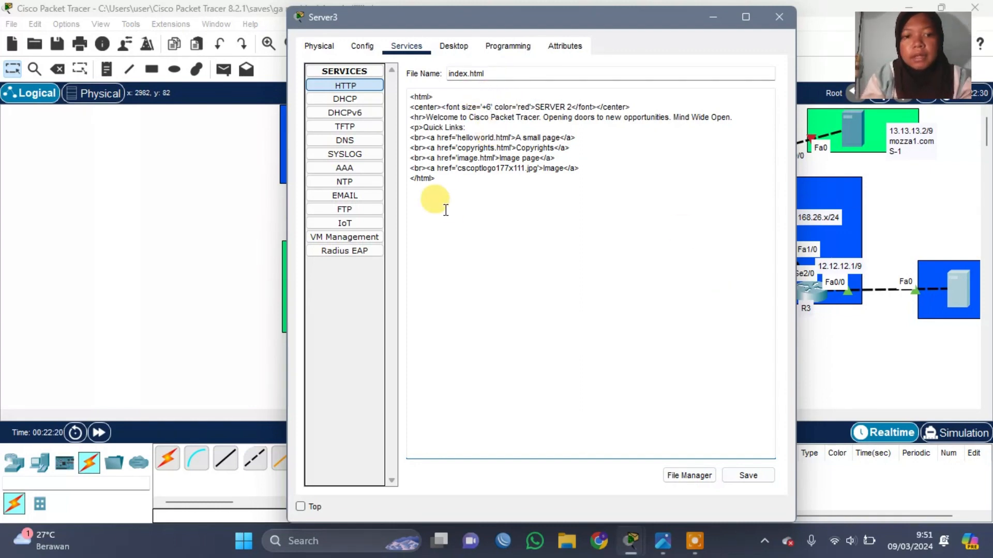
{"action": "left_click", "coordinate": [750, 476]}
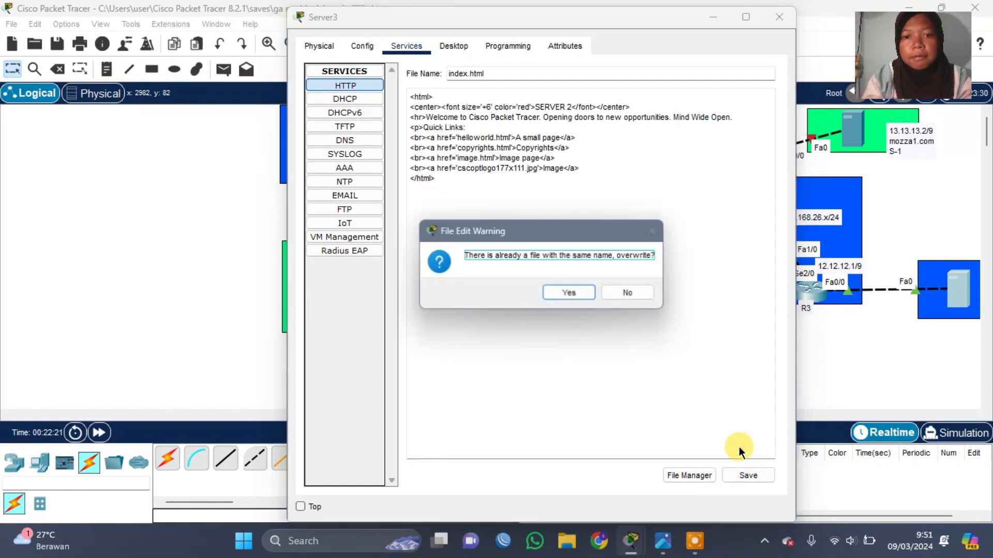
{"action": "left_click", "coordinate": [575, 294]}
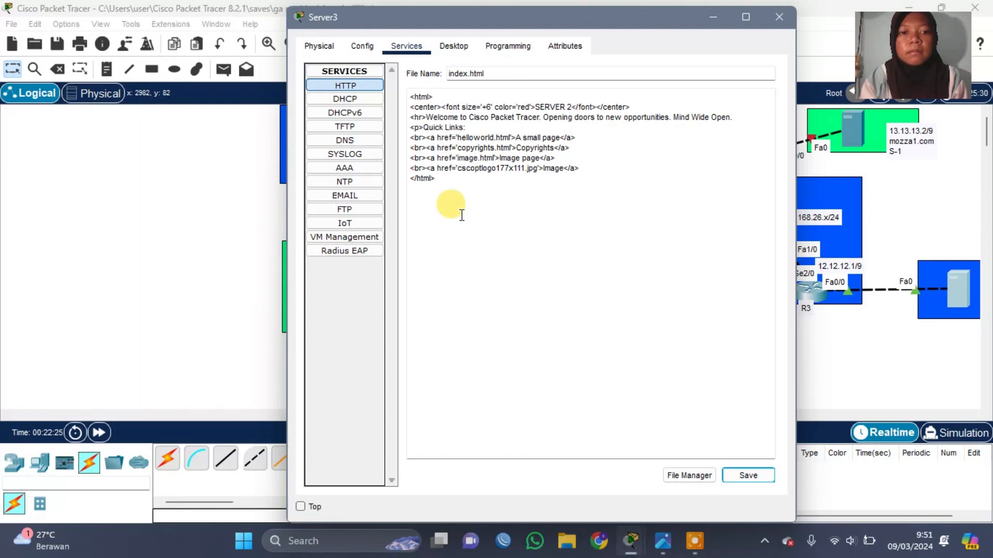
Turn on server S-2's DNS service and add an A record for mozza2.com with address 12.12.12.2, then close the server window.
{"action": "left_click", "coordinate": [352, 139]}
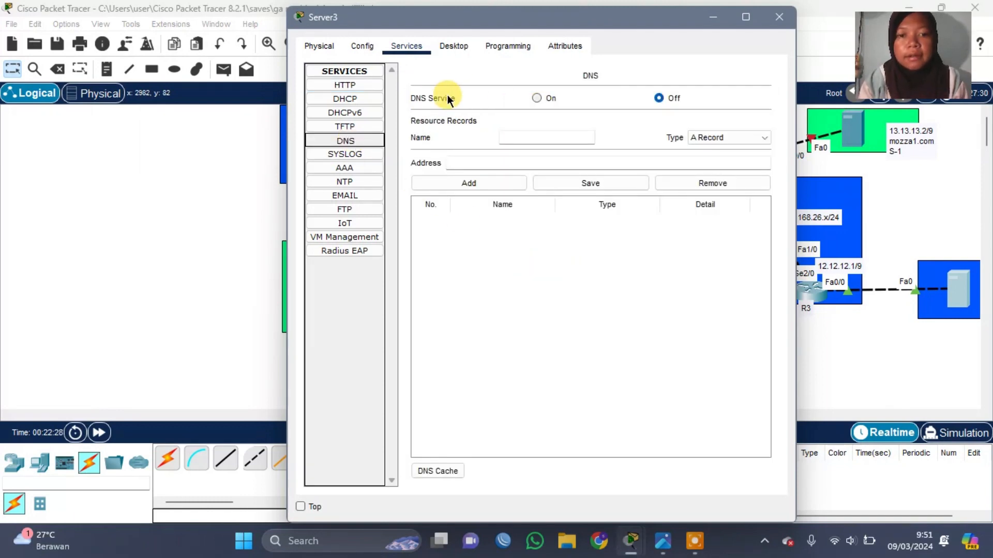
{"action": "left_click", "coordinate": [536, 99]}
{"action": "left_click", "coordinate": [538, 141]}
{"action": "left_click", "coordinate": [538, 144]}
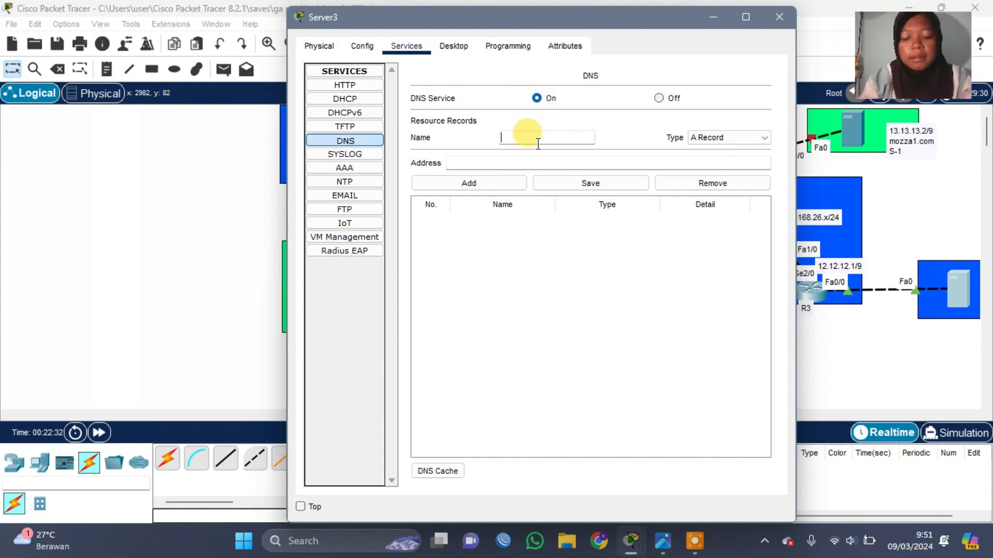
{"action": "type", "text": "mozza"}
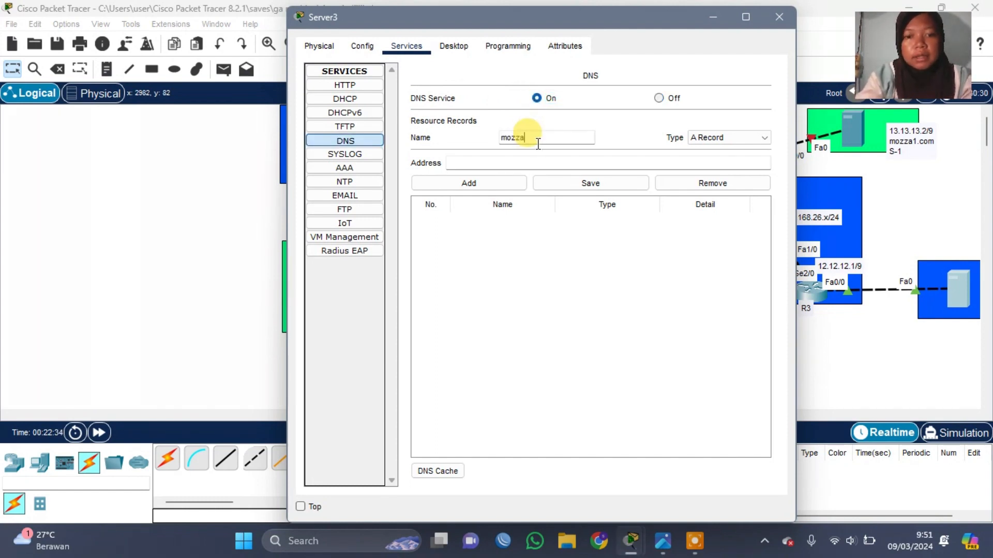
{"action": "type", "text": "2.com"}
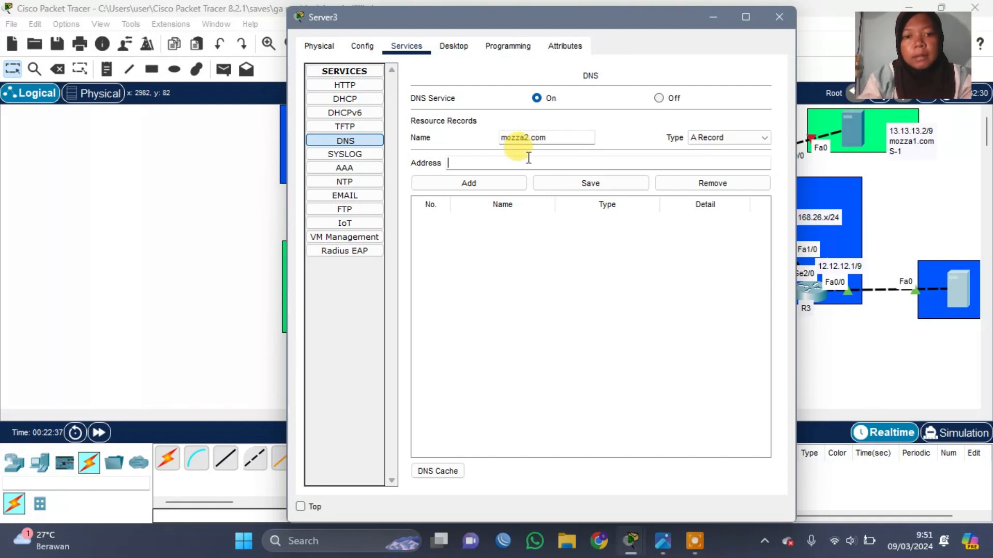
{"action": "left_click", "coordinate": [528, 160]}
{"action": "scroll", "coordinate": [821, 247], "scroll_direction": "right", "scroll_amount": 3}
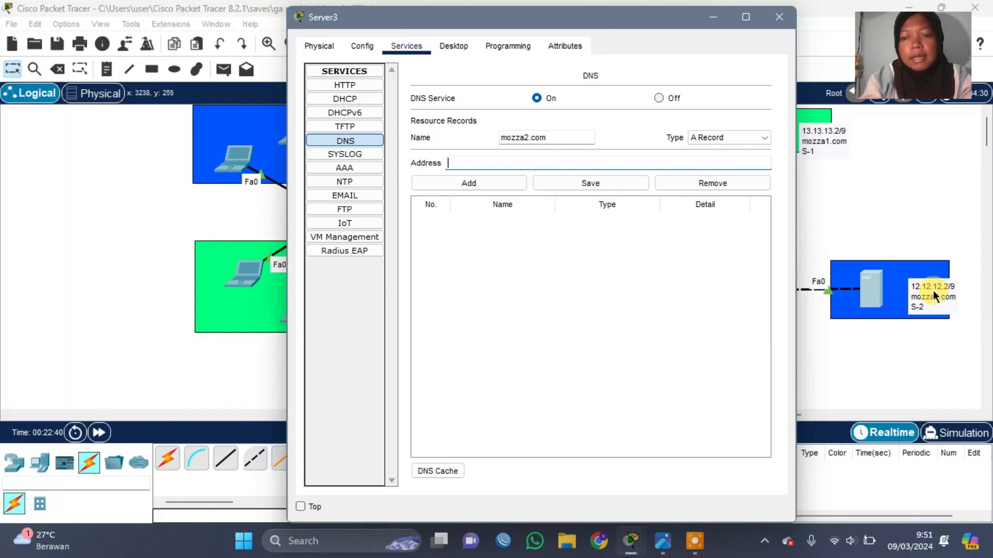
{"action": "type", "text": "12.12.12.2"}
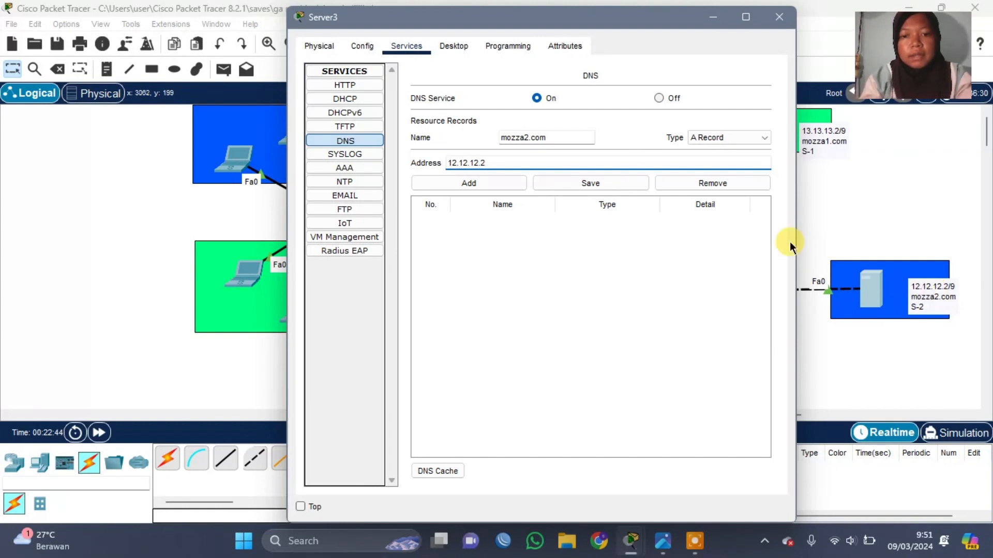
{"action": "left_click", "coordinate": [479, 182]}
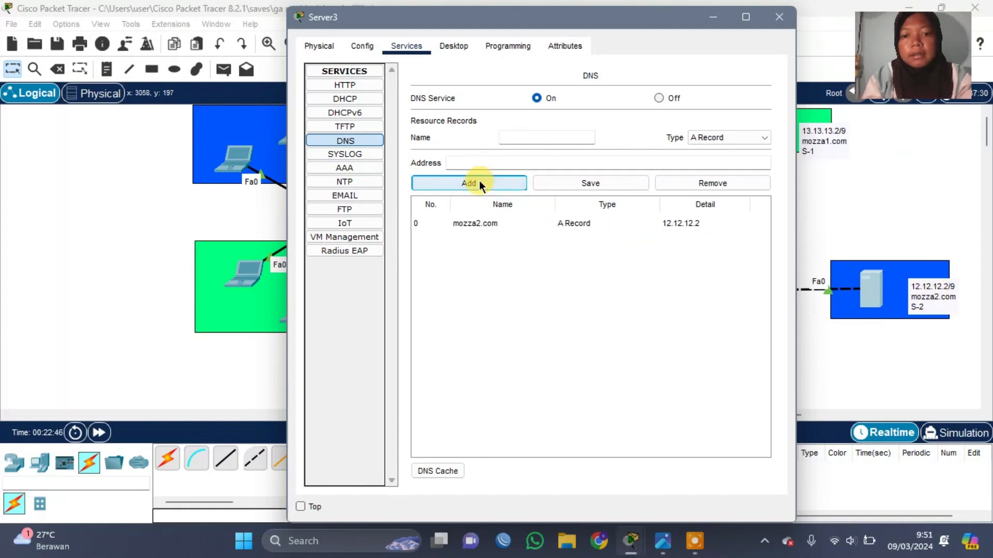
{"action": "left_click", "coordinate": [779, 17]}
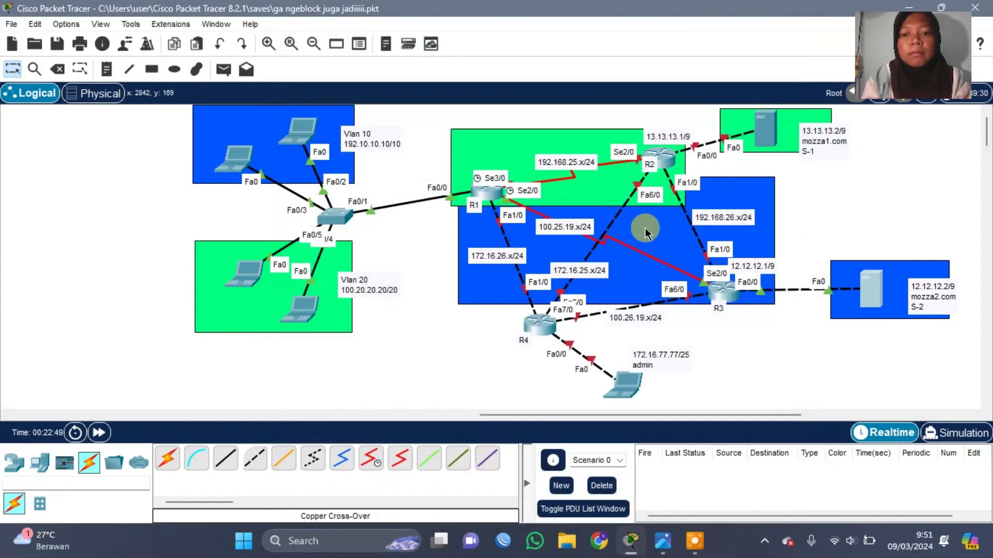
{"action": "scroll", "coordinate": [645, 227], "scroll_direction": "right", "scroll_amount": 2}
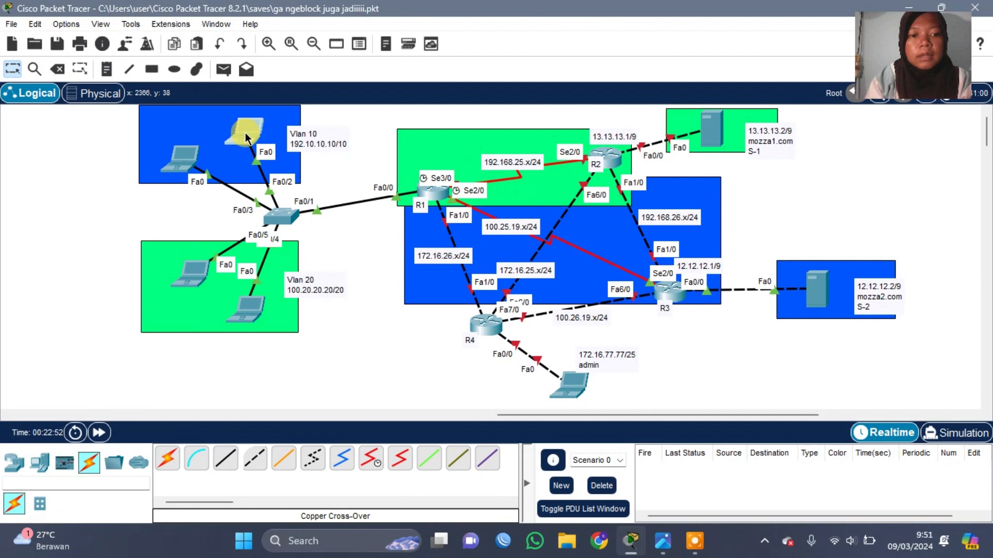
Set the IP configuration of the upper laptop in VLAN 10, connected to switch port Fa0/2, to DHCP.
{"action": "left_click", "coordinate": [246, 137]}
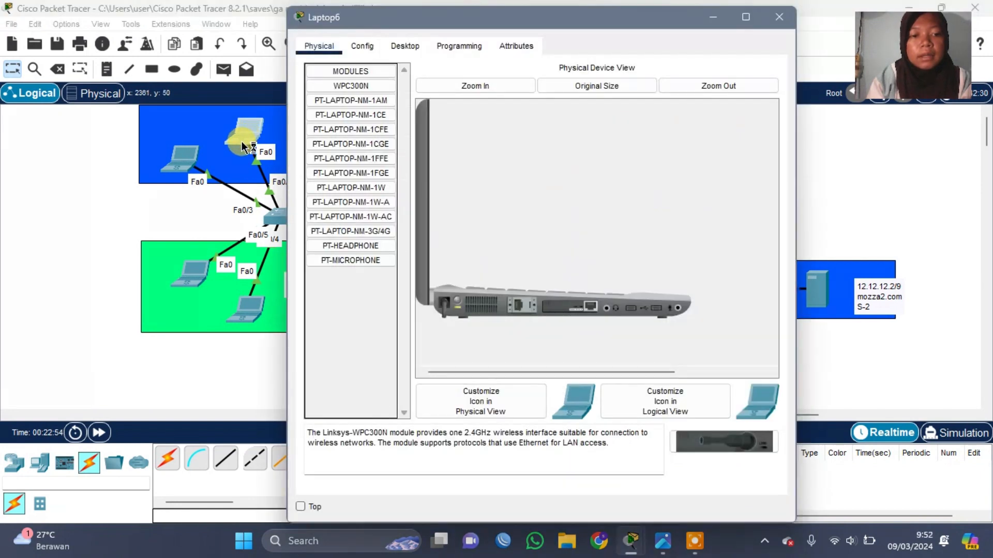
{"action": "left_click", "coordinate": [414, 41]}
{"action": "left_click", "coordinate": [348, 108]}
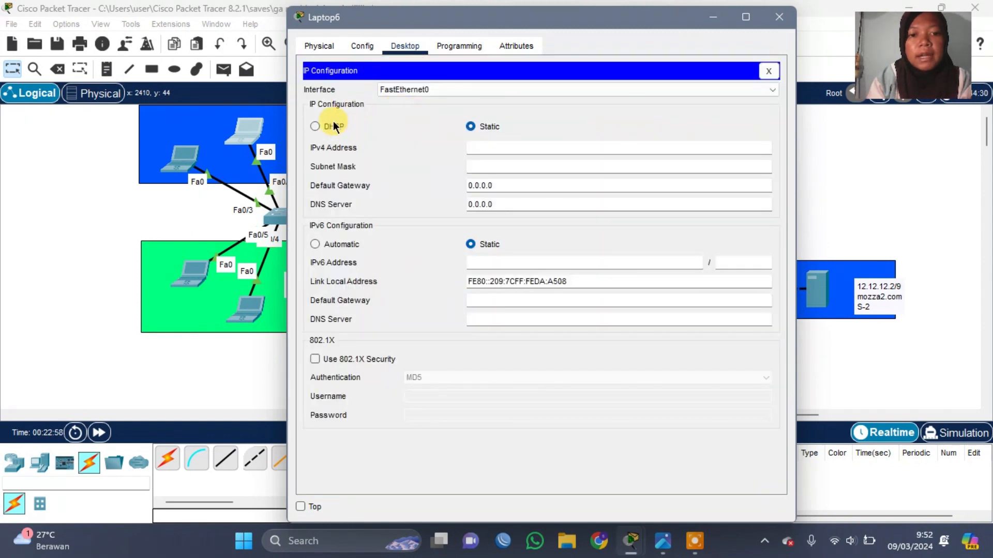
{"action": "left_click", "coordinate": [317, 128]}
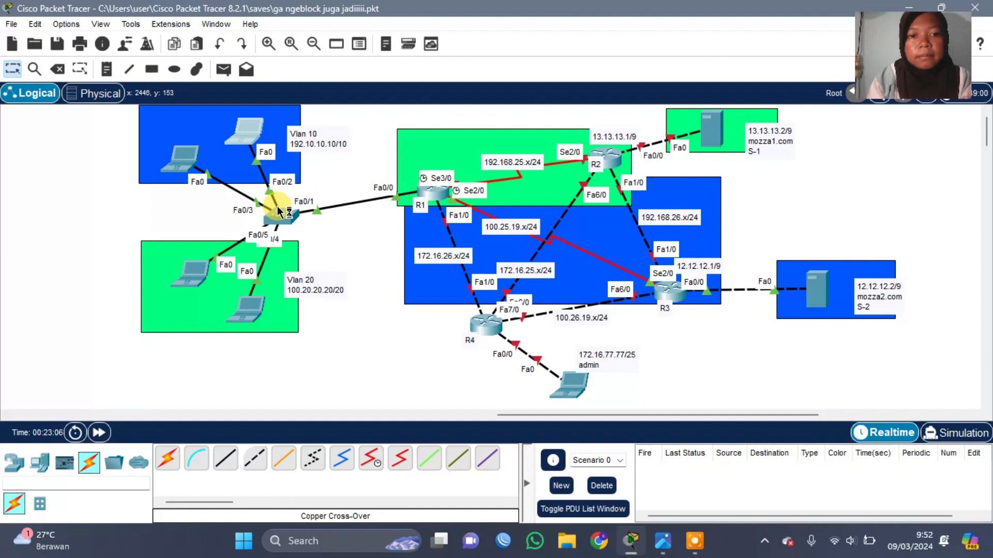
Set the other VLAN 10 laptop, connected to switch port Fa0/3, to DHCP and close its window.
{"action": "left_click", "coordinate": [181, 166]}
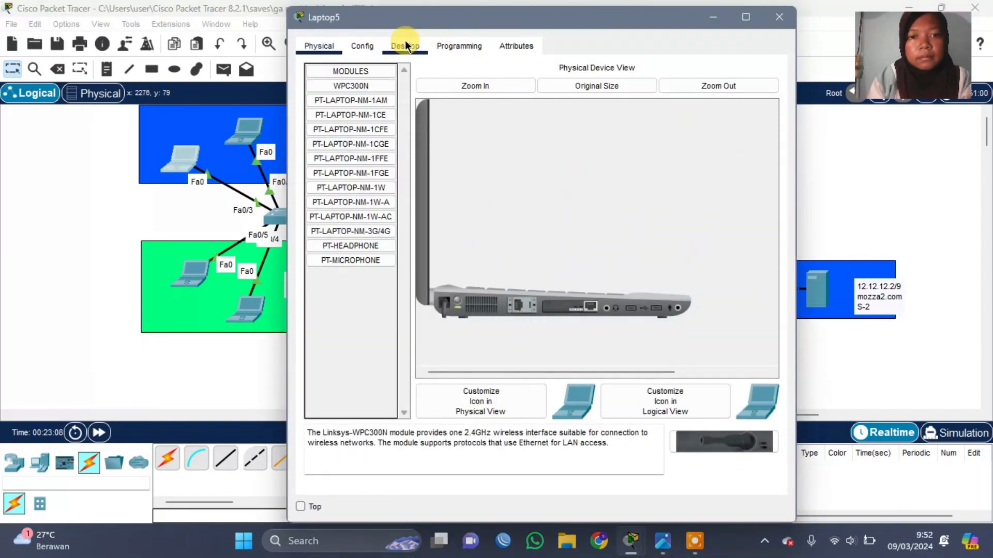
{"action": "left_click", "coordinate": [406, 45]}
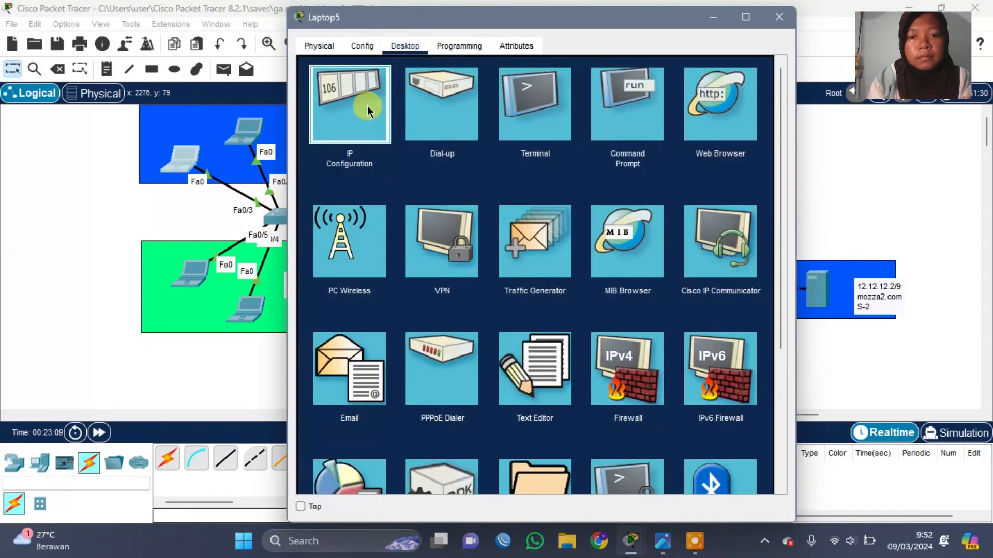
{"action": "left_click", "coordinate": [368, 106]}
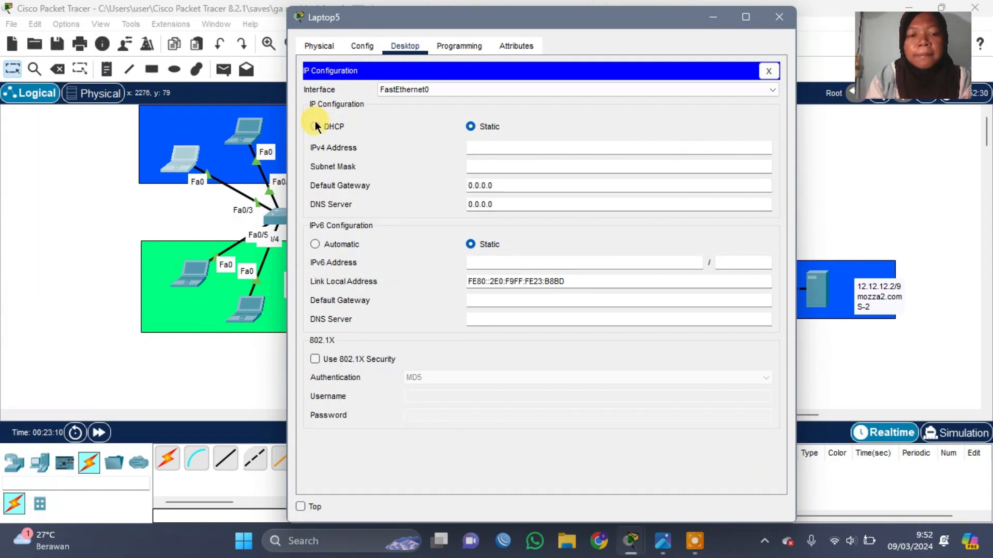
{"action": "left_click", "coordinate": [315, 127]}
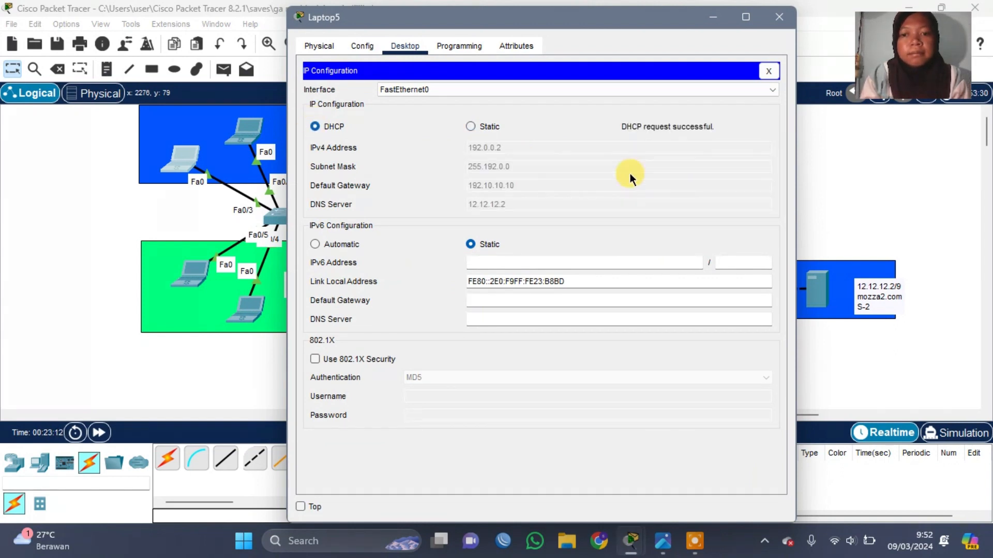
{"action": "left_click", "coordinate": [771, 24]}
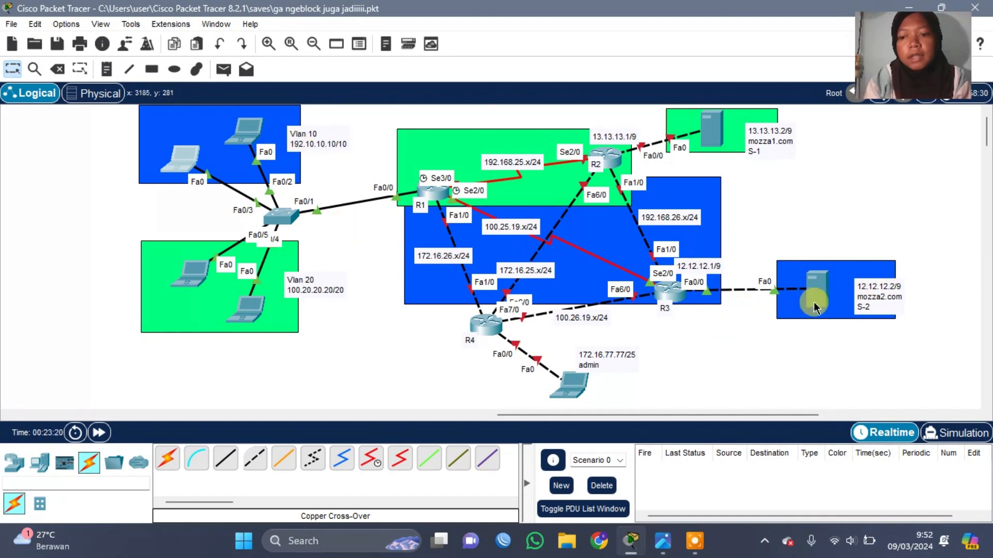
Open router R3's command line and examine the topology path from R3 through R1 to the VLAN 10 and VLAN 20 networks.
{"action": "left_click", "coordinate": [676, 297]}
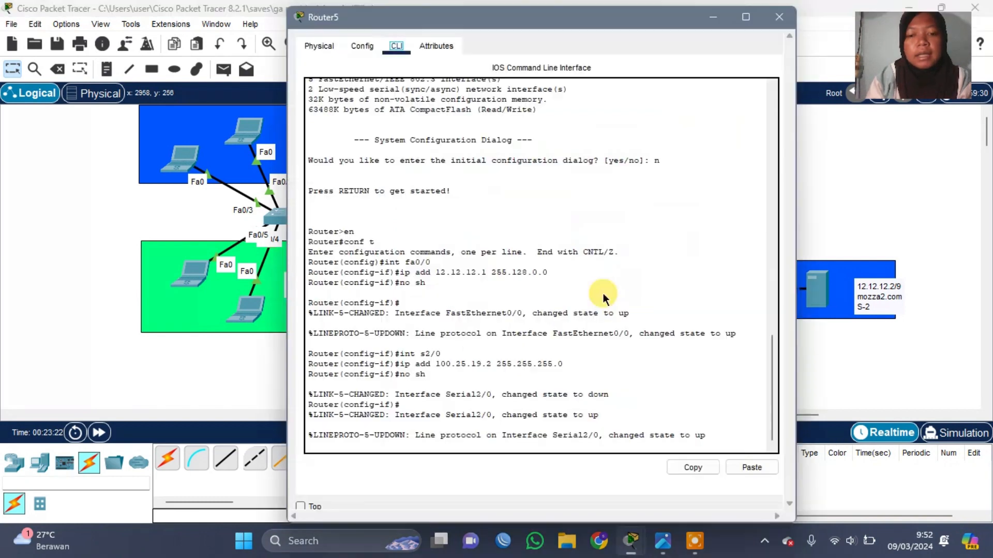
{"action": "scroll", "coordinate": [221, 292], "scroll_direction": "right", "scroll_amount": 2}
{"action": "scroll", "coordinate": [221, 292], "scroll_direction": "right", "scroll_amount": 2}
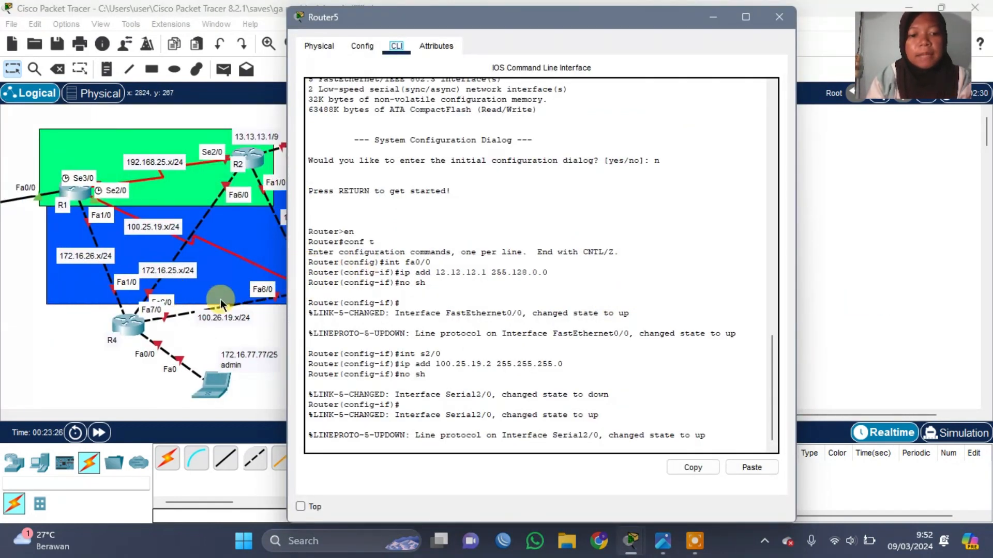
{"action": "scroll", "coordinate": [221, 293], "scroll_direction": "left", "scroll_amount": 2}
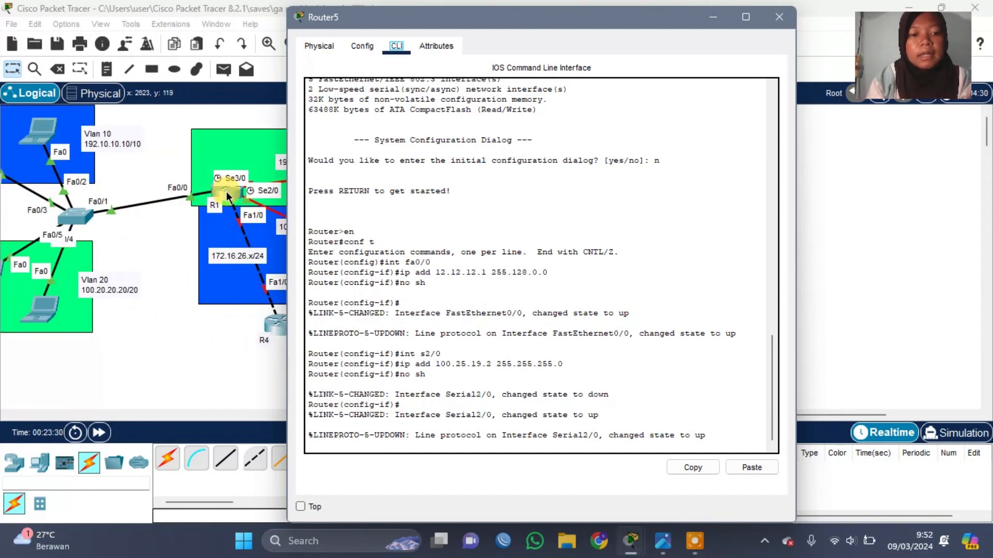
{"action": "scroll", "coordinate": [215, 248], "scroll_direction": "right", "scroll_amount": 2}
{"action": "scroll", "coordinate": [206, 297], "scroll_direction": "left", "scroll_amount": 2}
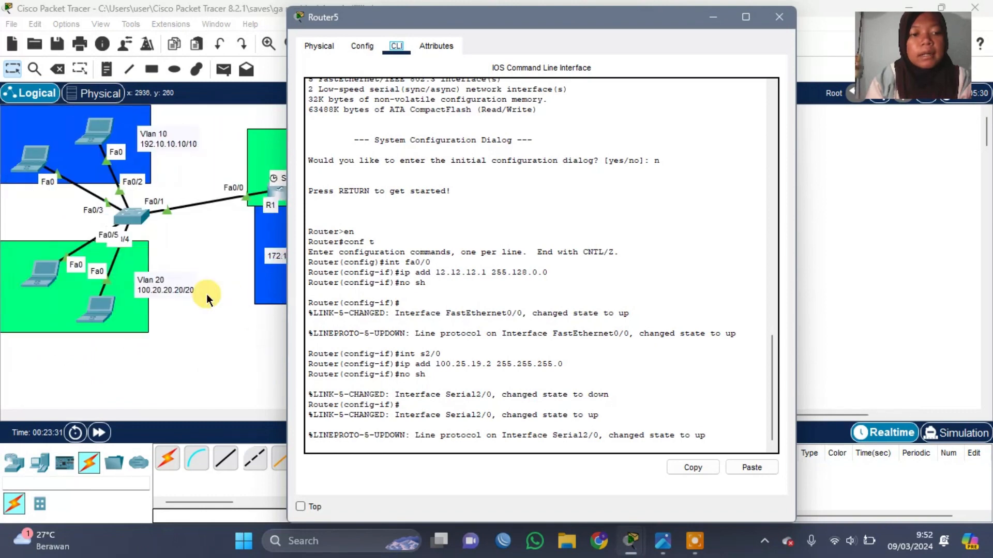
{"action": "scroll", "coordinate": [175, 156], "scroll_direction": "right", "scroll_amount": 4}
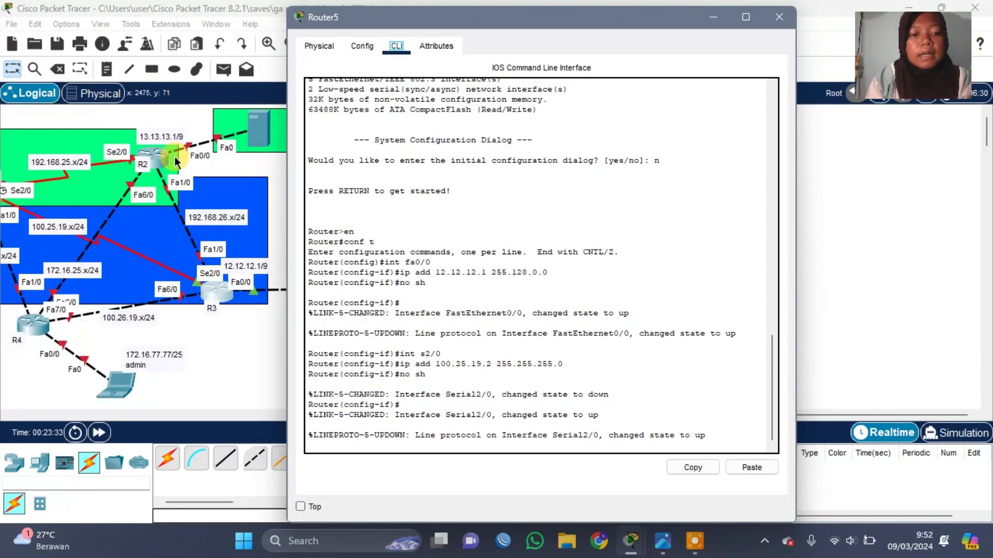
{"action": "scroll", "coordinate": [174, 160], "scroll_direction": "left", "scroll_amount": 1}
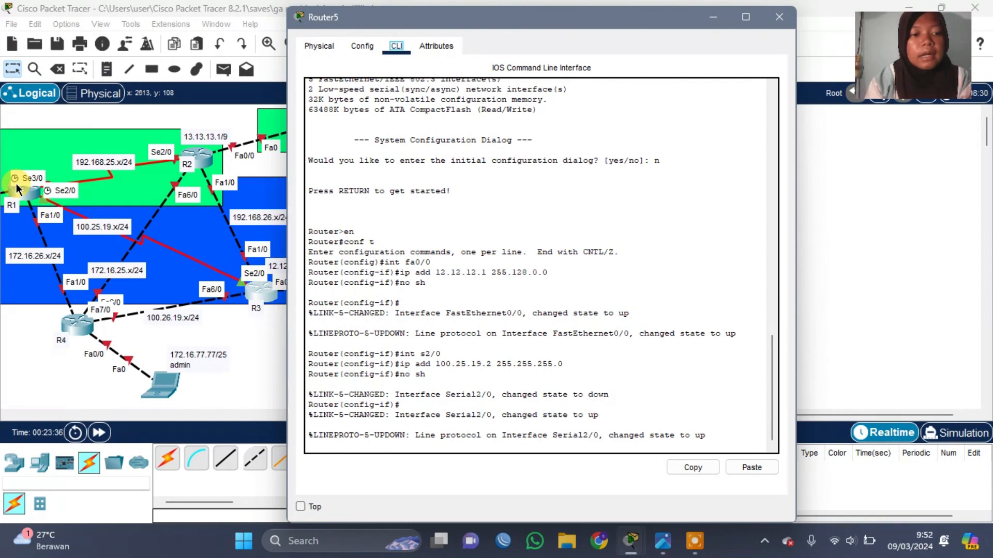
{"action": "scroll", "coordinate": [17, 189], "scroll_direction": "left", "scroll_amount": 5}
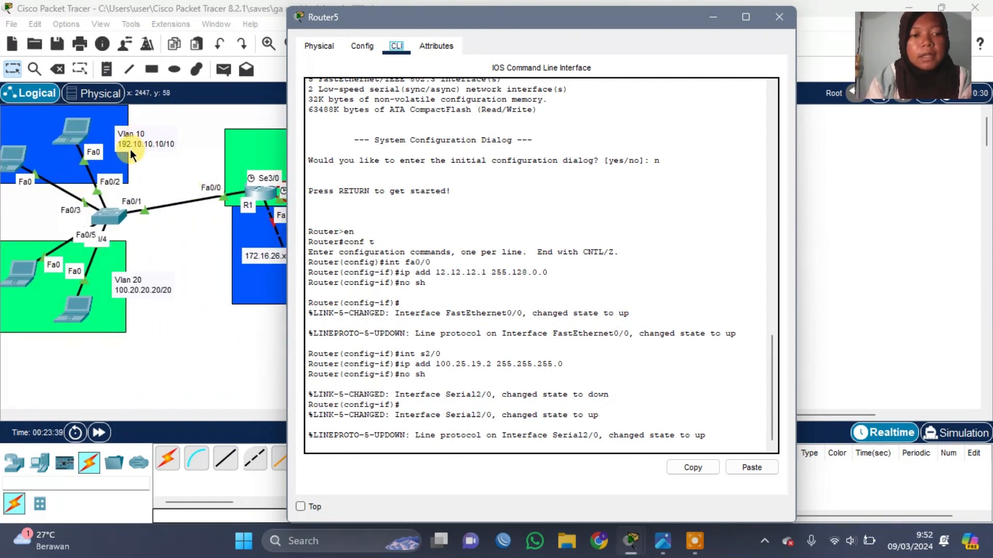
{"action": "scroll", "coordinate": [129, 149], "scroll_direction": "right", "scroll_amount": 2}
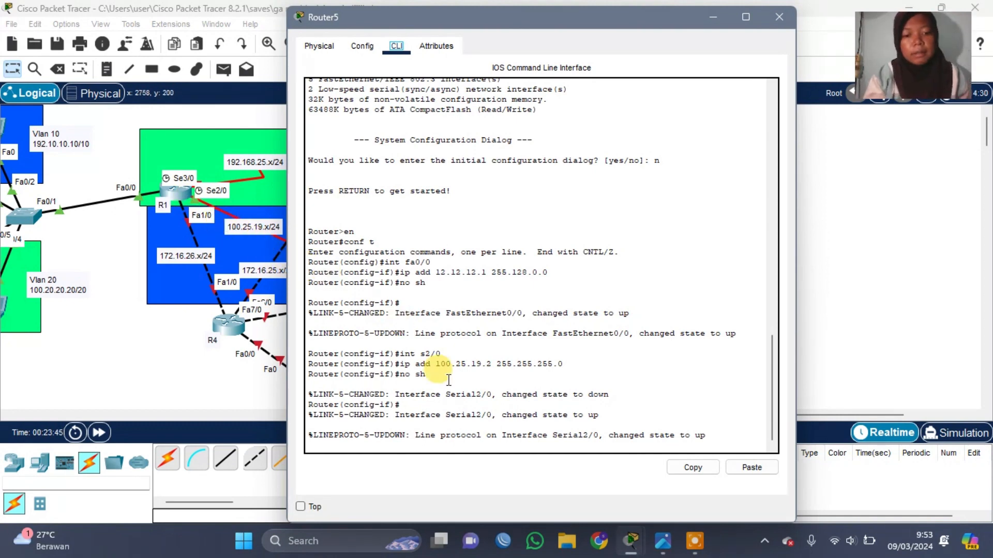
Add a static route on R3 to network 192.0.0.0 with mask 255.192.0.0 via 100.25.19.1, and close the router window.
{"action": "key", "text": "Return"}
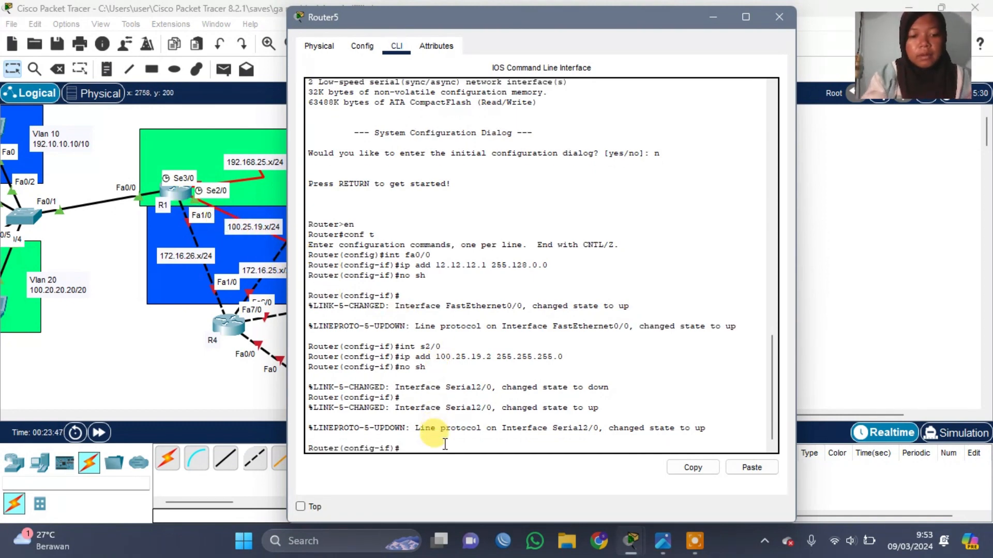
{"action": "type", "text": "ip route"}
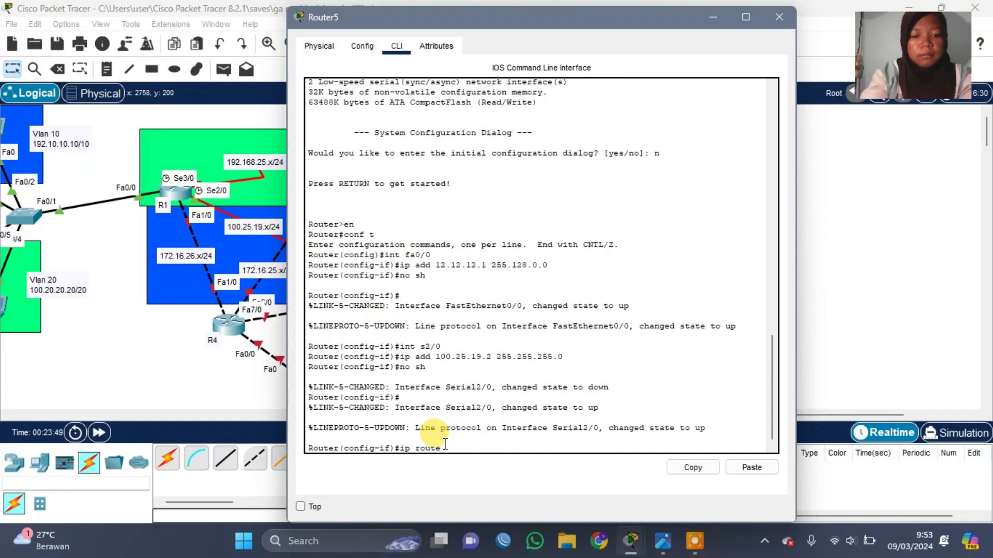
{"action": "type", "text": " 192."}
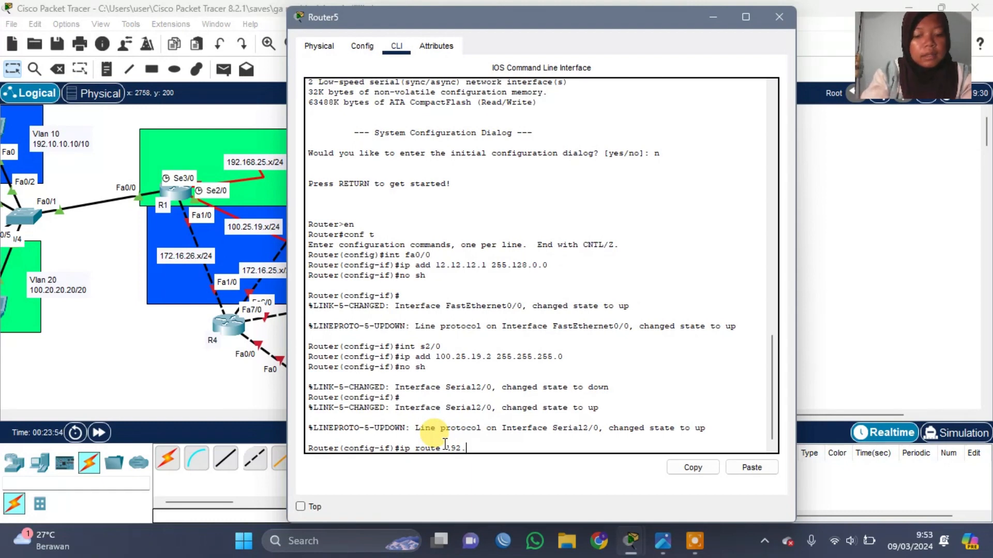
{"action": "type", "text": "0.0.0"}
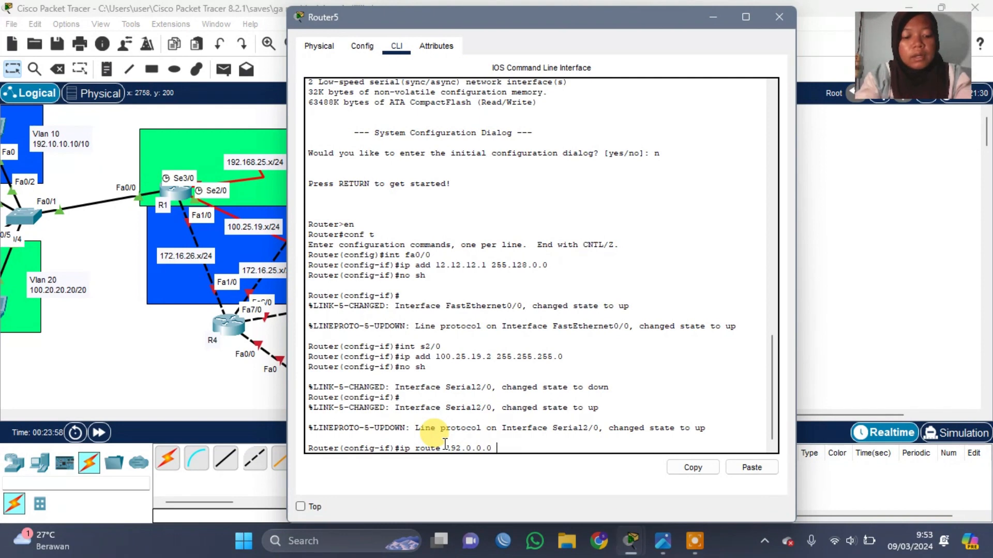
{"action": "type", "text": " 255.1"}
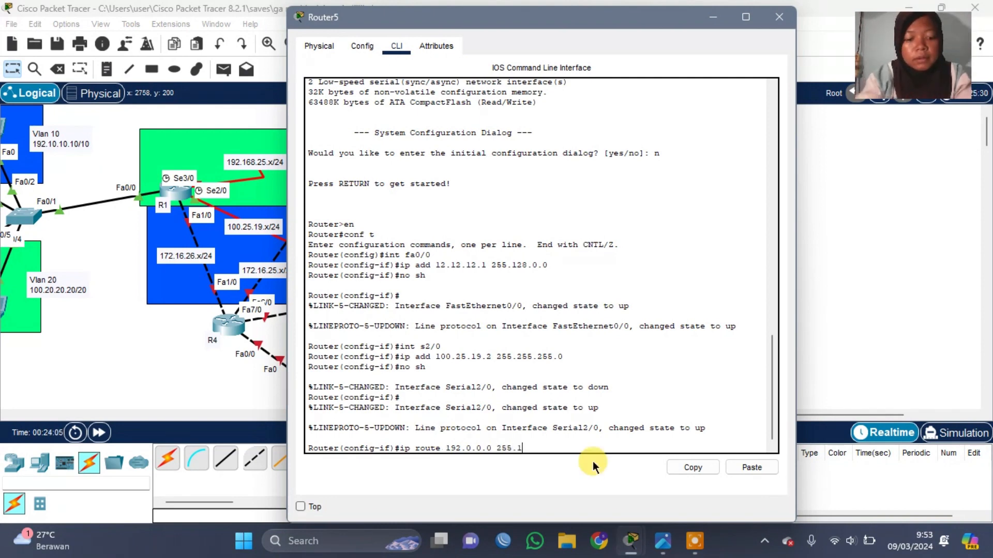
{"action": "type", "text": "92.0.0"}
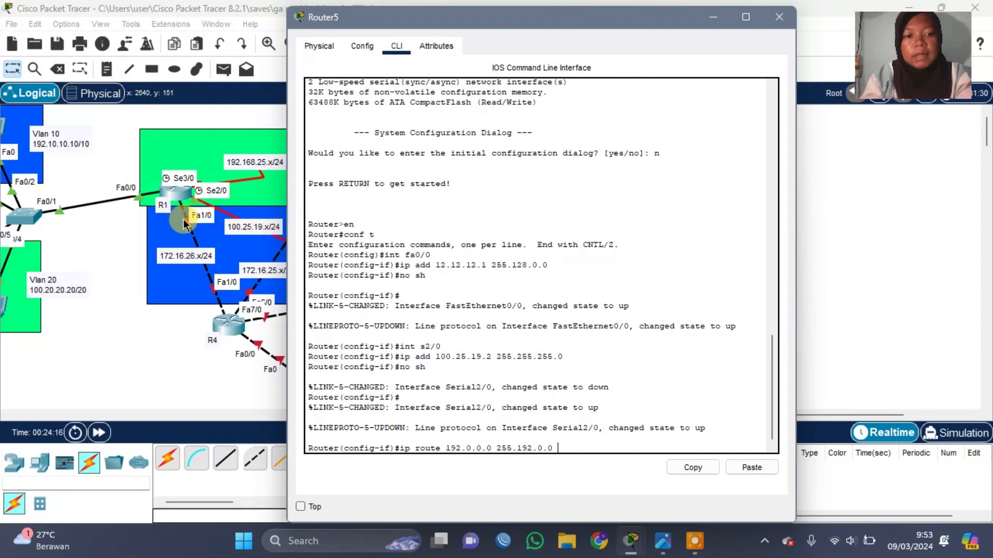
{"action": "type", "text": "100."}
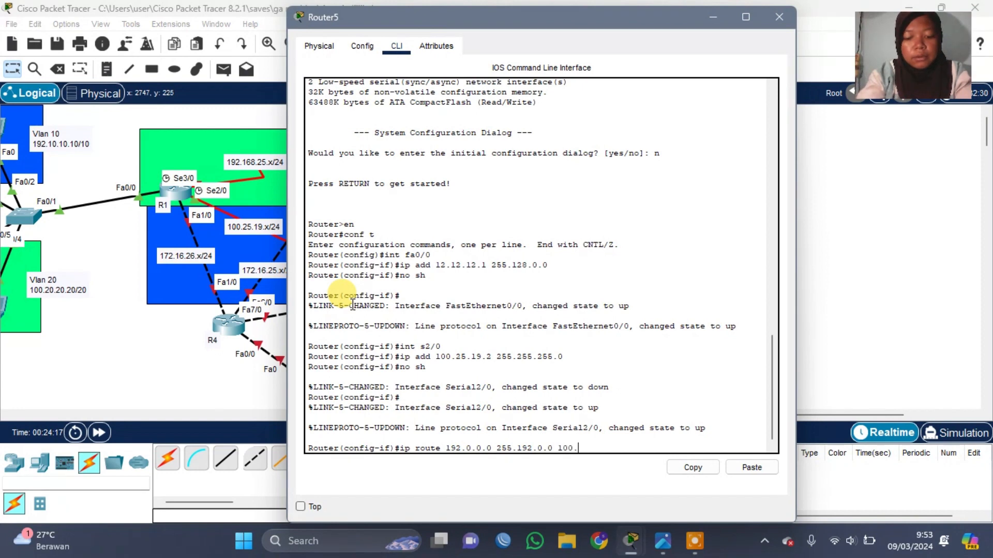
{"action": "type", "text": "25.19."}
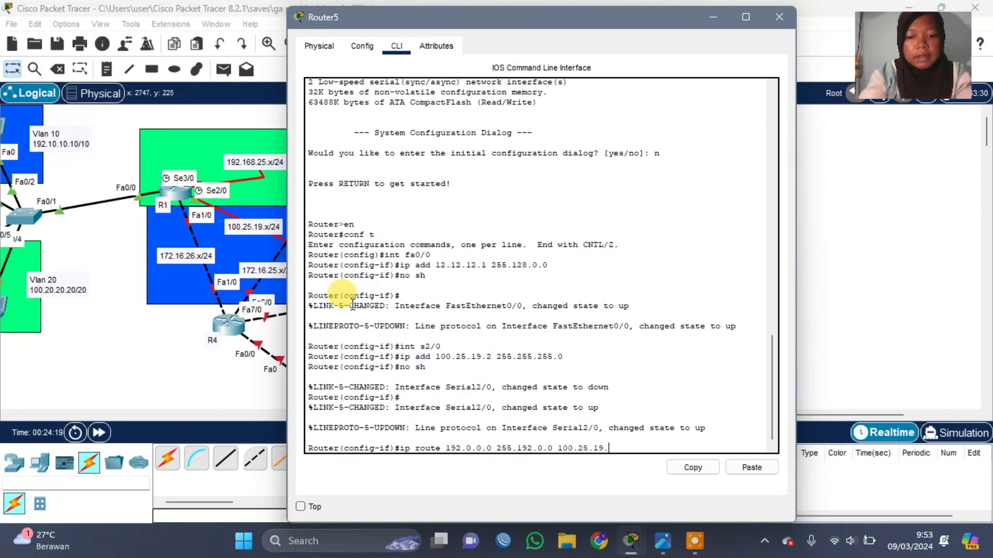
{"action": "type", "text": "1"}
{"action": "key", "text": "Return"}
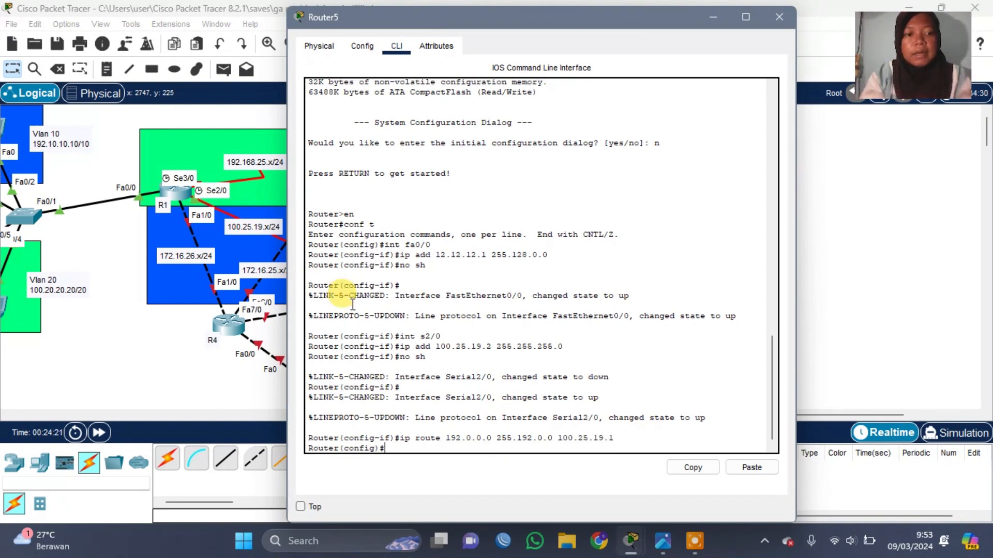
{"action": "left_click", "coordinate": [779, 16]}
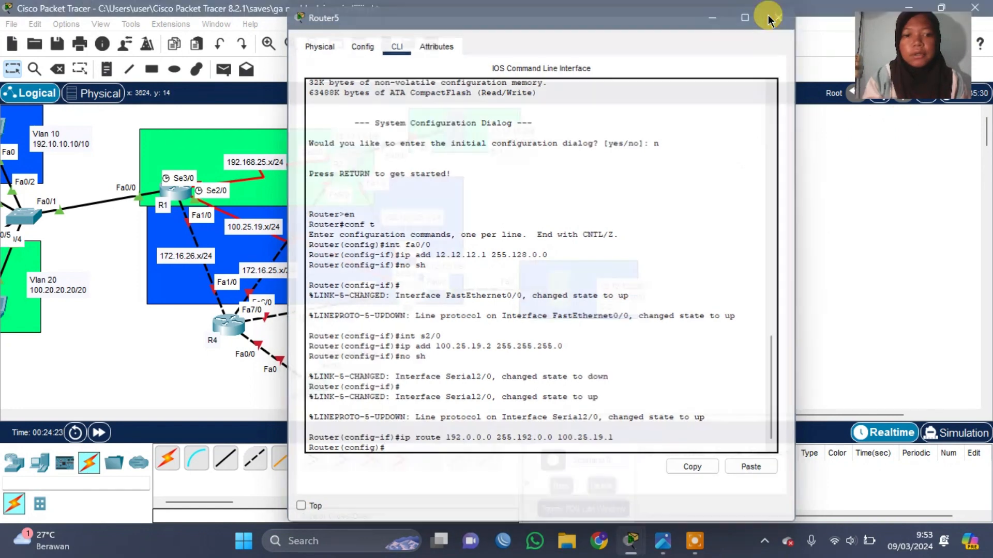
On router R1, add a static route to network 12.0.0.0 with mask 255.128.0.0 via 12.12.12.1.
{"action": "left_click", "coordinate": [176, 198]}
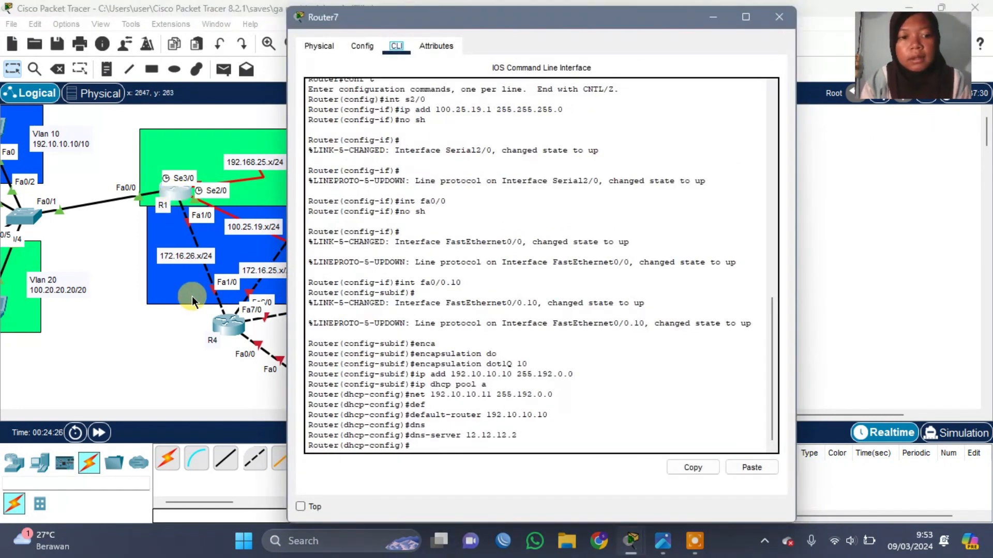
{"action": "scroll", "coordinate": [191, 295], "scroll_direction": "right", "scroll_amount": 3}
{"action": "scroll", "coordinate": [192, 295], "scroll_direction": "right", "scroll_amount": 2}
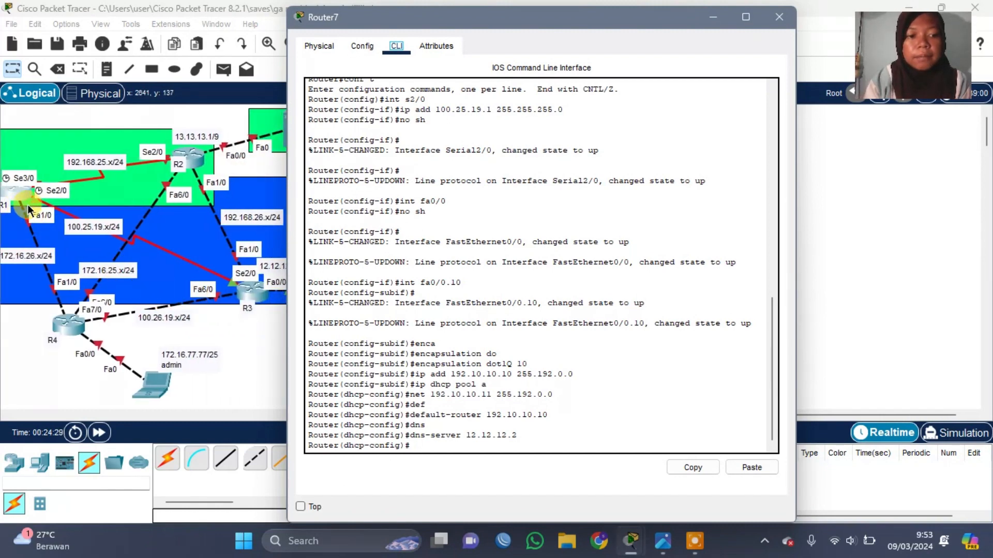
{"action": "scroll", "coordinate": [258, 284], "scroll_direction": "right", "scroll_amount": 2}
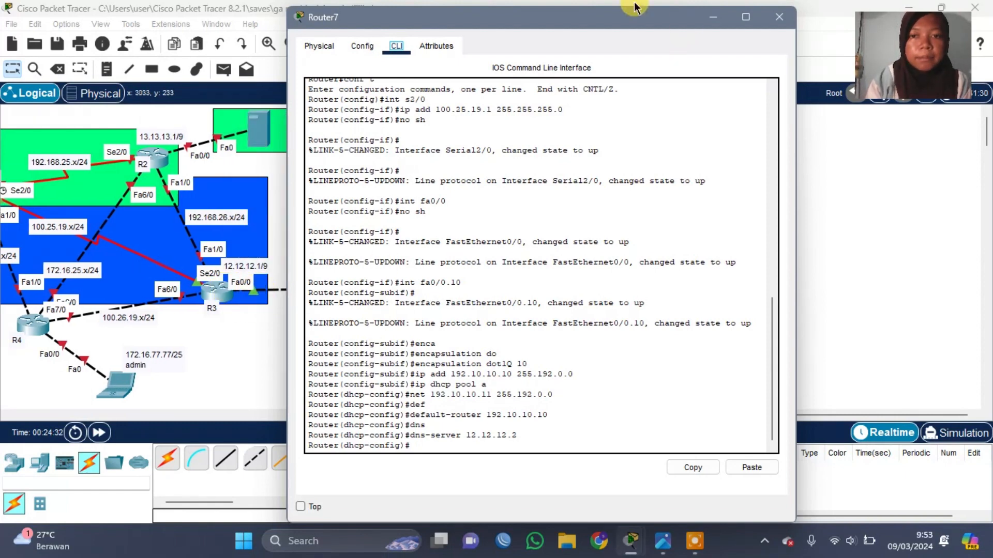
{"action": "left_click_drag", "start_coordinate": [635, 7], "coordinate": [281, 11]}
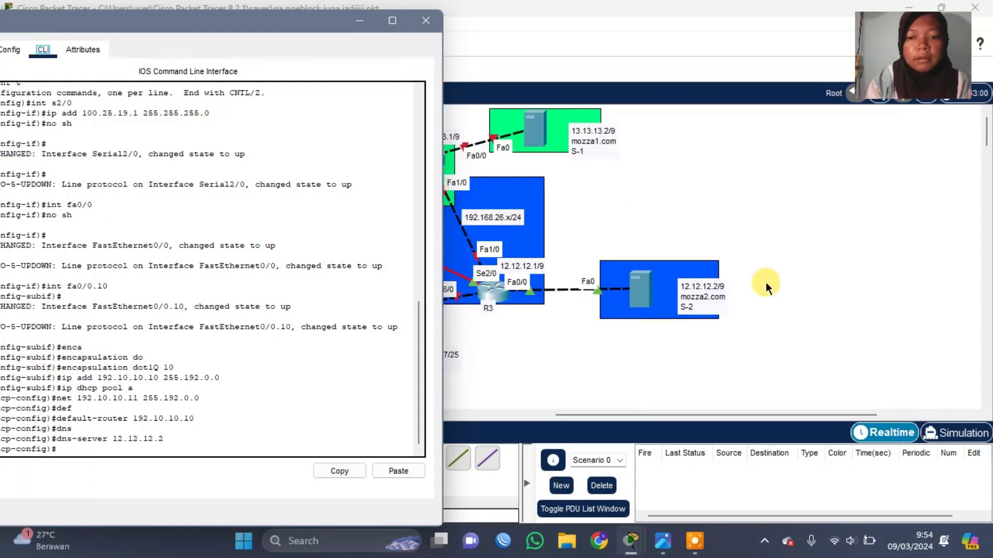
{"action": "left_click", "coordinate": [155, 451]}
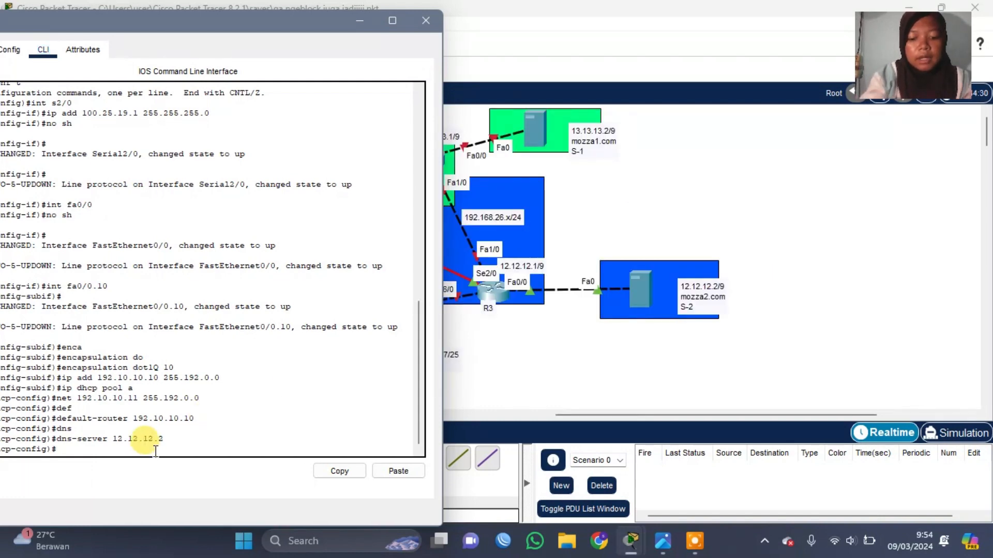
{"action": "type", "text": "ip route"}
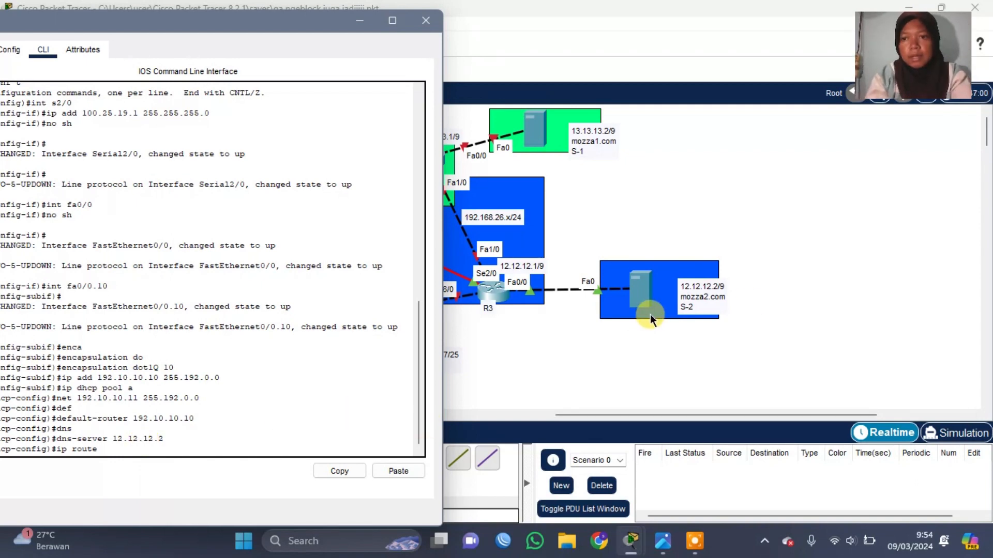
{"action": "type", "text": "12."}
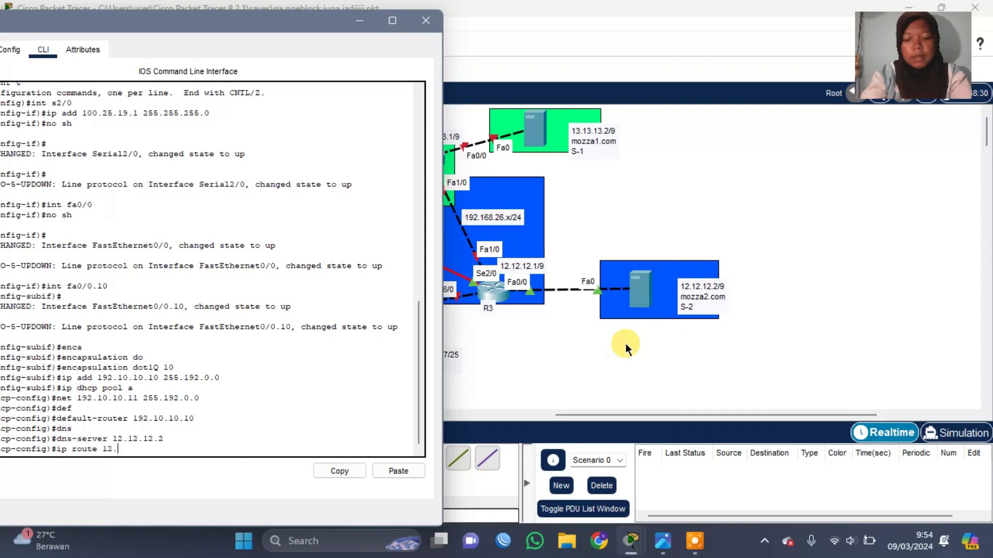
{"action": "type", "text": "0.0.0"}
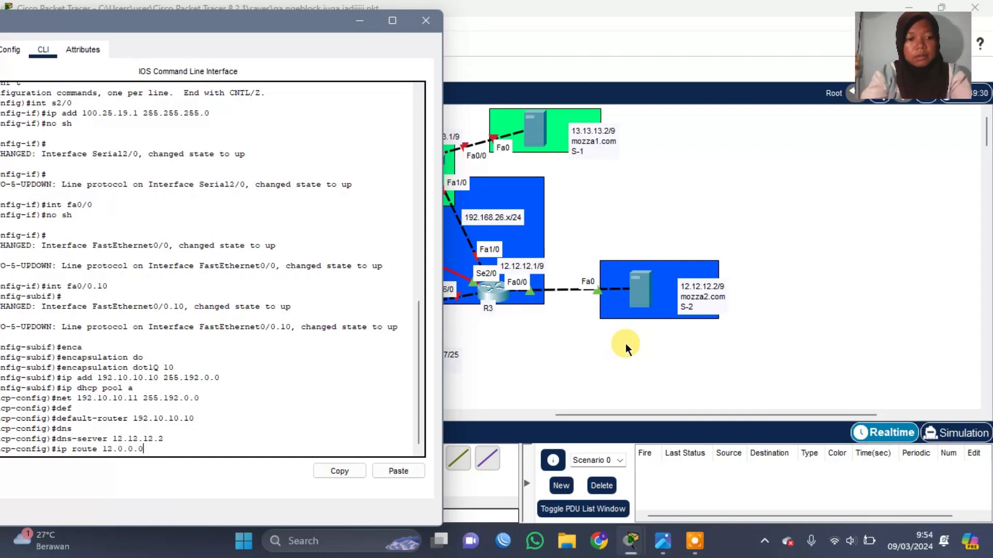
{"action": "type", "text": " 255"}
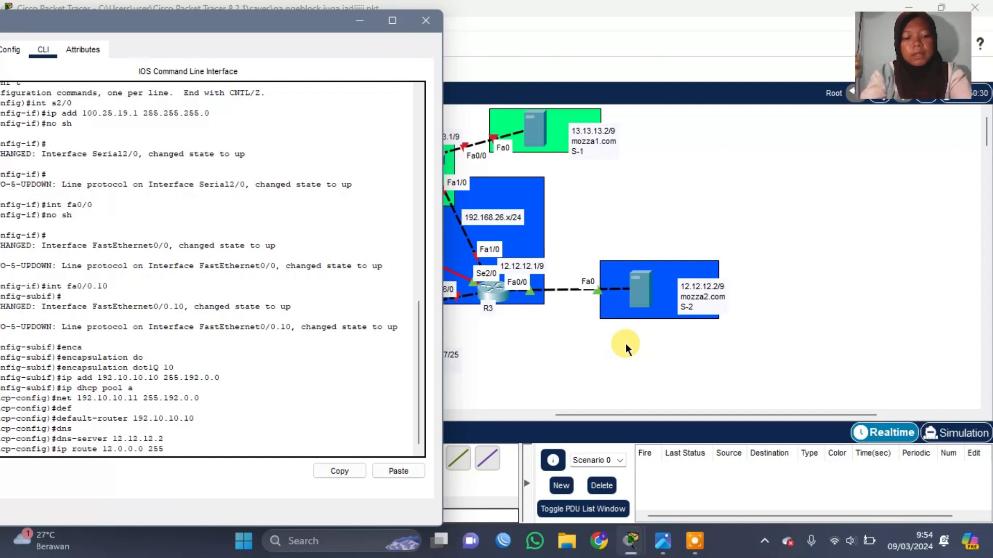
{"action": "type", "text": ".12"}
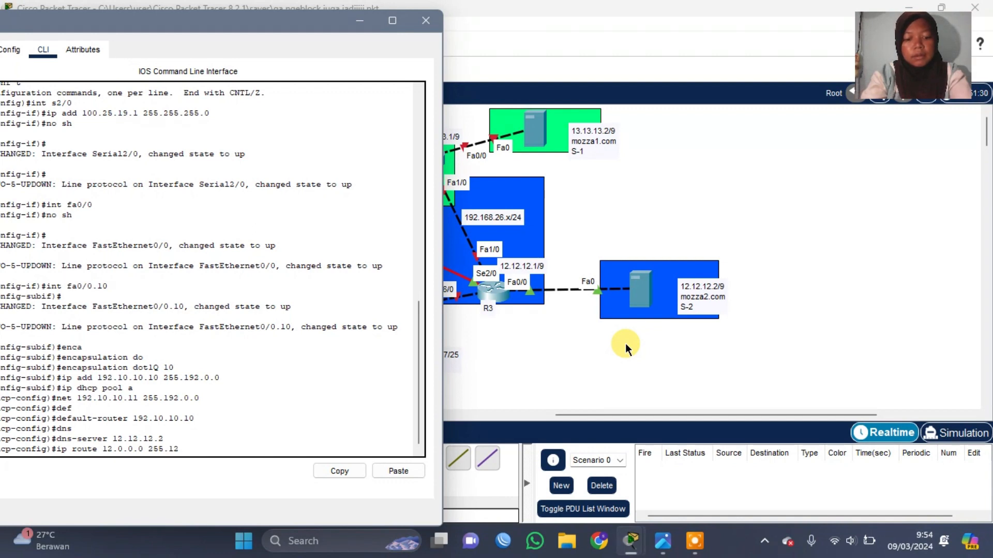
{"action": "type", "text": "8.0.0"}
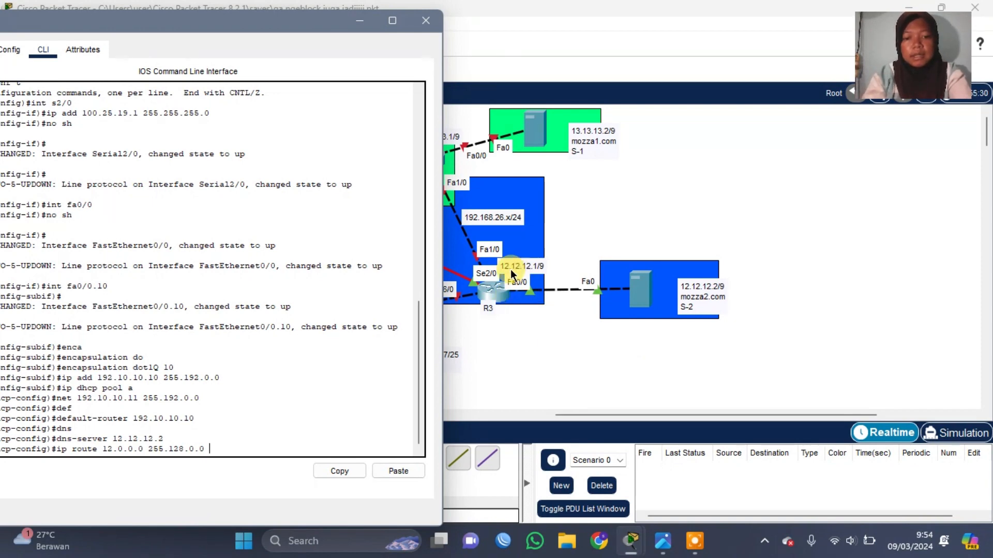
{"action": "type", "text": " 12.12"}
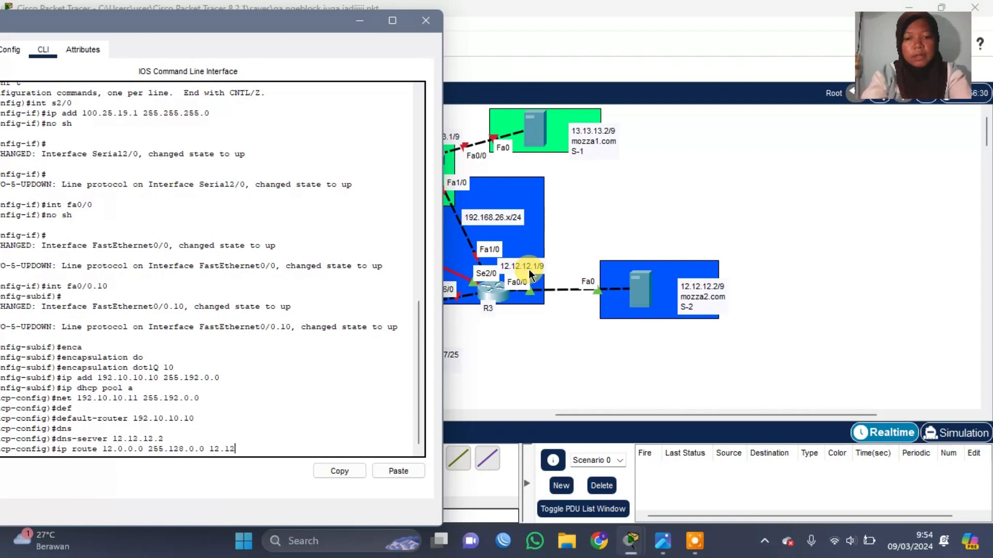
{"action": "type", "text": ".12.1"}
{"action": "key", "text": "Return"}
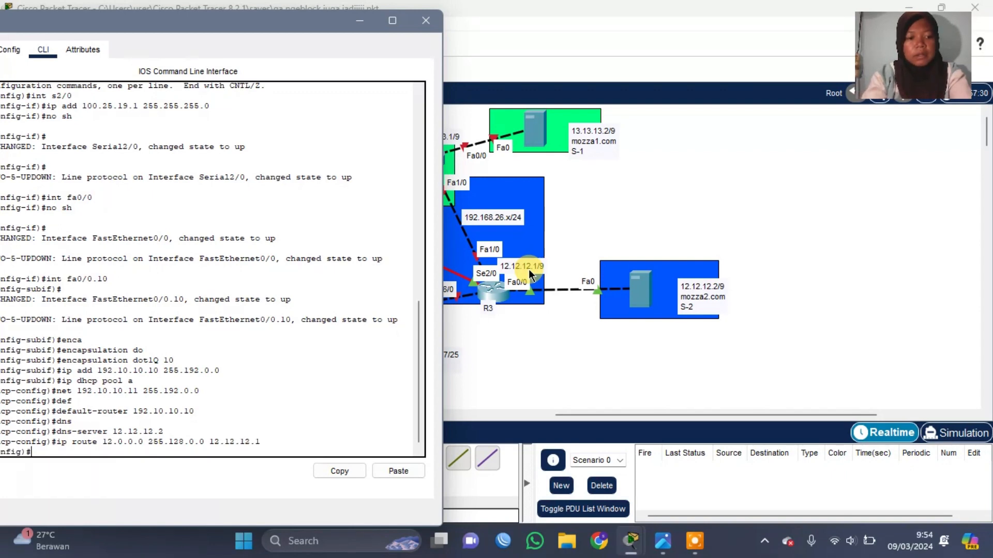
Add a second static route on R1 to 12.0.0.0 with mask 255.128.0.0 via 100.25.19.2, and close the router window.
{"action": "type", "text": "ip"}
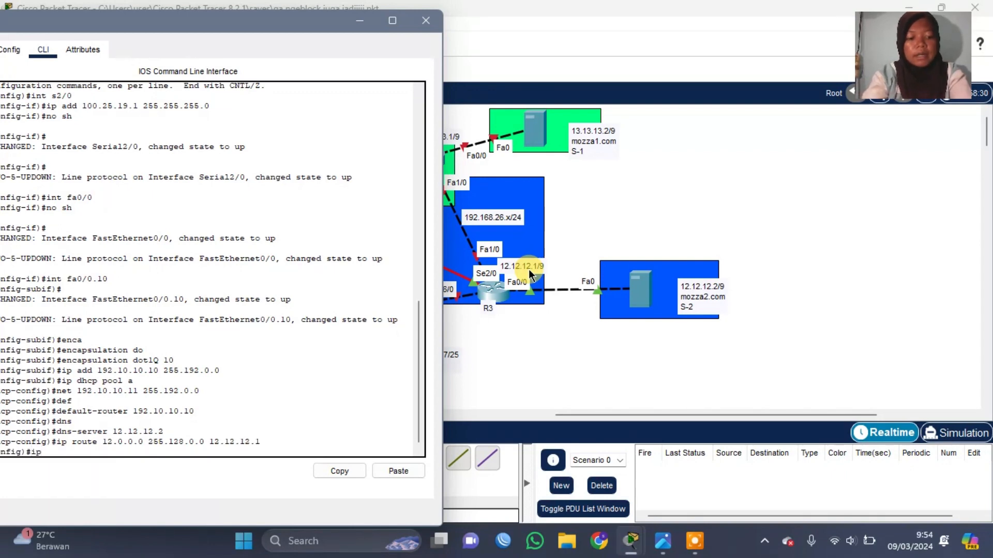
{"action": "type", "text": " route"}
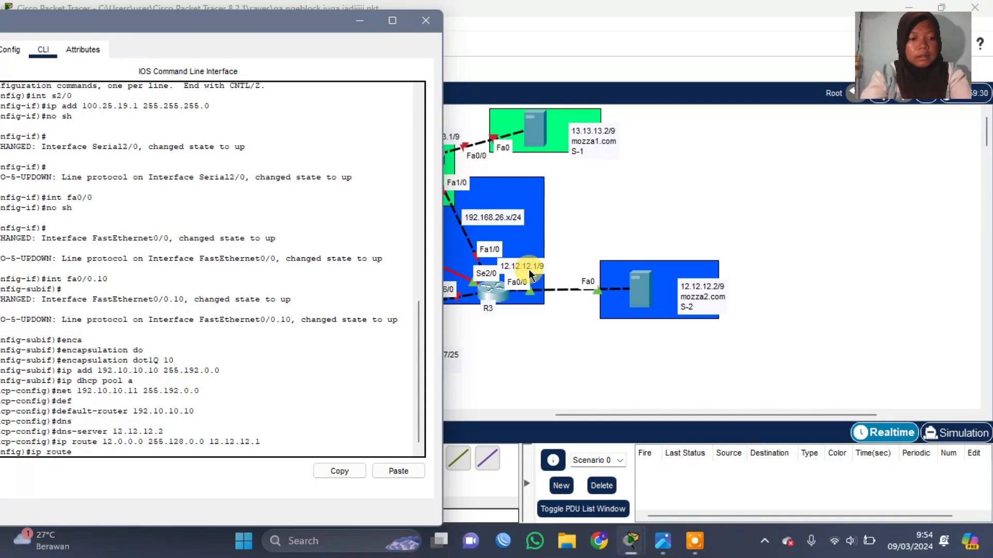
{"action": "type", "text": " 12.0.0.0"}
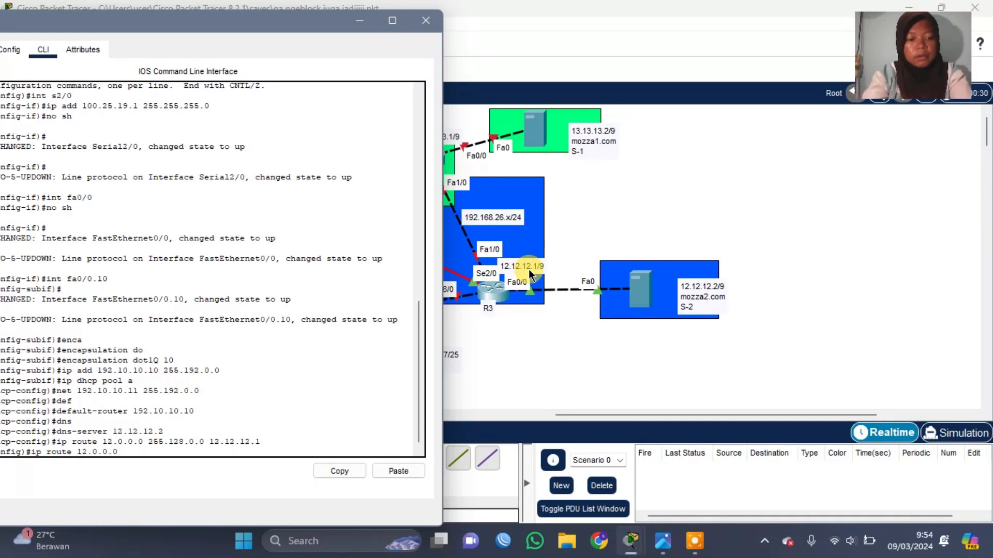
{"action": "type", "text": " 255.128.0.0"}
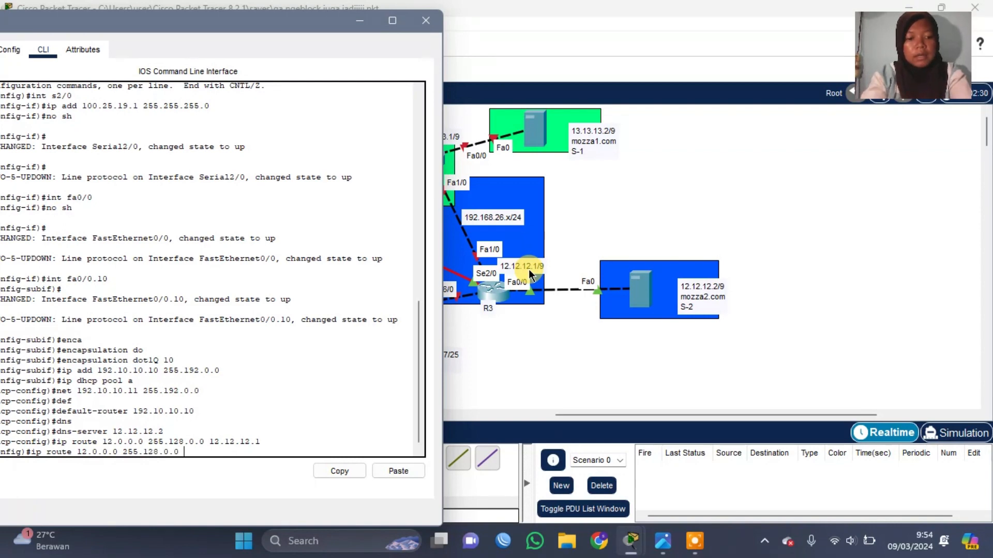
{"action": "scroll", "coordinate": [561, 291], "scroll_direction": "left", "scroll_amount": 5}
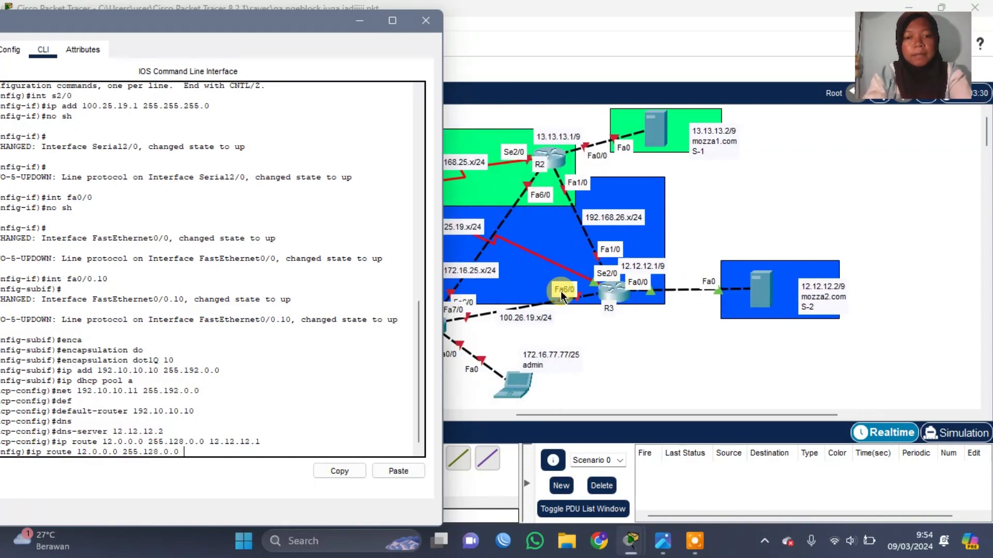
{"action": "scroll", "coordinate": [640, 301], "scroll_direction": "left", "scroll_amount": 2}
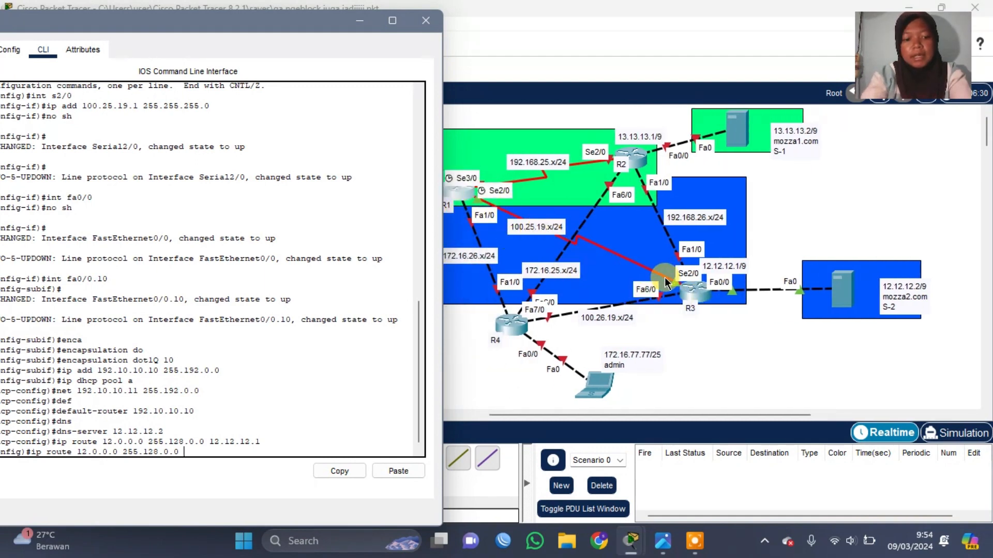
{"action": "type", "text": "100.2"}
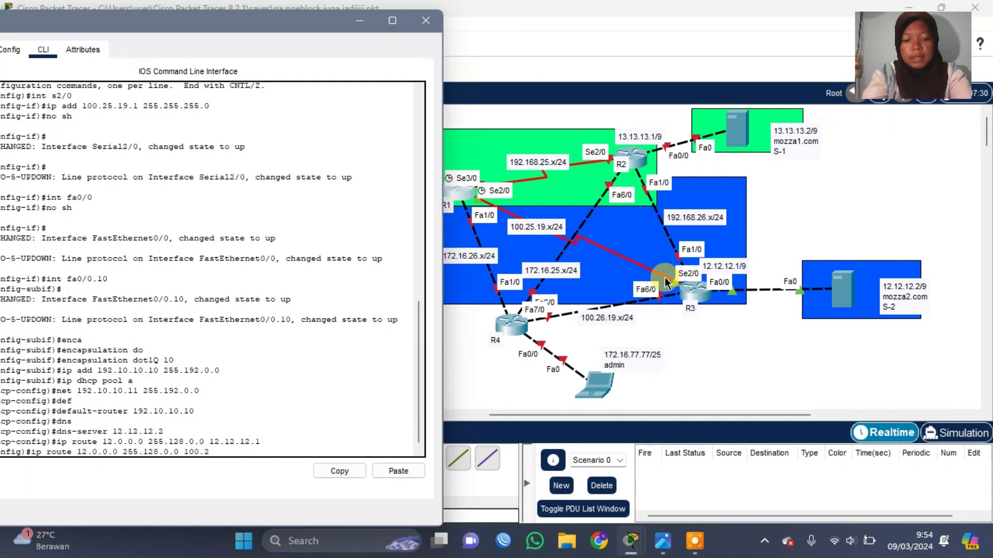
{"action": "type", "text": "5.19.2"}
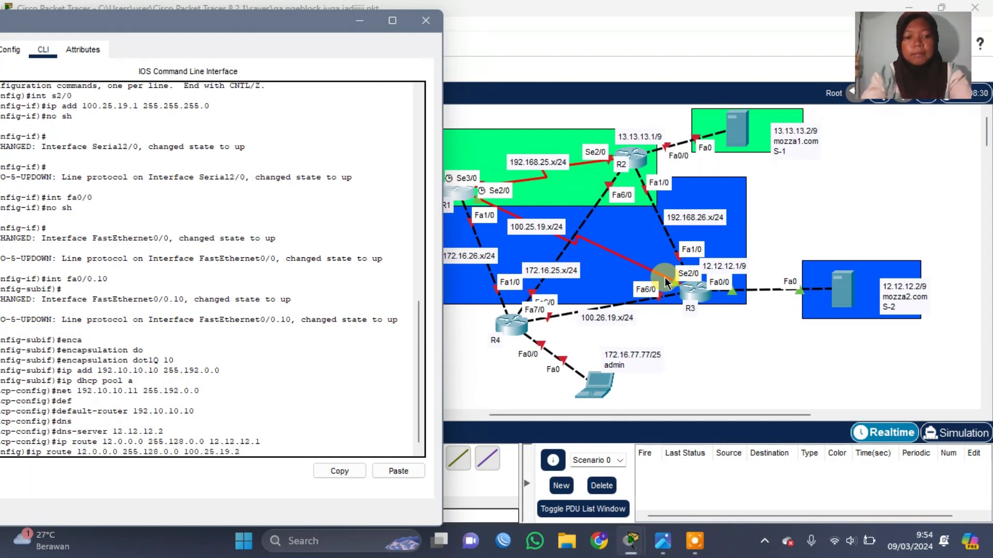
{"action": "key", "text": "Return"}
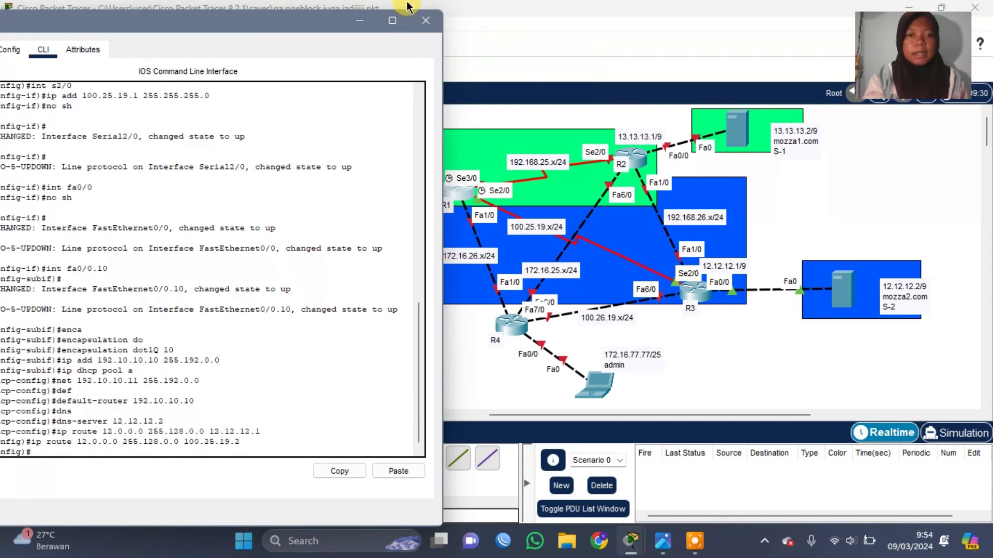
{"action": "left_click", "coordinate": [422, 20]}
Test connectivity with simple PDUs from the upper VLAN 10 laptop to R1 and R3, and delete the PDU scenario.
{"action": "left_click", "coordinate": [223, 69]}
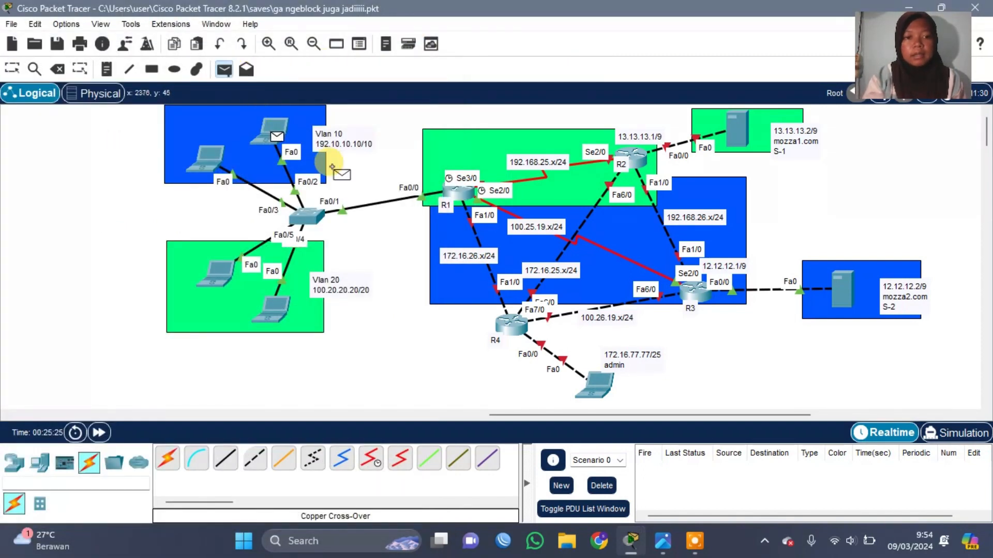
{"action": "left_click", "coordinate": [464, 194]}
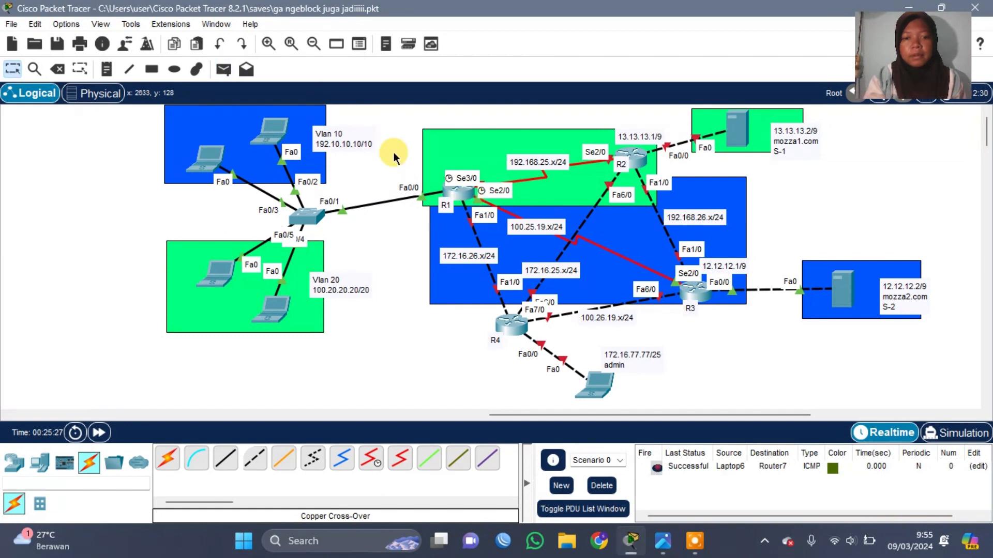
{"action": "left_click", "coordinate": [223, 68]}
{"action": "left_click", "coordinate": [270, 135]}
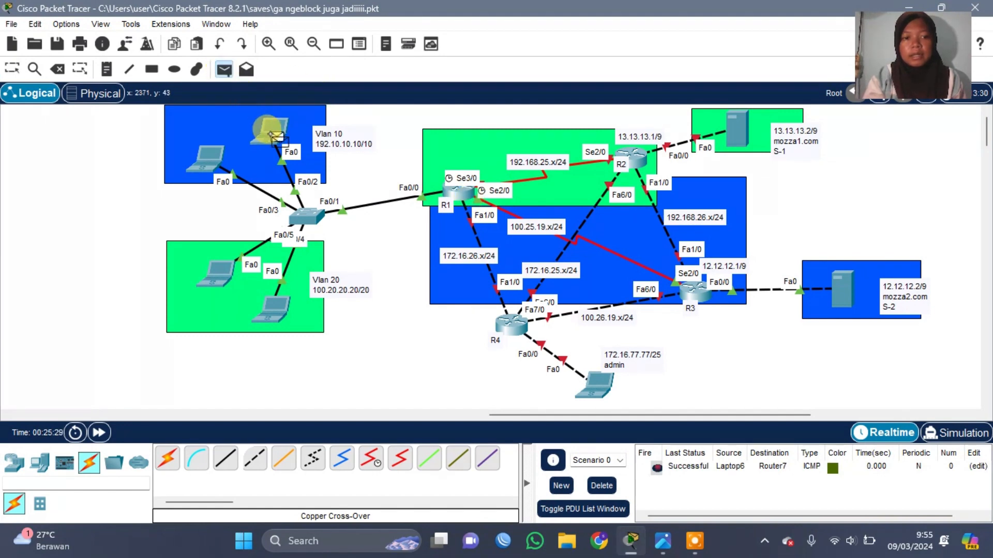
{"action": "left_click", "coordinate": [696, 296]}
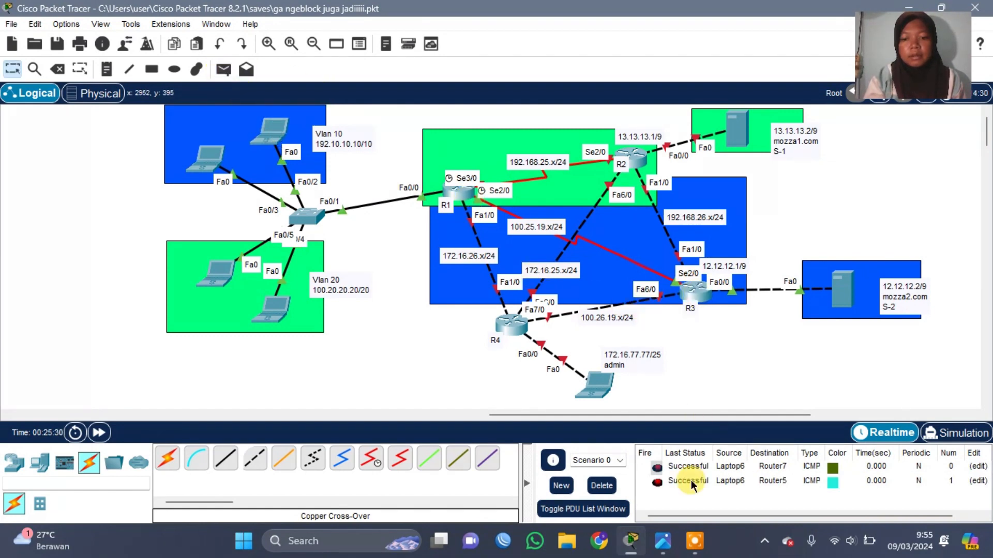
{"action": "left_click", "coordinate": [610, 487]}
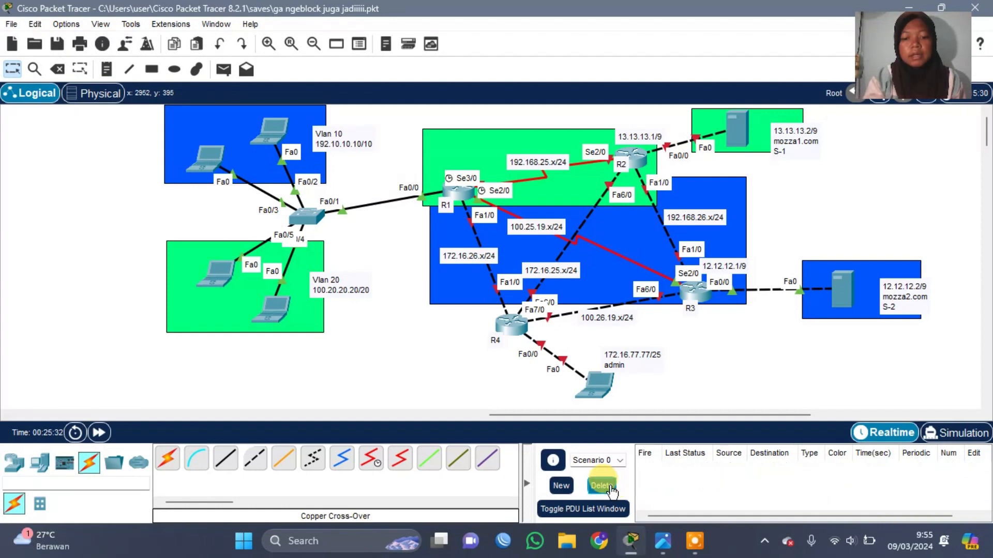
Send two simple PDUs from the upper VLAN 10 laptop to server S-2, and clear the PDU results.
{"action": "left_click", "coordinate": [222, 70]}
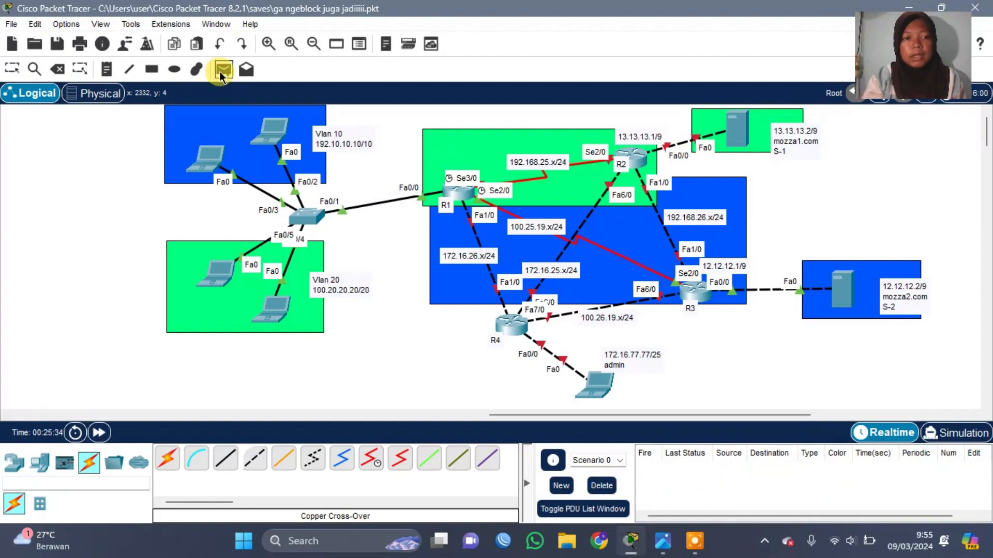
{"action": "left_click", "coordinate": [270, 135]}
{"action": "left_click", "coordinate": [848, 285]}
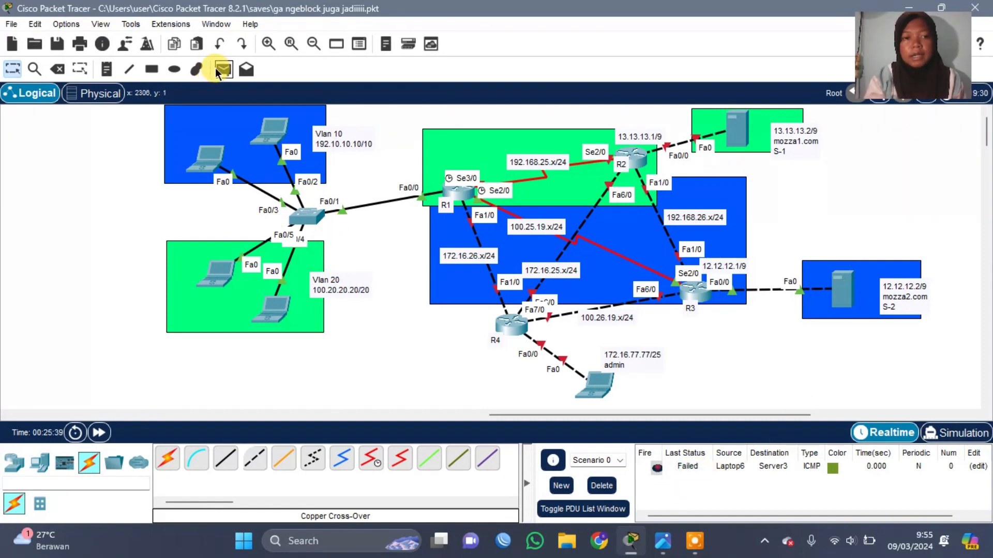
{"action": "left_click", "coordinate": [223, 69]}
{"action": "left_click", "coordinate": [273, 132]}
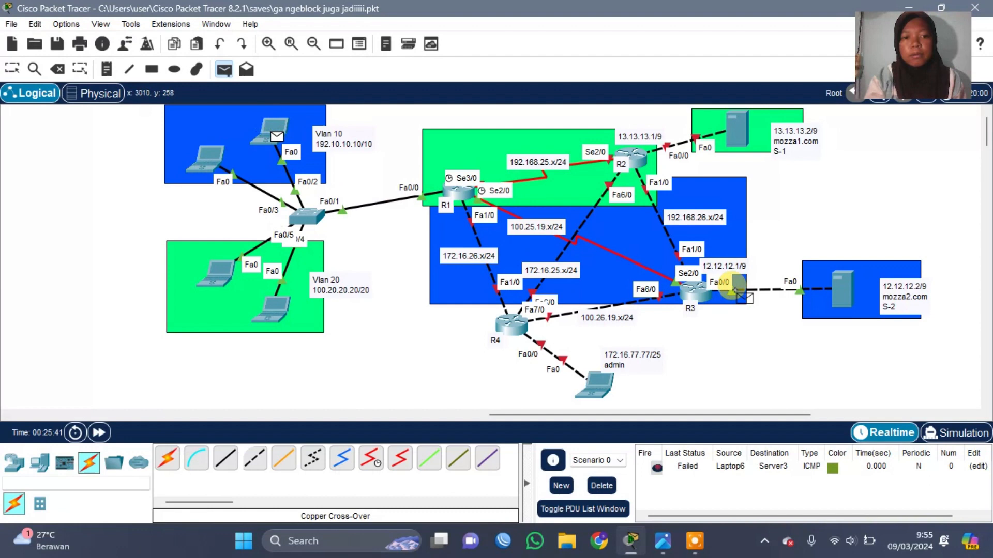
{"action": "left_click", "coordinate": [841, 290]}
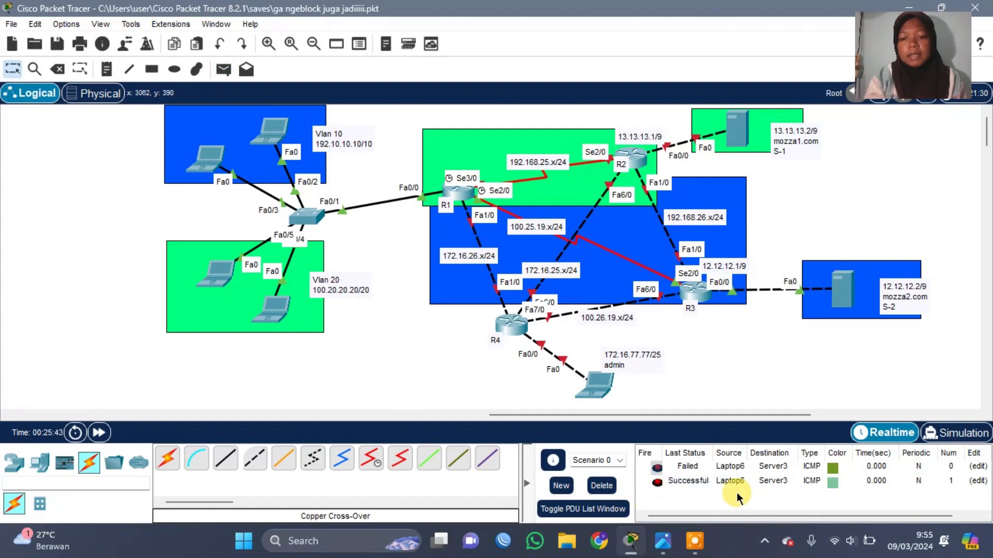
{"action": "left_click", "coordinate": [602, 486]}
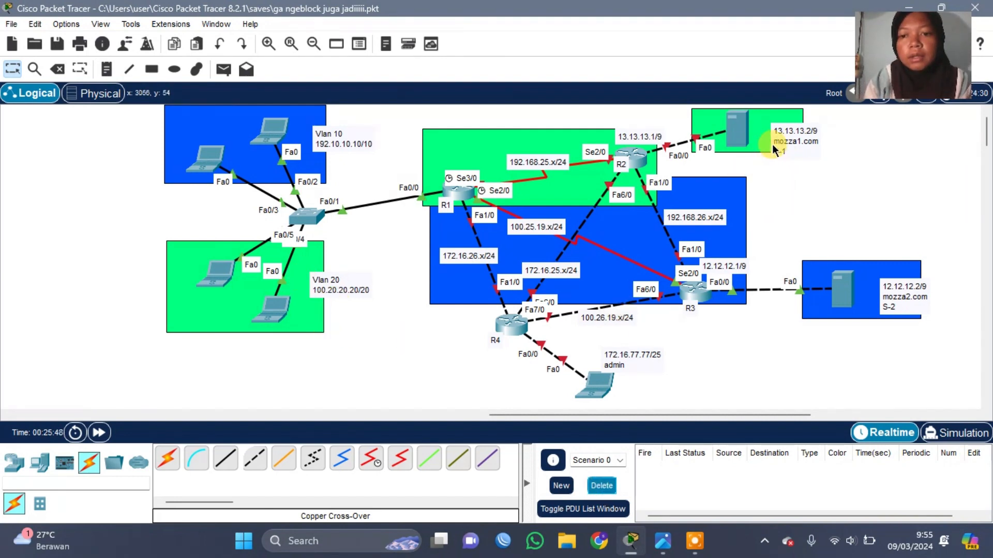
Open router R2's command line, decline the initial configuration dialog, and enter global configuration mode.
{"action": "scroll", "coordinate": [641, 163], "scroll_direction": "right", "scroll_amount": 2}
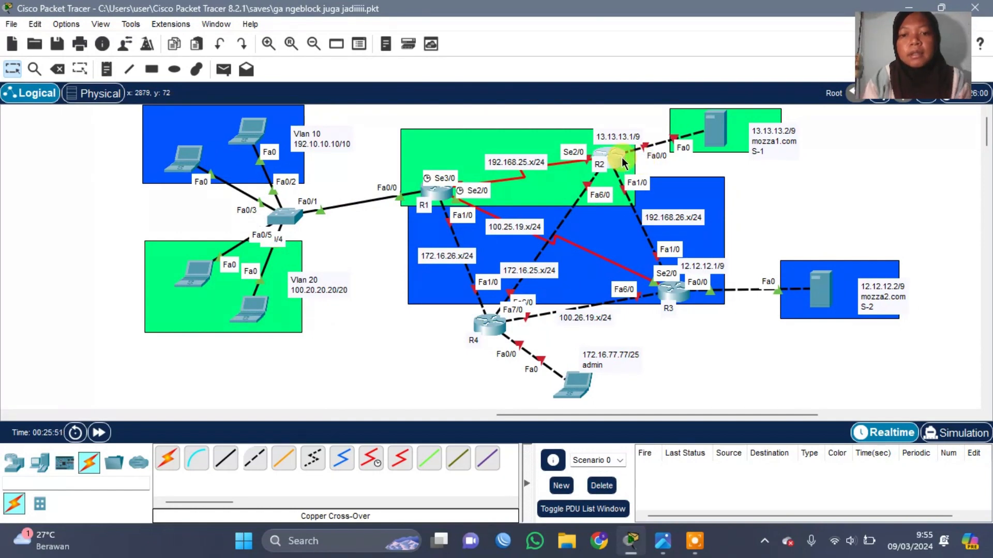
{"action": "left_click", "coordinate": [623, 163]}
{"action": "left_click_drag", "start_coordinate": [575, 25], "coordinate": [317, 22]}
{"action": "left_click", "coordinate": [169, 43]}
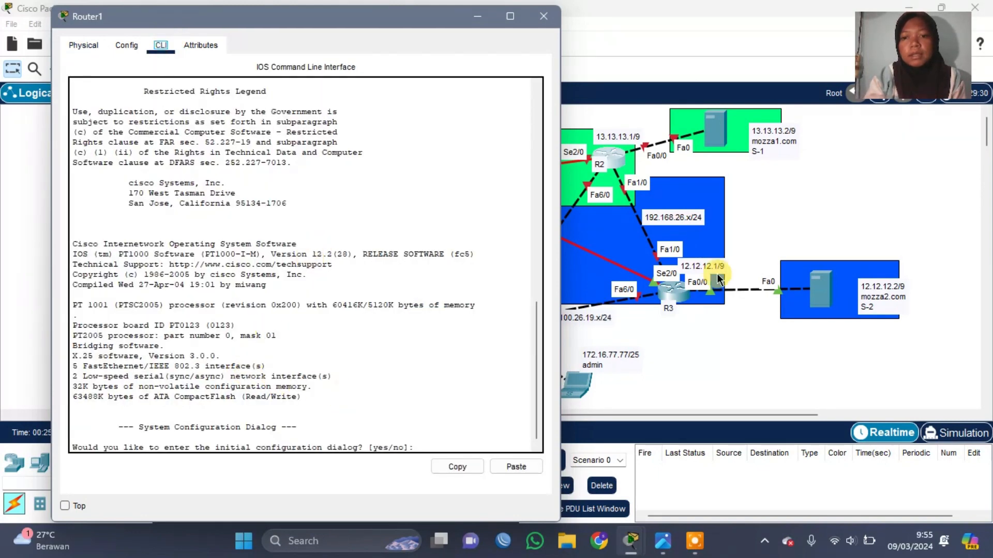
{"action": "left_click", "coordinate": [422, 446]}
{"action": "type", "text": "n"}
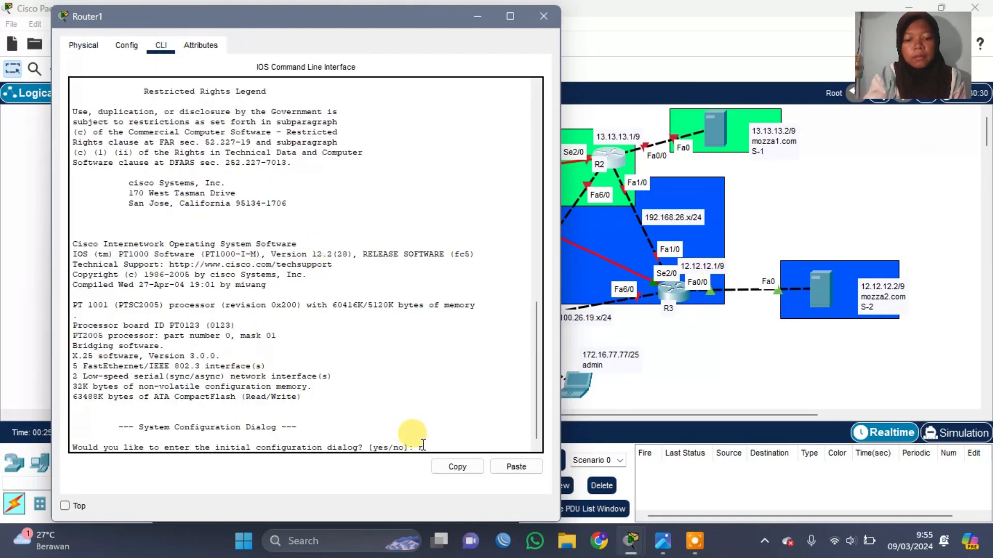
{"action": "key", "text": "Return"}
{"action": "key", "text": "Return"}
{"action": "type", "text": "en"}
{"action": "key", "text": "Return"}
{"action": "type", "text": "c"}
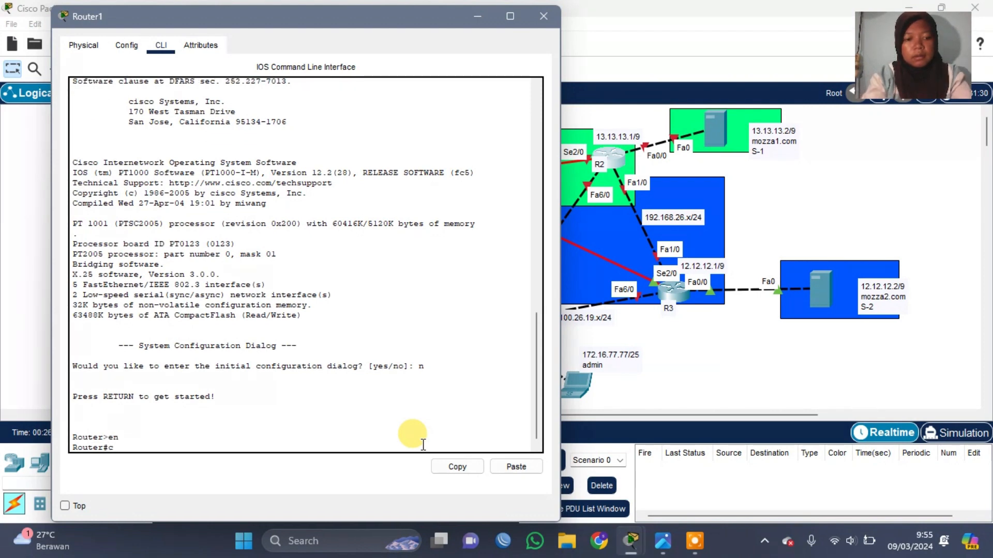
{"action": "type", "text": "onf t"}
{"action": "key", "text": "Return"}
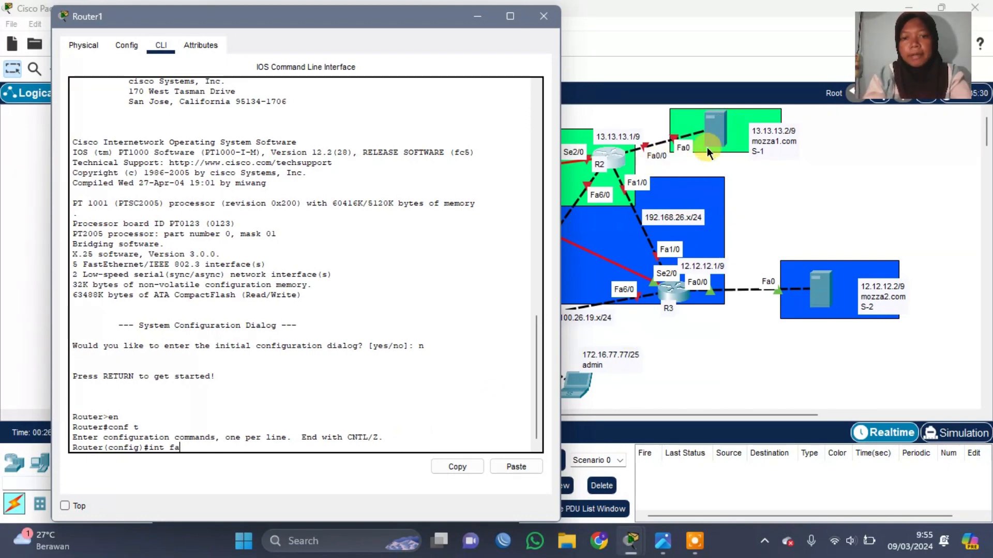
Configure R2's interface fa0/0 with IP address 13.13.13.1 and mask 255.128.0.0, and enable it.
{"action": "key", "text": "Return"}
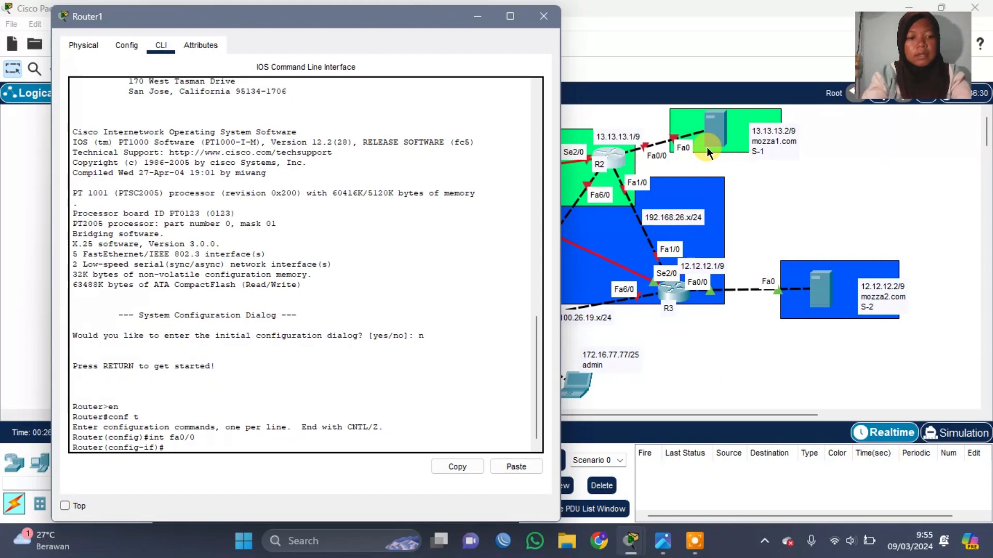
{"action": "type", "text": "ip add"}
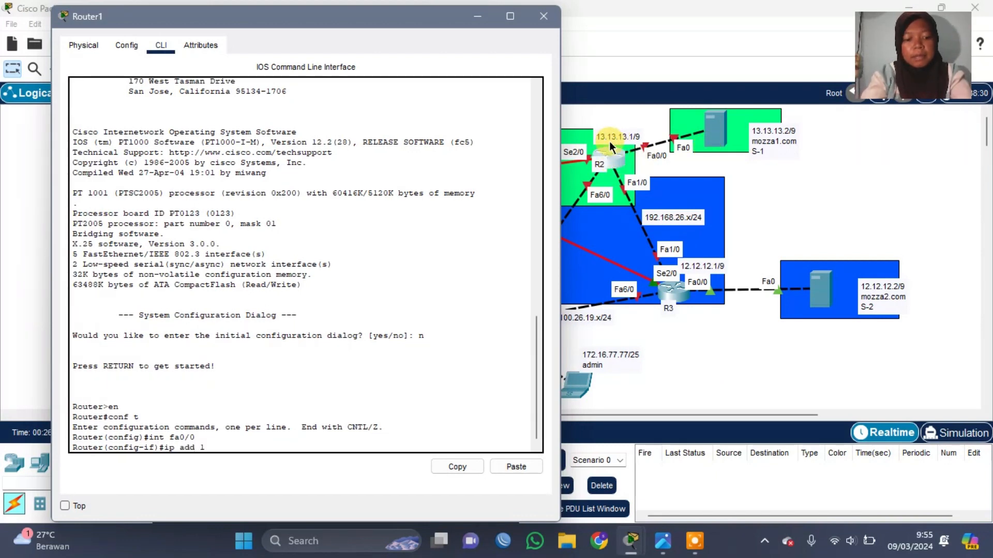
{"action": "type", "text": " 13.13.13.1"}
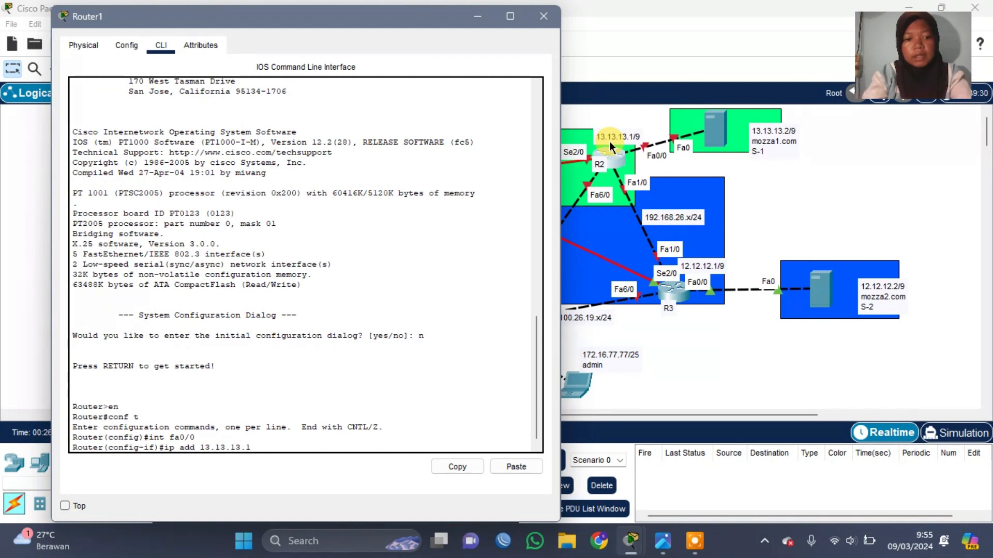
{"action": "type", "text": " 255.12"}
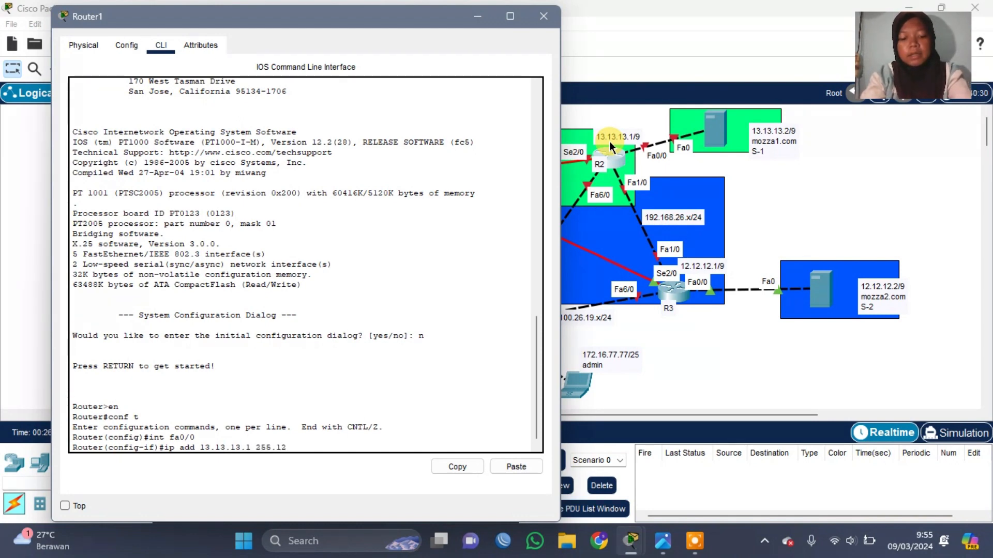
{"action": "type", "text": "8.0.0"}
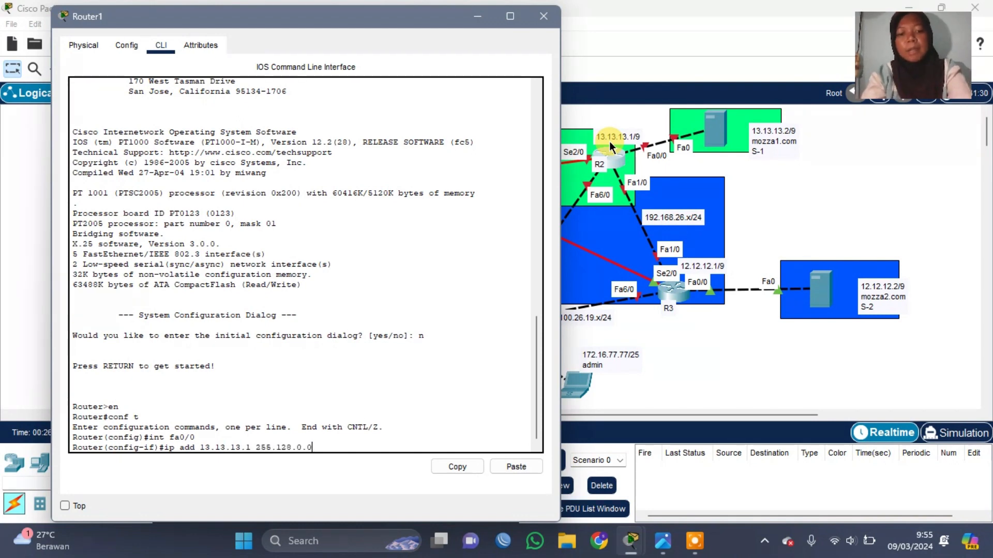
{"action": "key", "text": "Return"}
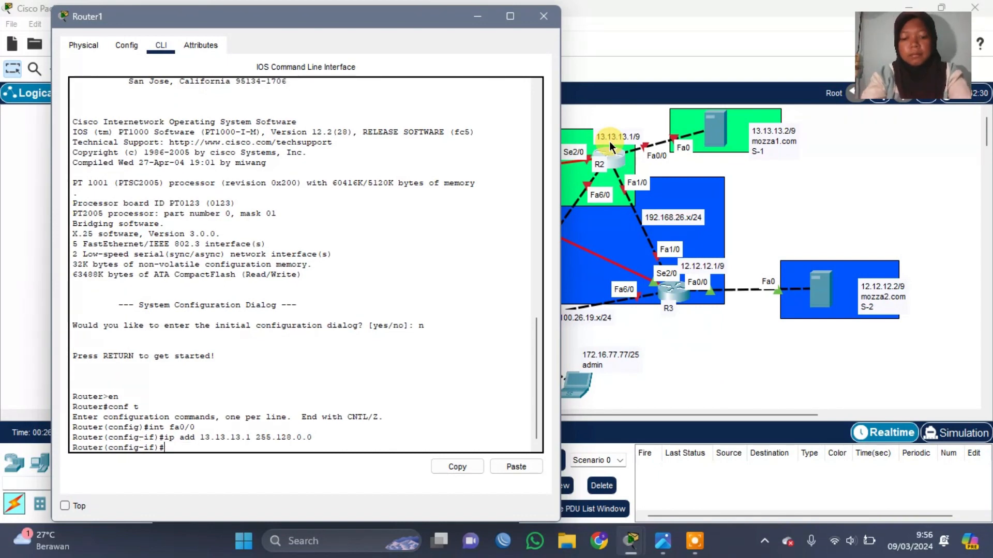
{"action": "type", "text": "no sh"}
{"action": "key", "text": "Return"}
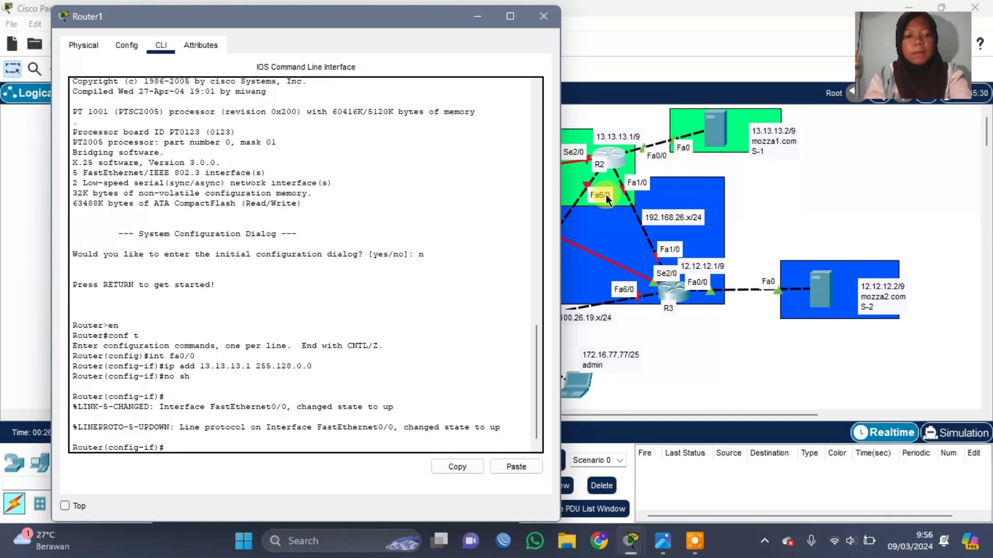
Configure R2's interface s2/0 with IP address 192.168.25.2 and mask 255.255.255.0, enable it, and close the router window.
{"action": "scroll", "coordinate": [629, 227], "scroll_direction": "left", "scroll_amount": 1}
{"action": "scroll", "coordinate": [628, 222], "scroll_direction": "left", "scroll_amount": 6}
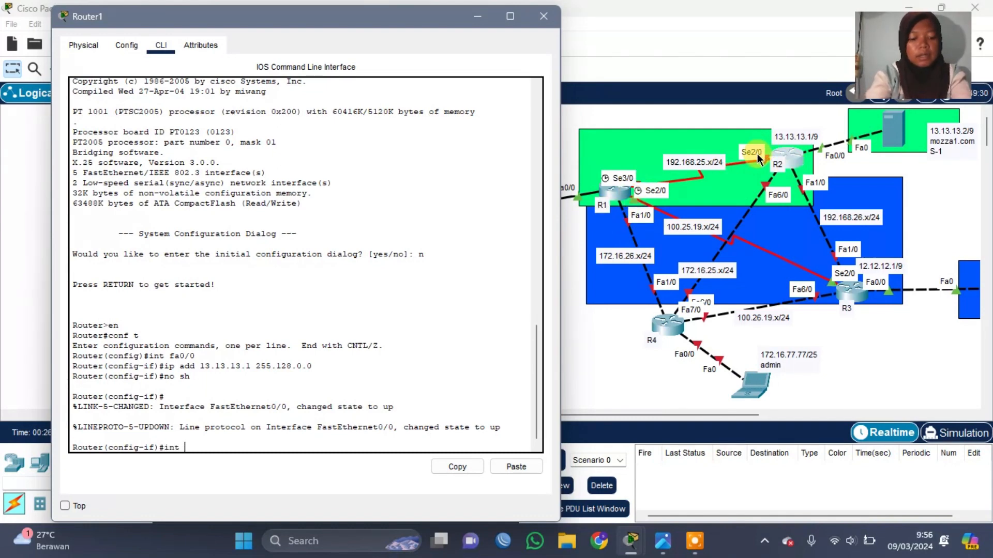
{"action": "key", "text": "Return"}
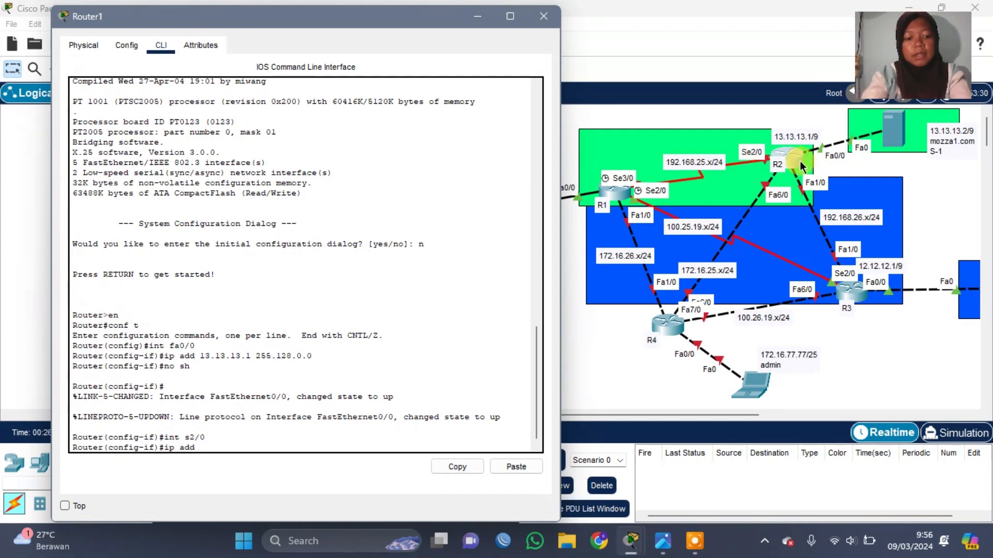
{"action": "type", "text": "ip add 192.1"}
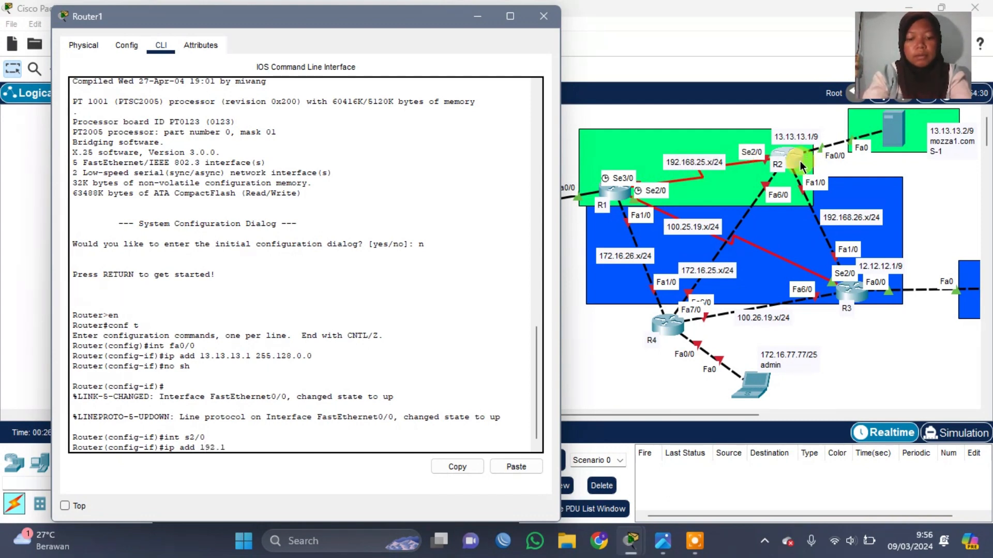
{"action": "type", "text": "68.25."}
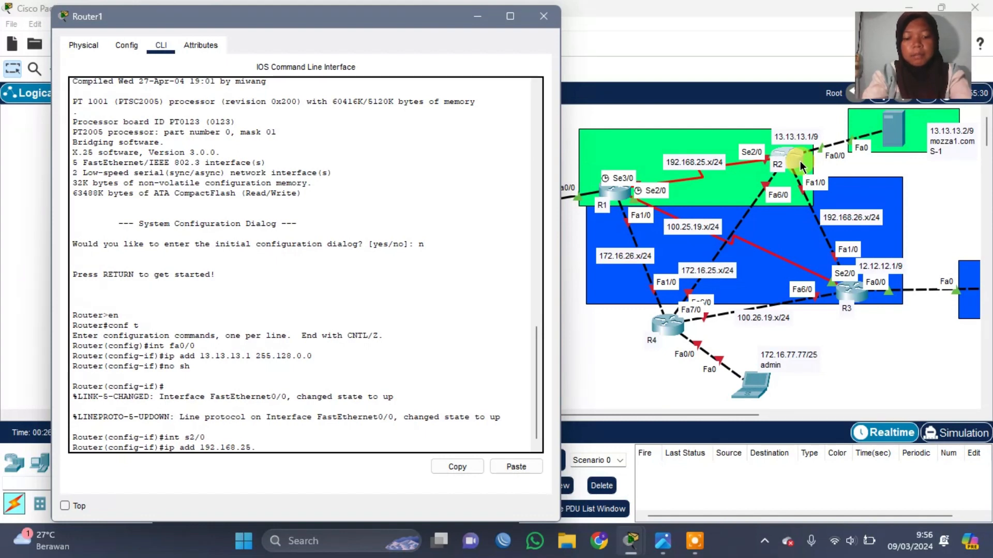
{"action": "type", "text": "2 255.25"}
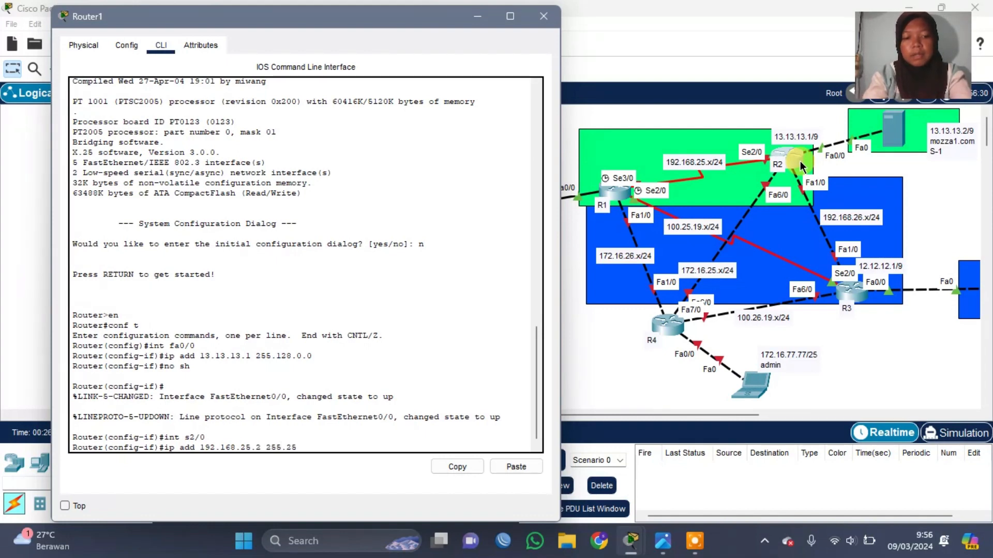
{"action": "type", "text": "5.255.0"}
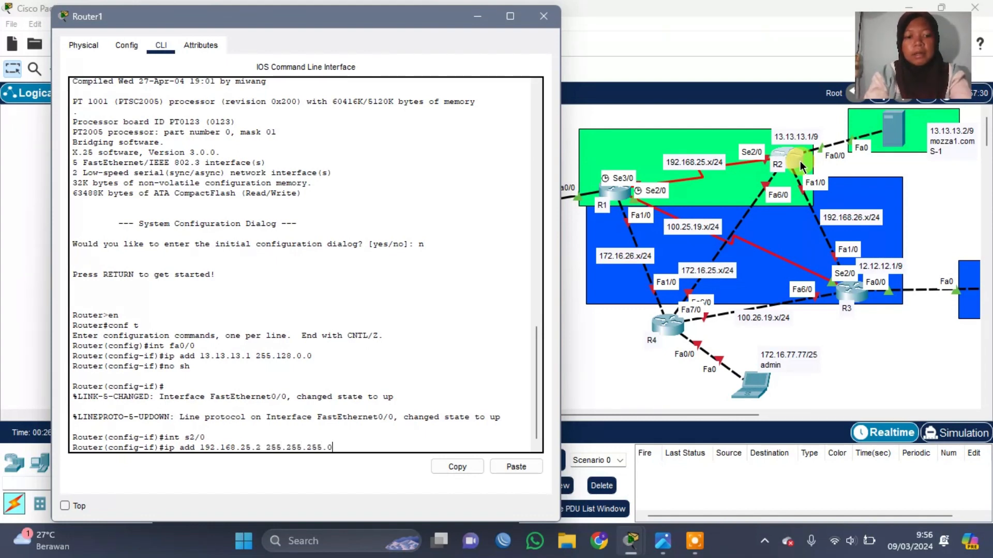
{"action": "key", "text": "Return"}
{"action": "type", "text": "no sh"}
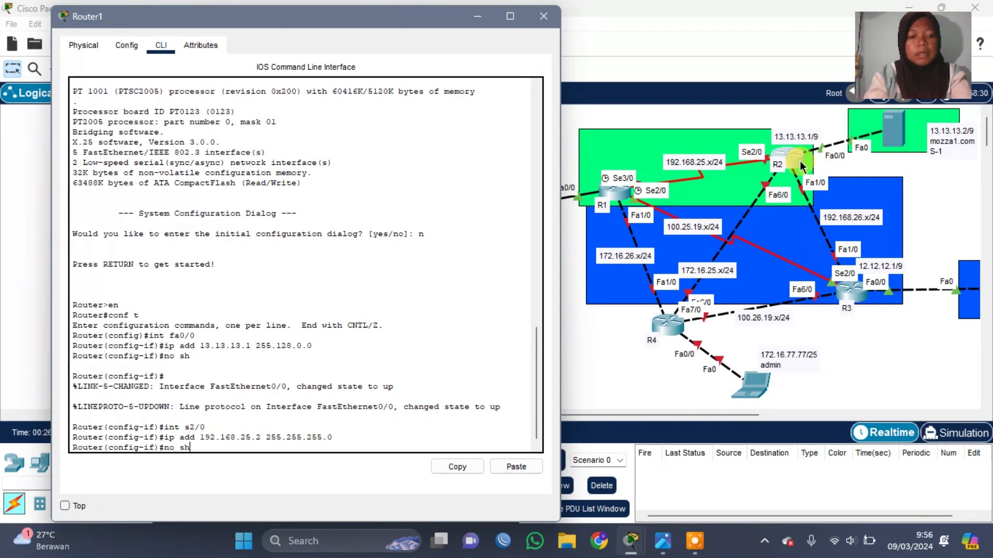
{"action": "key", "text": "Return"}
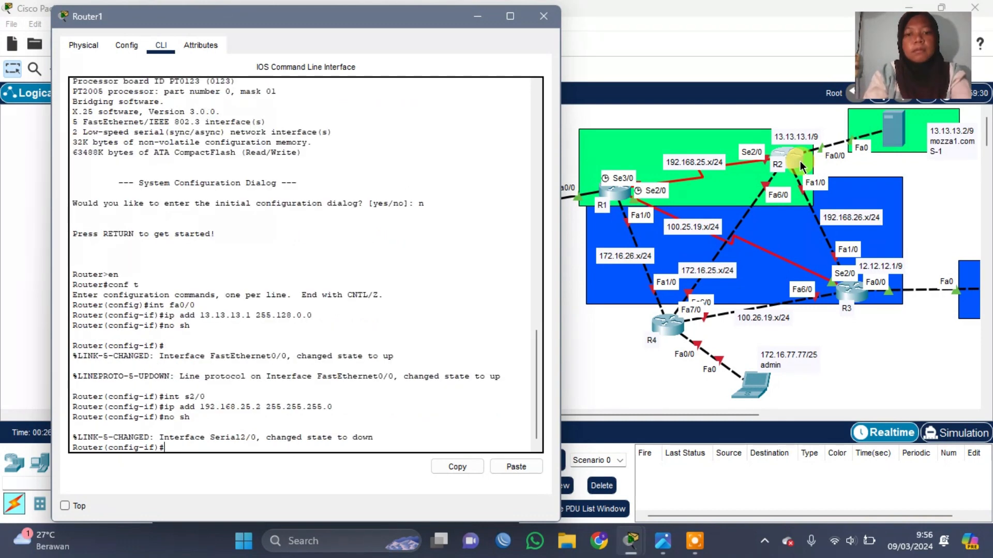
{"action": "left_click", "coordinate": [542, 23]}
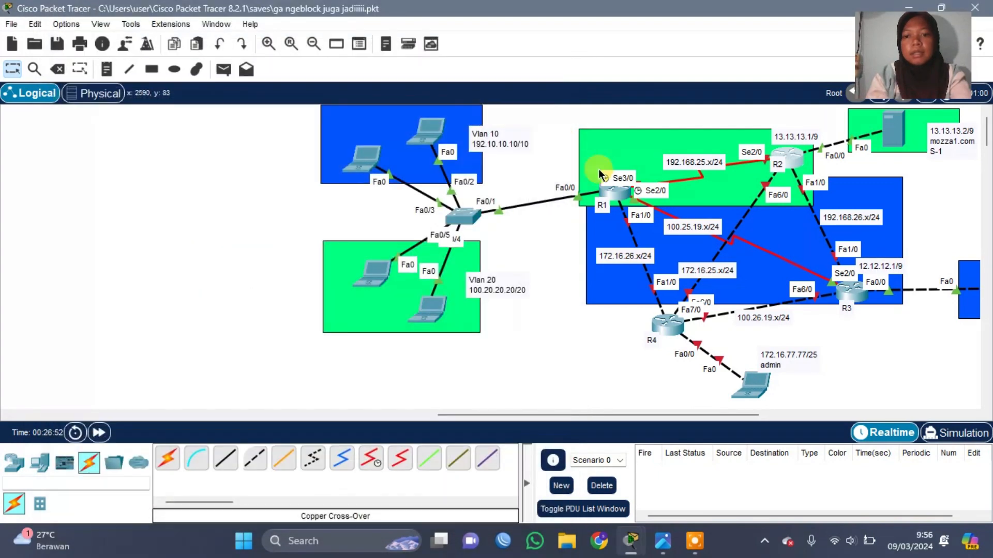
Open router R1's command line and enter configuration of serial interface s3/0, which links to R2.
{"action": "left_click", "coordinate": [616, 199]}
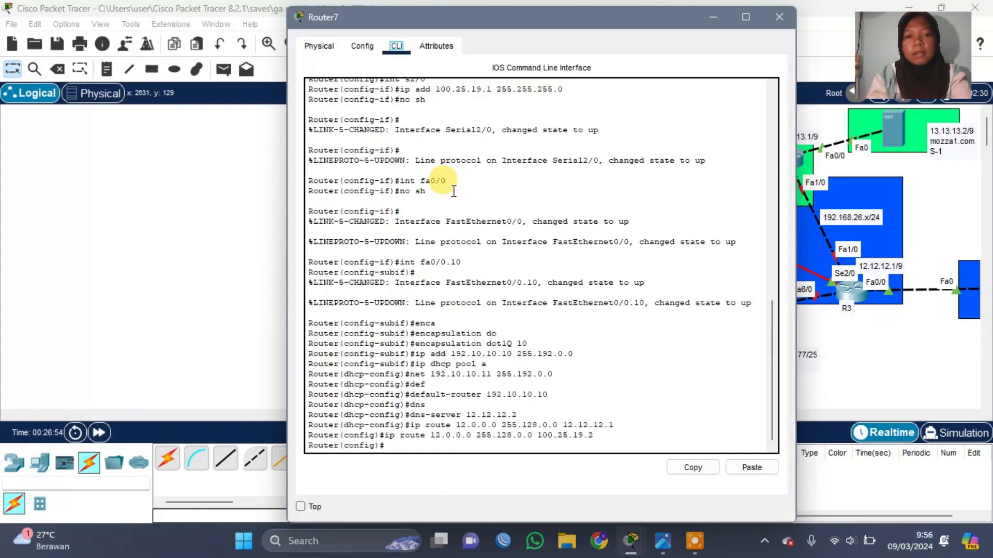
{"action": "scroll", "coordinate": [237, 223], "scroll_direction": "left", "scroll_amount": 1}
{"action": "scroll", "coordinate": [237, 222], "scroll_direction": "right", "scroll_amount": 9}
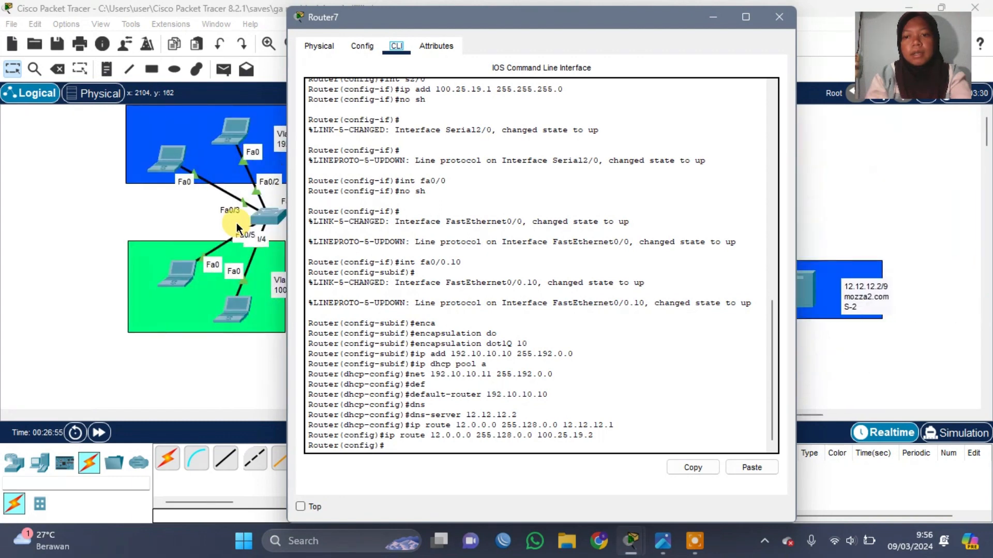
{"action": "scroll", "coordinate": [237, 228], "scroll_direction": "right", "scroll_amount": 2}
{"action": "scroll", "coordinate": [237, 228], "scroll_direction": "left", "scroll_amount": 2}
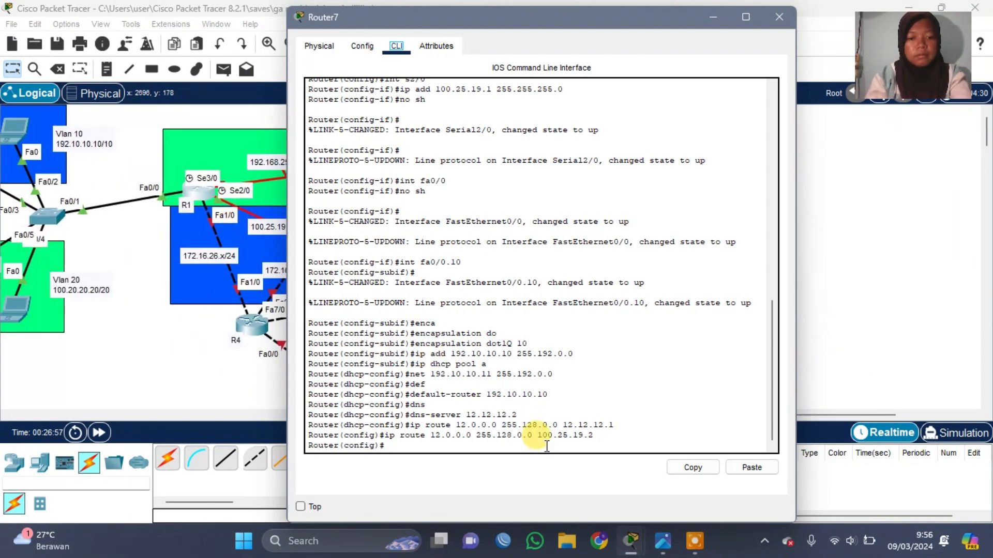
{"action": "left_click", "coordinate": [487, 448]}
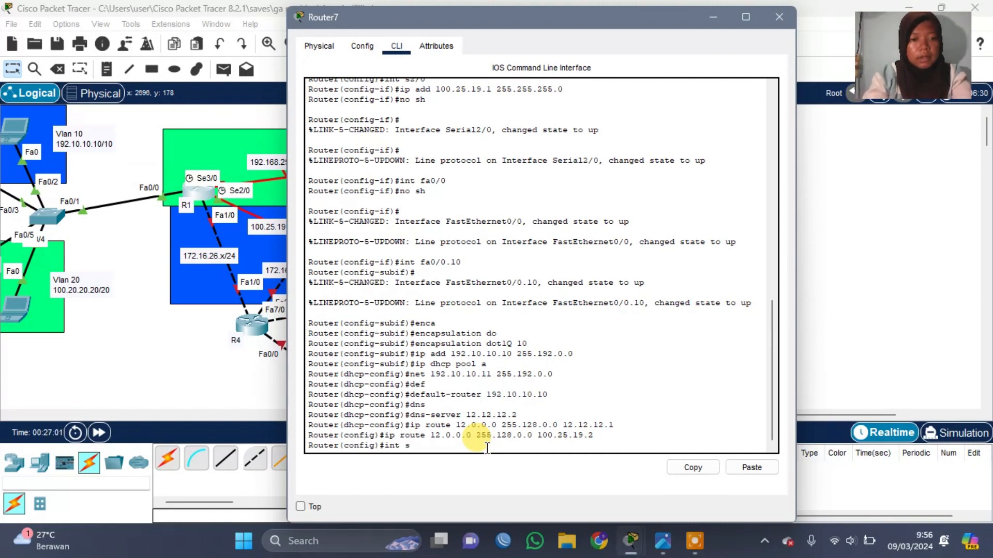
{"action": "scroll", "coordinate": [186, 194], "scroll_direction": "right", "scroll_amount": 2}
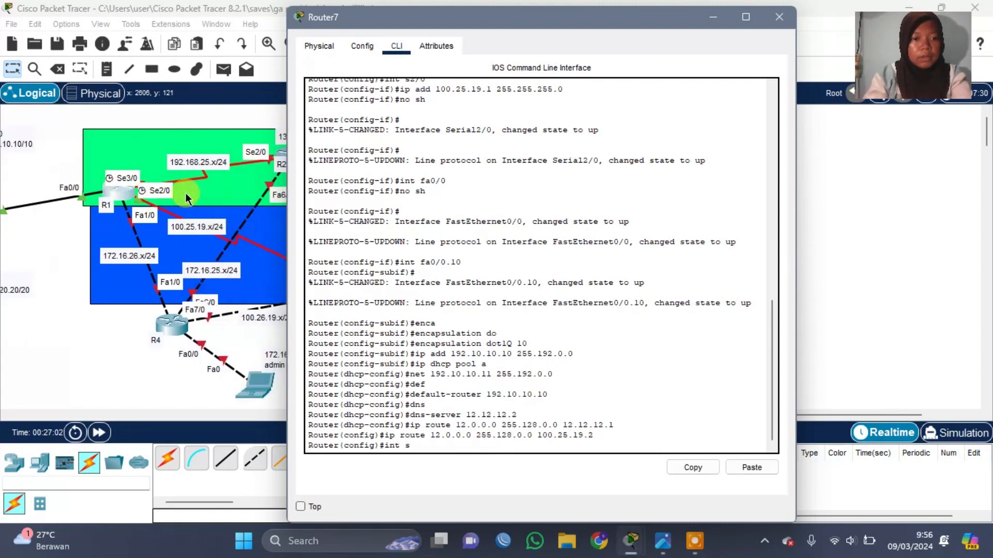
{"action": "scroll", "coordinate": [186, 193], "scroll_direction": "right", "scroll_amount": 2}
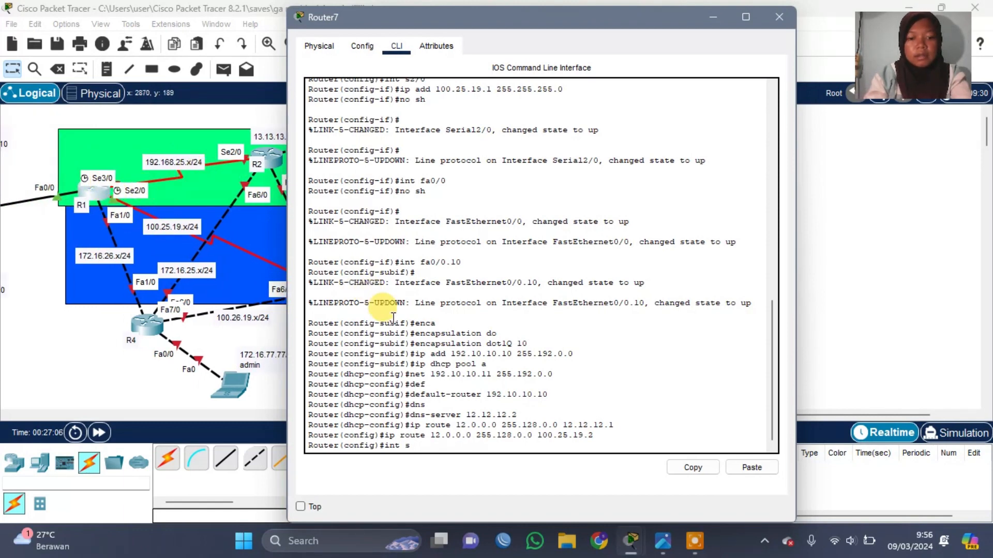
{"action": "type", "text": "3/0"}
{"action": "key", "text": "Return"}
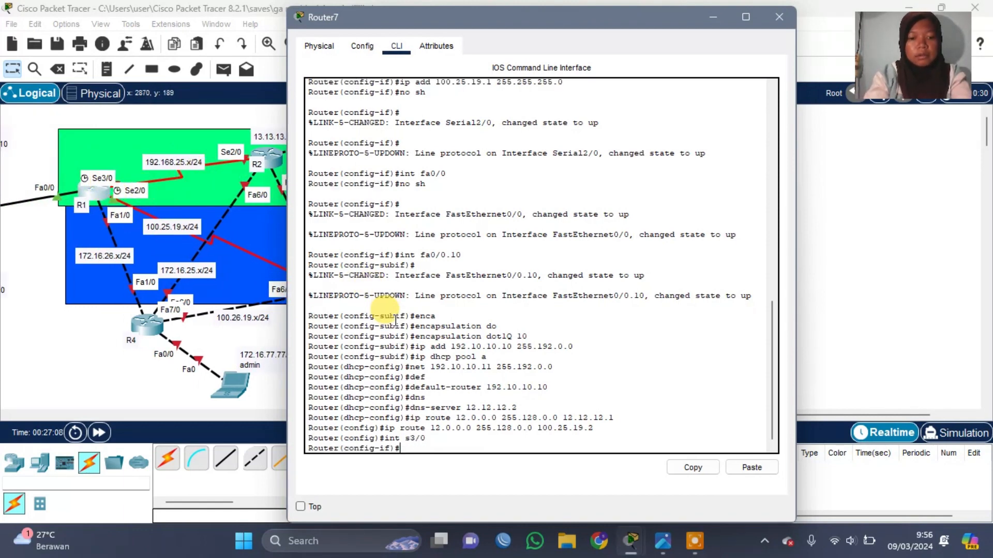
Assign IP address 192.168.25.1 with mask 255.255.255.0 to R1's interface s3/0 and enable it.
{"action": "type", "text": "ip"}
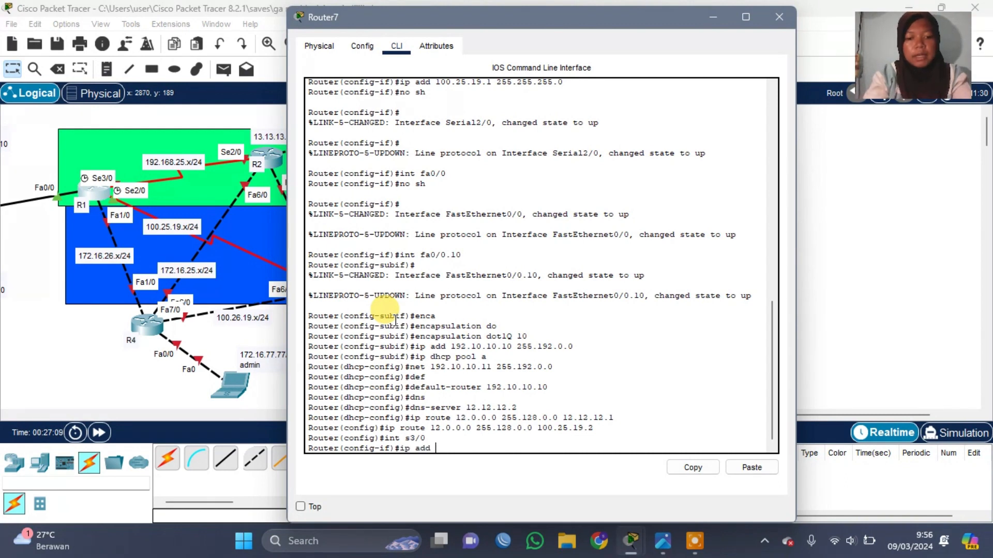
{"action": "type", "text": " add"}
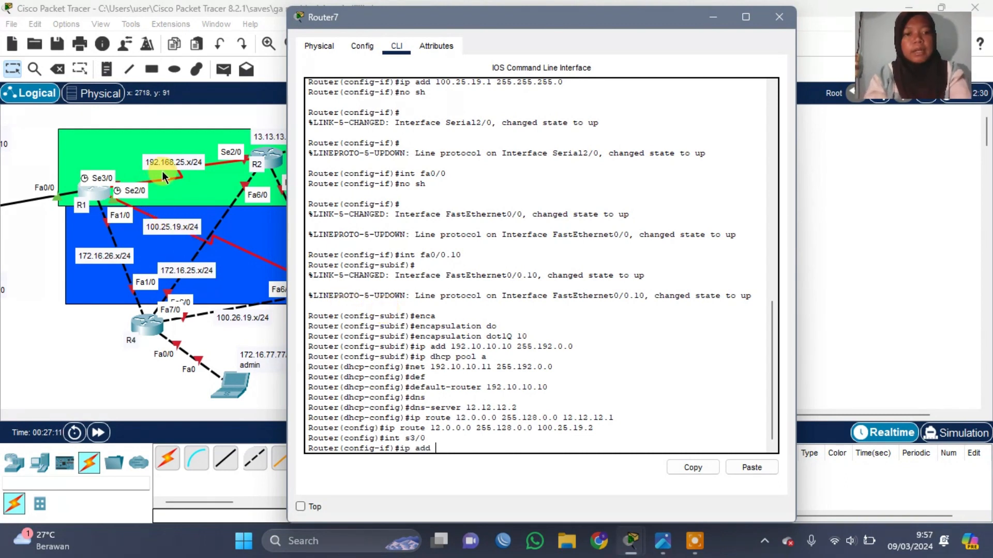
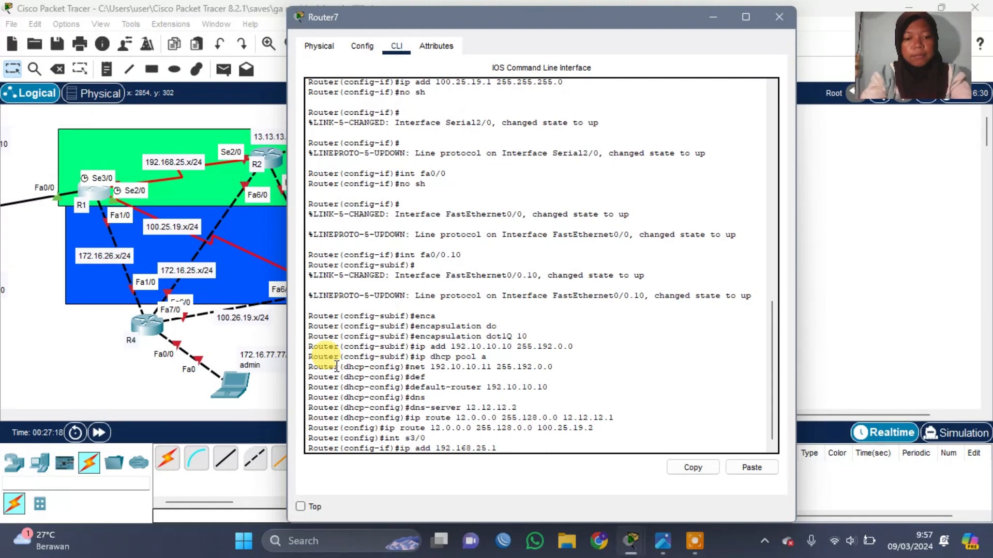
{"action": "type", "text": "255.255"}
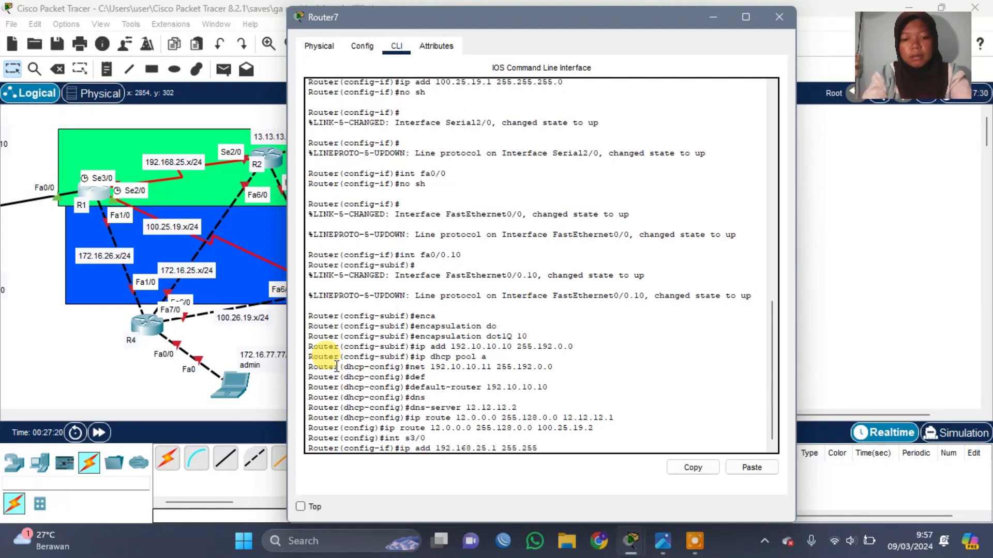
{"action": "type", "text": ".255.0"}
{"action": "key", "text": "Return"}
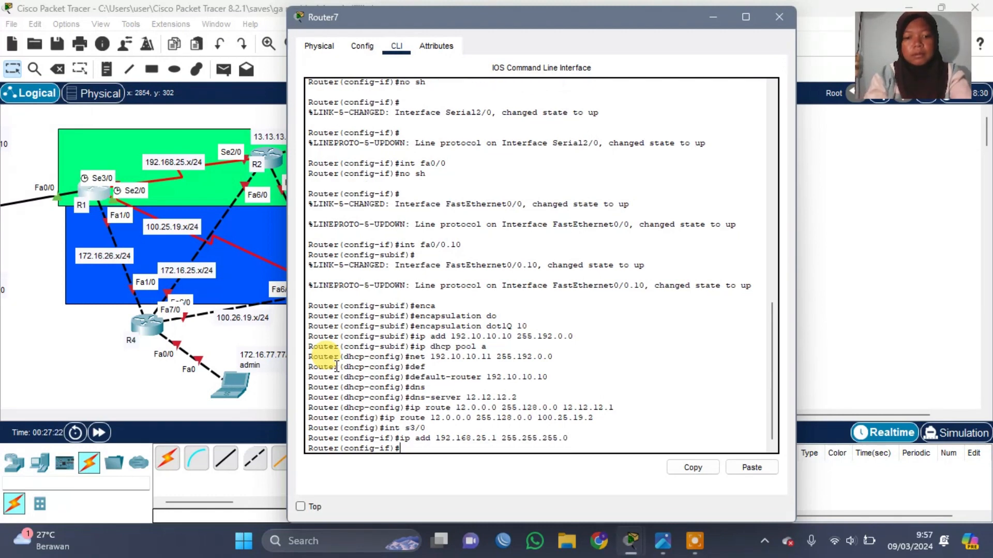
{"action": "type", "text": "no sh"}
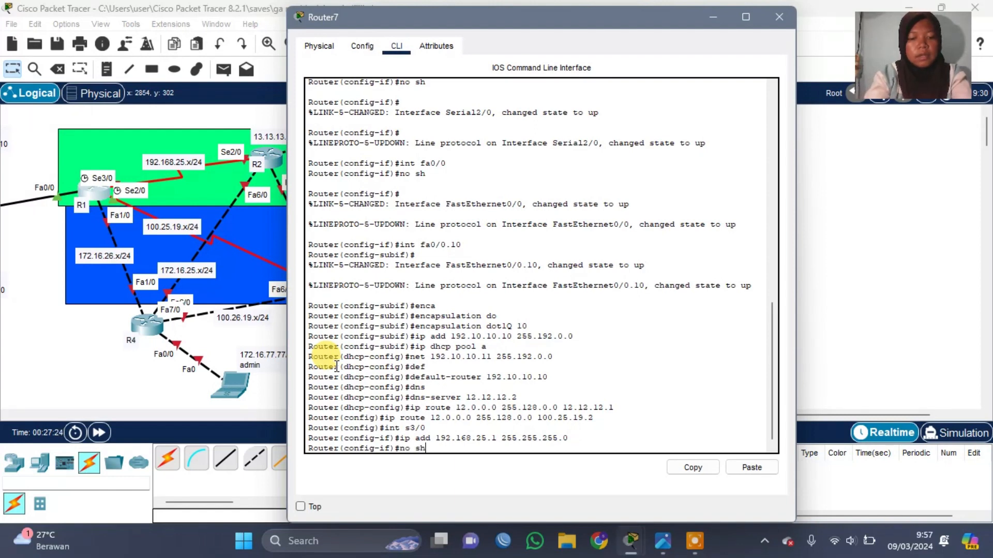
{"action": "key", "text": "Return"}
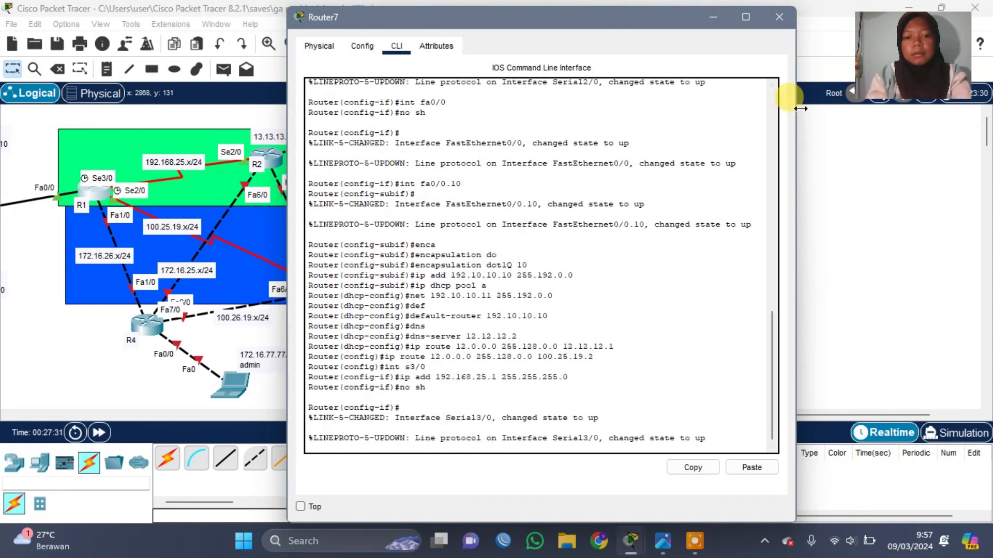
Close router R1's window and open the IP configuration of server S-1, which is connected to R2.
{"action": "left_click", "coordinate": [779, 17]}
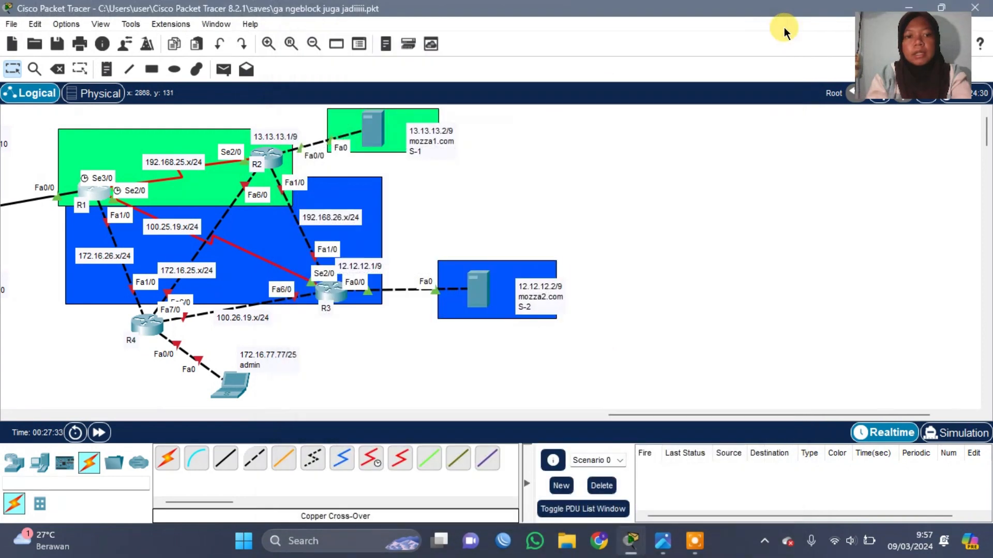
{"action": "scroll", "coordinate": [568, 160], "scroll_direction": "left", "scroll_amount": 5}
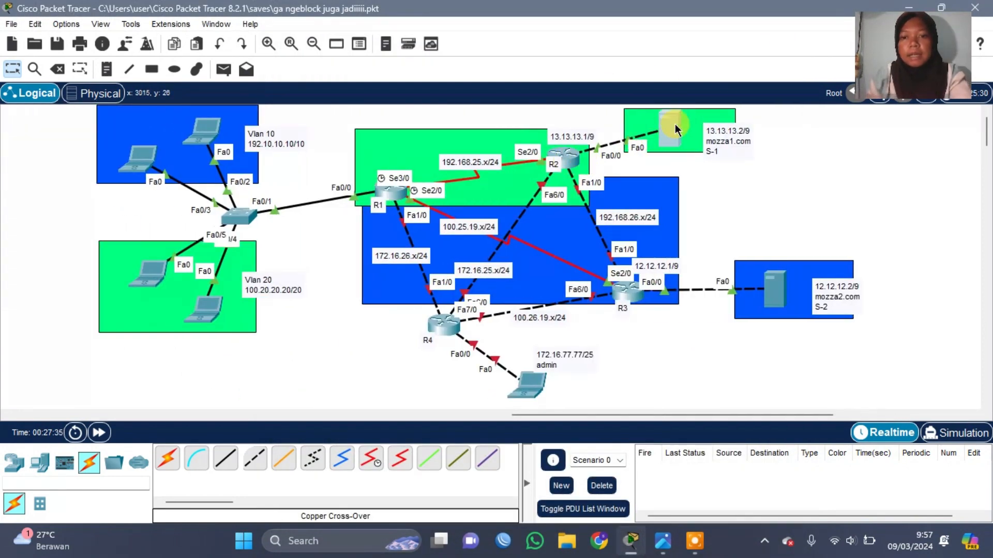
{"action": "left_click", "coordinate": [675, 124]}
{"action": "left_click", "coordinate": [454, 45]}
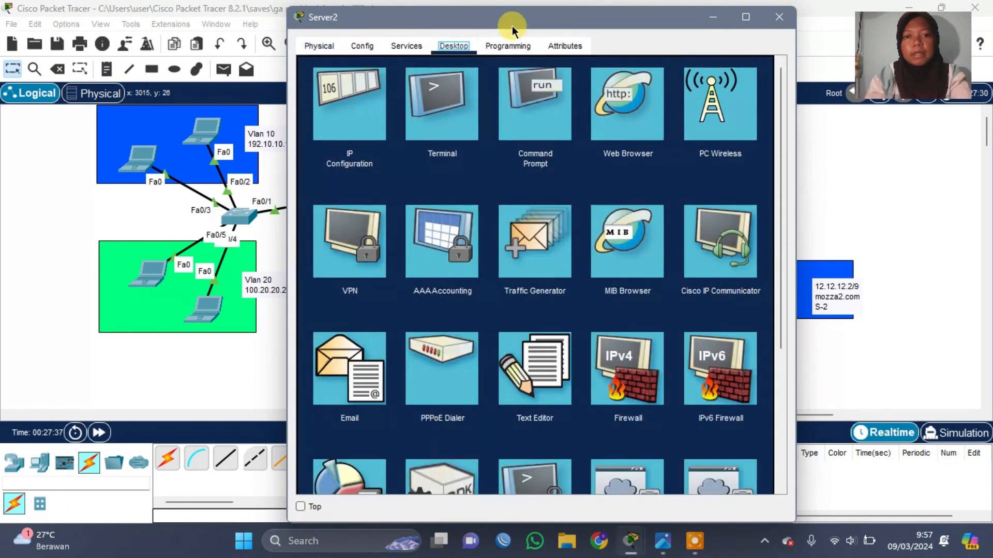
{"action": "left_click_drag", "start_coordinate": [512, 26], "coordinate": [365, 27]}
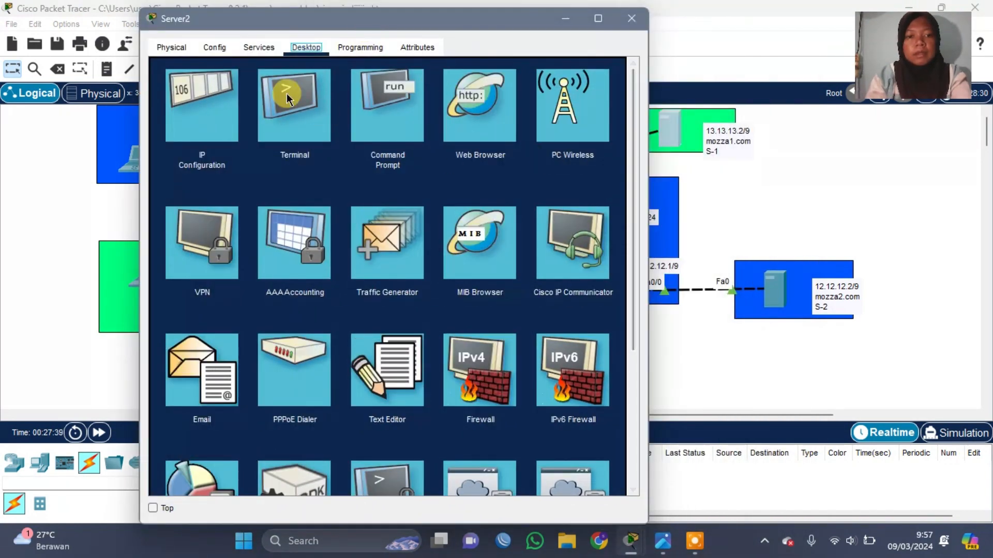
{"action": "left_click", "coordinate": [228, 108]}
Set server S-1's static IPv4 address to 13.13.13.2 with subnet mask 255.128.0.0.
{"action": "left_click", "coordinate": [393, 132]}
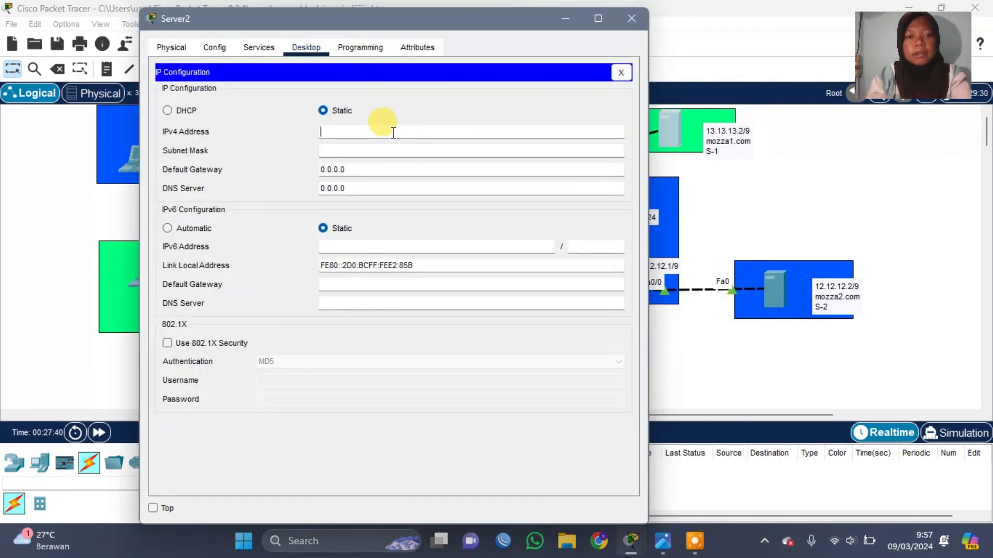
{"action": "type", "text": "1"}
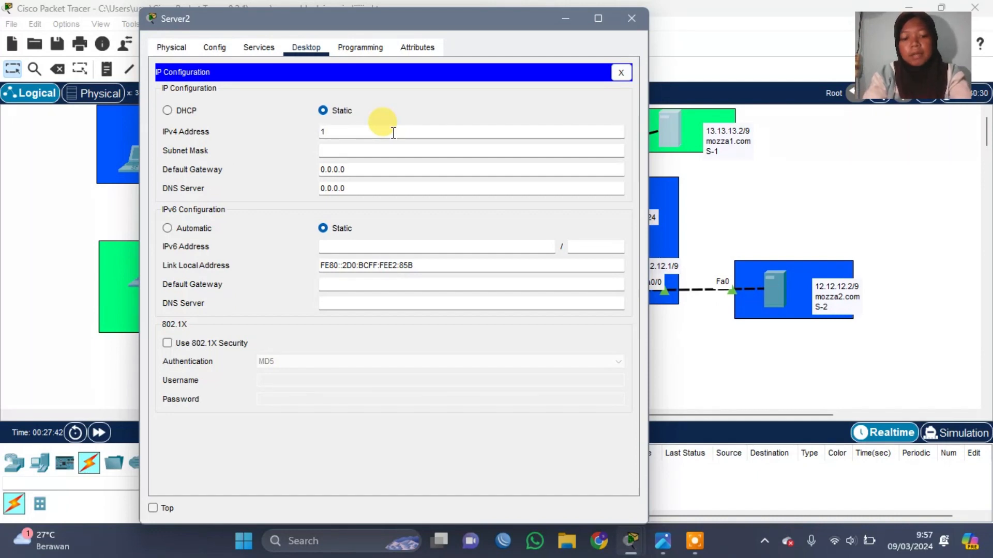
{"action": "type", "text": "3.13.13.2"}
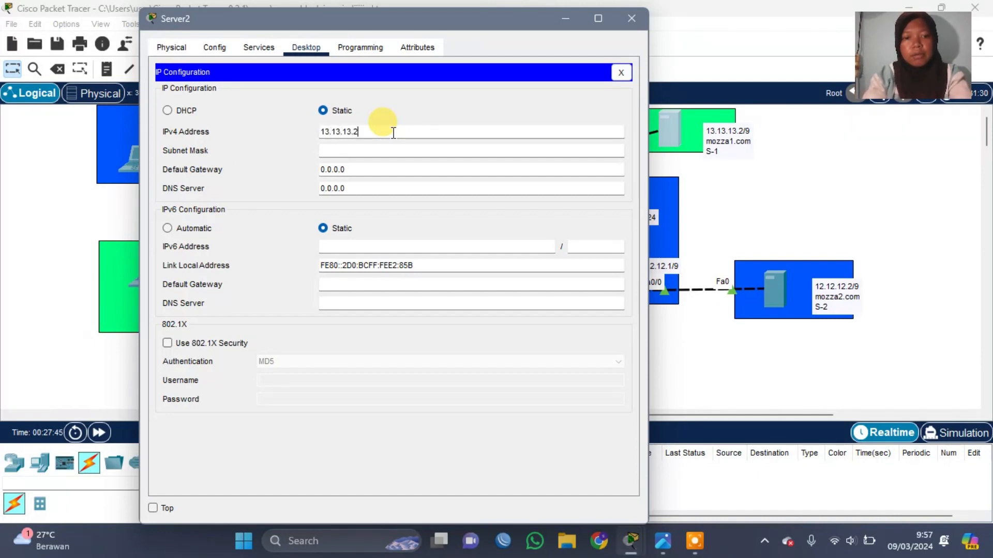
{"action": "left_click", "coordinate": [372, 151]}
{"action": "type", "text": "255.0.0.0"}
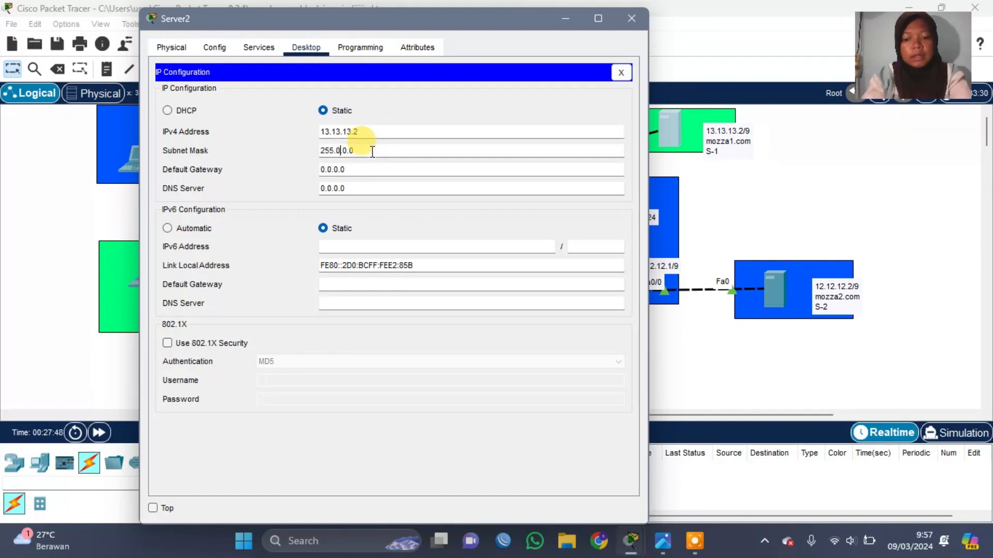
{"action": "key", "text": "BackSpace"}
{"action": "type", "text": "128"}
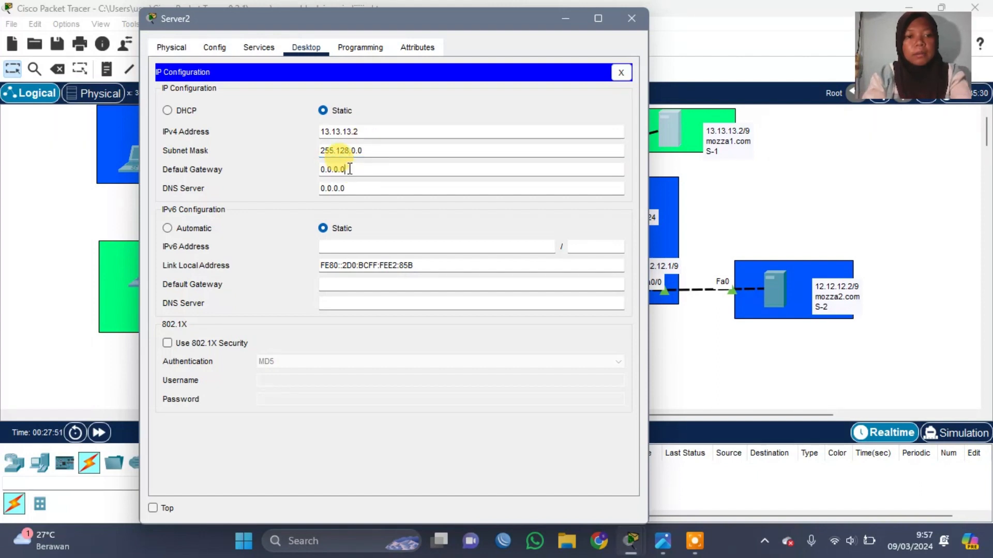
Set server S-1's default gateway to 13.13.13.1 and its DNS server to 13.13.13.2.
{"action": "key", "text": "Tab"}
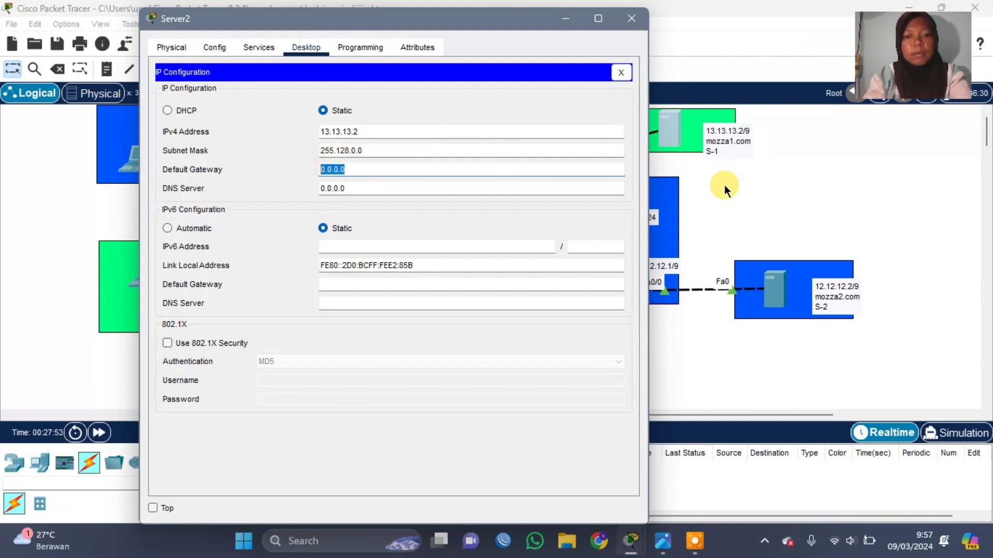
{"action": "scroll", "coordinate": [727, 187], "scroll_direction": "left", "scroll_amount": 5}
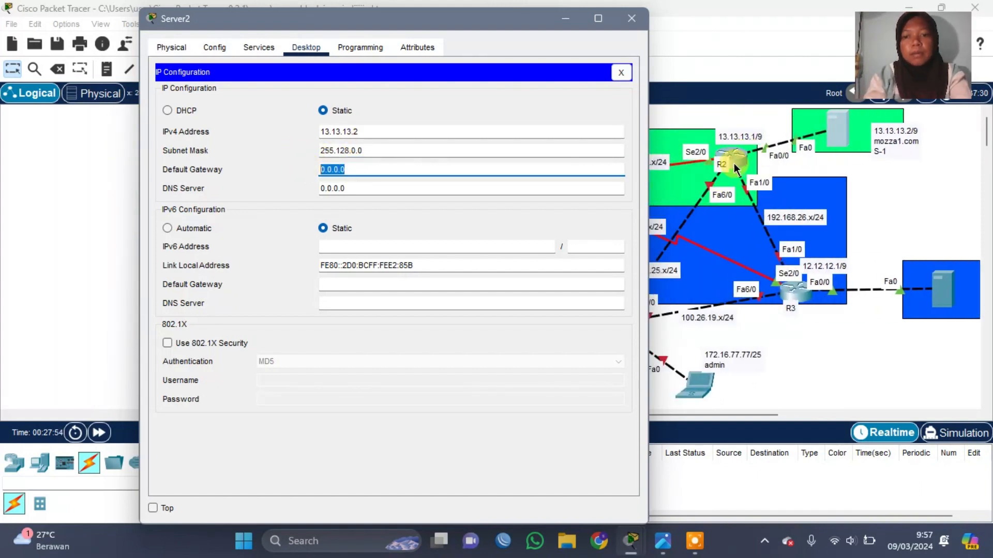
{"action": "type", "text": "13"}
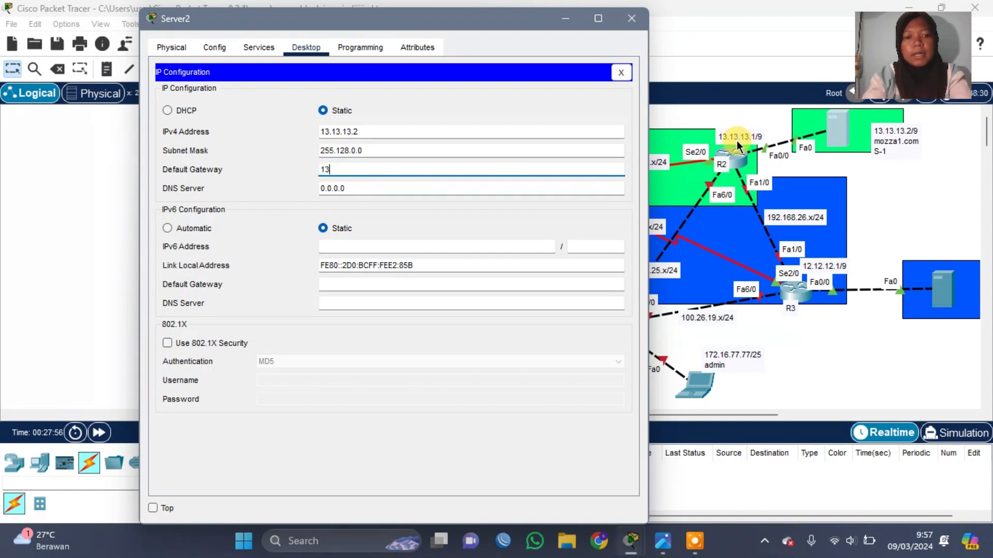
{"action": "type", "text": ".13.13.1"}
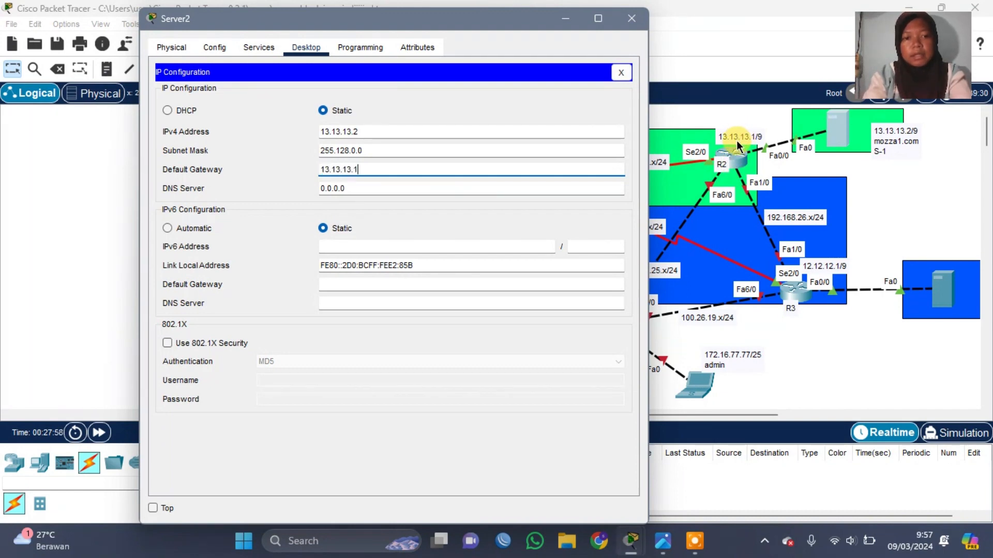
{"action": "key", "text": "Tab"}
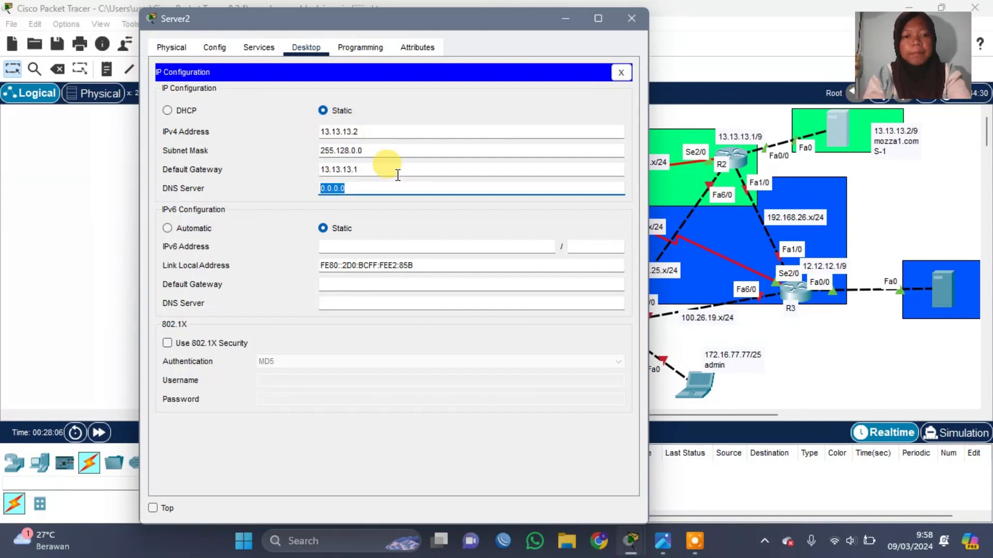
{"action": "type", "text": "13.13.13.2"}
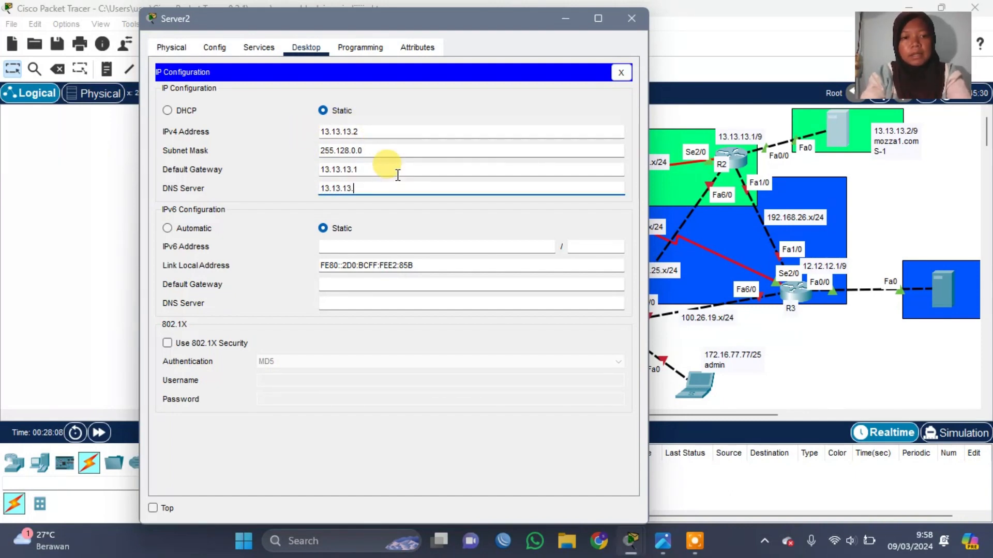
Edit index.html in server S-1's HTTP service, replacing the centered heading text with "SERVER 1".
{"action": "left_click", "coordinate": [253, 49]}
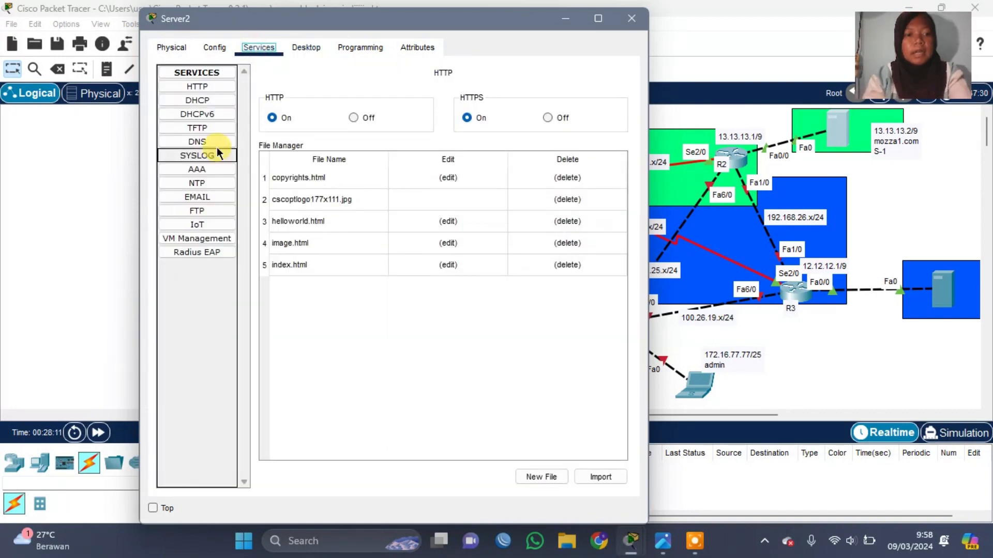
{"action": "left_click", "coordinate": [199, 88]}
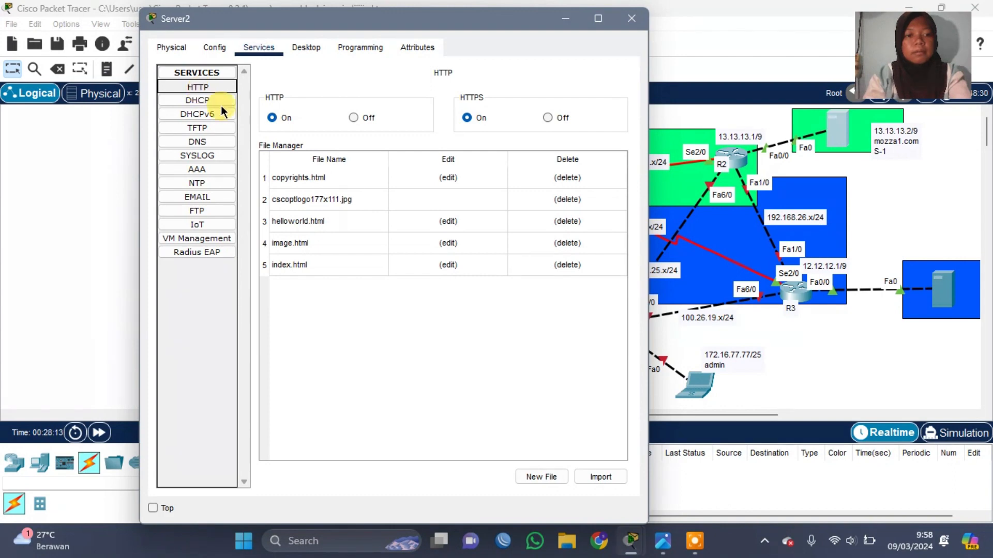
{"action": "left_click", "coordinate": [458, 267]}
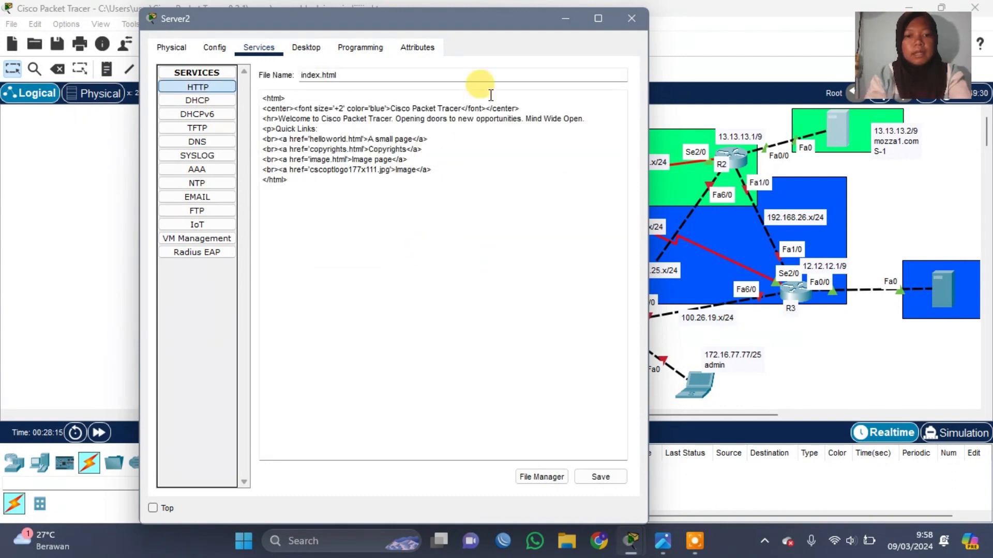
{"action": "left_click_drag", "start_coordinate": [460, 107], "coordinate": [392, 110]}
{"action": "type", "text": "SERV"}
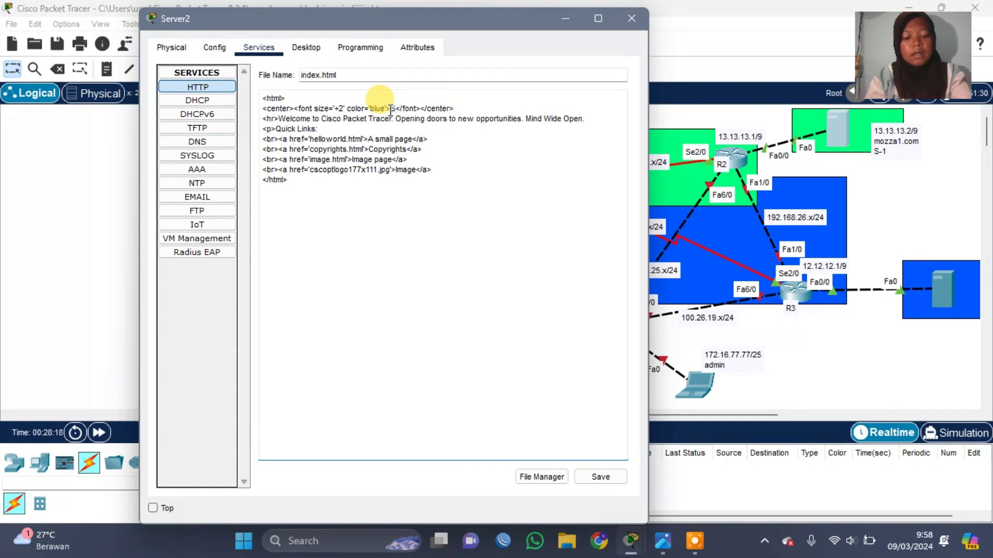
{"action": "type", "text": "1"}
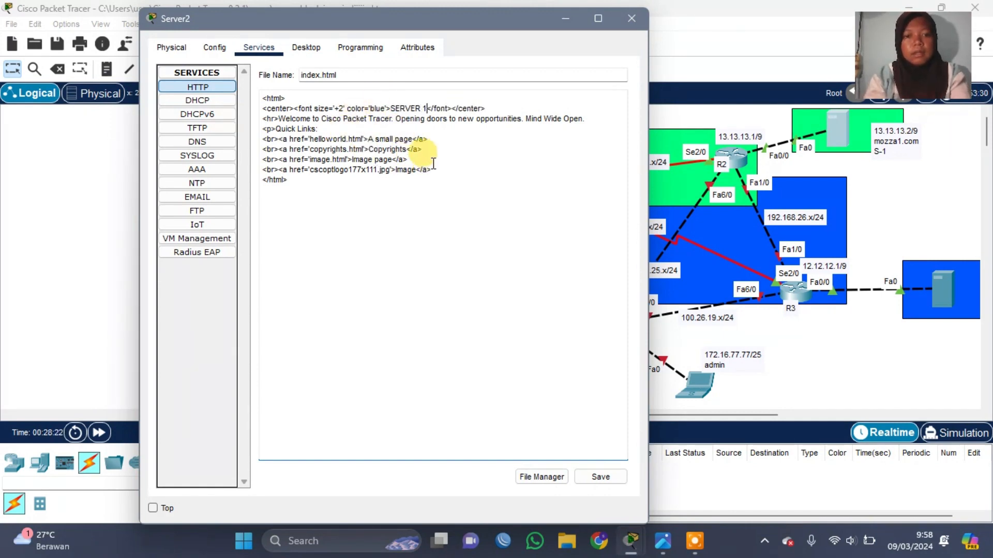
Set the heading's font size to +5 in index.html and save the page, overwriting the existing file.
{"action": "left_click", "coordinate": [343, 109]}
{"action": "key", "text": "BackSpace"}
{"action": "type", "text": "5"}
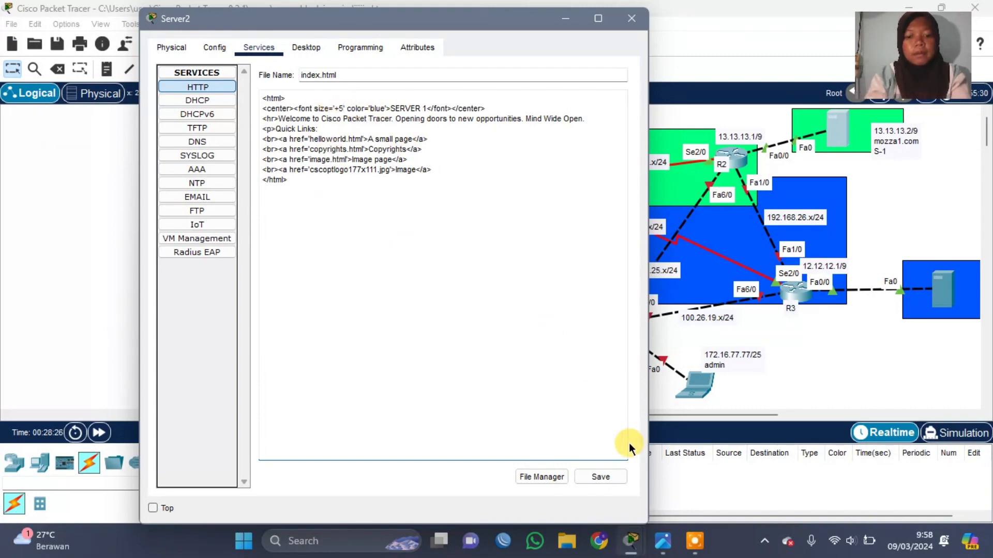
{"action": "left_click", "coordinate": [607, 472]}
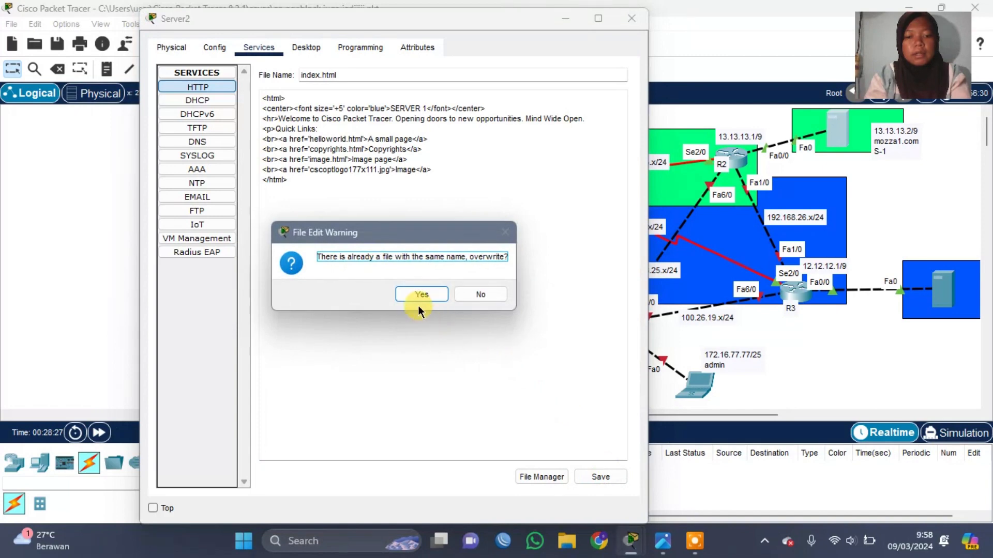
{"action": "left_click", "coordinate": [417, 294]}
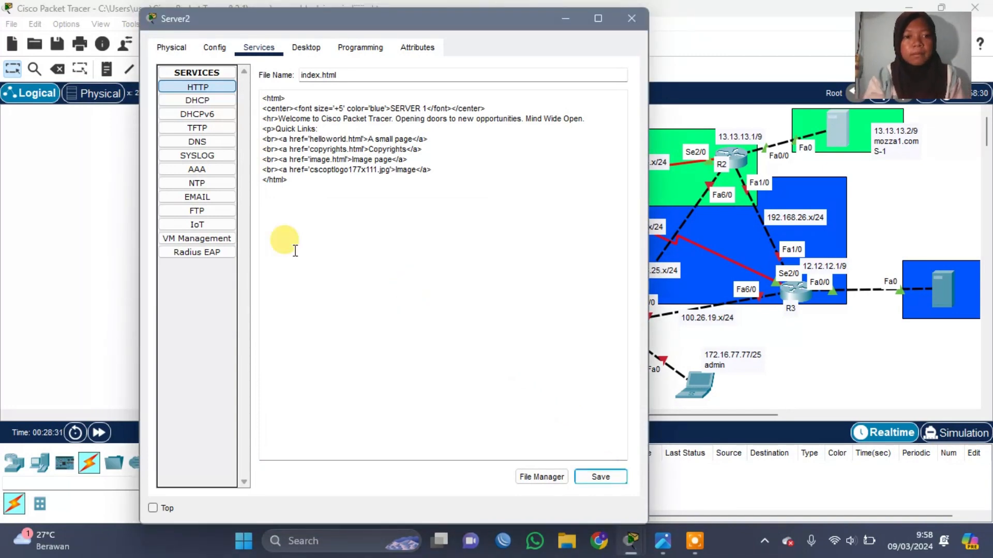
Turn on server S-1's DNS service and enter mozza.1 as the name of a new A record.
{"action": "left_click", "coordinate": [208, 145]}
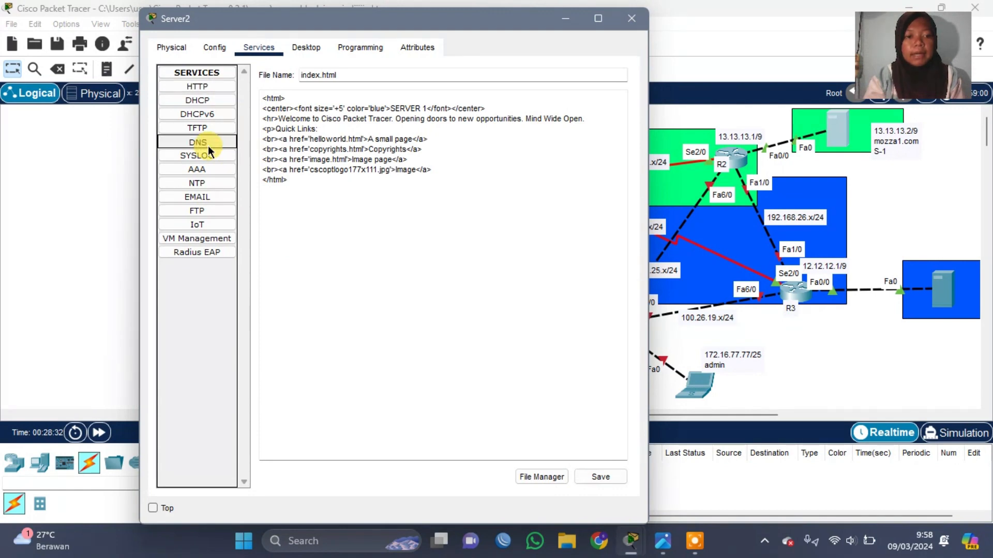
{"action": "left_click", "coordinate": [389, 99]}
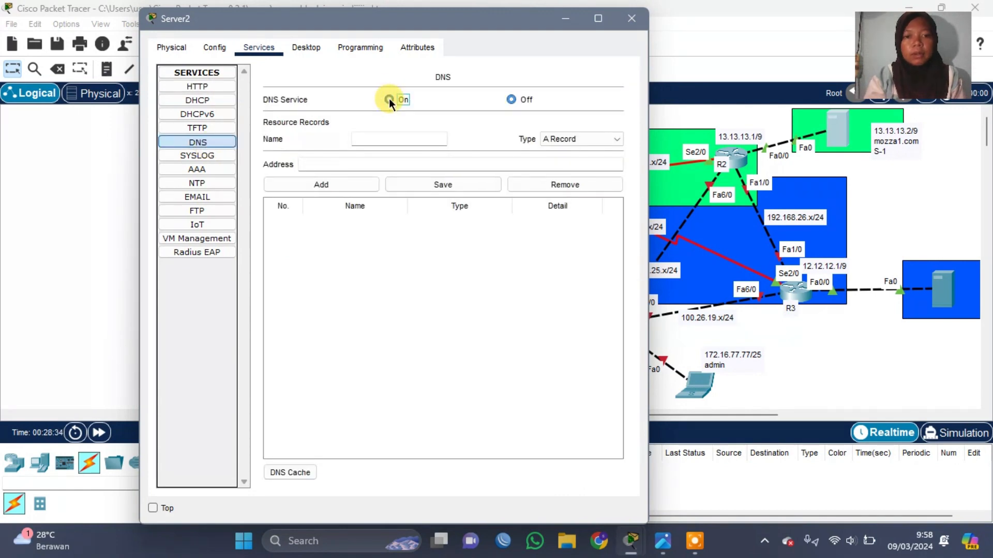
{"action": "left_click", "coordinate": [388, 137]}
{"action": "type", "text": "m"}
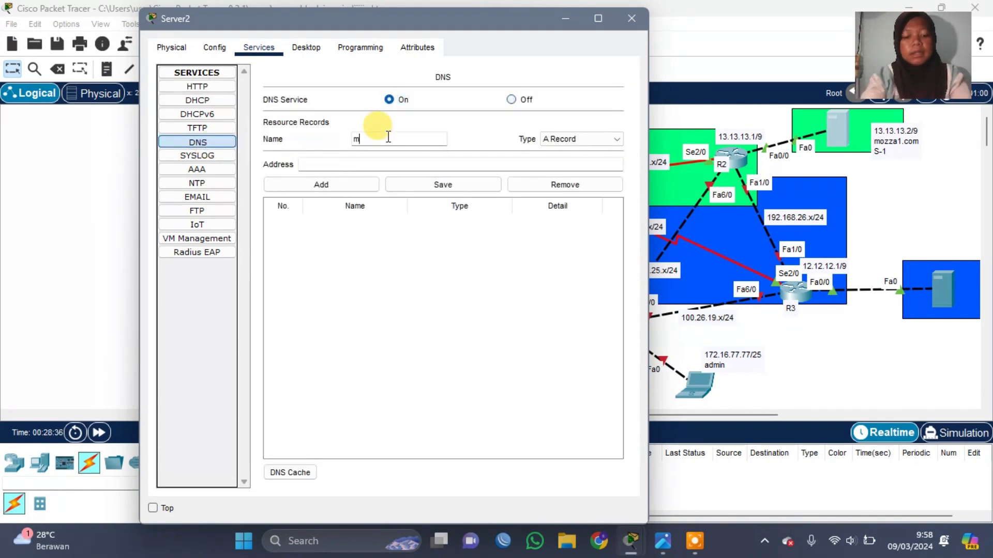
{"action": "type", "text": "ozza1"}
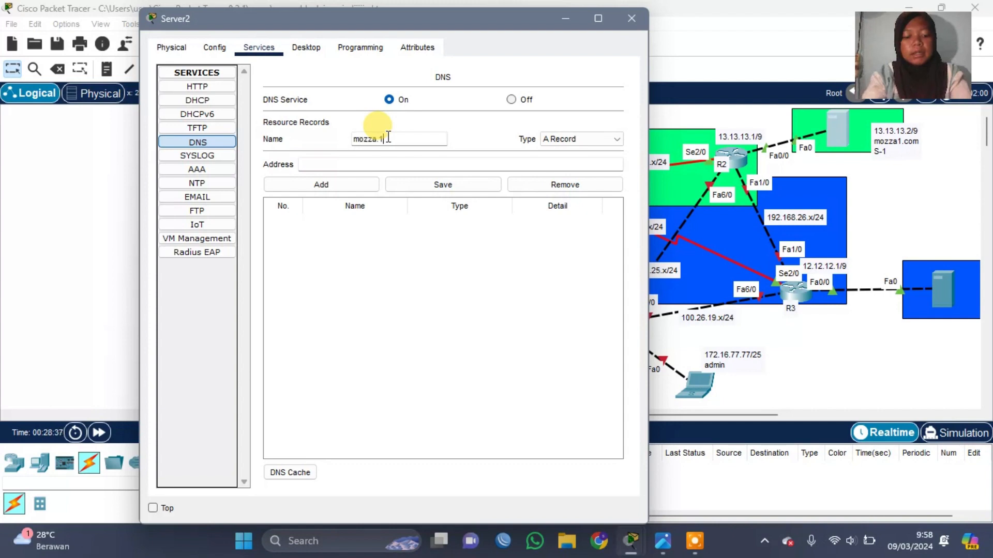
Add a DNS A record on the server that maps mozza1.com to 13.13.13.2.
{"action": "type", "text": ".com"}
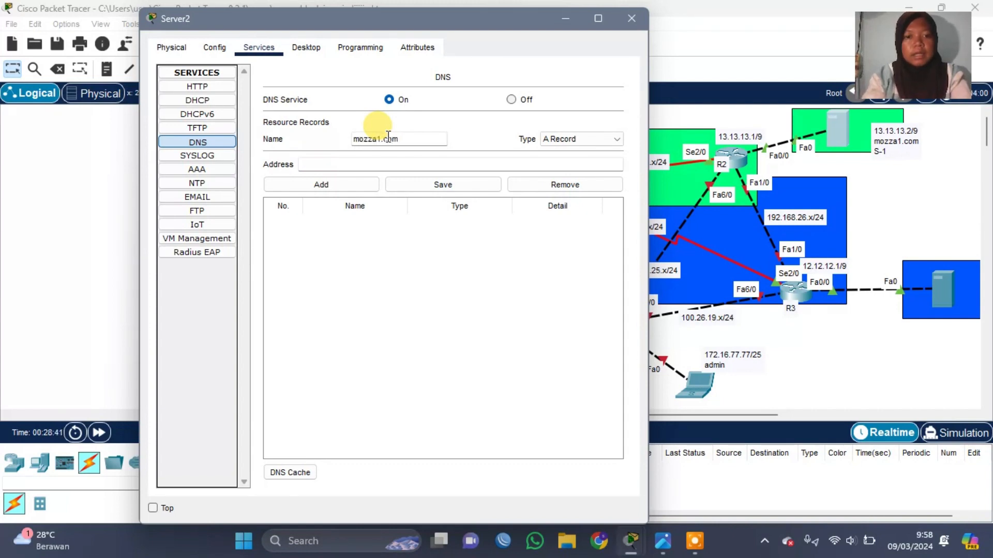
{"action": "left_click", "coordinate": [418, 164]}
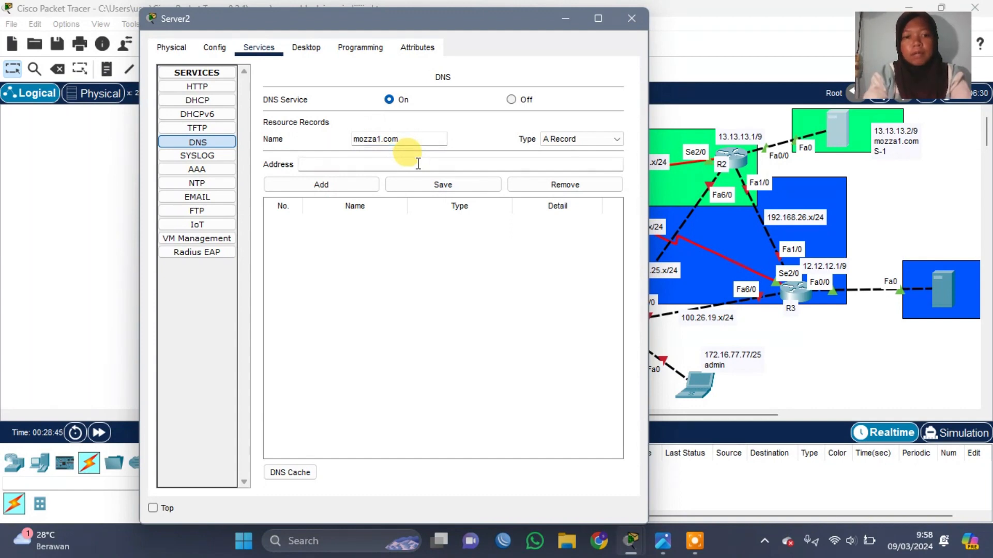
{"action": "type", "text": "13."}
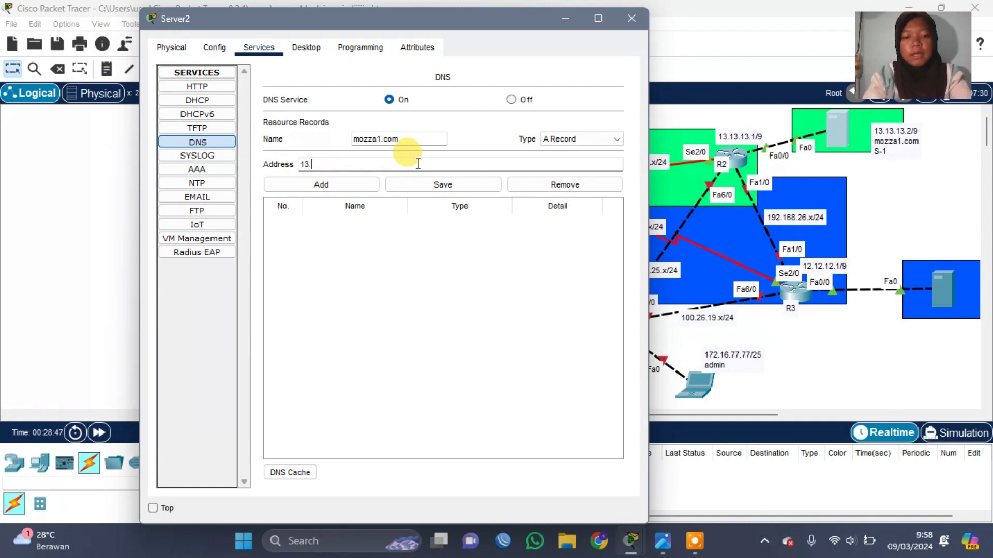
{"action": "type", "text": "13."}
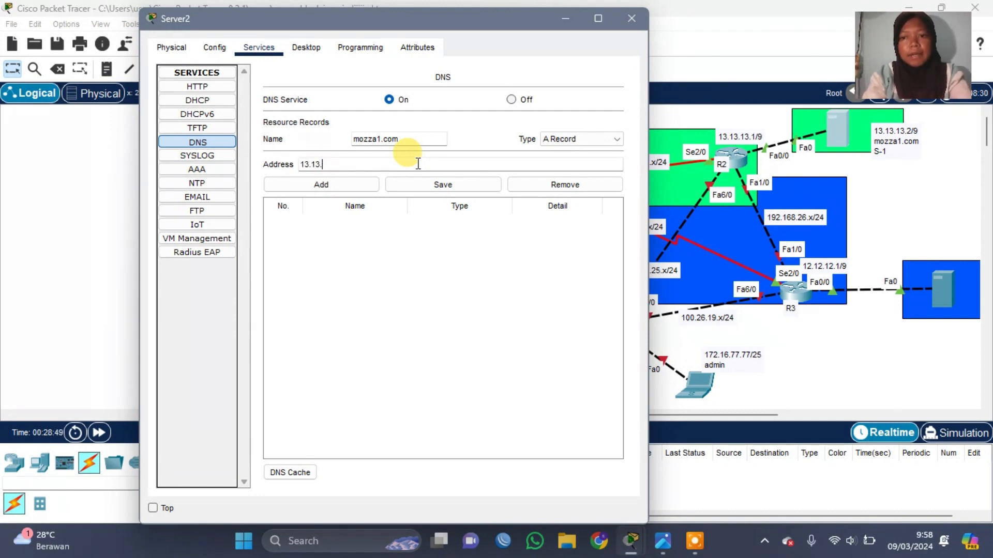
{"action": "type", "text": "13.2"}
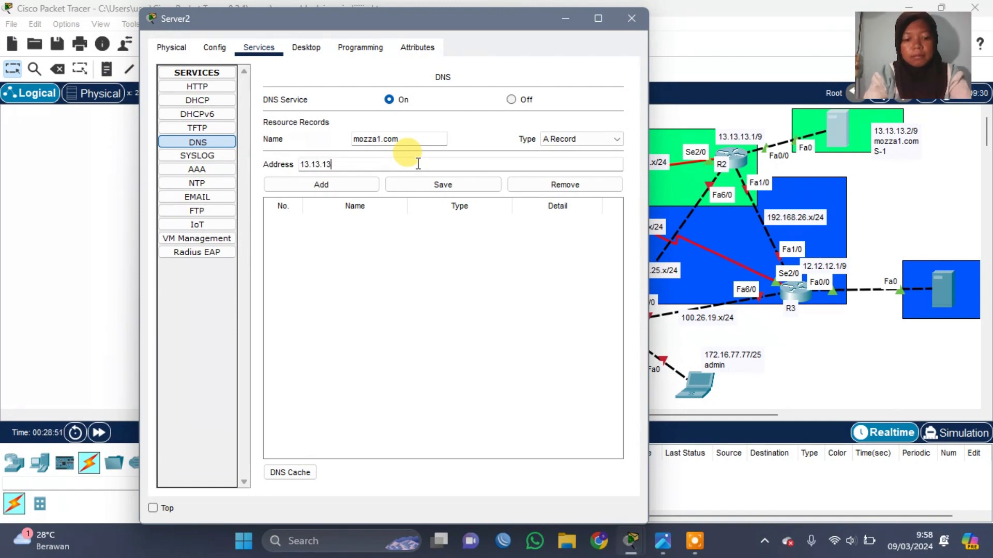
{"action": "left_click", "coordinate": [326, 188]}
Add a second DNS A record mapping mozza2.com to 12.12.12.2 and close the server's configuration window.
{"action": "left_click", "coordinate": [398, 138]}
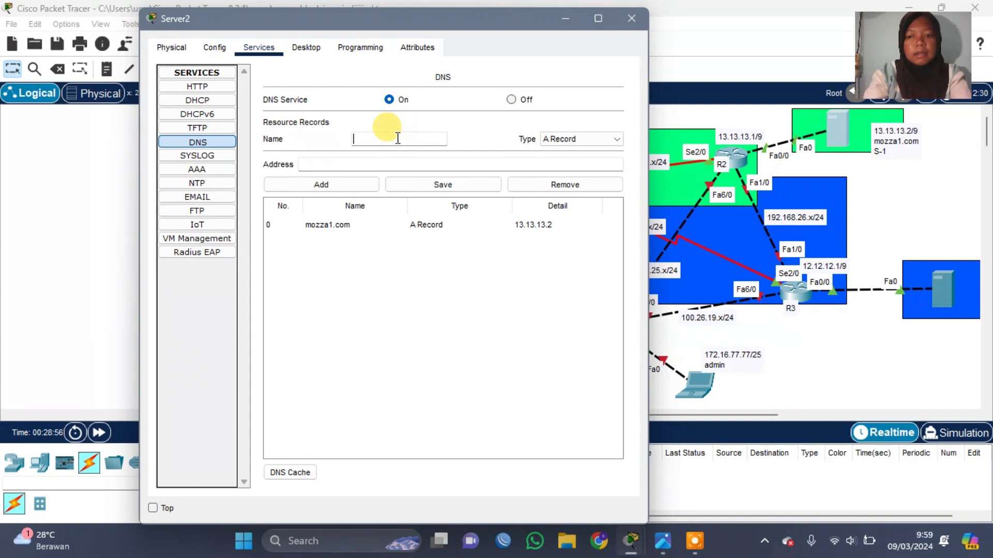
{"action": "type", "text": "mozza"}
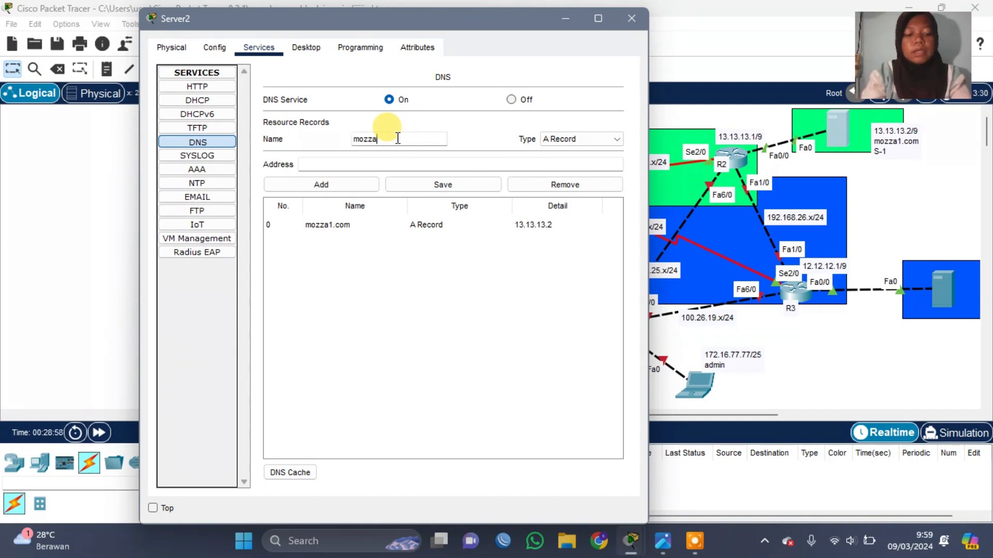
{"action": "type", "text": "2.com"}
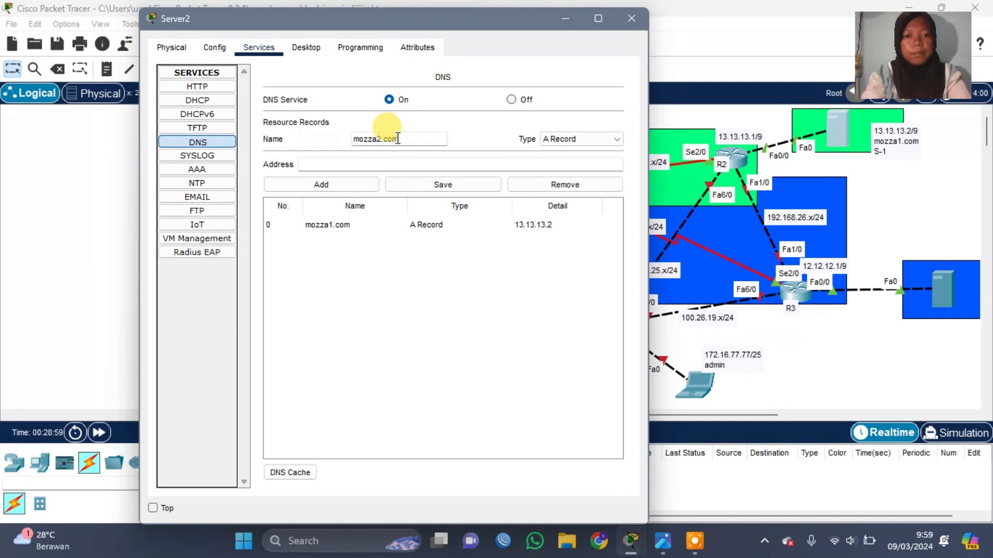
{"action": "left_click", "coordinate": [385, 166]}
{"action": "scroll", "coordinate": [734, 290], "scroll_direction": "right", "scroll_amount": 5}
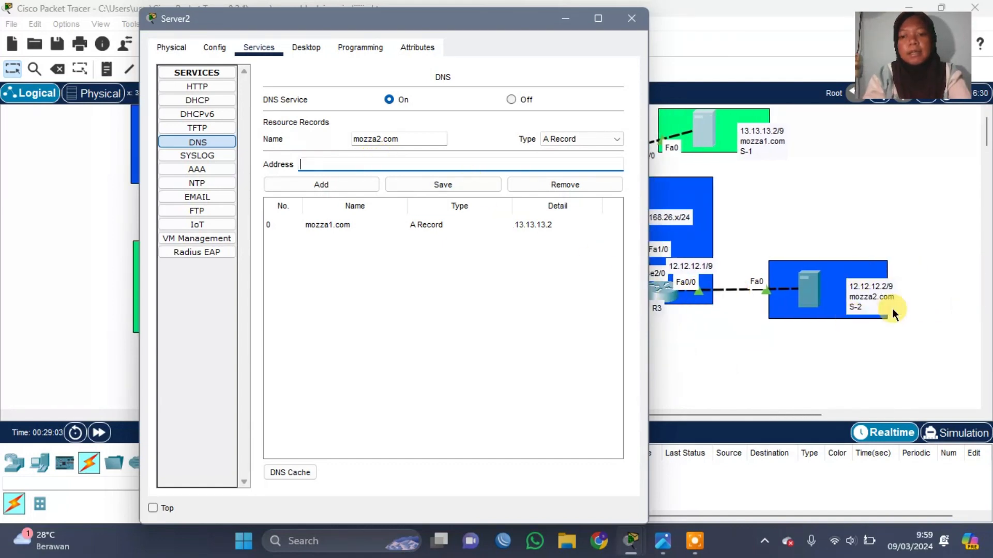
{"action": "type", "text": "12.12.12.2"}
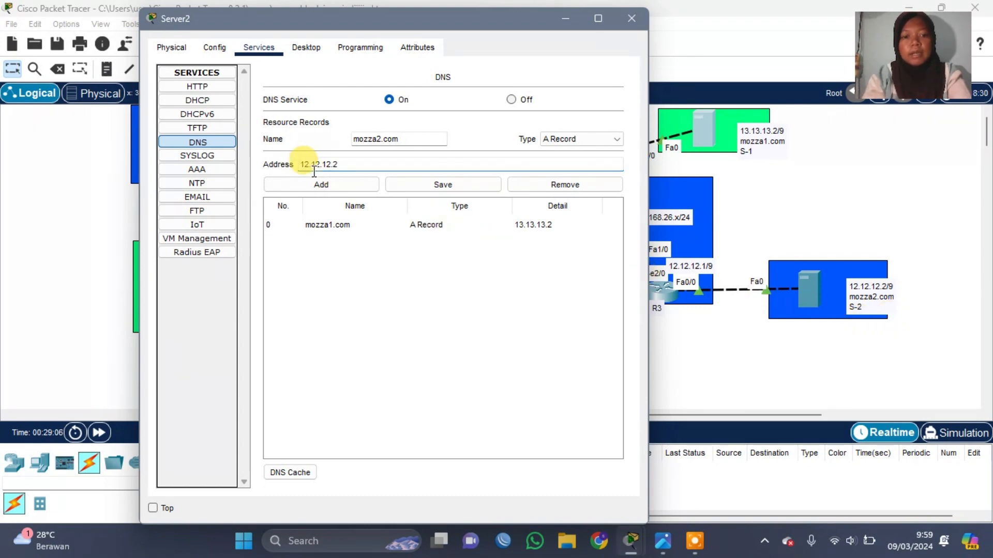
{"action": "left_click", "coordinate": [321, 191]}
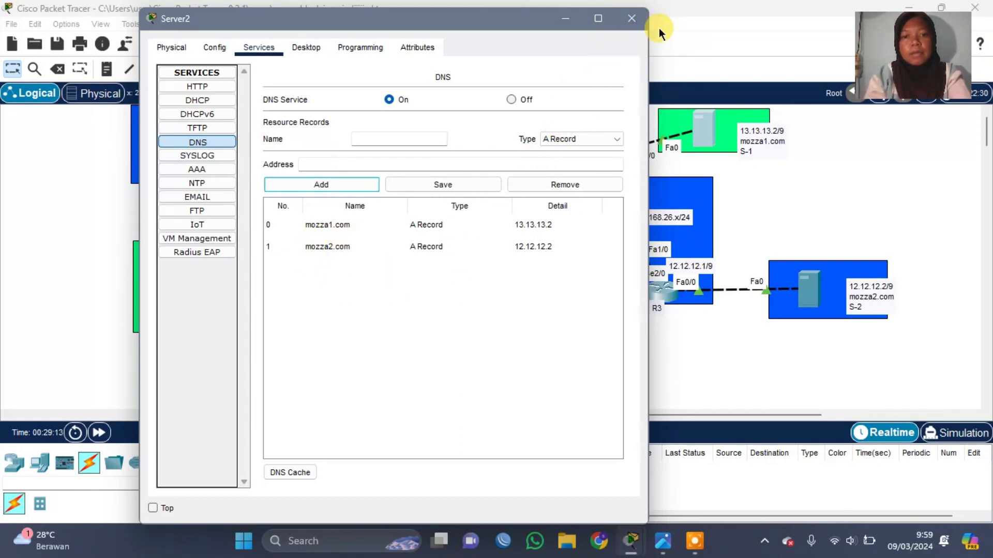
{"action": "left_click", "coordinate": [636, 20]}
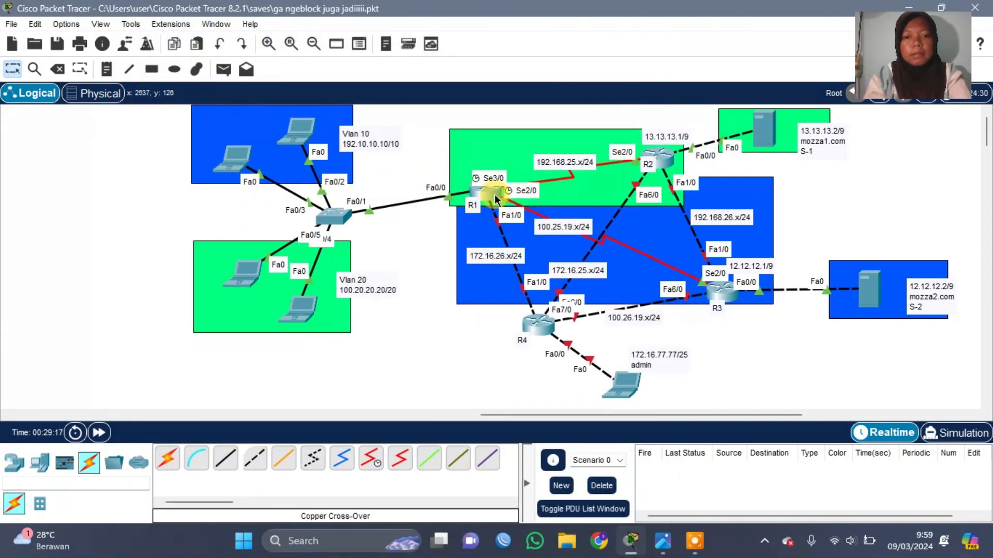
Switch the IPv4 configuration of the lower Vlan 20 laptop to DHCP and close its window.
{"action": "left_click", "coordinate": [310, 312]}
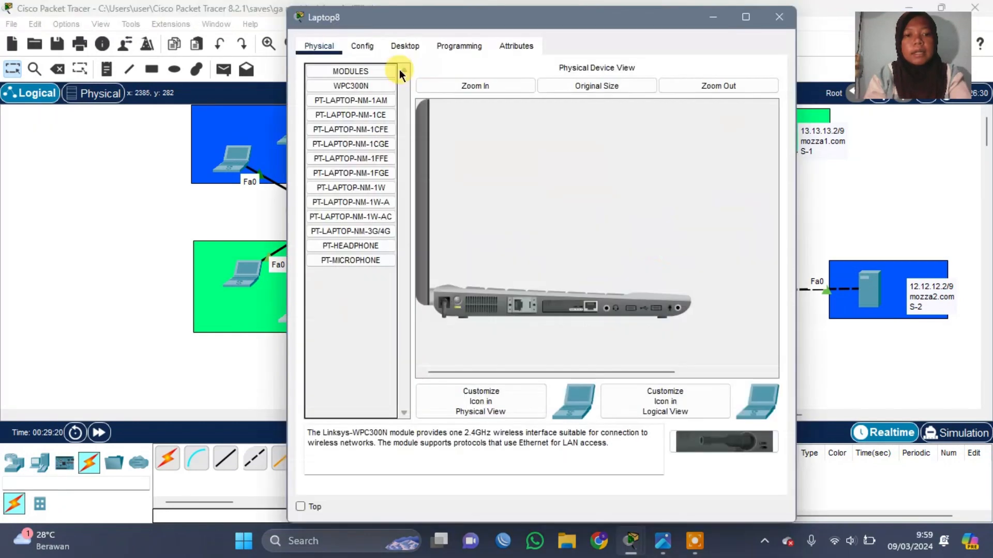
{"action": "left_click", "coordinate": [394, 48]}
{"action": "left_click", "coordinate": [346, 109]}
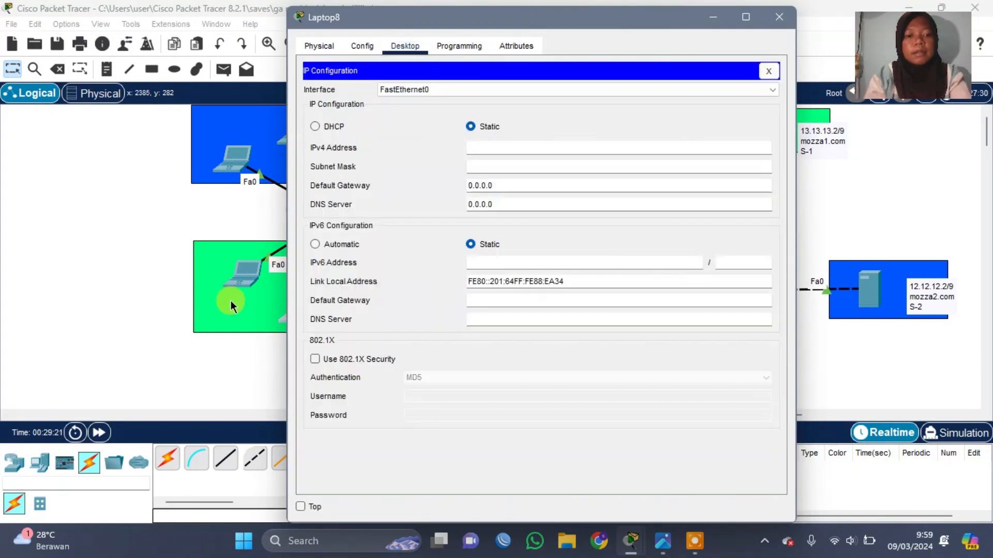
{"action": "left_click", "coordinate": [335, 129]}
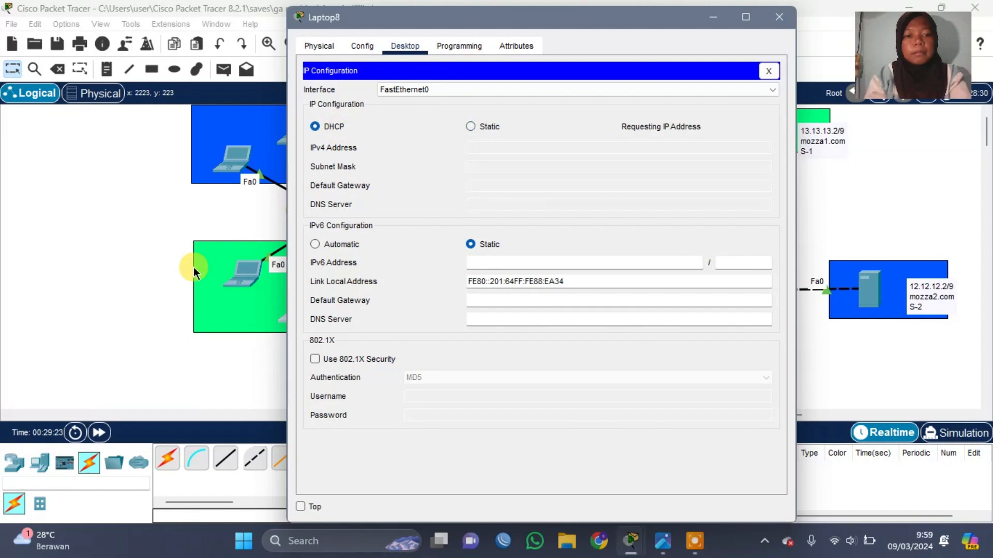
{"action": "scroll", "coordinate": [193, 267], "scroll_direction": "right", "scroll_amount": 3}
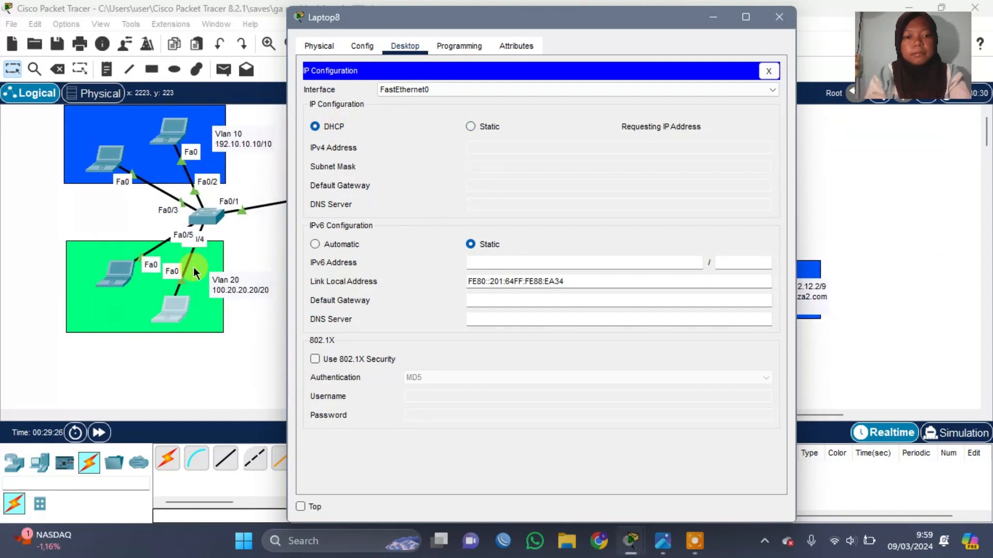
{"action": "left_click", "coordinate": [784, 17]}
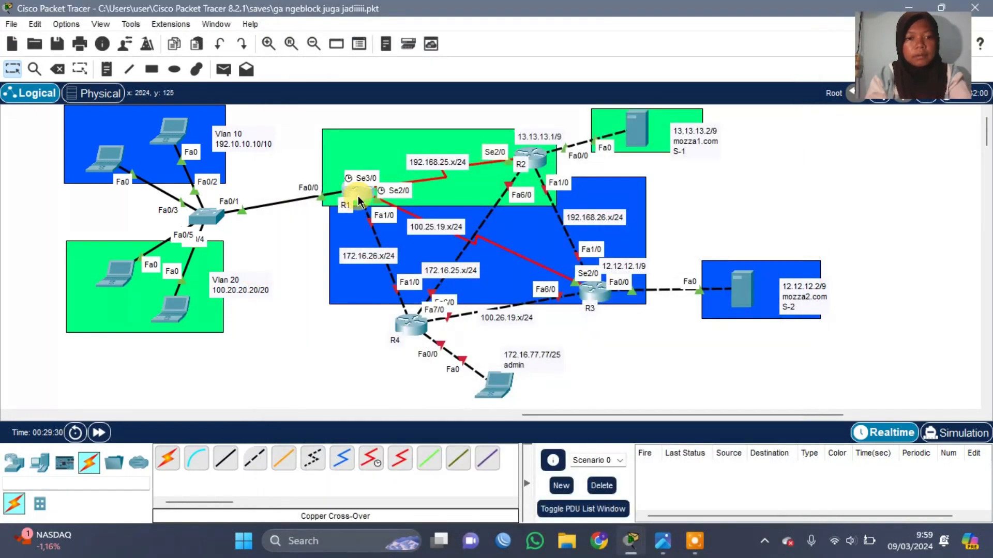
In router R1's command line, enter configuration of subinterface fa0/0.20 for Vlan 20.
{"action": "left_click", "coordinate": [358, 196]}
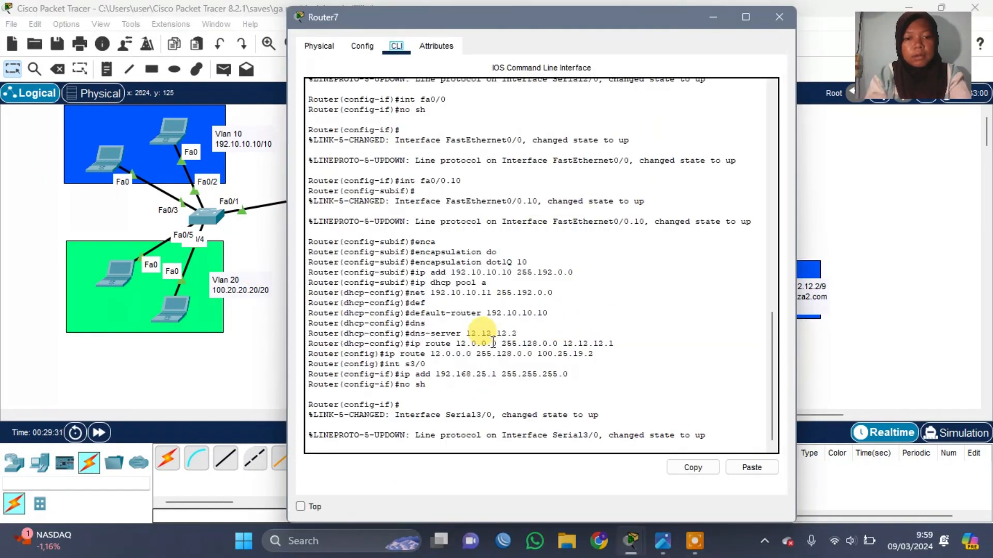
{"action": "left_click", "coordinate": [430, 450]}
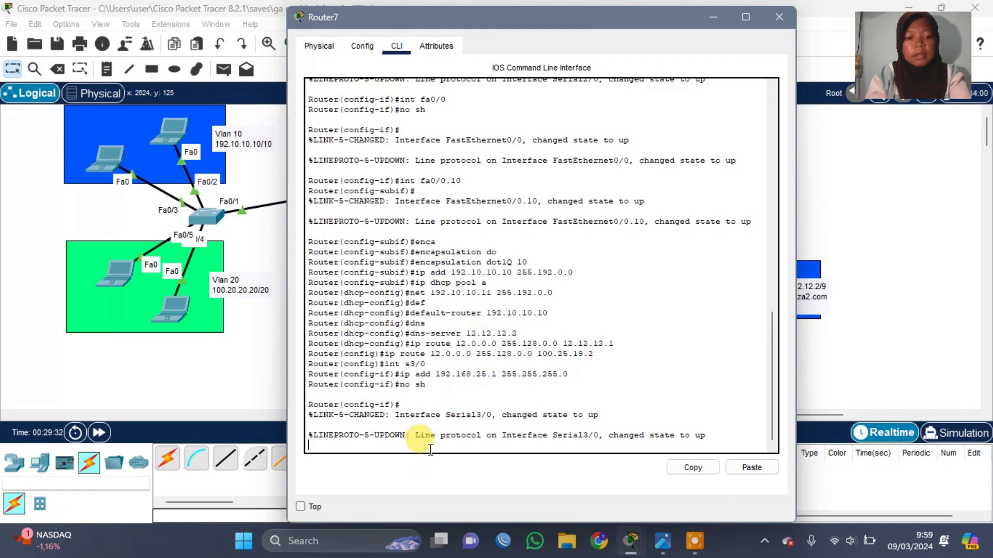
{"action": "key", "text": "Return"}
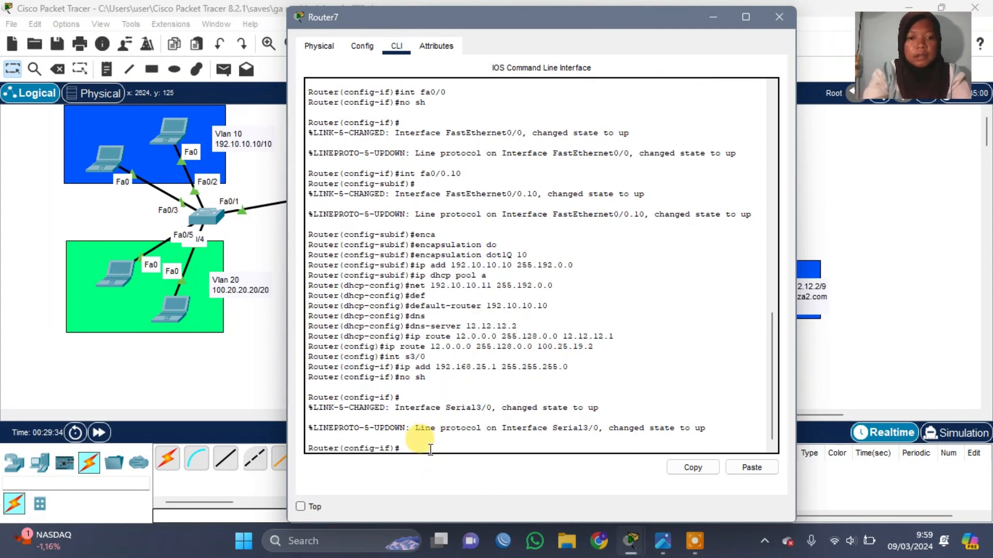
{"action": "type", "text": "int fa"}
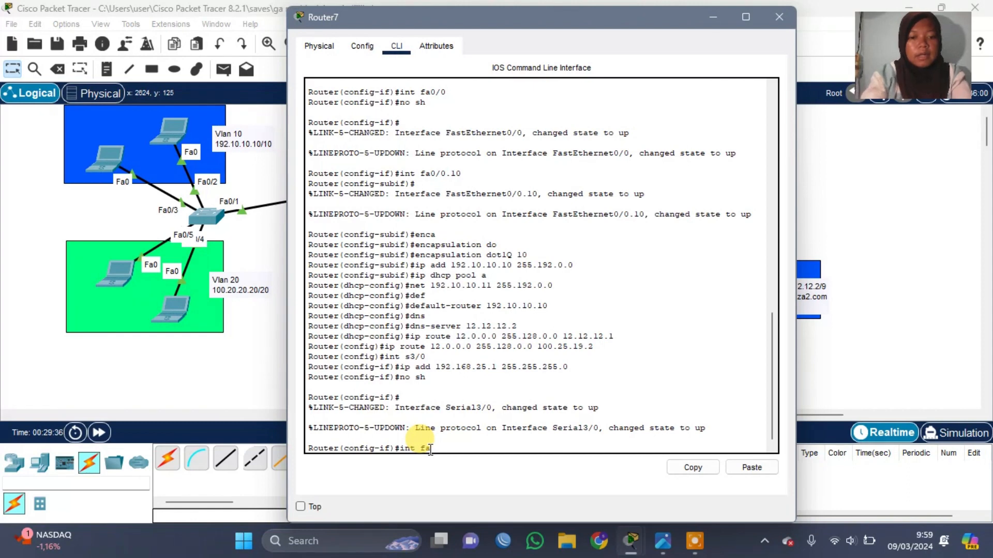
{"action": "type", "text": "0/0"}
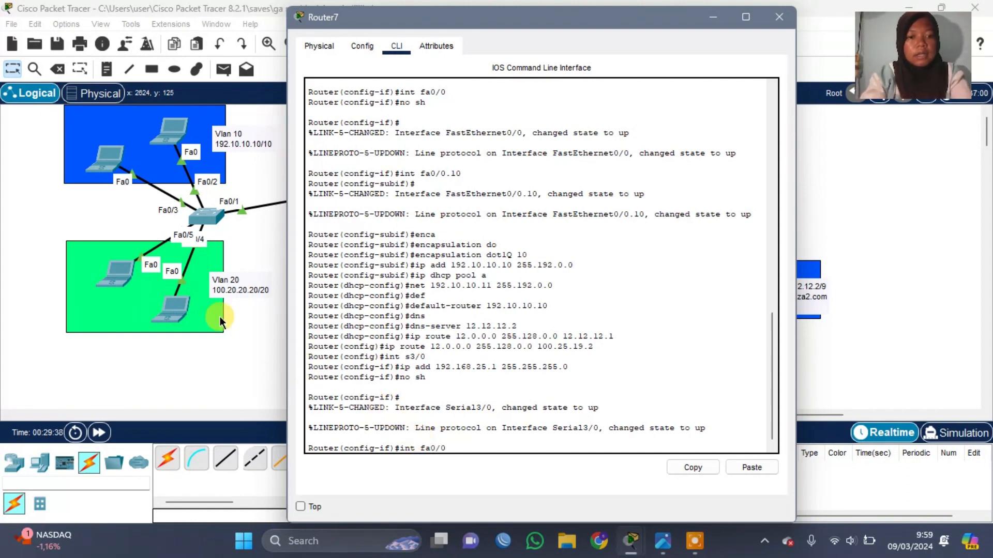
{"action": "scroll", "coordinate": [212, 314], "scroll_direction": "right", "scroll_amount": 5}
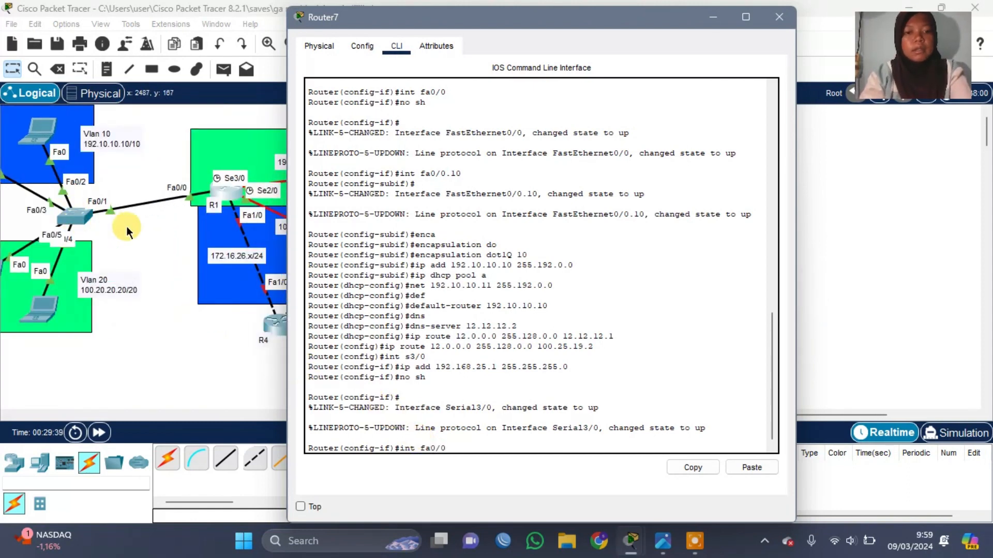
{"action": "type", "text": ".20"}
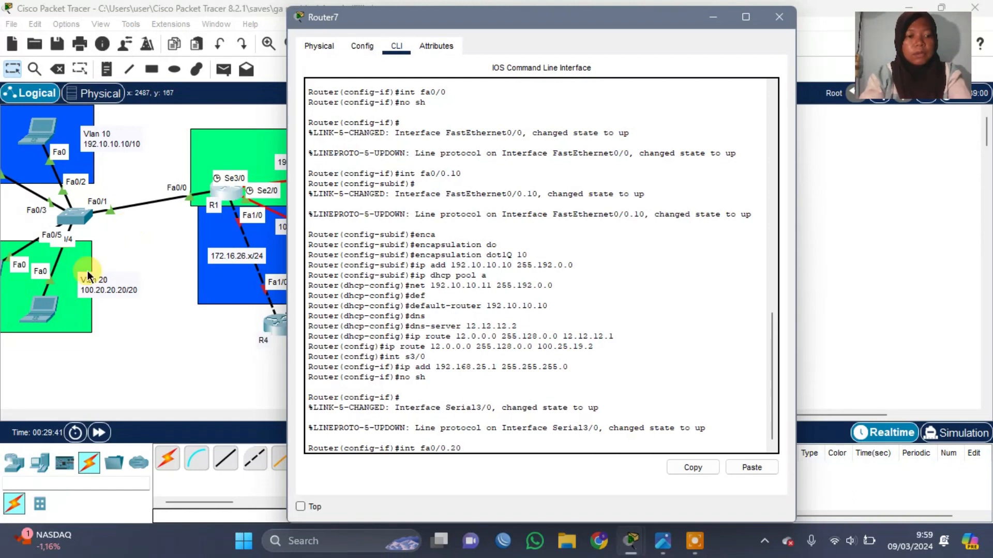
{"action": "key", "text": "Return"}
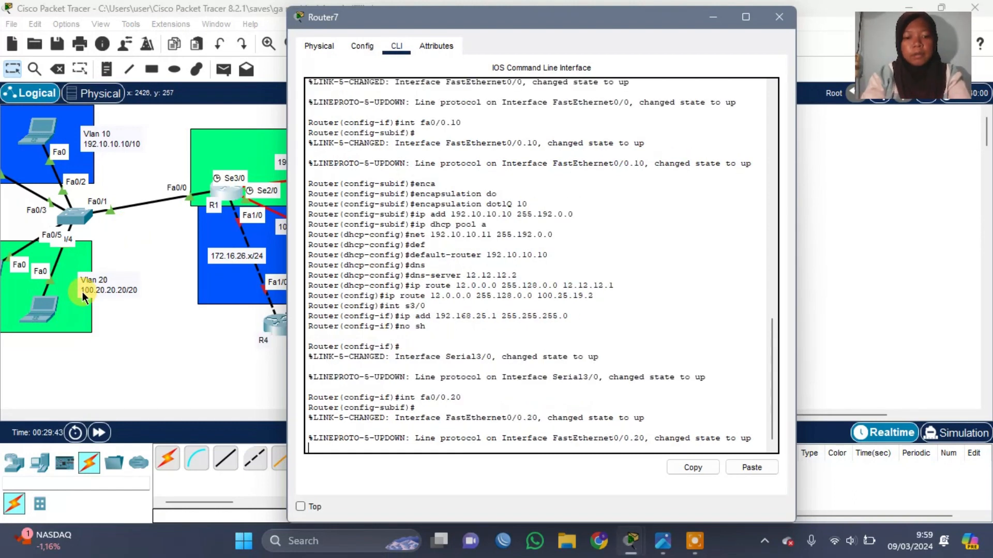
Set dot1Q encapsulation with VLAN ID 20 on R1's fa0/0.20 subinterface.
{"action": "type", "text": "em"}
{"action": "key", "text": "BackSpace"}
{"action": "type", "text": "nc"}
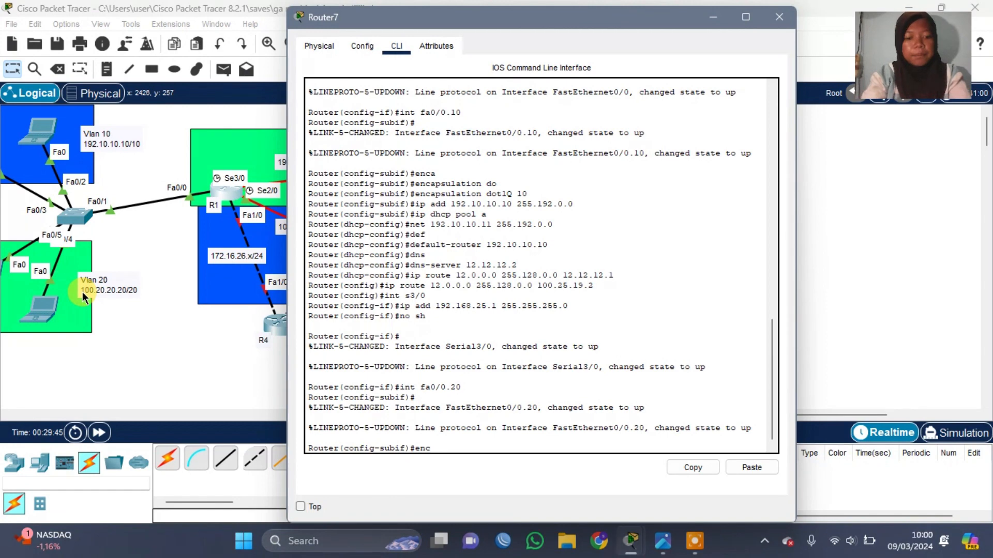
{"action": "key", "text": "Tab"}
{"action": "type", "text": "do"}
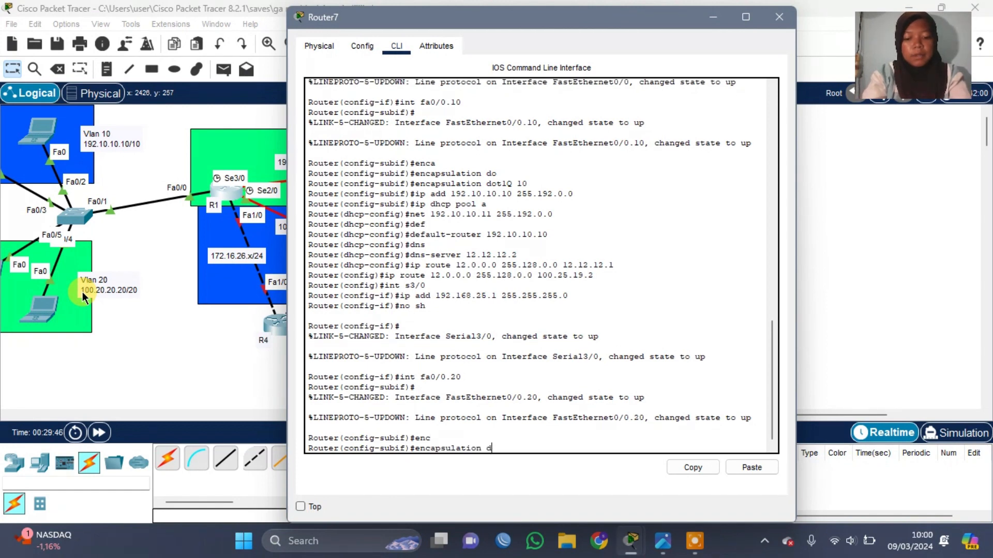
{"action": "key", "text": "Tab"}
{"action": "type", "text": "20"}
{"action": "key", "text": "Return"}
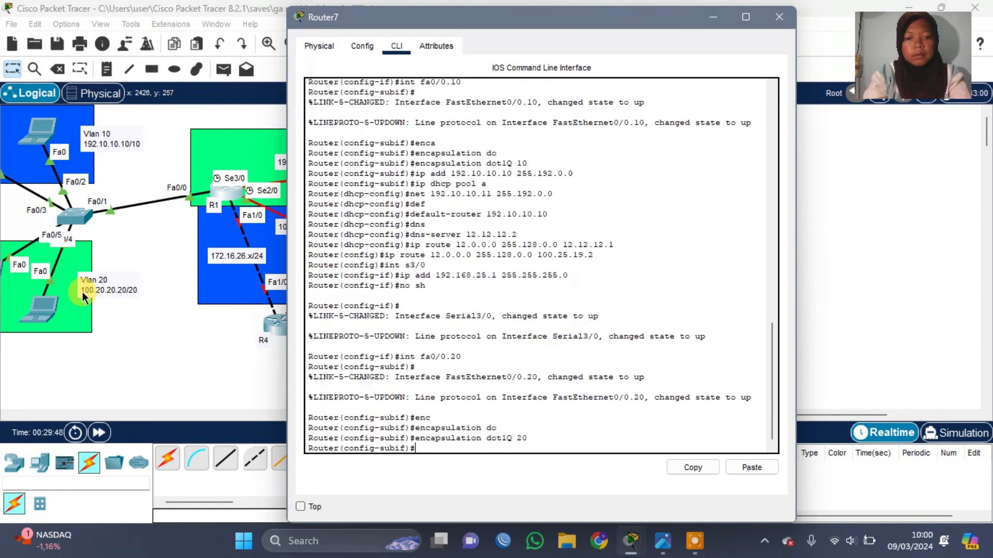
Assign 100.20.20.20 with mask 255.255.240.0 to R1's fa0/0.20 subinterface, checking the /20 mask in the subnet table image.
{"action": "type", "text": "ip add "}
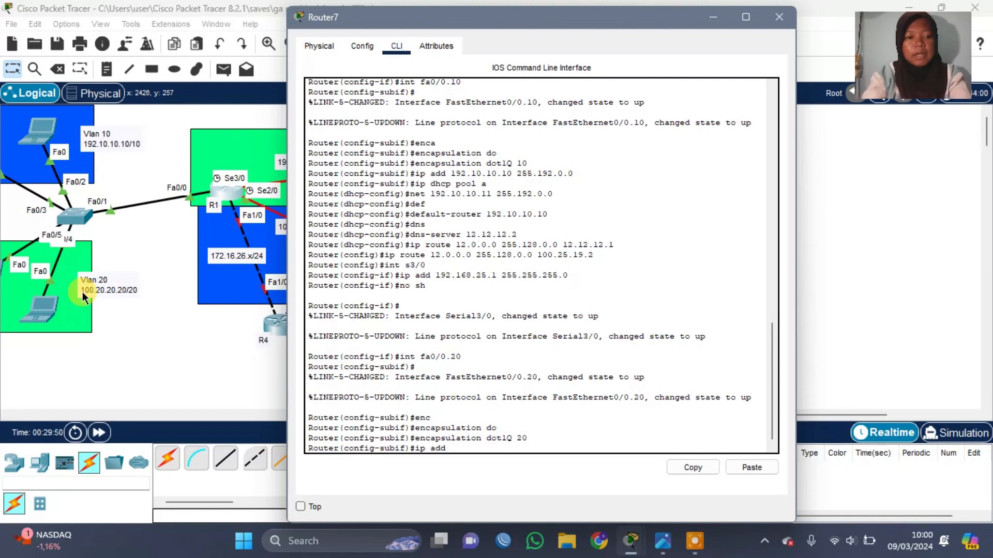
{"action": "type", "text": "10"}
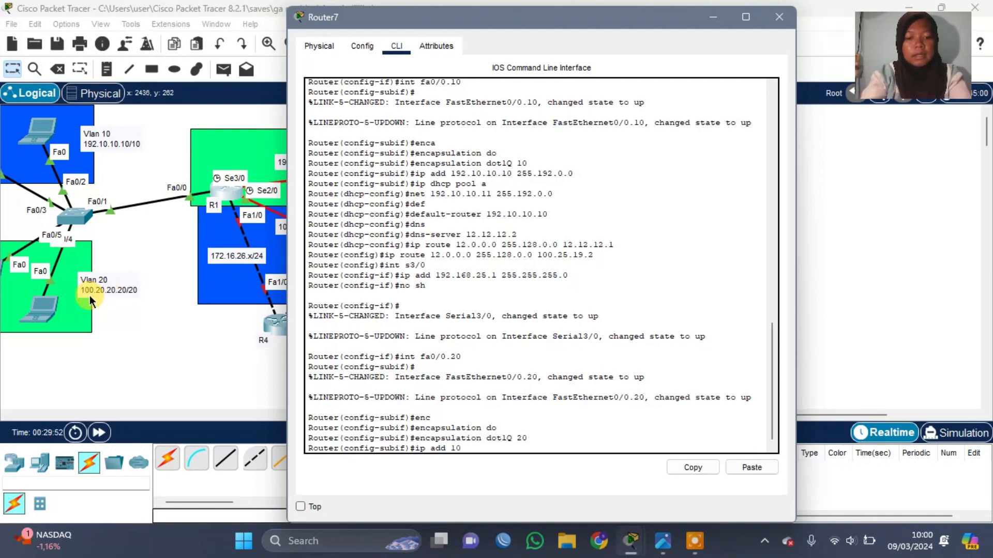
{"action": "type", "text": "0.20.20.20"}
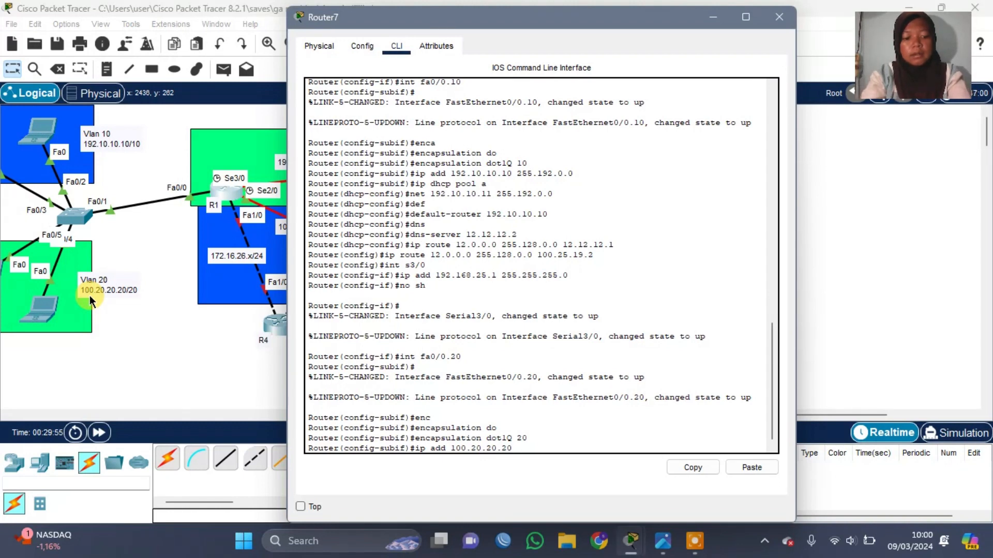
{"action": "type", "text": " 255.255."}
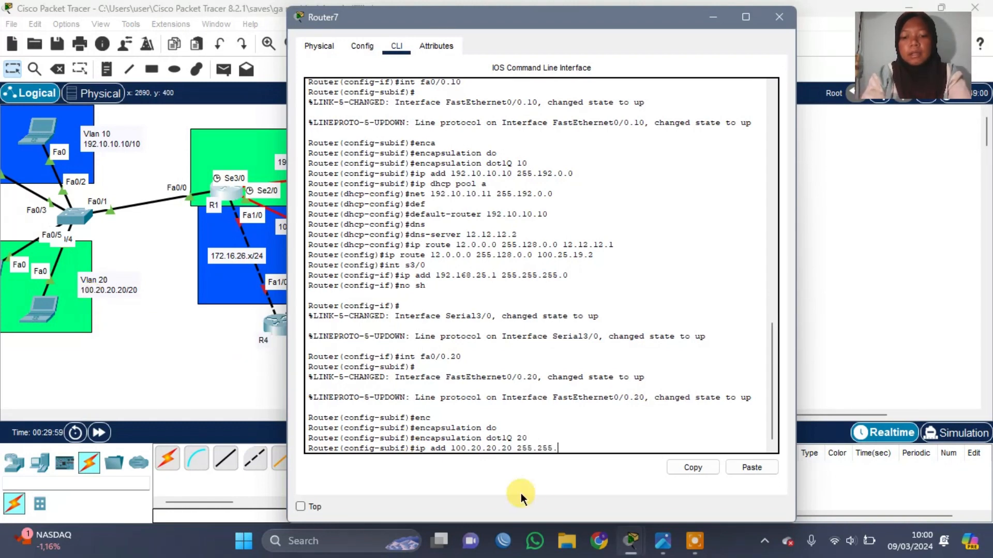
{"action": "left_click", "coordinate": [665, 546]}
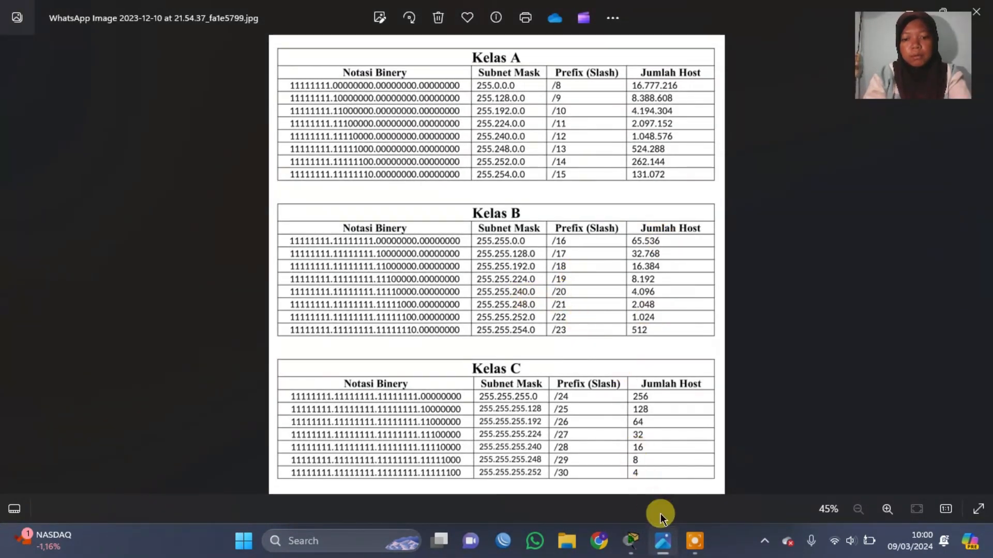
{"action": "left_click", "coordinate": [663, 541]}
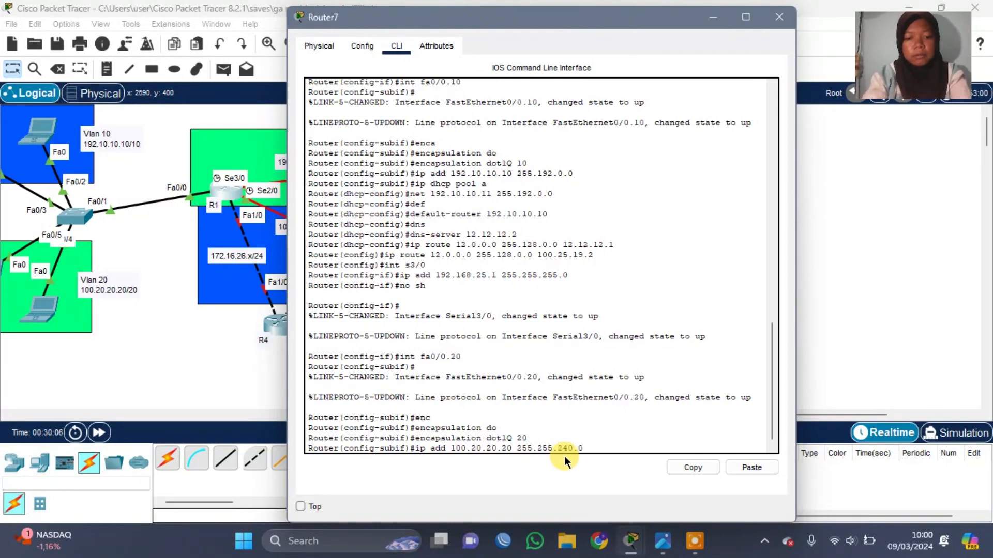
{"action": "key", "text": "Return"}
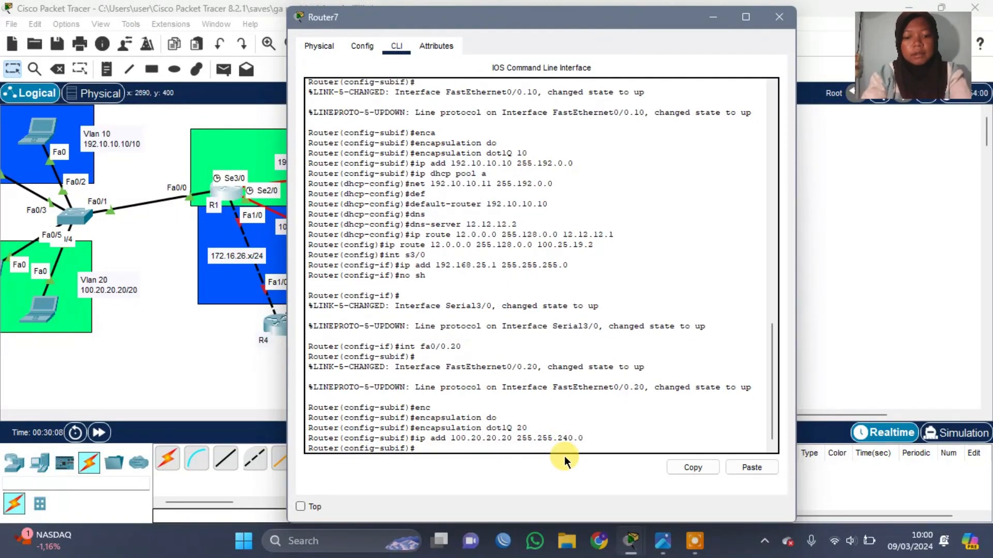
Create a DHCP pool named b on router R1 for the Vlan 20 laptops.
{"action": "type", "text": "ip dhcp p"}
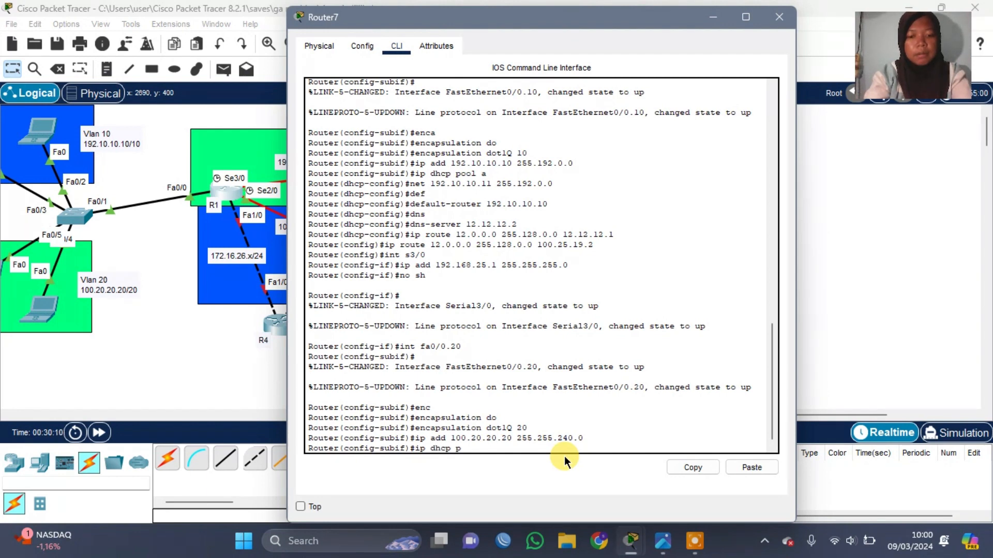
{"action": "type", "text": "ool"}
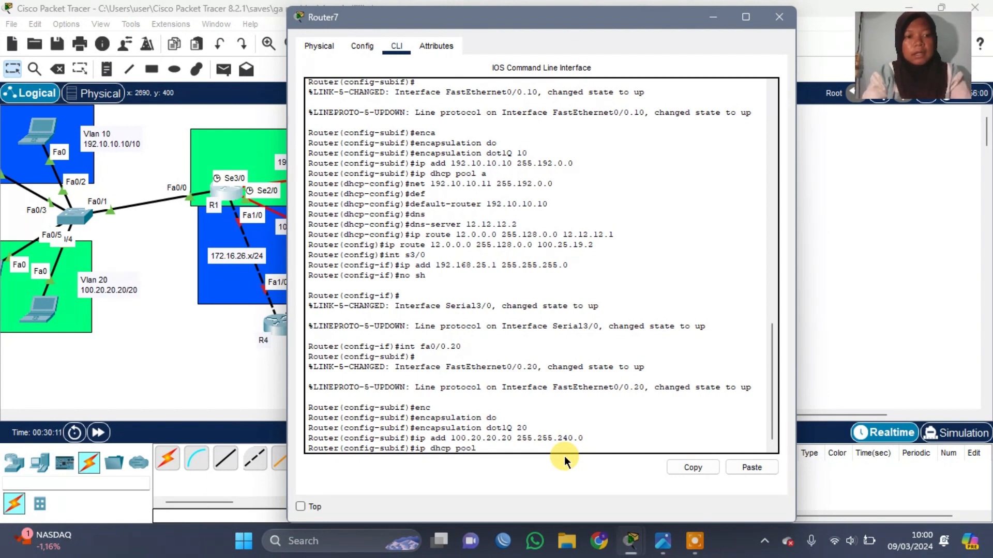
{"action": "type", "text": " b"}
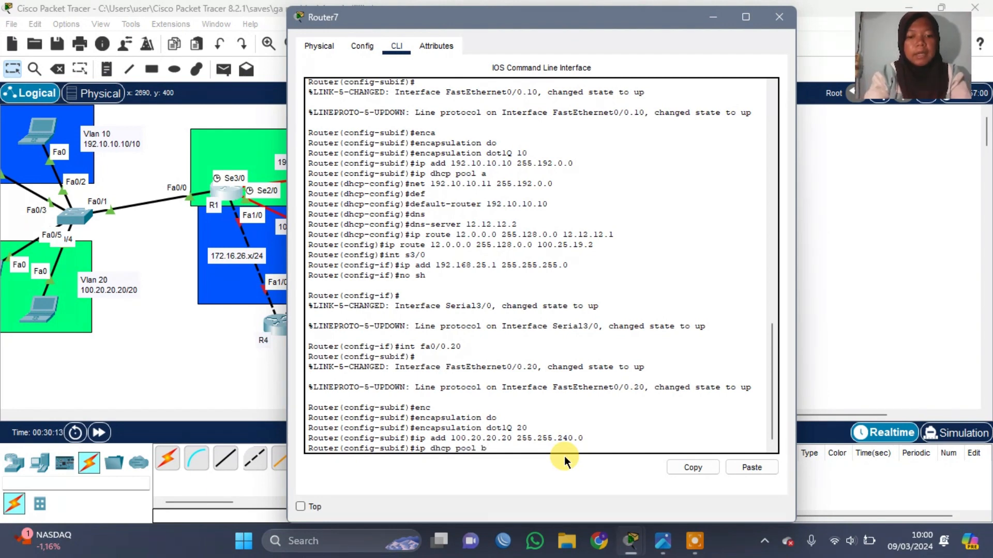
{"action": "key", "text": "Return"}
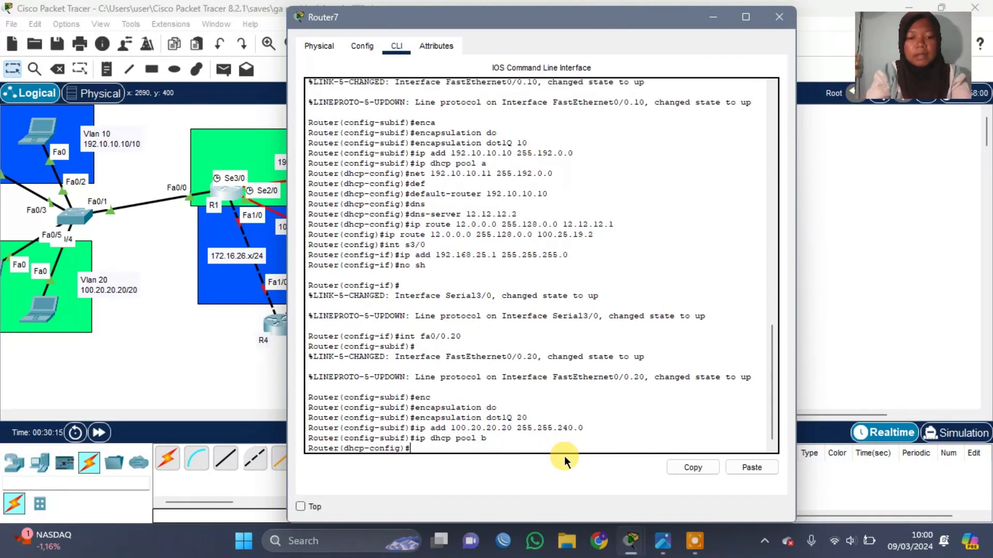
Define the network of R1's DHCP pool b as 100.20.20.21 with mask 255.255.240.0.
{"action": "type", "text": "net 100"}
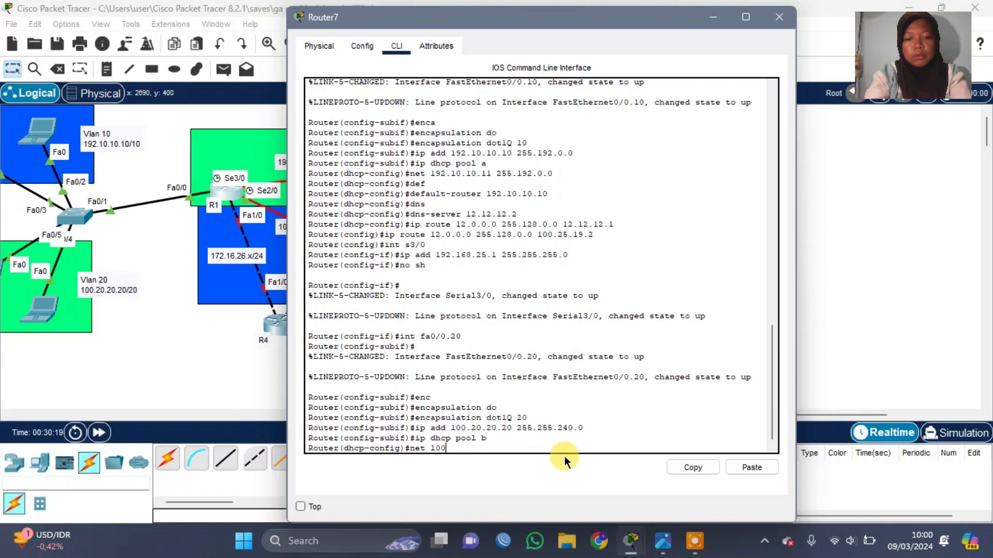
{"action": "type", "text": ".20.20."}
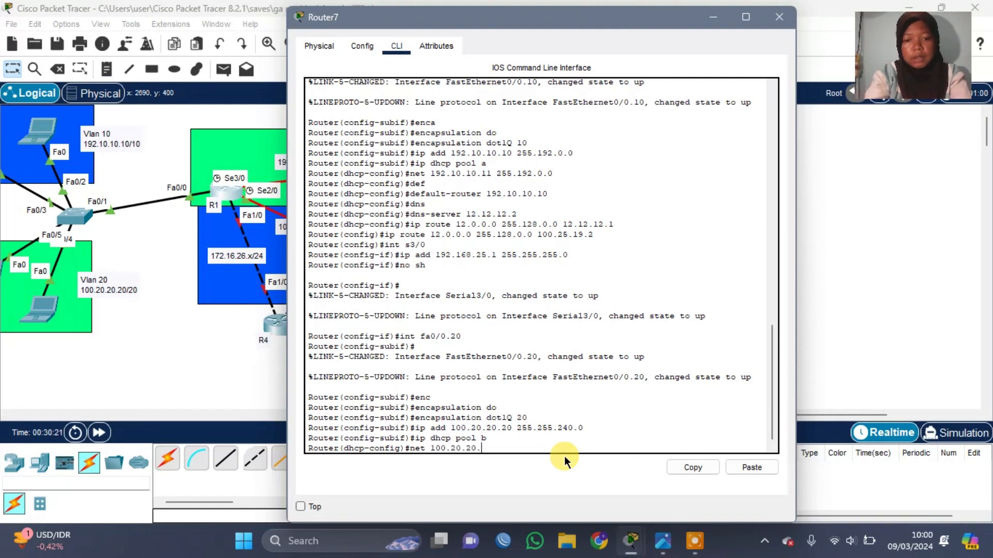
{"action": "type", "text": "21"}
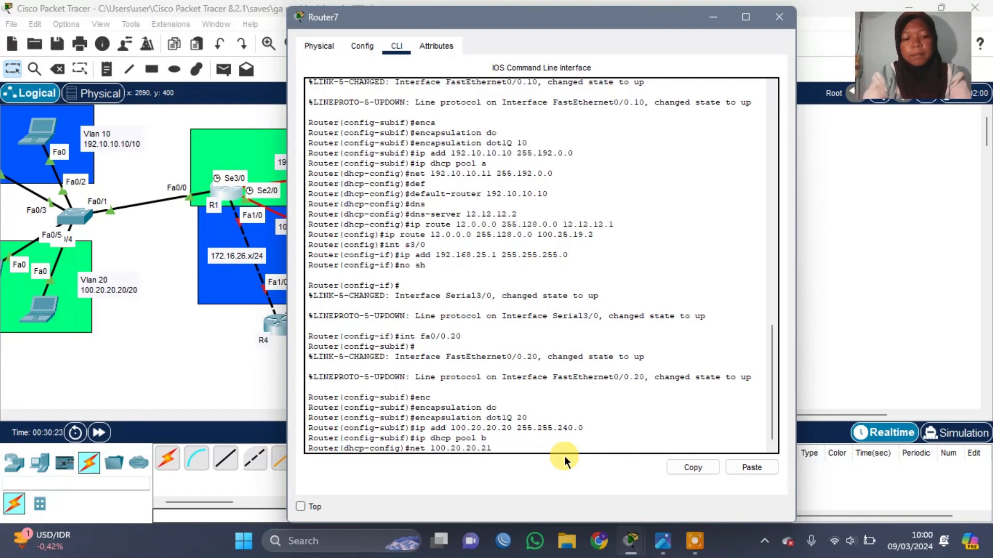
{"action": "type", "text": " 255.255.240.0"}
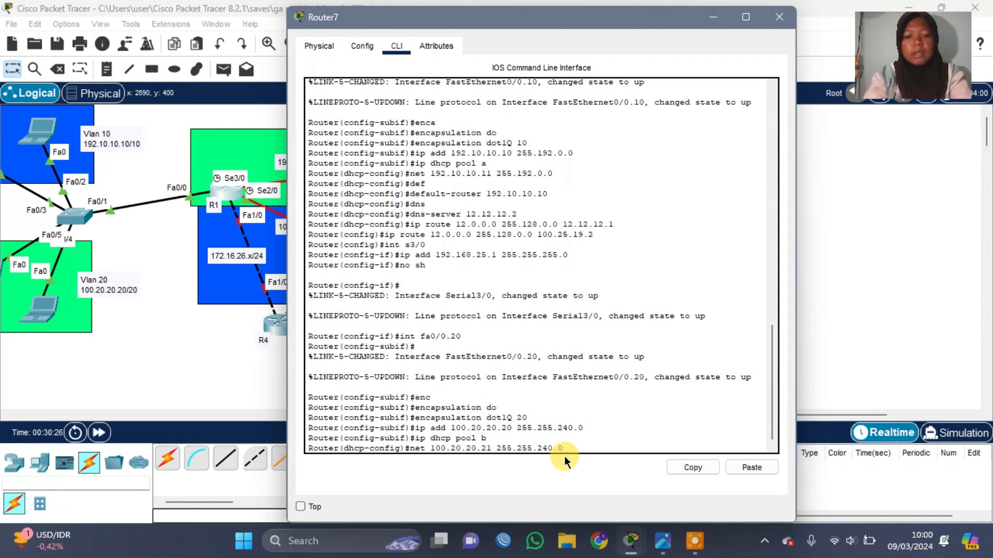
{"action": "key", "text": "Return"}
Set the default router of R1's DHCP pool b to 100.20.20.20.
{"action": "type", "text": "def"}
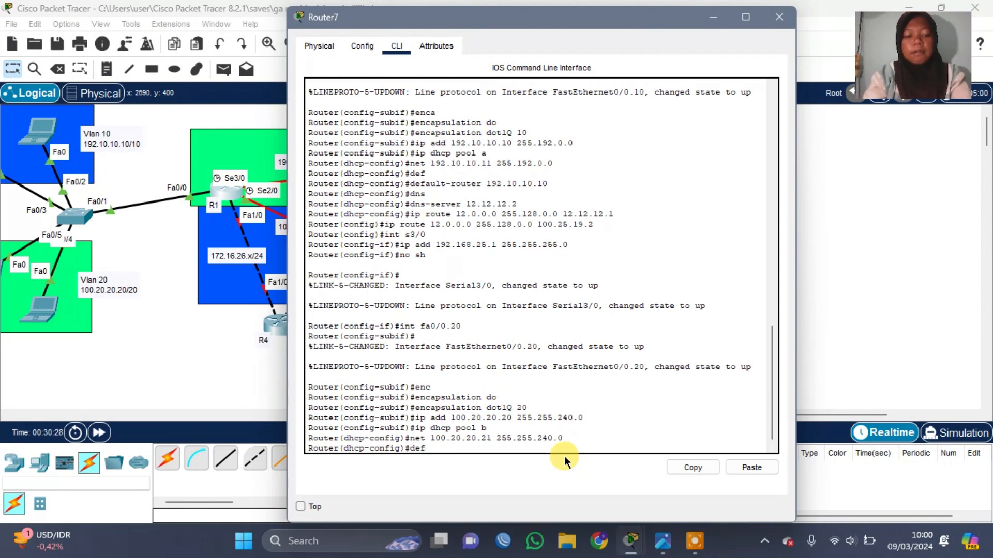
{"action": "key", "text": "Tab"}
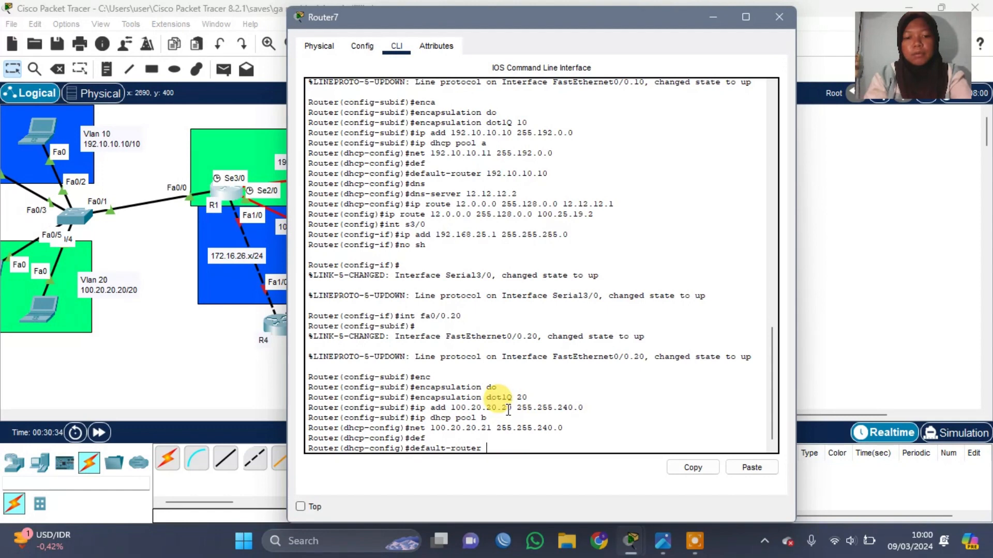
{"action": "type", "text": "100."}
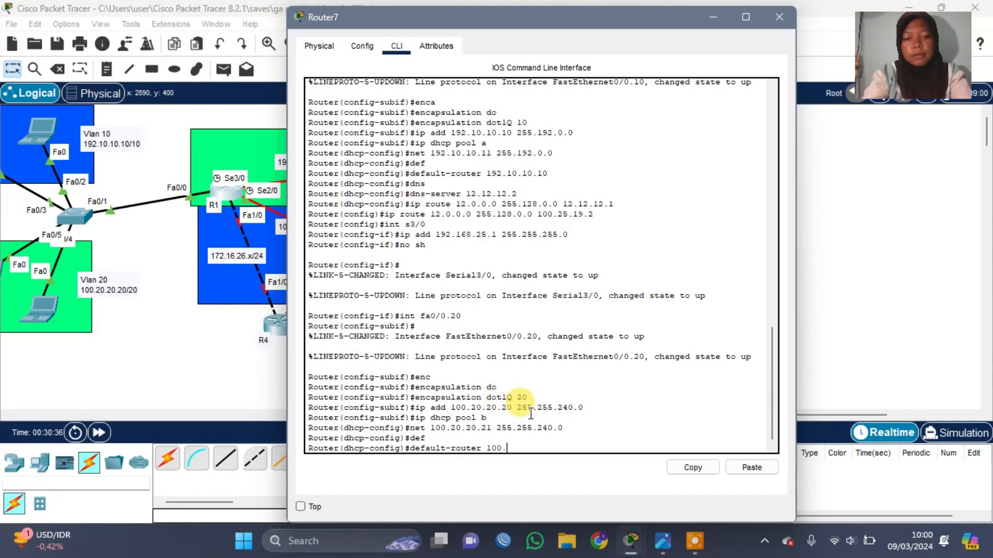
{"action": "type", "text": "20.20.20"}
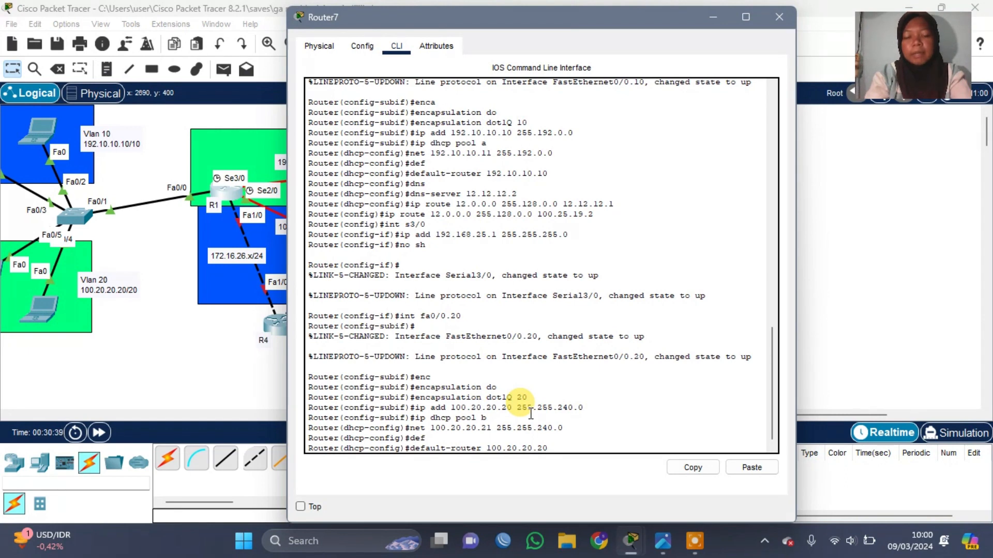
{"action": "key", "text": "Return"}
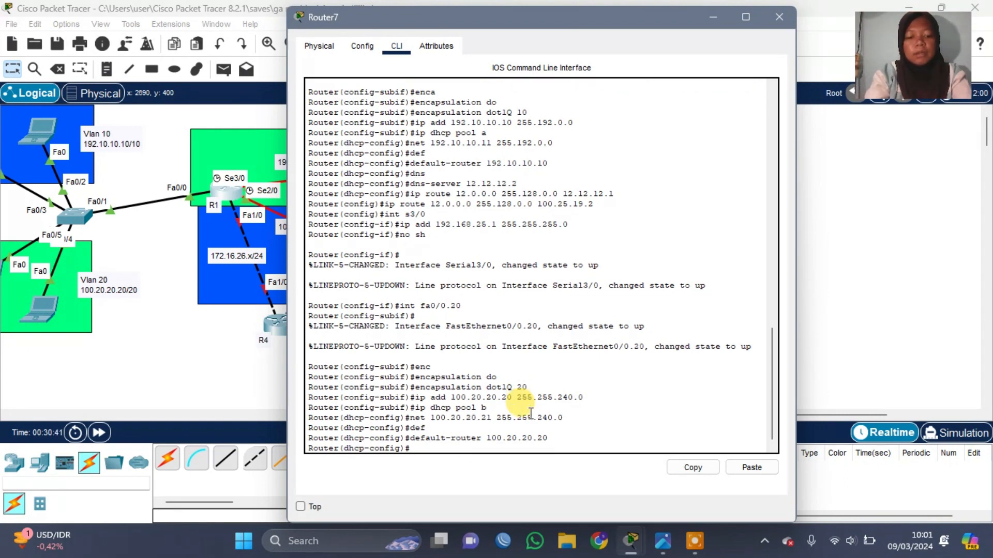
Set the DNS server of DHCP pool b to server S-1's address 13.13.13.2 and close R1's window.
{"action": "type", "text": "dns"}
{"action": "key", "text": "Tab"}
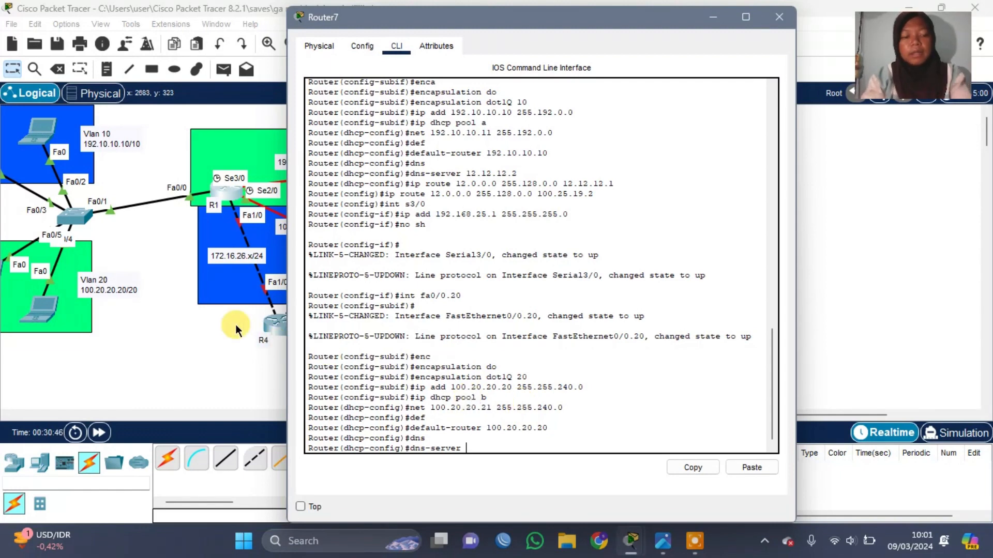
{"action": "scroll", "coordinate": [234, 325], "scroll_direction": "left", "scroll_amount": 5}
{"action": "scroll", "coordinate": [235, 324], "scroll_direction": "left", "scroll_amount": 3}
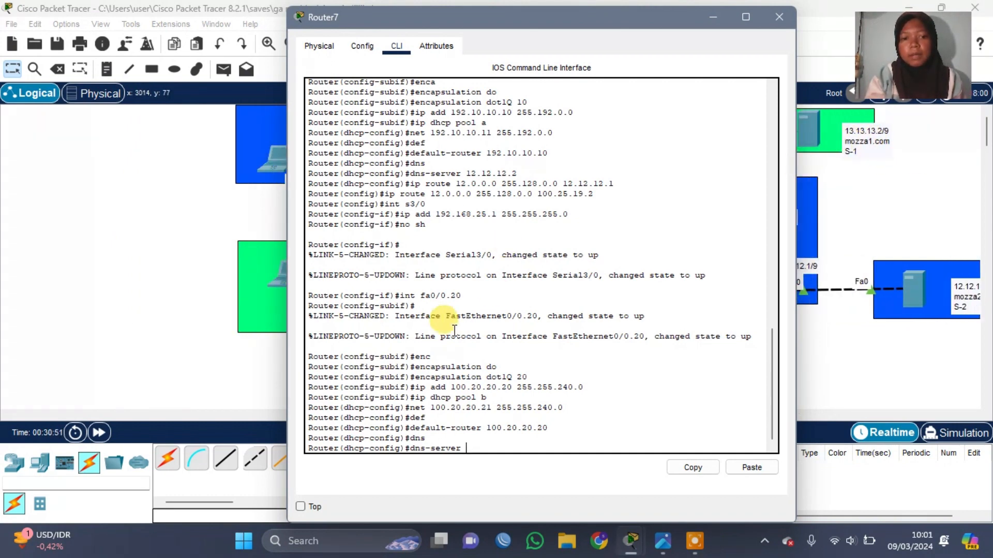
{"action": "scroll", "coordinate": [241, 324], "scroll_direction": "right", "scroll_amount": 2}
{"action": "scroll", "coordinate": [241, 324], "scroll_direction": "right", "scroll_amount": 5}
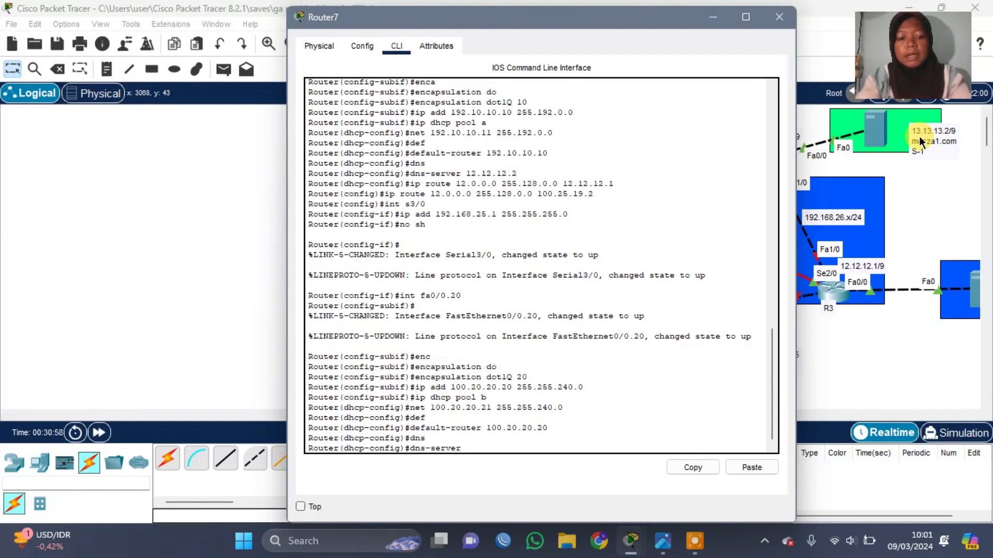
{"action": "type", "text": "13.1"}
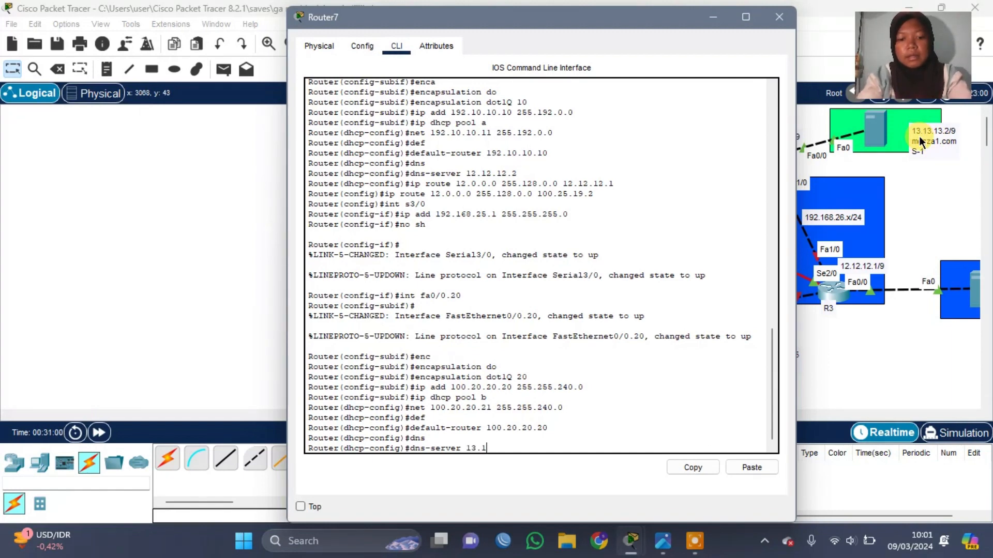
{"action": "type", "text": "3.13."}
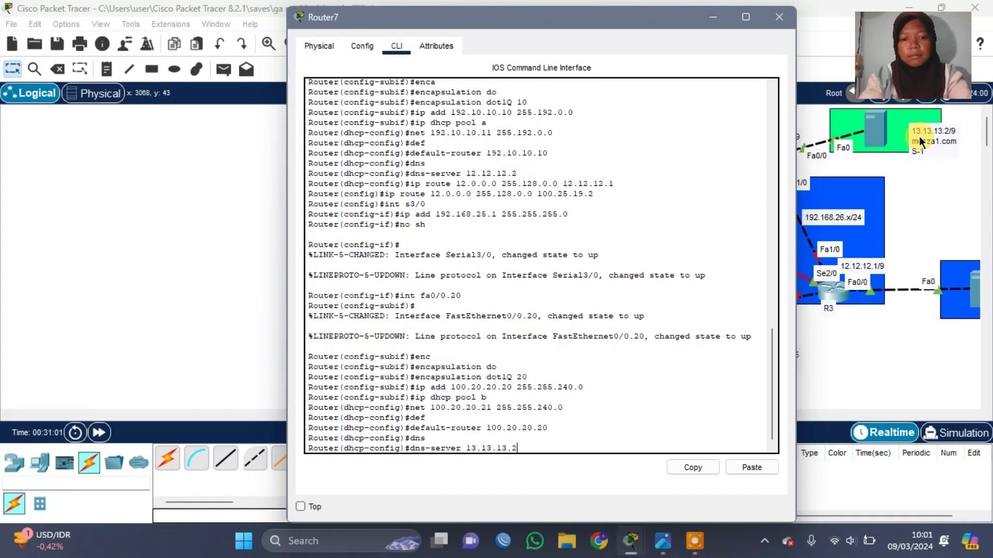
{"action": "type", "text": "2"}
{"action": "key", "text": "Return"}
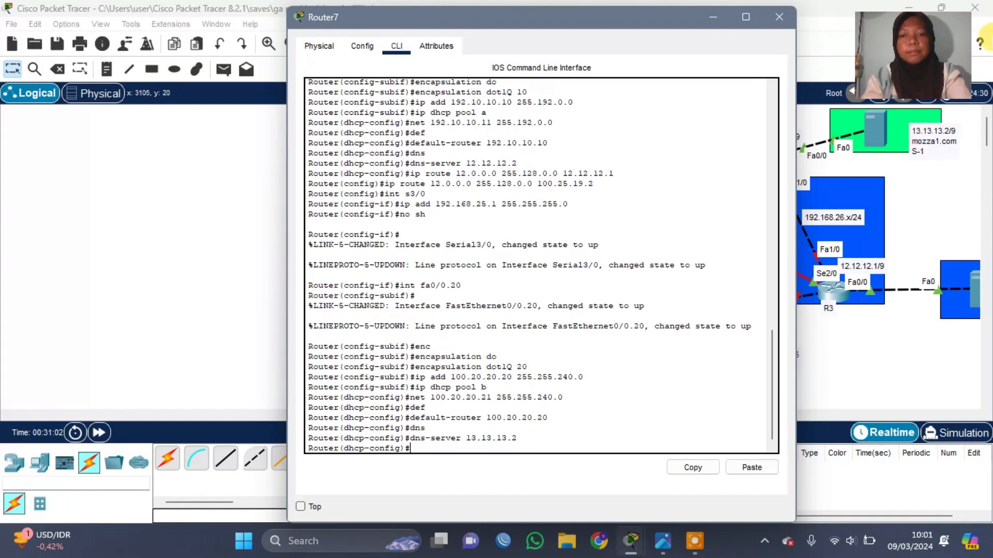
{"action": "left_click", "coordinate": [778, 17]}
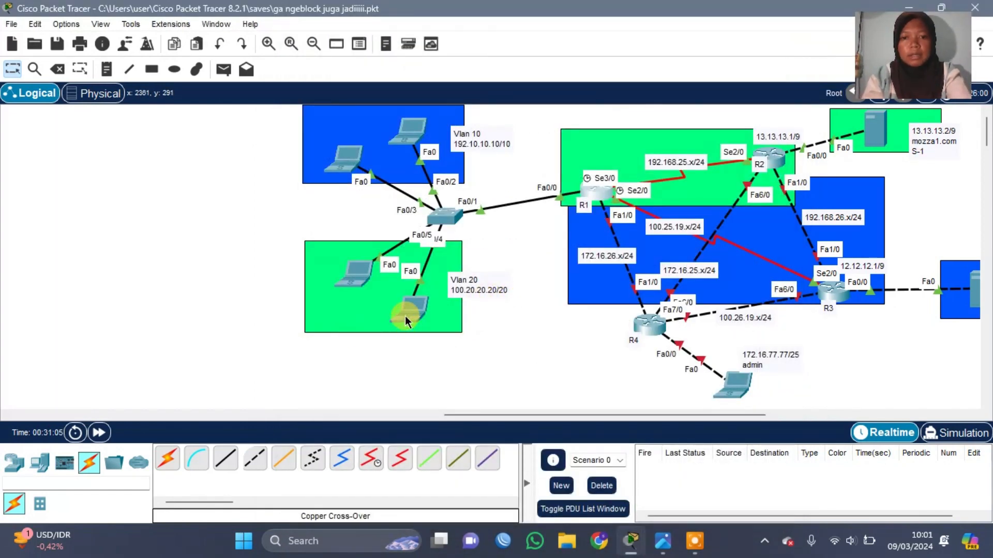
Renew the DHCP request on the lower Vlan 20 laptop by switching its IPv4 configuration to static and back to DHCP.
{"action": "left_click", "coordinate": [407, 320]}
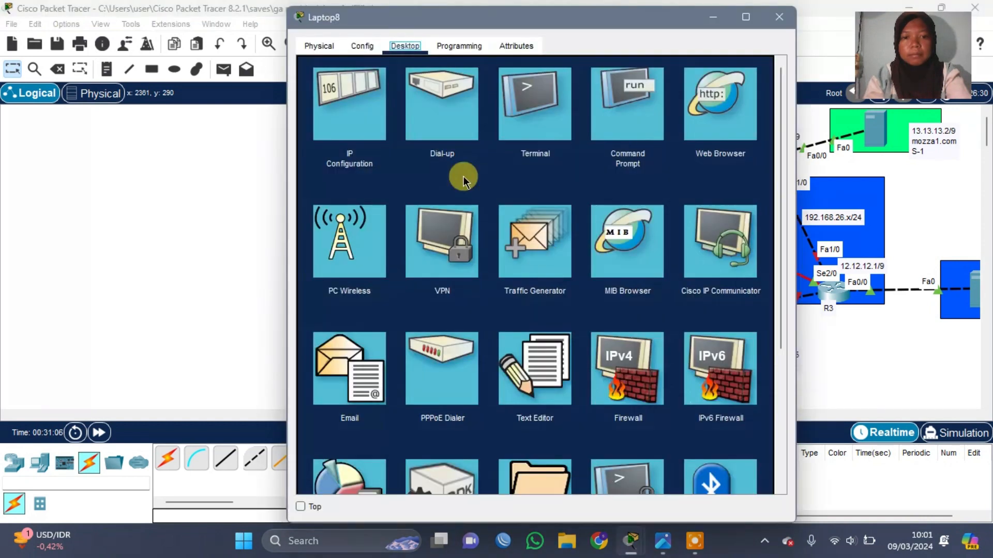
{"action": "left_click", "coordinate": [377, 122]}
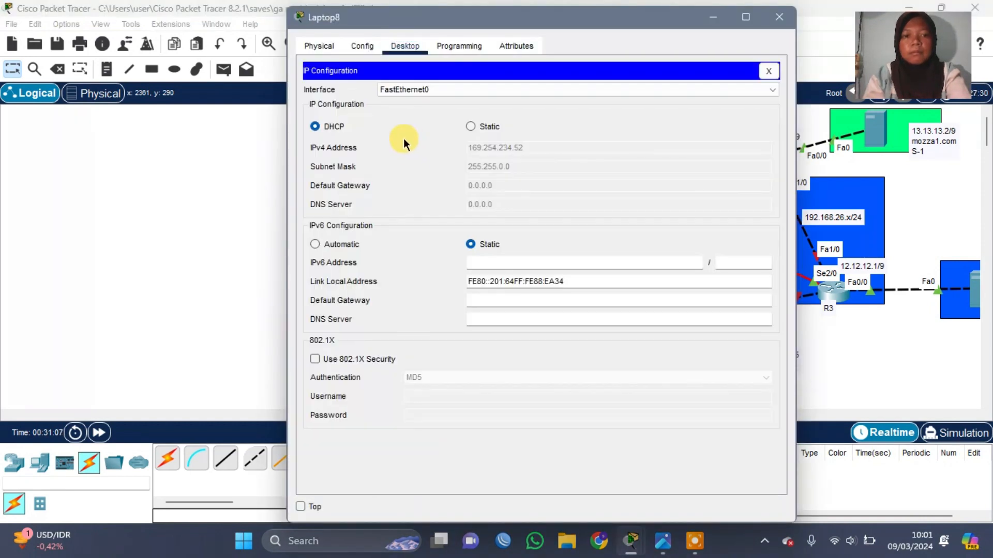
{"action": "left_click", "coordinate": [479, 131]}
{"action": "left_click", "coordinate": [338, 128]}
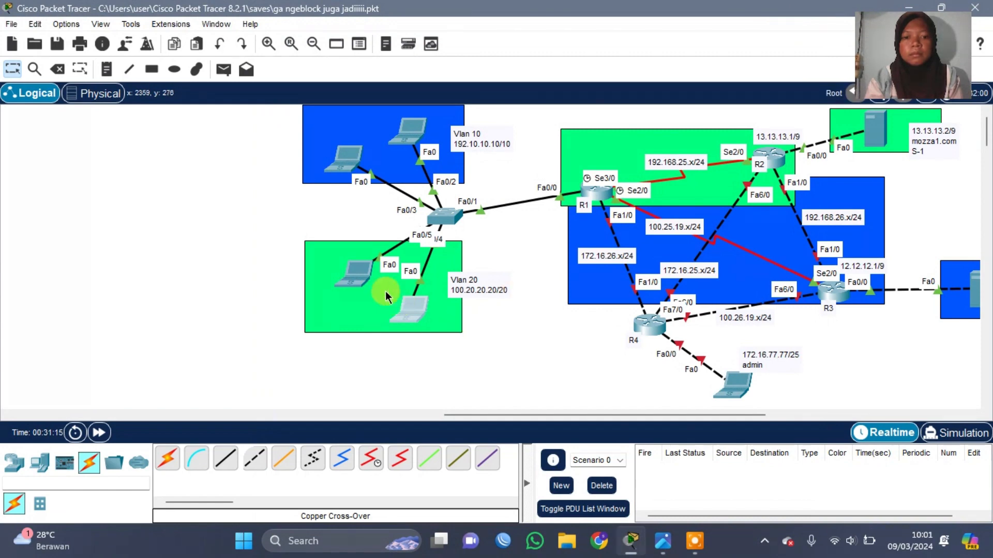
Set the IPv4 configuration of the upper Vlan 20 laptop to DHCP and close its window.
{"action": "left_click", "coordinate": [362, 280]}
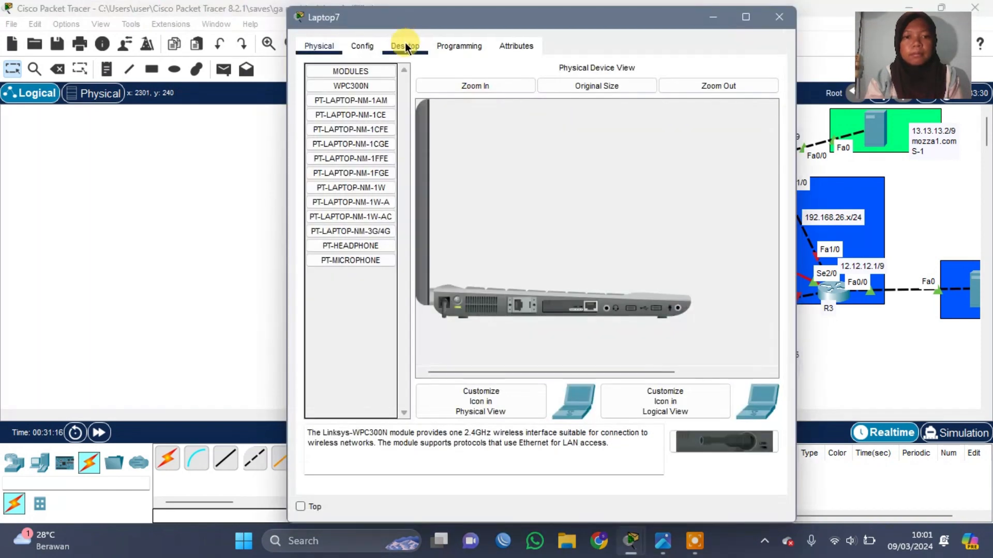
{"action": "left_click", "coordinate": [405, 46]}
{"action": "left_click", "coordinate": [347, 112]}
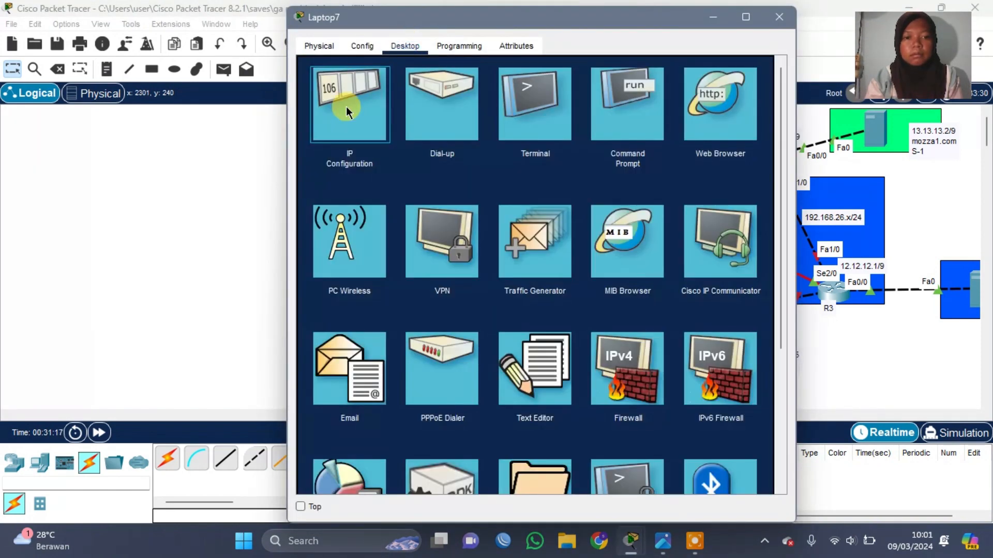
{"action": "left_click", "coordinate": [334, 126]}
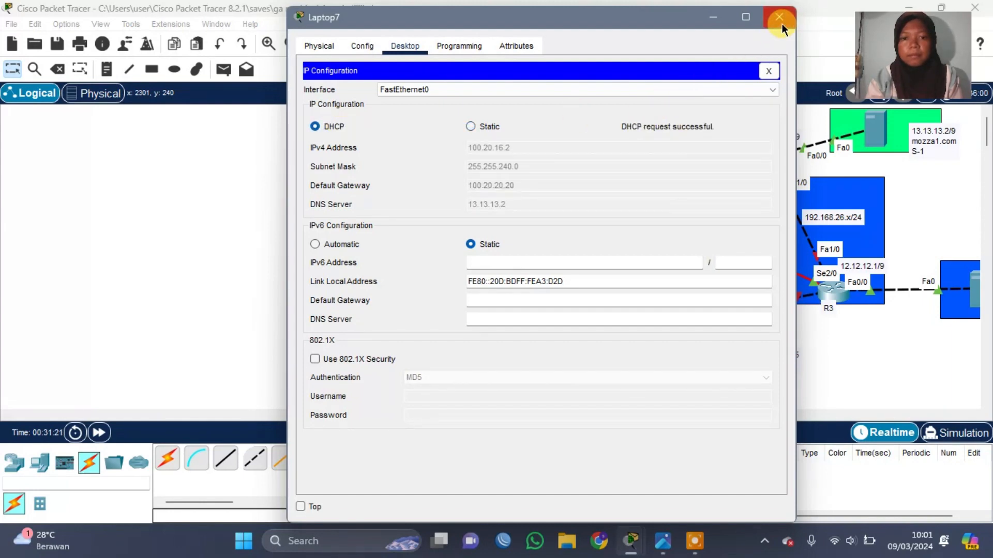
{"action": "left_click", "coordinate": [779, 19]}
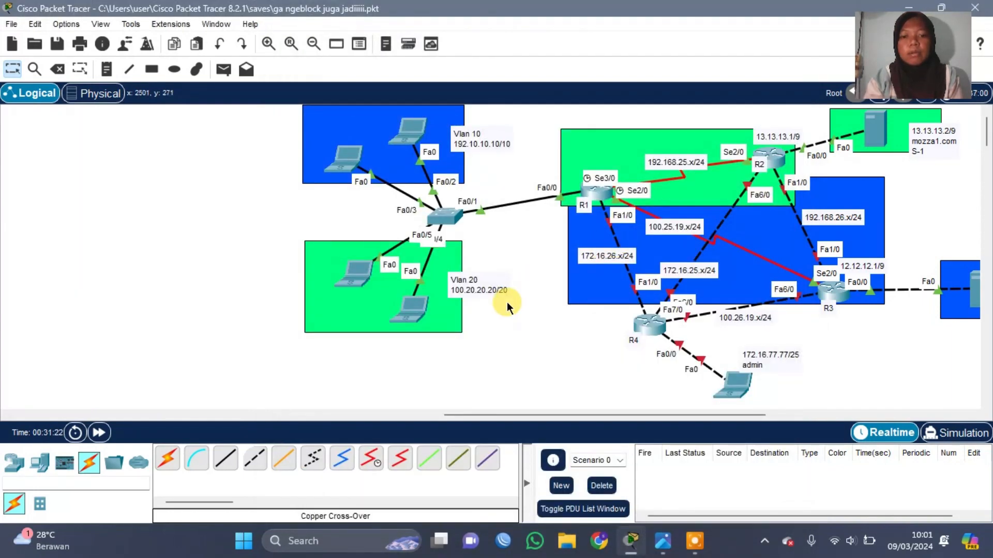
Open R2's command line and begin a static route to the Vlan 20 network, entering ip route 100.20.1 so far.
{"action": "scroll", "coordinate": [506, 302], "scroll_direction": "right", "scroll_amount": 5}
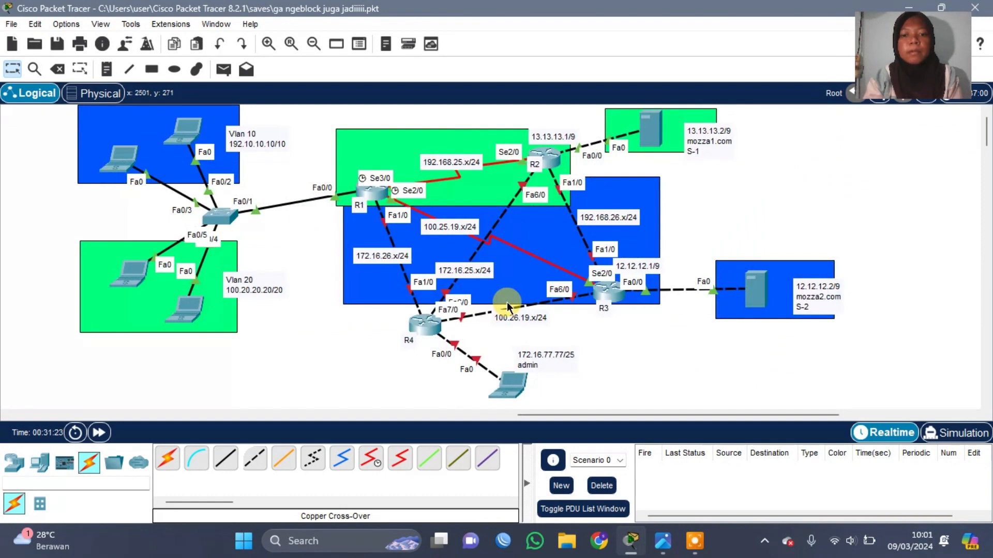
{"action": "left_click", "coordinate": [558, 162]}
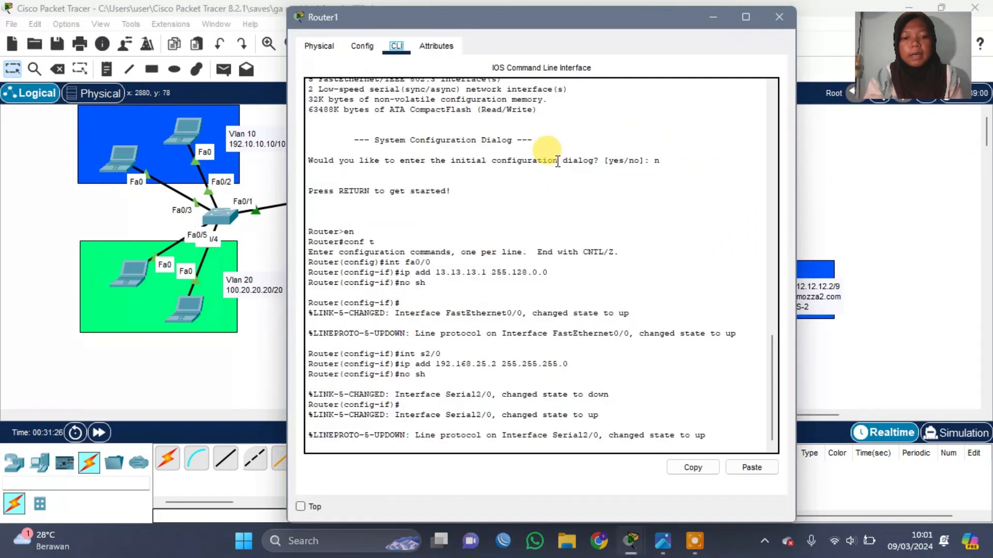
{"action": "left_click", "coordinate": [410, 447]}
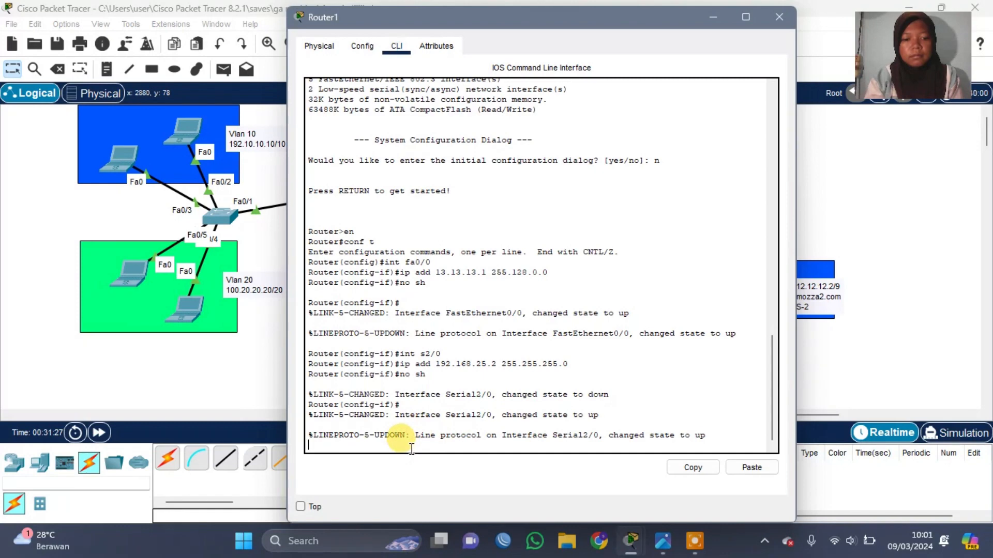
{"action": "scroll", "coordinate": [147, 370], "scroll_direction": "right", "scroll_amount": 8}
{"action": "scroll", "coordinate": [147, 365], "scroll_direction": "right", "scroll_amount": 1}
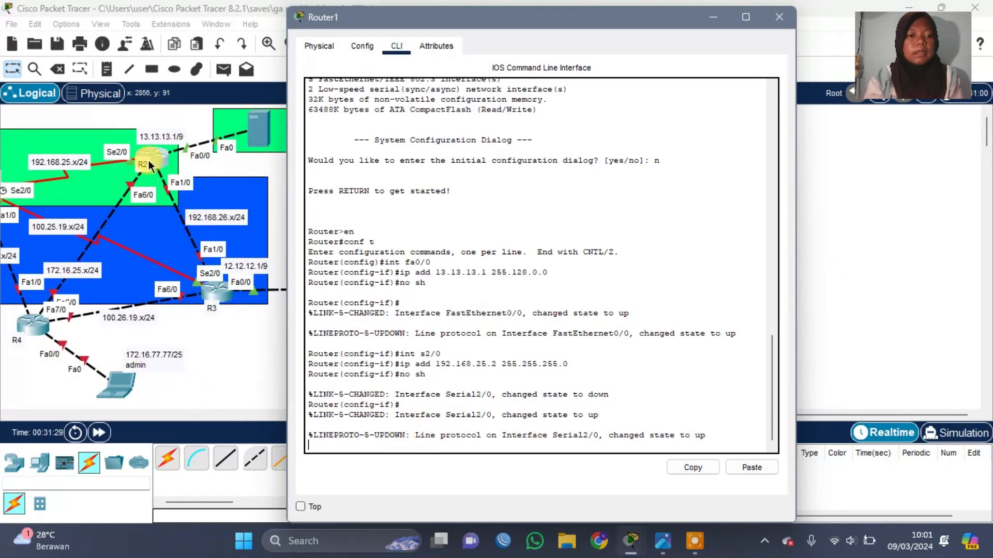
{"action": "scroll", "coordinate": [166, 166], "scroll_direction": "left", "scroll_amount": 1}
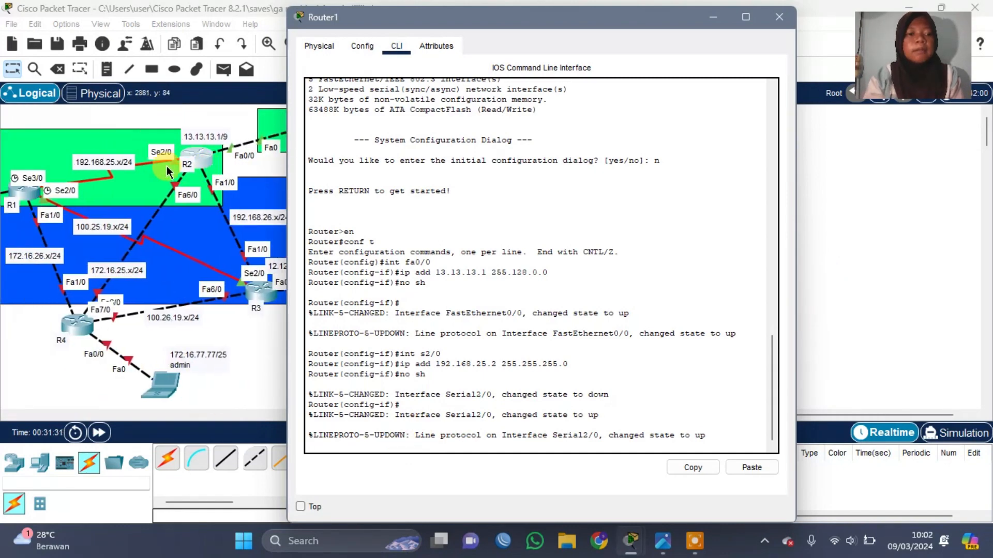
{"action": "scroll", "coordinate": [253, 173], "scroll_direction": "right", "scroll_amount": 1}
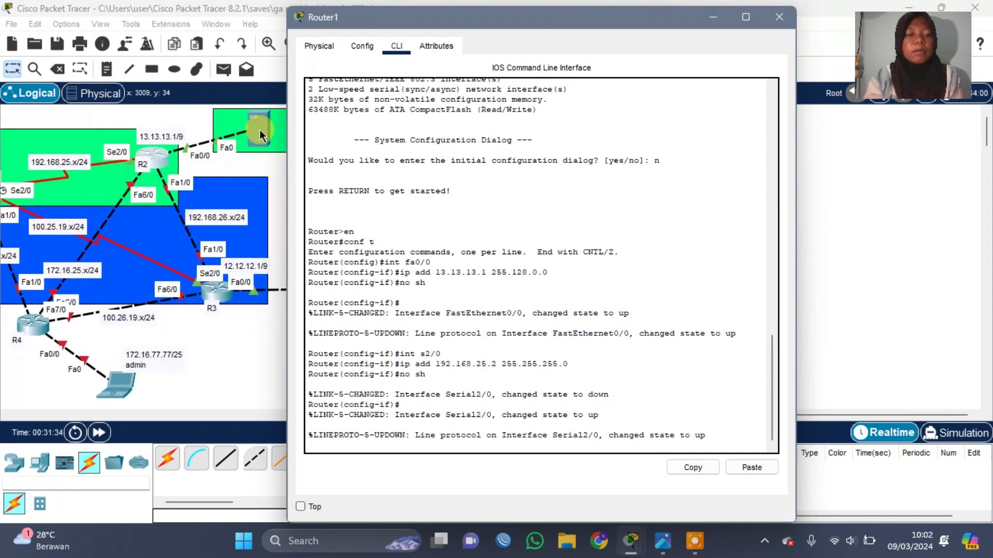
{"action": "scroll", "coordinate": [171, 222], "scroll_direction": "left", "scroll_amount": 6}
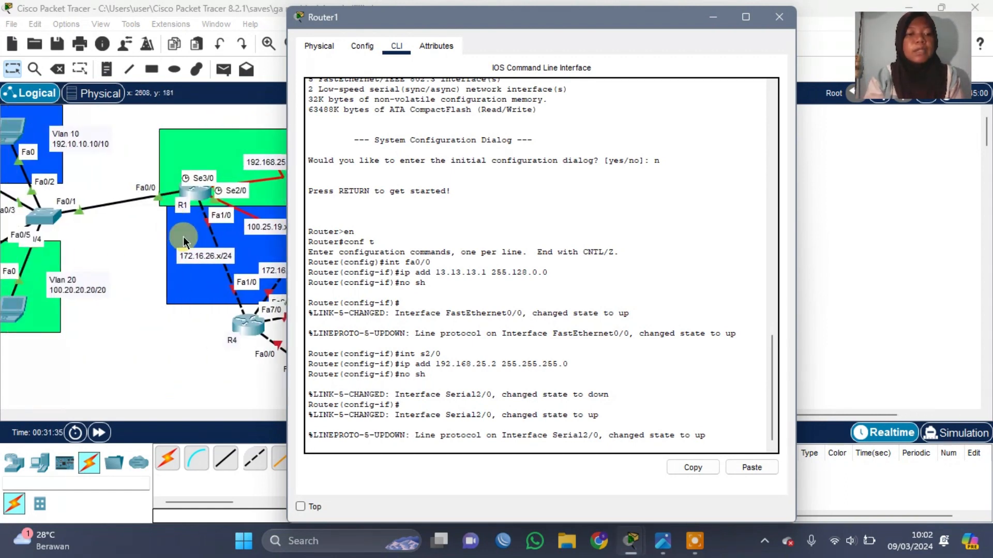
{"action": "scroll", "coordinate": [184, 240], "scroll_direction": "right", "scroll_amount": 1}
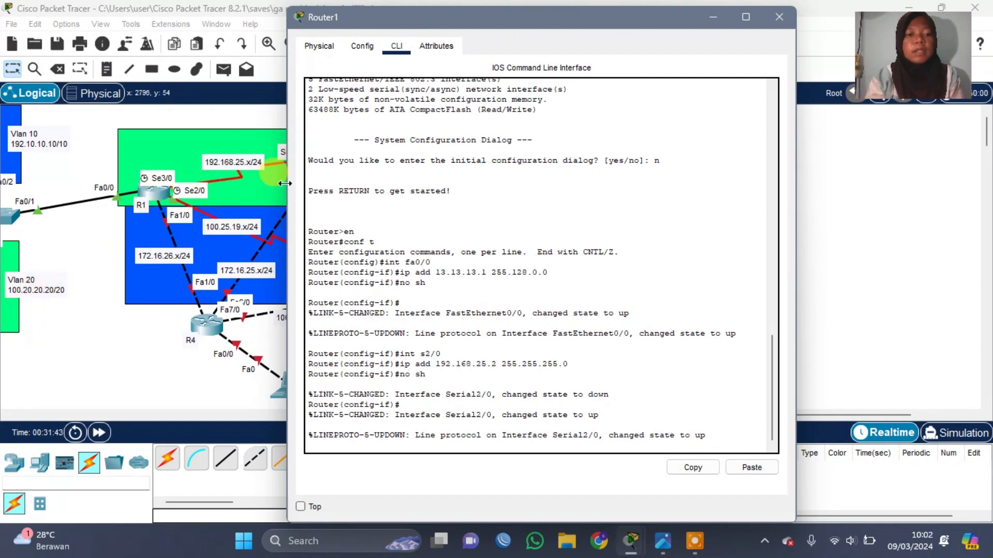
{"action": "key", "text": "Return"}
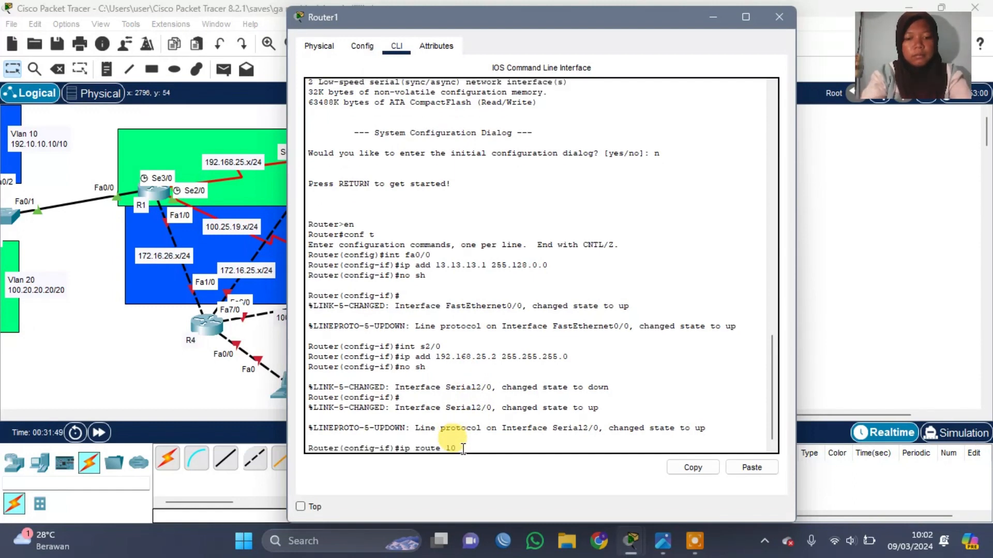
{"action": "type", "text": "ip route 100.20.1"}
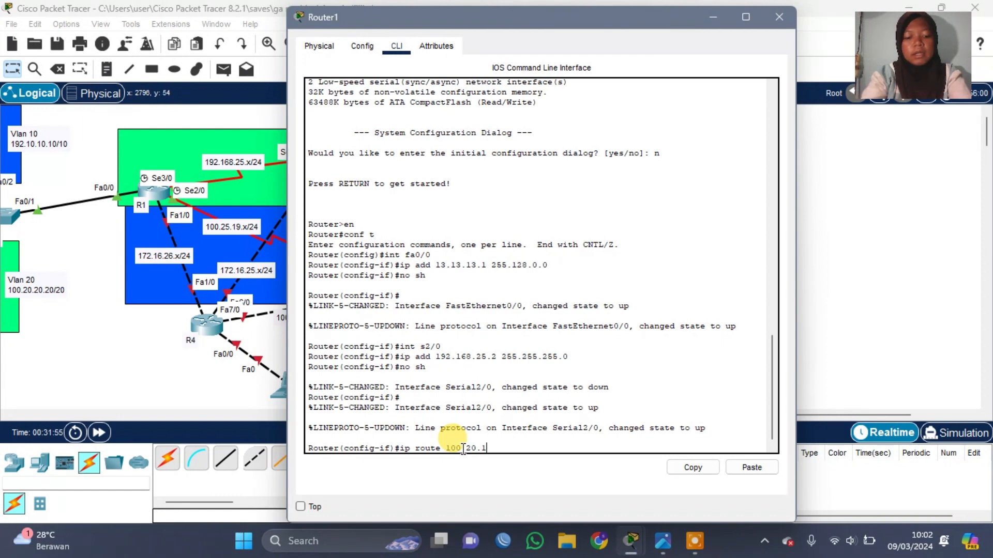
Open the Windows Calculator in Standard mode and start a subtraction from 256.
{"action": "left_click", "coordinate": [333, 541]}
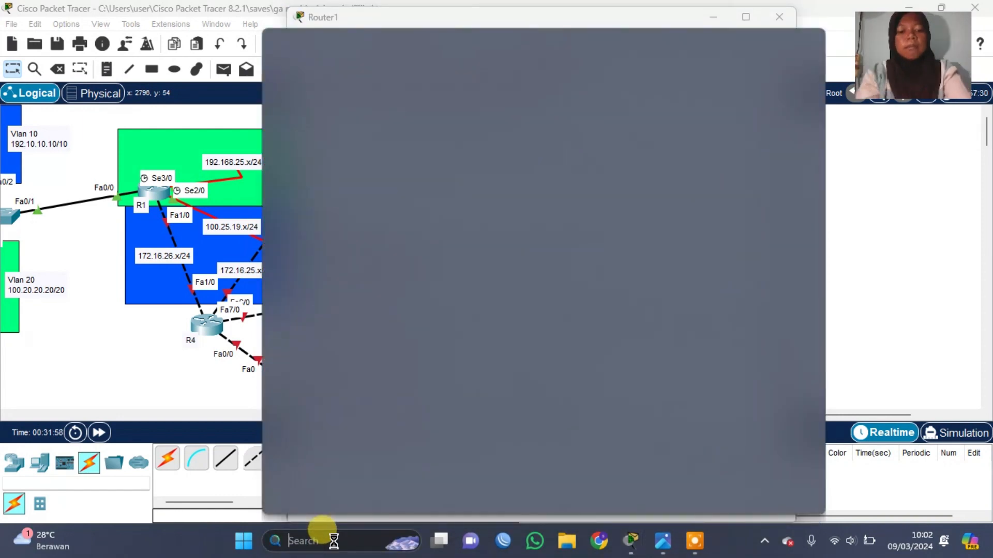
{"action": "type", "text": "calculator"}
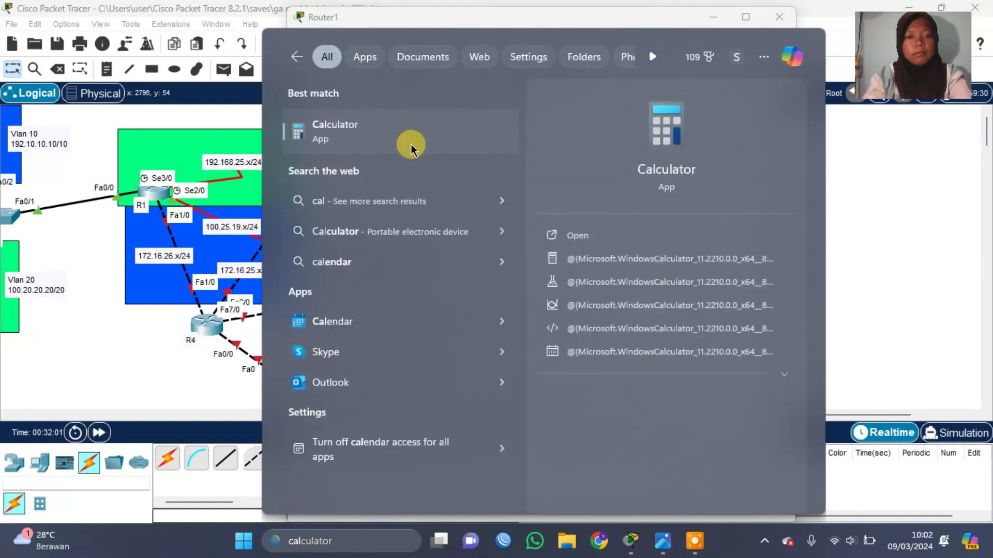
{"action": "left_click", "coordinate": [607, 282]}
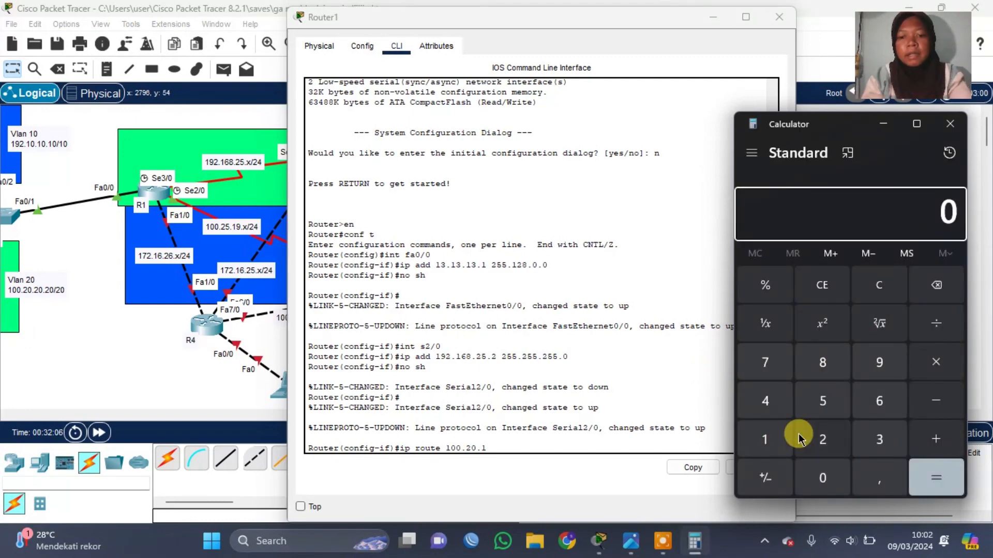
{"action": "left_click", "coordinate": [839, 448]}
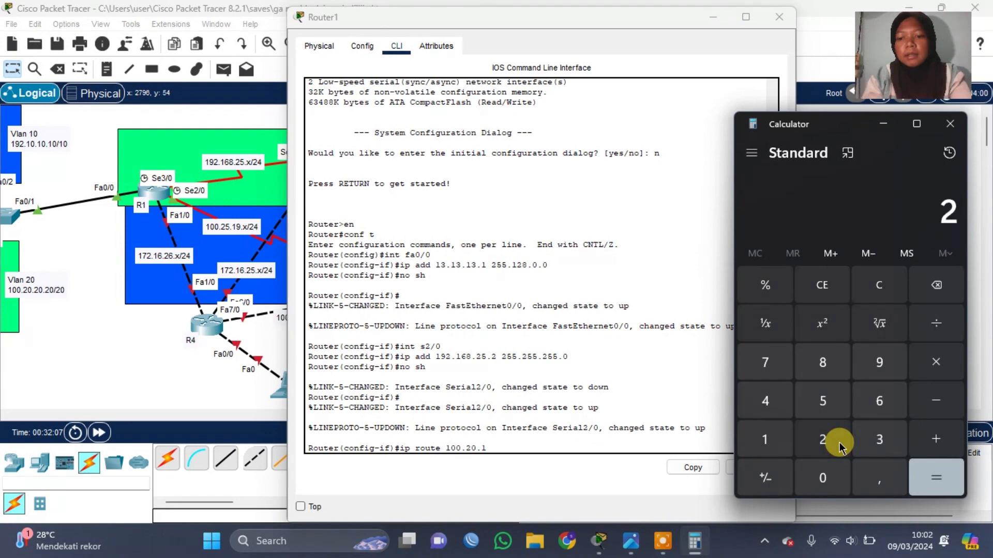
{"action": "left_click", "coordinate": [833, 396]}
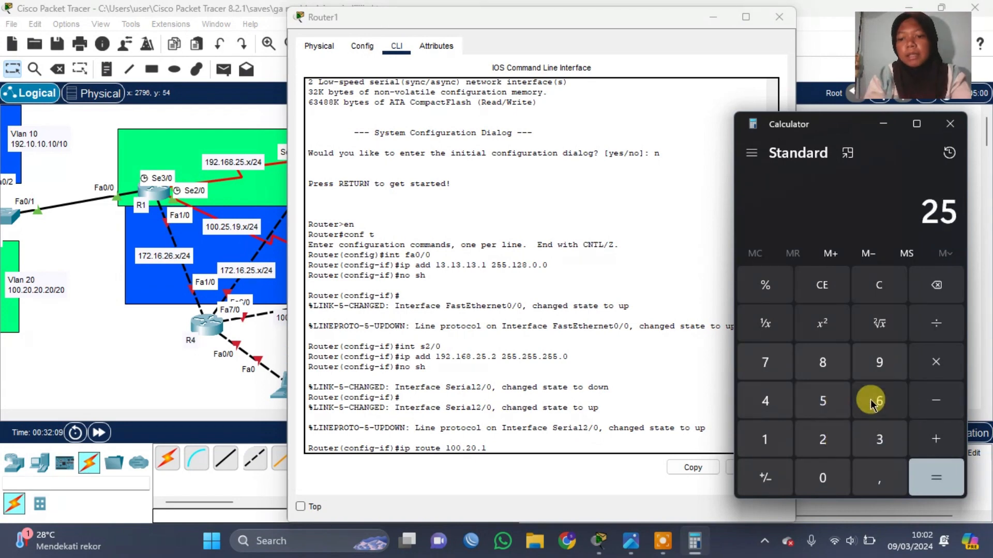
{"action": "left_click", "coordinate": [870, 401]}
{"action": "left_click", "coordinate": [960, 409]}
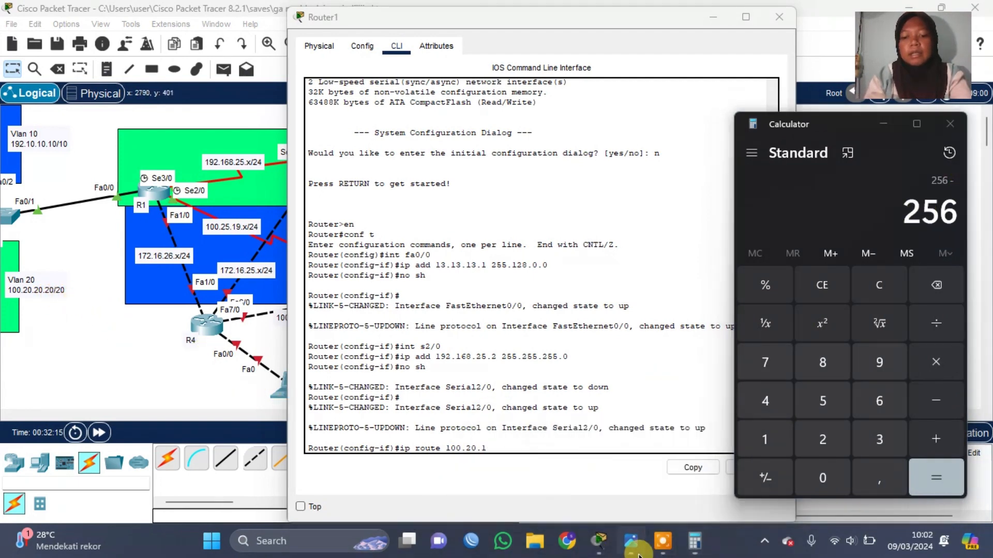
Look up the /20 subnet mask in the subnet table image and subtract 240 from 256 in the Calculator.
{"action": "left_click", "coordinate": [630, 541]}
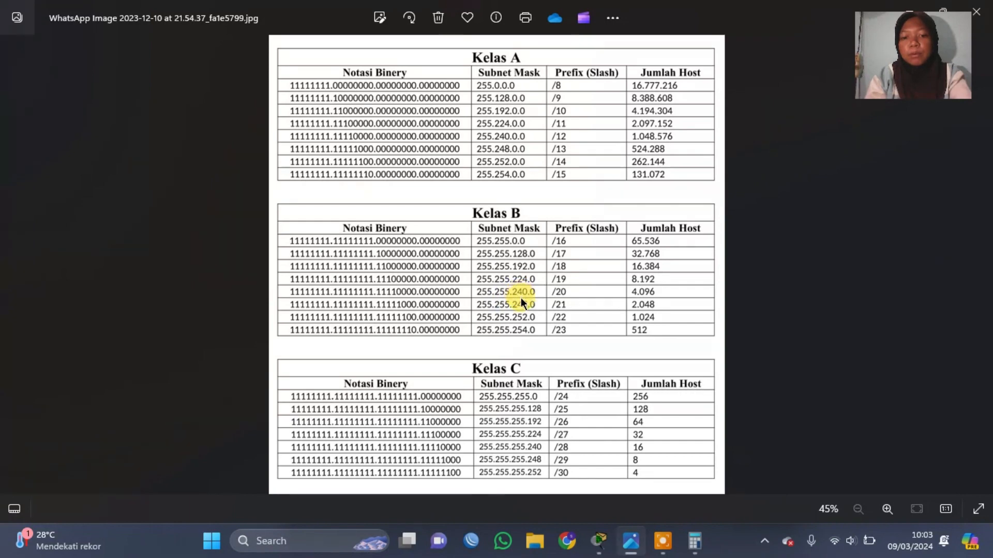
{"action": "left_click", "coordinate": [630, 540]}
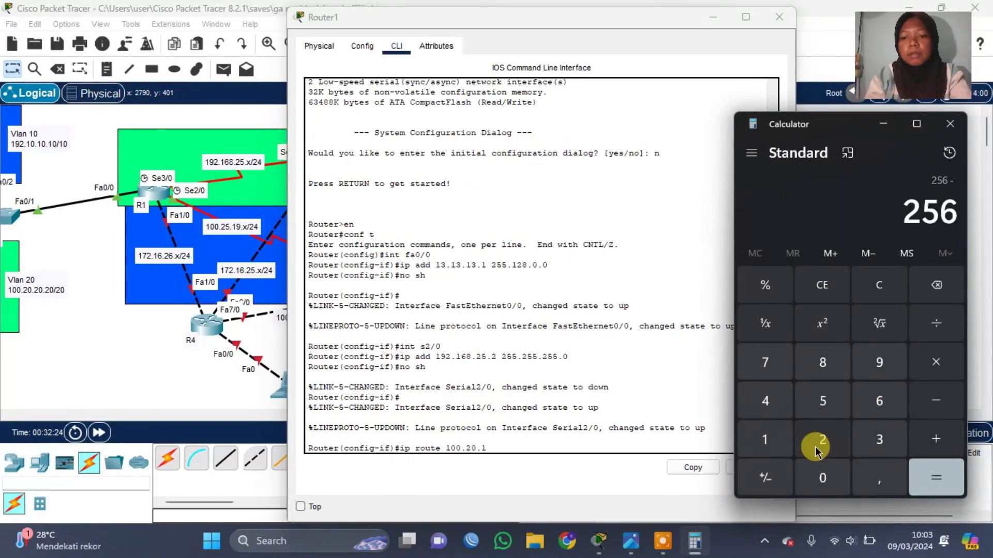
{"action": "left_click", "coordinate": [815, 448]}
{"action": "left_click", "coordinate": [774, 402]}
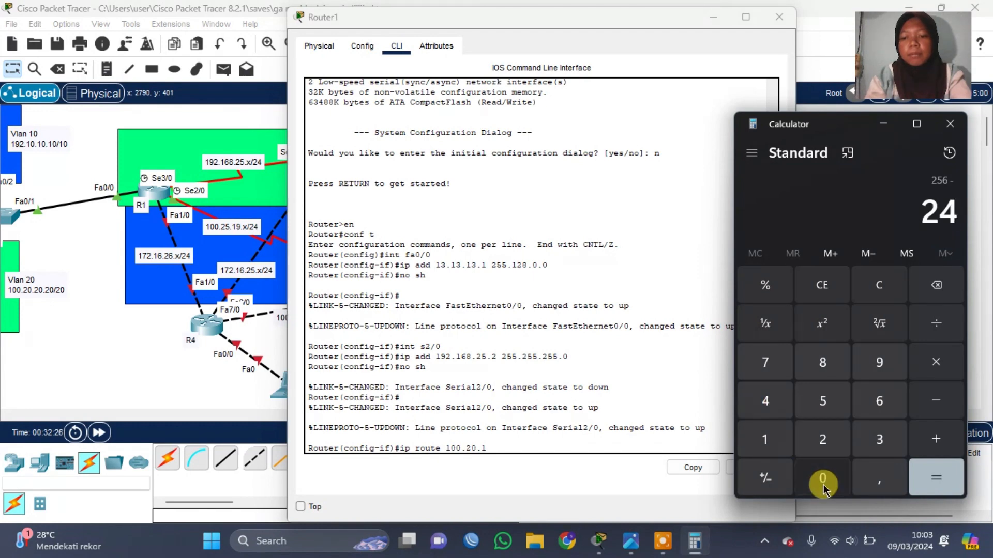
{"action": "left_click", "coordinate": [822, 480]}
{"action": "left_click", "coordinate": [954, 481]}
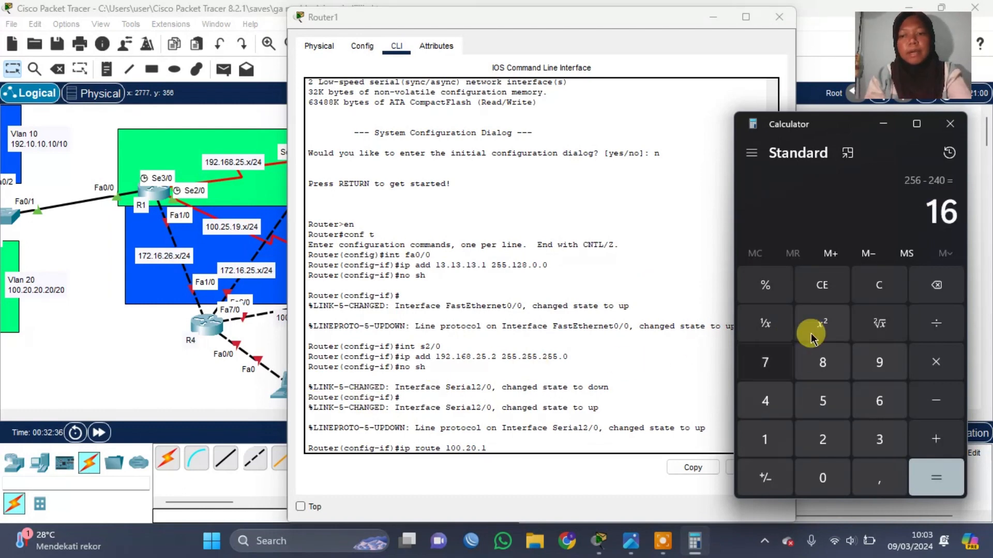
Complete R2's static route to 100.20.16.0 with mask 255.255.240.0 via 192.168.25.1, minimizing the Calculator and closing R2's window.
{"action": "left_click", "coordinate": [484, 443]}
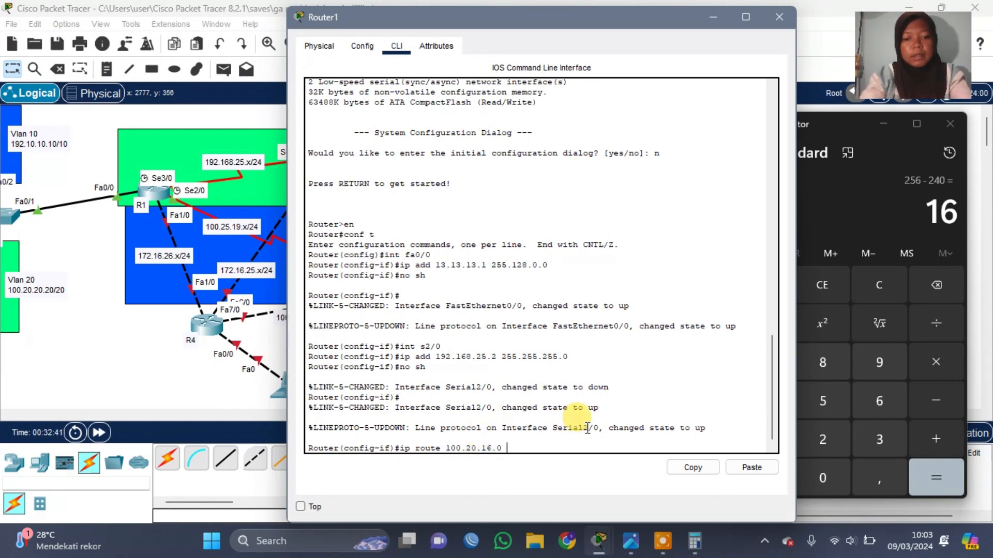
{"action": "type", "text": "255.25"}
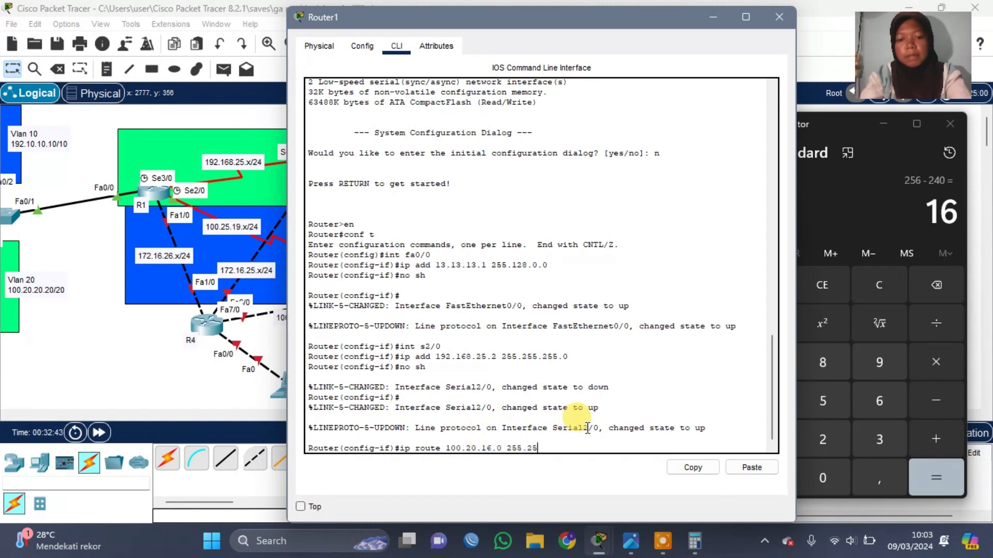
{"action": "type", "text": "5.240.0"}
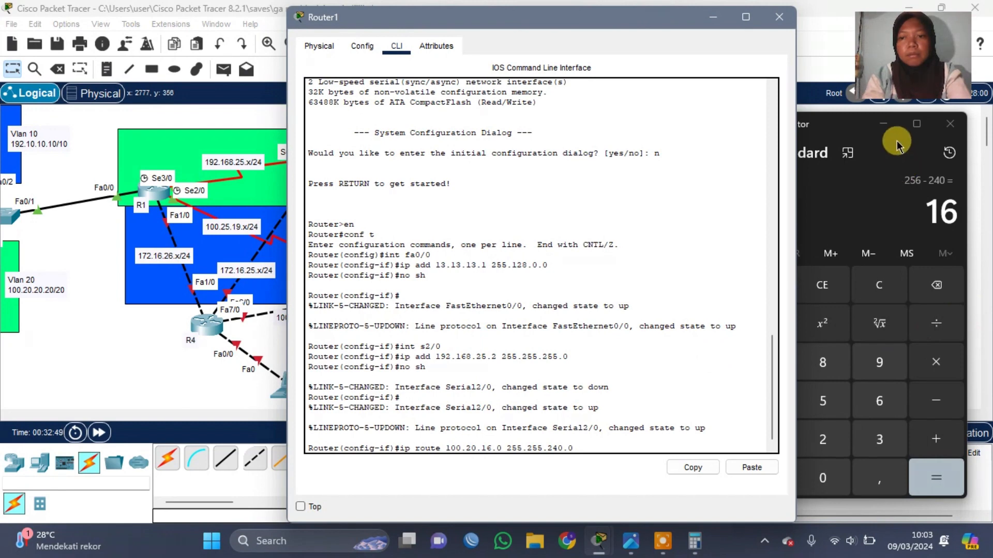
{"action": "left_click", "coordinate": [885, 126]}
{"action": "left_click", "coordinate": [884, 125]}
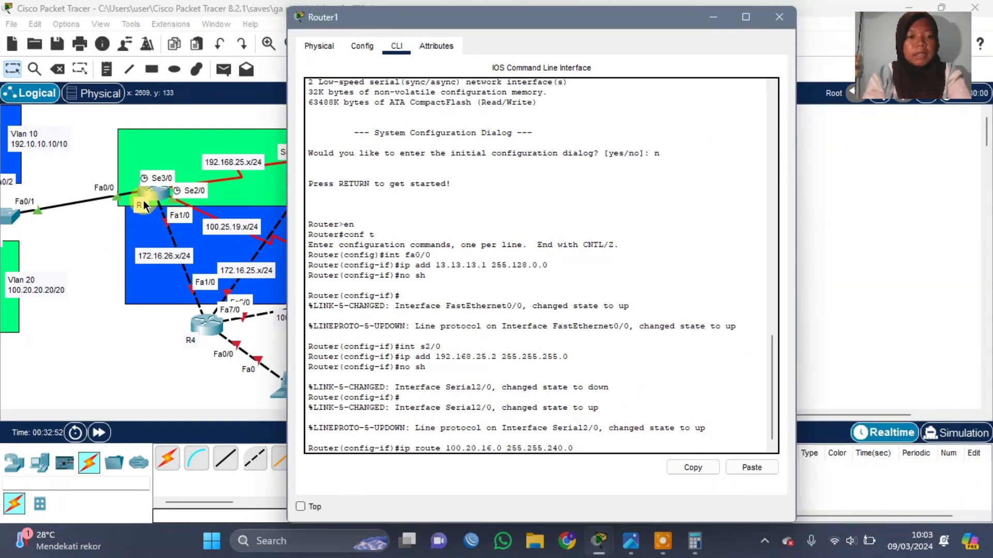
{"action": "scroll", "coordinate": [150, 205], "scroll_direction": "right", "scroll_amount": 2}
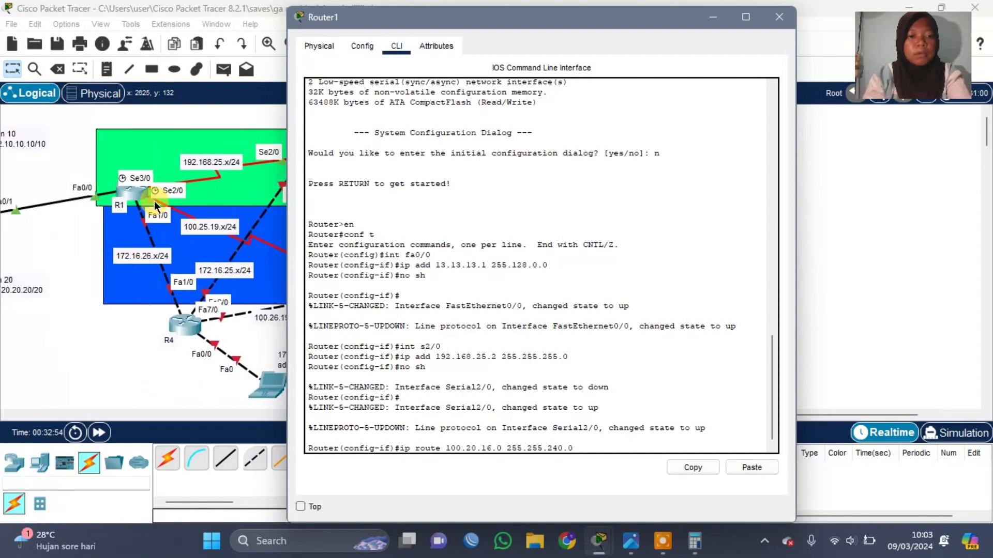
{"action": "scroll", "coordinate": [155, 200], "scroll_direction": "left", "scroll_amount": 1}
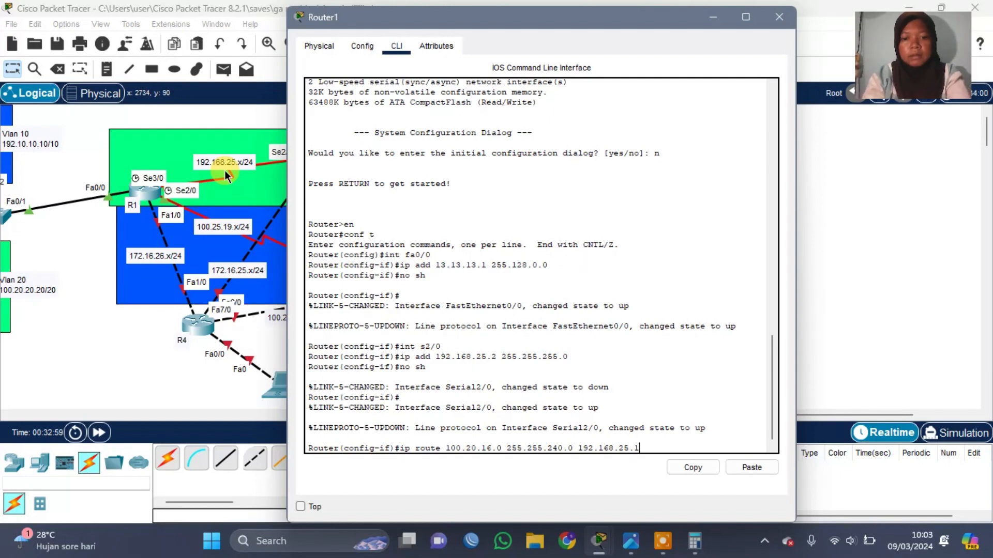
{"action": "key", "text": "Return"}
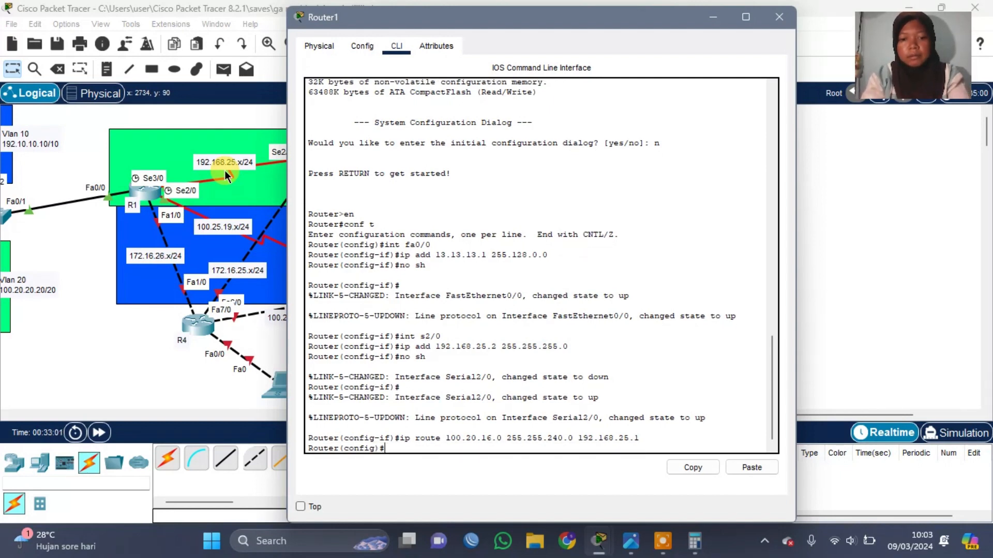
{"action": "left_click", "coordinate": [780, 29]}
Open R1's command line and move its window aside so the R2 and S-1 part of the topology is visible.
{"action": "scroll", "coordinate": [386, 282], "scroll_direction": "left", "scroll_amount": 5}
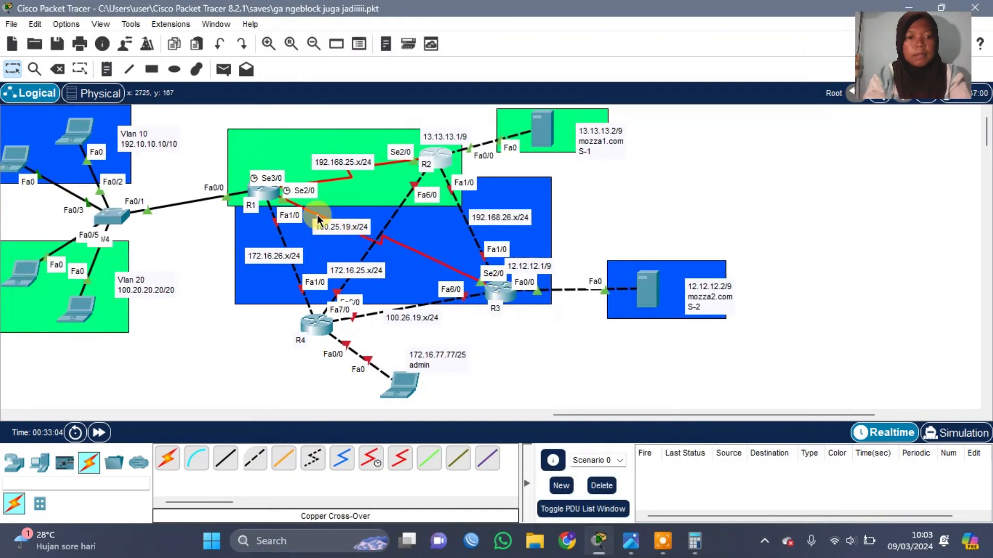
{"action": "left_click", "coordinate": [263, 194]}
{"action": "scroll", "coordinate": [216, 238], "scroll_direction": "left", "scroll_amount": 5}
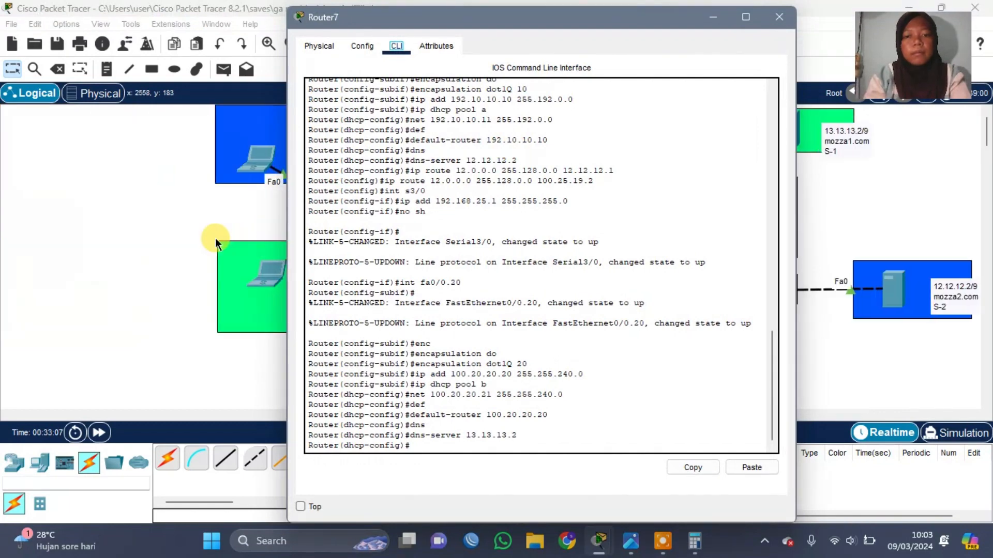
{"action": "scroll", "coordinate": [215, 238], "scroll_direction": "left", "scroll_amount": 5}
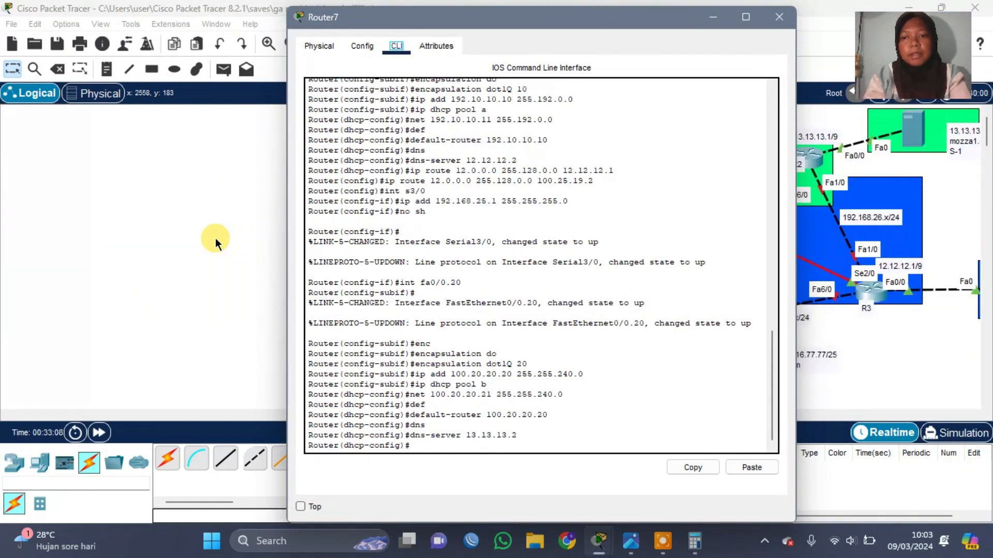
{"action": "left_click_drag", "start_coordinate": [545, 16], "coordinate": [401, 26]}
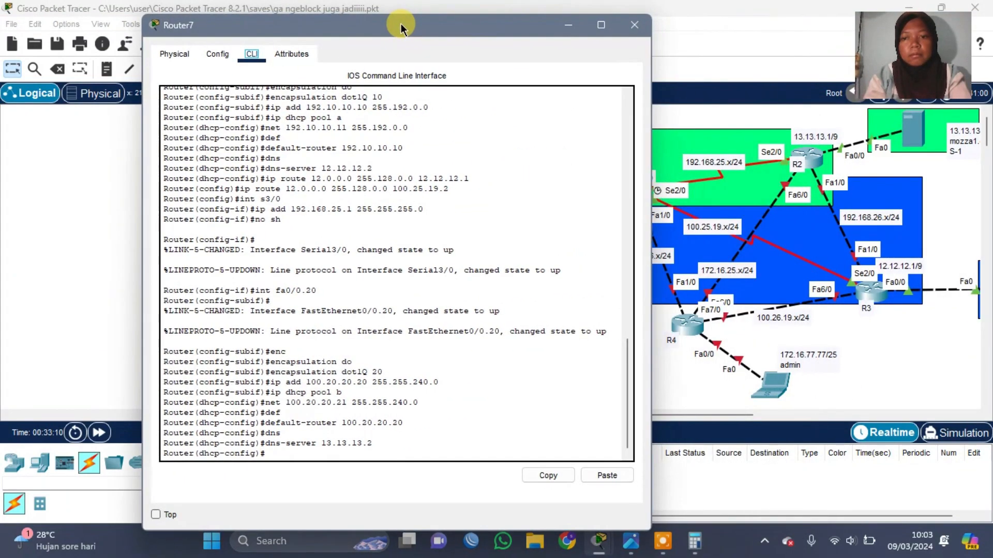
{"action": "scroll", "coordinate": [759, 231], "scroll_direction": "right", "scroll_amount": 5}
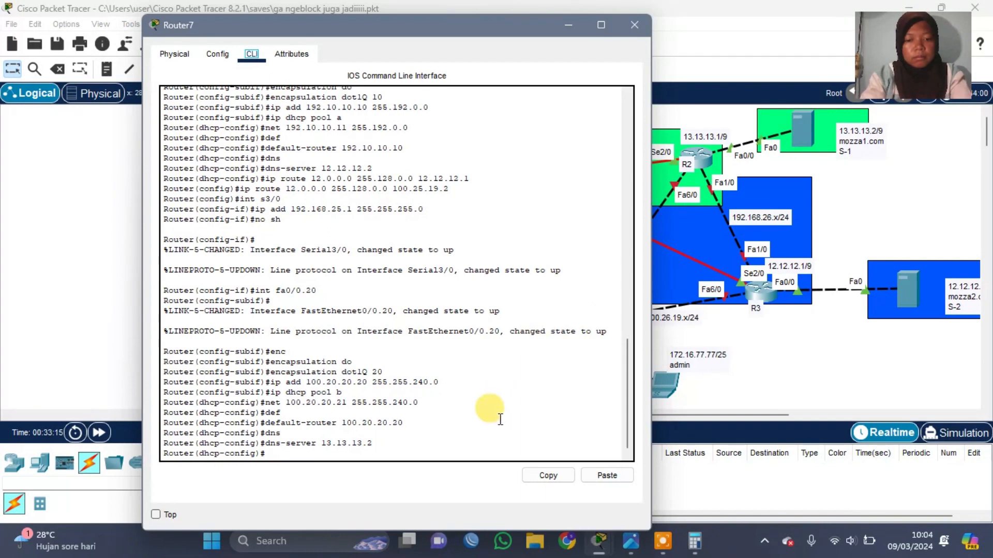
Add a static route on R1 to 13.0.0.0 with mask 255.128.0.0 via 13.13.13.1.
{"action": "left_click", "coordinate": [476, 445]}
{"action": "type", "text": "ip rou"}
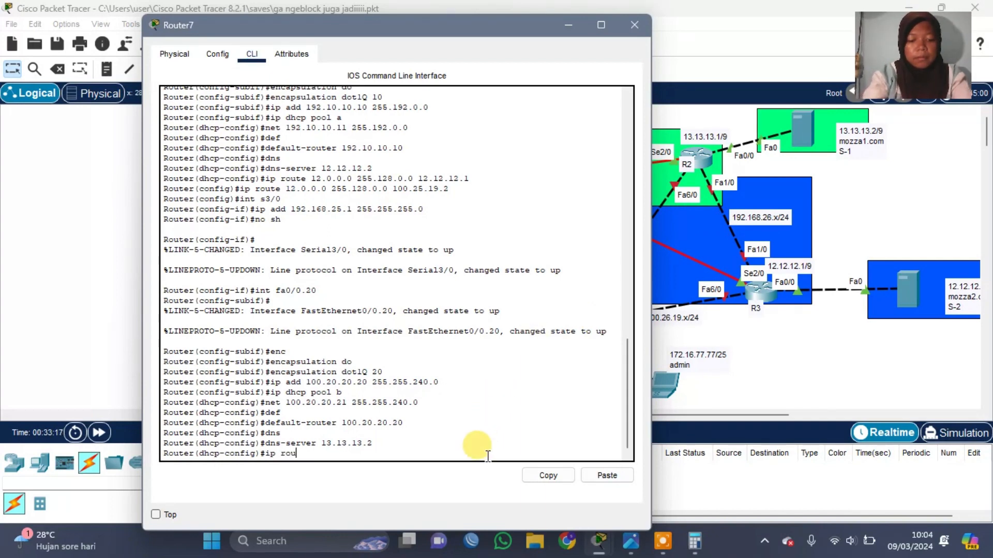
{"action": "type", "text": "te "}
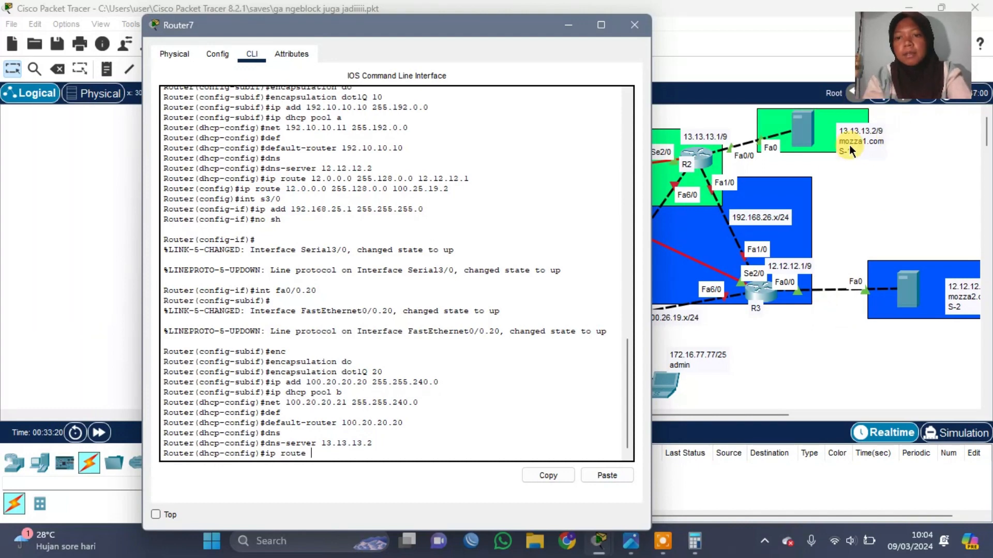
{"action": "type", "text": "13."}
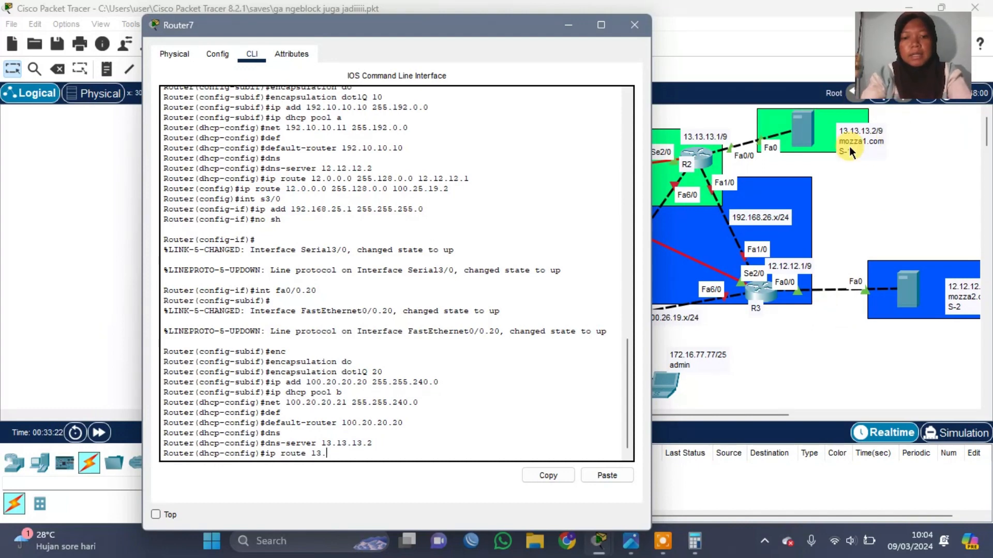
{"action": "type", "text": "0.0.0 255.12"}
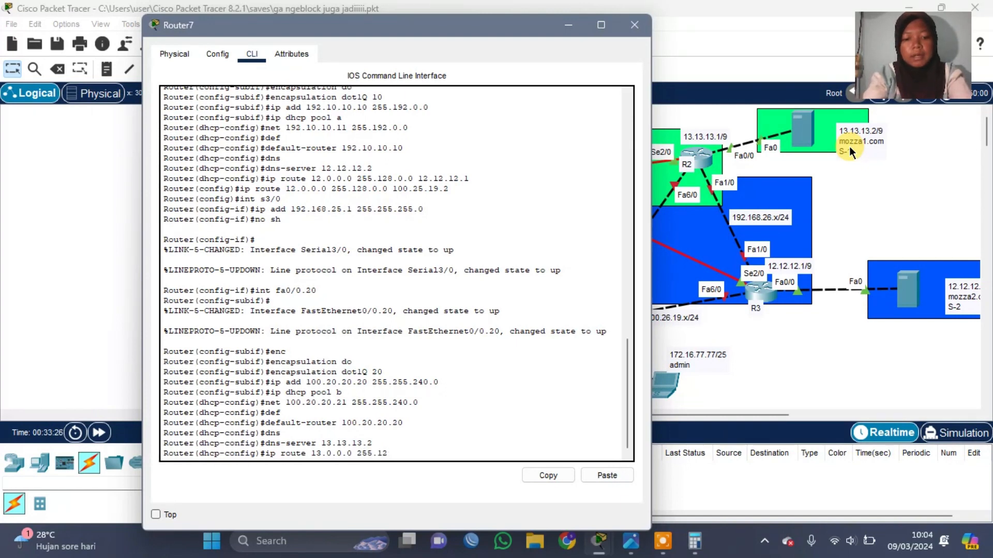
{"action": "type", "text": "8.0.0"}
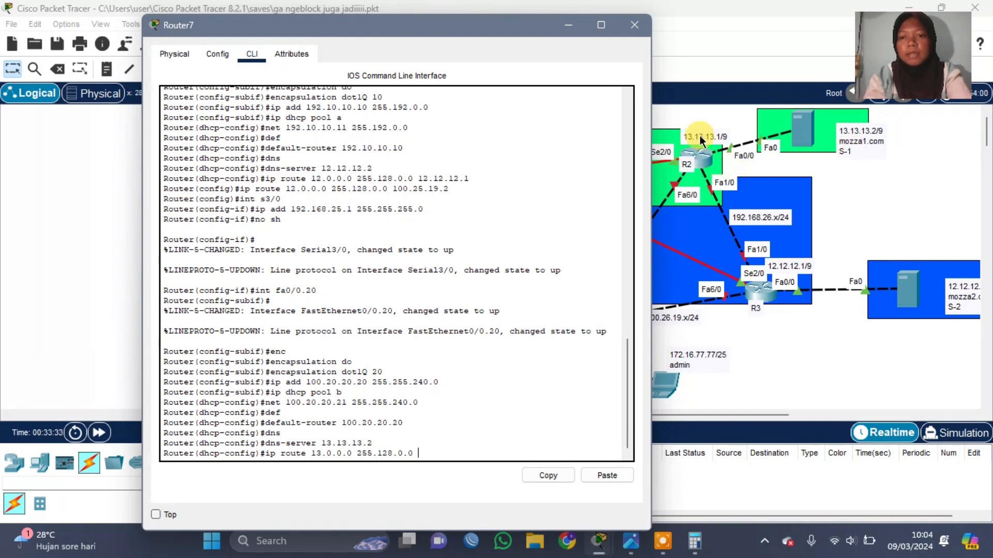
{"action": "type", "text": "13.1"}
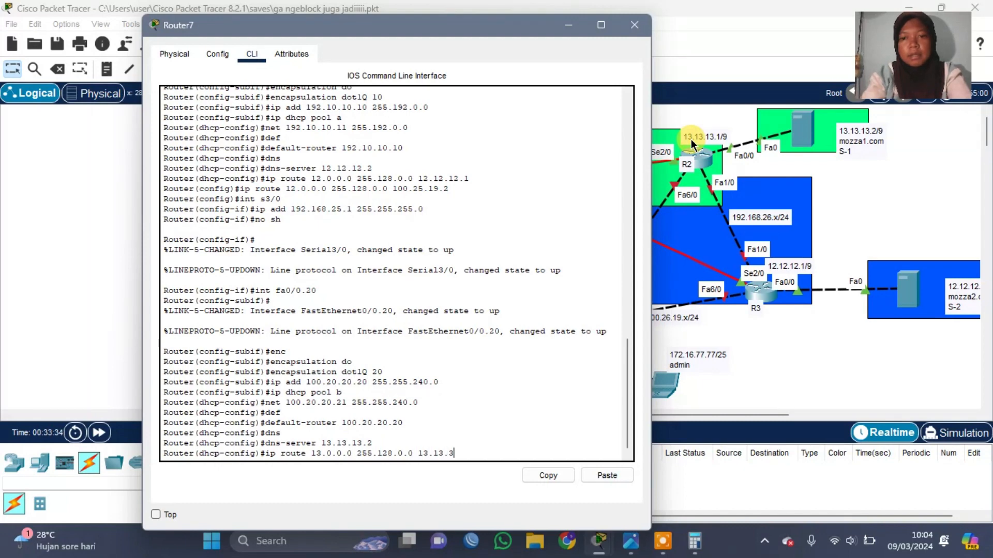
{"action": "type", "text": "3.13"}
{"action": "key", "text": "BackSpace"}
{"action": "type", "text": "13.1"}
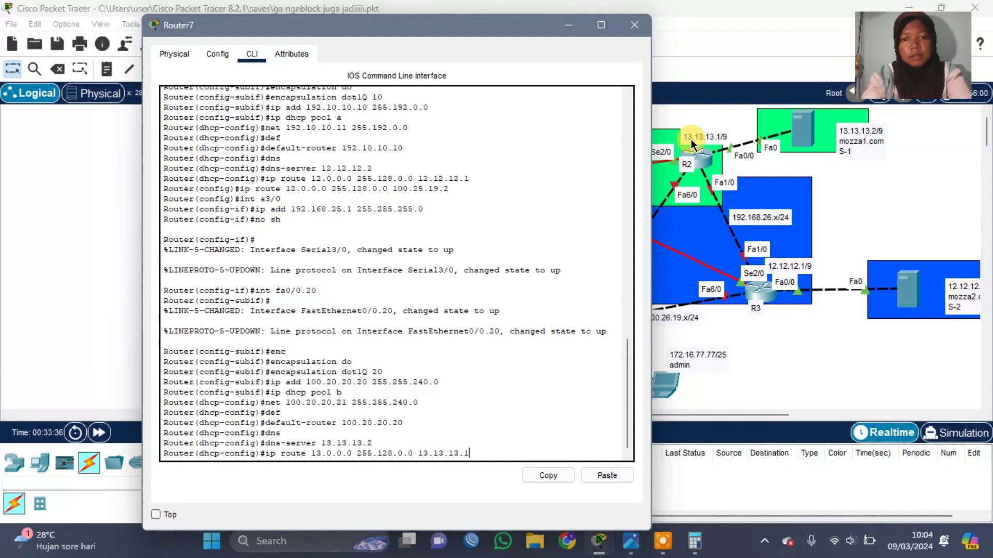
{"action": "key", "text": "Return"}
Add a static route on R1 to 13.0.0.0 with mask 255.128.0.0 via 192.168.25.2 and close R1's window.
{"action": "type", "text": "ip"}
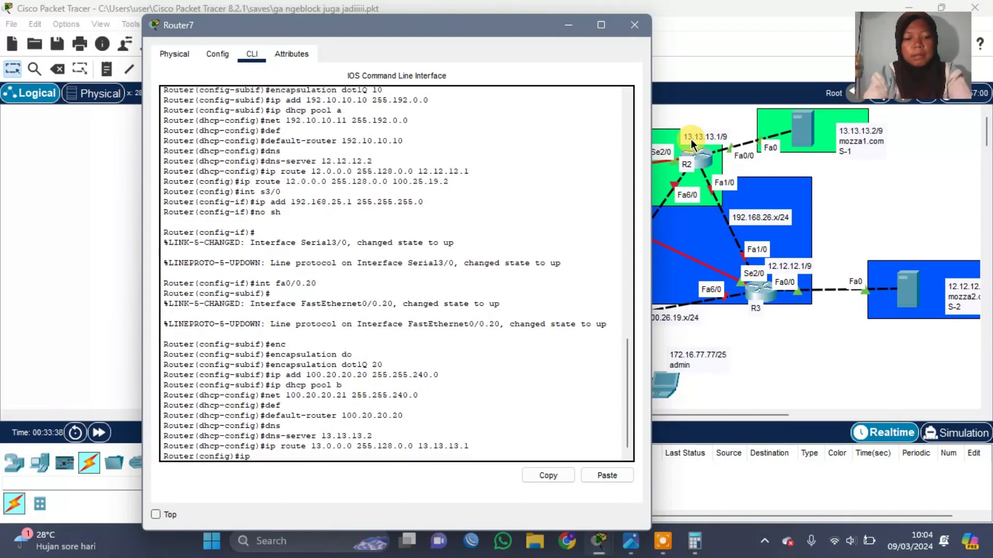
{"action": "type", "text": " route"}
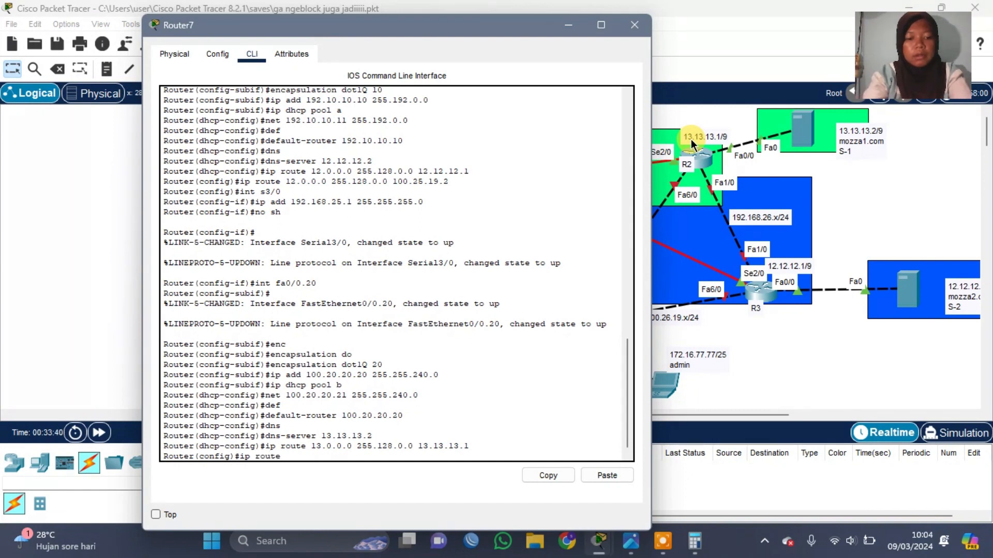
{"action": "type", "text": " 13.0.0."}
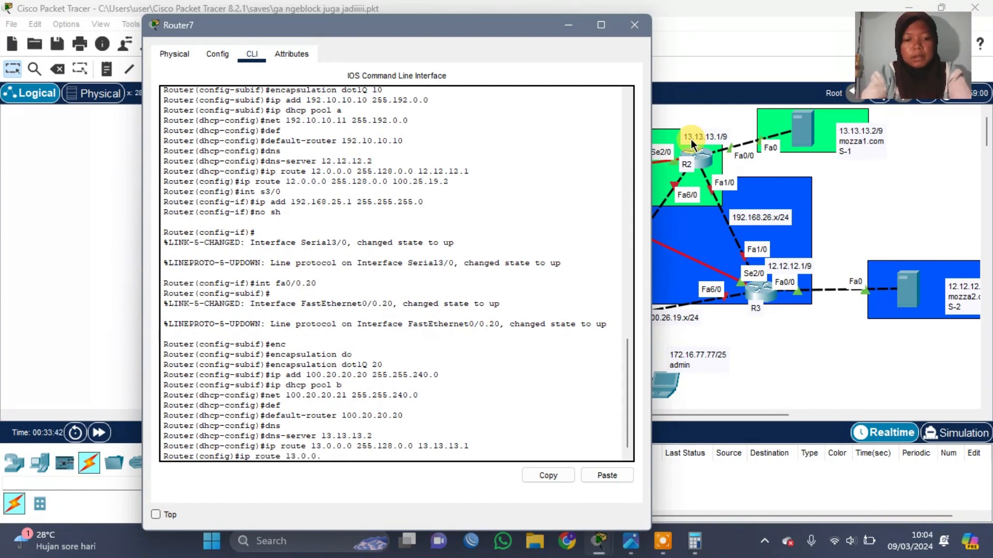
{"action": "type", "text": "0 24"}
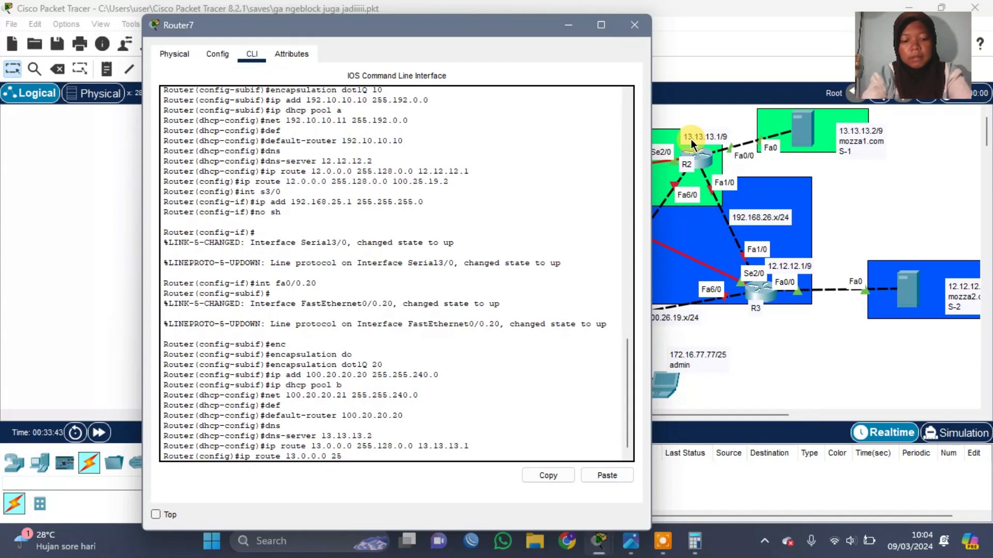
{"action": "type", "text": "5.128.0.0"}
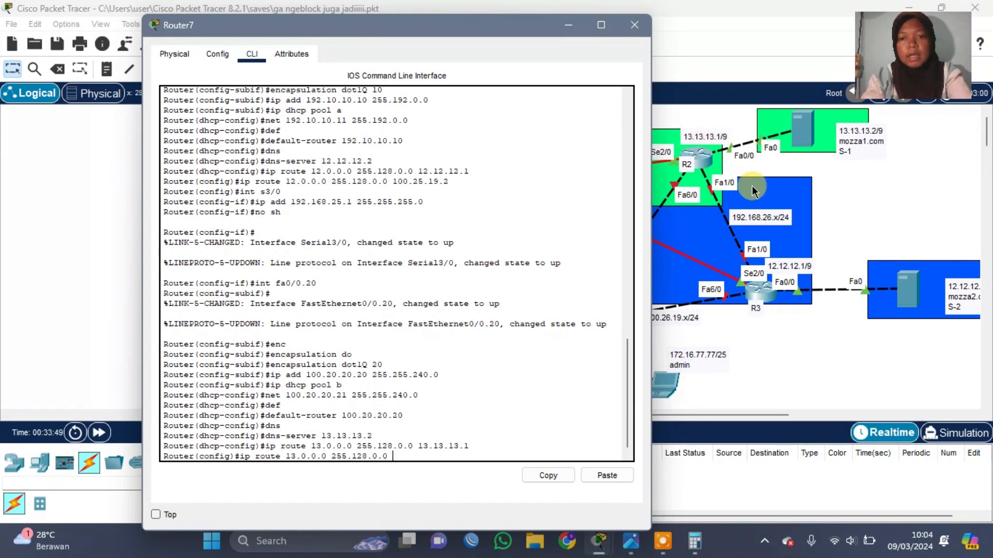
{"action": "scroll", "coordinate": [754, 189], "scroll_direction": "left", "scroll_amount": 3}
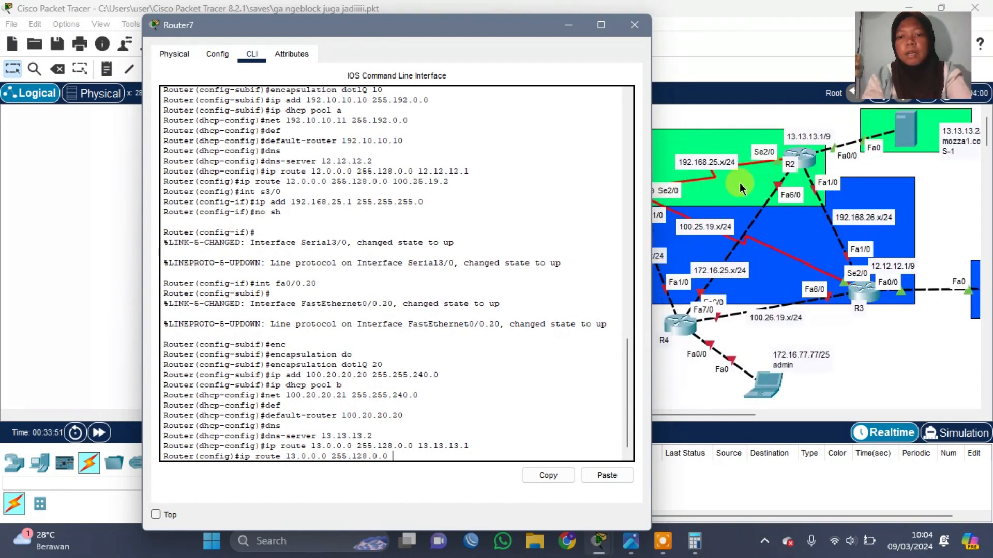
{"action": "scroll", "coordinate": [700, 191], "scroll_direction": "left", "scroll_amount": 2}
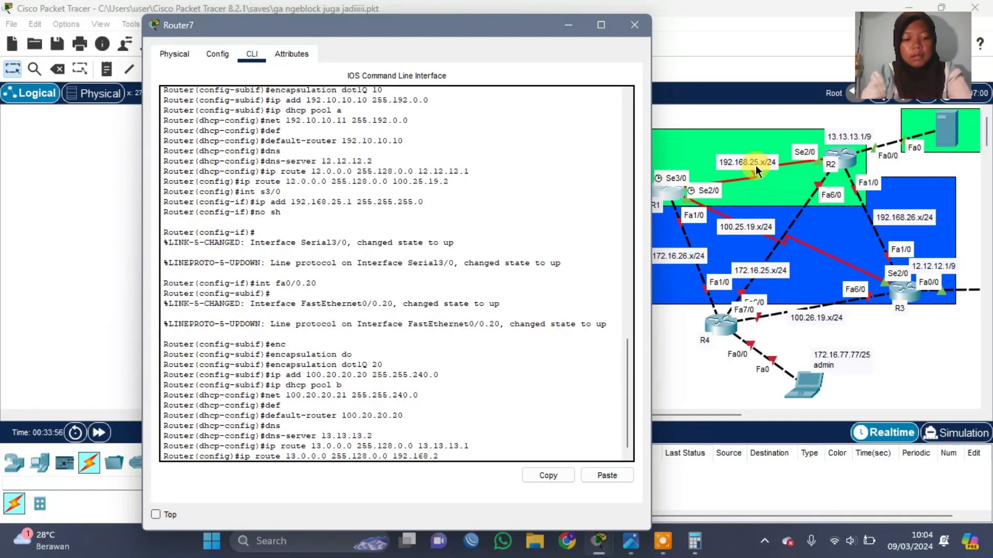
{"action": "type", "text": "."}
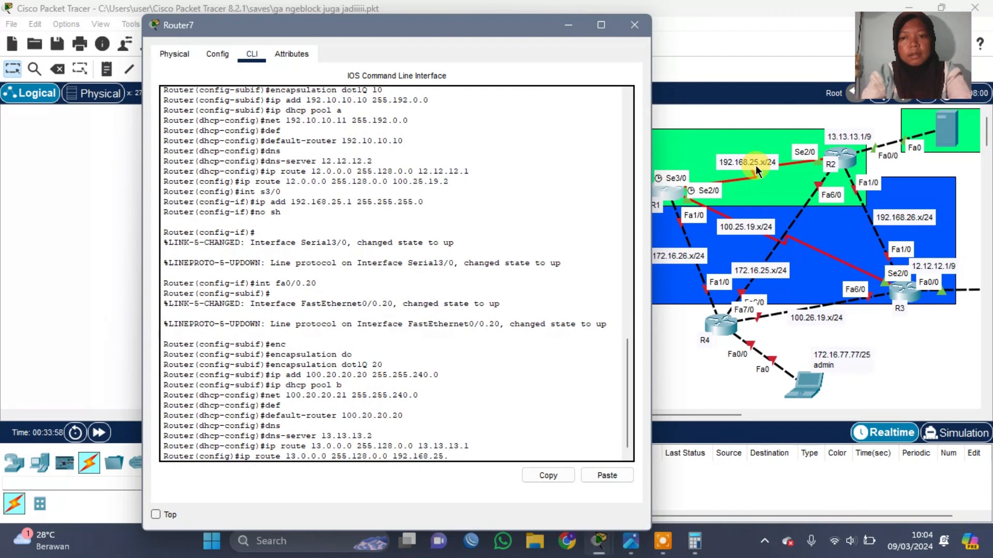
{"action": "type", "text": "2"}
{"action": "key", "text": "Return"}
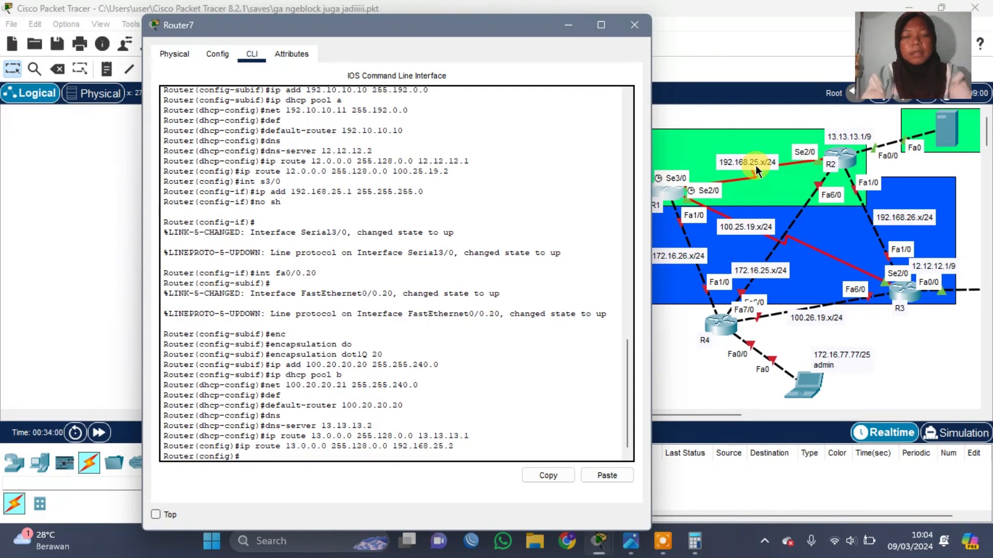
{"action": "left_click", "coordinate": [623, 23]}
Test connectivity by sending a simple PDU from each of the two Vlan 20 laptops to R1.
{"action": "left_click", "coordinate": [223, 69]}
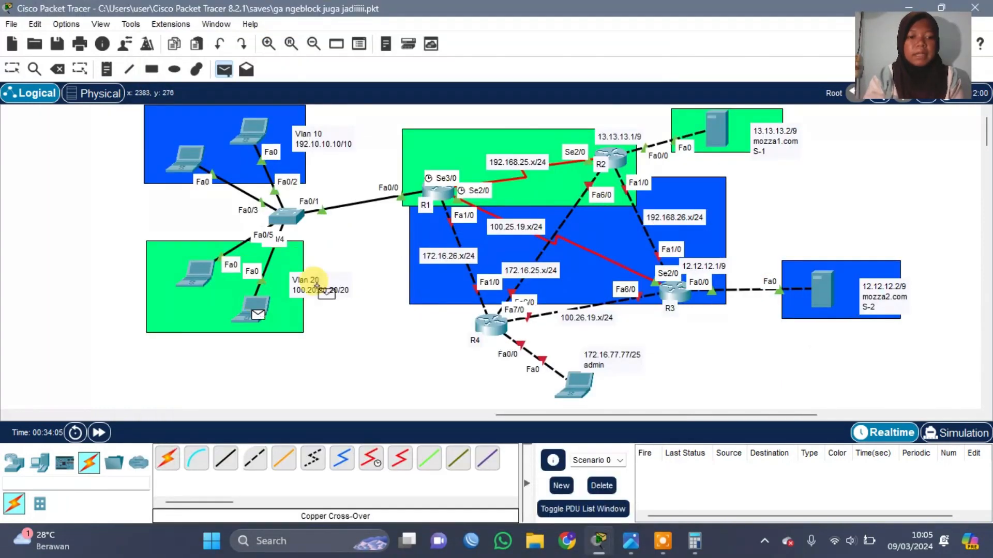
{"action": "left_click", "coordinate": [441, 198]}
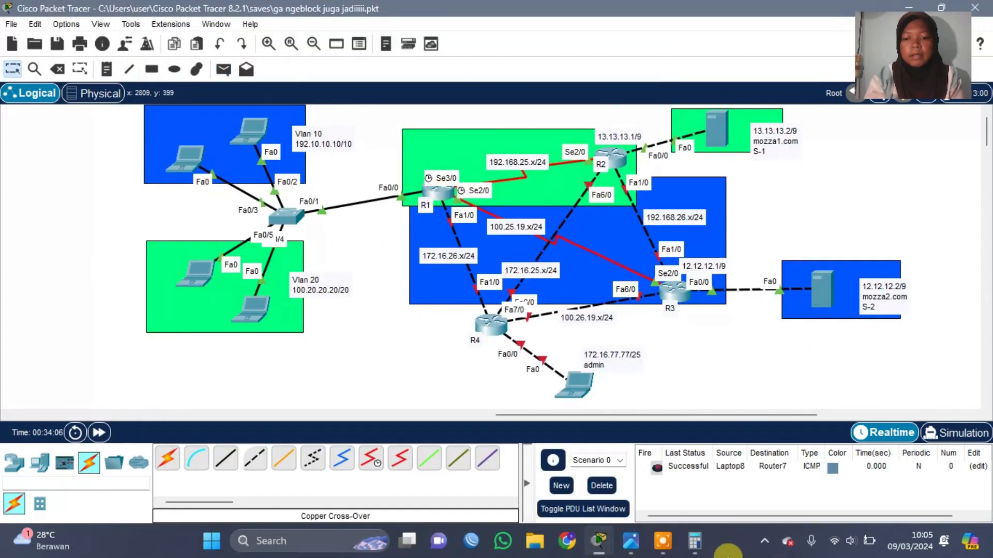
{"action": "left_click", "coordinate": [224, 70]}
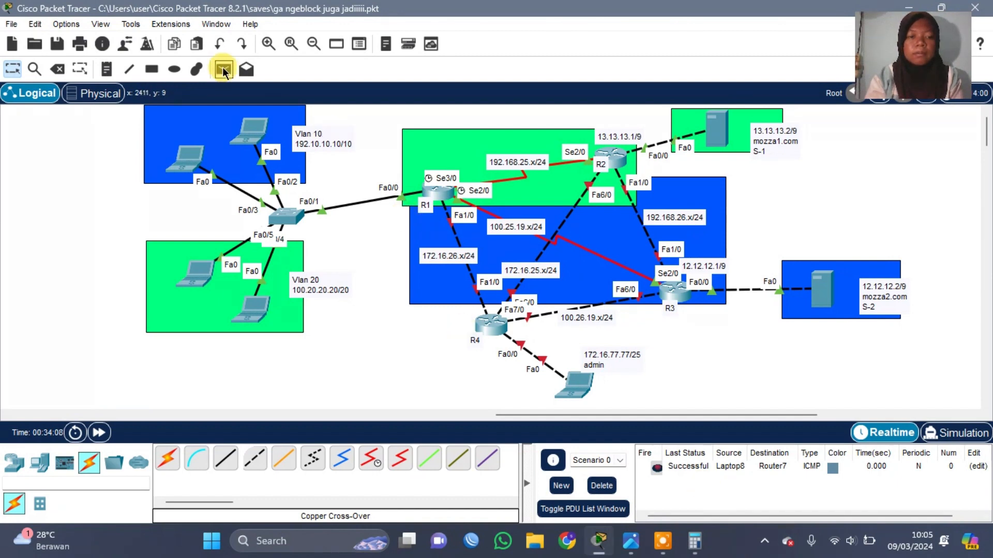
{"action": "left_click", "coordinate": [202, 278]}
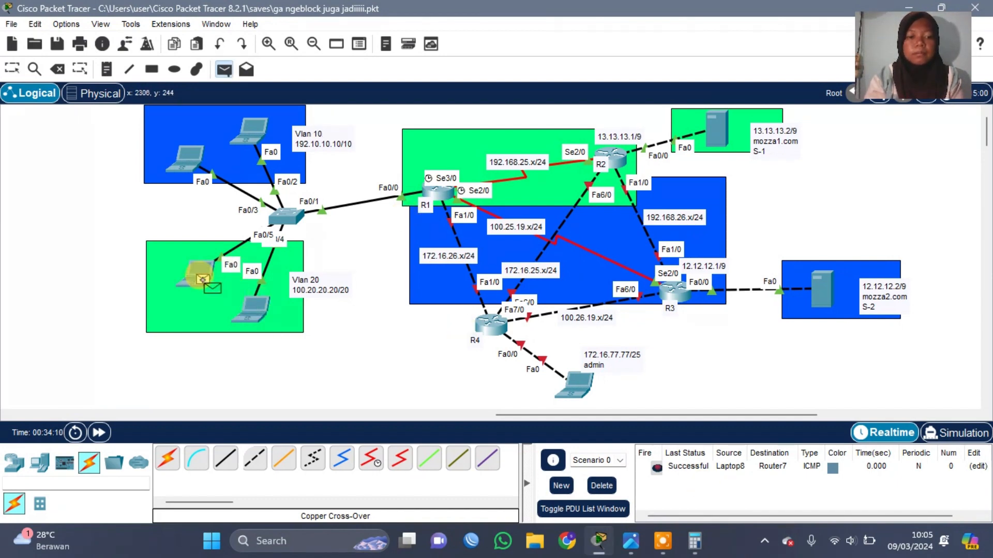
{"action": "left_click", "coordinate": [437, 196]}
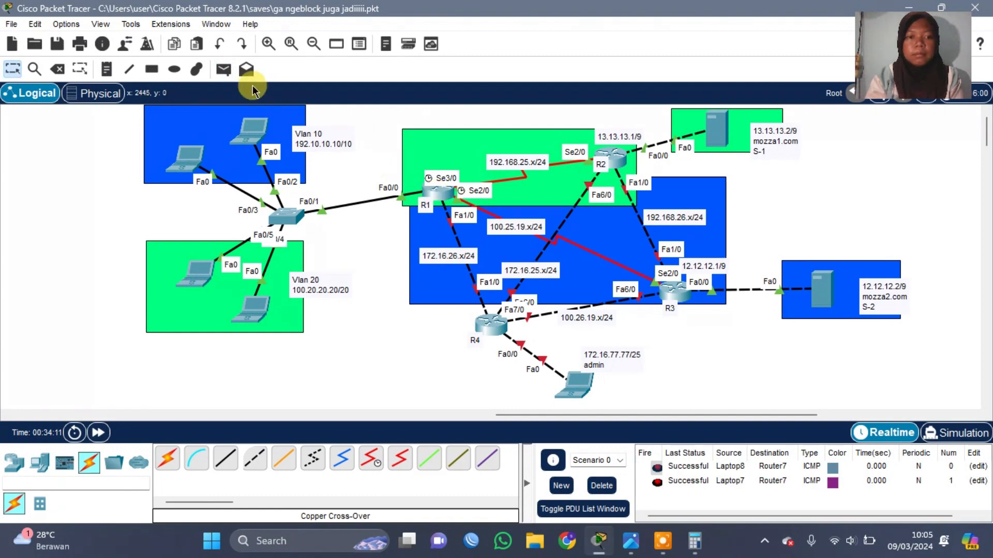
Send a simple PDU from the lower Vlan 20 laptop to R2 and delete the scenario's PDU entries.
{"action": "left_click", "coordinate": [223, 70]}
{"action": "left_click", "coordinate": [249, 313]}
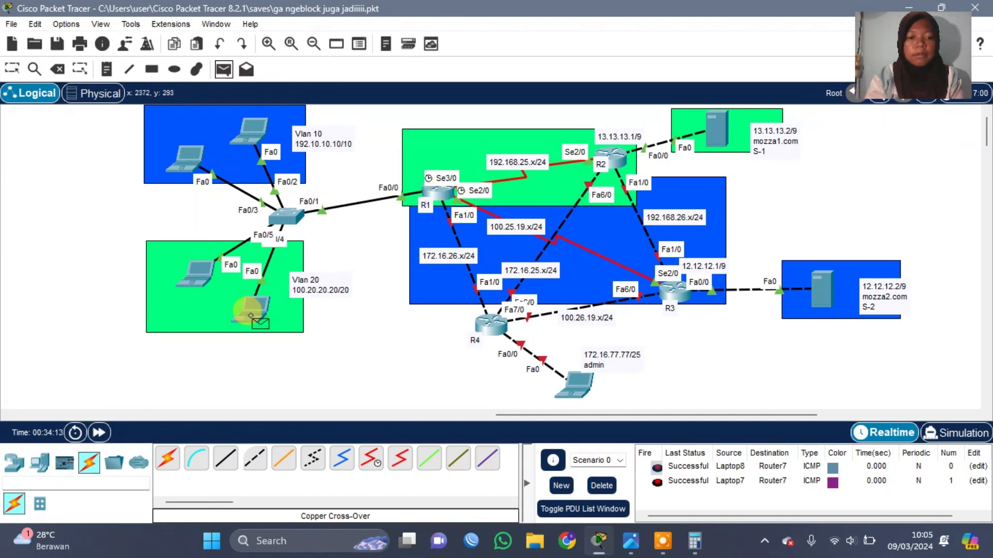
{"action": "left_click", "coordinate": [620, 154]}
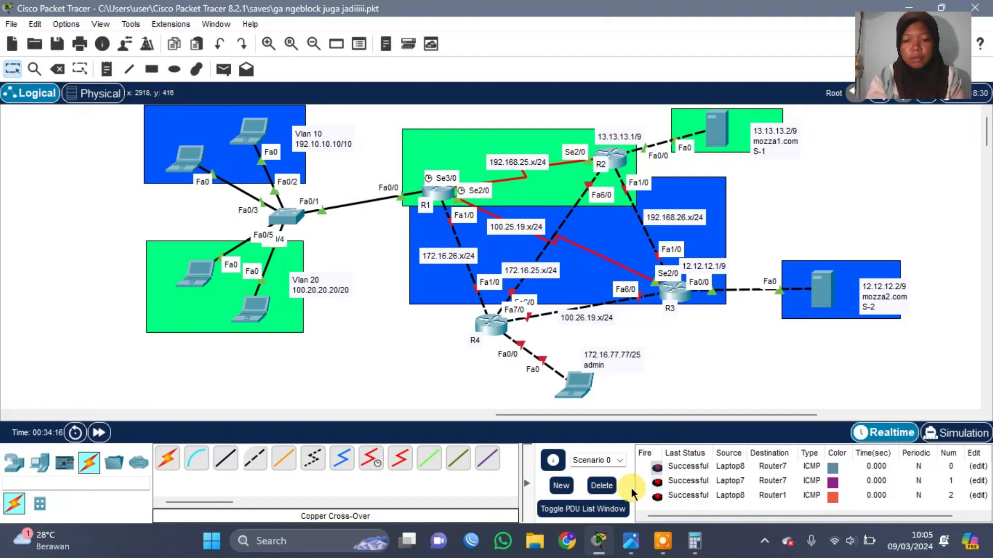
{"action": "left_click", "coordinate": [600, 485]}
Send a simple PDU twice from the lower Vlan 20 laptop to server S-1 and clear the scenario's PDU entries.
{"action": "left_click", "coordinate": [220, 72]}
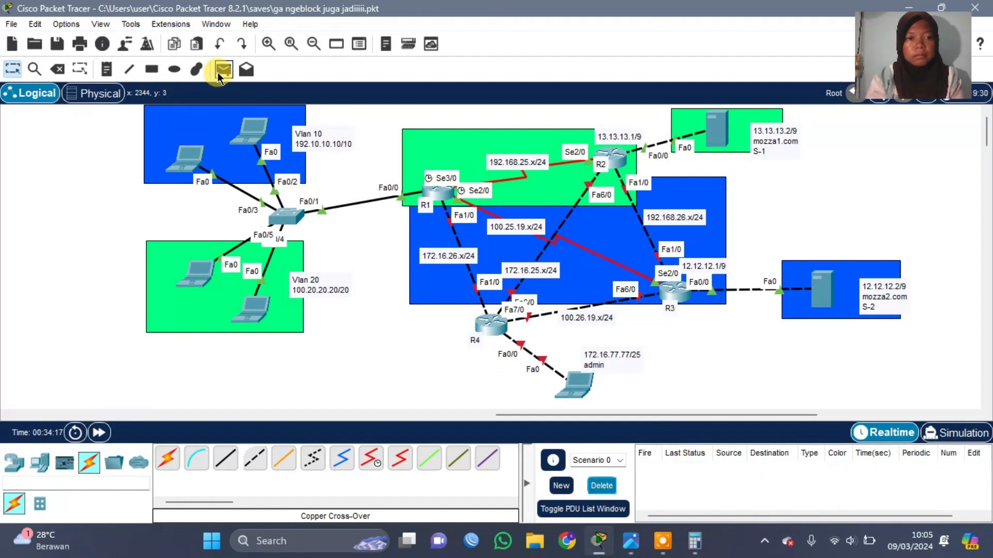
{"action": "left_click", "coordinate": [254, 308]}
{"action": "left_click", "coordinate": [723, 124]}
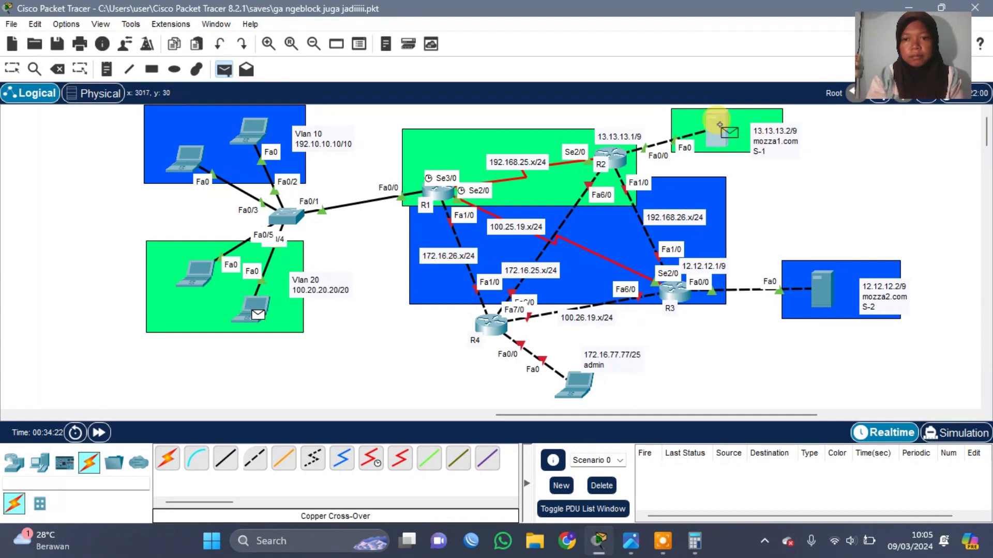
{"action": "left_click", "coordinate": [723, 126]}
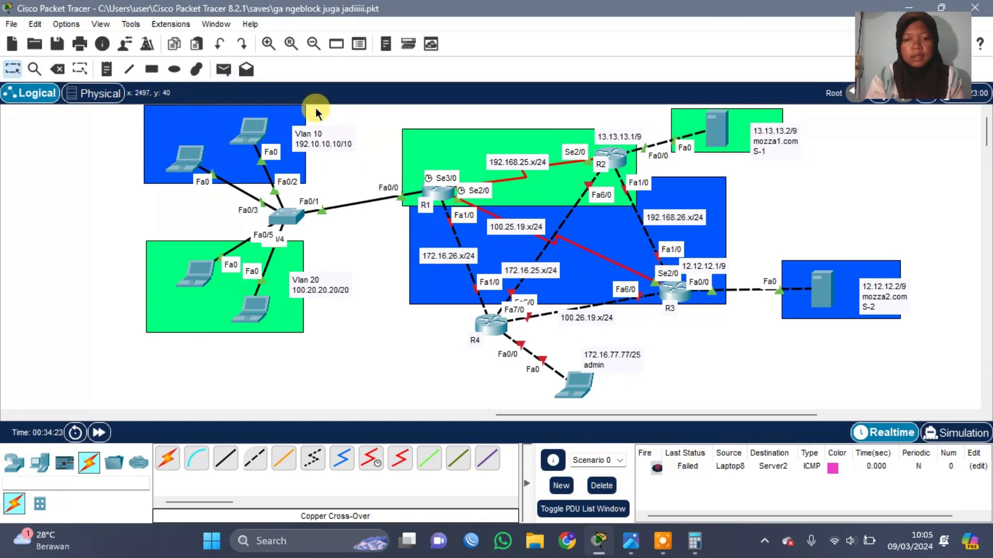
{"action": "left_click", "coordinate": [223, 69]}
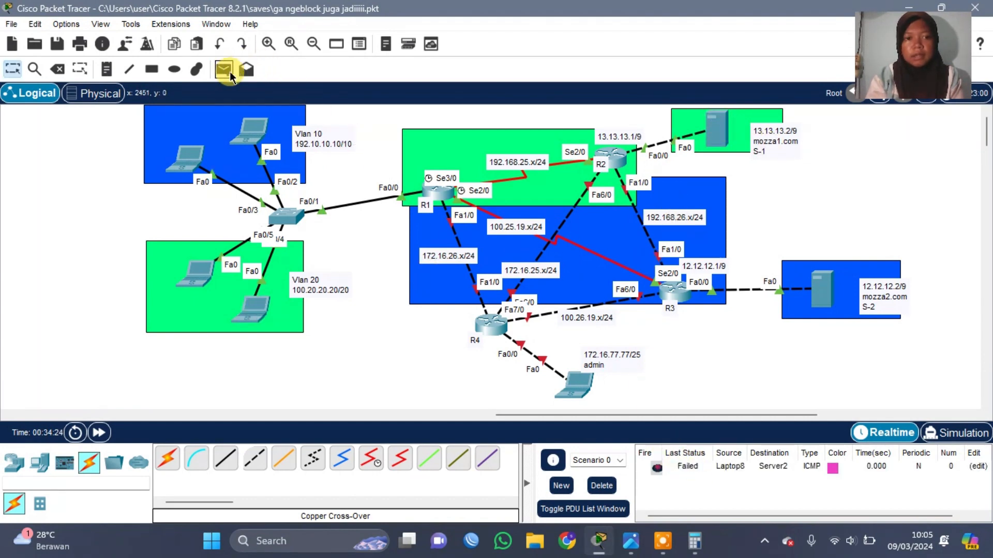
{"action": "left_click", "coordinate": [253, 309]}
{"action": "left_click", "coordinate": [727, 134]}
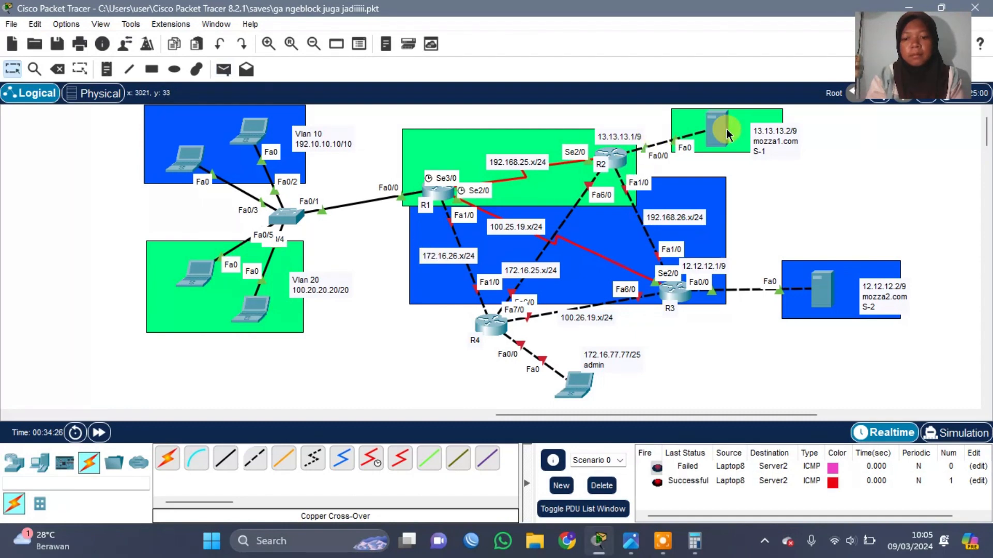
{"action": "left_click", "coordinate": [610, 485]}
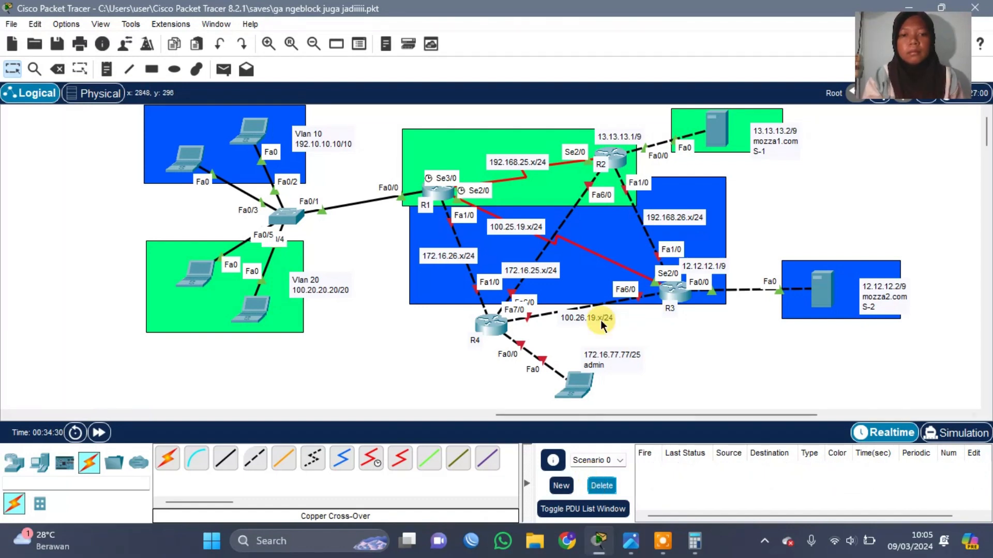
{"action": "scroll", "coordinate": [601, 325], "scroll_direction": "right", "scroll_amount": 2}
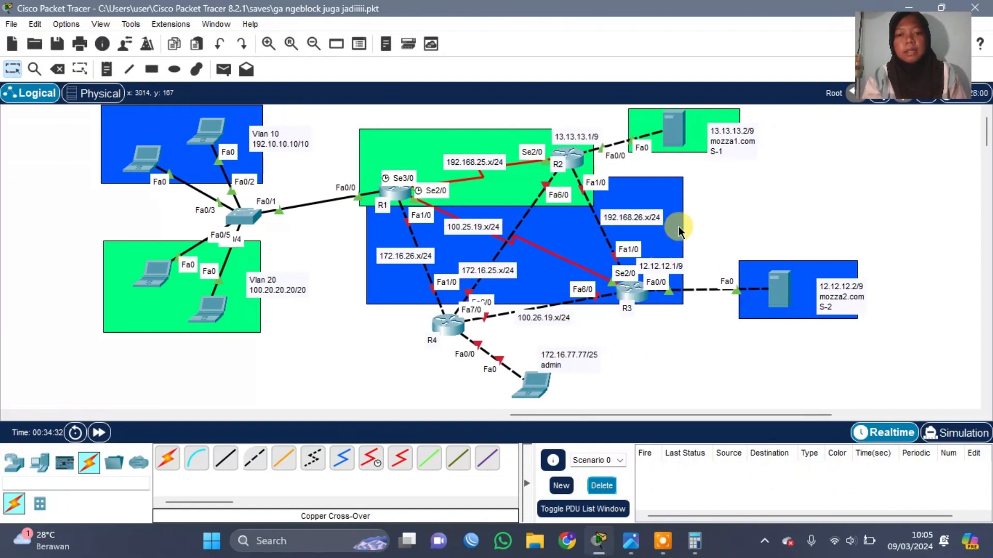
Open R4's command-line interface and move its window aside so the topology around R4 stays visible.
{"action": "scroll", "coordinate": [656, 220], "scroll_direction": "left", "scroll_amount": 2}
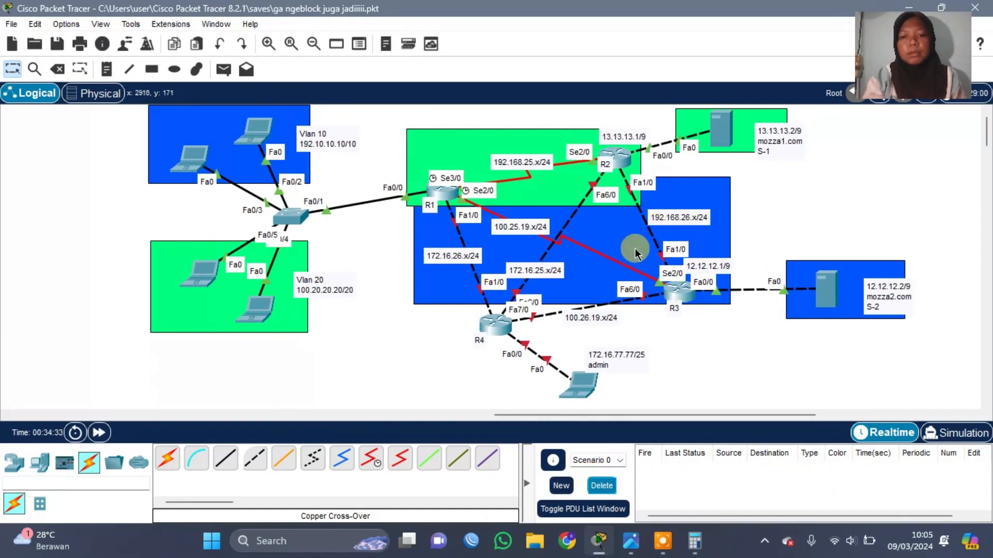
{"action": "scroll", "coordinate": [634, 326], "scroll_direction": "down", "scroll_amount": 1}
{"action": "scroll", "coordinate": [634, 327], "scroll_direction": "up", "scroll_amount": 1}
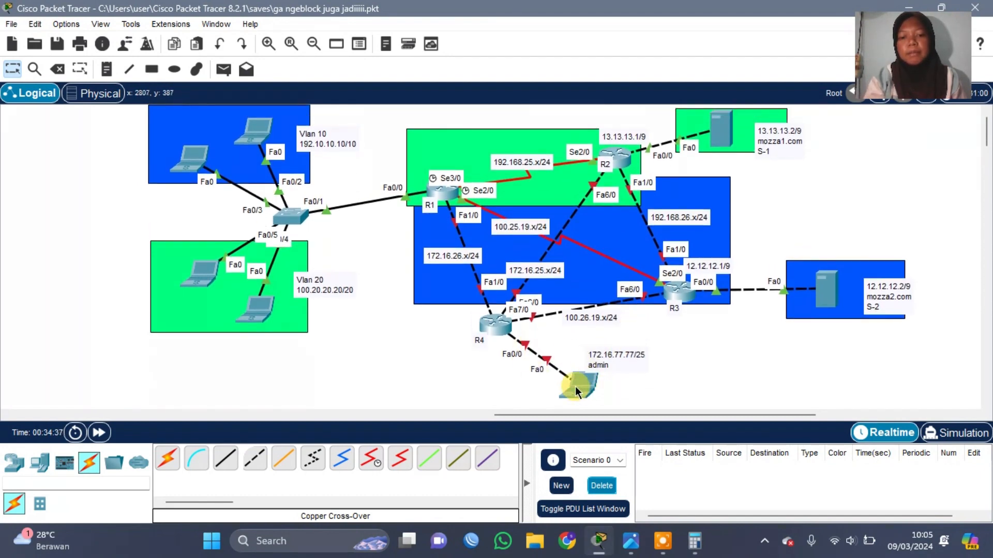
{"action": "left_click", "coordinate": [467, 350]}
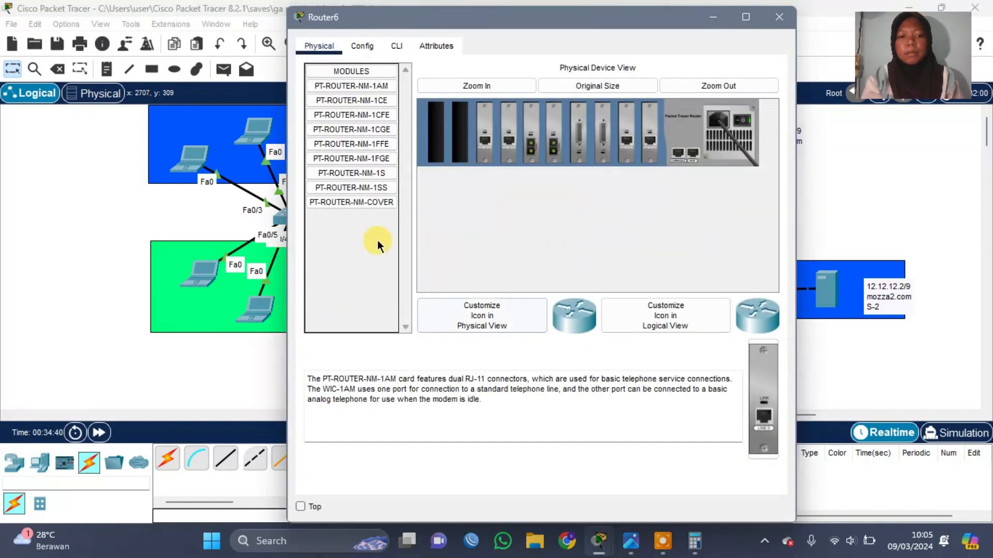
{"action": "left_click", "coordinate": [396, 45]}
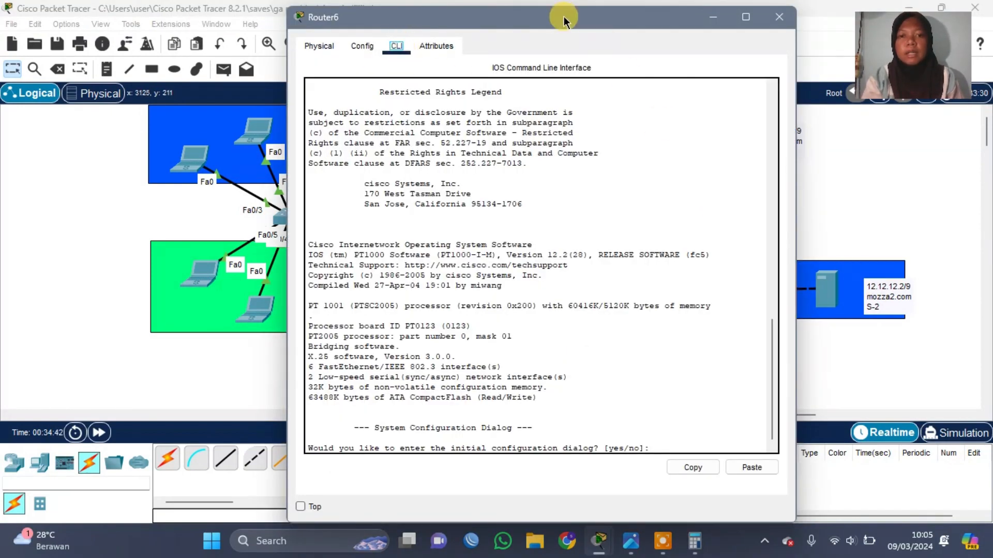
{"action": "left_click_drag", "start_coordinate": [565, 19], "coordinate": [308, 34]}
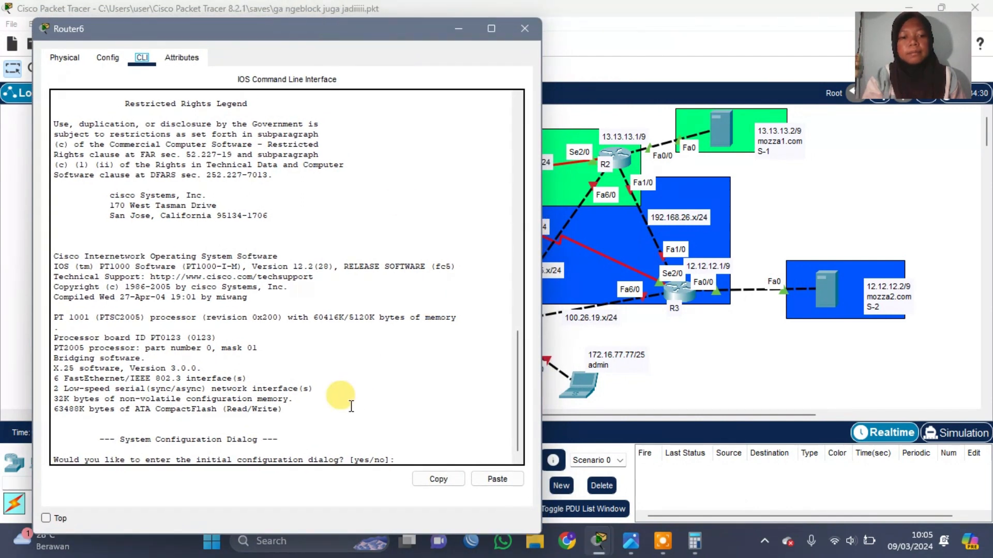
Decline R4's initial configuration dialog and enter privileged mode followed by global configuration mode.
{"action": "left_click", "coordinate": [407, 454]}
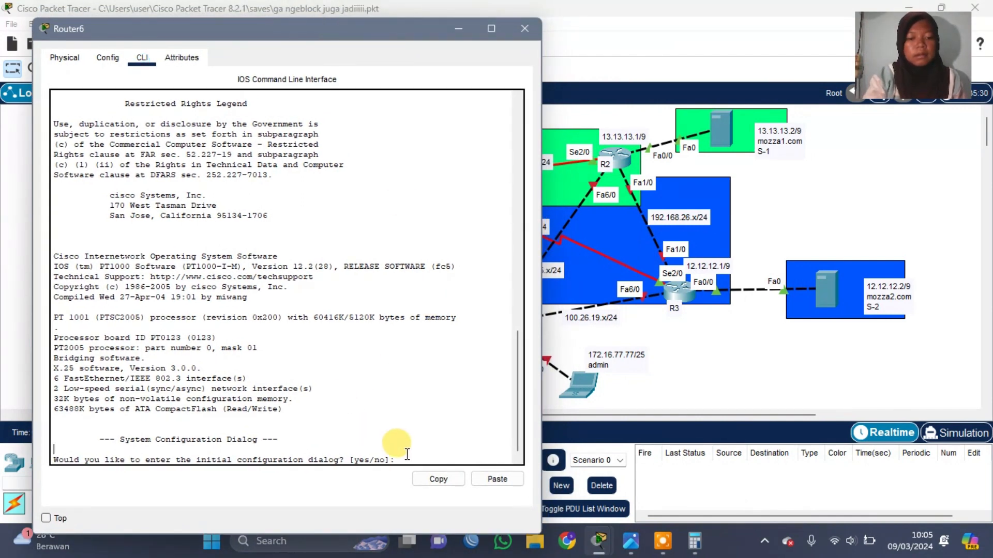
{"action": "type", "text": "n"}
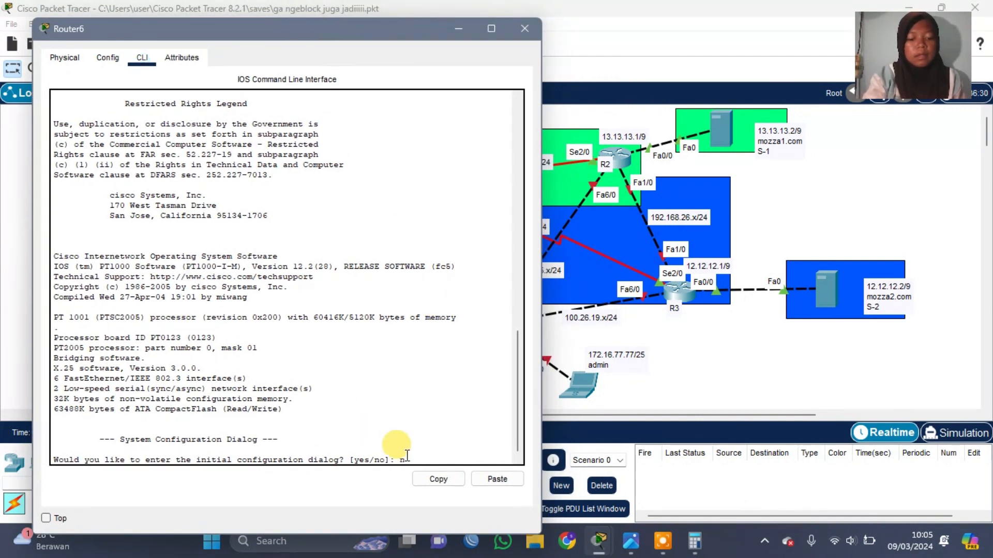
{"action": "key", "text": "Return"}
{"action": "key", "text": "Return"}
{"action": "type", "text": "en"}
{"action": "key", "text": "Return"}
{"action": "type", "text": "c"}
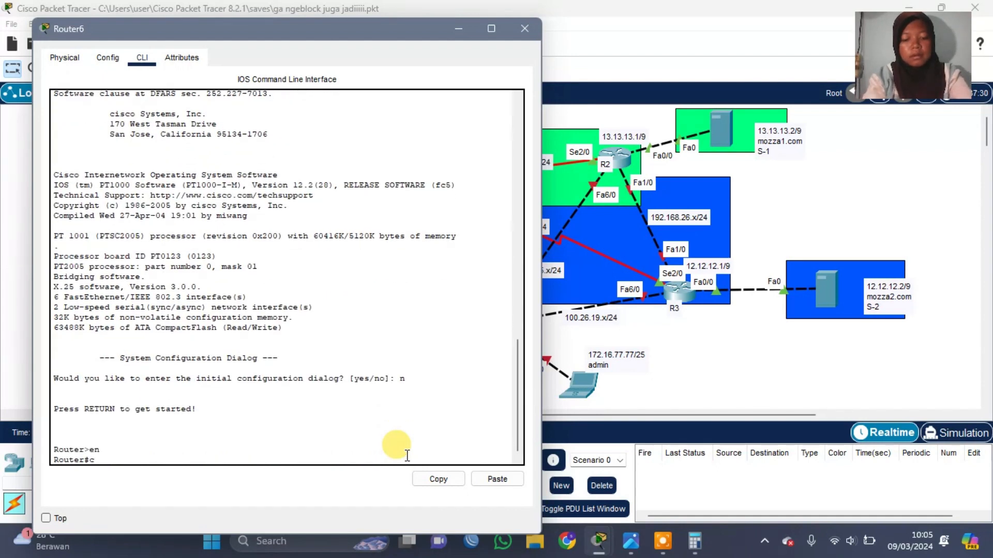
{"action": "type", "text": "onf t"}
{"action": "key", "text": "Return"}
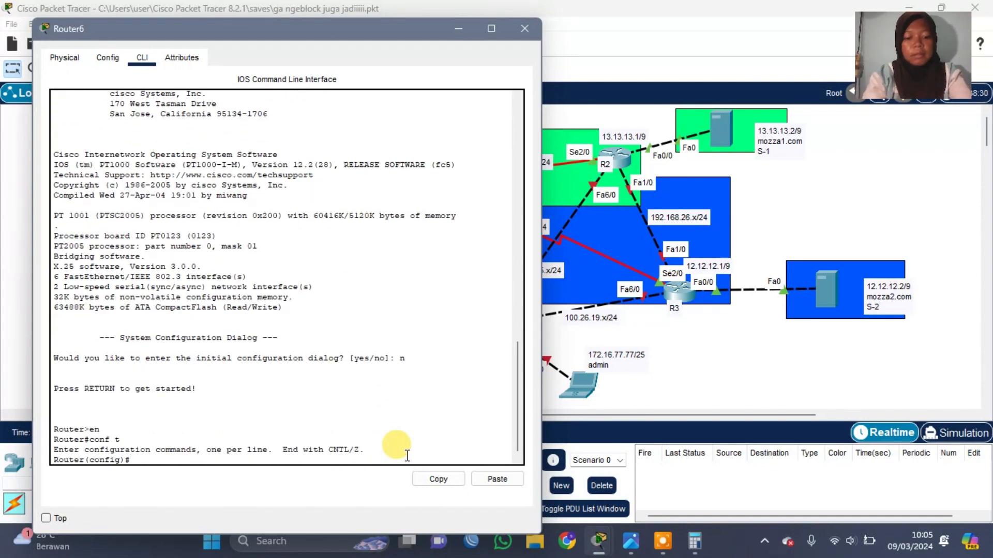
Assign 172.16.77.77 with mask 255.255.255.128 to R4's Fa0/0 interface, checking the /25 mask in the subnet table image.
{"action": "type", "text": "int fa"}
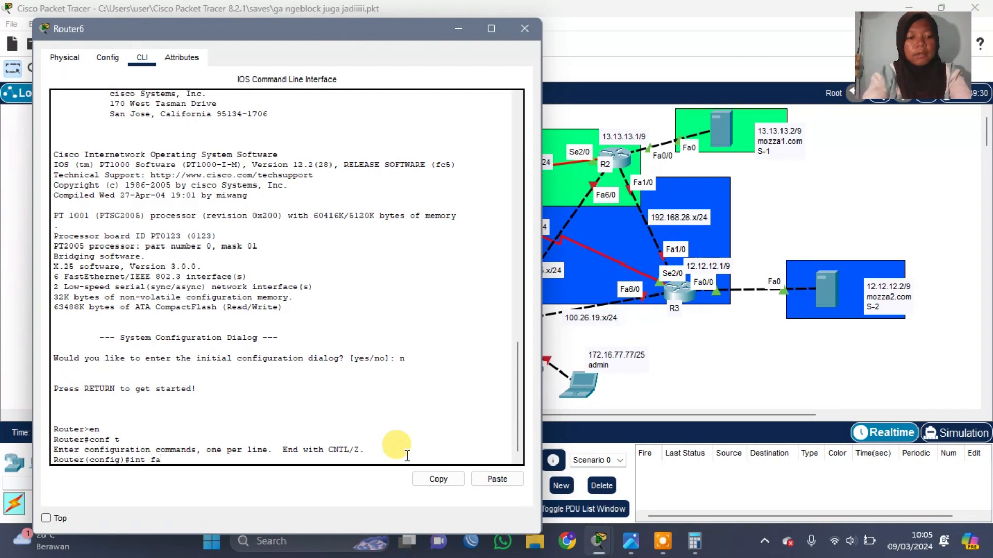
{"action": "scroll", "coordinate": [653, 393], "scroll_direction": "left", "scroll_amount": 2}
{"action": "scroll", "coordinate": [653, 393], "scroll_direction": "left", "scroll_amount": 1}
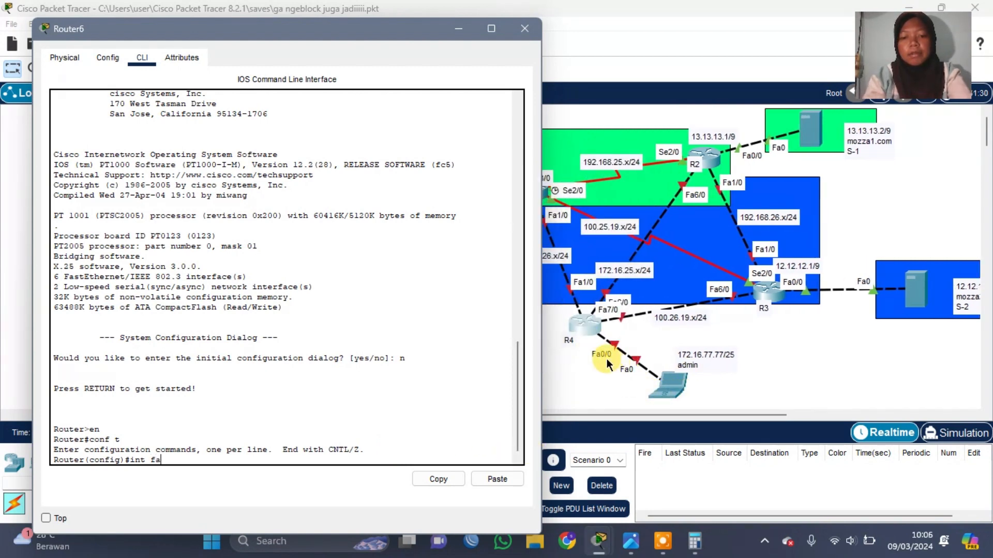
{"action": "type", "text": "0/0"}
{"action": "key", "text": "Return"}
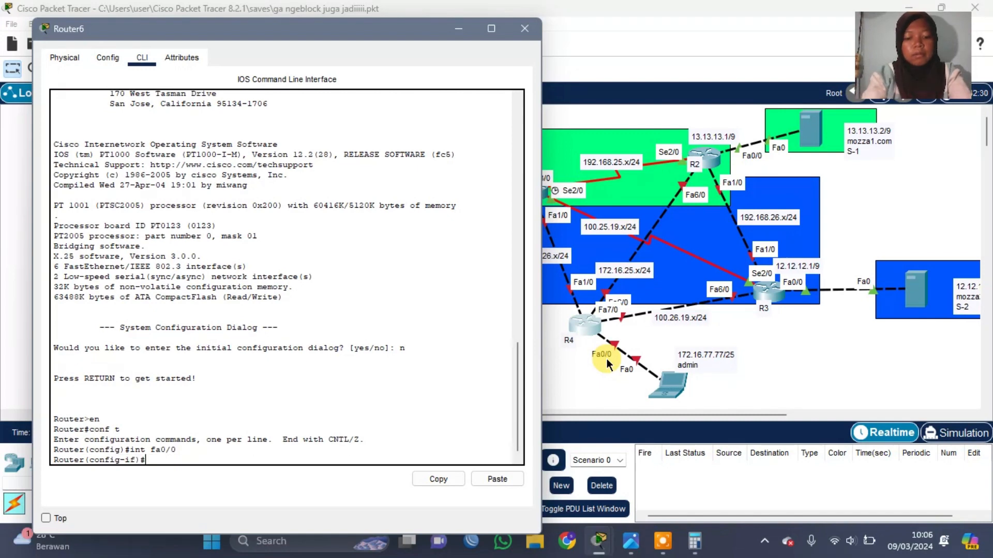
{"action": "type", "text": "ip add"}
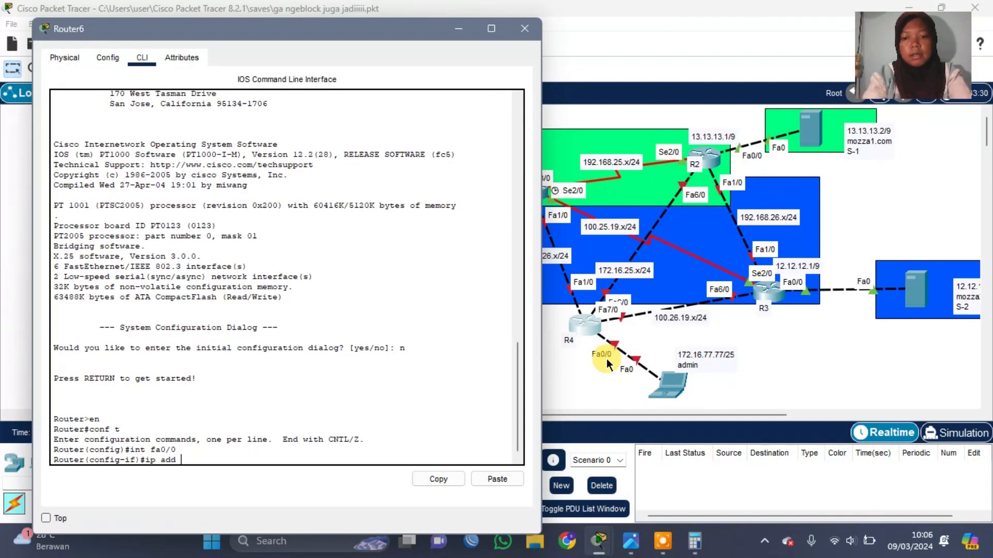
{"action": "type", "text": " 172."}
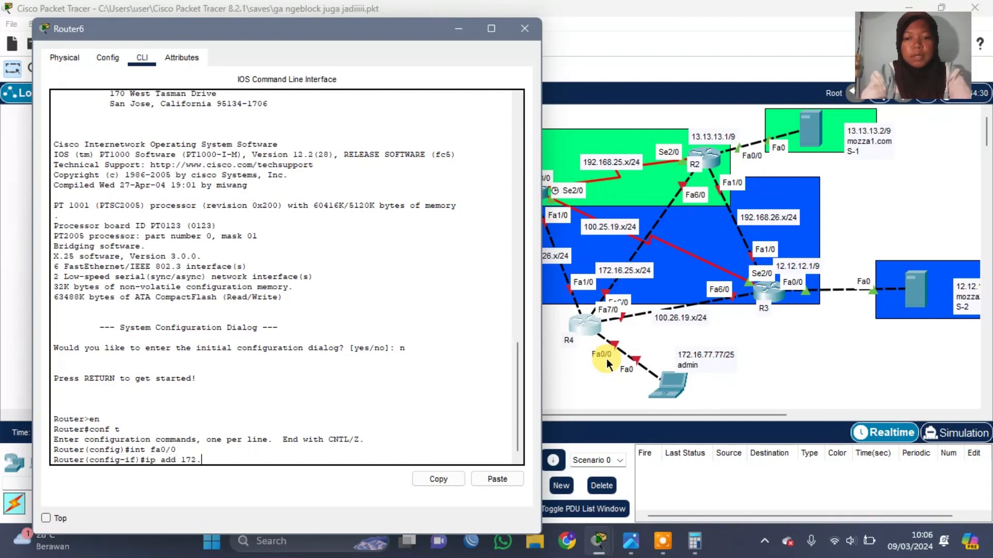
{"action": "type", "text": "16.77.7"}
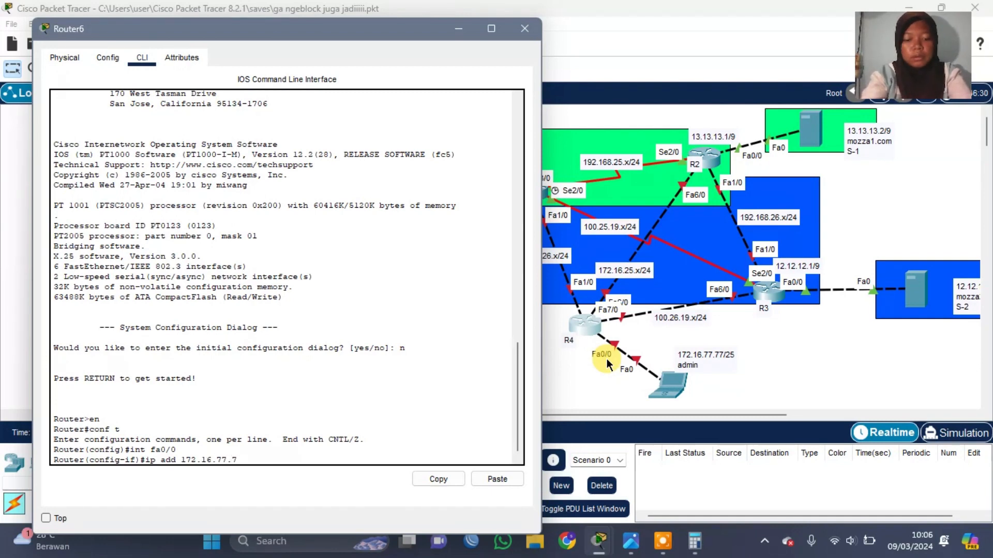
{"action": "type", "text": "7"}
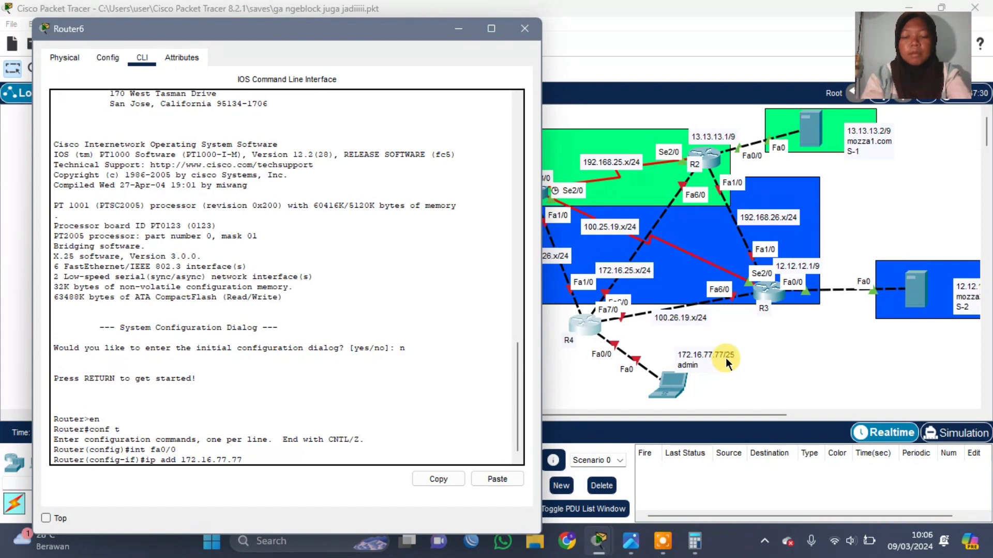
{"action": "left_click", "coordinate": [631, 541]}
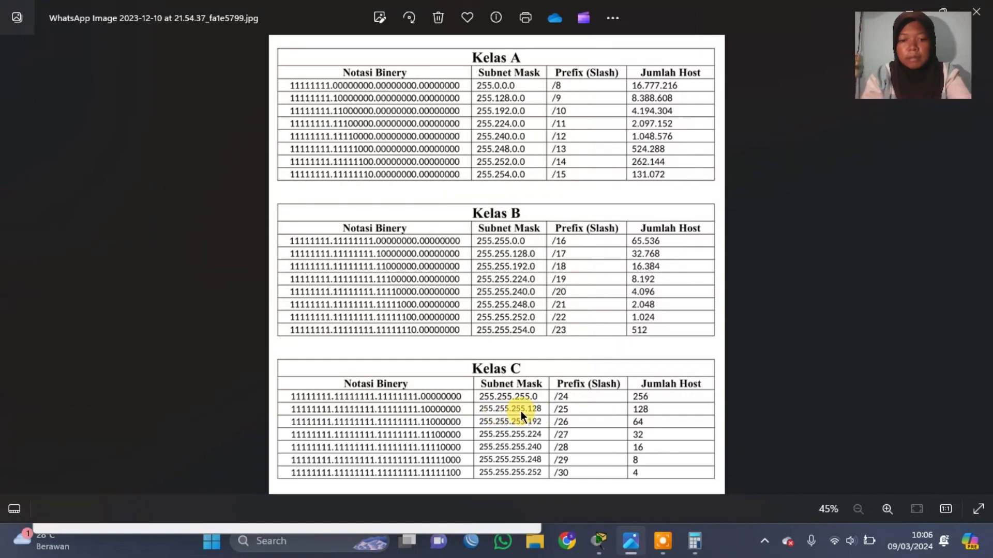
{"action": "left_click", "coordinate": [631, 540]}
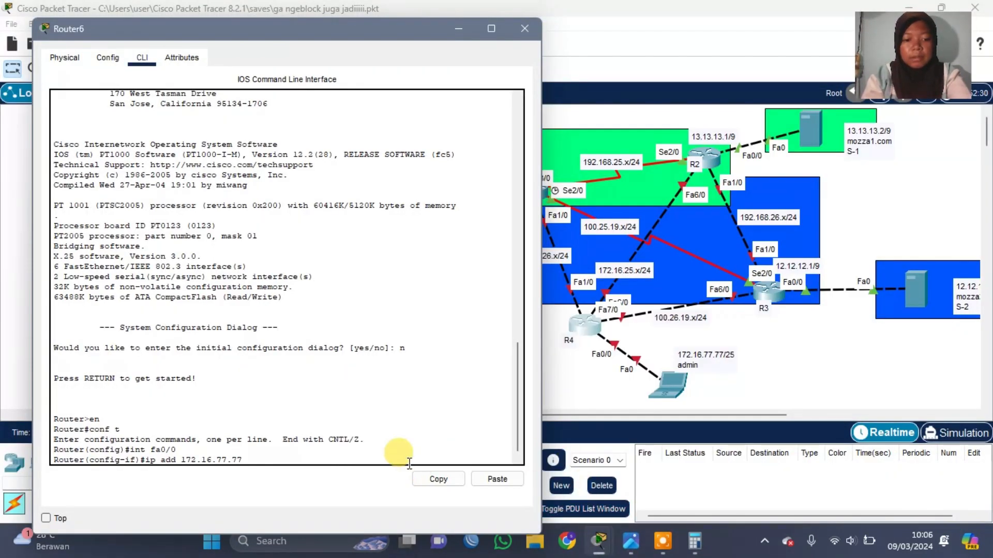
{"action": "type", "text": "55.255.2"}
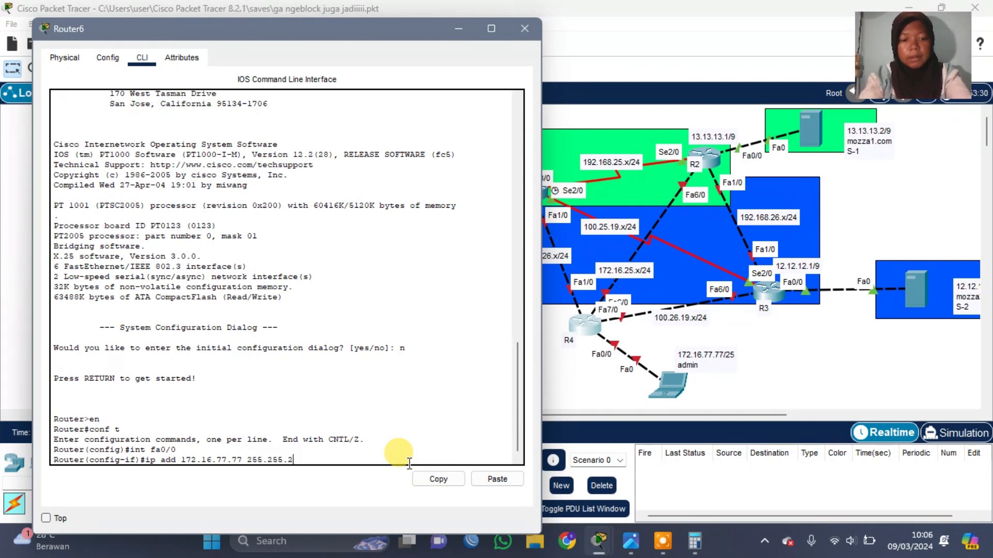
{"action": "type", "text": "55.128"}
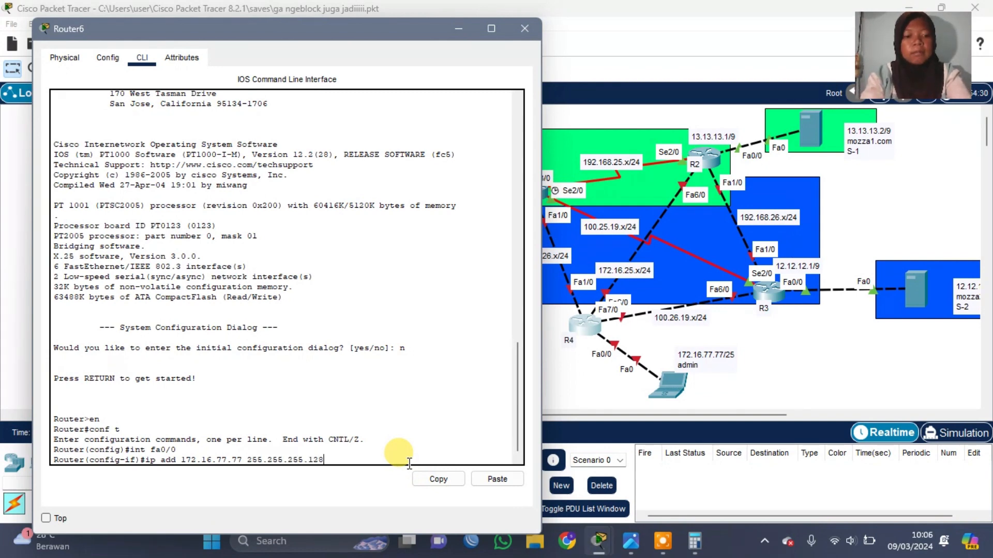
{"action": "key", "text": "Return"}
Enable R4's Fa0/0 interface towards the admin laptop with the no shutdown command.
{"action": "type", "text": "no sh"}
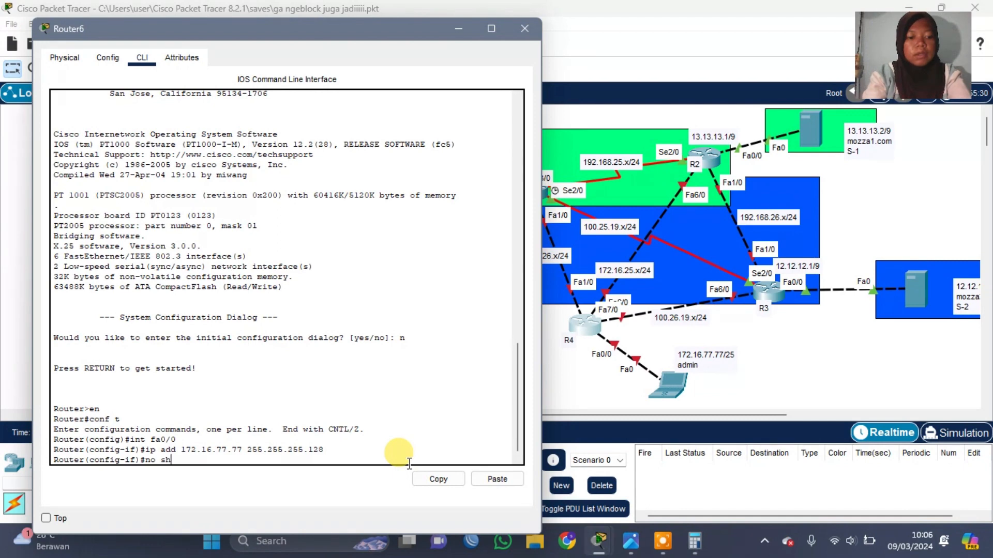
{"action": "key", "text": "Return"}
{"action": "key", "text": "Return"}
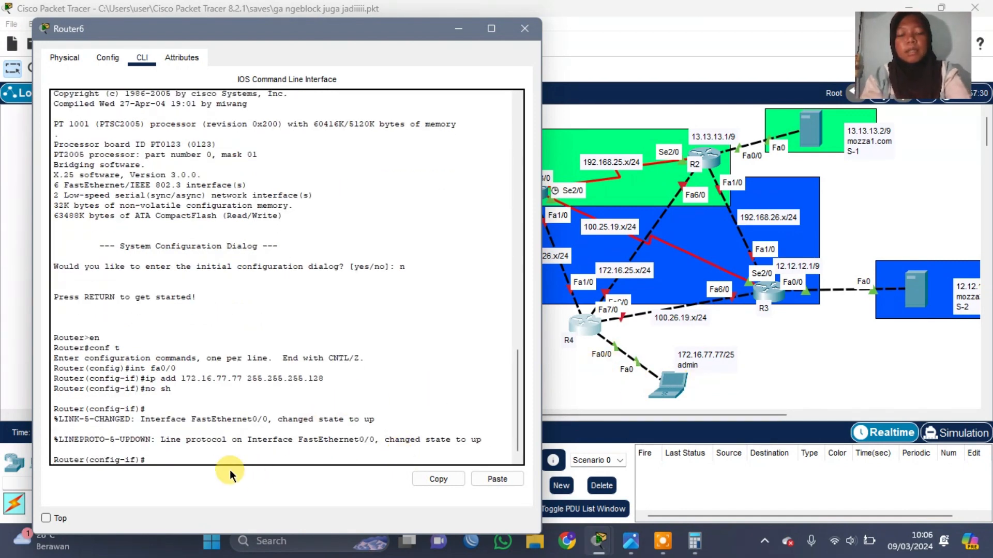
Re-enter R4's Fa0/0 interface configuration and create a DHCP pool named c.
{"action": "type", "text": "in"}
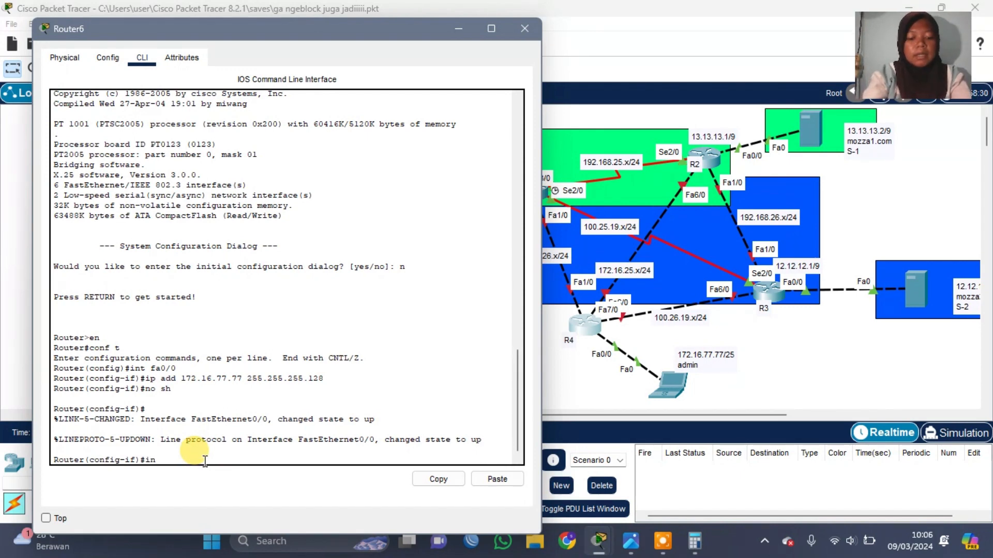
{"action": "type", "text": "t fa"}
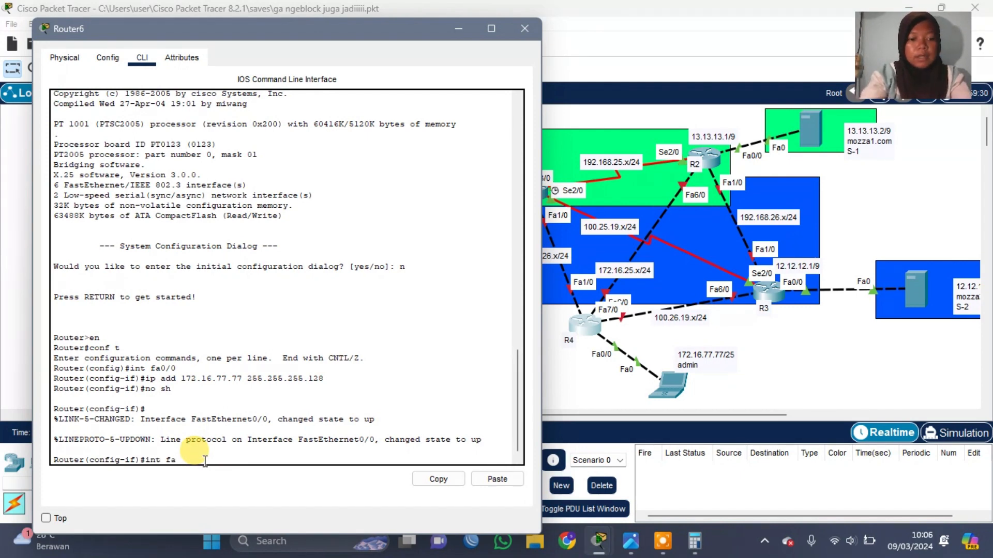
{"action": "type", "text": "0/0"}
{"action": "key", "text": "Return"}
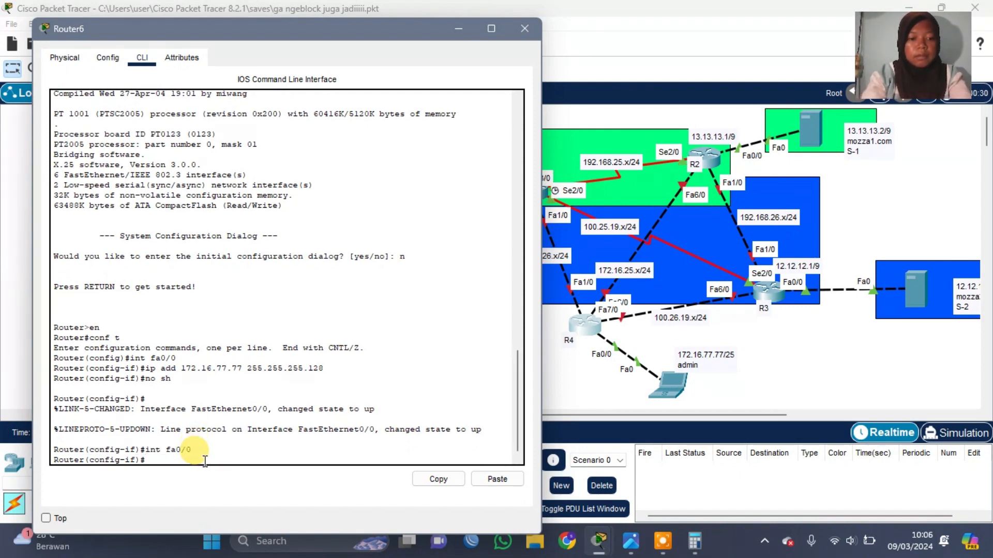
{"action": "type", "text": "ip dhcp pool"}
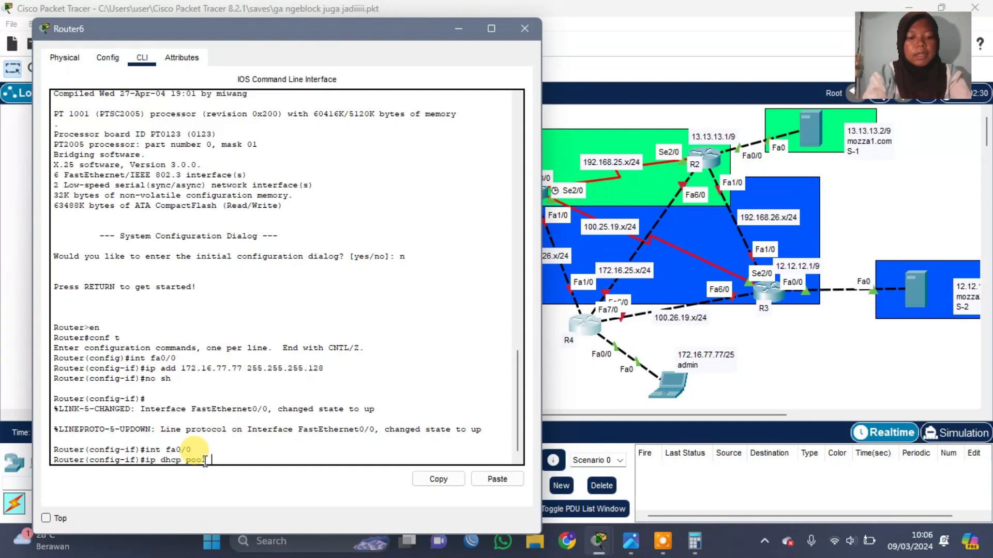
{"action": "type", "text": " c"}
{"action": "key", "text": "Return"}
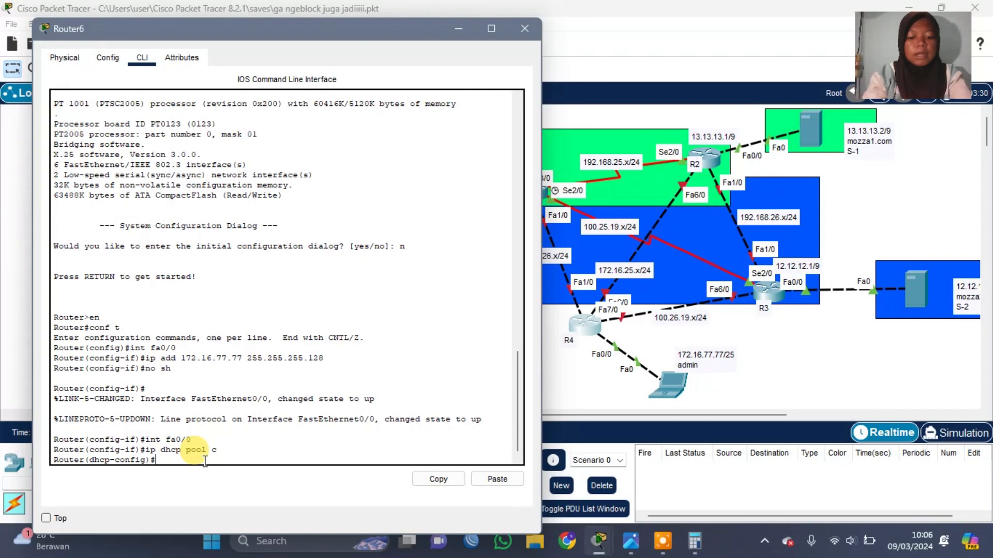
Set the network of R4's DHCP pool c to 172.16.77.78 with mask 255.255.255.128.
{"action": "type", "text": "net 1"}
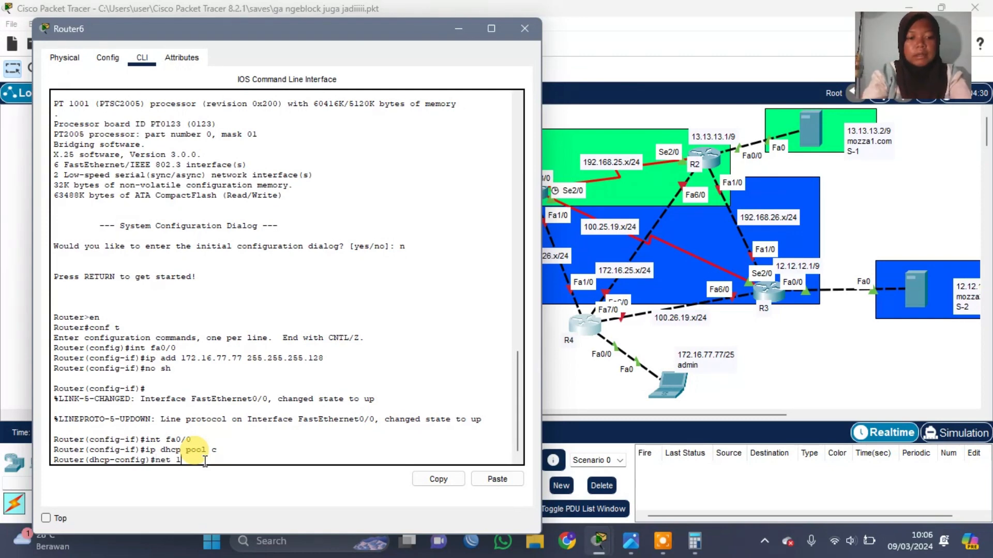
{"action": "type", "text": "72.16"}
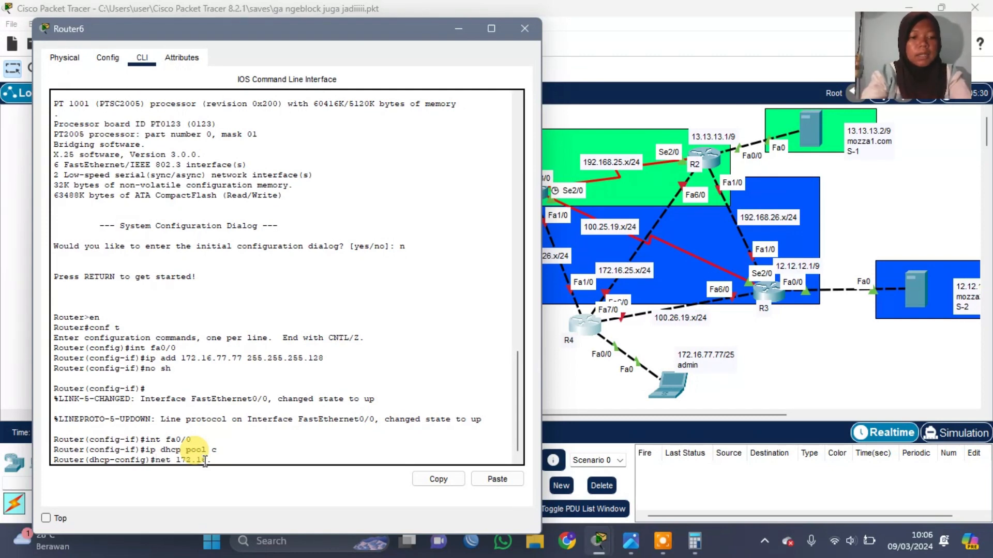
{"action": "type", "text": ".77."}
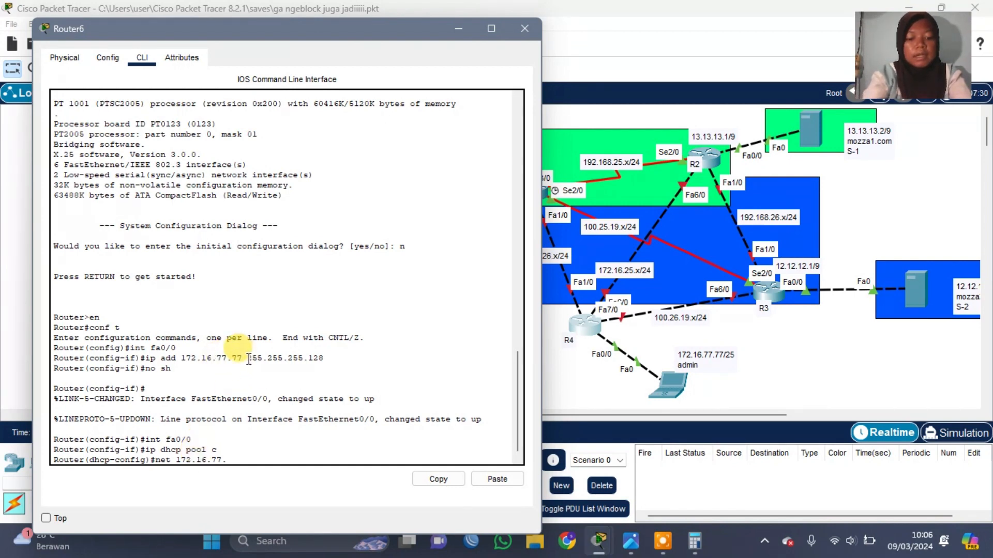
{"action": "type", "text": "78 25"}
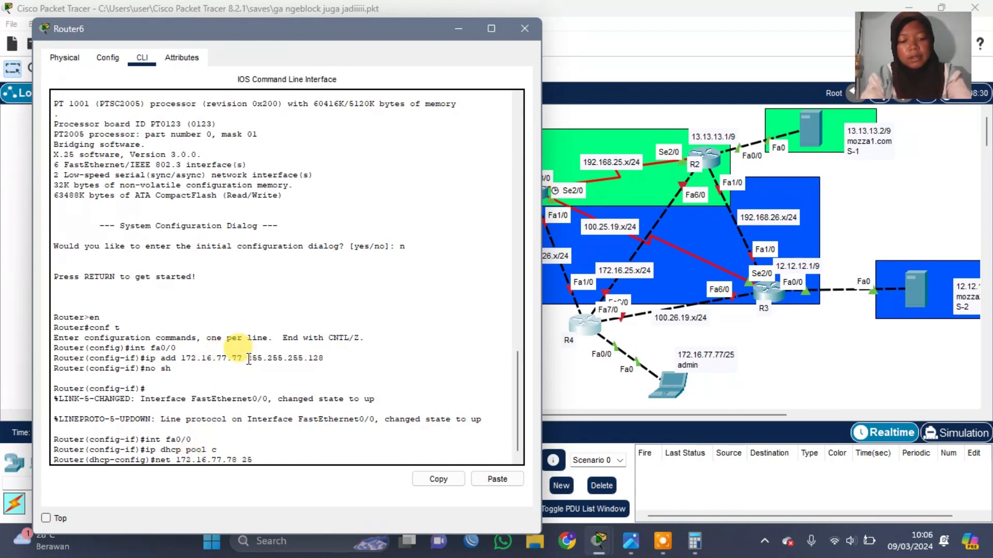
{"action": "type", "text": "5.255.255.12"}
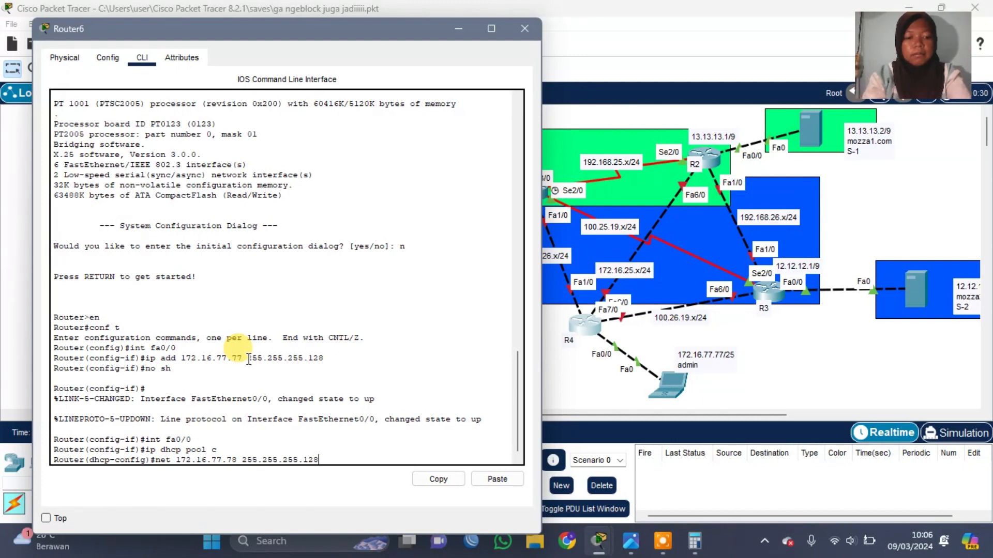
{"action": "type", "text": "8"}
{"action": "key", "text": "Return"}
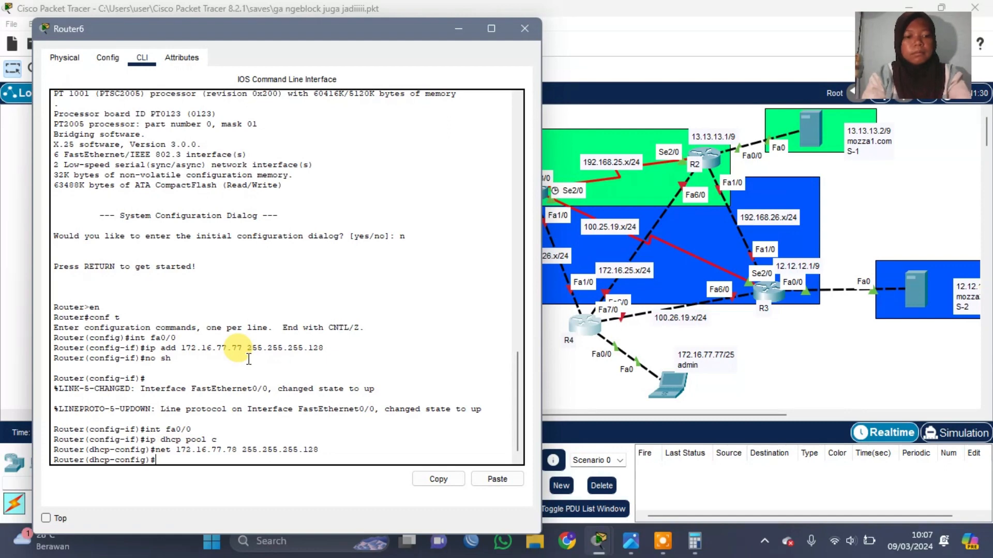
Set the default router of R4's DHCP pool c to 172.16.77.77.
{"action": "type", "text": "def"}
{"action": "key", "text": "Tab"}
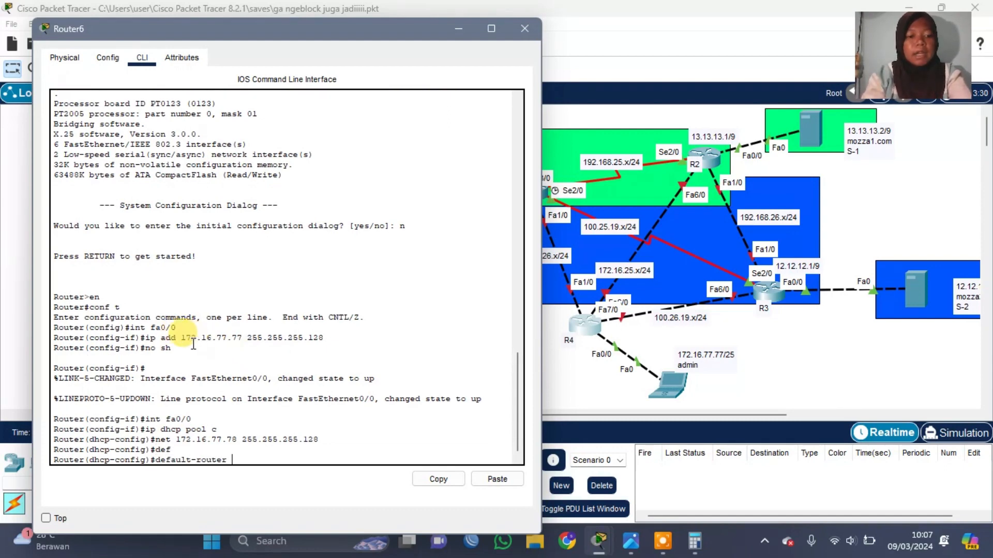
{"action": "type", "text": "172.16."}
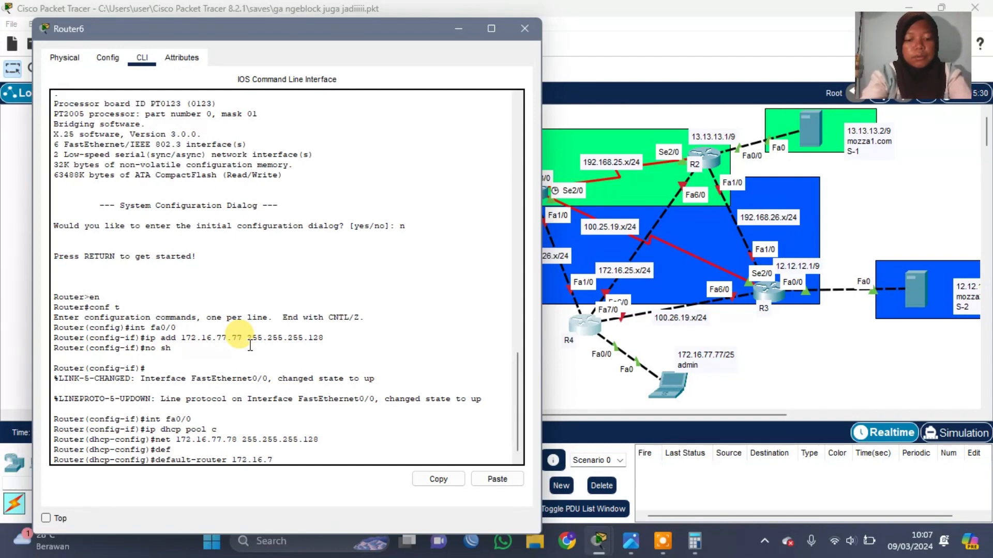
{"action": "type", "text": "77.77"}
{"action": "key", "text": "Return"}
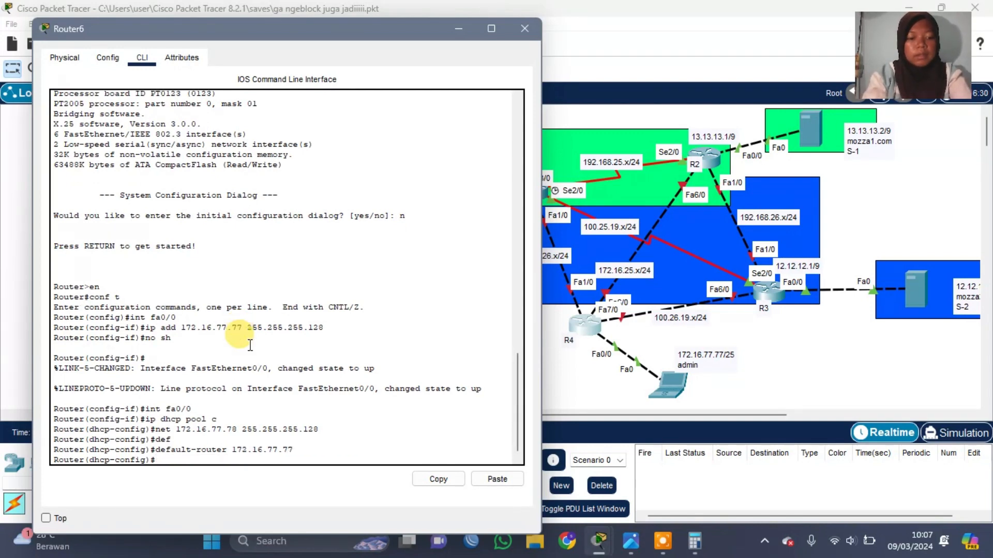
Set the DNS server of R4's DHCP pool c to 13.13.13.2 and close the router's window.
{"action": "type", "text": "dns"}
{"action": "key", "text": "Tab"}
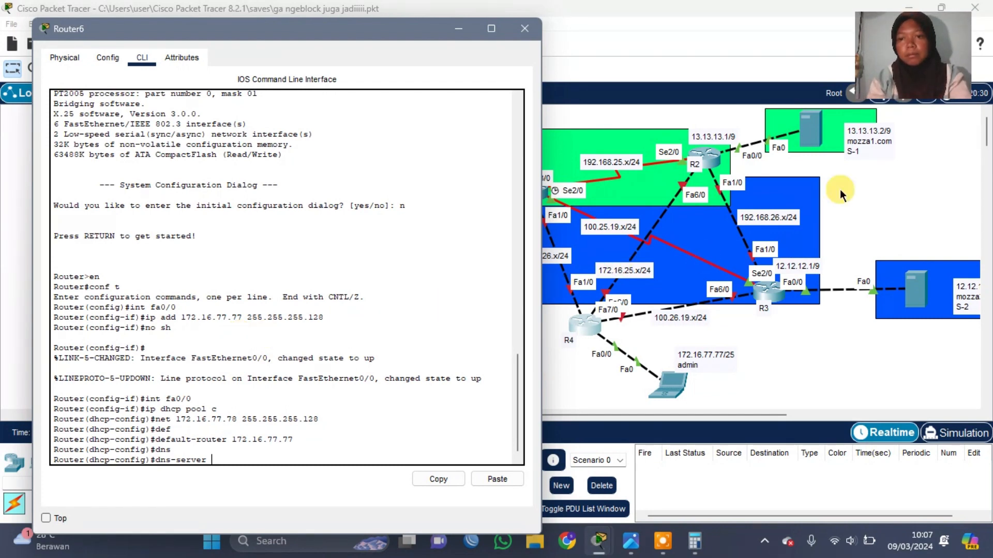
{"action": "type", "text": "13.13.13."}
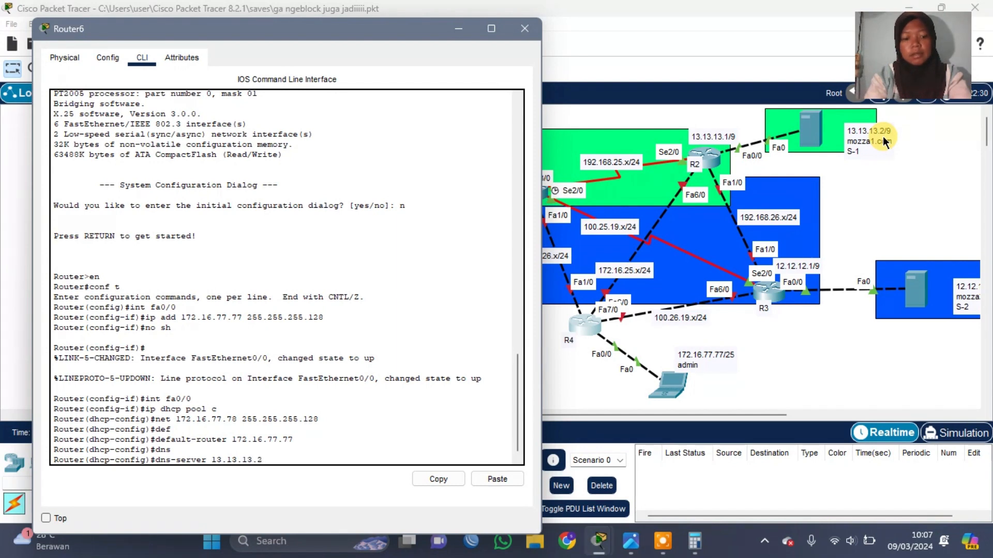
{"action": "type", "text": "2"}
{"action": "key", "text": "Return"}
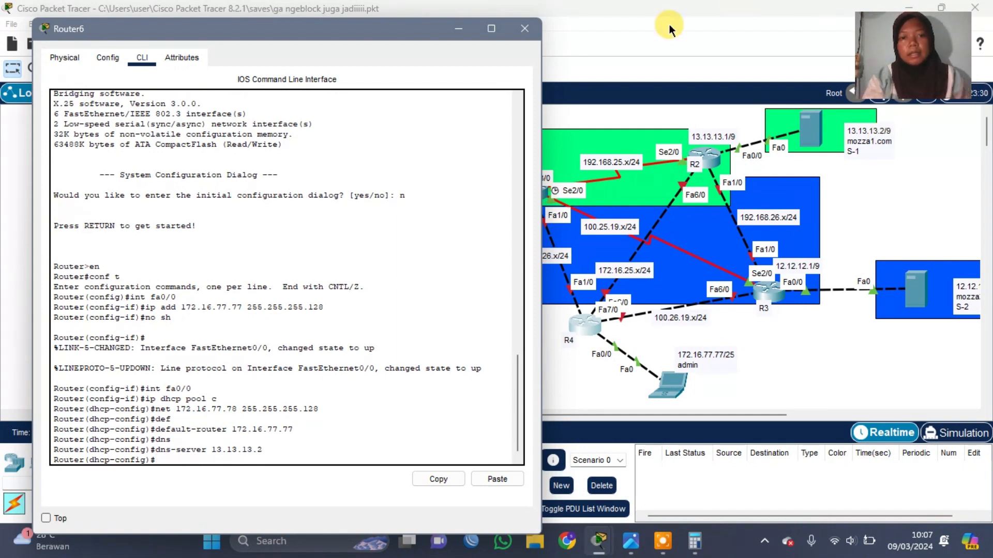
{"action": "left_click", "coordinate": [531, 33]}
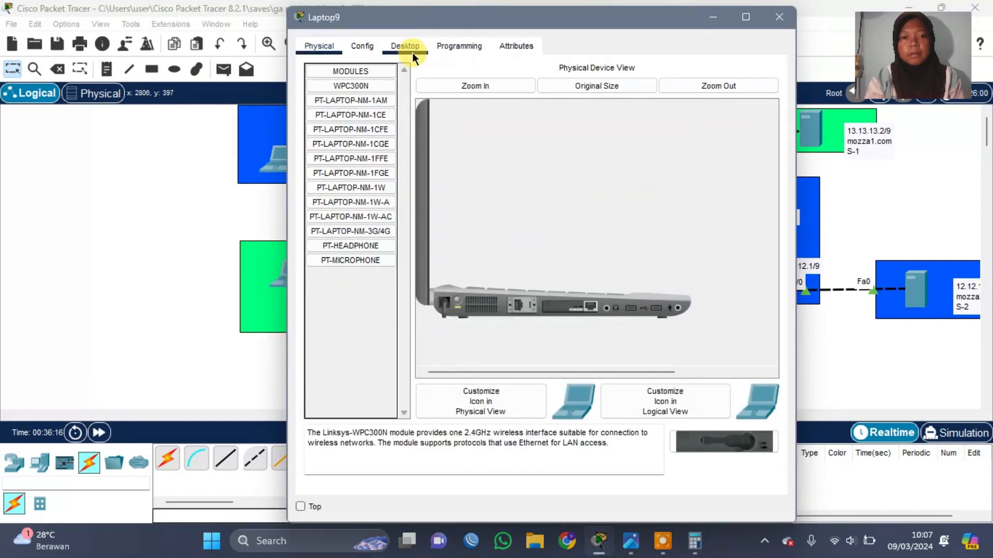
Switch the admin laptop's IPv4 configuration to DHCP and close its window.
{"action": "left_click", "coordinate": [407, 46]}
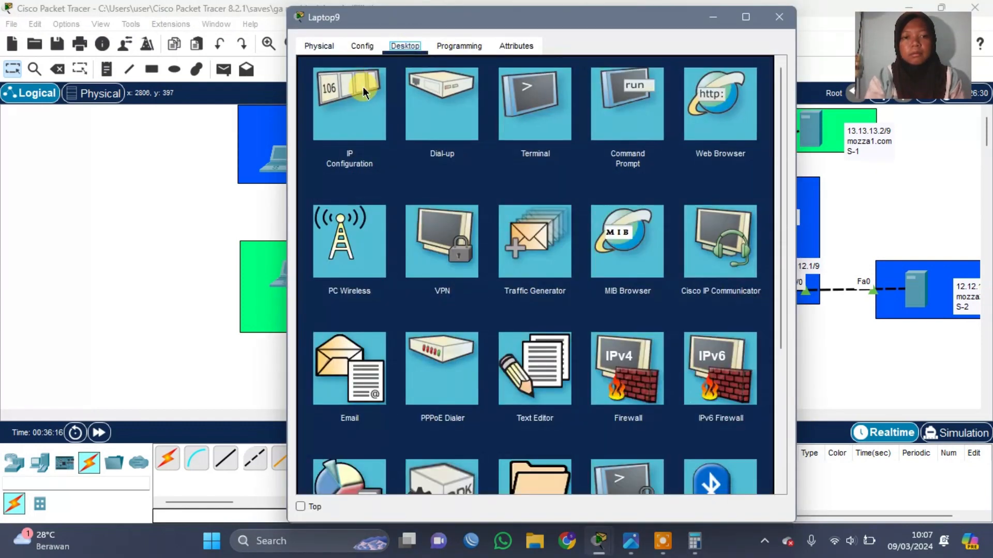
{"action": "left_click", "coordinate": [362, 88]}
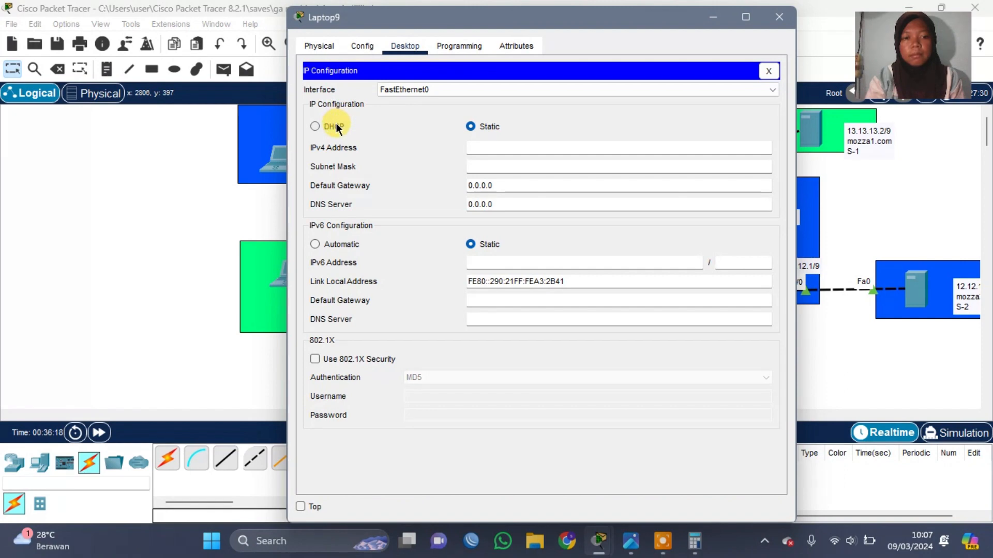
{"action": "left_click", "coordinate": [316, 127]}
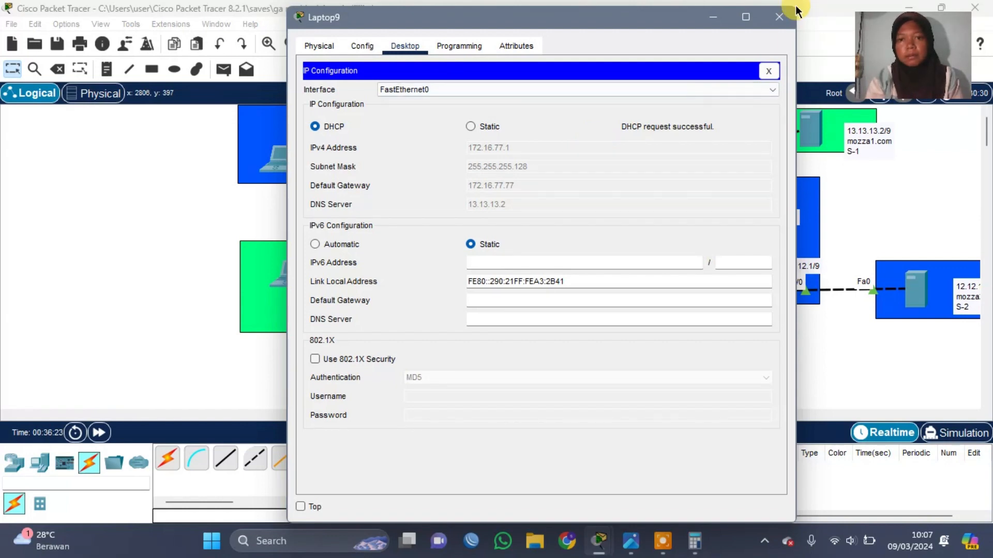
{"action": "left_click", "coordinate": [777, 17]}
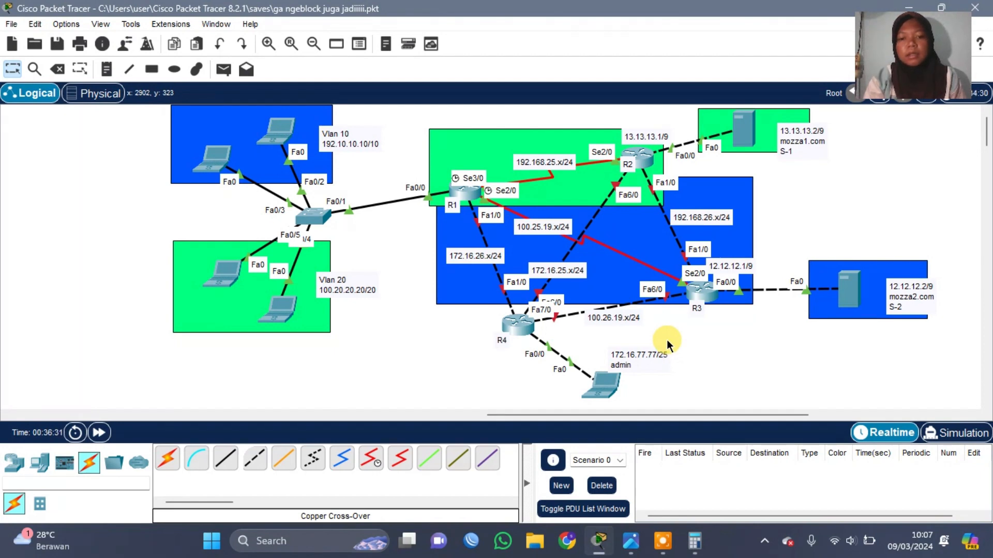
Assign 100.26.19.1 with mask 255.255.255.0 to R4's Fa7/0 interface on the link towards R3.
{"action": "left_click", "coordinate": [523, 326]}
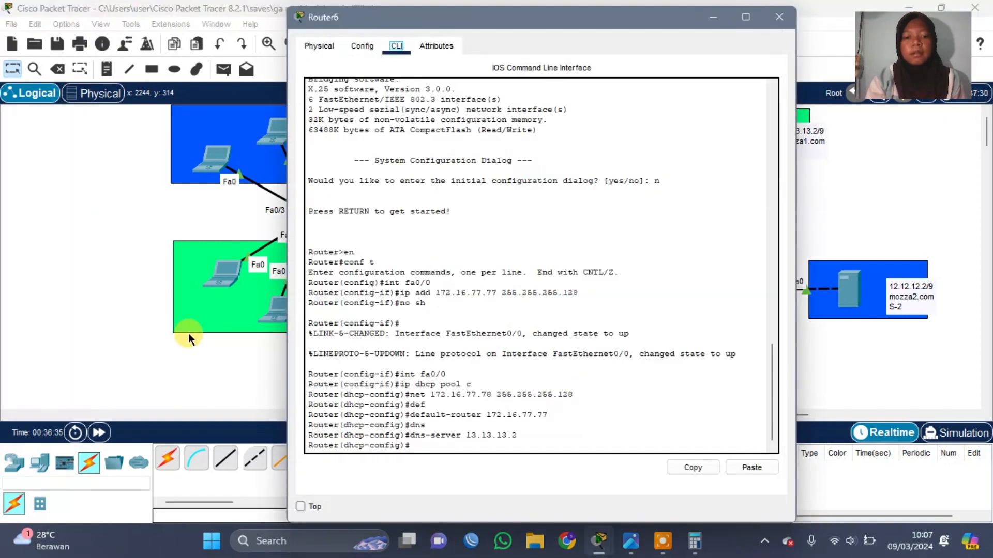
{"action": "scroll", "coordinate": [188, 333], "scroll_direction": "right", "scroll_amount": 5}
{"action": "scroll", "coordinate": [189, 333], "scroll_direction": "right", "scroll_amount": 5}
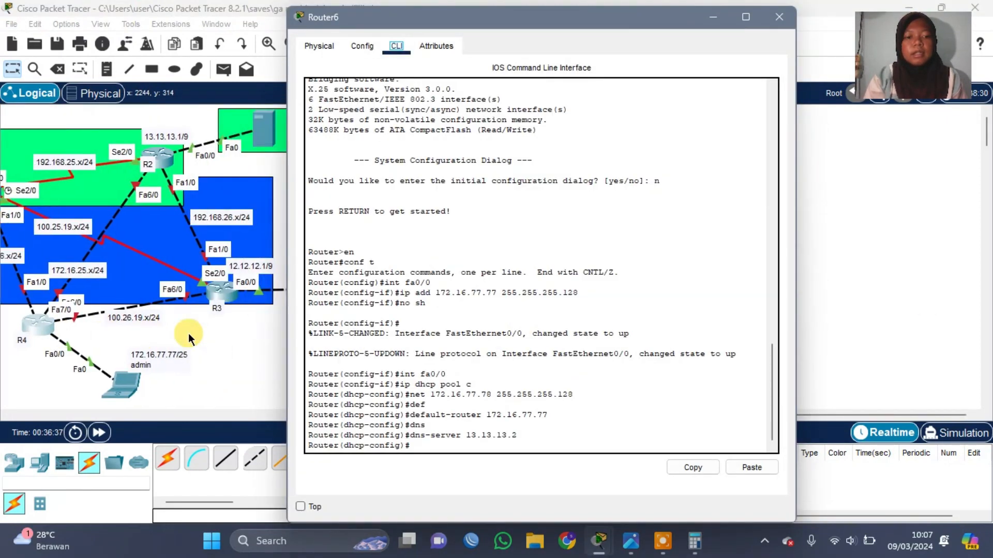
{"action": "left_click", "coordinate": [465, 448]}
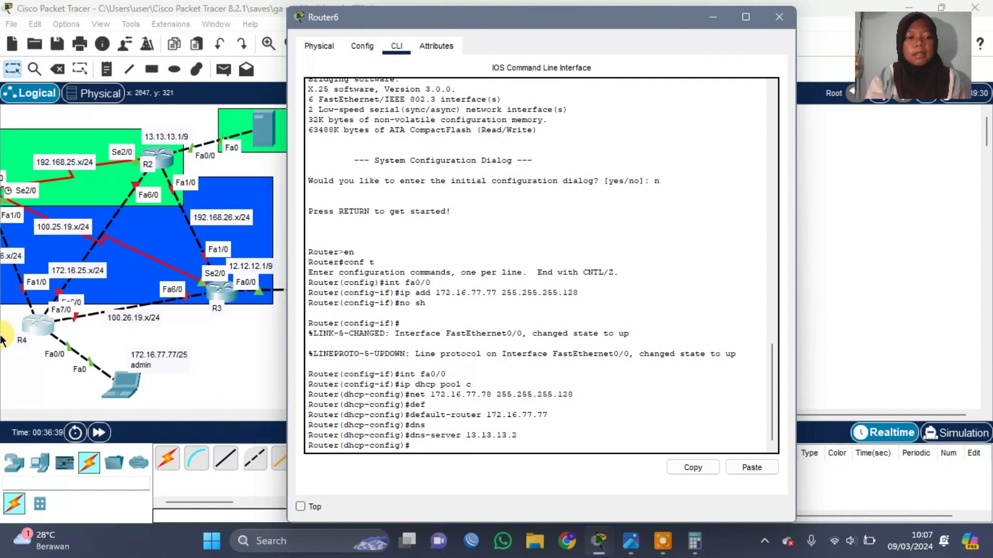
{"action": "left_click", "coordinate": [448, 418]}
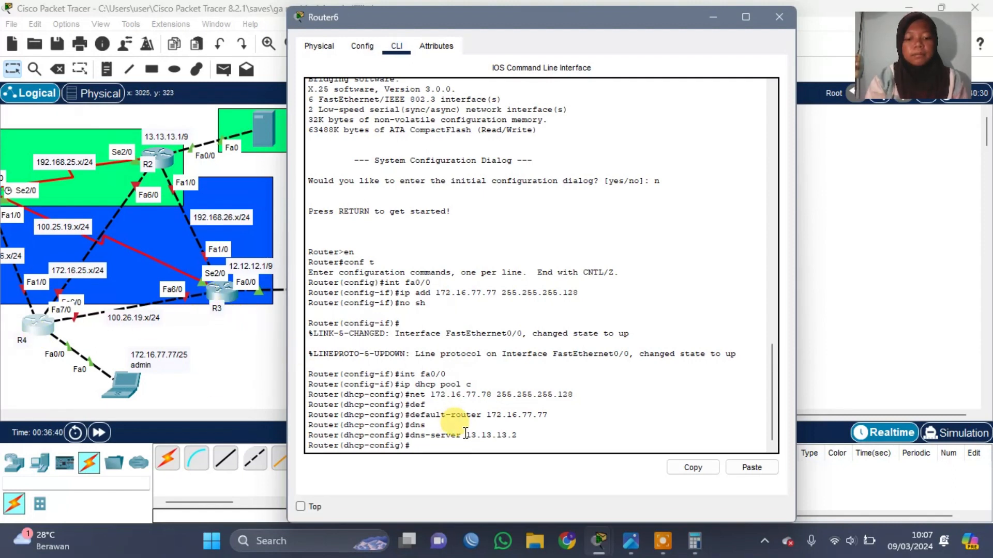
{"action": "type", "text": "int fa"}
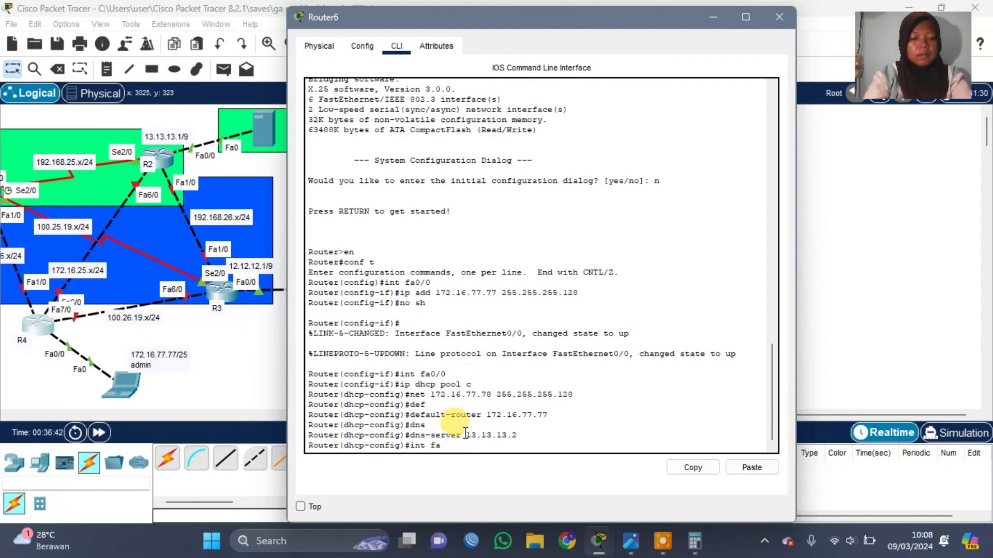
{"action": "type", "text": "7"}
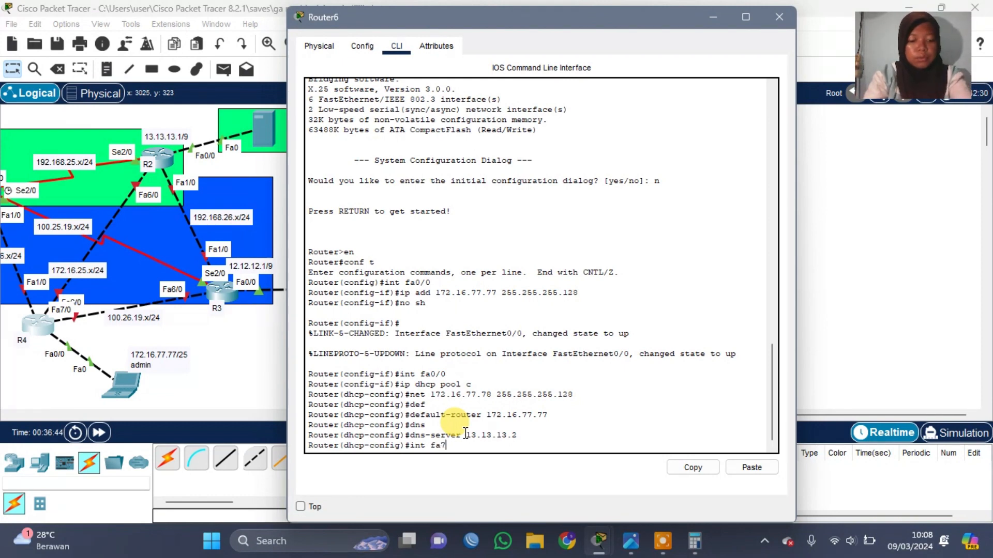
{"action": "type", "text": "/0"}
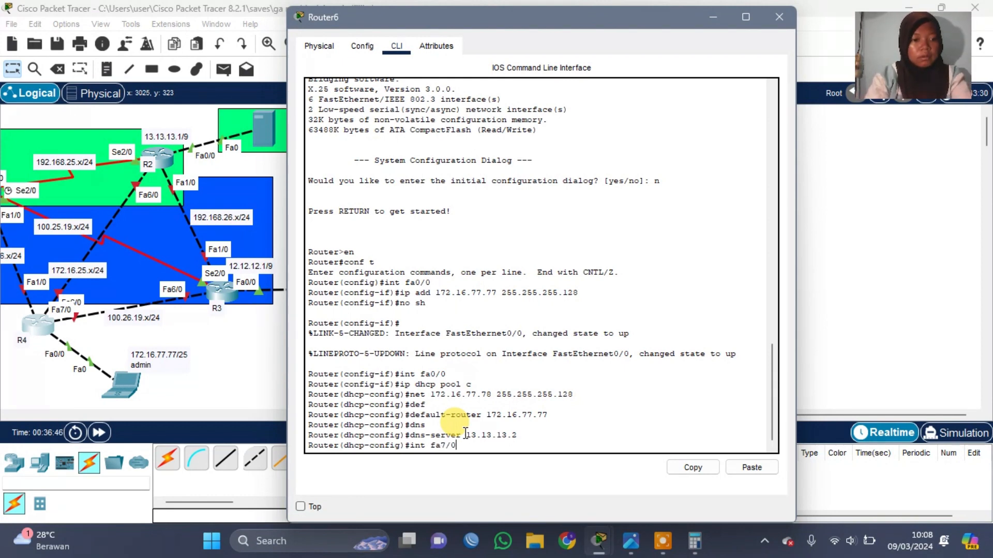
{"action": "key", "text": "Return"}
{"action": "type", "text": "ip add"}
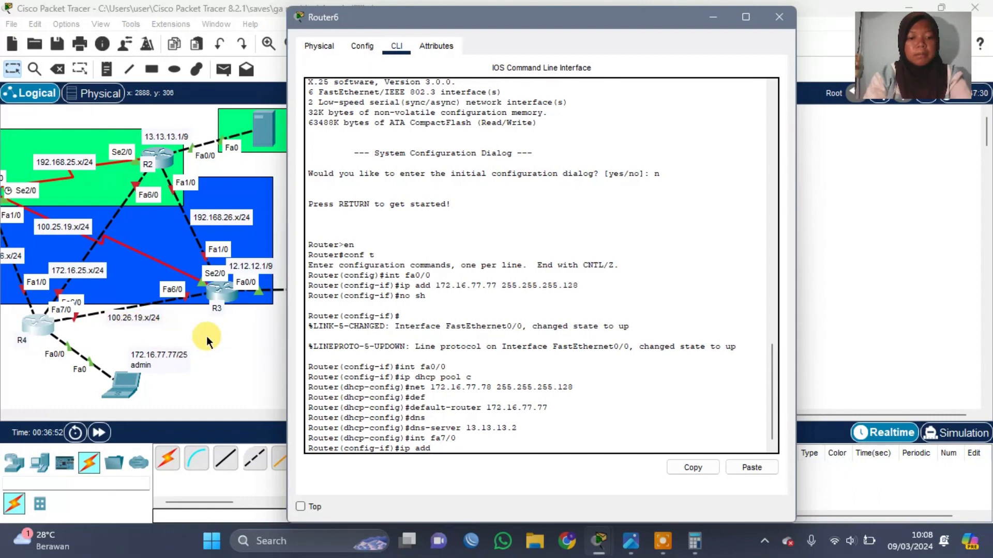
{"action": "type", "text": "100.2"}
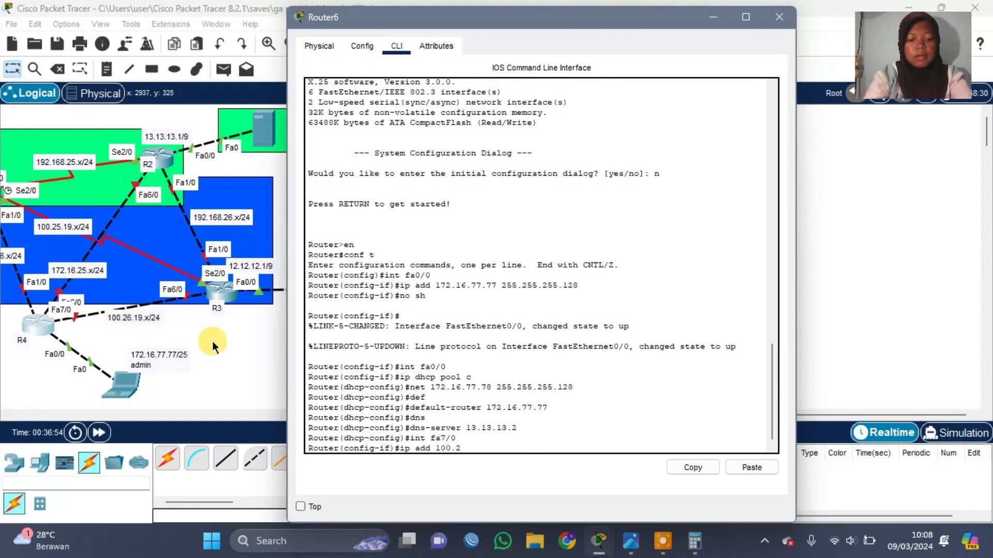
{"action": "type", "text": "6.19.1"}
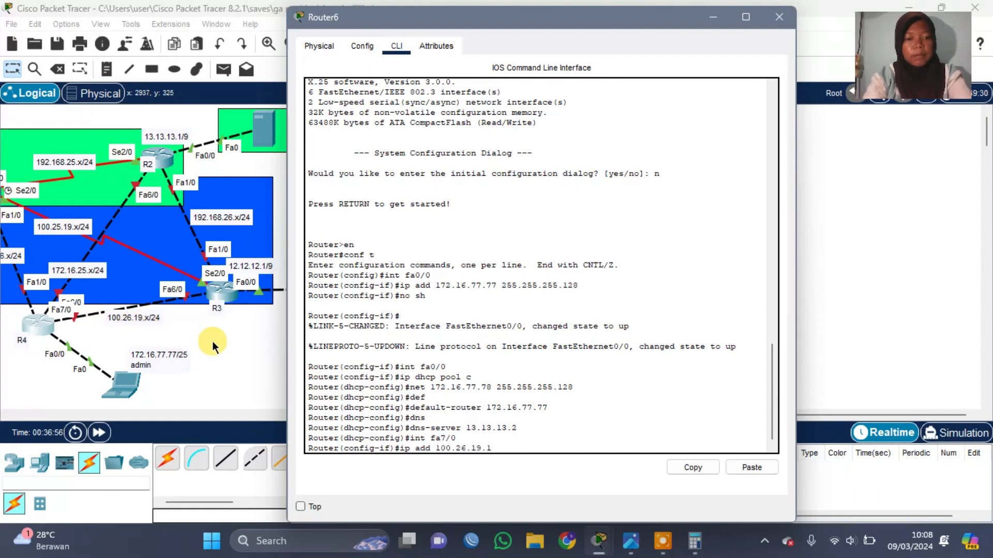
{"action": "type", "text": " 255.255.255"}
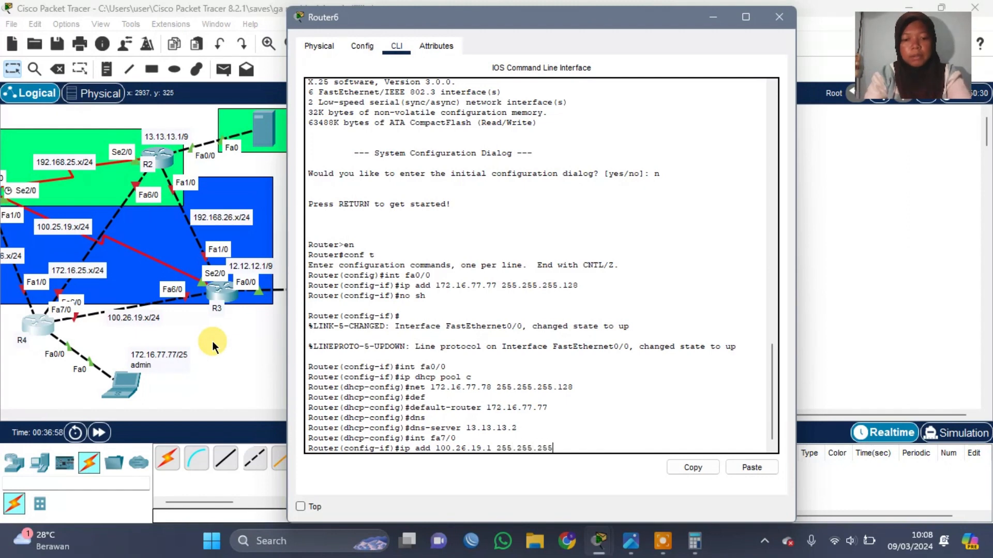
{"action": "type", "text": ".0"}
{"action": "key", "text": "Return"}
Enable R4's Fa7/0 interface with the no shutdown command.
{"action": "type", "text": "no sh"}
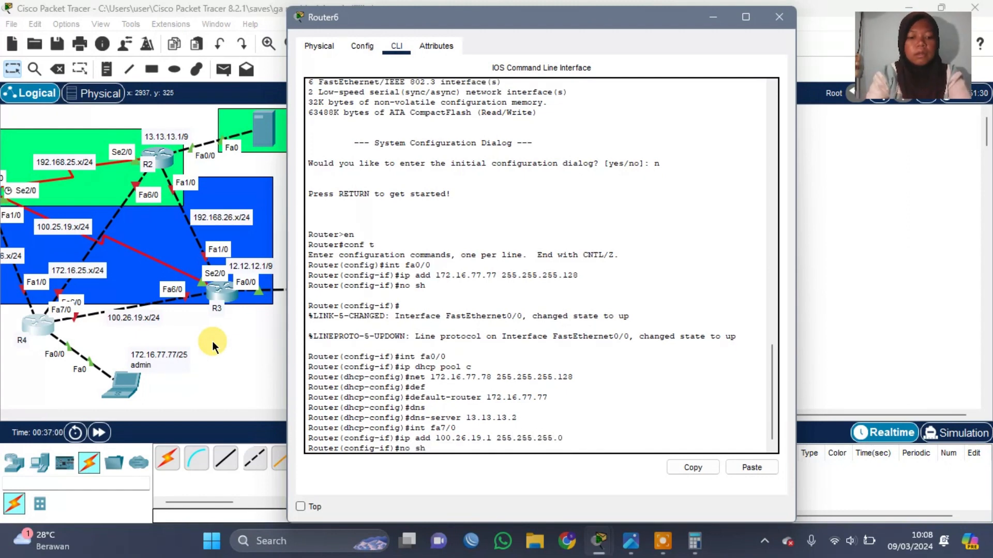
{"action": "key", "text": "Return"}
{"action": "key", "text": "Return"}
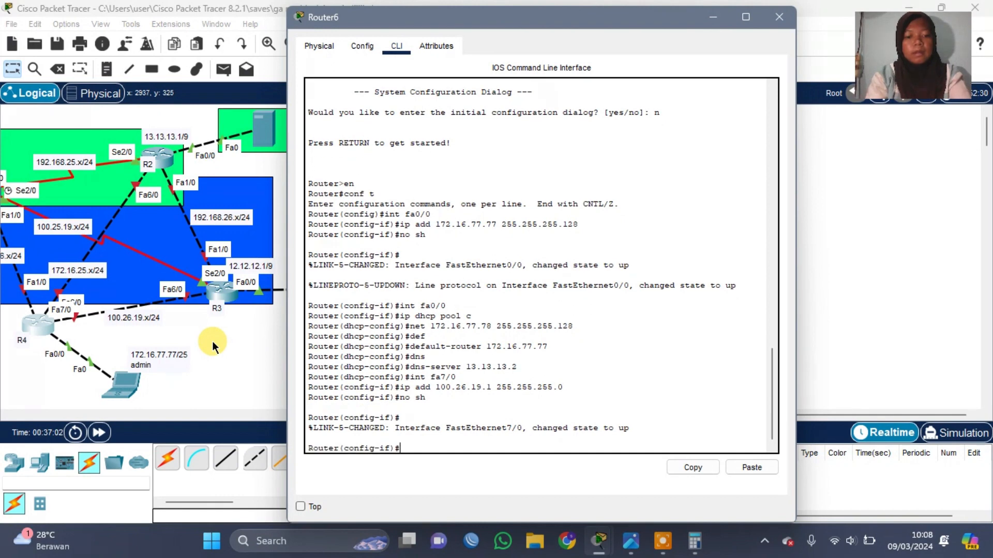
Try to enter the configuration of interface Fa0/6 on R4.
{"action": "type", "text": "int fa"}
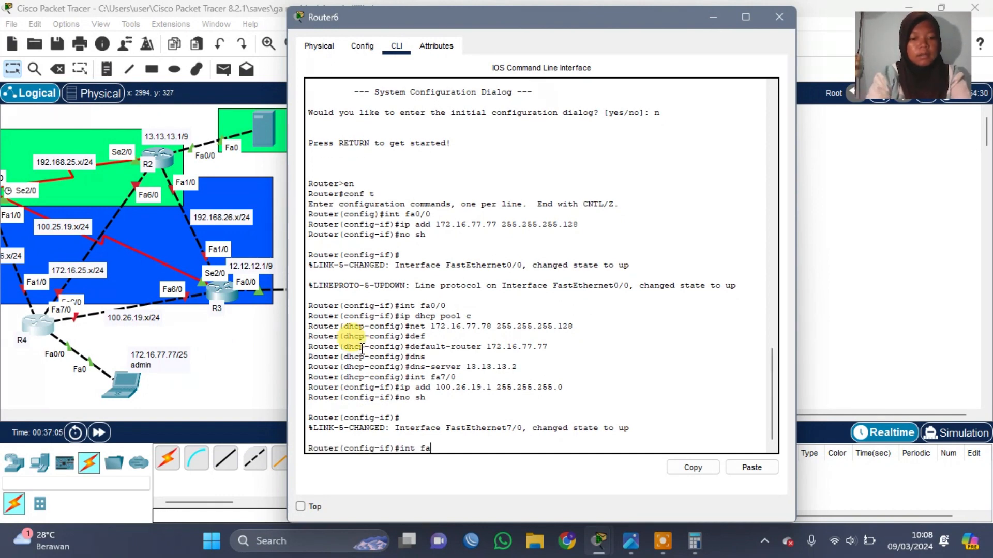
{"action": "type", "text": "0"}
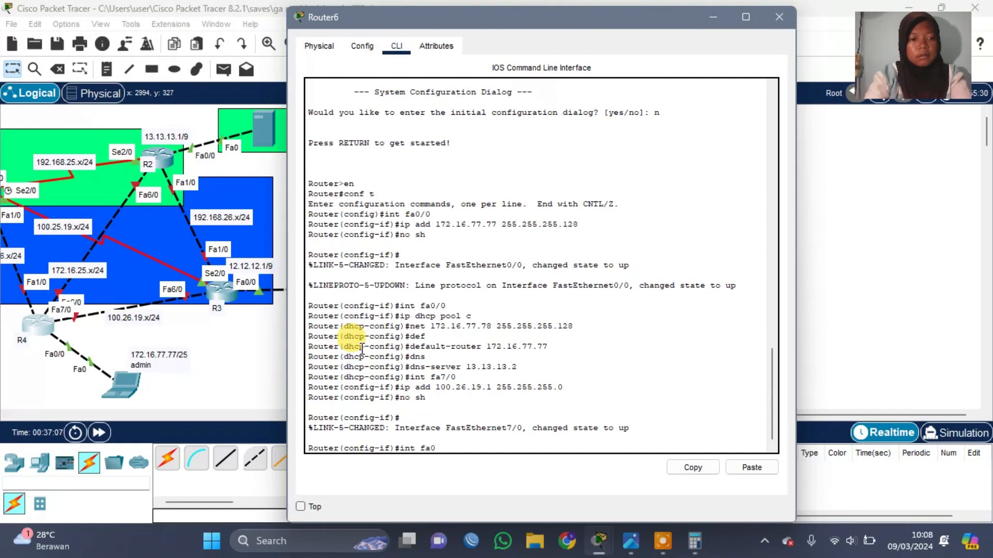
{"action": "type", "text": "/"}
{"action": "type", "text": "5"}
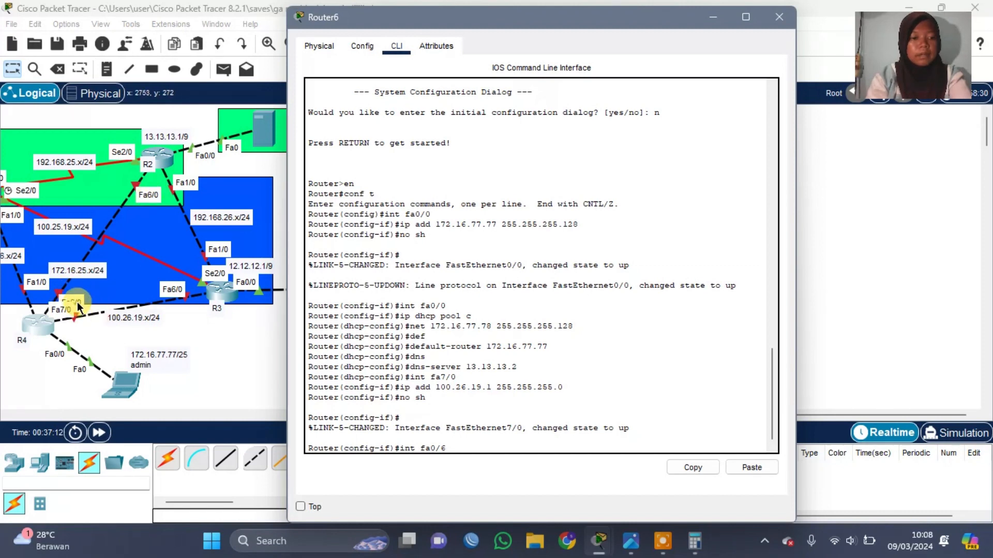
{"action": "key", "text": "Return"}
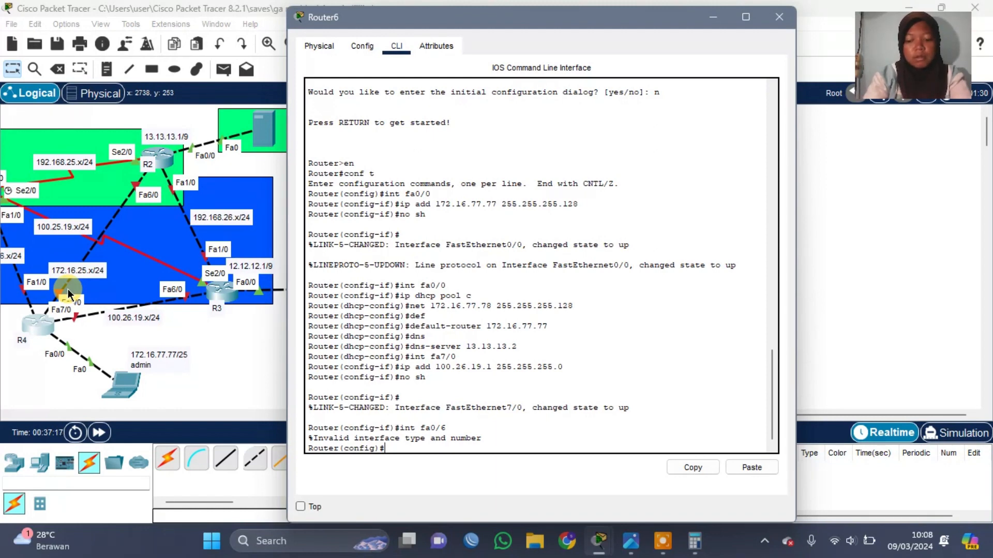
Assign 172.16.25.1 with mask 255.255.255.0 to R4's Fa6/0 interface on the link towards R2.
{"action": "type", "text": "i"}
{"action": "type", "text": "nt fa"}
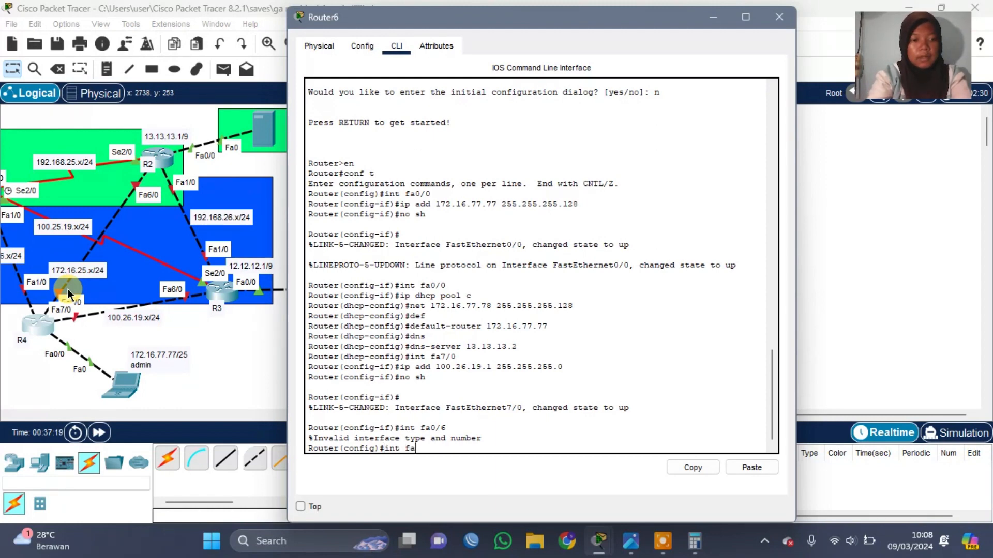
{"action": "type", "text": "6/0"}
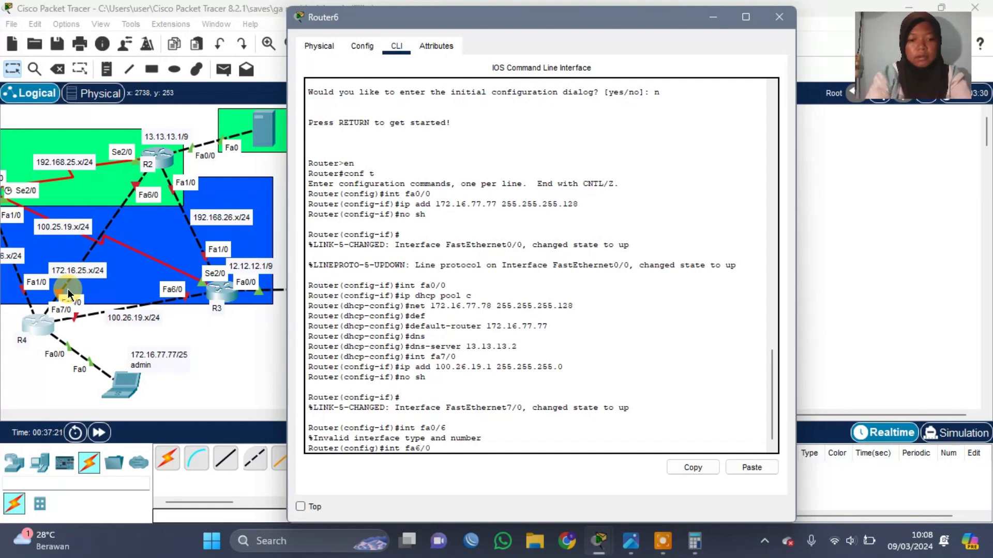
{"action": "key", "text": "Return"}
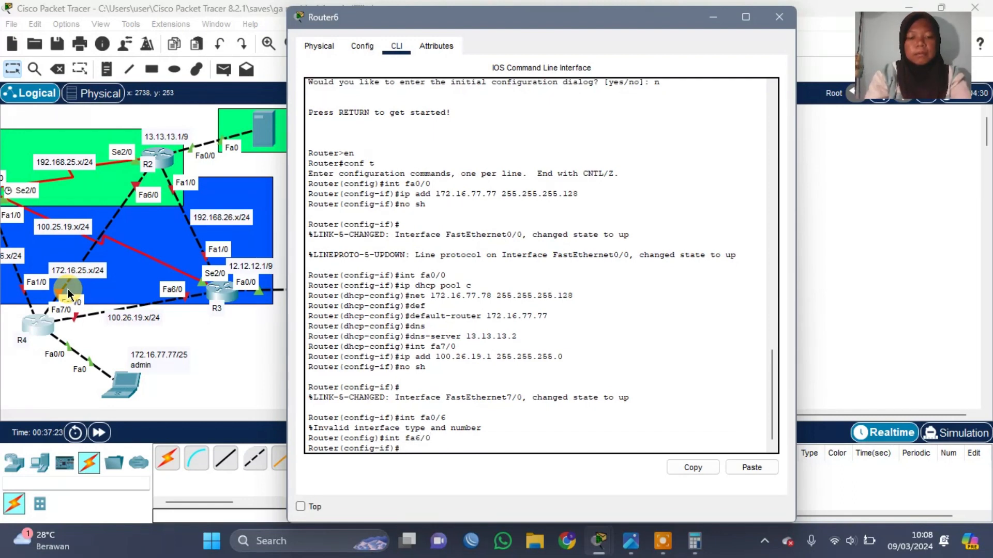
{"action": "type", "text": "ip add"}
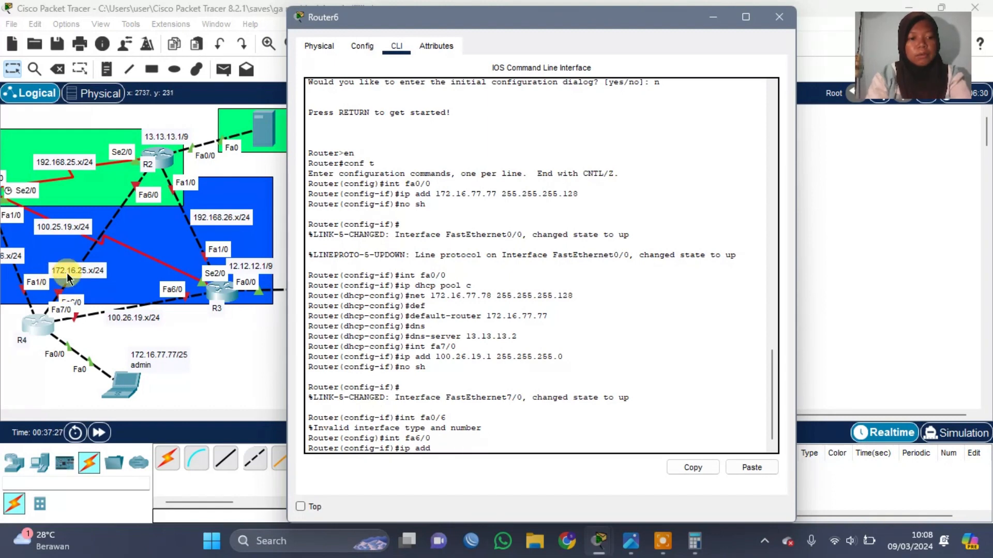
{"action": "type", "text": " 172.1"}
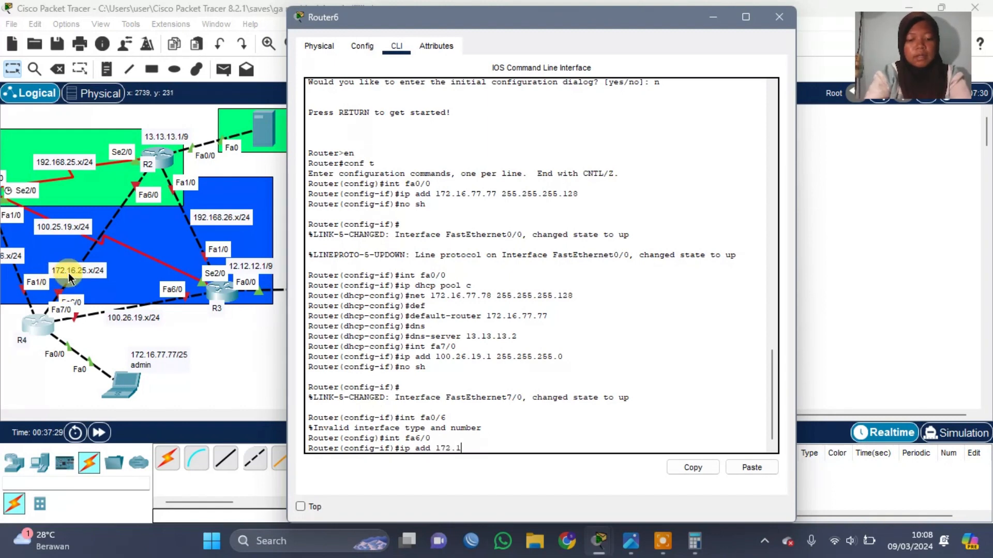
{"action": "type", "text": "6.25."}
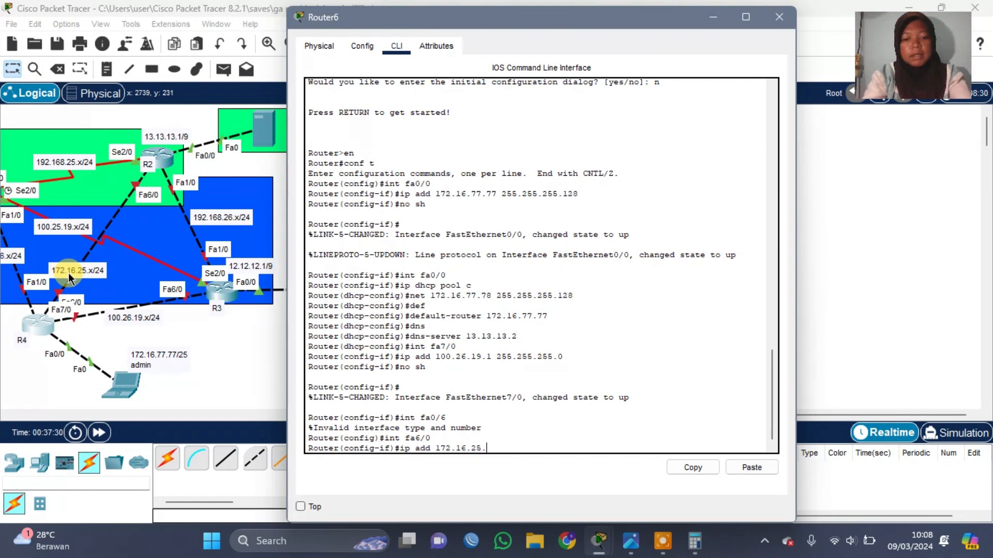
{"action": "type", "text": "1 255"}
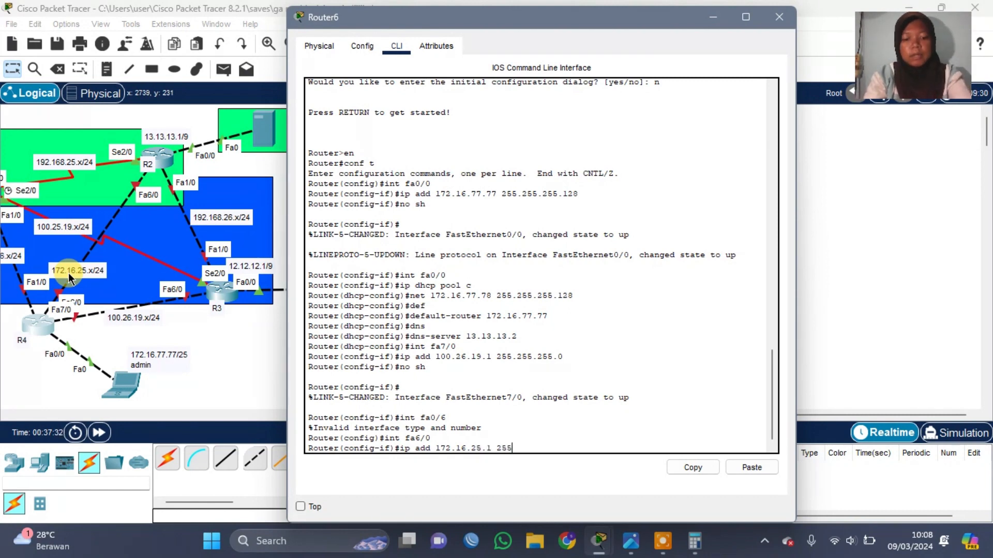
{"action": "type", "text": ".255.255.0"}
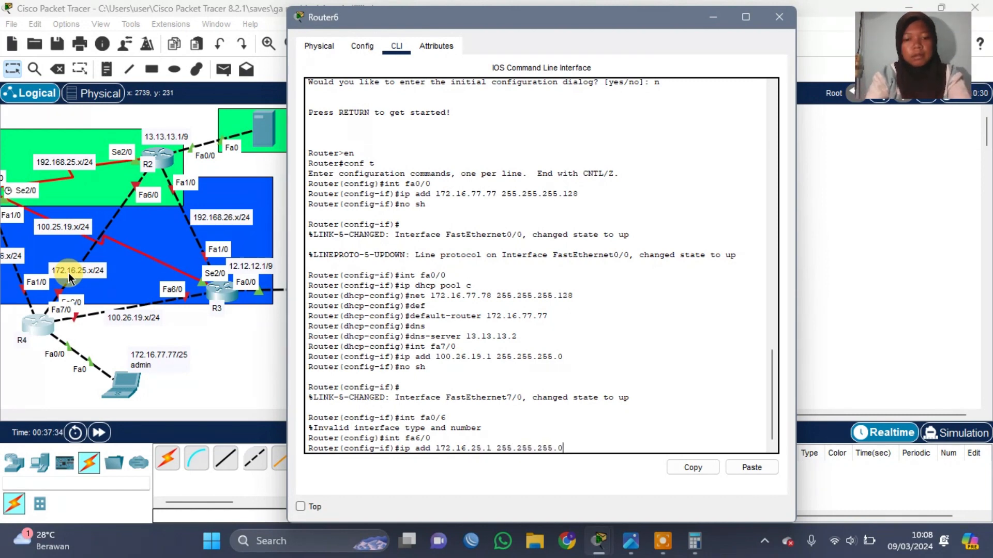
{"action": "key", "text": "Return"}
Enable R4's Fa6/0 interface with the no shutdown command.
{"action": "type", "text": "no sh"}
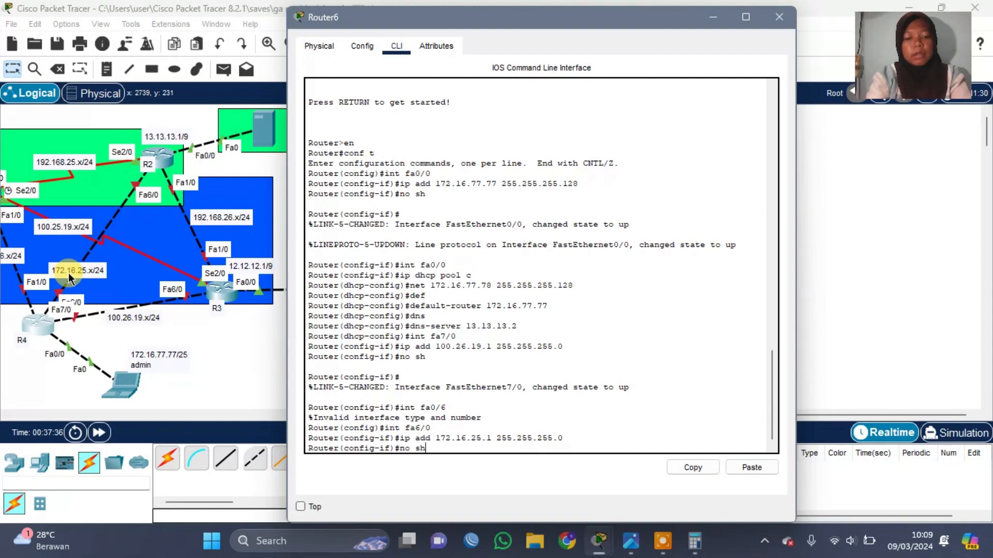
{"action": "key", "text": "Return"}
{"action": "key", "text": "Return"}
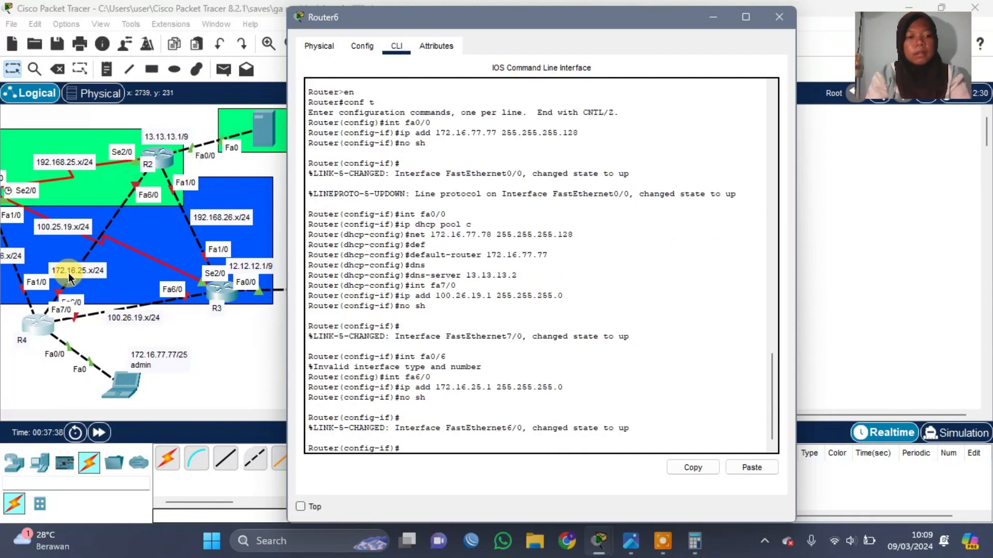
Assign 172.16.26.1 with mask 255.255.255.0 to R4's Fa1/0 interface on the link towards R1.
{"action": "scroll", "coordinate": [69, 280], "scroll_direction": "left", "scroll_amount": 5}
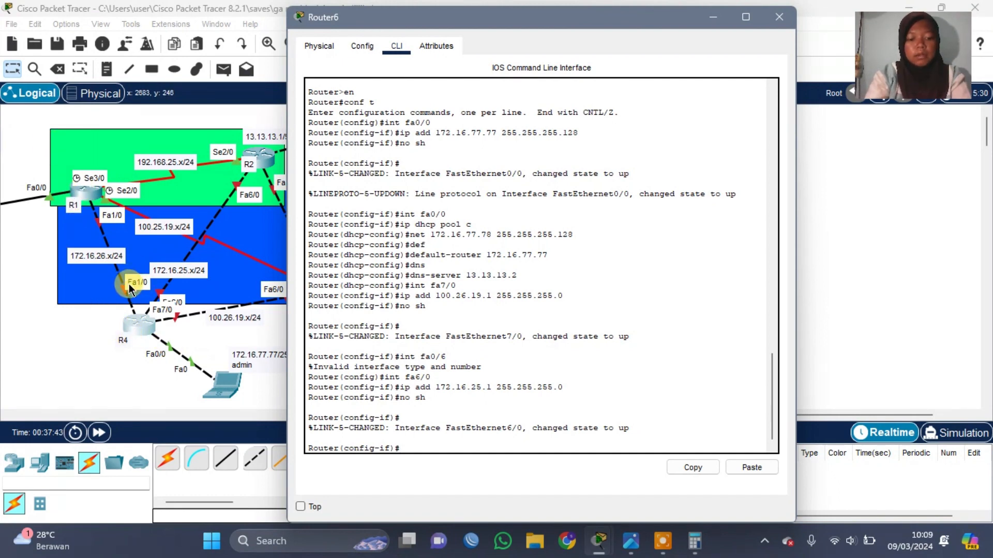
{"action": "type", "text": "int fa1/0"}
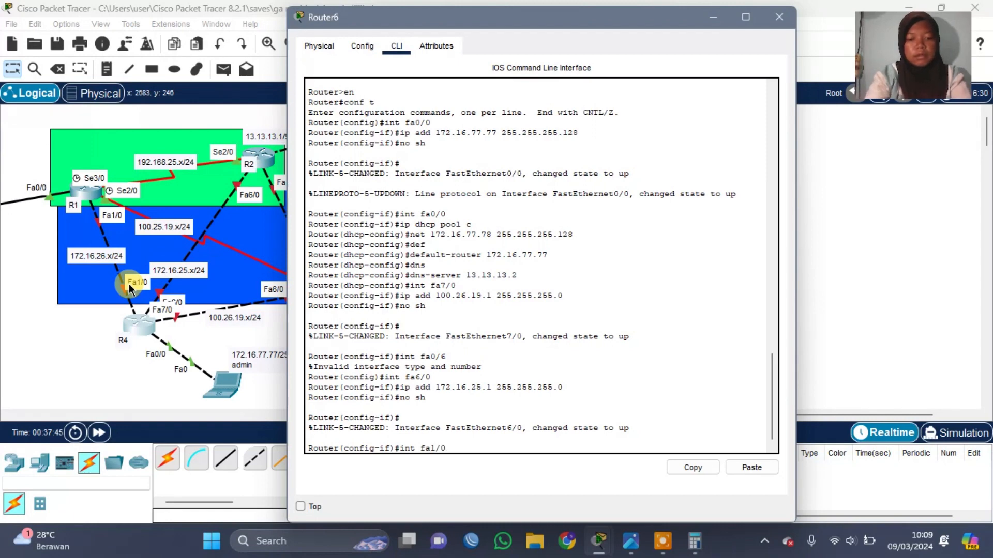
{"action": "key", "text": "Return"}
{"action": "type", "text": "ip ad"}
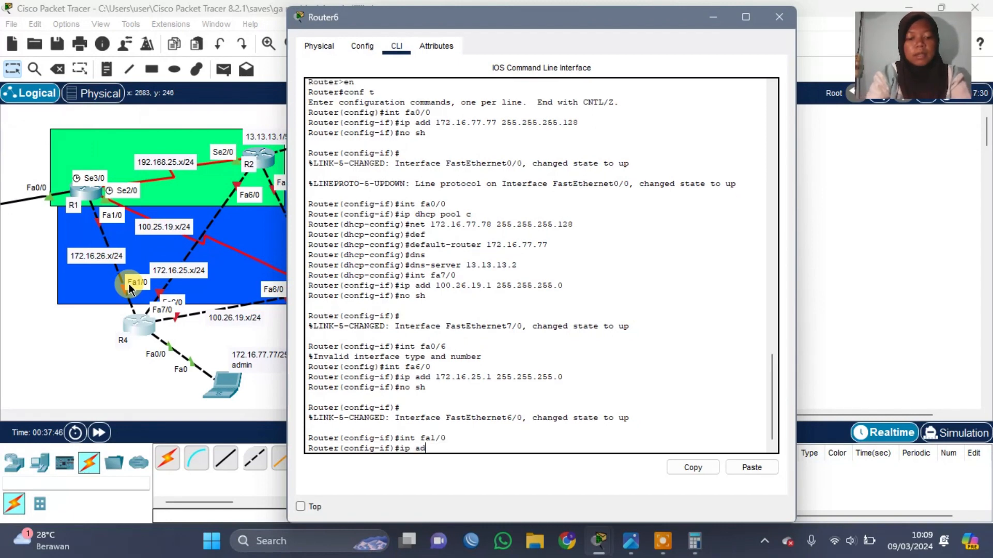
{"action": "type", "text": "d 172"}
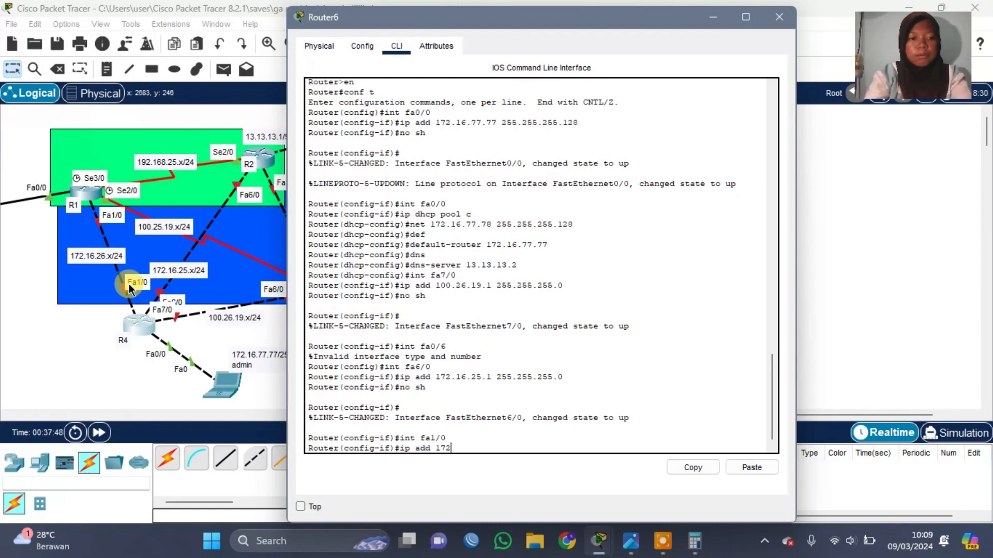
{"action": "type", "text": ".16.2"}
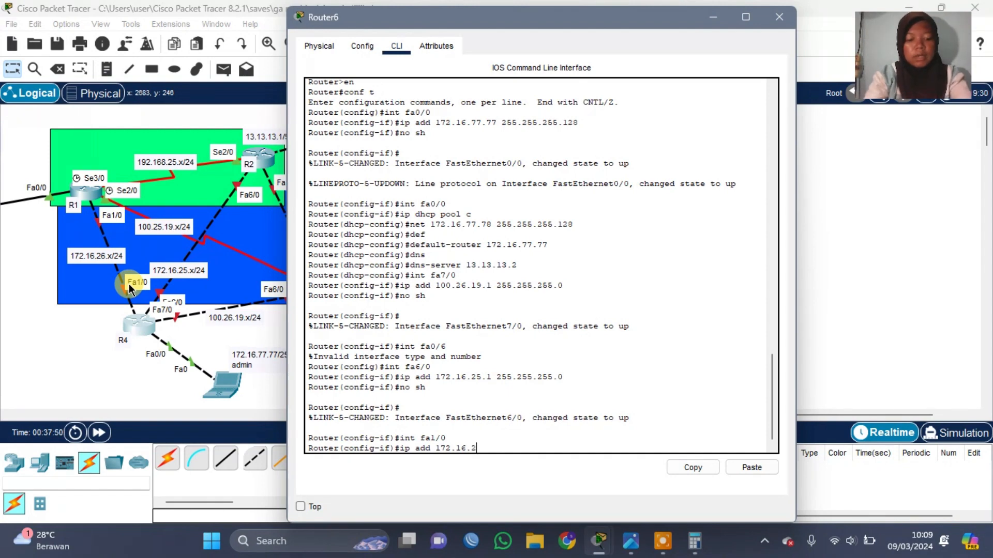
{"action": "type", "text": "6."}
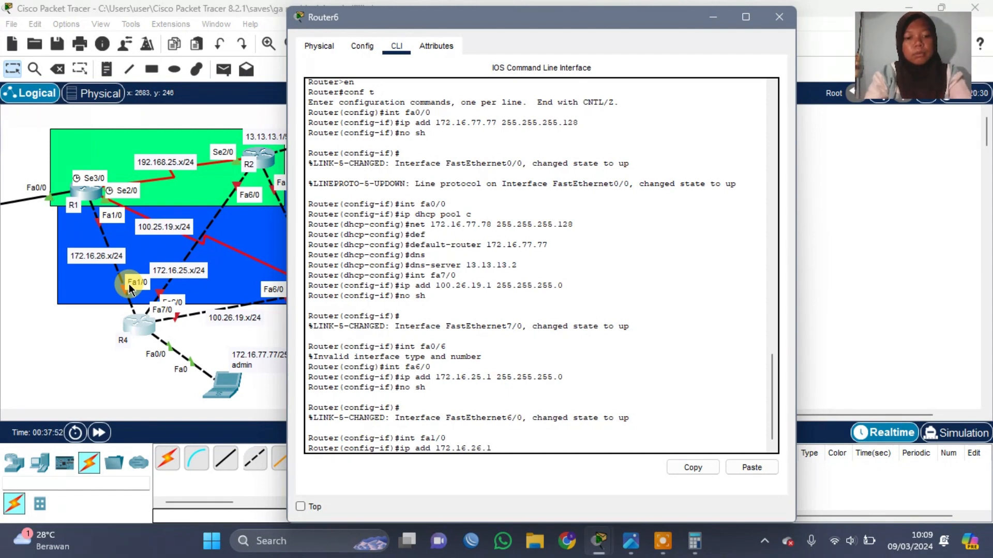
{"action": "type", "text": "1"}
{"action": "key", "text": "Return"}
{"action": "key", "text": "Up"}
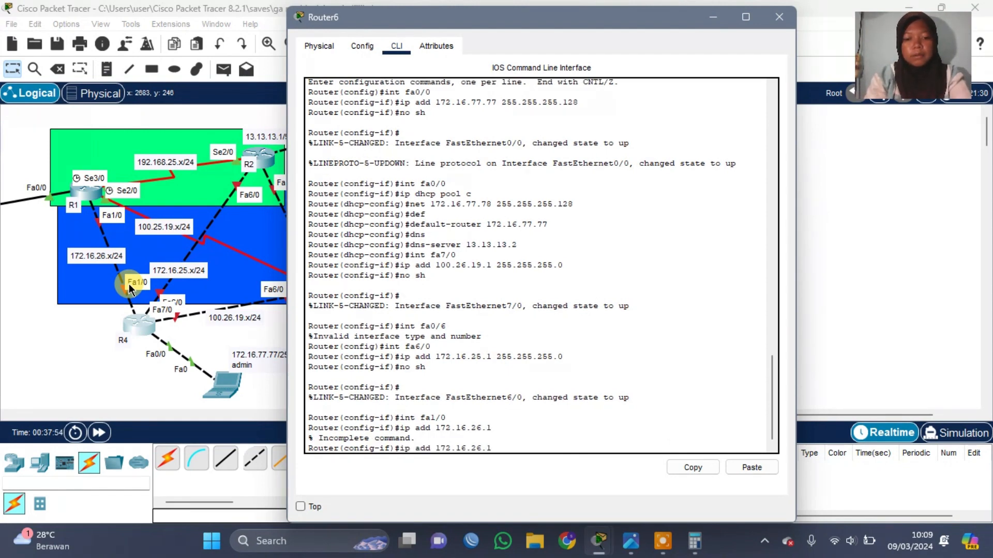
{"action": "type", "text": "255"}
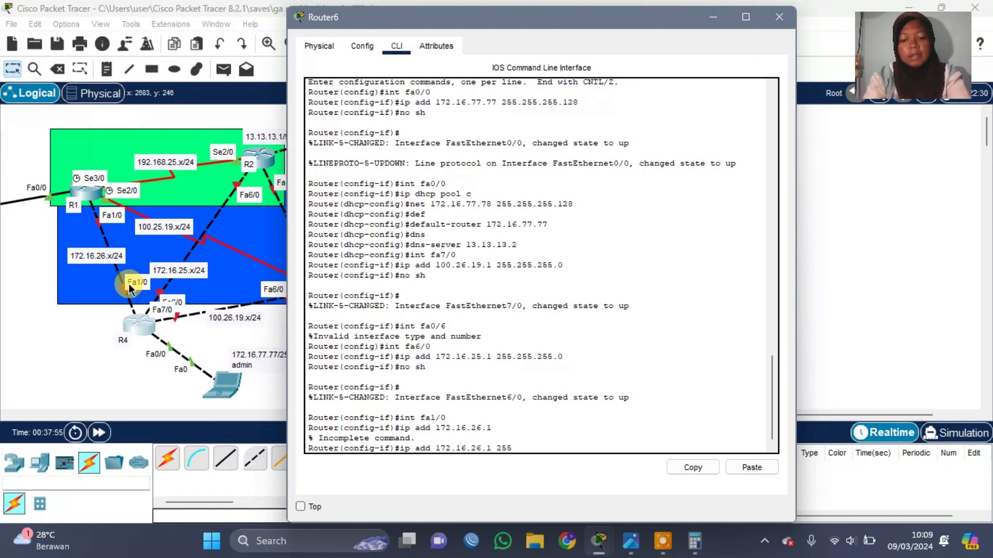
{"action": "type", "text": ".255.255.0"}
{"action": "key", "text": "Return"}
Enable R4's Fa1/0 interface with the no shutdown command and close the router's window.
{"action": "type", "text": "no sh"}
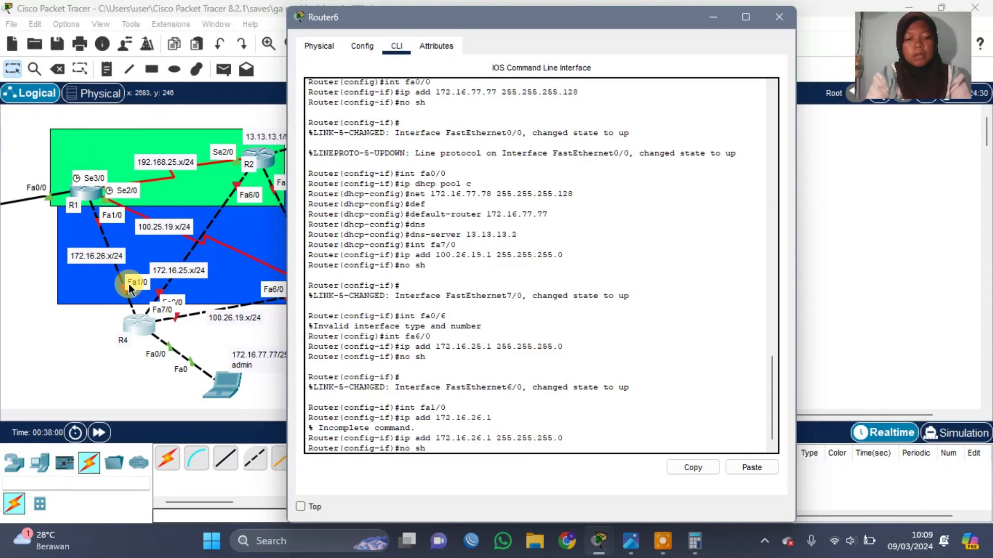
{"action": "key", "text": "Return"}
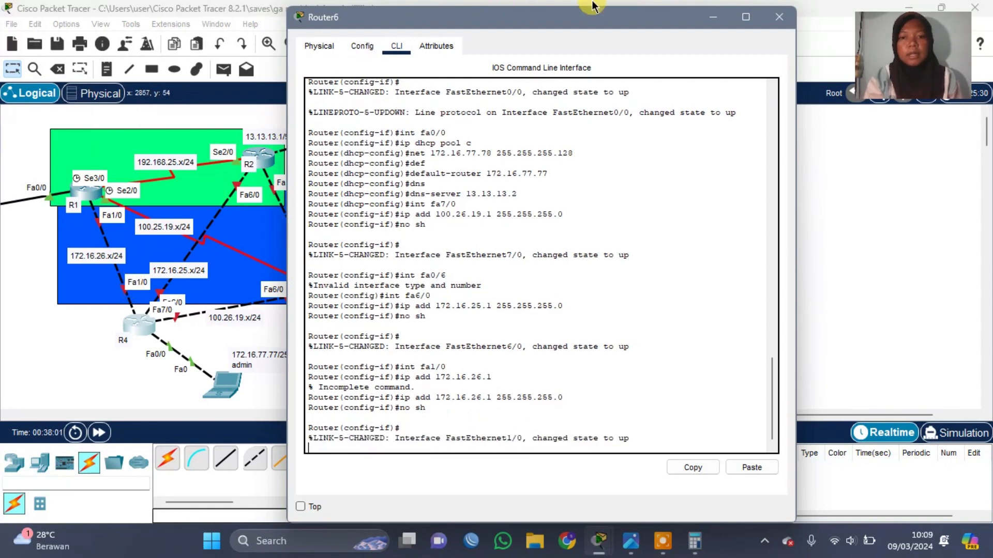
{"action": "left_click", "coordinate": [782, 20]}
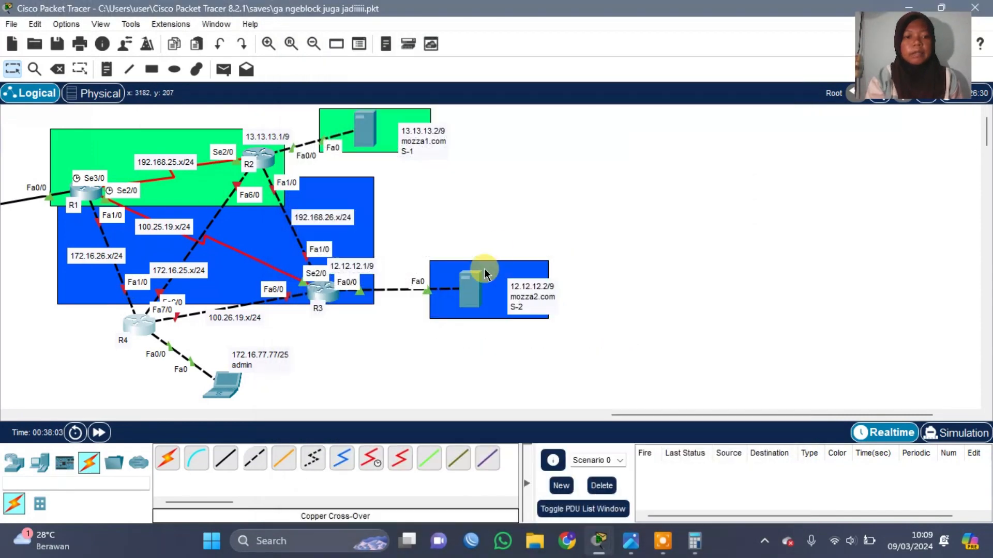
Open R3's command line and enter global configuration mode.
{"action": "scroll", "coordinate": [486, 272], "scroll_direction": "left", "scroll_amount": 2}
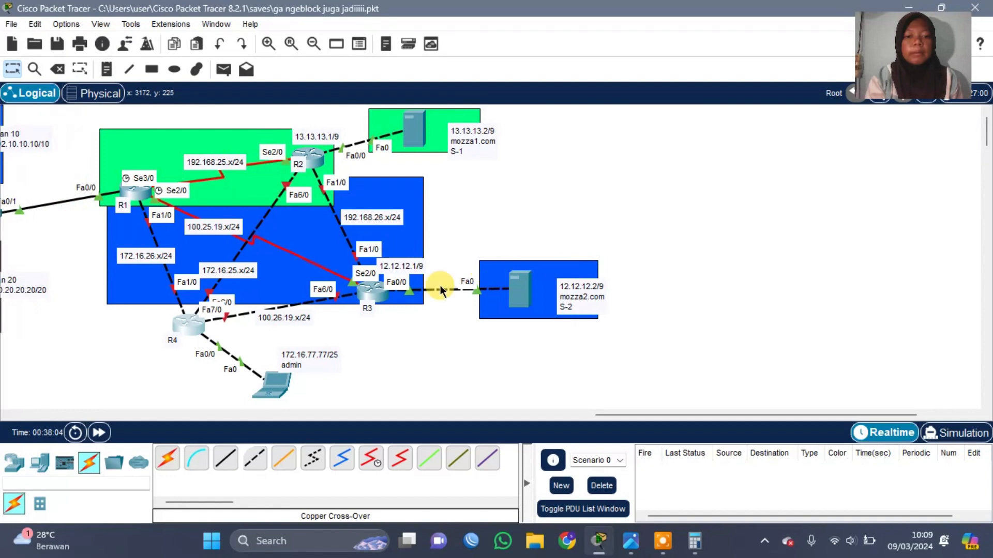
{"action": "left_click", "coordinate": [380, 295]}
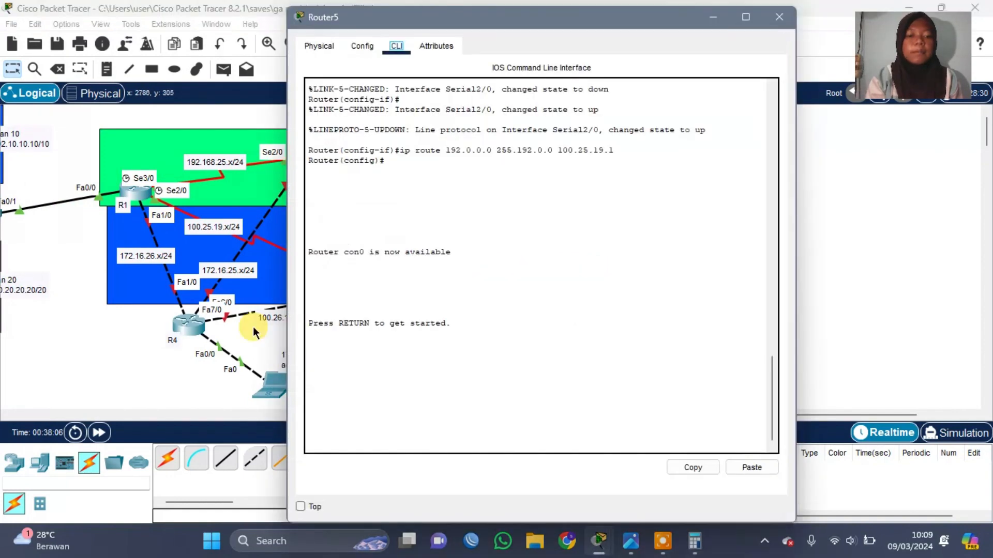
{"action": "scroll", "coordinate": [253, 327], "scroll_direction": "right", "scroll_amount": 3}
{"action": "left_click", "coordinate": [451, 446]}
{"action": "key", "text": "Return"}
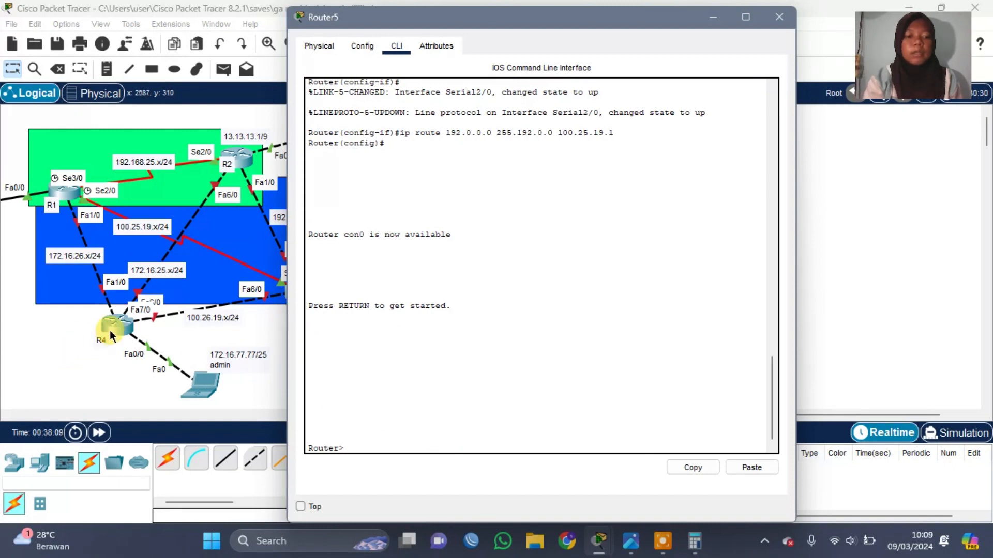
{"action": "type", "text": "en"}
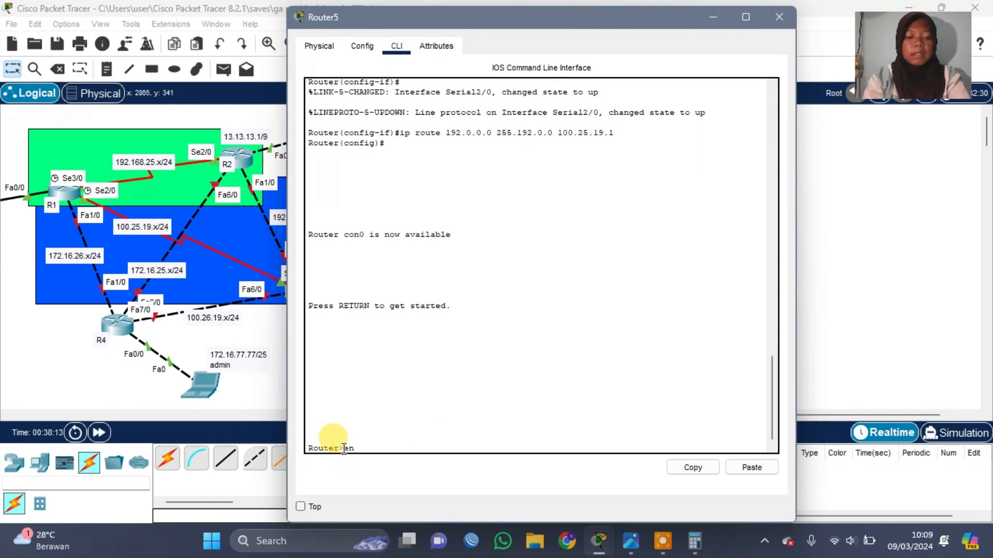
{"action": "key", "text": "Return"}
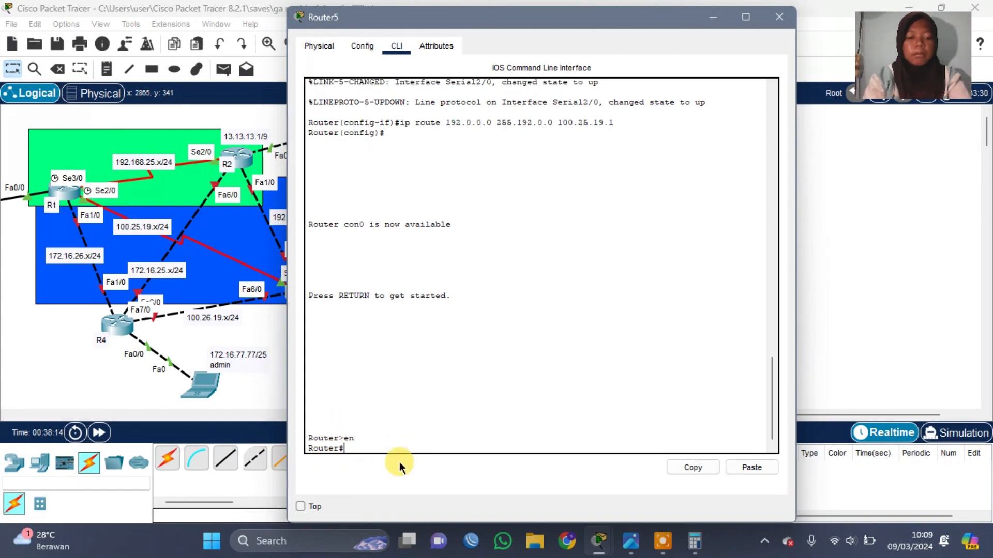
{"action": "type", "text": "conf t"}
{"action": "key", "text": "Return"}
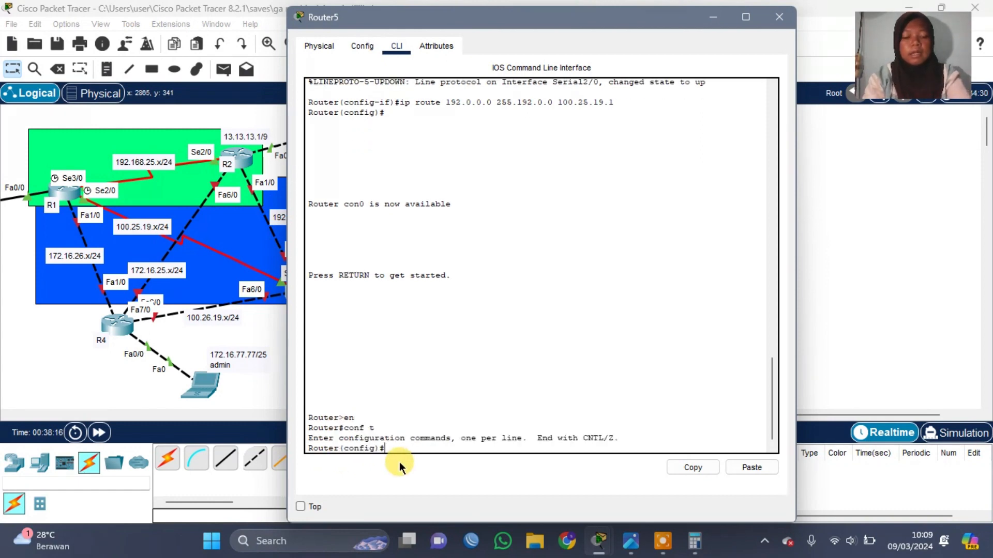
Assign 100.26.19.2 with mask 255.255.255.0 to R3's Fa6/0 interface on the link towards R4.
{"action": "type", "text": "int f"}
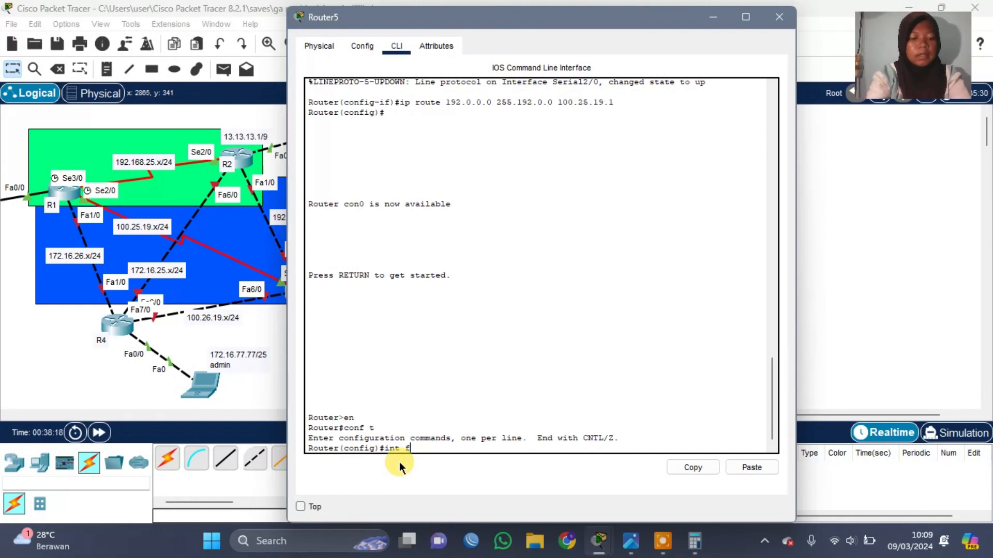
{"action": "type", "text": "a"}
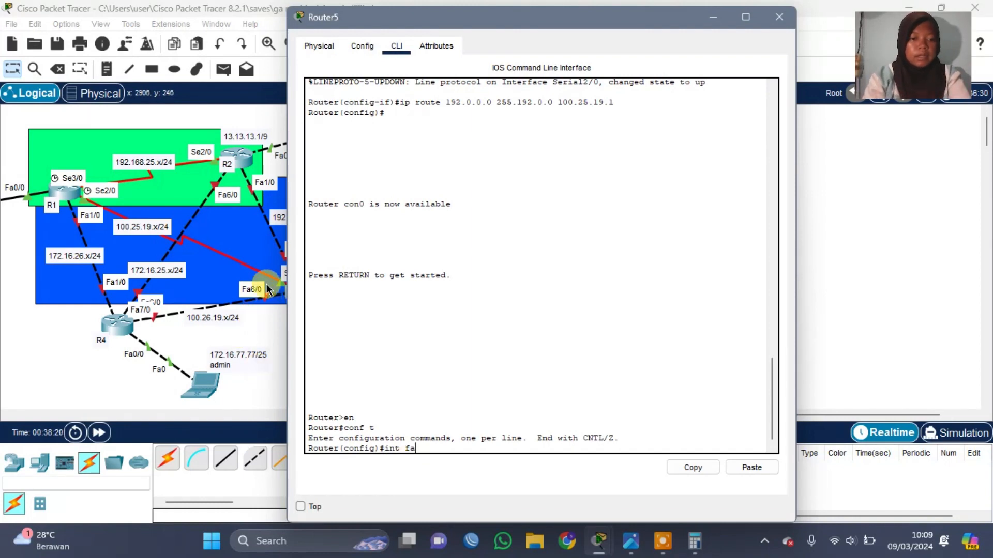
{"action": "type", "text": "6/0"}
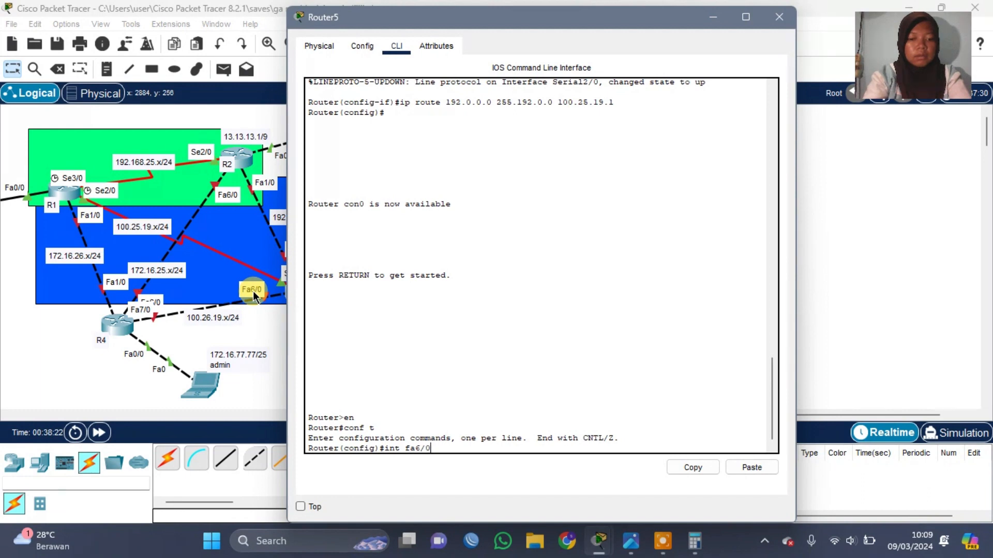
{"action": "key", "text": "Return"}
{"action": "type", "text": "ip"}
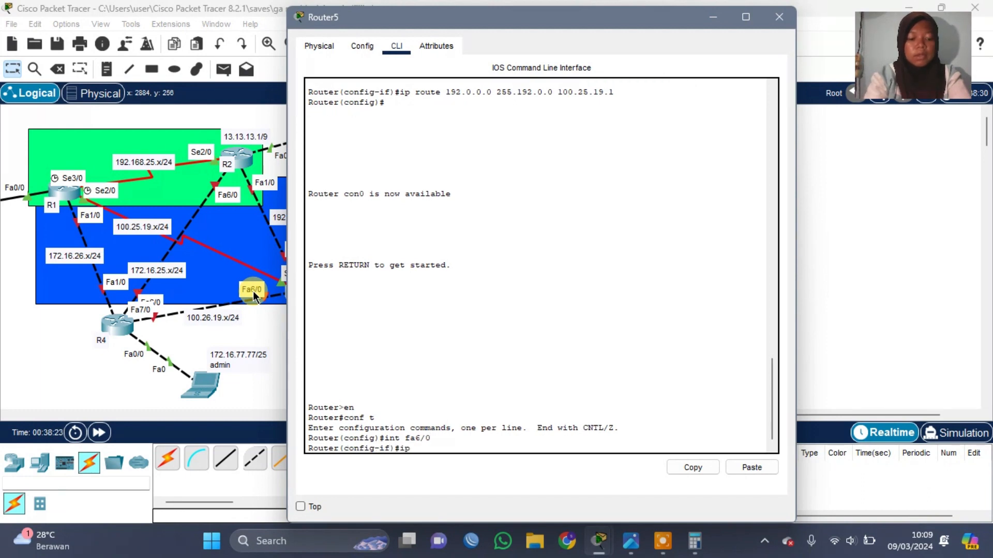
{"action": "type", "text": " add 100."}
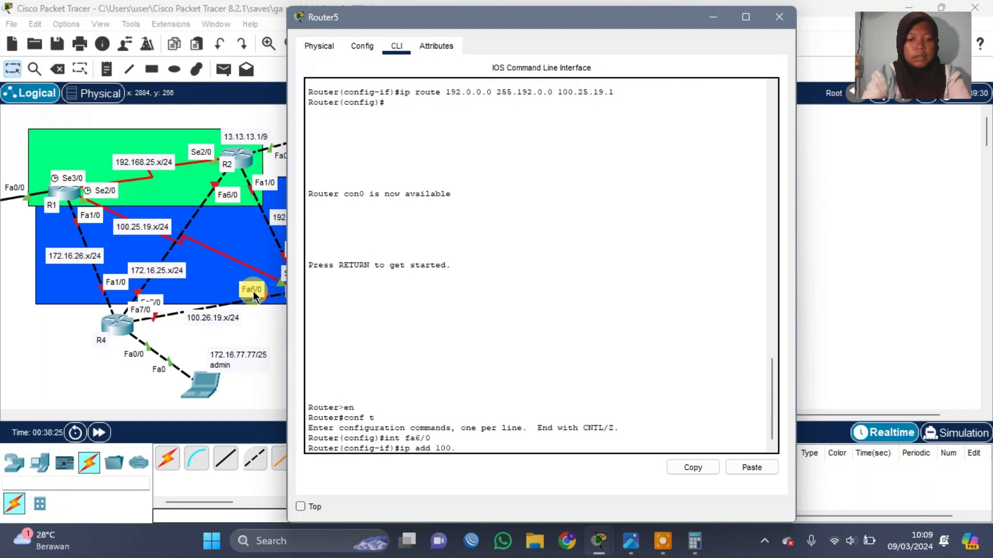
{"action": "type", "text": "26.19."}
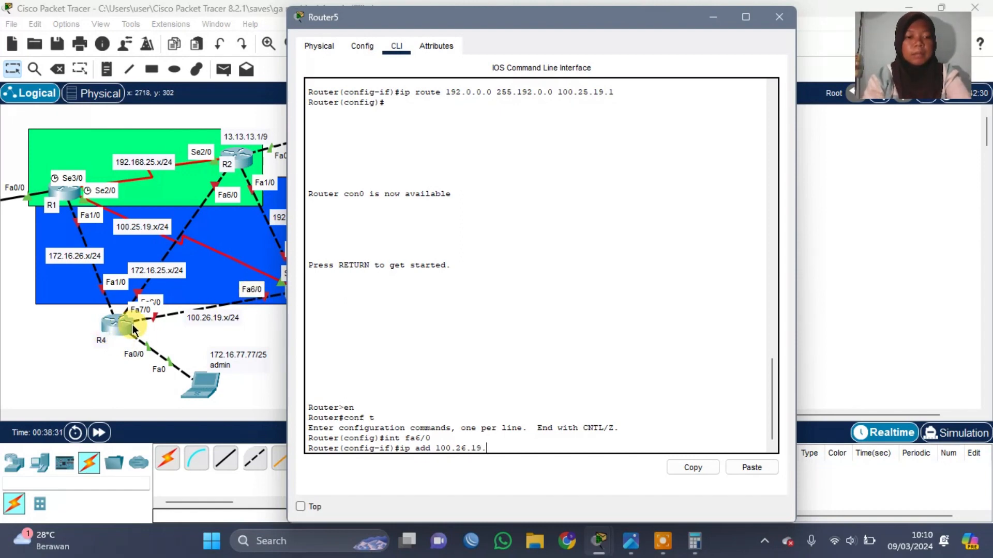
{"action": "type", "text": "2 255.2"}
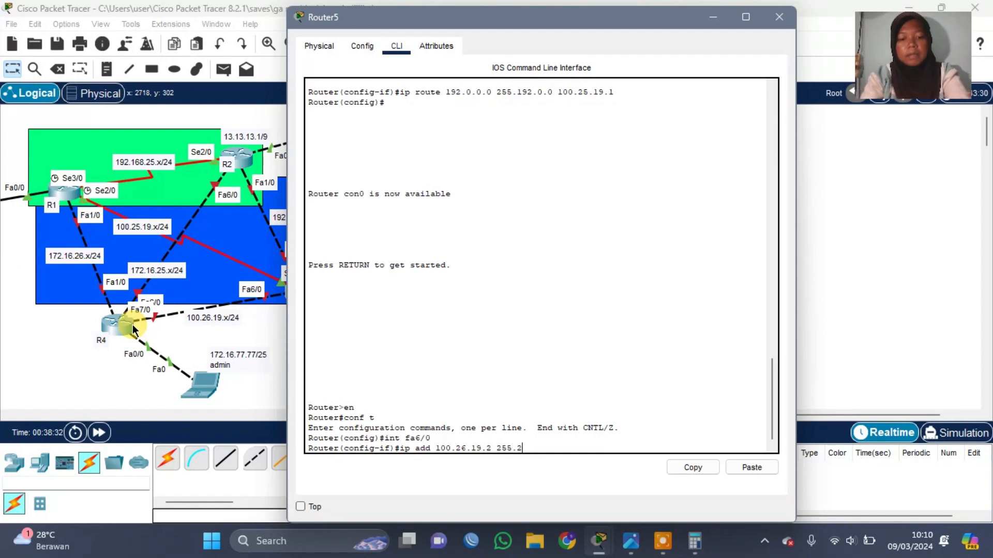
{"action": "type", "text": "55.255.0"}
{"action": "key", "text": "Return"}
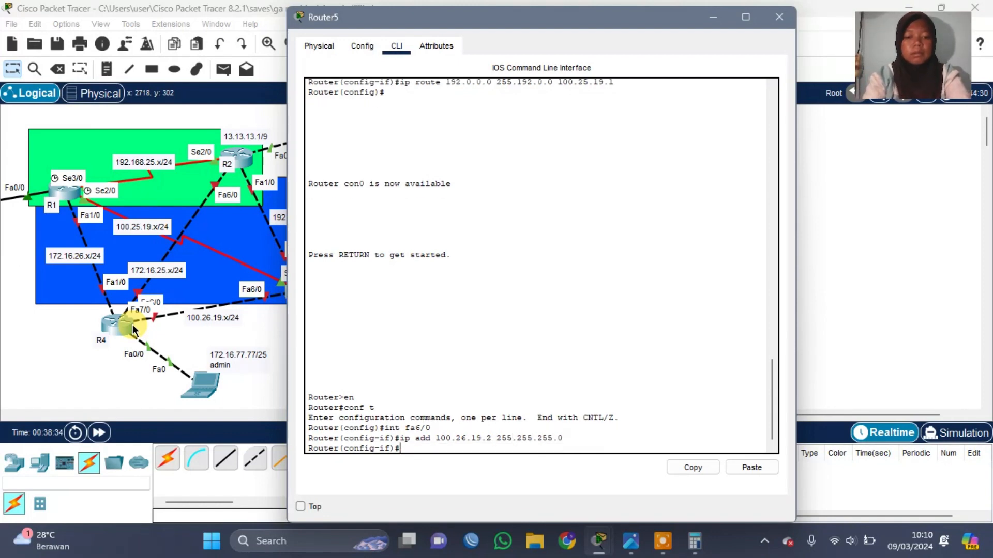
Enable R3's Fa6/0 interface with the no shutdown command.
{"action": "type", "text": "no sh"}
{"action": "key", "text": "Return"}
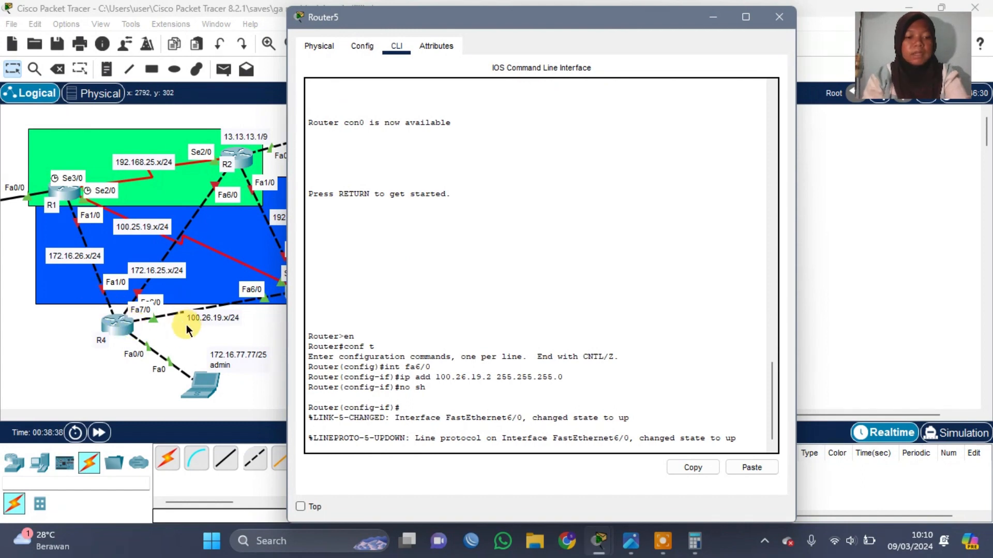
{"action": "key", "text": "Return"}
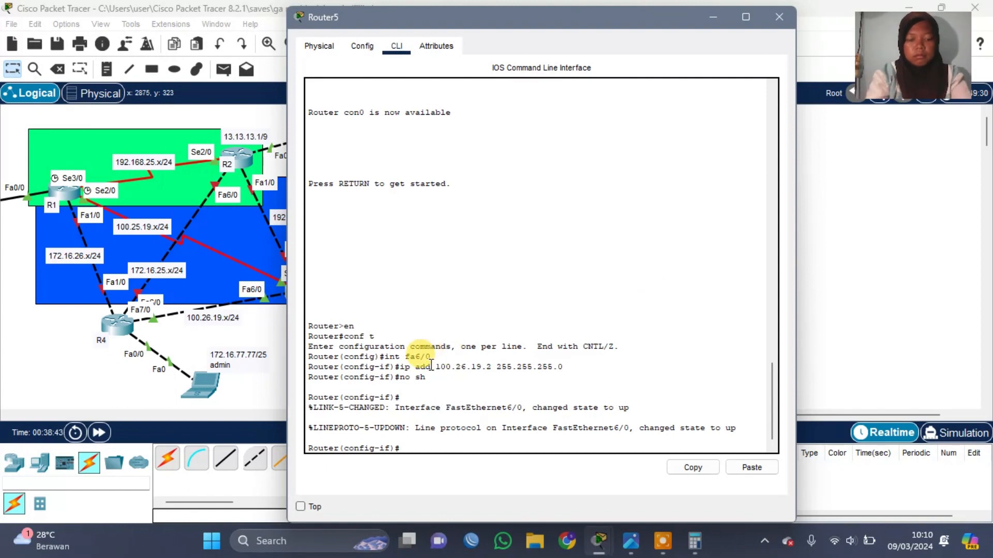
Begin an ip route command on R3 for a destination network starting with 172.16.
{"action": "type", "text": "ip route"}
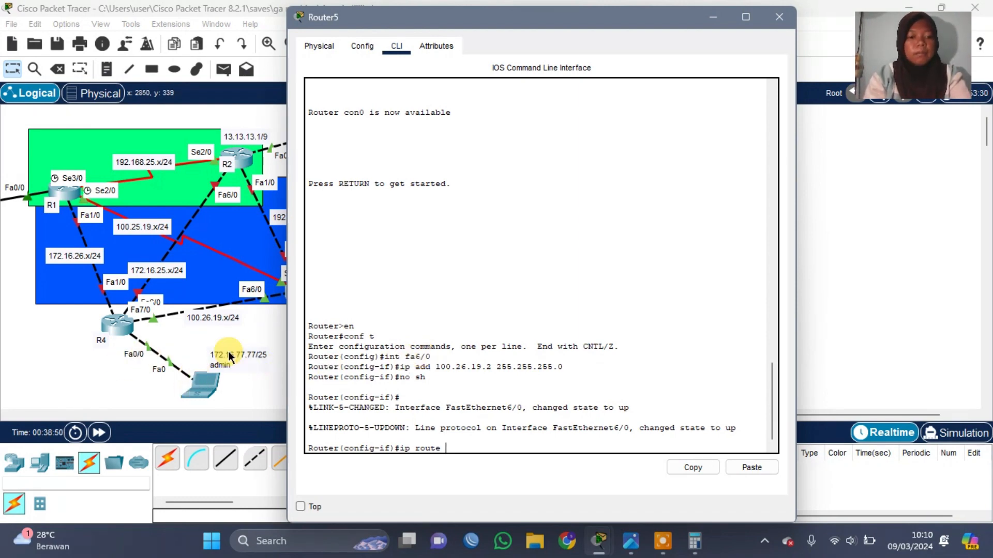
{"action": "scroll", "coordinate": [229, 357], "scroll_direction": "right", "scroll_amount": 3}
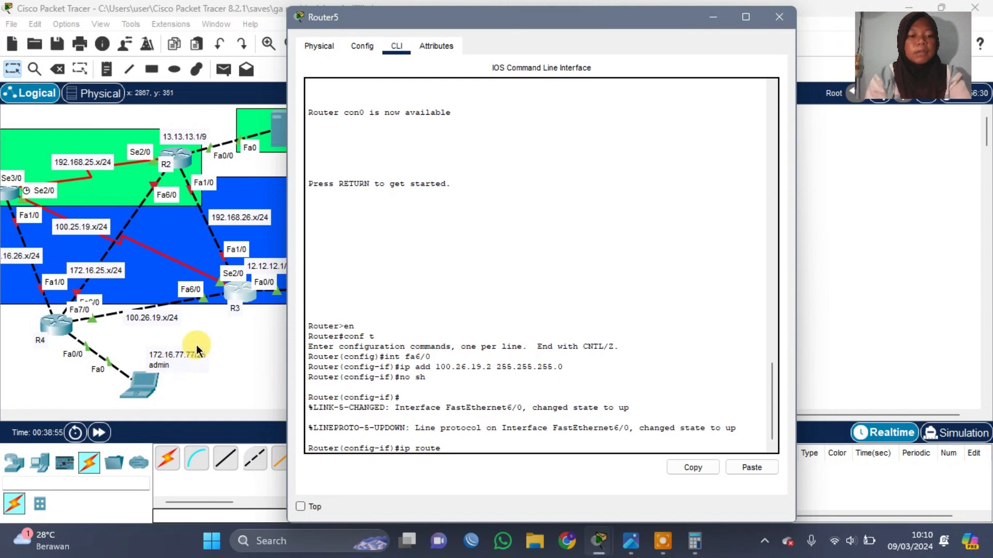
{"action": "type", "text": "1"}
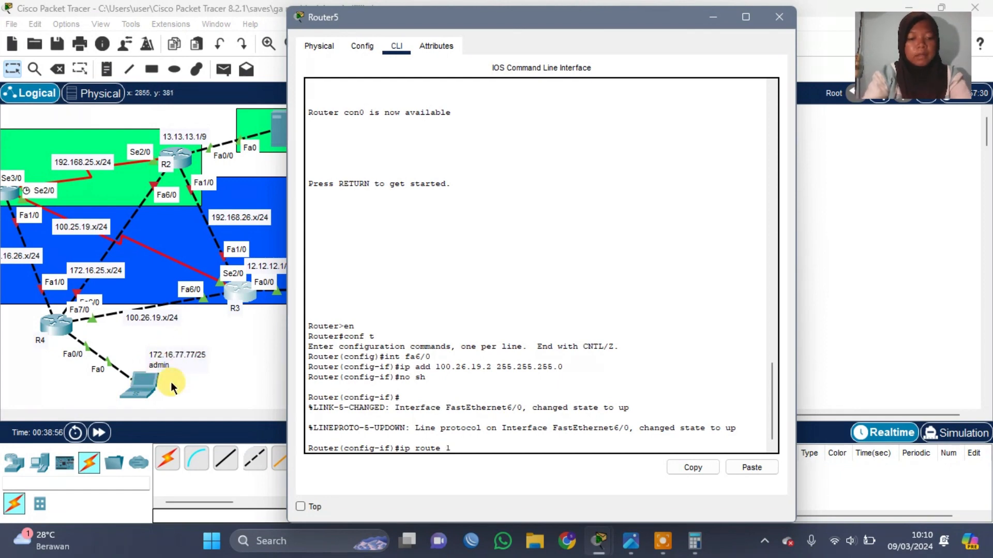
{"action": "type", "text": "72"}
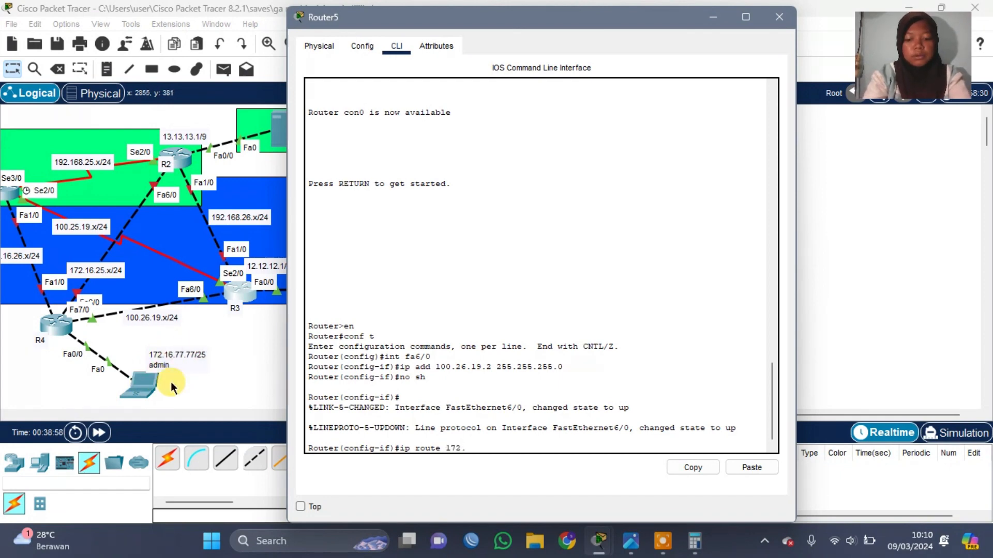
{"action": "type", "text": ".16."}
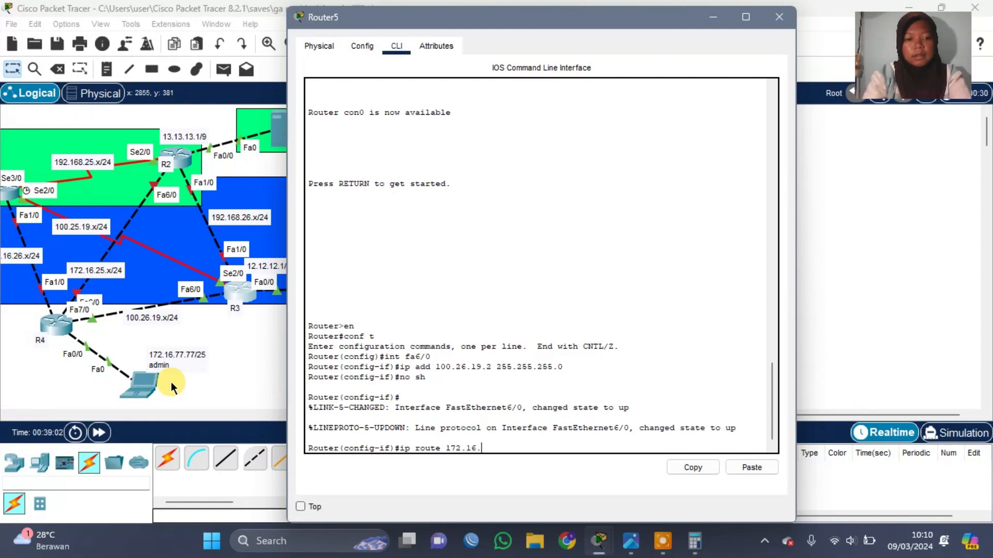
Look up the subnet mask for the admin network's /25 prefix in the subnet table image in Photos.
{"action": "left_click", "coordinate": [630, 543]}
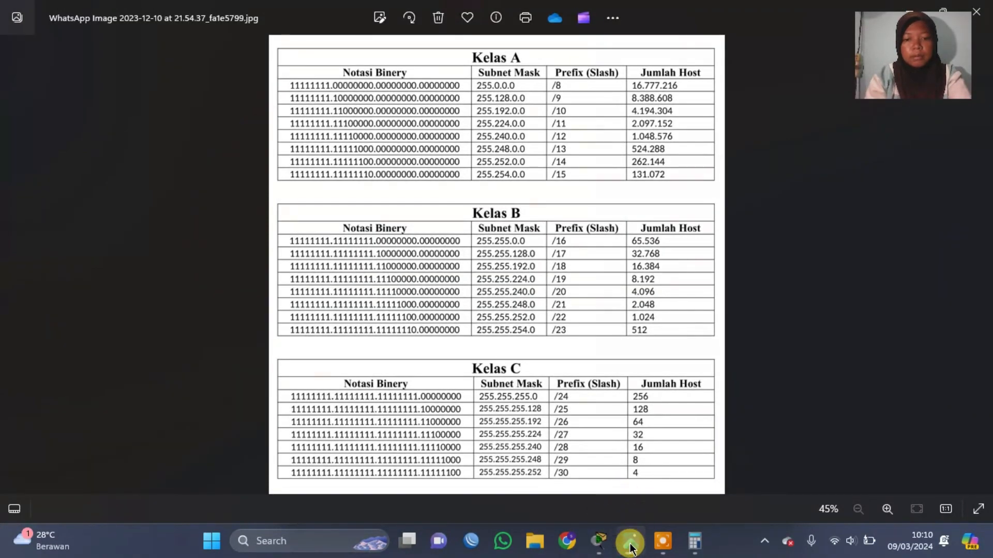
{"action": "left_click", "coordinate": [626, 543]}
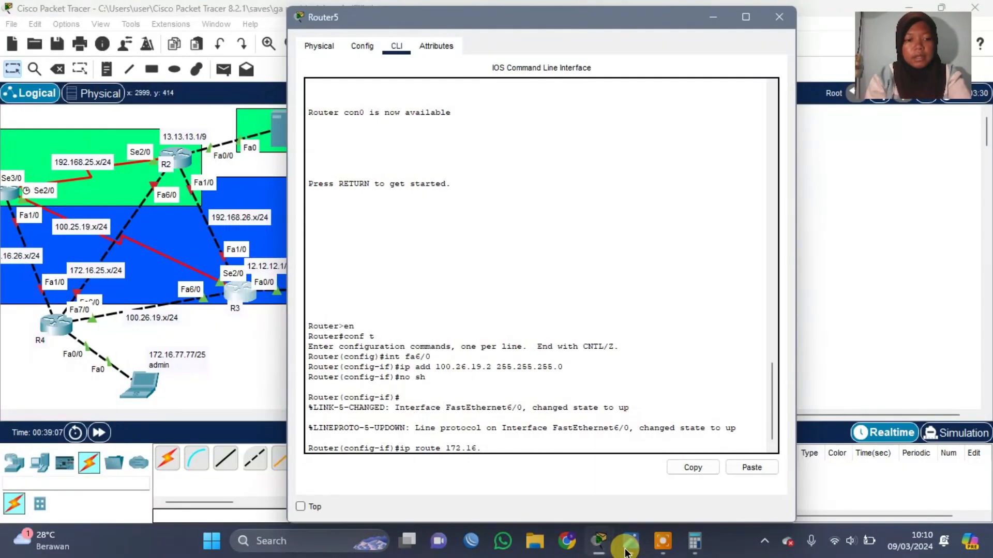
{"action": "left_click", "coordinate": [626, 543]}
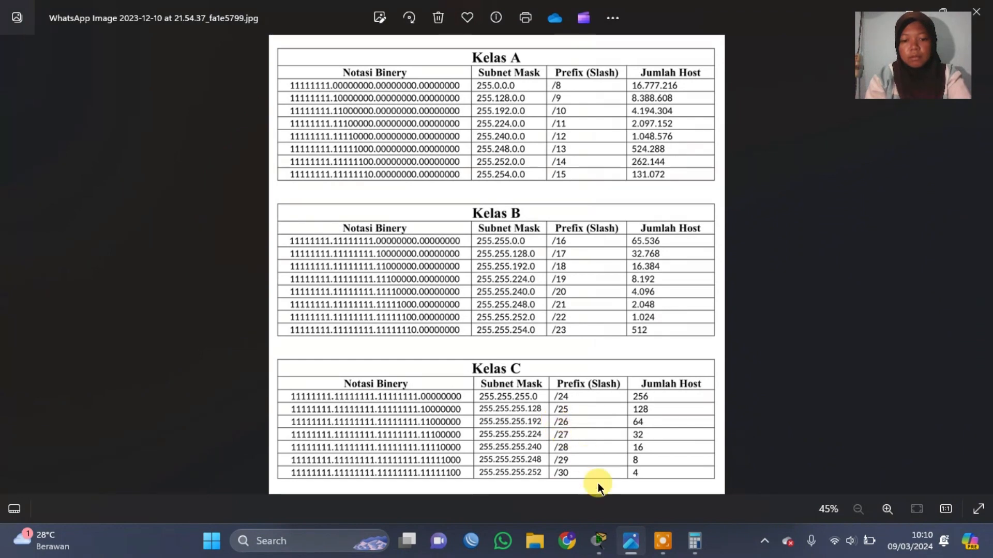
{"action": "left_click", "coordinate": [630, 543]}
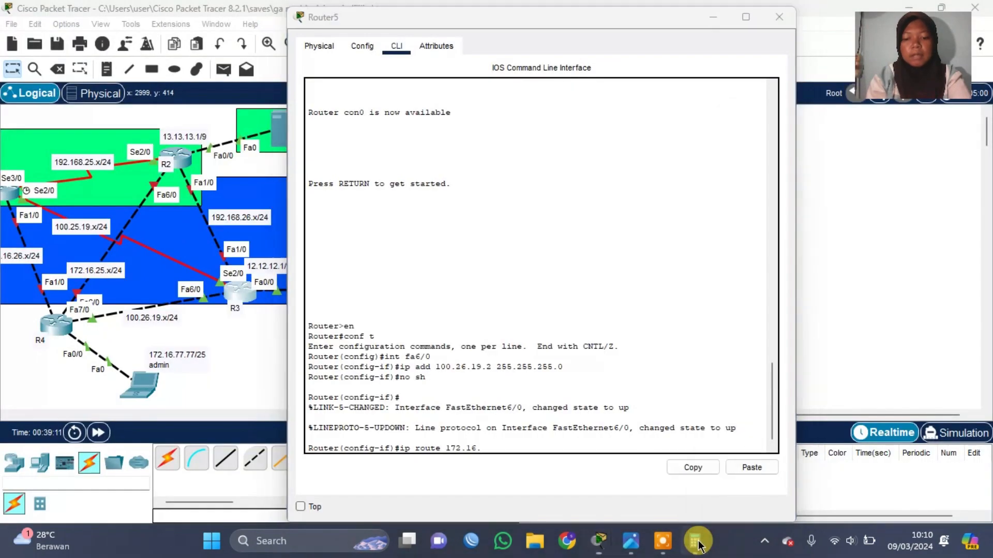
Clear Calculator and enter the subtraction 256 - 128 to work out the admin network's subnet range.
{"action": "left_click", "coordinate": [695, 541]}
{"action": "left_click", "coordinate": [878, 285]}
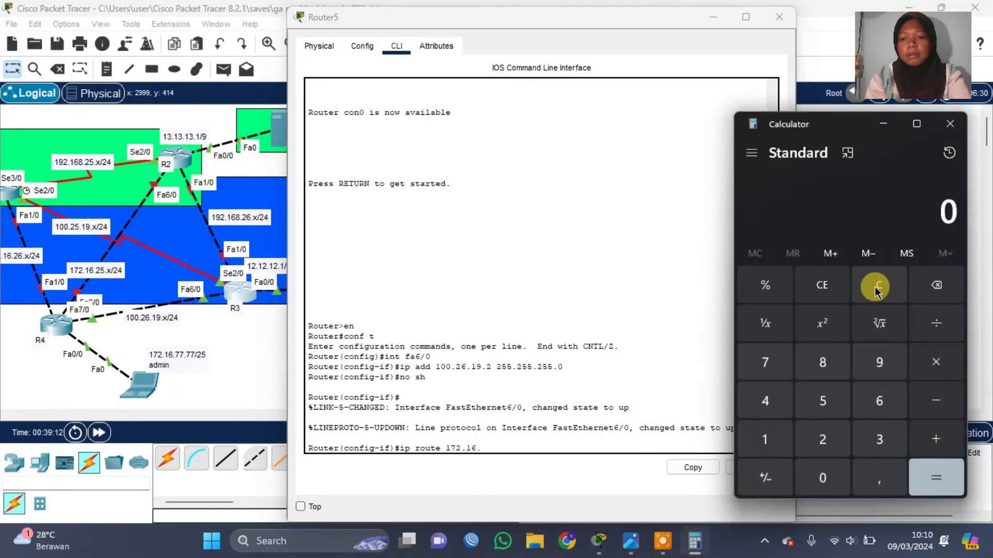
{"action": "left_click", "coordinate": [826, 440]}
{"action": "left_click", "coordinate": [824, 402]}
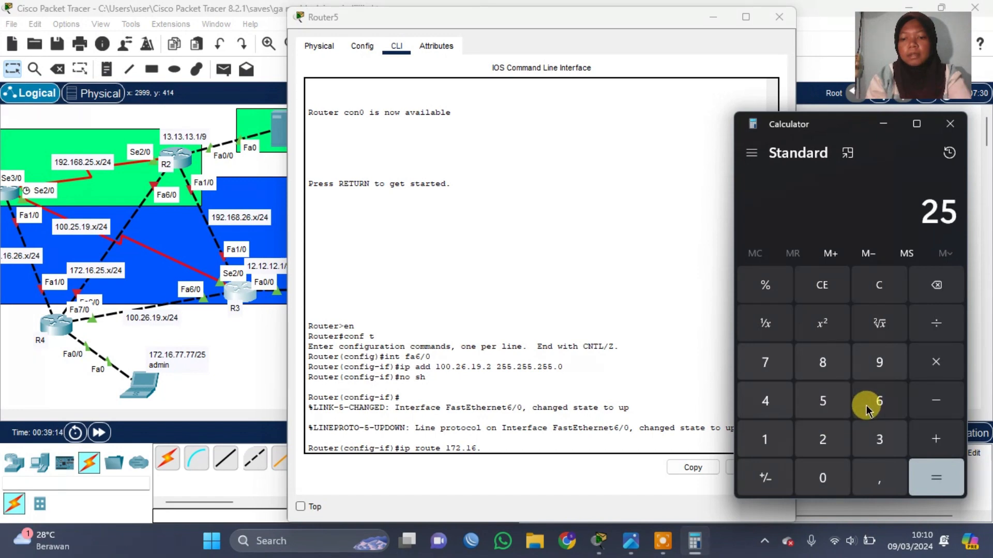
{"action": "left_click", "coordinate": [880, 402]}
{"action": "left_click", "coordinate": [920, 408]}
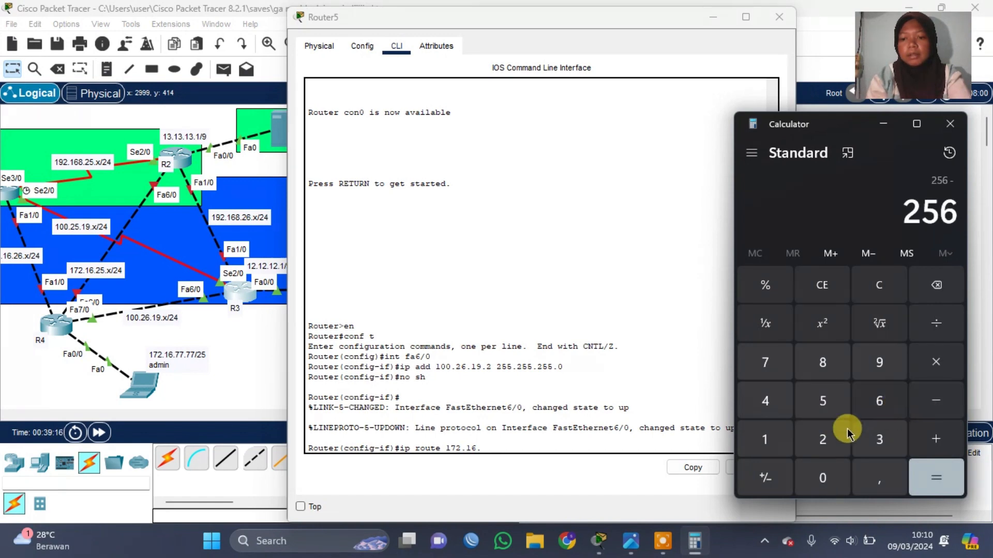
{"action": "left_click", "coordinate": [763, 441]}
{"action": "left_click", "coordinate": [818, 435]}
{"action": "left_click", "coordinate": [822, 363]}
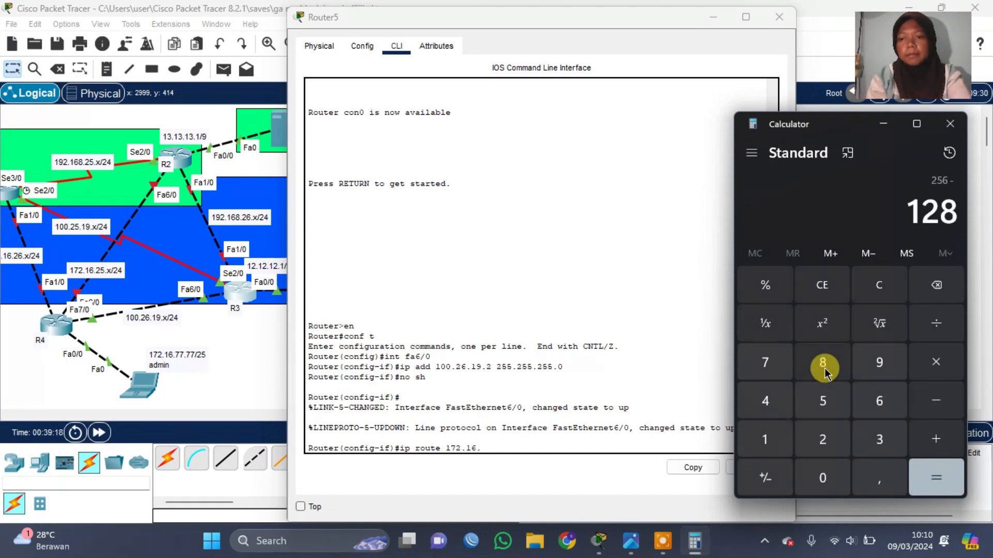
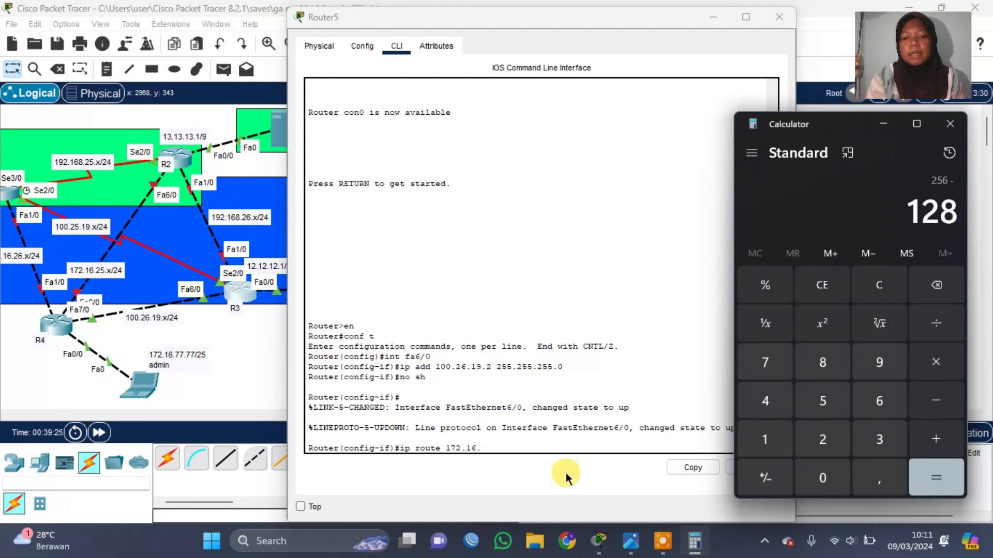
Back in R3's command line, try to add a static route to 172.16.77.0 with mask 255.255.255.128.0 via 100.26.19.1.
{"action": "left_click", "coordinate": [539, 448]}
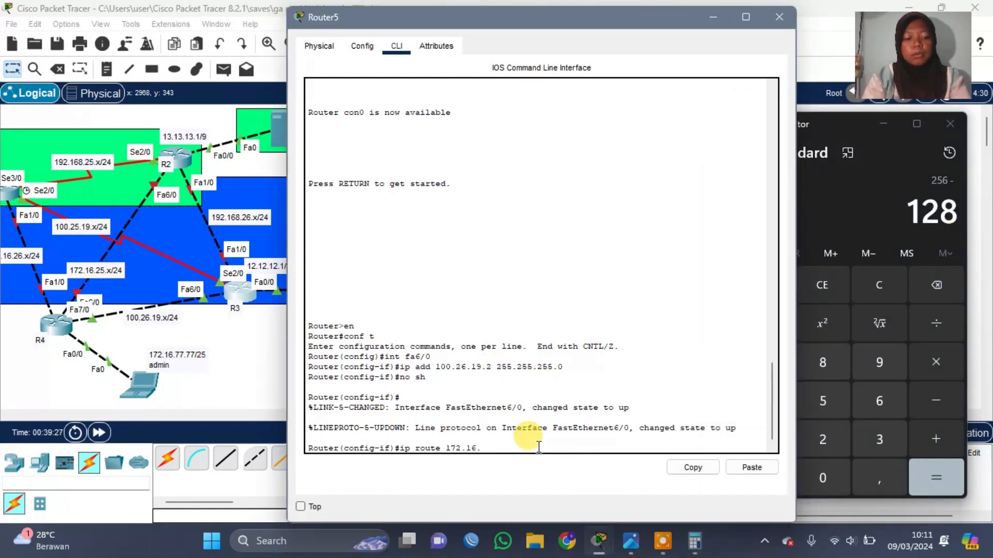
{"action": "type", "text": "77.0"}
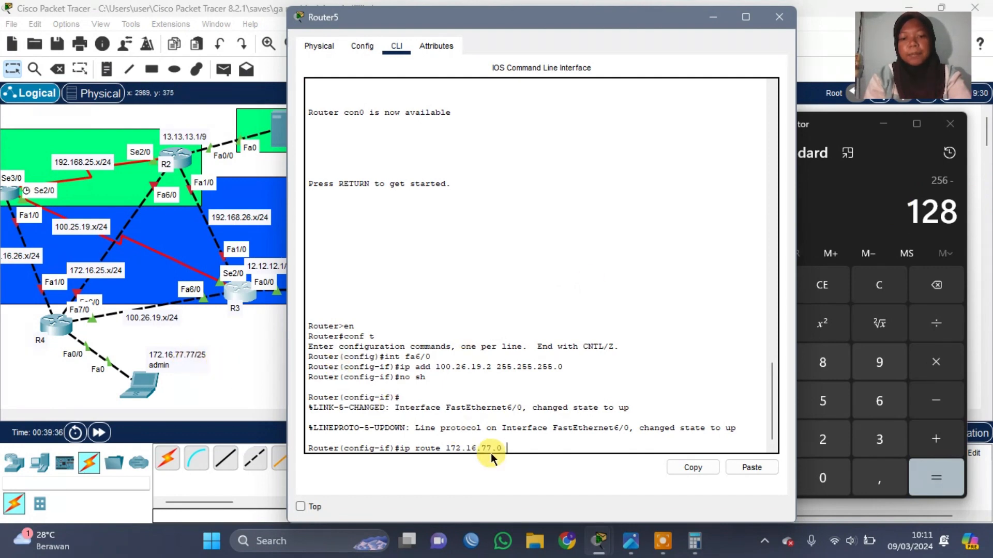
{"action": "type", "text": "255.255"}
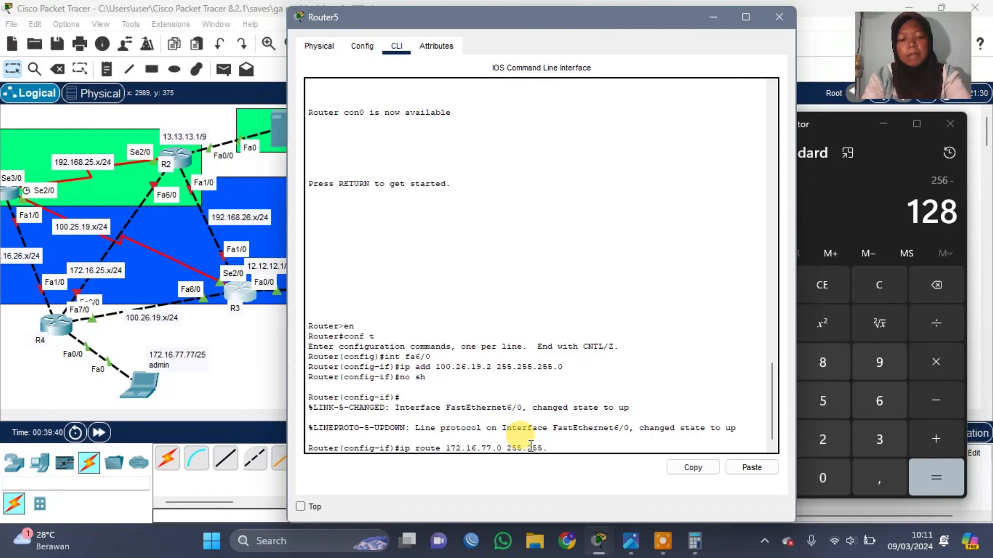
{"action": "type", "text": ".255."}
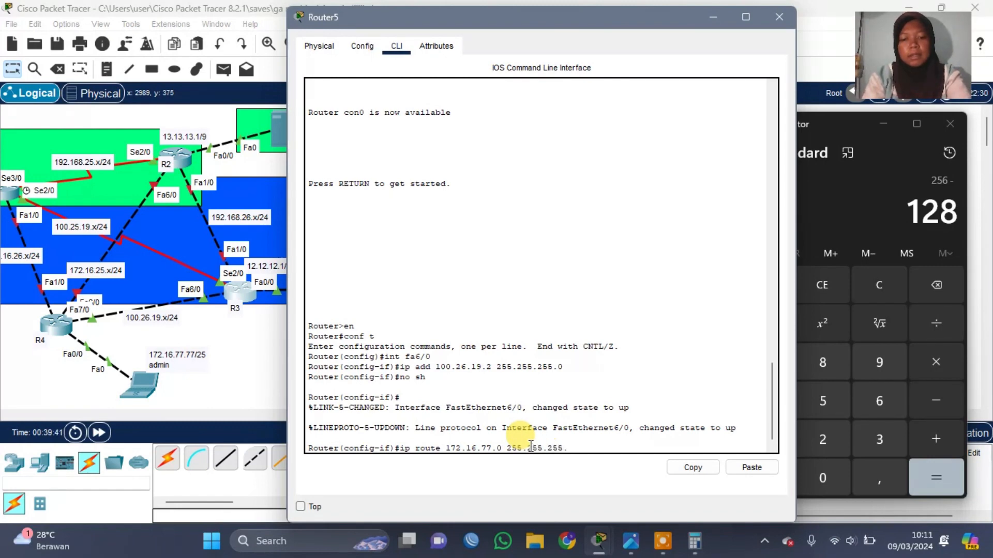
{"action": "type", "text": "128.0"}
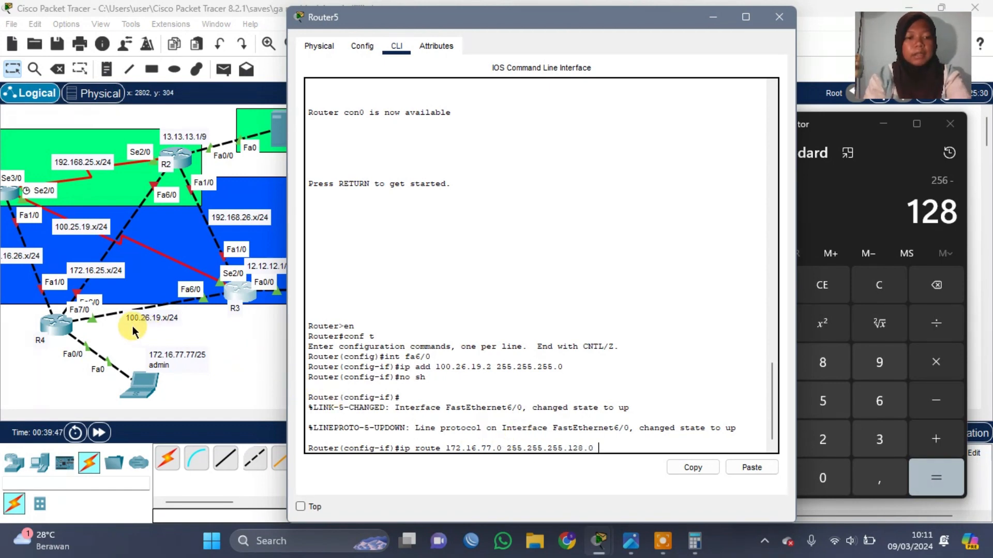
{"action": "type", "text": "100"}
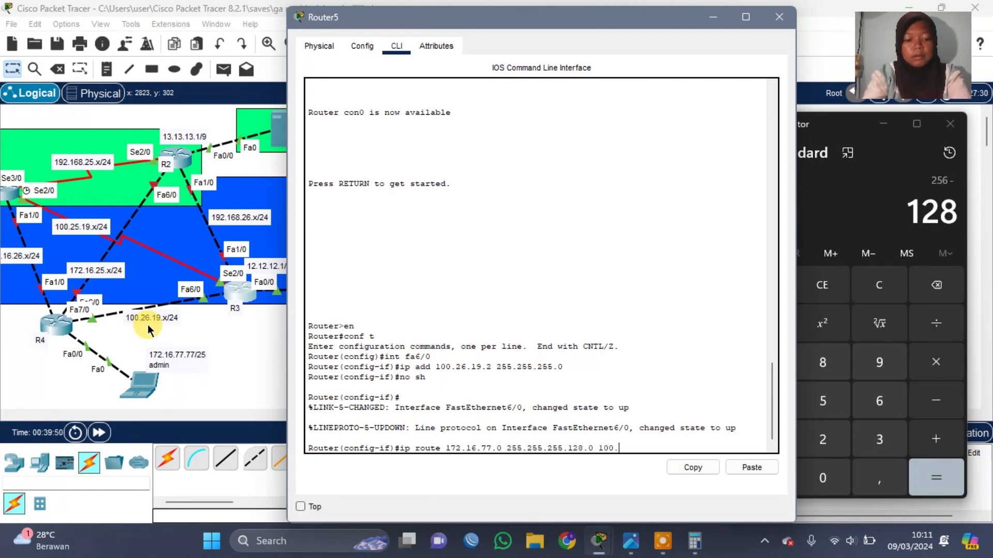
{"action": "type", "text": ".6.19."}
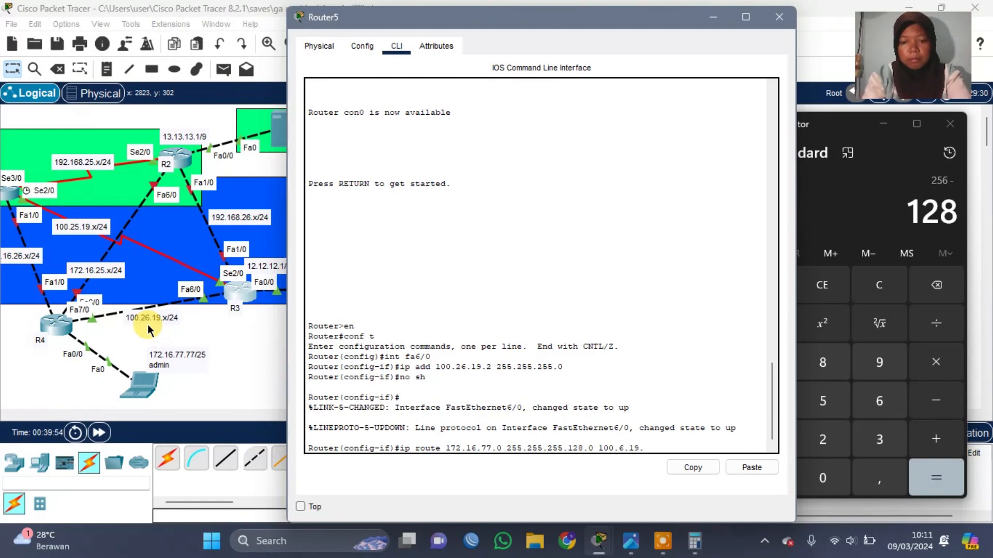
{"action": "type", "text": "2"}
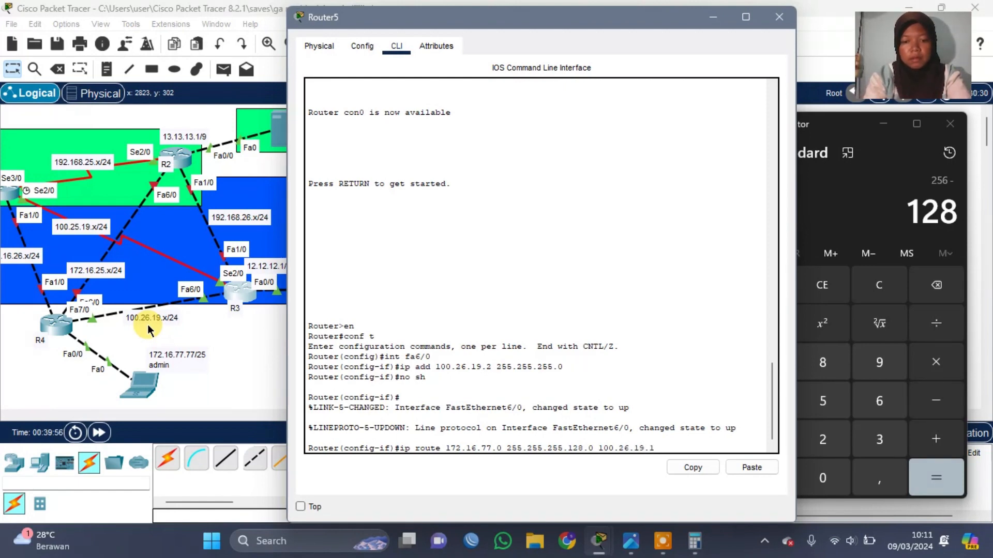
{"action": "type", "text": "1"}
{"action": "key", "text": "Return"}
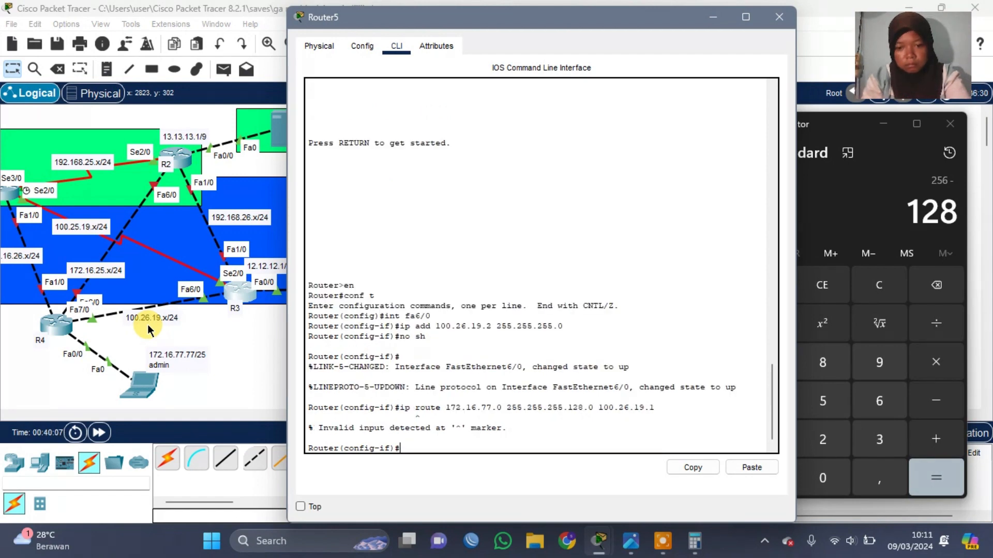
On R3, add a static route to 172.16.77.0 with mask 255.255.255.128 via 100.26.19.1, then close the router's window.
{"action": "type", "text": "p route"}
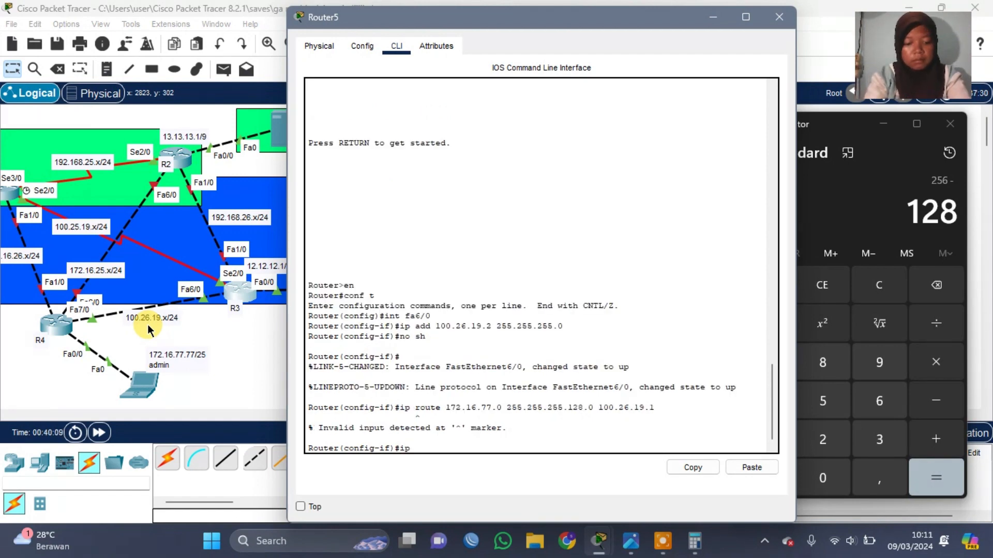
{"action": "type", "text": " 1"}
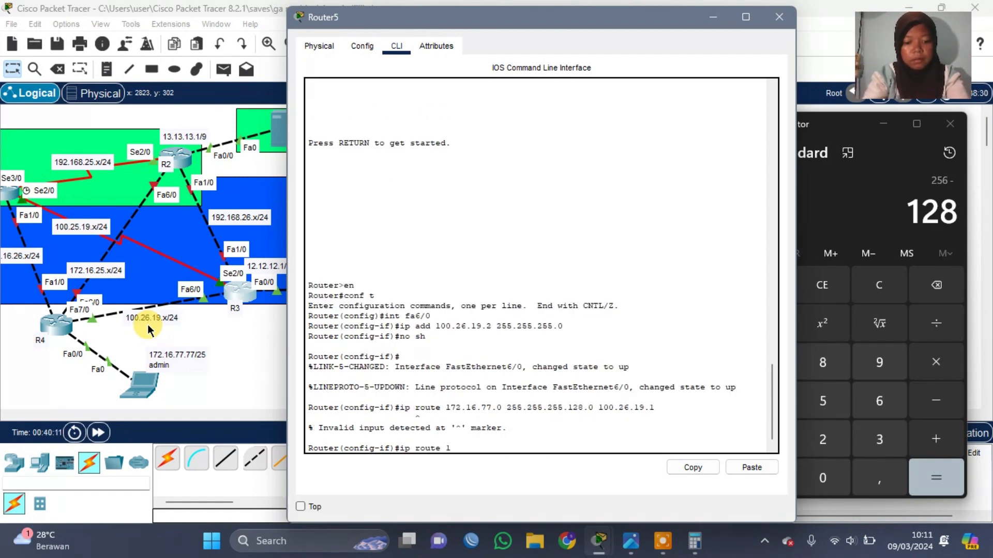
{"action": "type", "text": "72.16."}
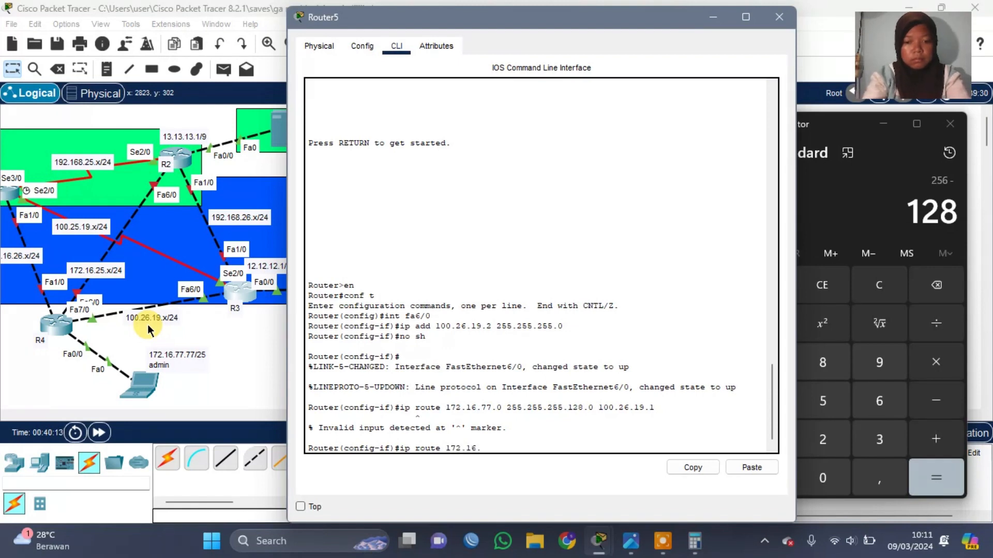
{"action": "type", "text": "77."}
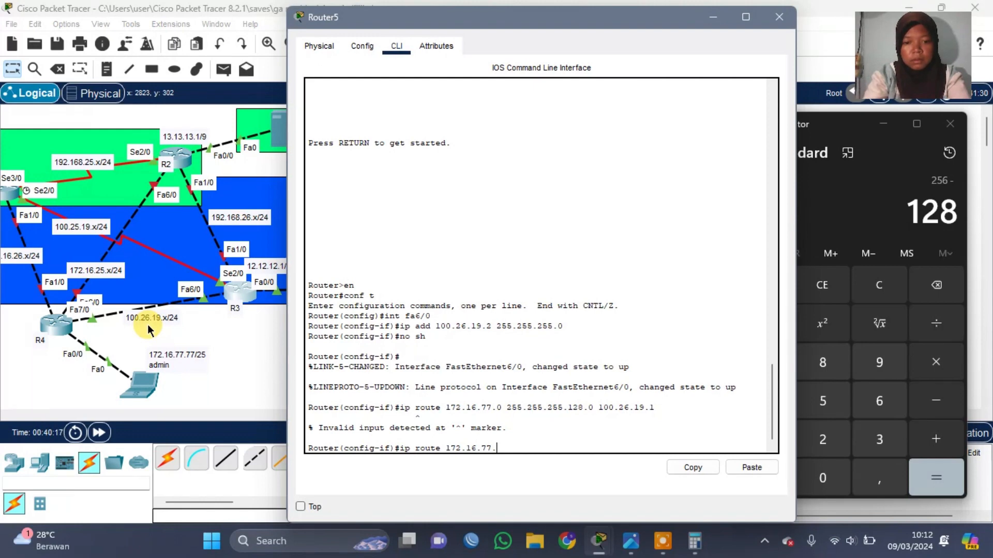
{"action": "type", "text": "0 255.255"}
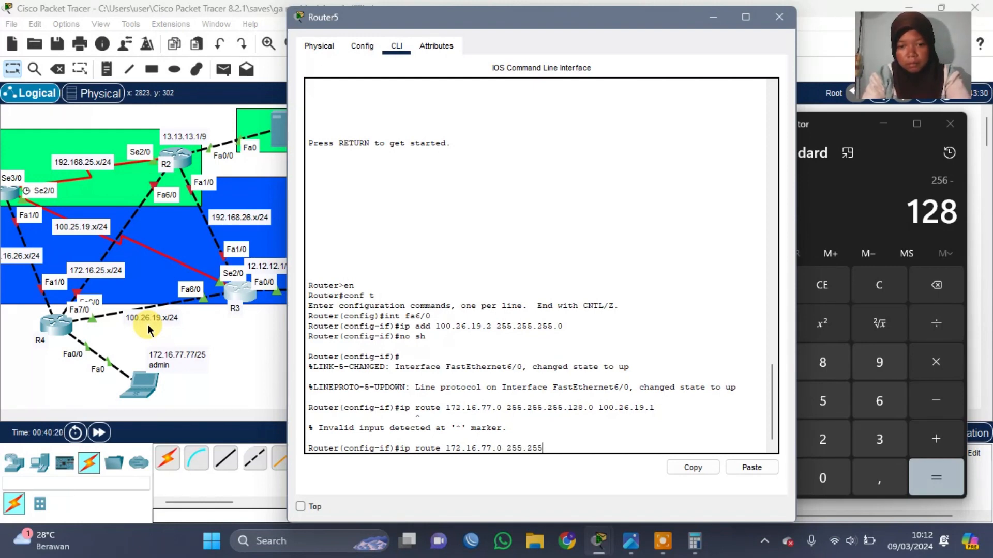
{"action": "type", "text": ".2"}
{"action": "key", "text": "BackSpace"}
{"action": "type", "text": ".255."}
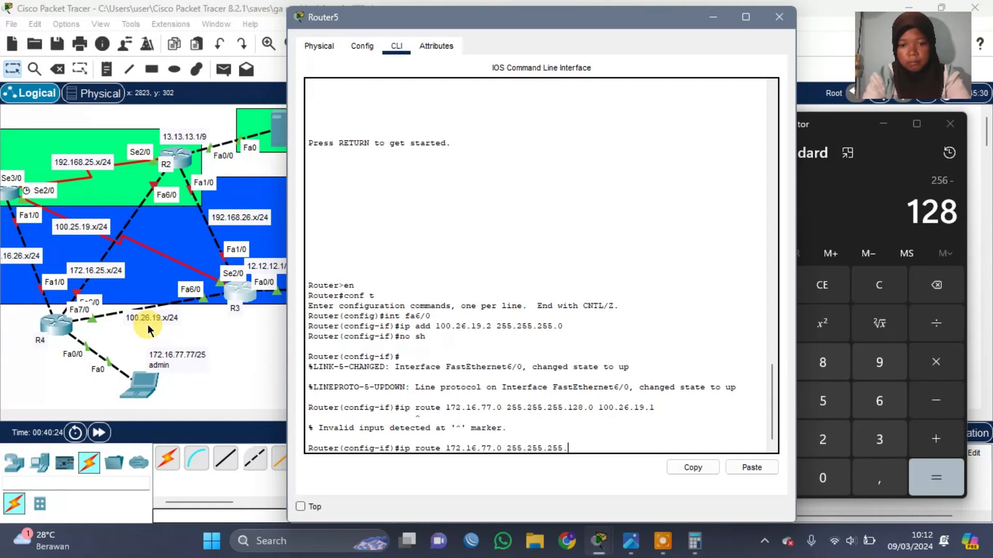
{"action": "type", "text": "128"}
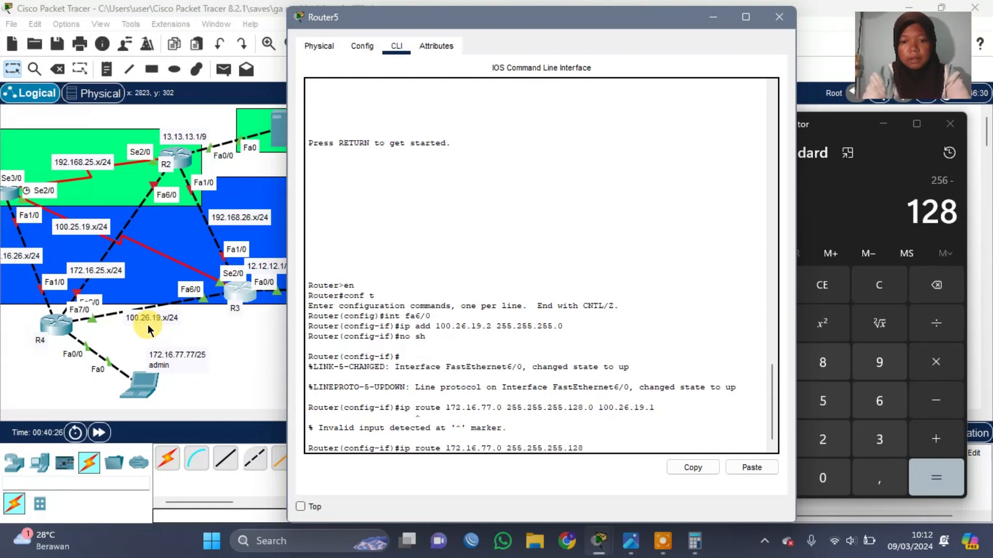
{"action": "type", "text": " 100."}
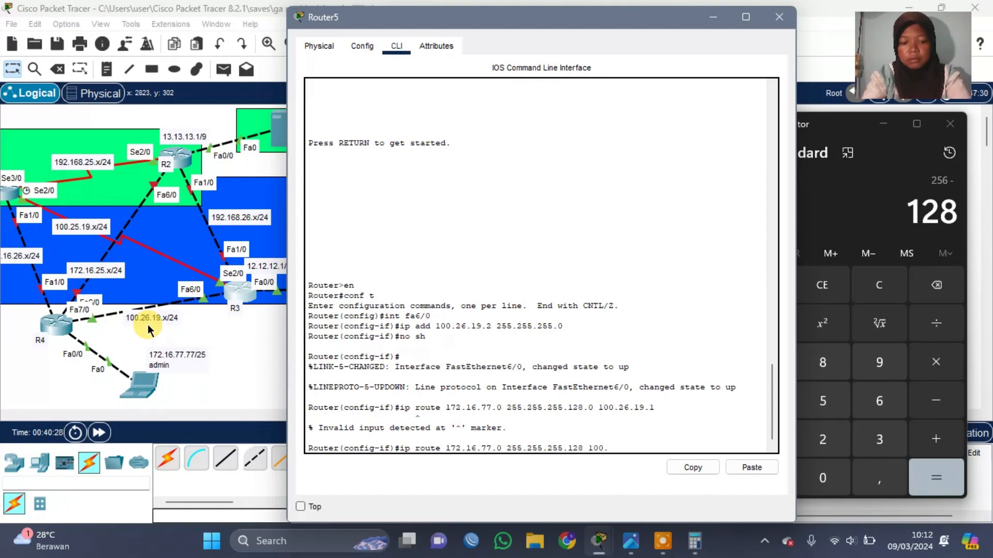
{"action": "type", "text": "26"}
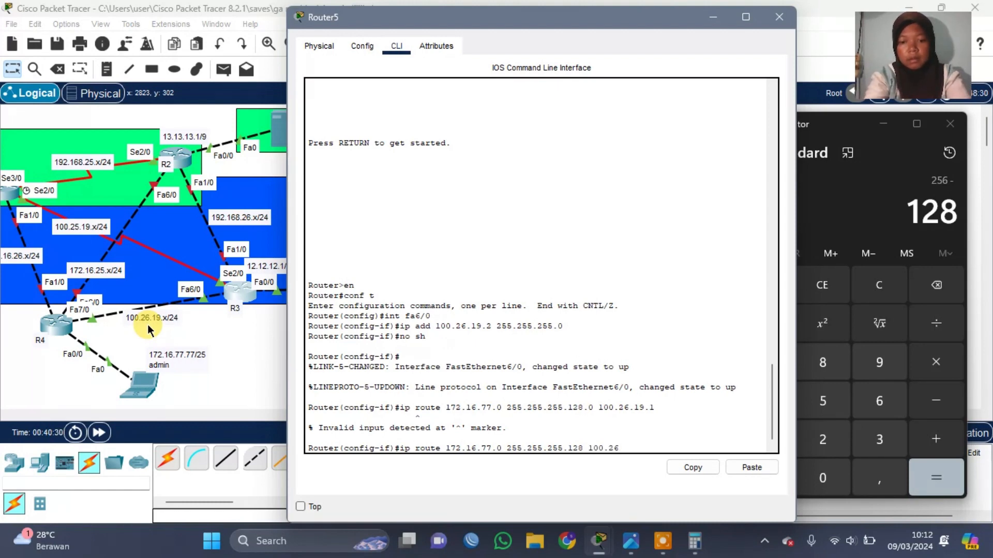
{"action": "type", "text": ".19.1"}
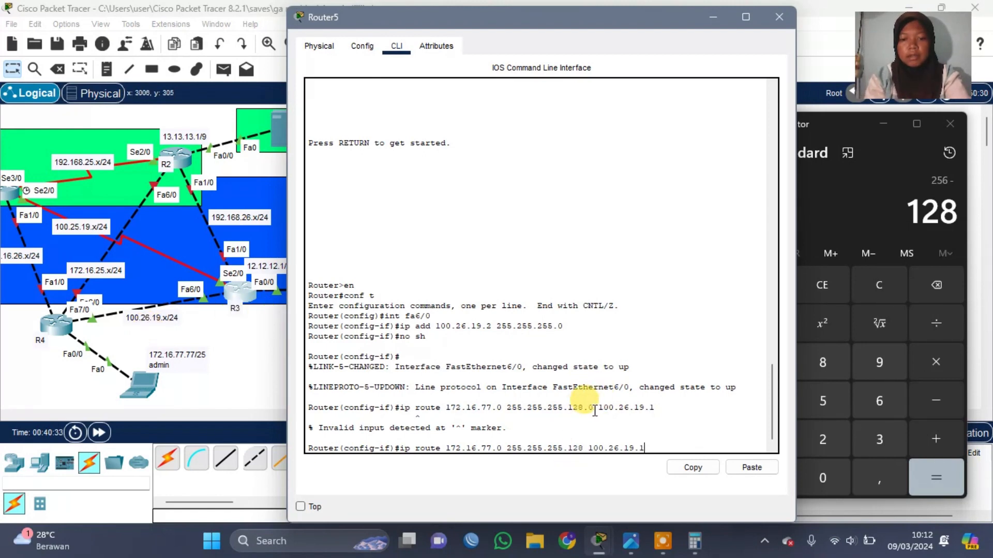
{"action": "key", "text": "Return"}
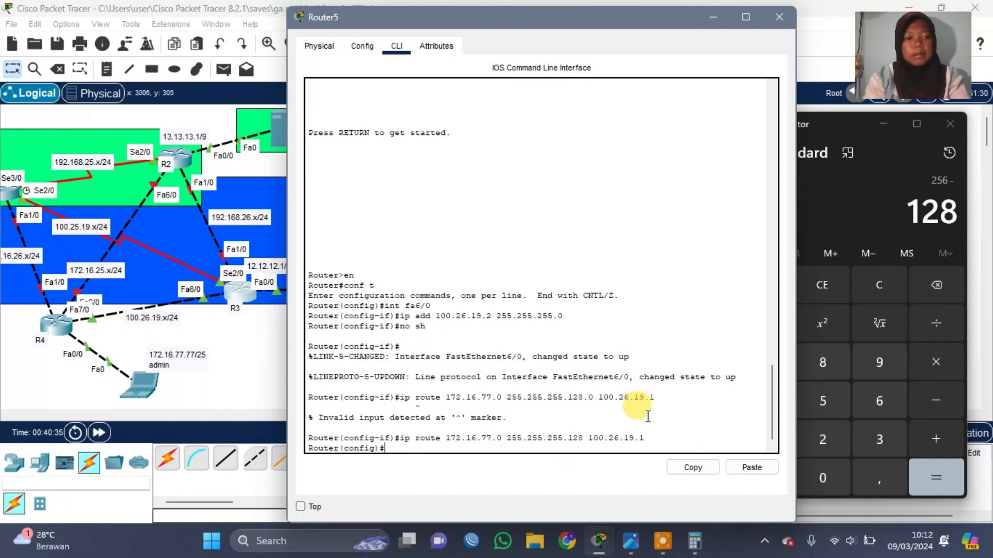
{"action": "left_click", "coordinate": [780, 16]}
In R2's command line, assign 172.16.25.2 with mask 255.255.255.0 to interface fa6/0 and enable the interface.
{"action": "left_click", "coordinate": [372, 390]}
{"action": "scroll", "coordinate": [373, 391], "scroll_direction": "left", "scroll_amount": 3}
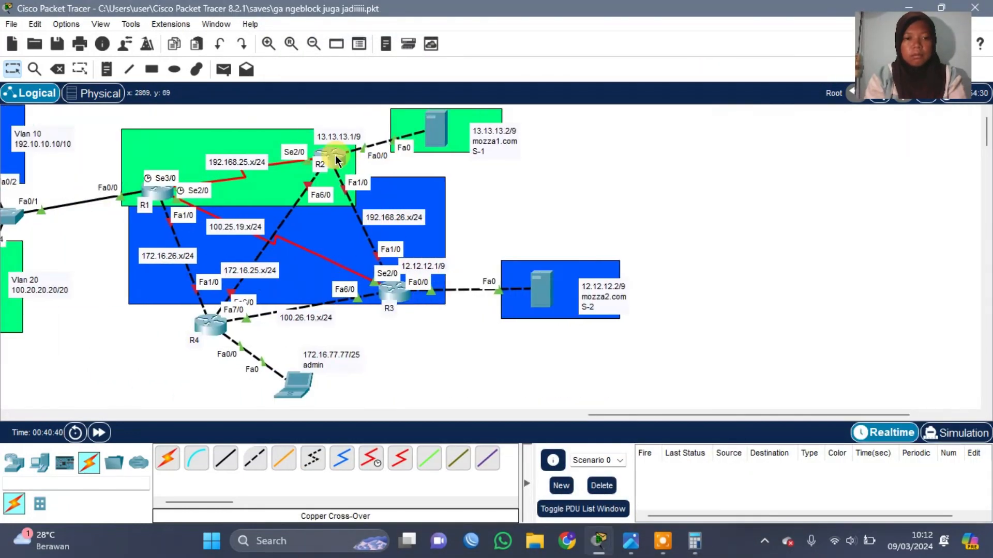
{"action": "mouse_move", "coordinate": [336, 159]}
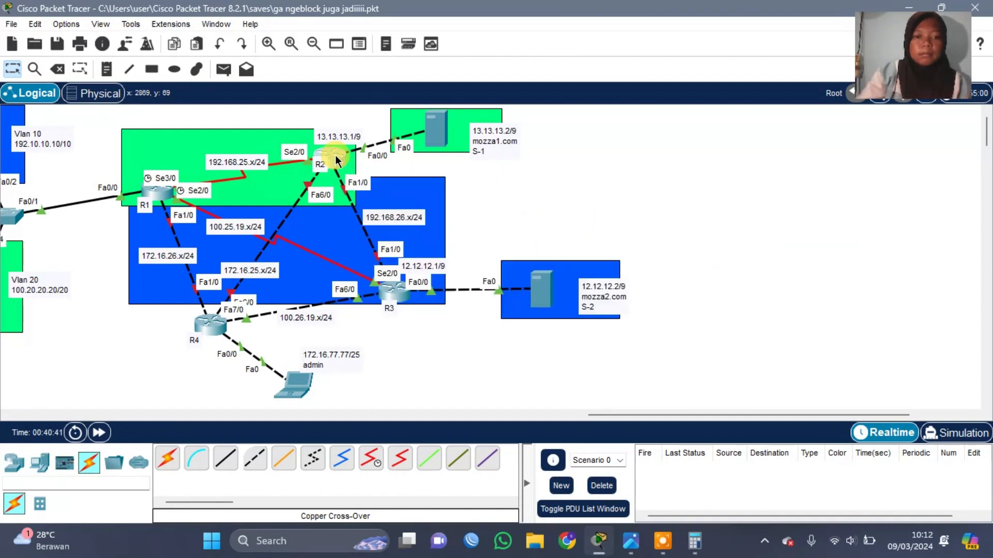
{"action": "left_click", "coordinate": [336, 159]}
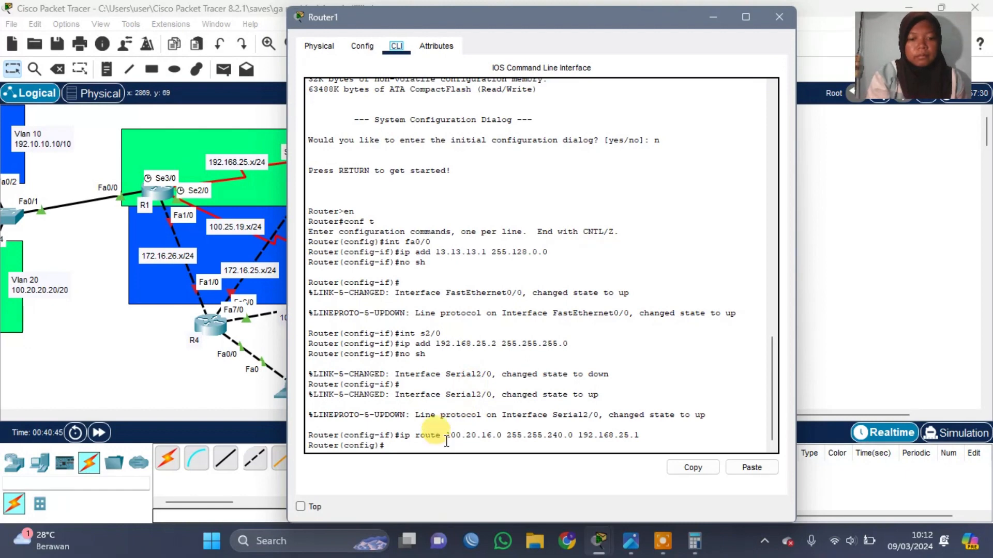
{"action": "scroll", "coordinate": [141, 352], "scroll_direction": "right", "scroll_amount": 3}
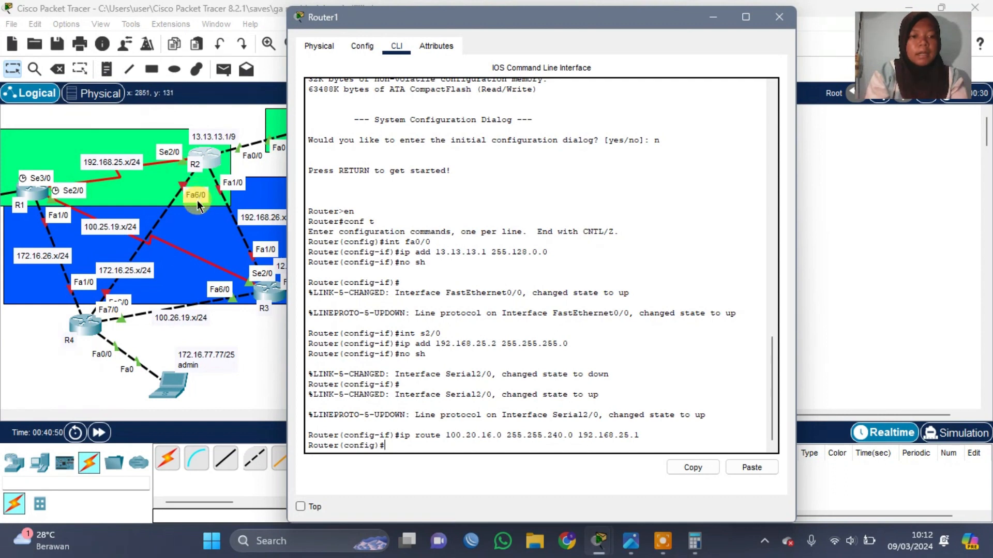
{"action": "type", "text": "nt "}
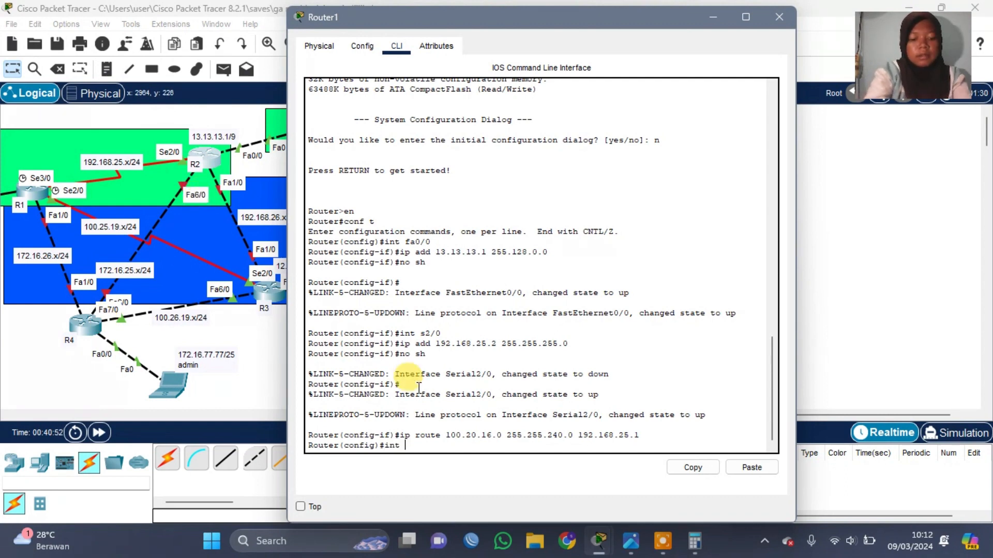
{"action": "type", "text": "fa6/0"}
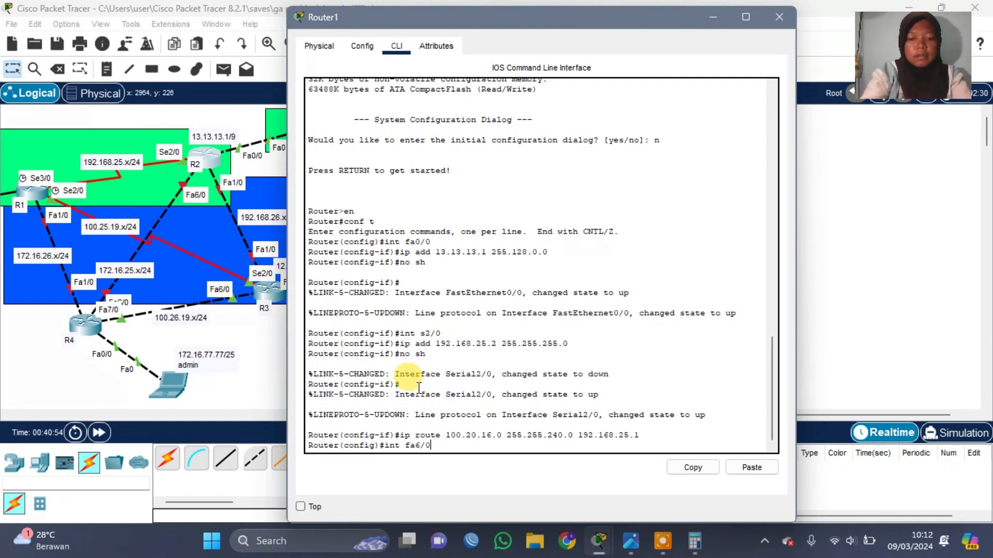
{"action": "key", "text": "Return"}
{"action": "type", "text": "ip add "}
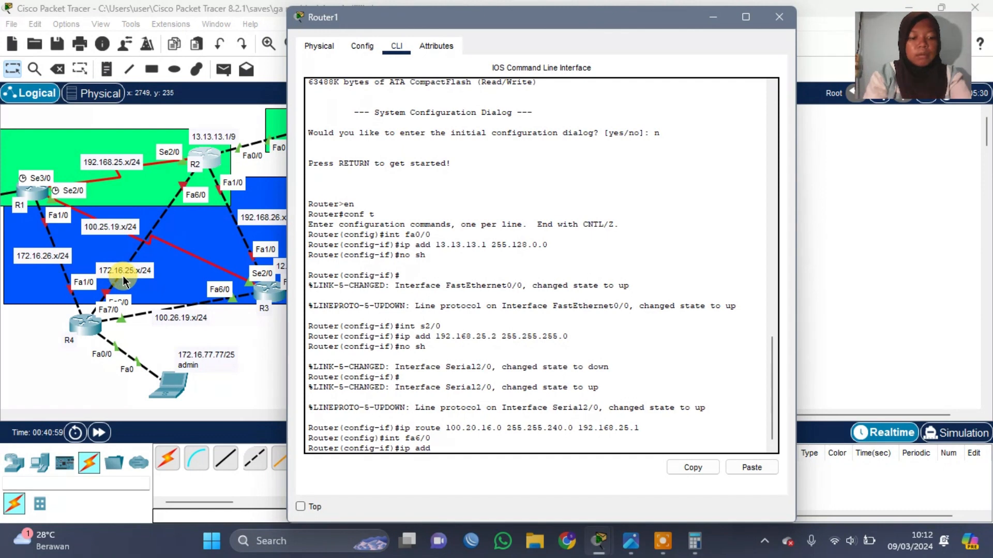
{"action": "type", "text": "172.16"}
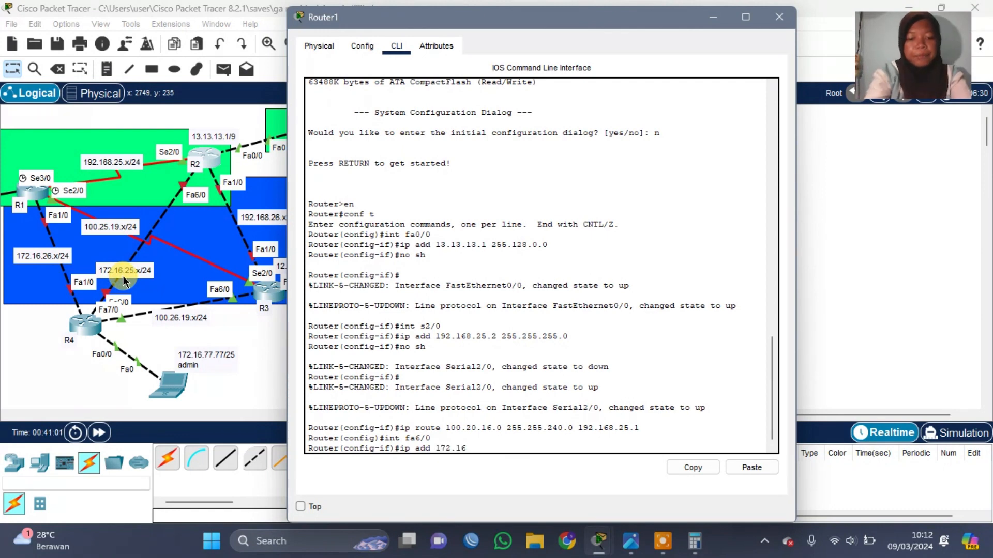
{"action": "type", "text": ".25."}
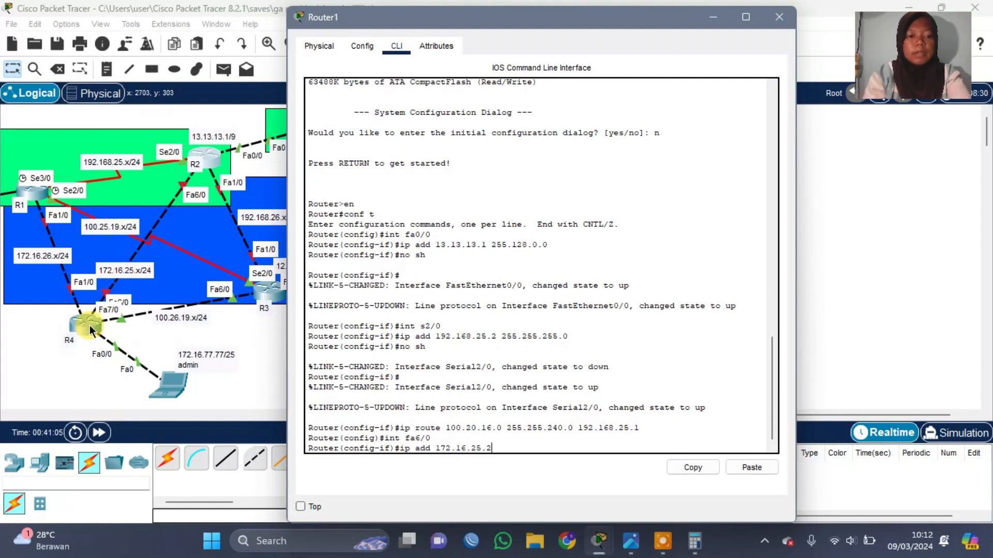
{"action": "type", "text": "2 2"}
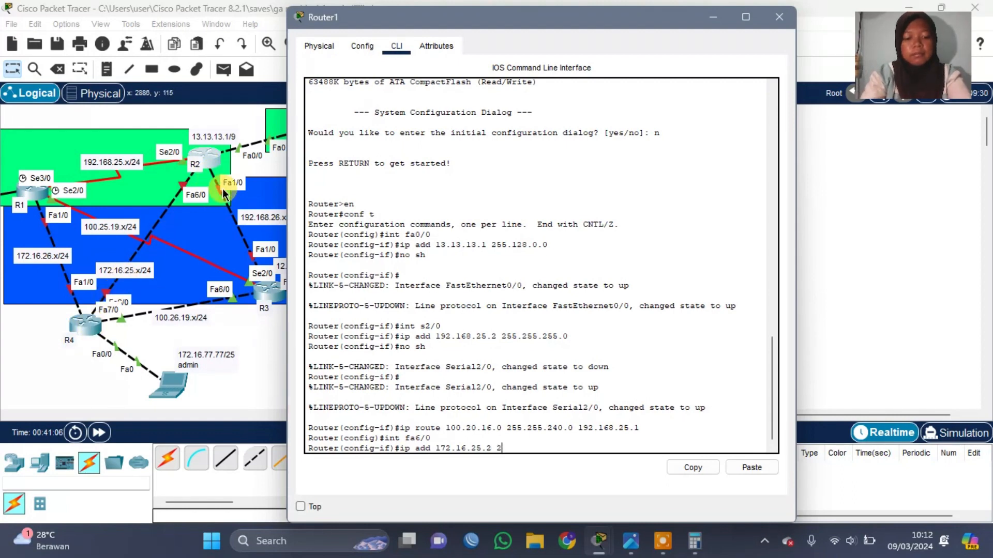
{"action": "type", "text": "55.255.255.2"}
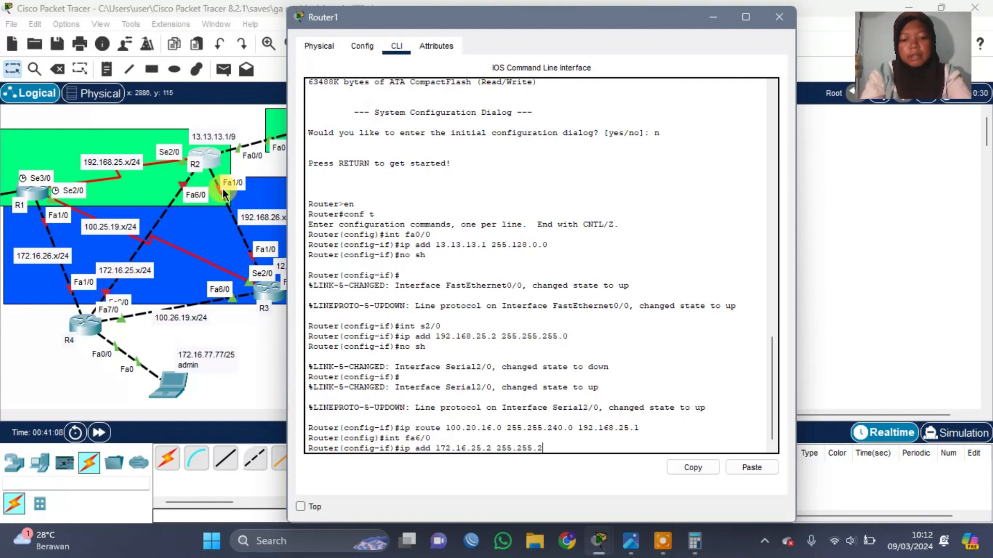
{"action": "type", "text": "0"}
{"action": "key", "text": "Return"}
{"action": "type", "text": "n"}
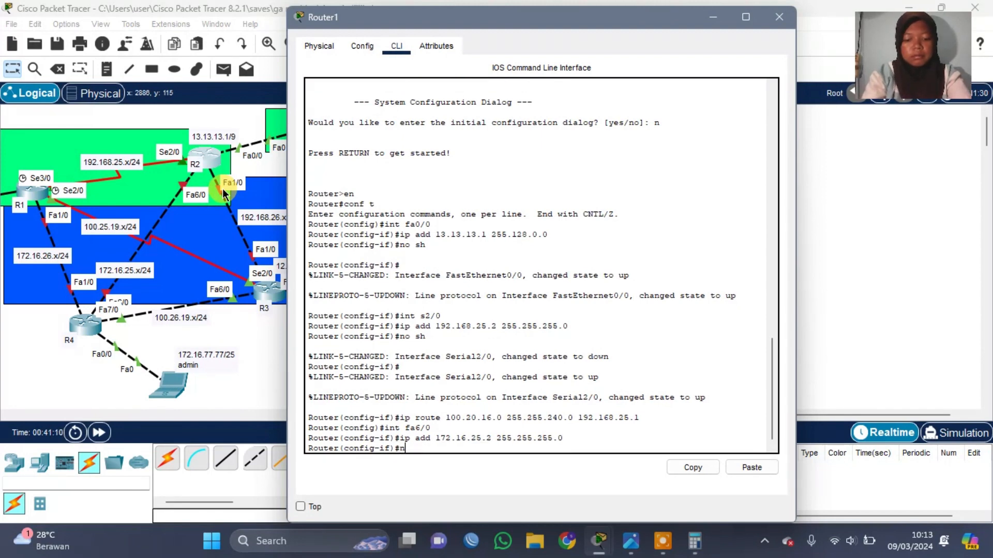
{"action": "type", "text": "o sh"}
{"action": "key", "text": "Return"}
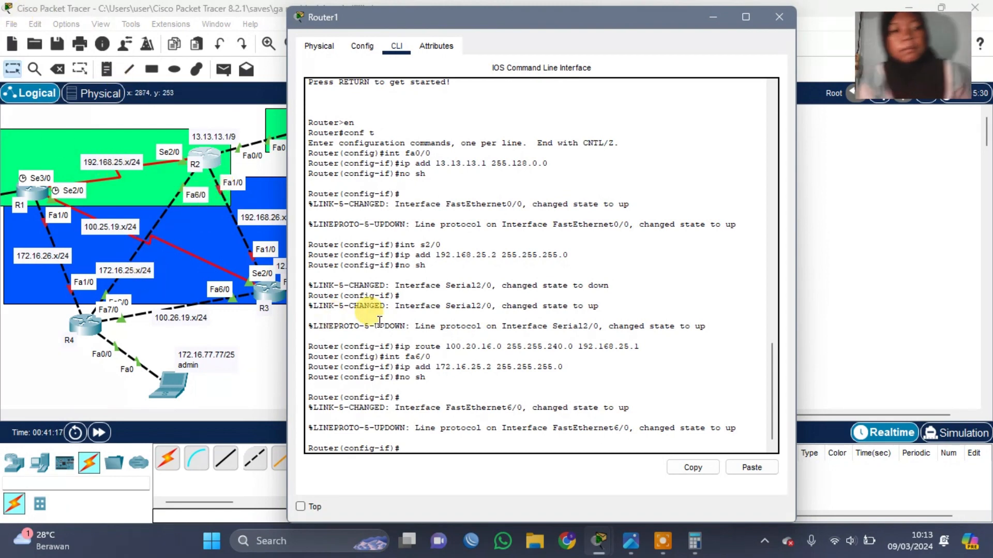
On R2, add a static route to 172.16.77.0 with mask 255.255.255.128 via 172.16.25.1, and close the router's window.
{"action": "type", "text": "ip "}
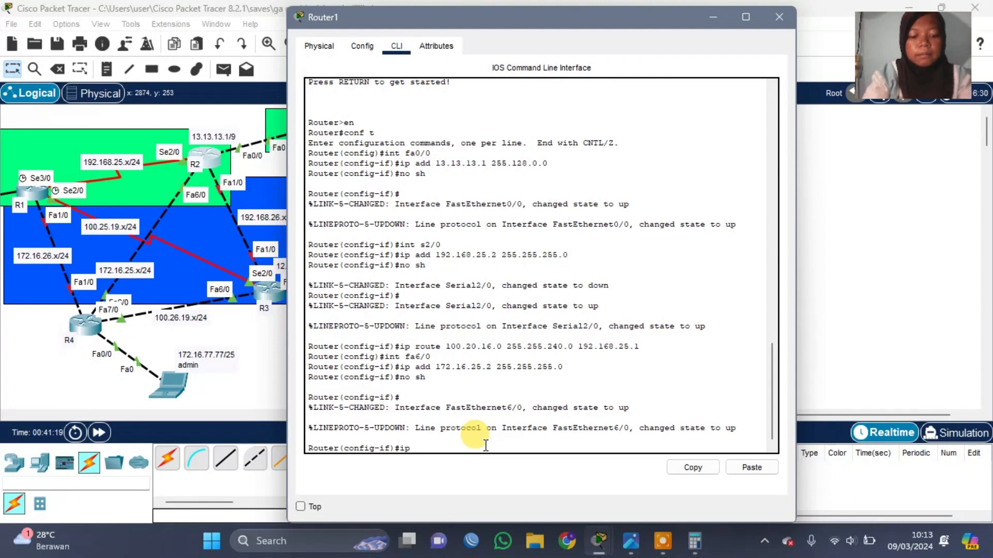
{"action": "type", "text": "route"}
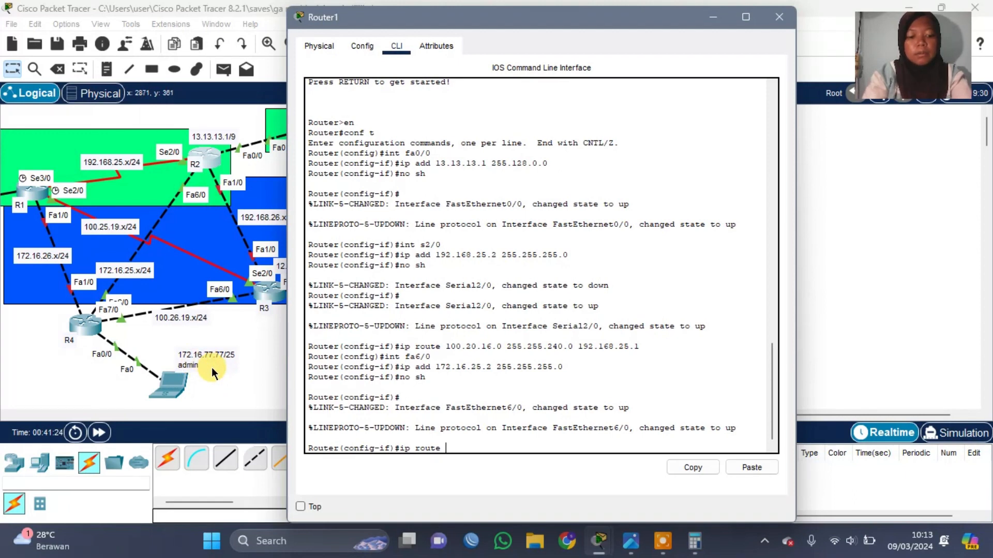
{"action": "type", "text": "172.1"}
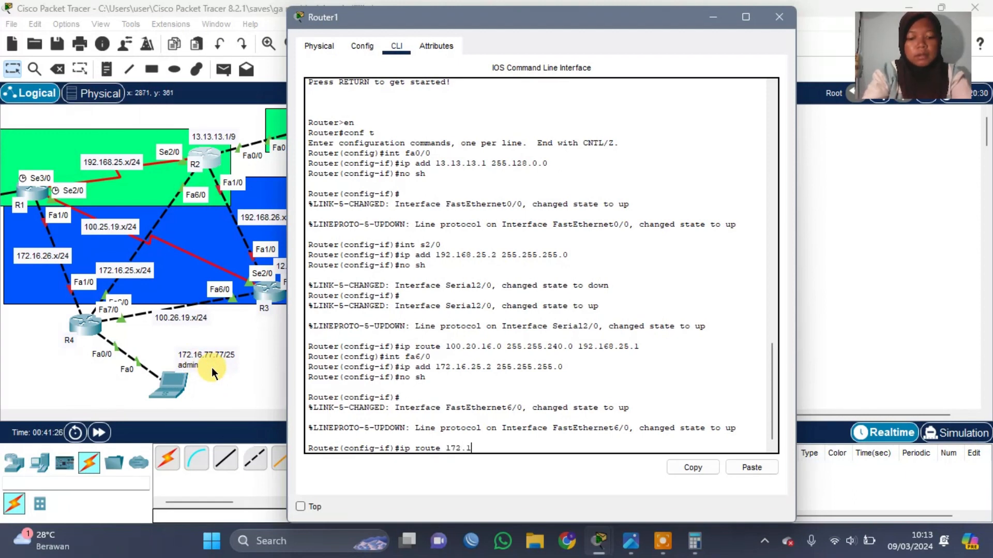
{"action": "type", "text": "6.7"}
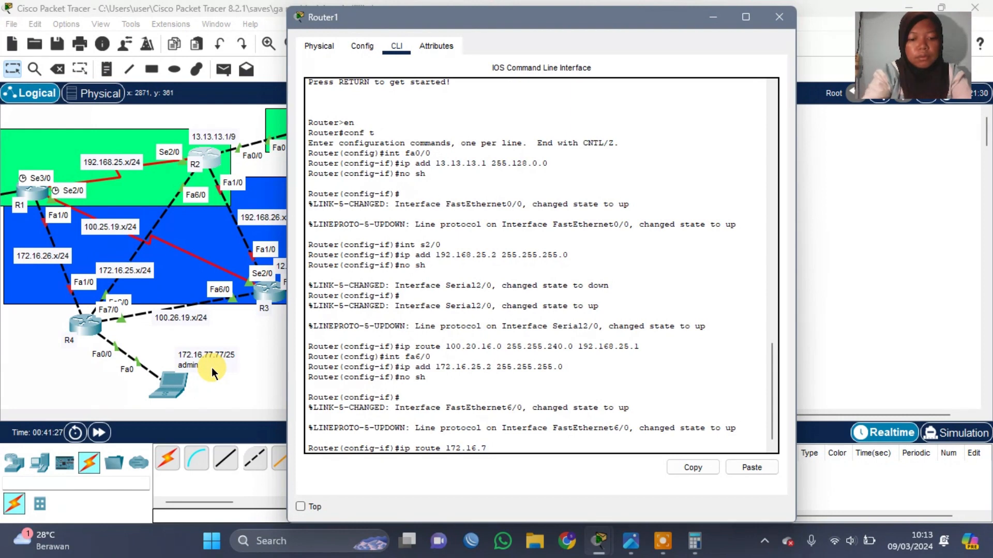
{"action": "type", "text": "7.0 2"}
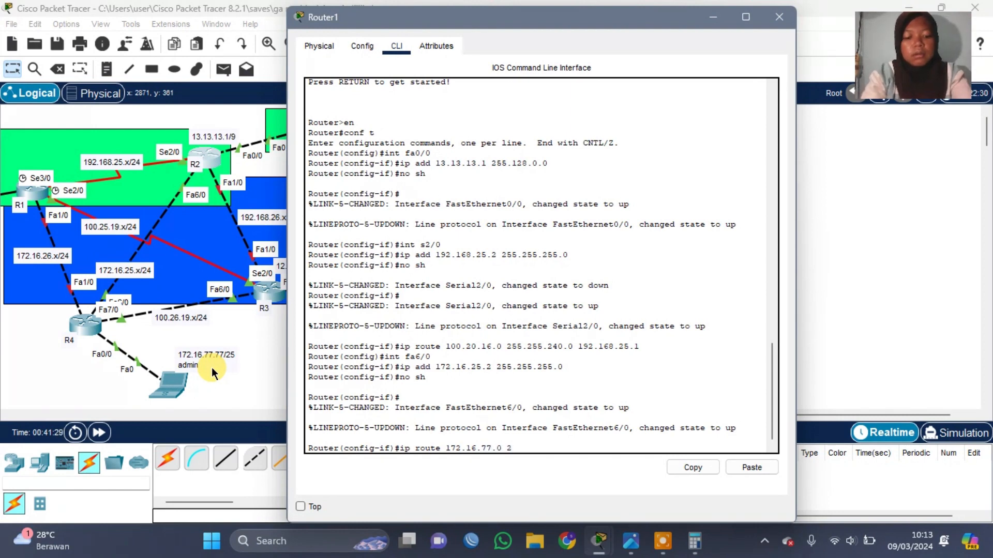
{"action": "type", "text": "55.255.255."}
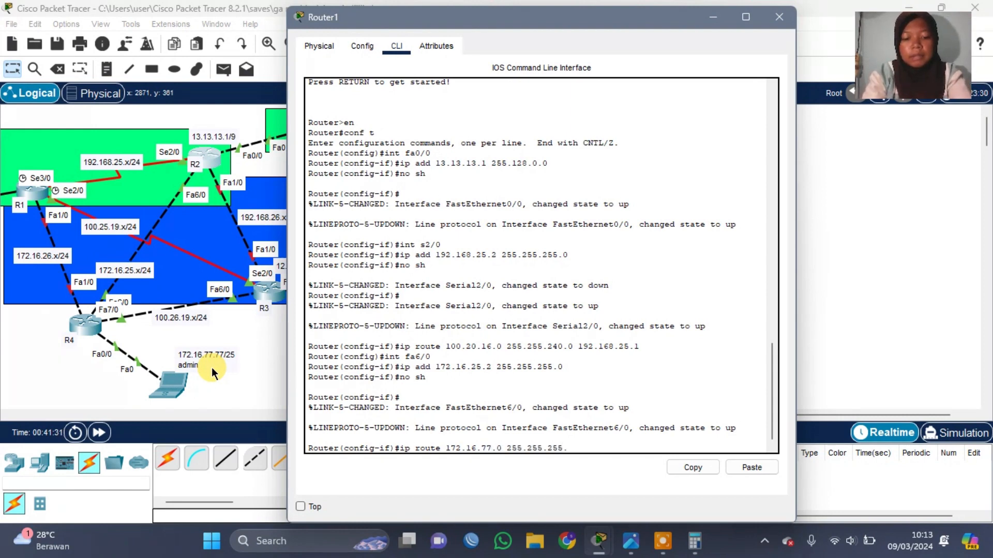
{"action": "type", "text": "128 10"}
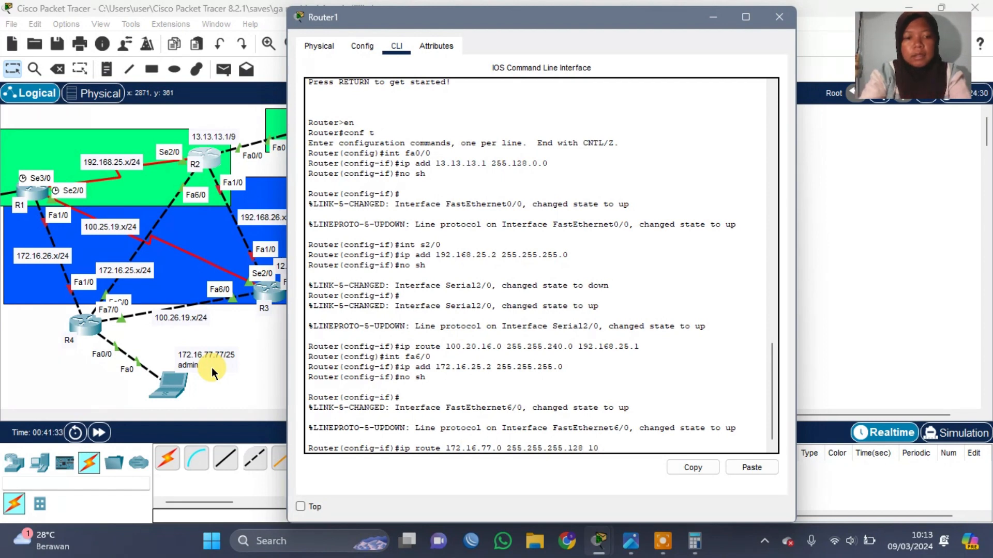
{"action": "type", "text": "0"}
{"action": "key", "text": "BackSpace"}
{"action": "key", "text": "BackSpace"}
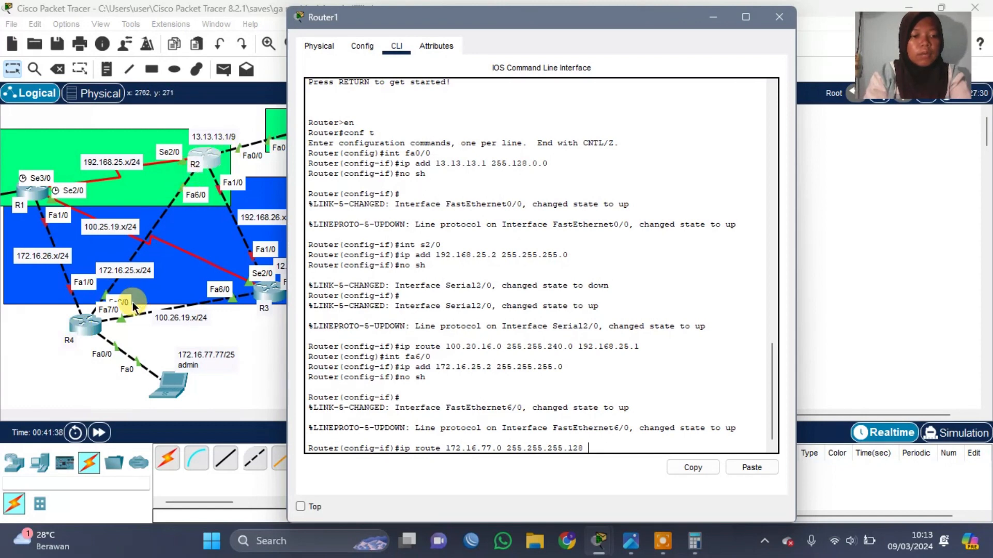
{"action": "type", "text": "172."}
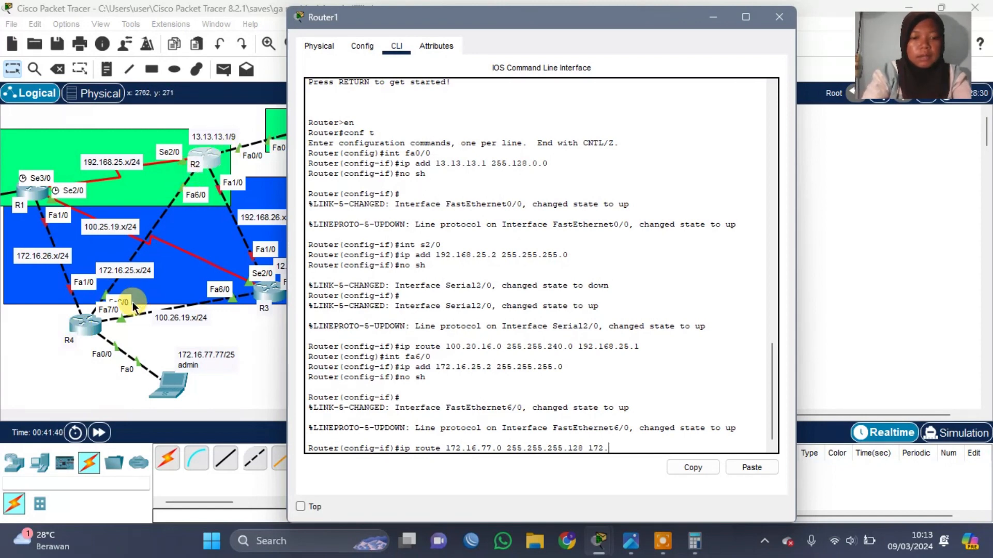
{"action": "type", "text": "16."}
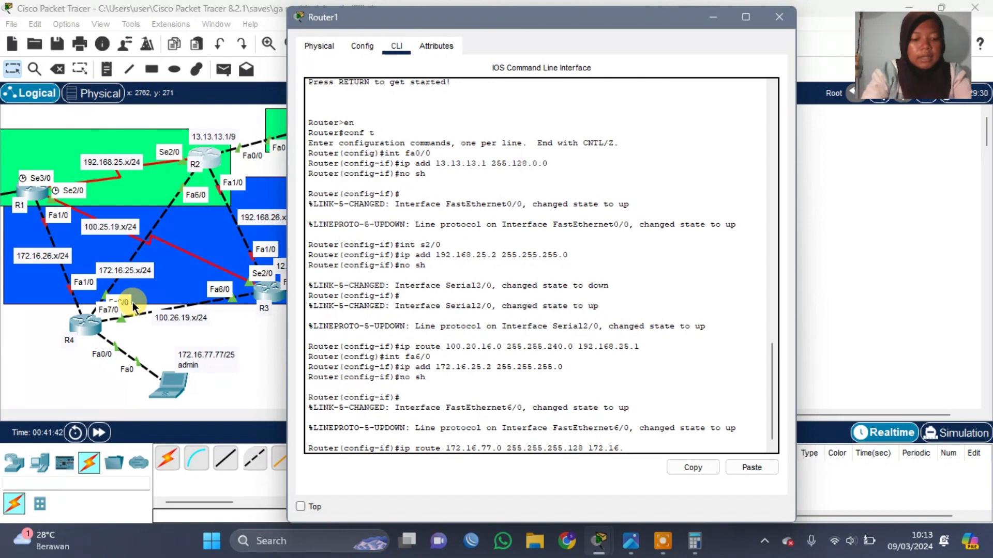
{"action": "type", "text": "25.1"}
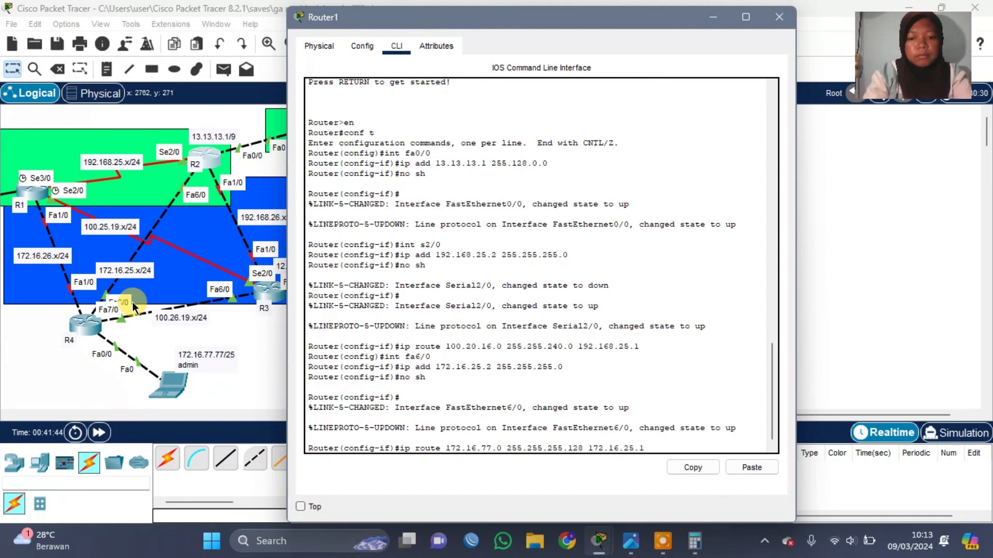
{"action": "key", "text": "Return"}
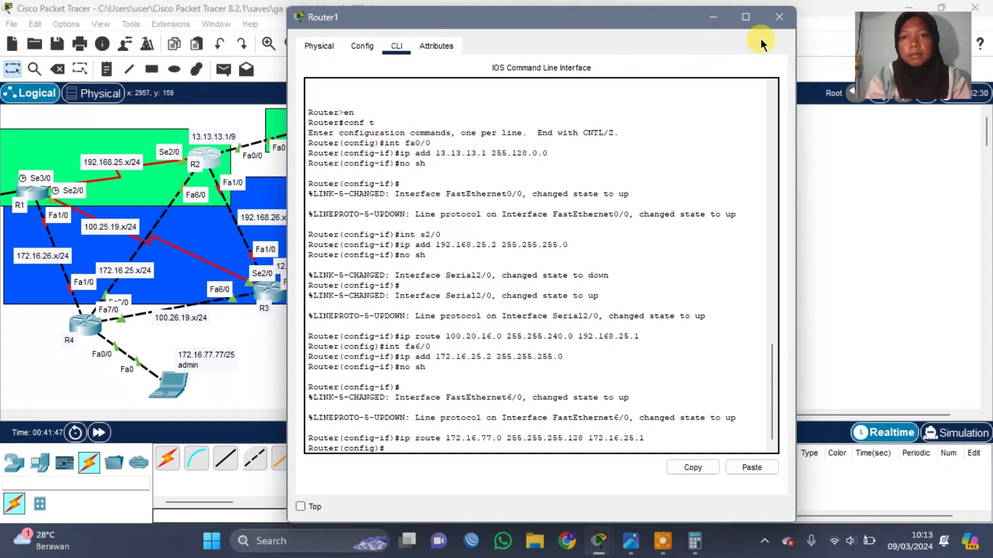
{"action": "left_click", "coordinate": [783, 23]}
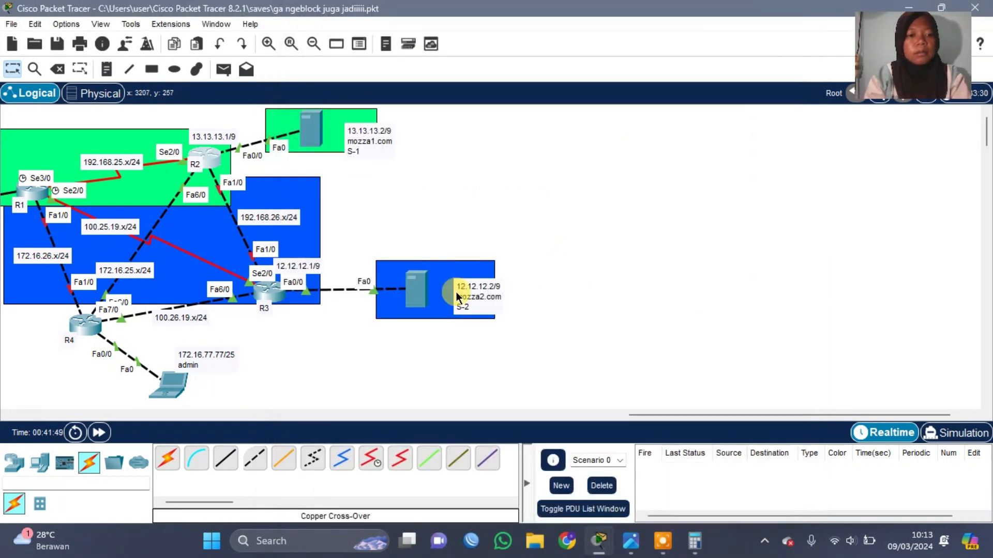
In R1's command line, enter configuration of interface fa1/0 and begin its IP address command.
{"action": "scroll", "coordinate": [457, 293], "scroll_direction": "left", "scroll_amount": 4}
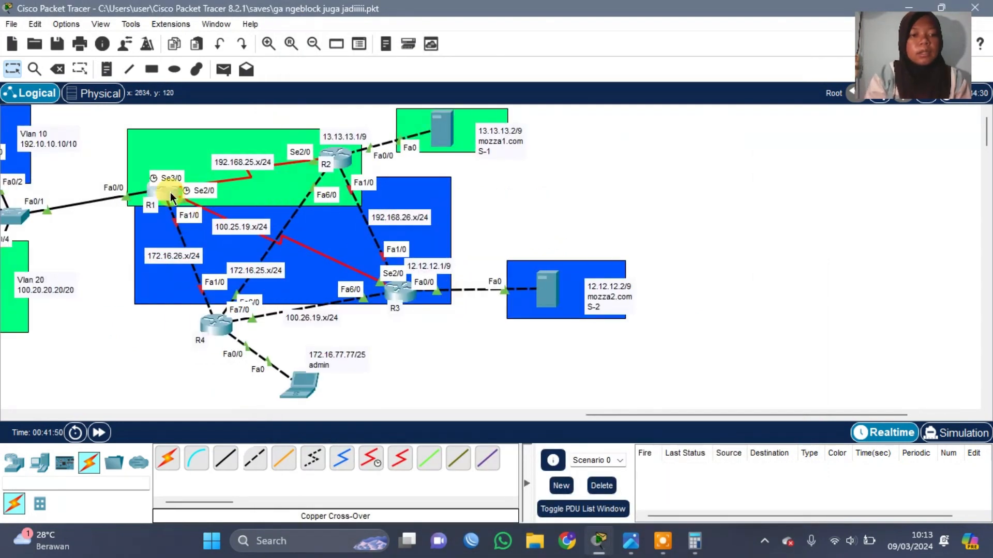
{"action": "left_click", "coordinate": [293, 273]}
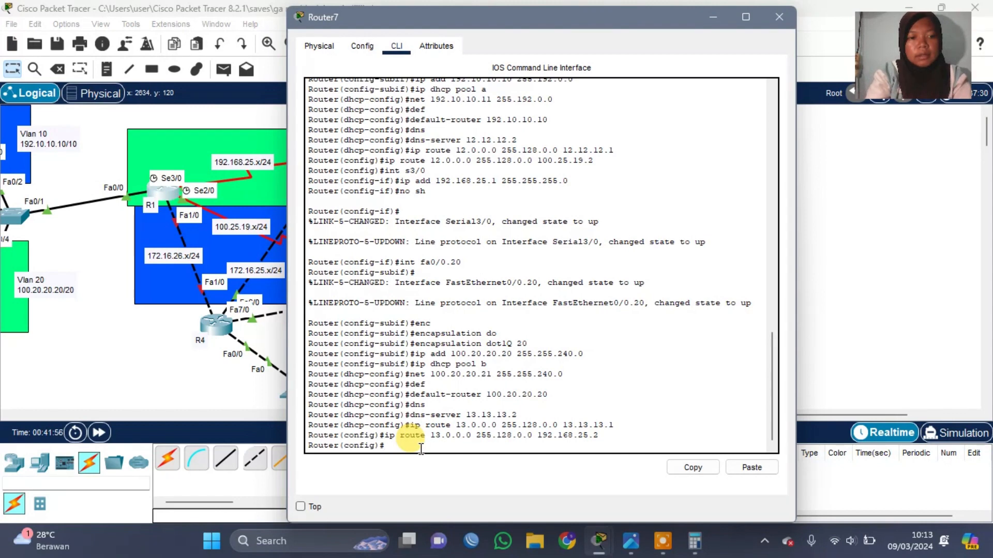
{"action": "type", "text": "int"}
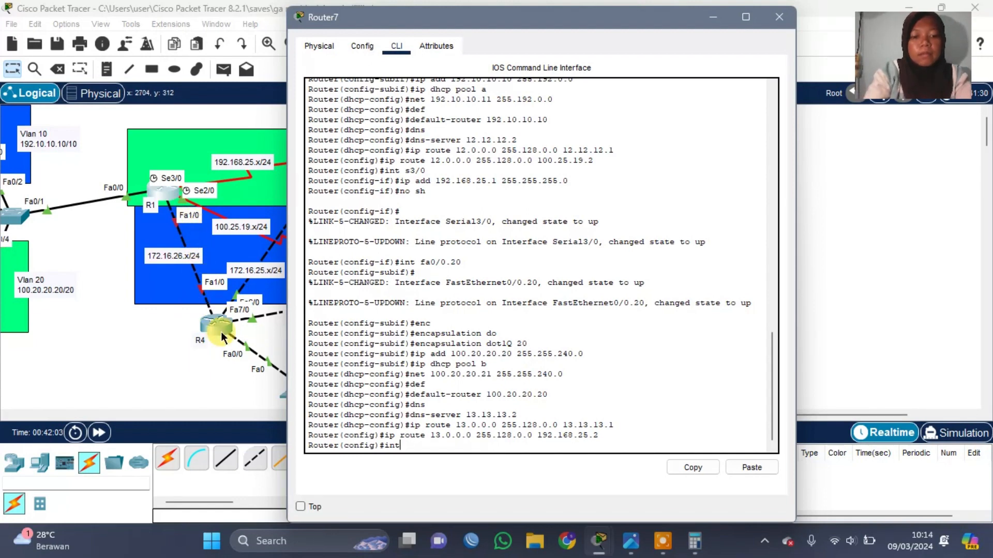
{"action": "type", "text": "fa1/0"}
{"action": "key", "text": "Return"}
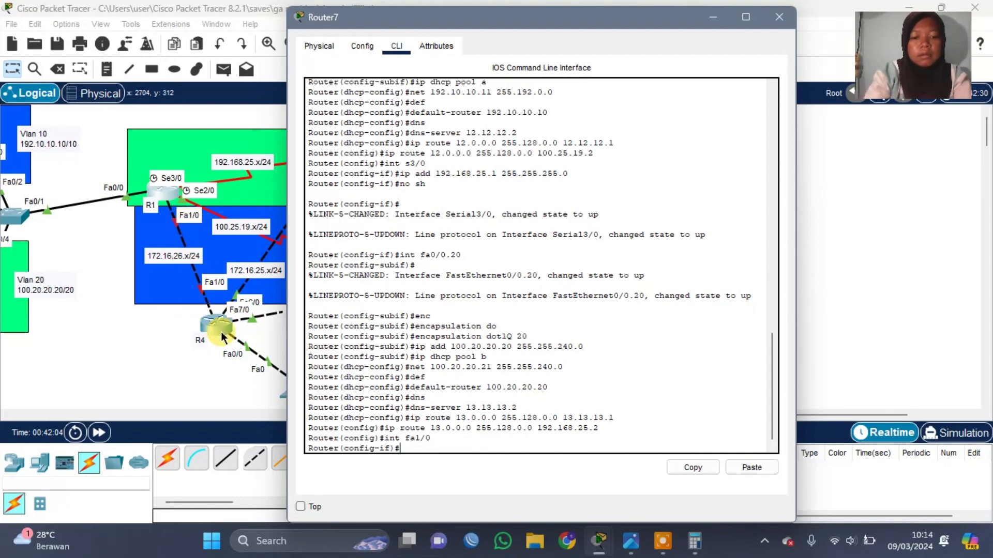
{"action": "type", "text": "ip ad"}
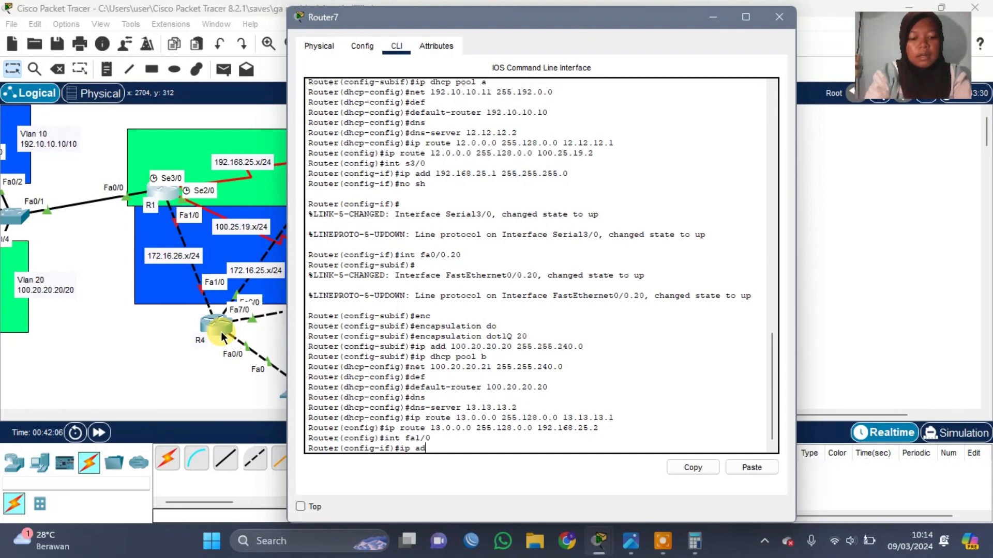
Assign IP address 172.16.26.2 with mask 255.255.255.0 to R1's FastEthernet1/0 interface and enable it with no sh.
{"action": "type", "text": "d 172."}
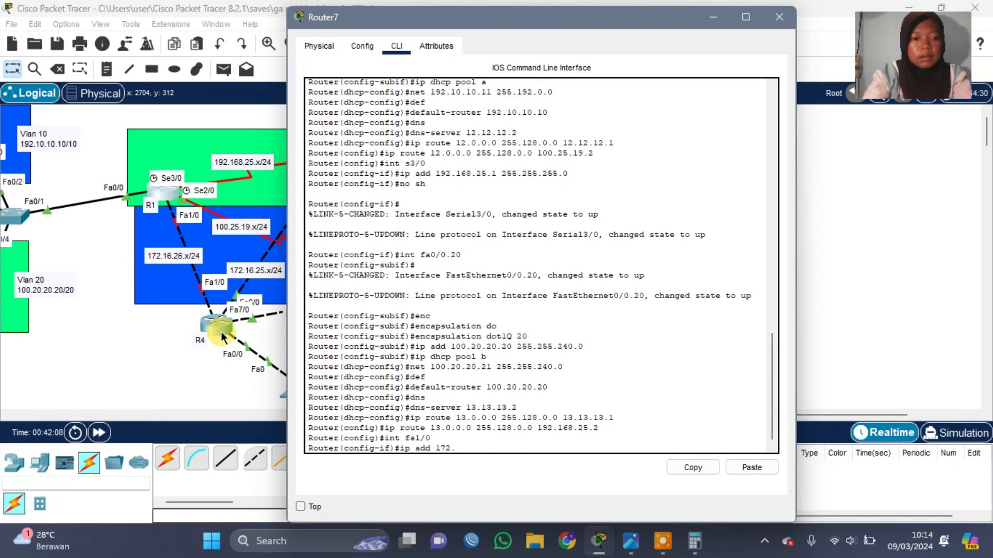
{"action": "type", "text": "156"}
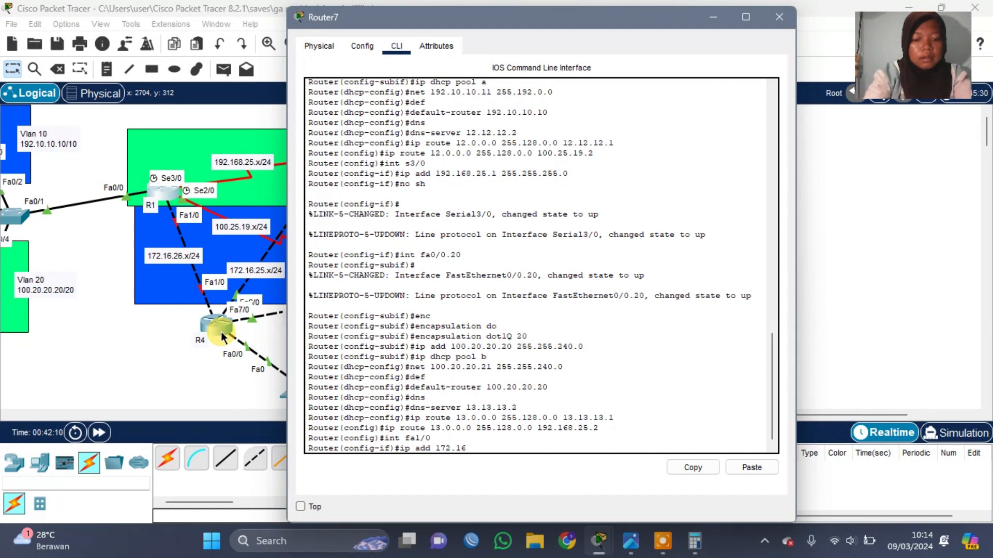
{"action": "type", "text": ".26."}
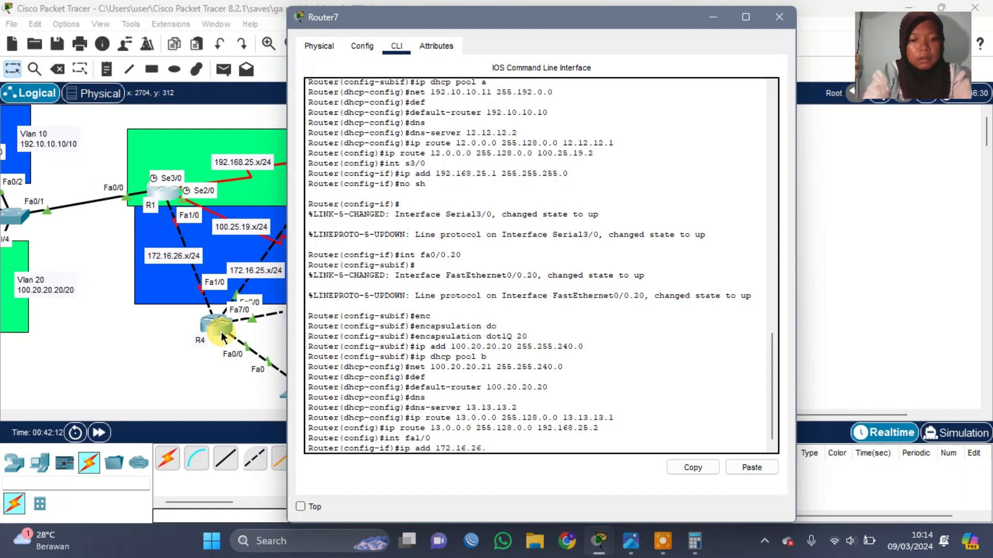
{"action": "type", "text": "2"}
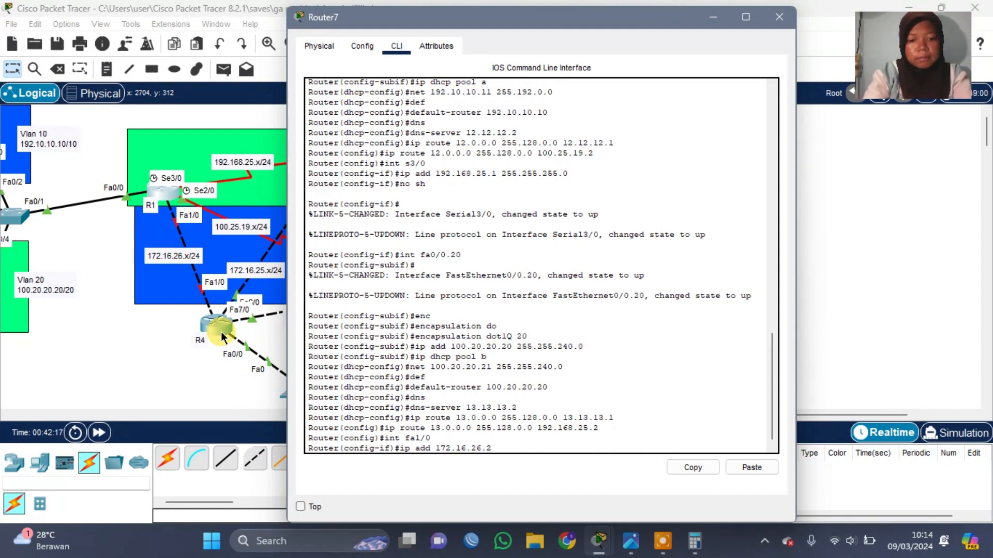
{"action": "type", "text": " 255.2"}
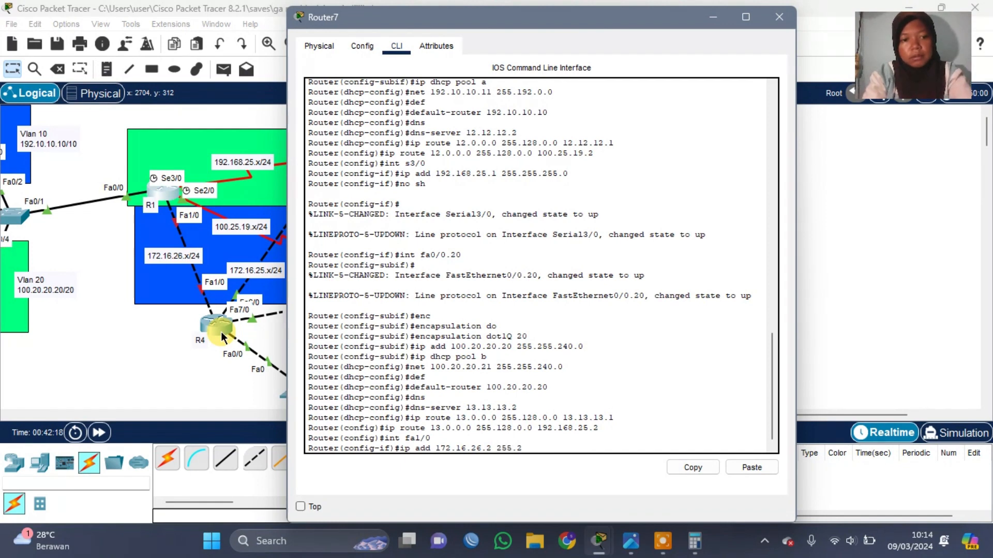
{"action": "type", "text": "55.255.0"}
{"action": "key", "text": "Return"}
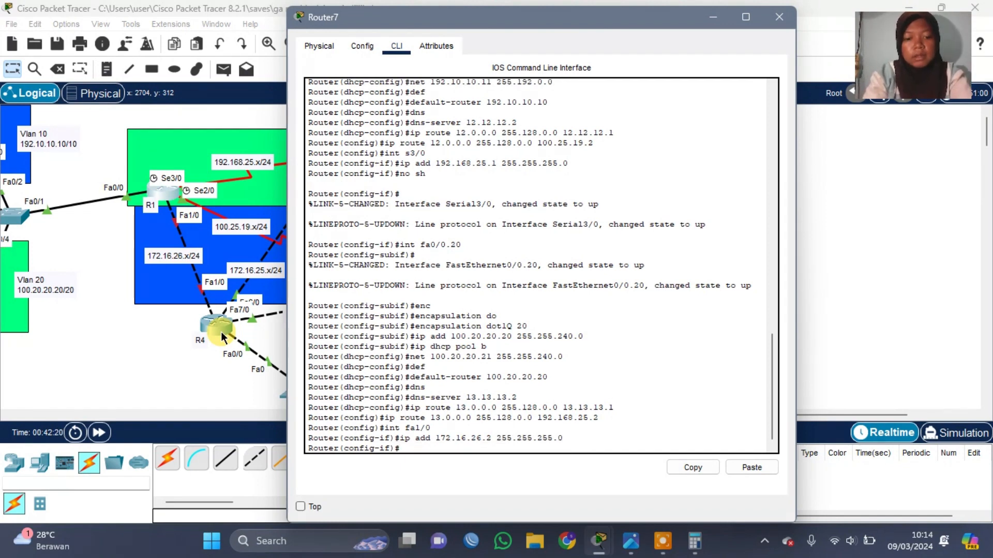
{"action": "type", "text": "no sh"}
{"action": "key", "text": "Return"}
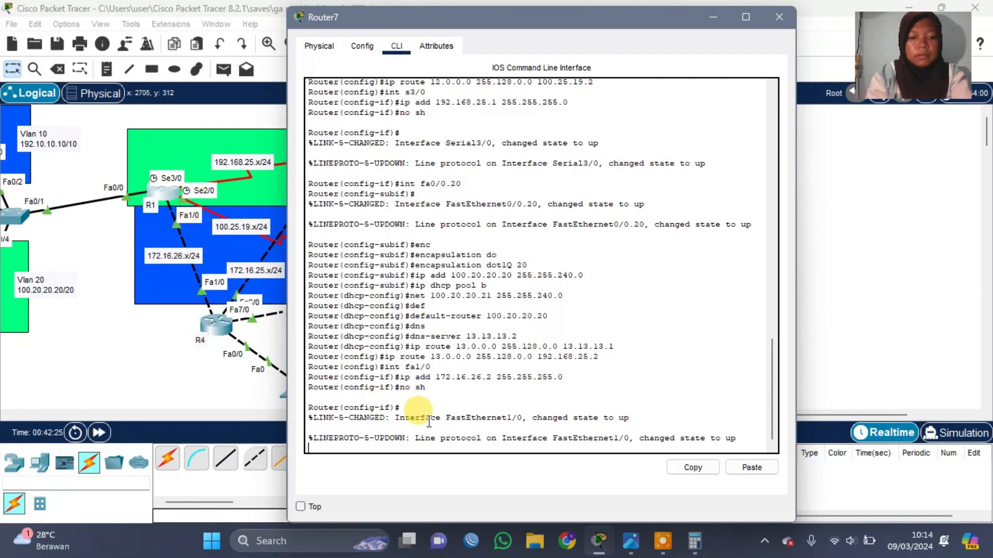
Add a static route on R1 to 172.16.77.0 with mask 255.255.255.128 via 172.16.26.1, and close the router's window.
{"action": "key", "text": "Return"}
{"action": "type", "text": "ip roy"}
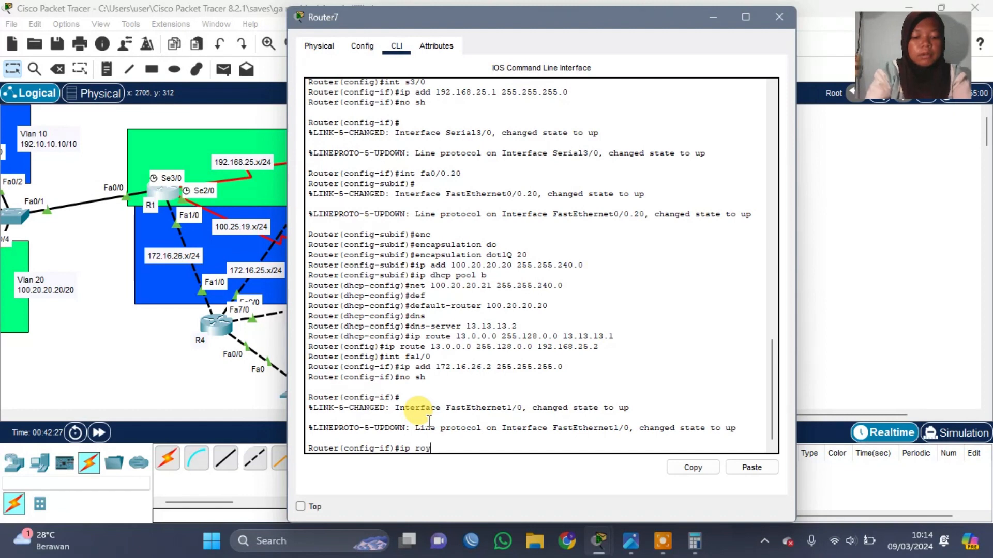
{"action": "key", "text": "BackSpace"}
{"action": "type", "text": "ute"}
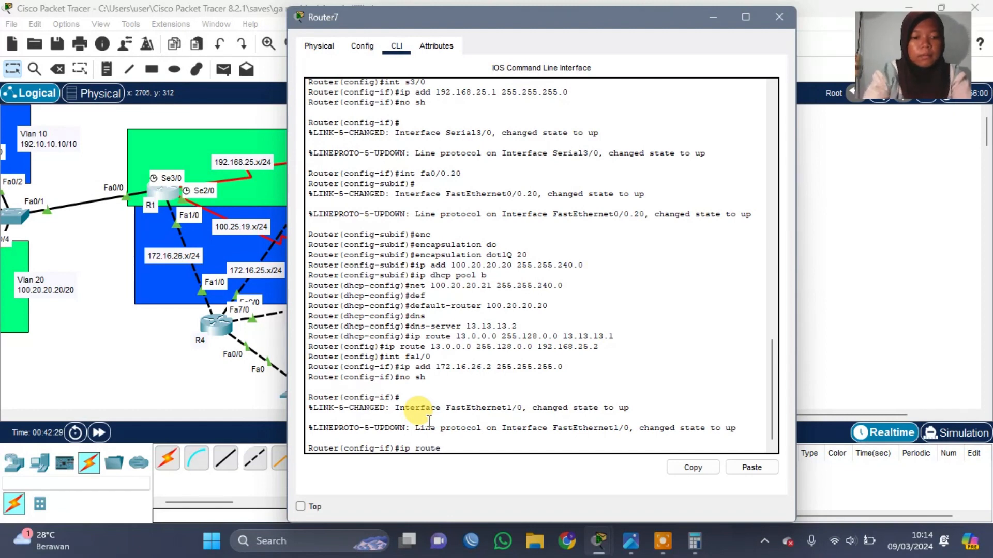
{"action": "scroll", "coordinate": [263, 380], "scroll_direction": "right", "scroll_amount": 5}
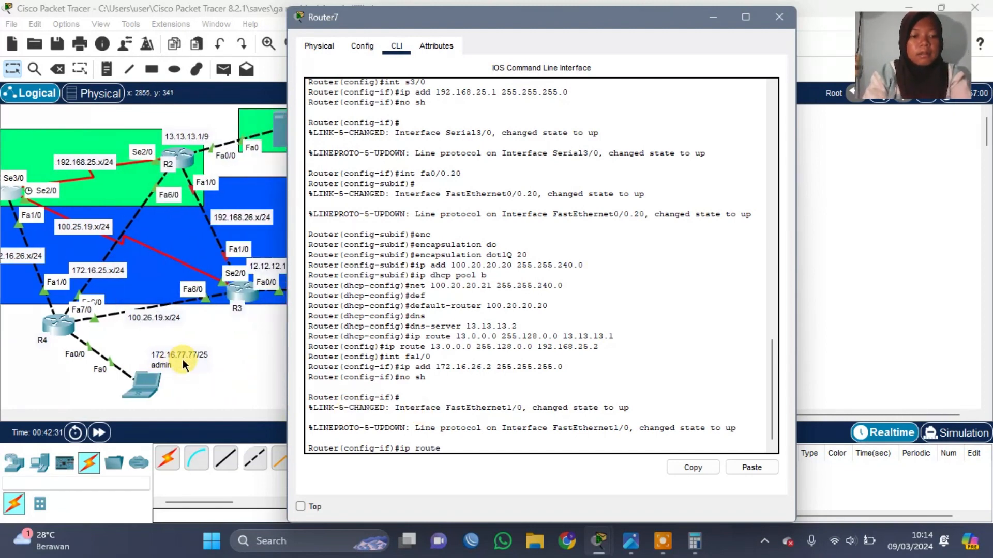
{"action": "type", "text": "172"}
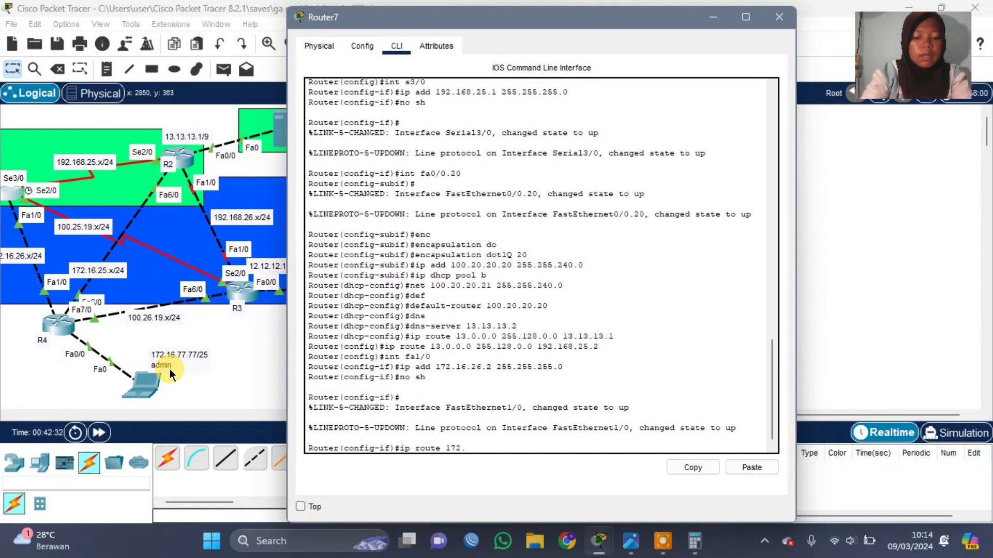
{"action": "type", "text": ".1"}
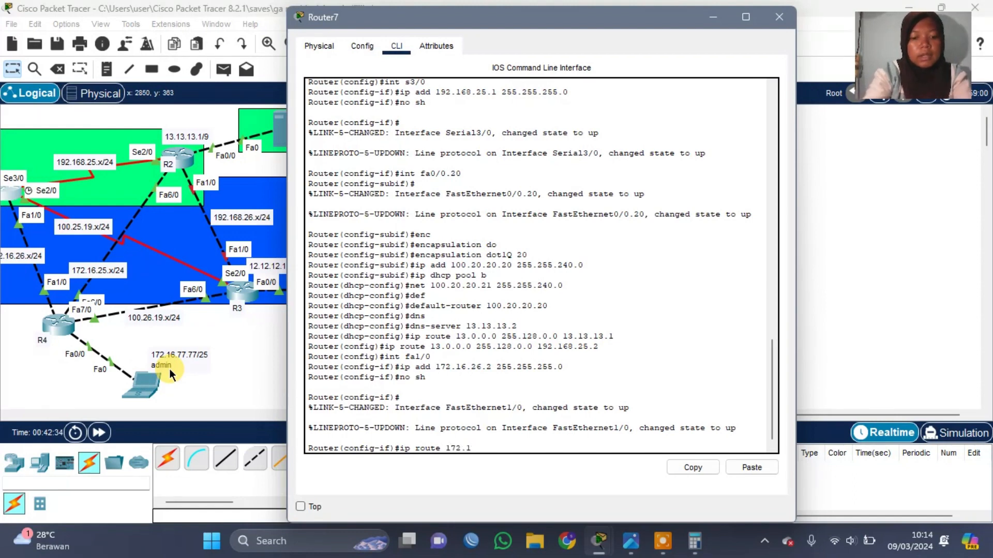
{"action": "type", "text": "6.77."}
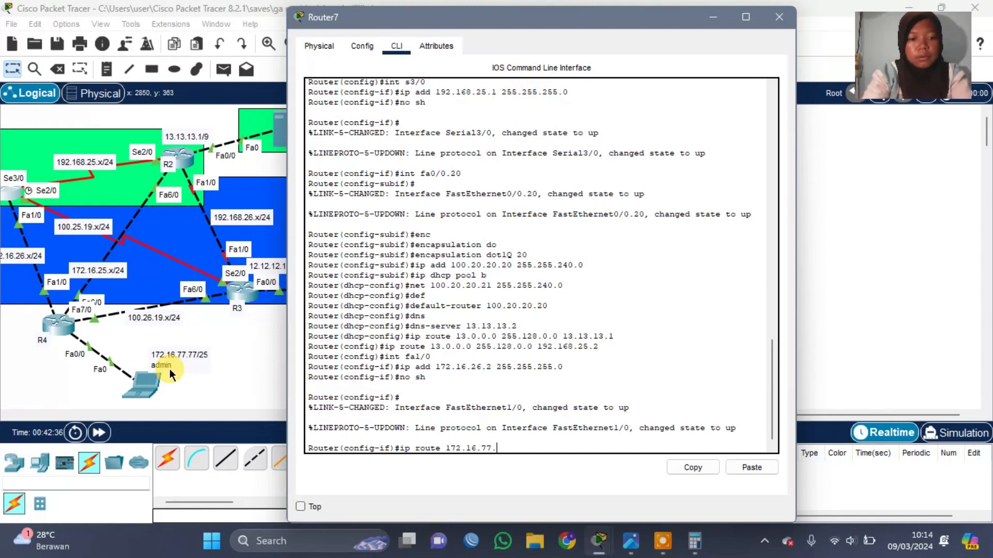
{"action": "type", "text": "0"}
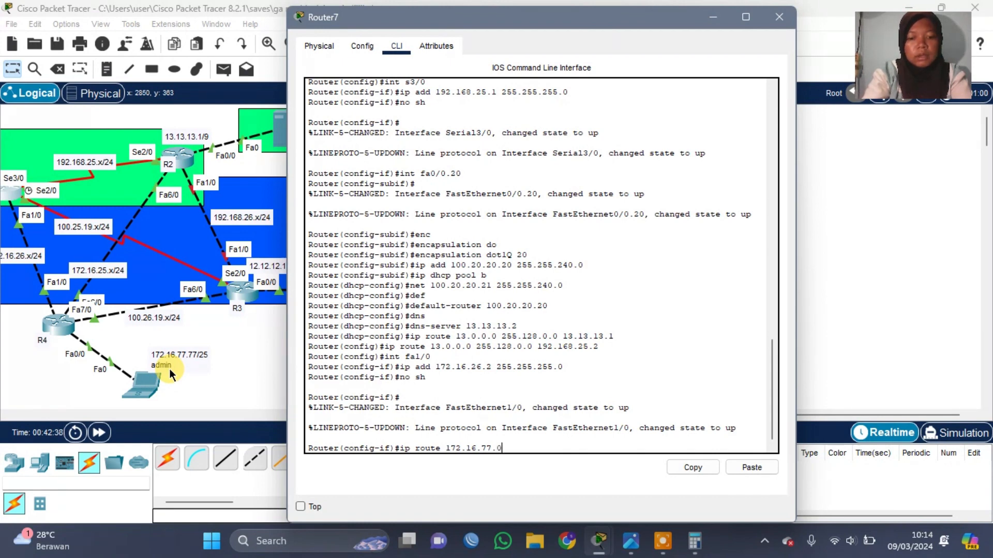
{"action": "type", "text": " 255.255"}
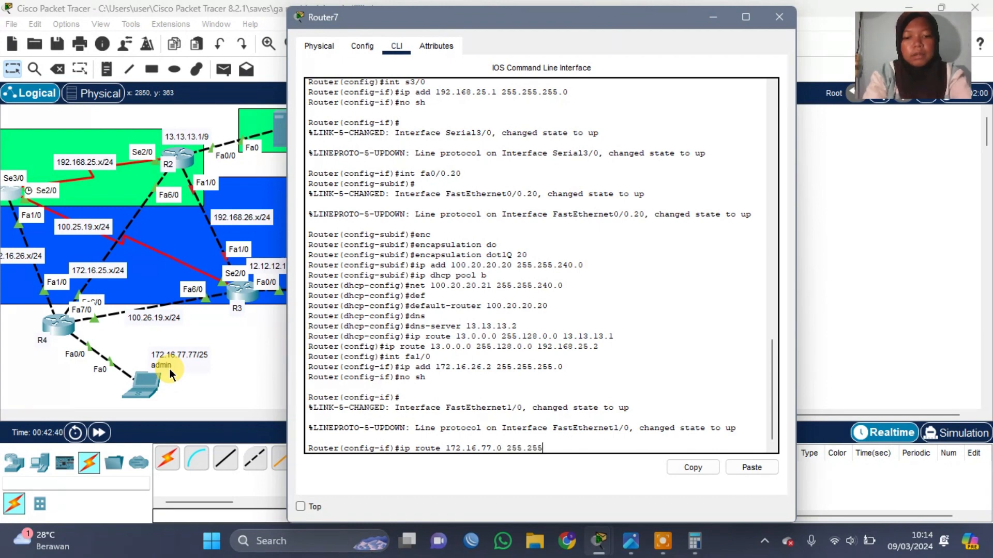
{"action": "type", "text": ".255.255.128"}
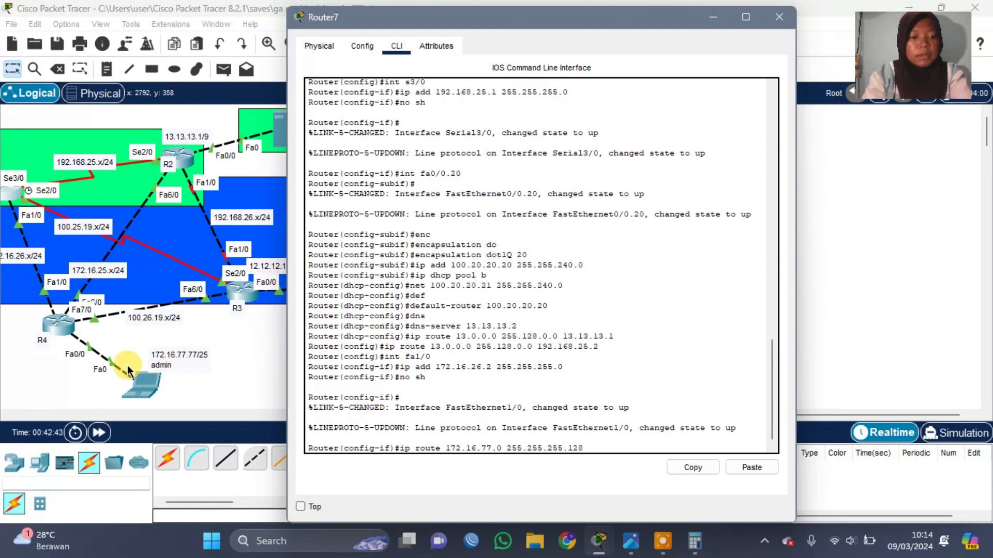
{"action": "scroll", "coordinate": [101, 277], "scroll_direction": "left", "scroll_amount": 3}
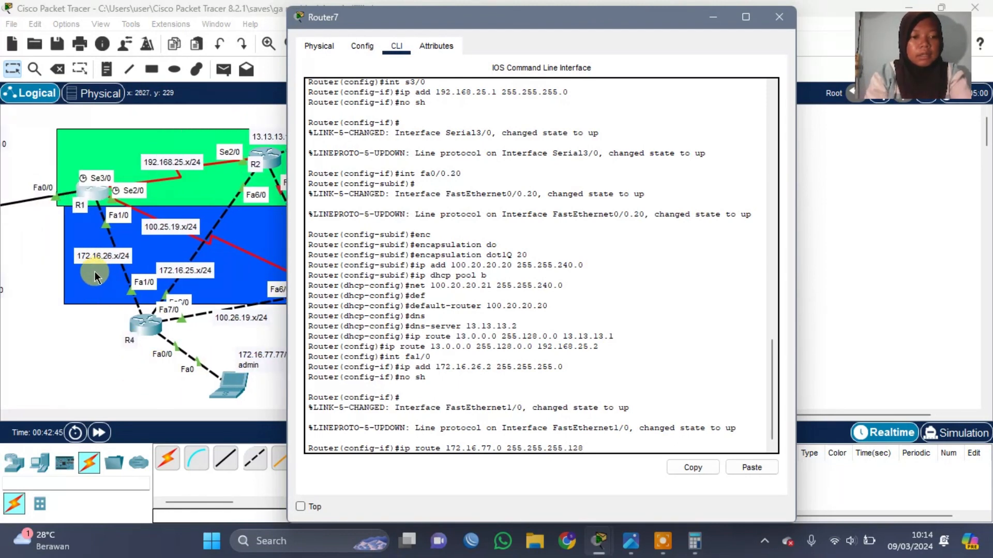
{"action": "type", "text": "172"}
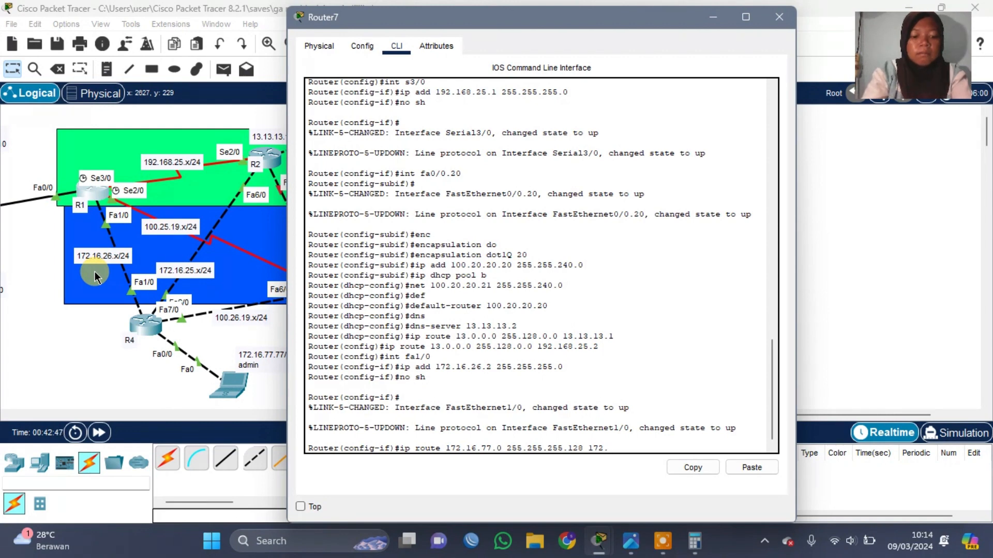
{"action": "type", "text": ".16.26"}
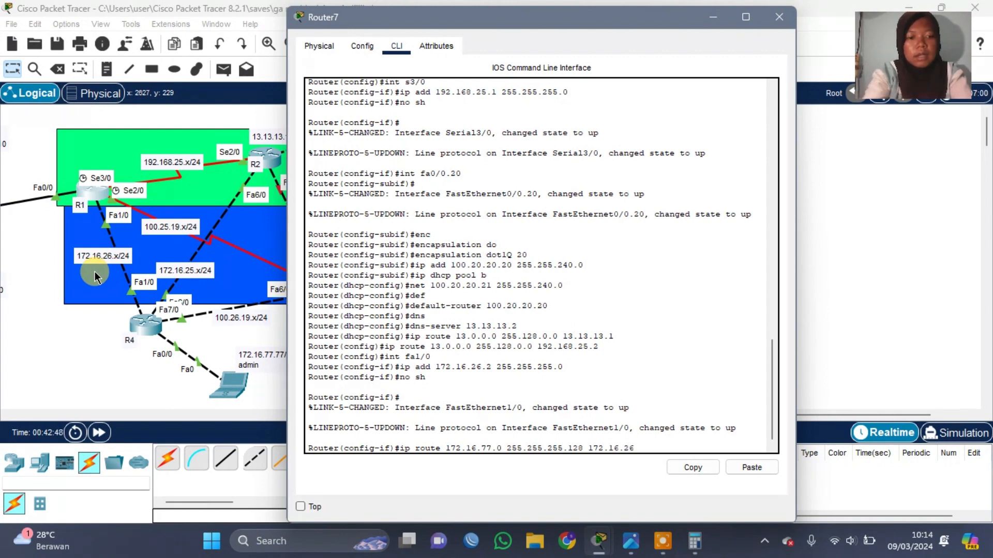
{"action": "type", "text": ".1"}
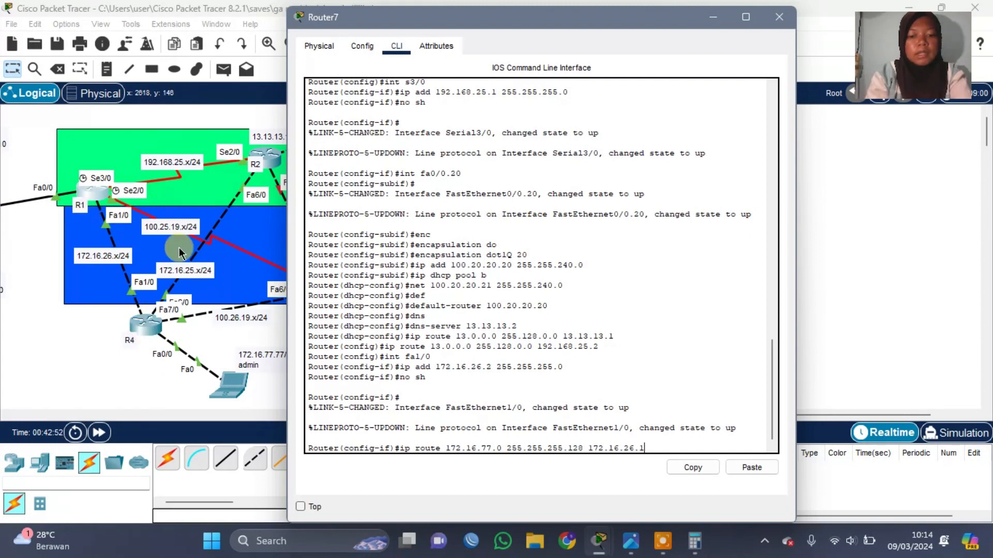
{"action": "key", "text": "Return"}
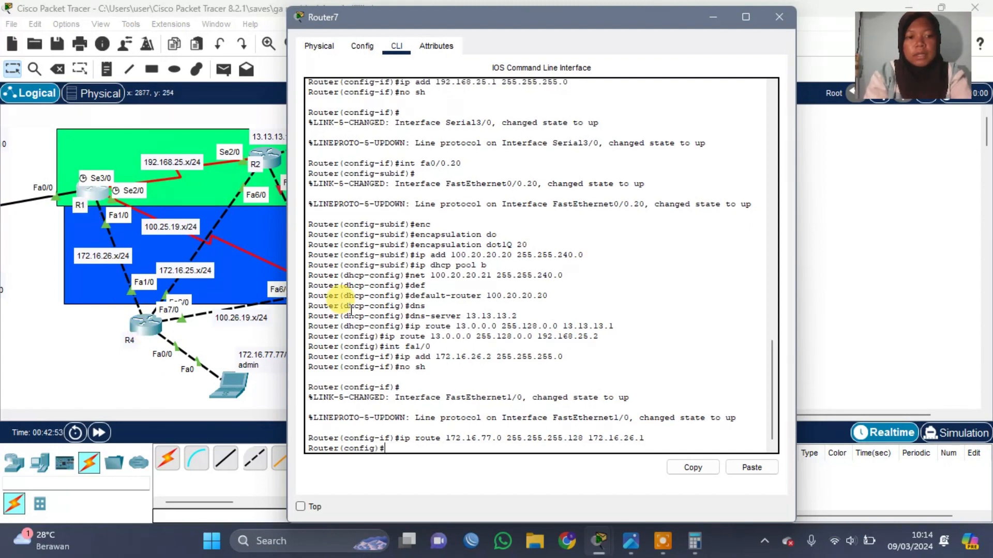
{"action": "left_click", "coordinate": [782, 19]}
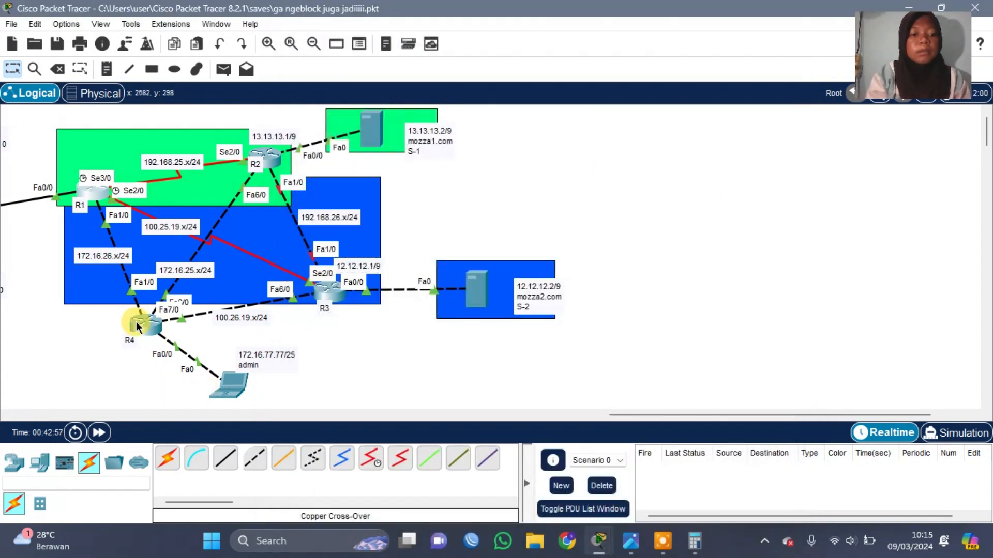
In R4's command line, add a static route to 12.0.0.0 with mask 255.128.0.0 via 12.12.12.1.
{"action": "left_click", "coordinate": [141, 329]}
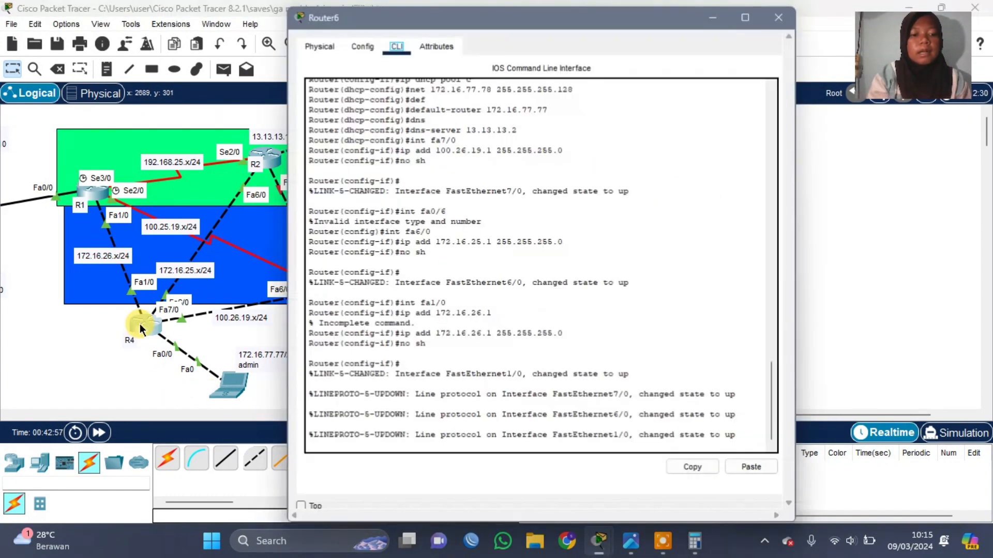
{"action": "left_click", "coordinate": [364, 451]}
{"action": "key", "text": "Return"}
{"action": "type", "text": "ip"}
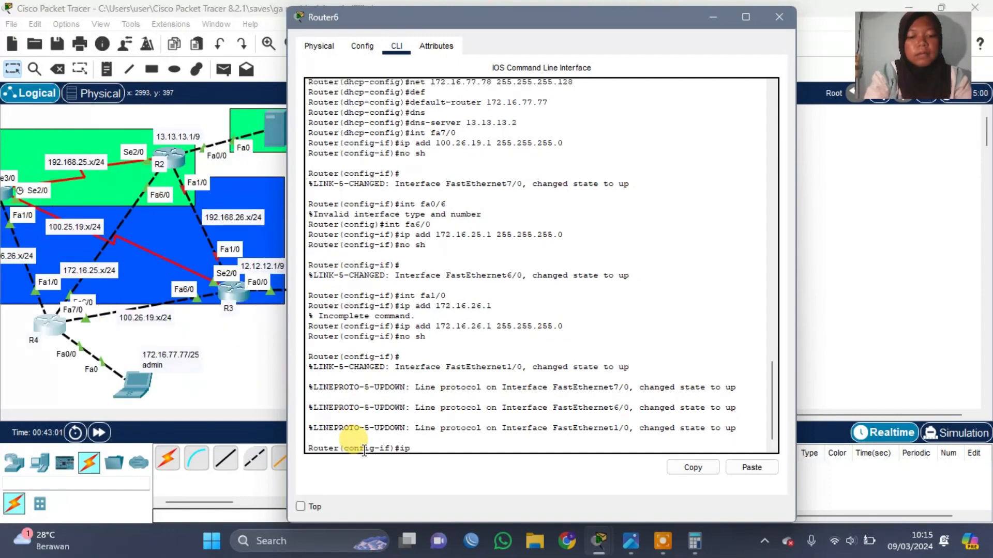
{"action": "type", "text": " rroute"}
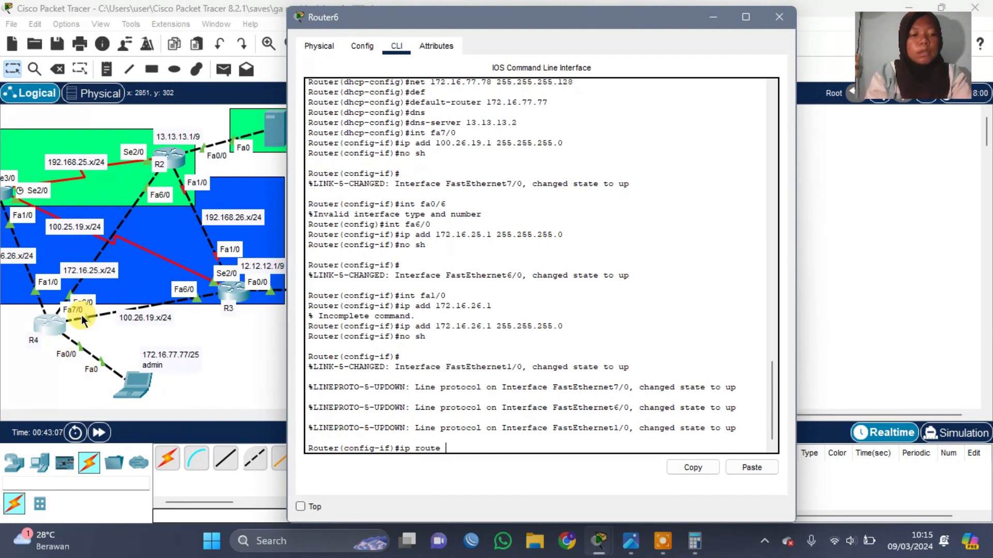
{"action": "scroll", "coordinate": [223, 332], "scroll_direction": "right", "scroll_amount": 1}
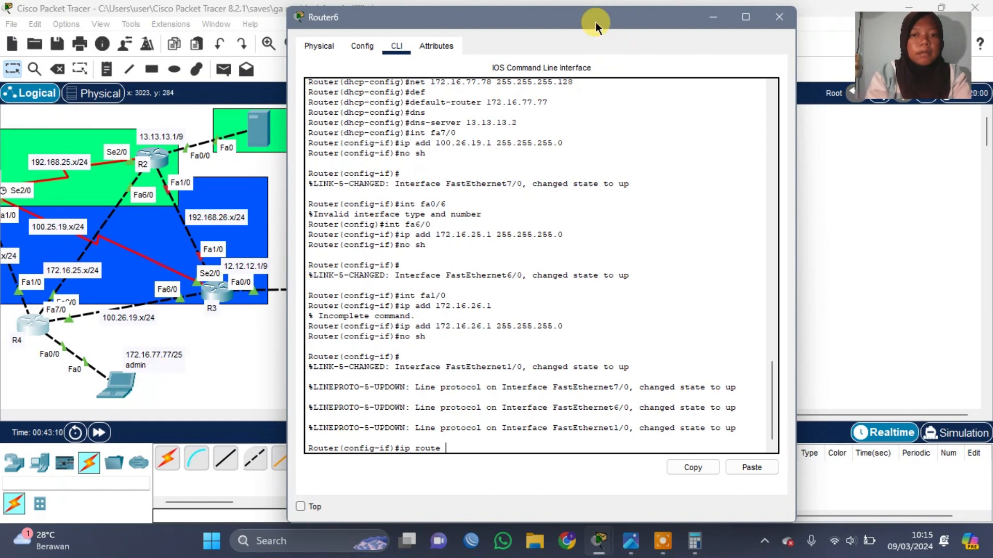
{"action": "left_click_drag", "start_coordinate": [595, 21], "coordinate": [337, 23]}
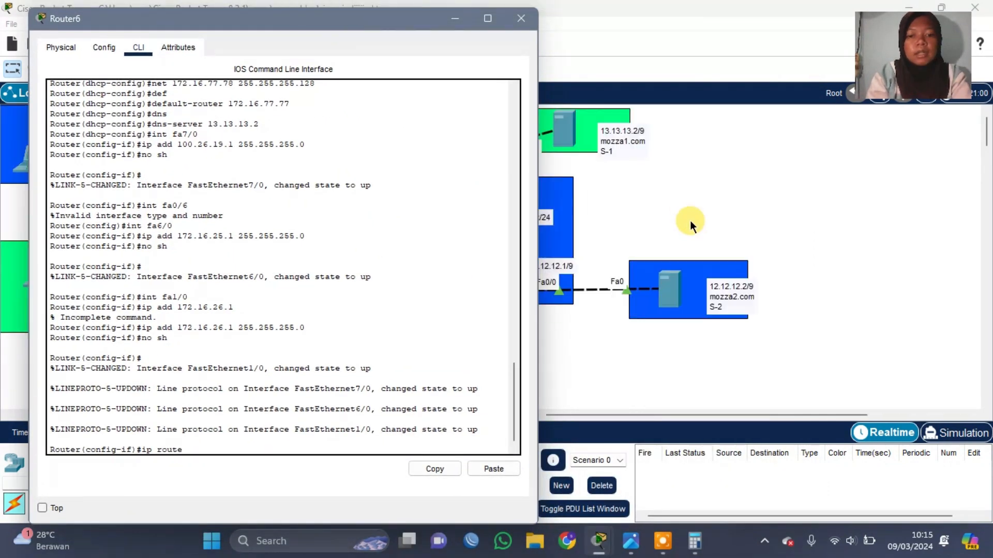
{"action": "scroll", "coordinate": [690, 225], "scroll_direction": "left", "scroll_amount": 6}
{"action": "scroll", "coordinate": [690, 226], "scroll_direction": "right", "scroll_amount": 2}
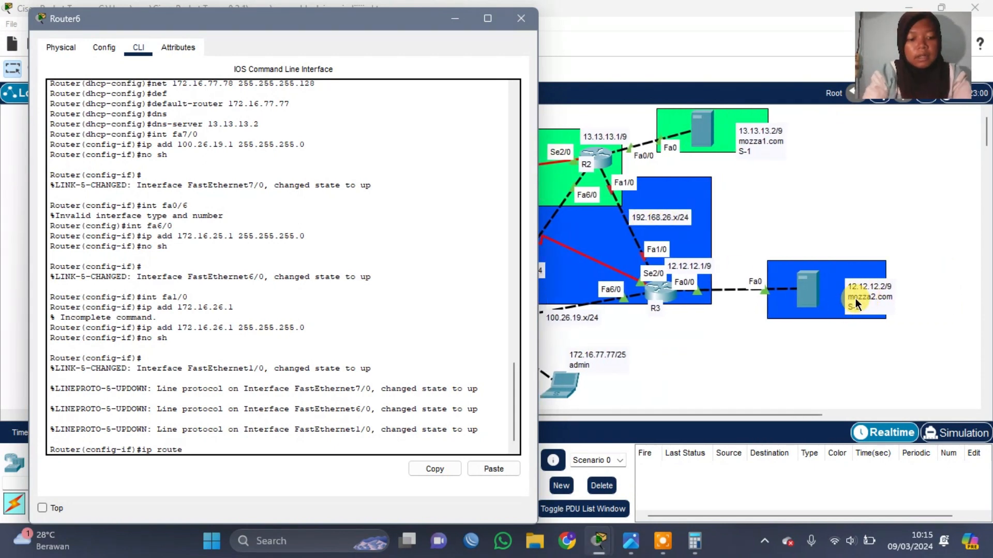
{"action": "type", "text": "12"}
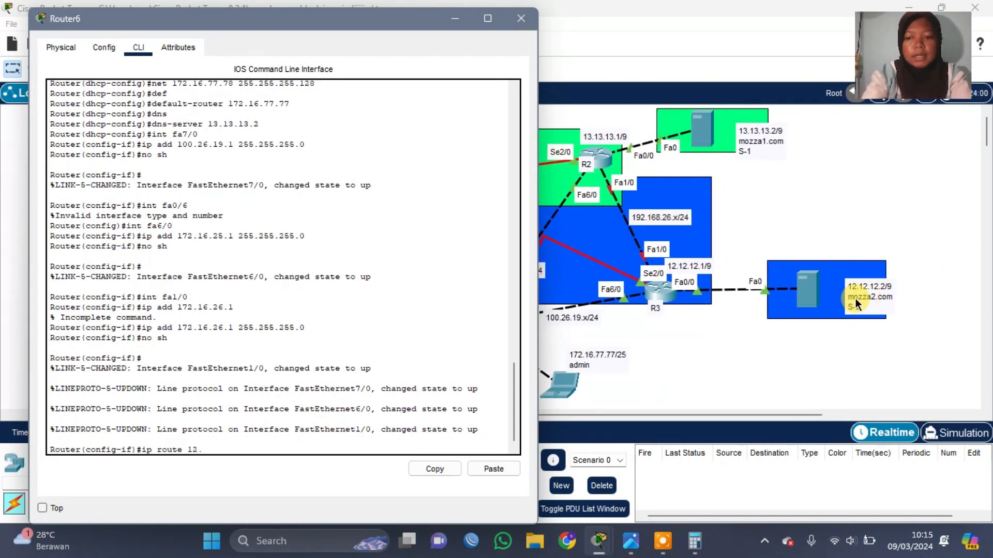
{"action": "type", "text": ".0.0.0 2"}
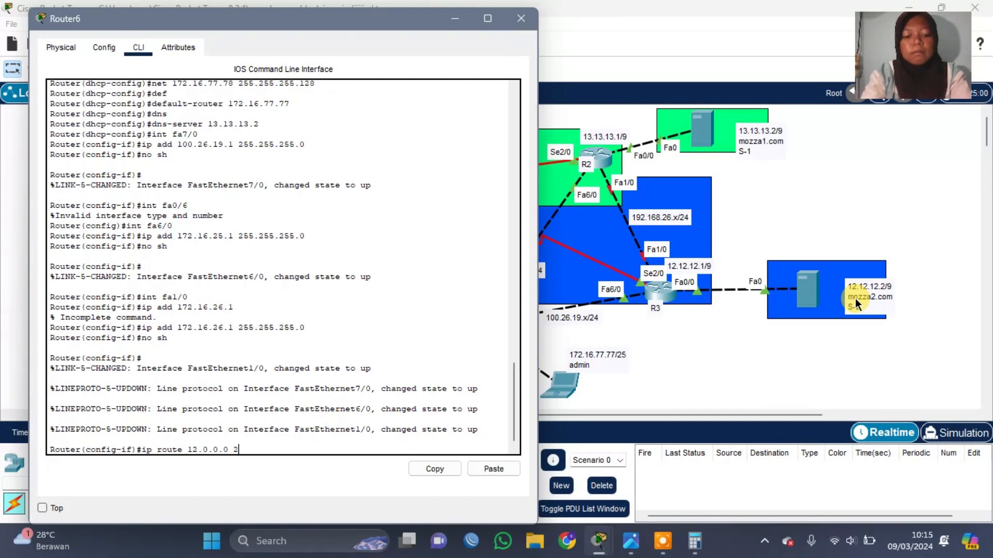
{"action": "type", "text": "55.128.0.0"}
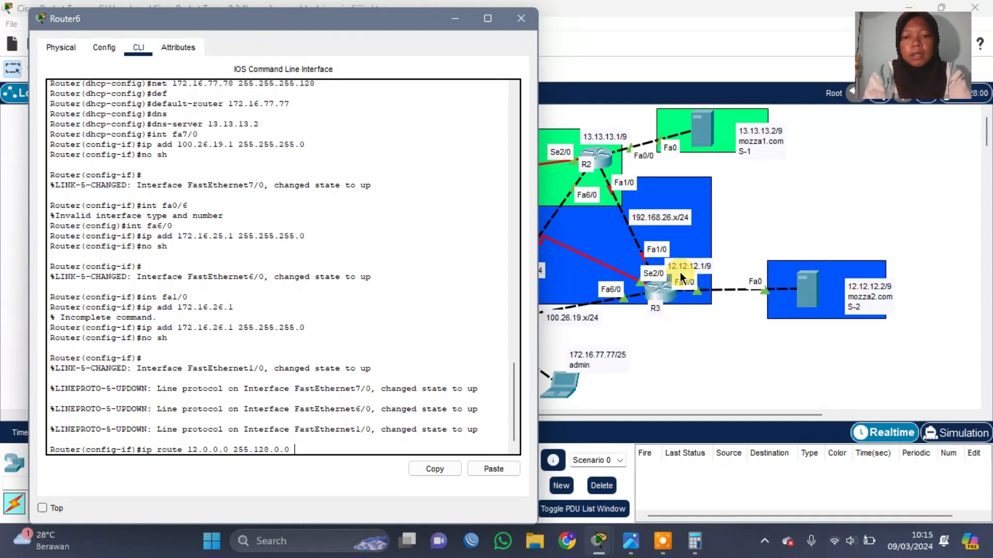
{"action": "type", "text": " 12"}
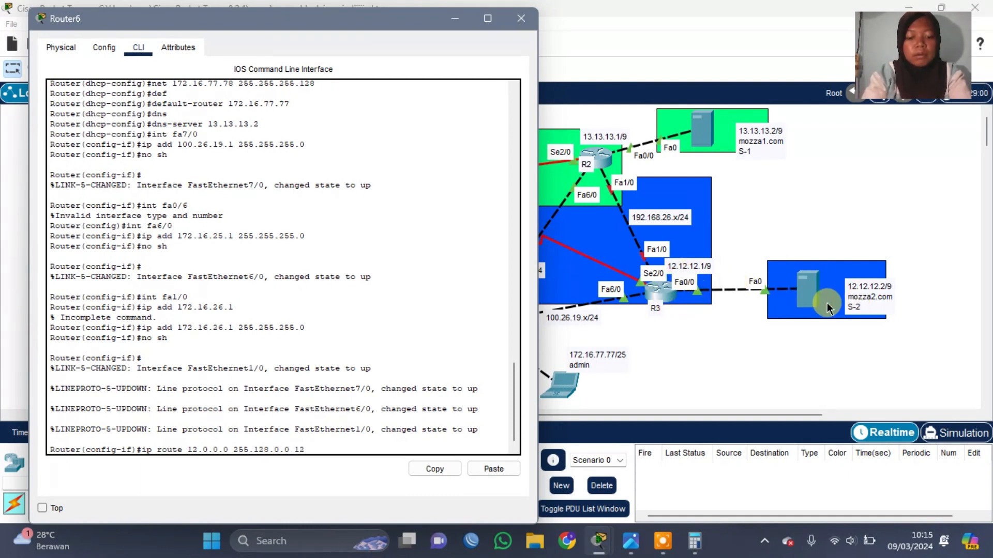
{"action": "type", "text": ".12.12.1"}
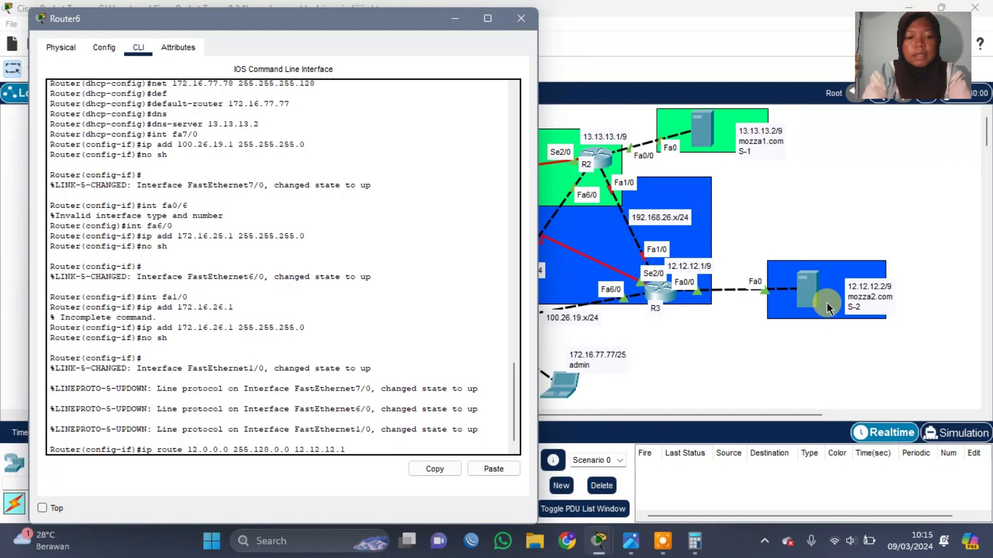
{"action": "key", "text": "Return"}
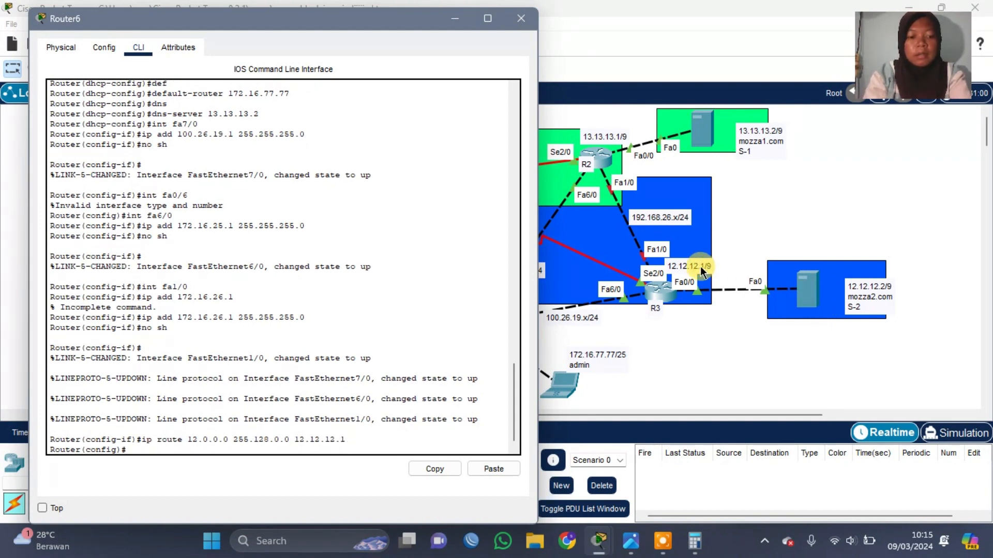
Add a static route on R4 to 12.0.0.0 with mask 255.128.0.0 via 100.26.19.2.
{"action": "type", "text": "ip ro"}
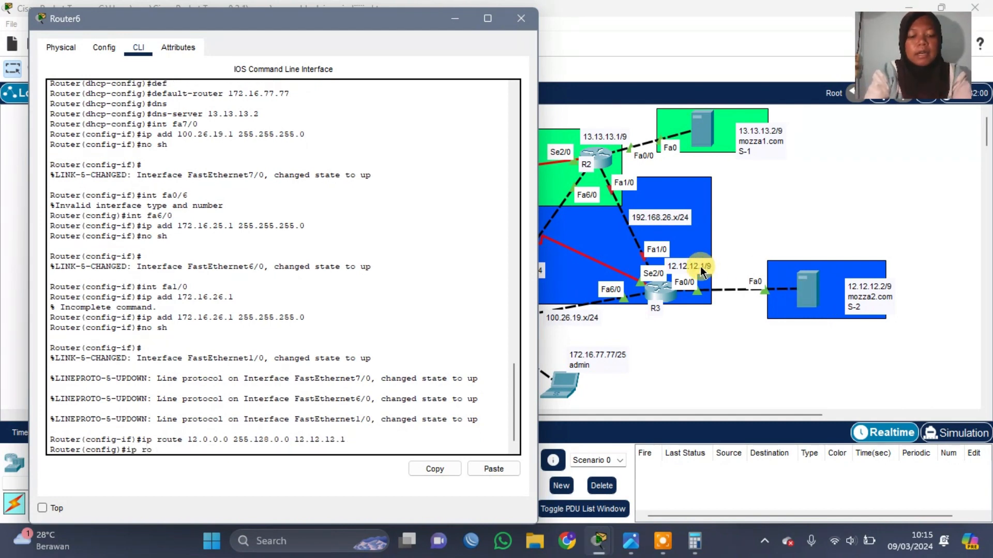
{"action": "type", "text": "ute 12.0.0.0"}
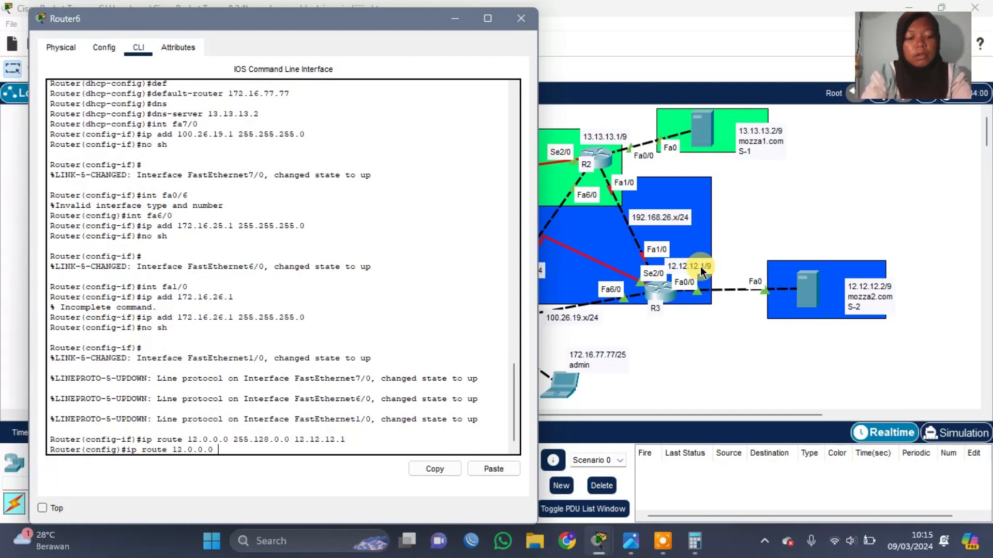
{"action": "type", "text": " 255.128."}
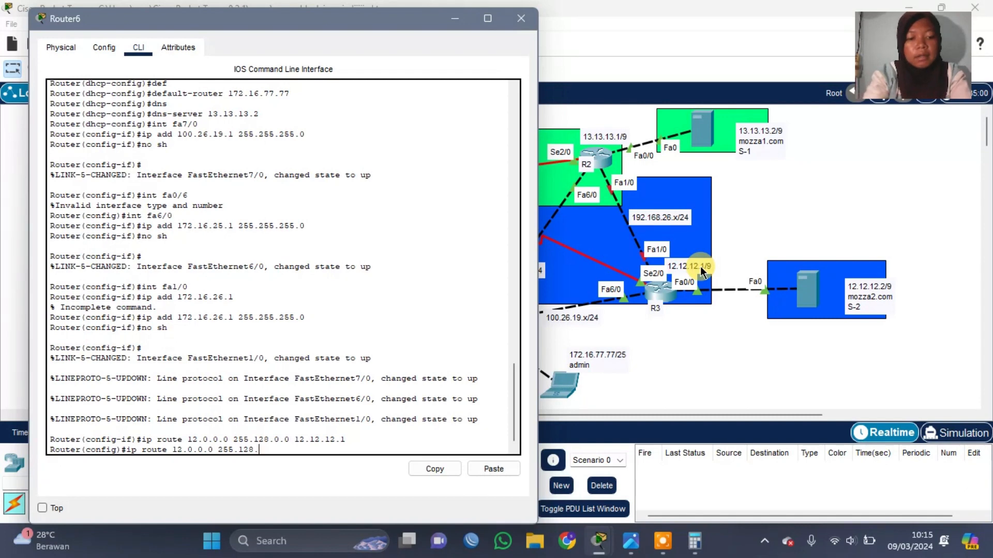
{"action": "type", "text": "0.0"}
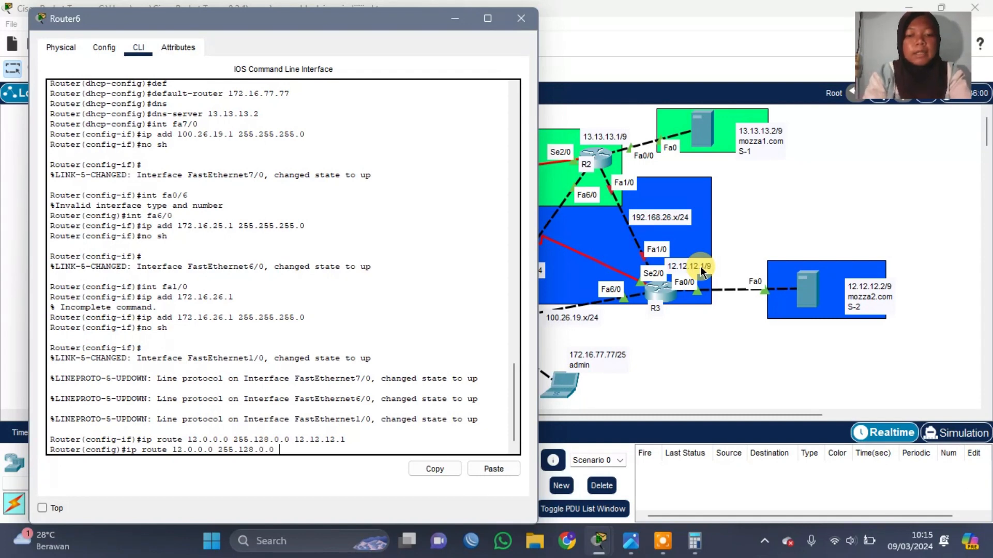
{"action": "scroll", "coordinate": [683, 315], "scroll_direction": "left", "scroll_amount": 2}
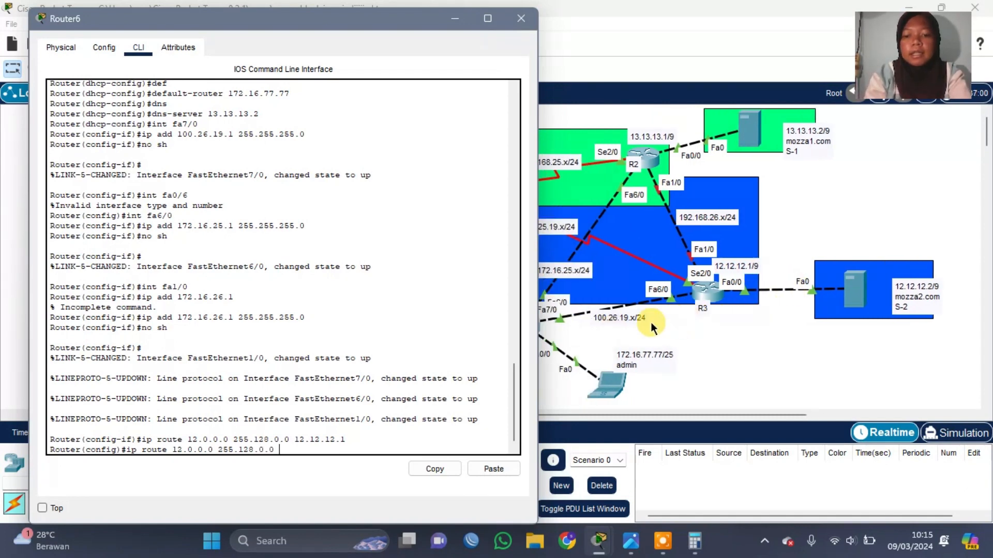
{"action": "scroll", "coordinate": [549, 323], "scroll_direction": "left", "scroll_amount": 2}
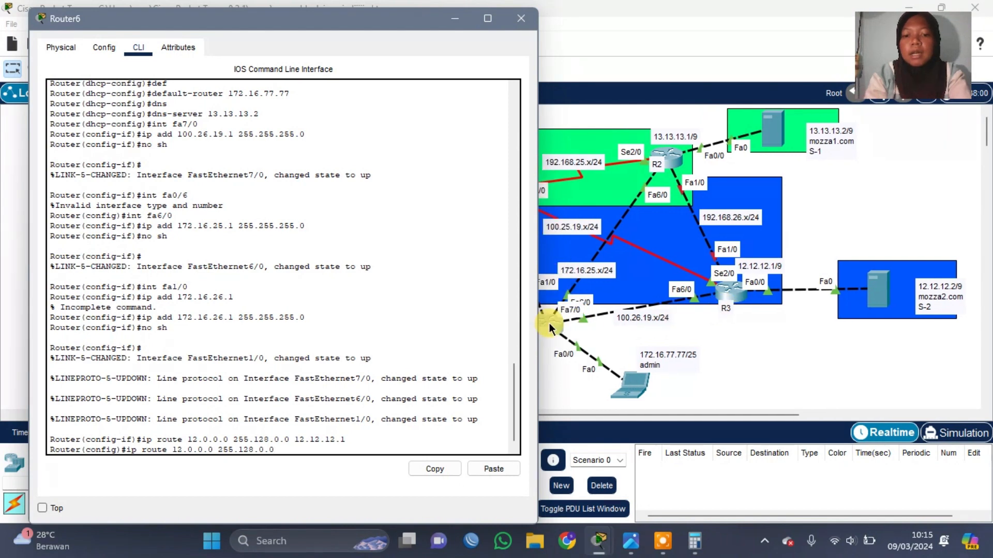
{"action": "scroll", "coordinate": [698, 336], "scroll_direction": "right", "scroll_amount": 2}
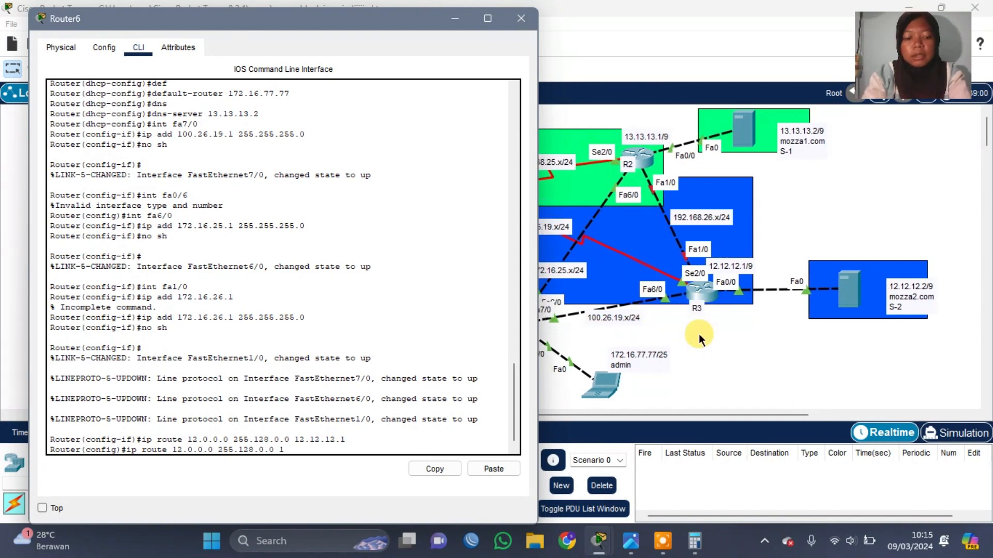
{"action": "type", "text": "00.26.19"}
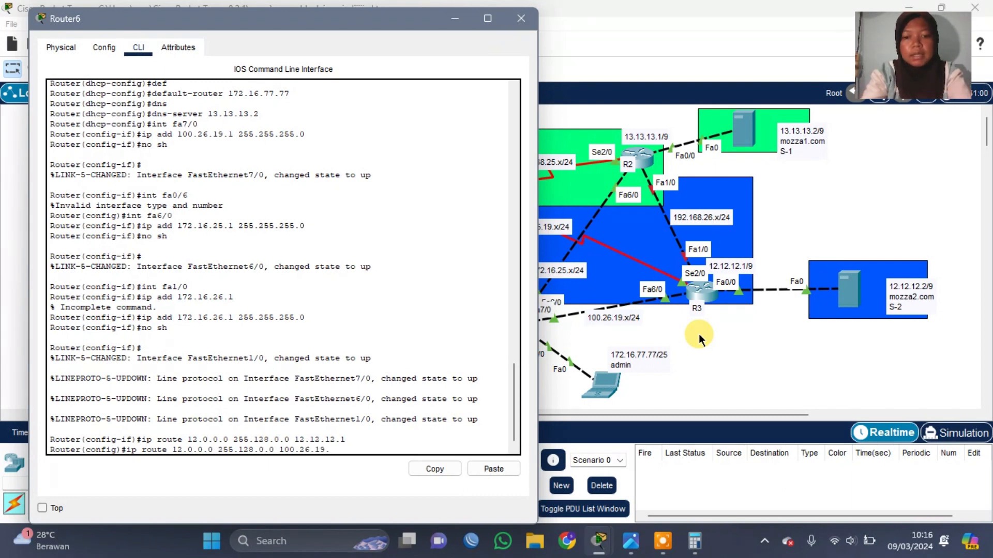
{"action": "type", "text": "."}
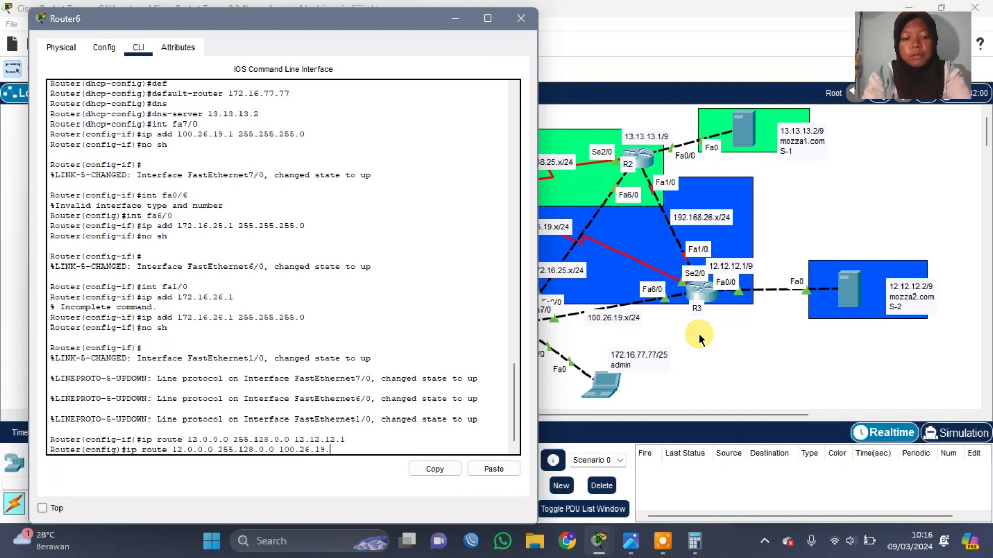
{"action": "type", "text": "2"}
{"action": "key", "text": "Return"}
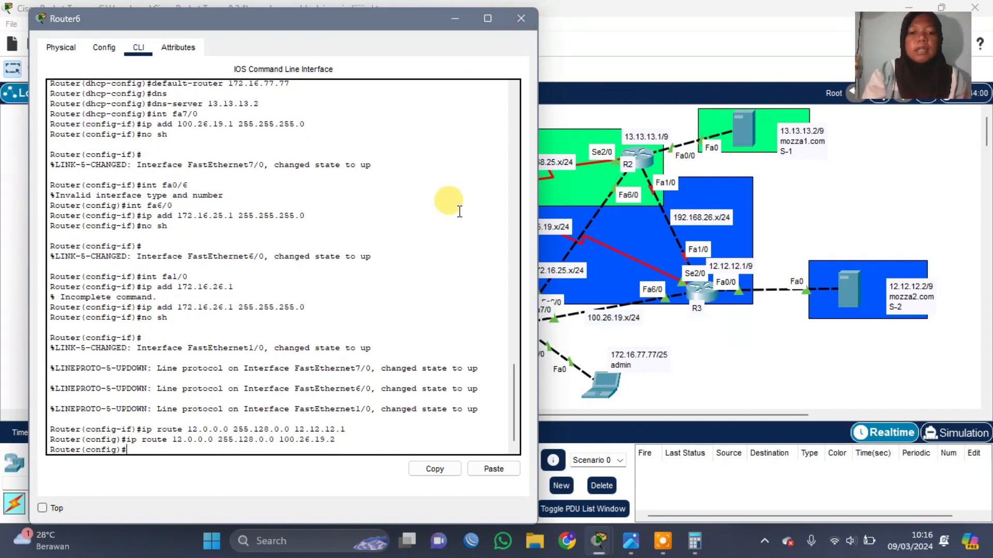
Add a static route on R4 to 13.0.0.0 with mask 255.128.0.0 via 13.13.13.1.
{"action": "scroll", "coordinate": [711, 282], "scroll_direction": "left", "scroll_amount": 3}
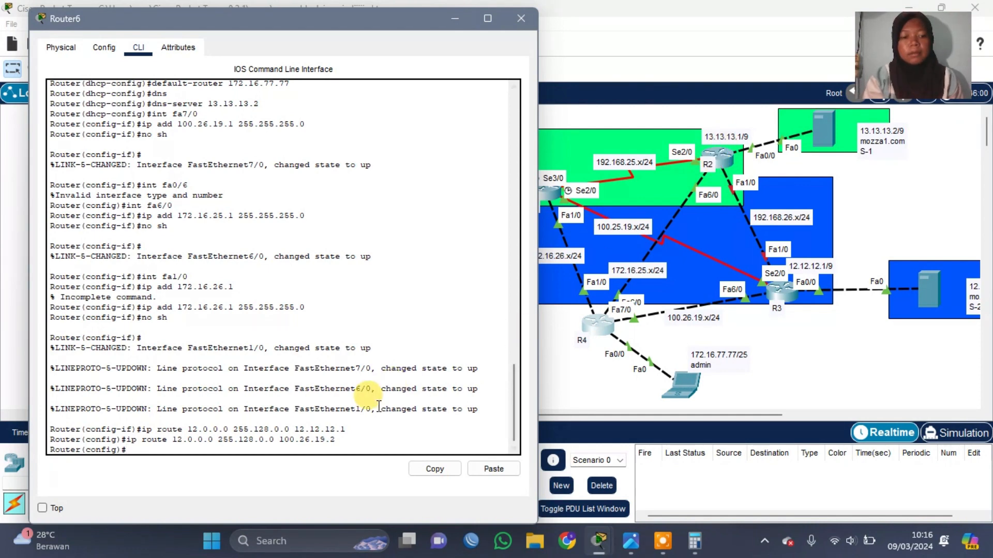
{"action": "type", "text": "ip route"}
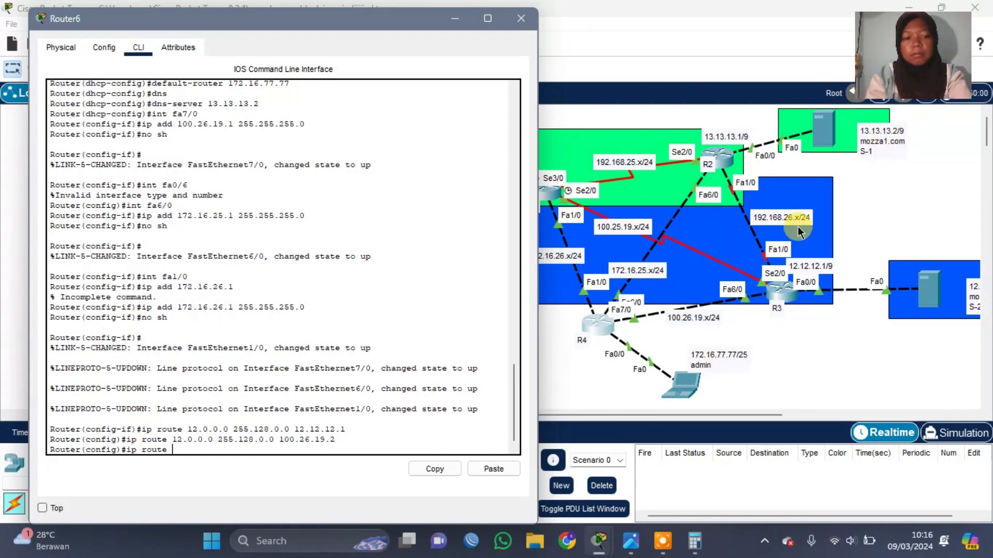
{"action": "type", "text": "13.0."}
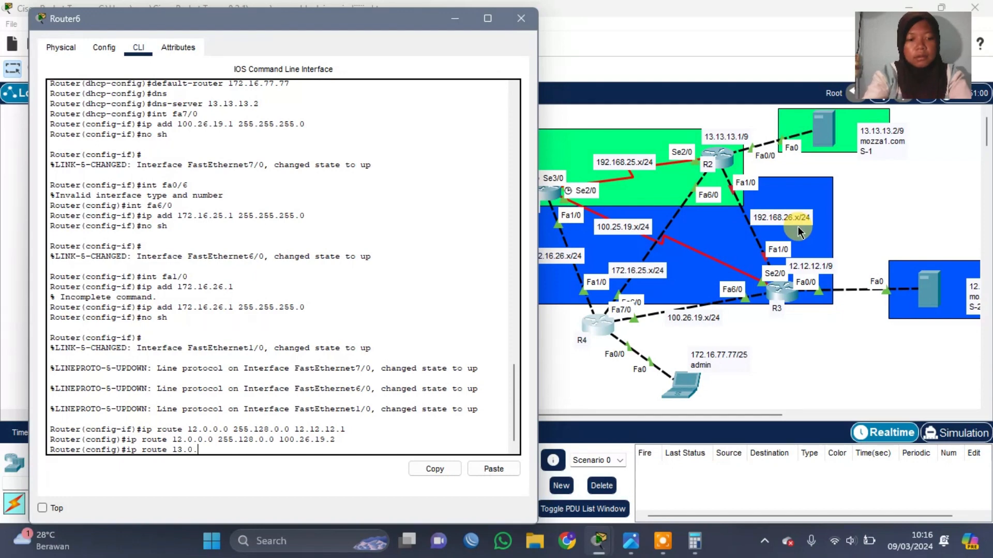
{"action": "type", "text": "0.0 2"}
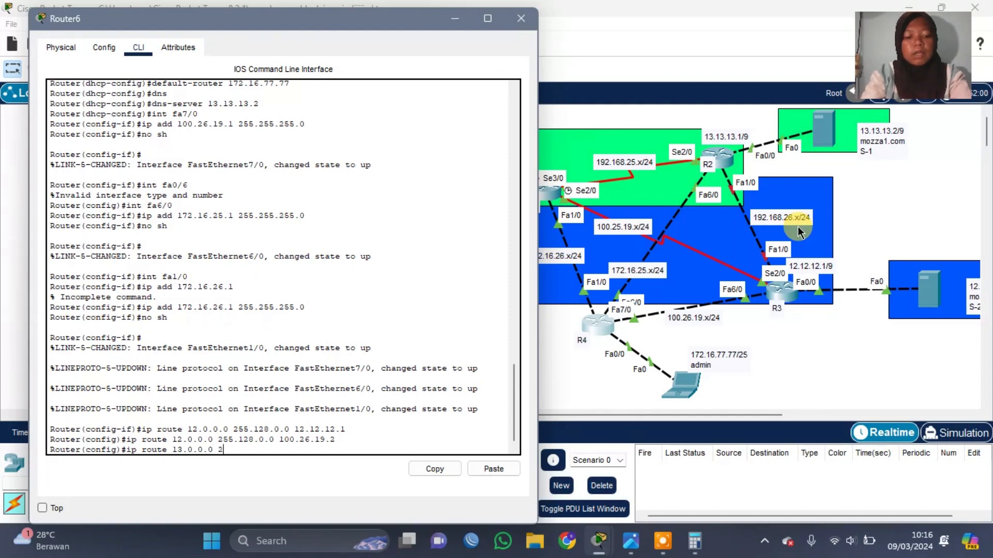
{"action": "type", "text": "55.1"}
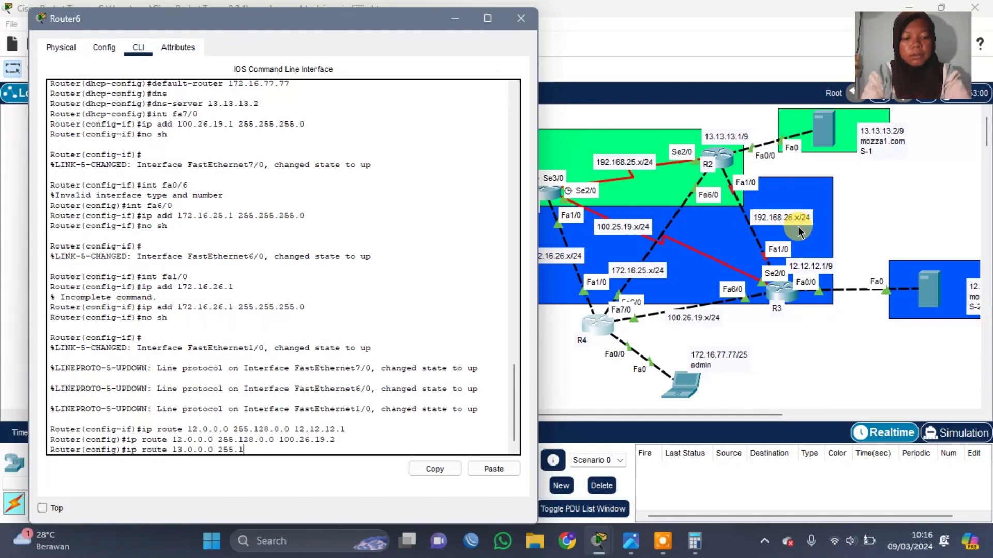
{"action": "type", "text": "28.0.0"}
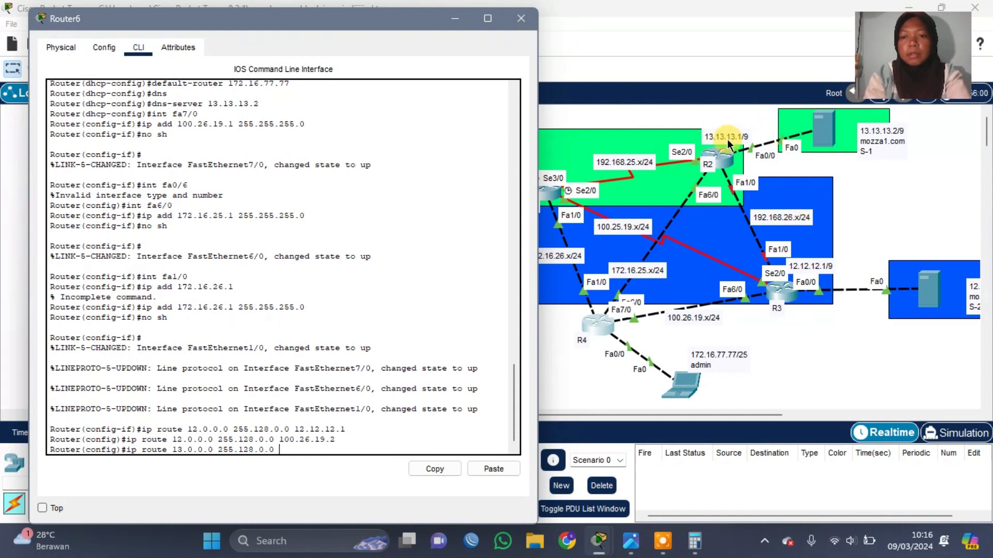
{"action": "type", "text": " 1"}
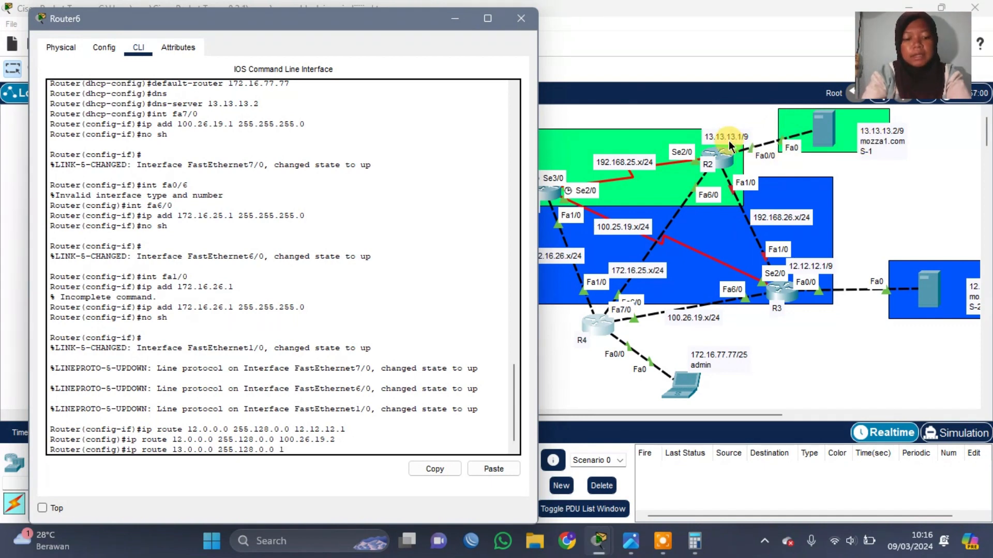
{"action": "type", "text": "3.13.13.1"}
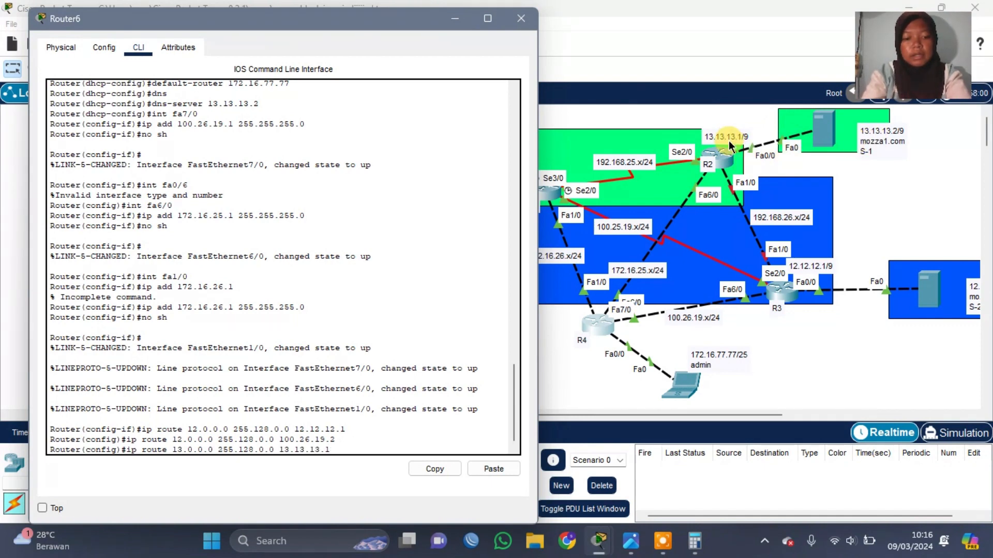
{"action": "key", "text": "Return"}
Add another static route on R4 to 13.0.0.0 with mask 255.128.0.0, this one via 172.16.25.2.
{"action": "type", "text": "ip"}
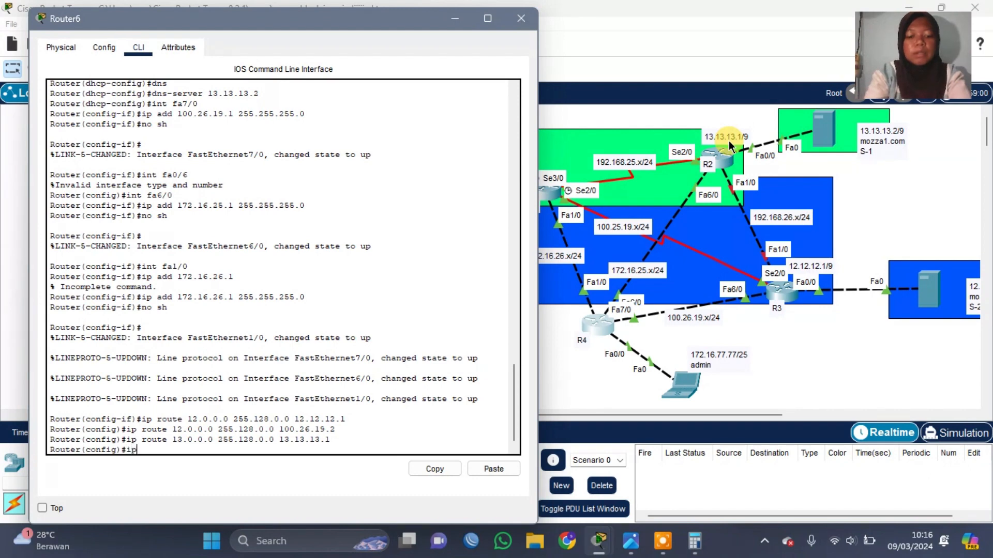
{"action": "type", "text": " route 1"}
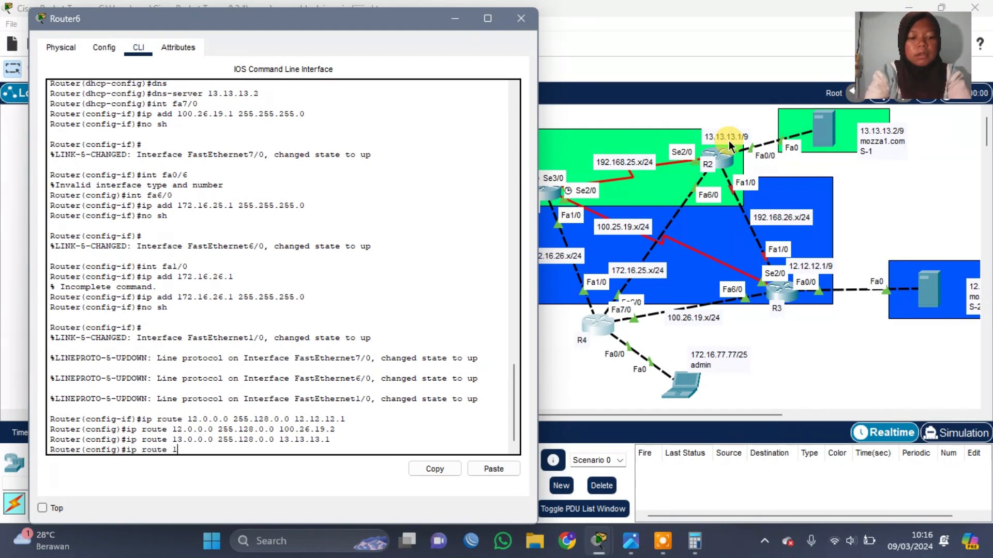
{"action": "type", "text": "3.0.0.0 "}
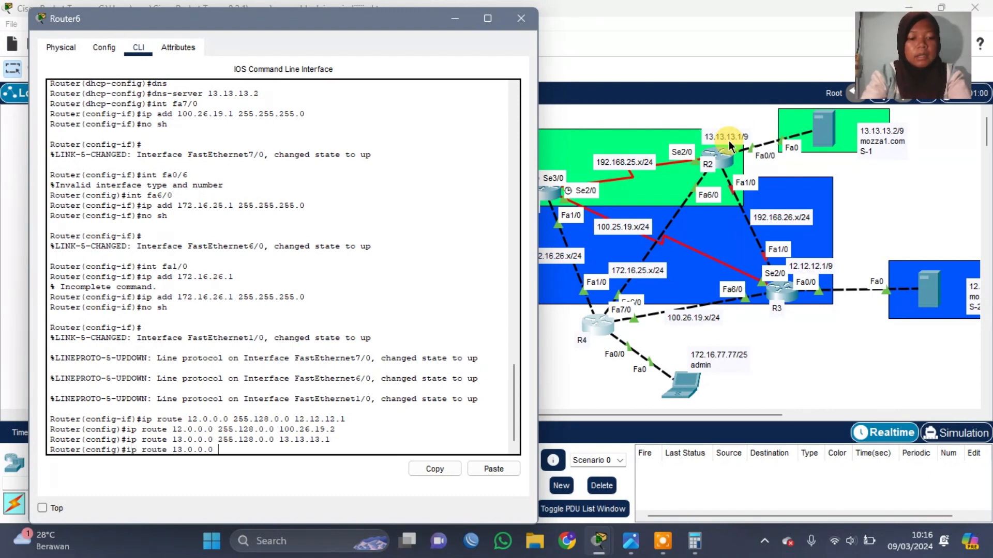
{"action": "type", "text": "255.128"}
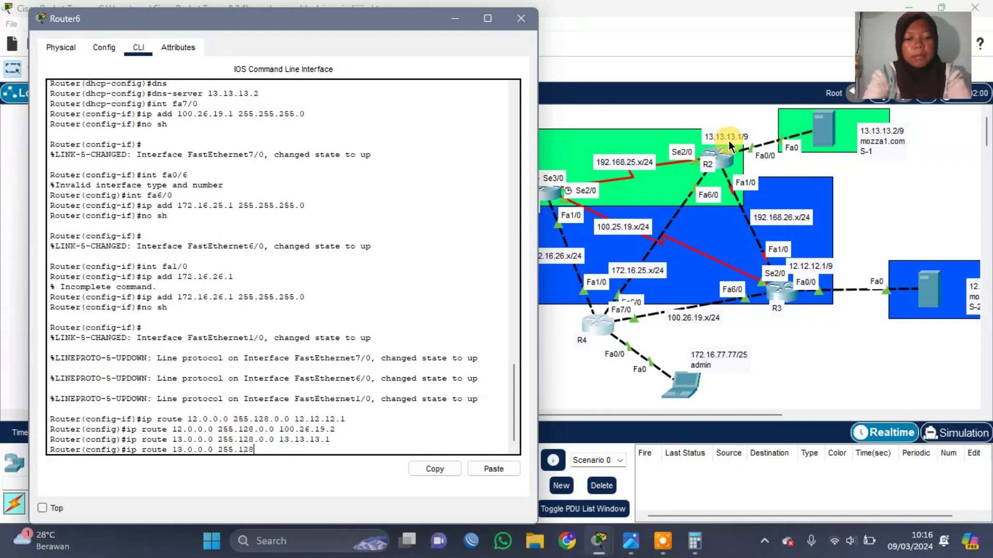
{"action": "type", "text": ".0.0"}
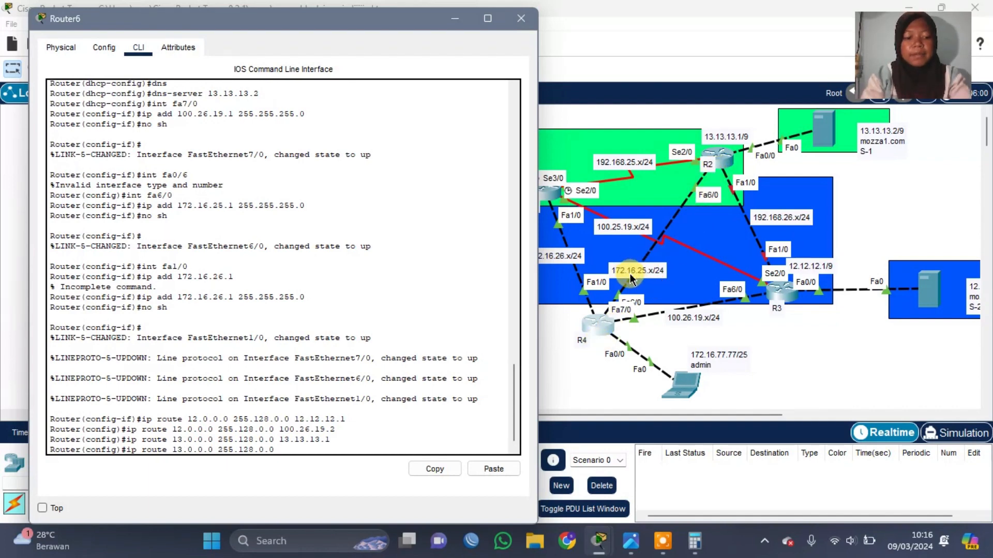
{"action": "type", "text": "172.16"}
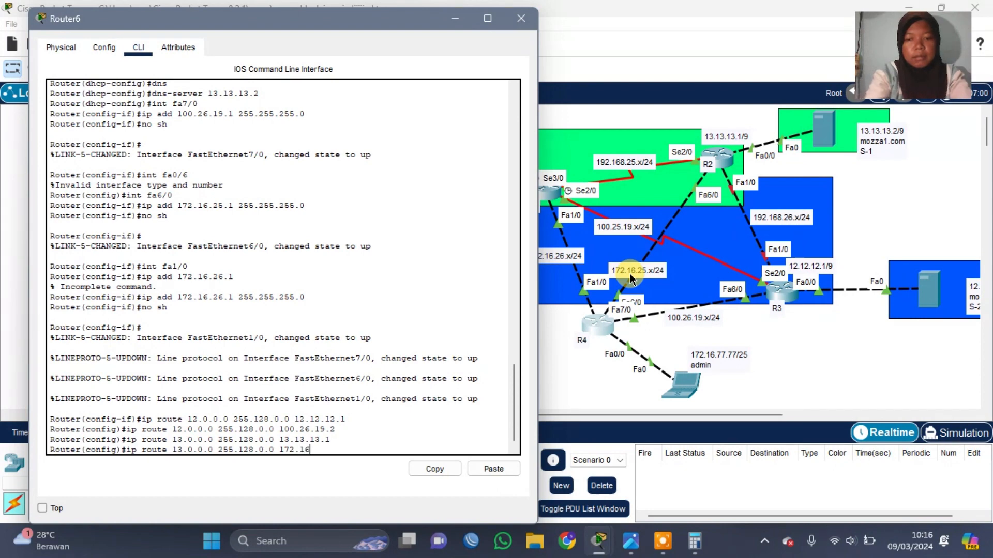
{"action": "type", "text": ".25.2"}
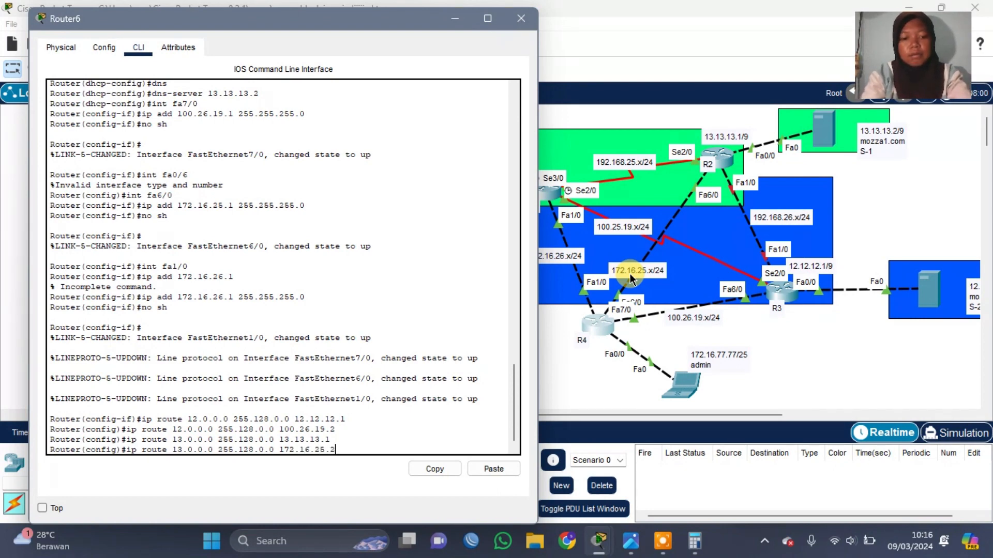
{"action": "key", "text": "Return"}
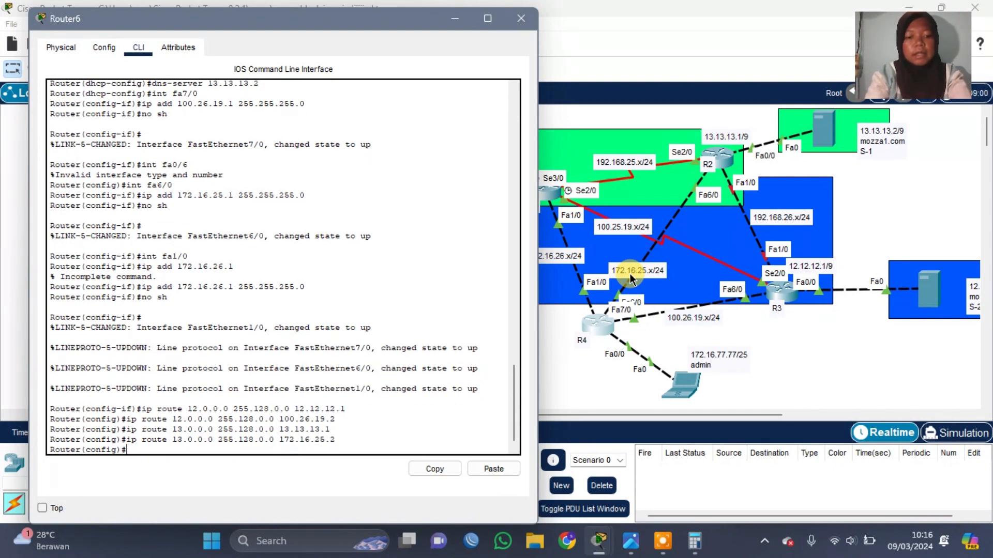
Add a static route on R4 to 192.0.0.0 with mask 255.192.0.0 via 172.16.26.2.
{"action": "scroll", "coordinate": [630, 279], "scroll_direction": "left", "scroll_amount": 4}
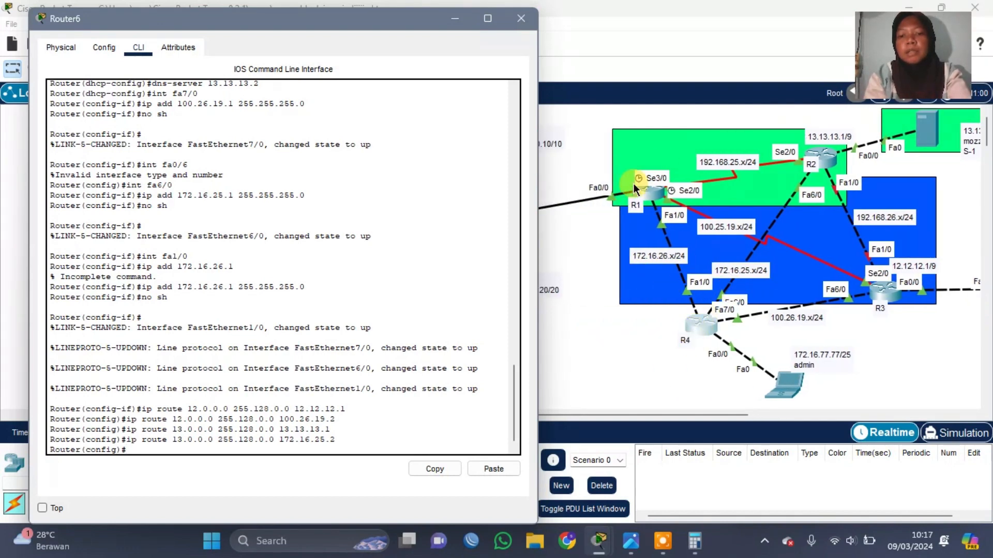
{"action": "scroll", "coordinate": [655, 199], "scroll_direction": "left", "scroll_amount": 6}
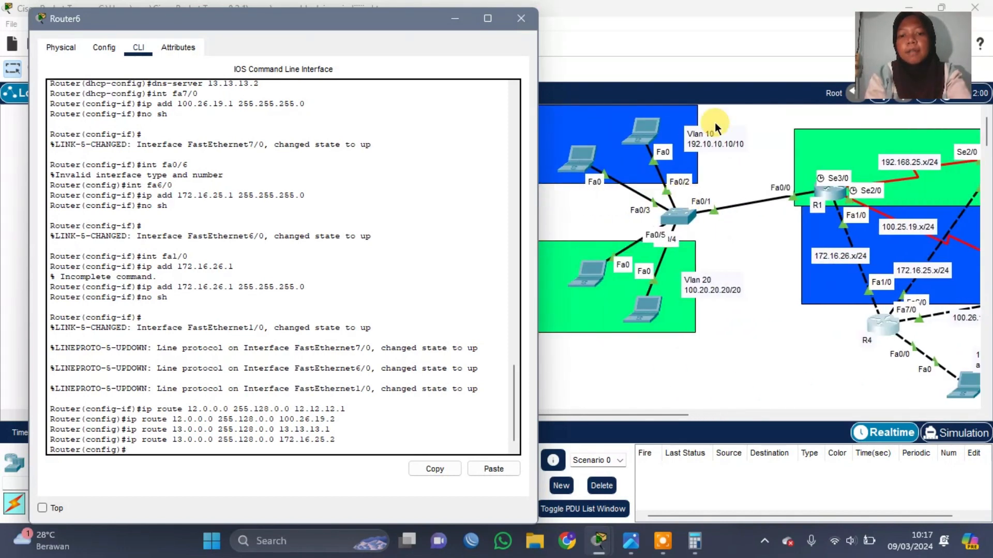
{"action": "scroll", "coordinate": [694, 254], "scroll_direction": "right", "scroll_amount": 1}
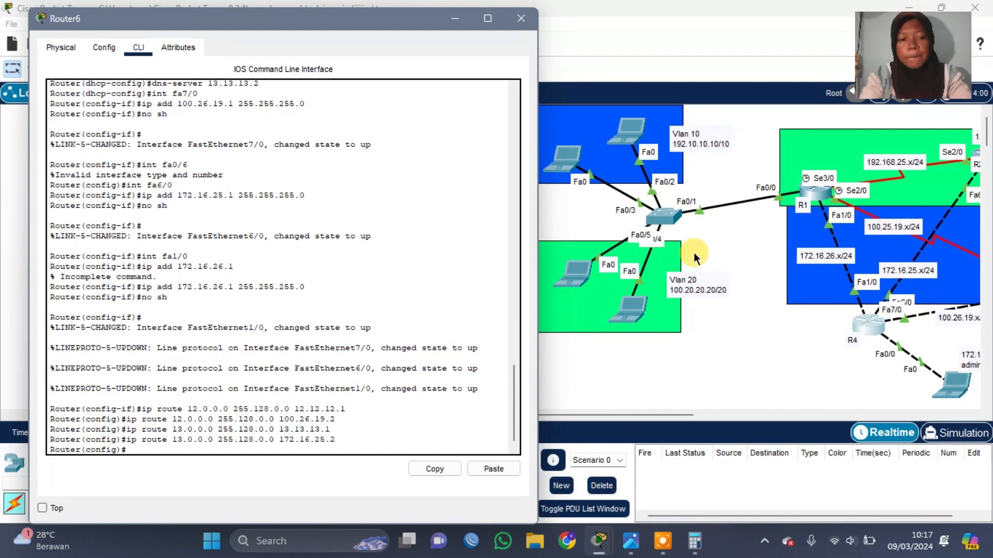
{"action": "type", "text": "ip route"}
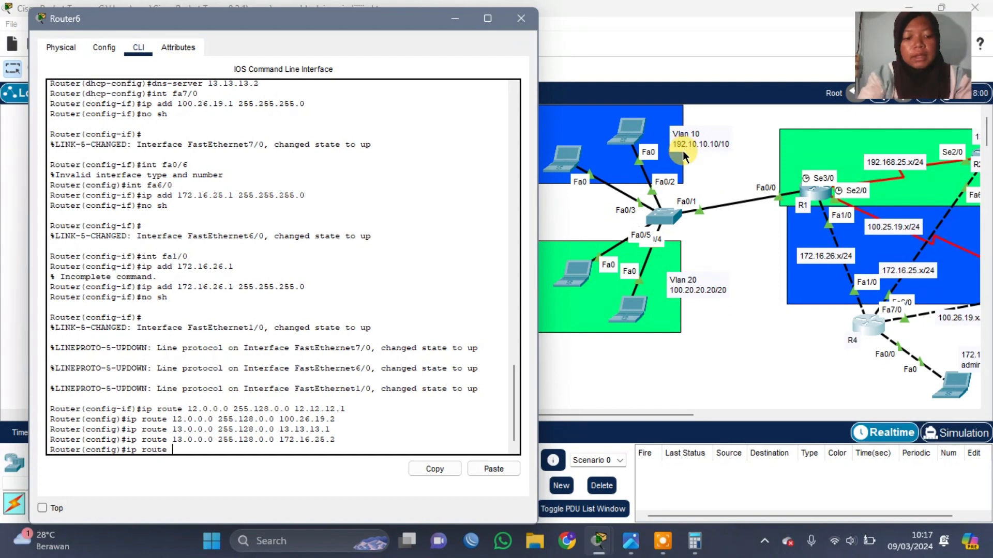
{"action": "type", "text": "192.0"}
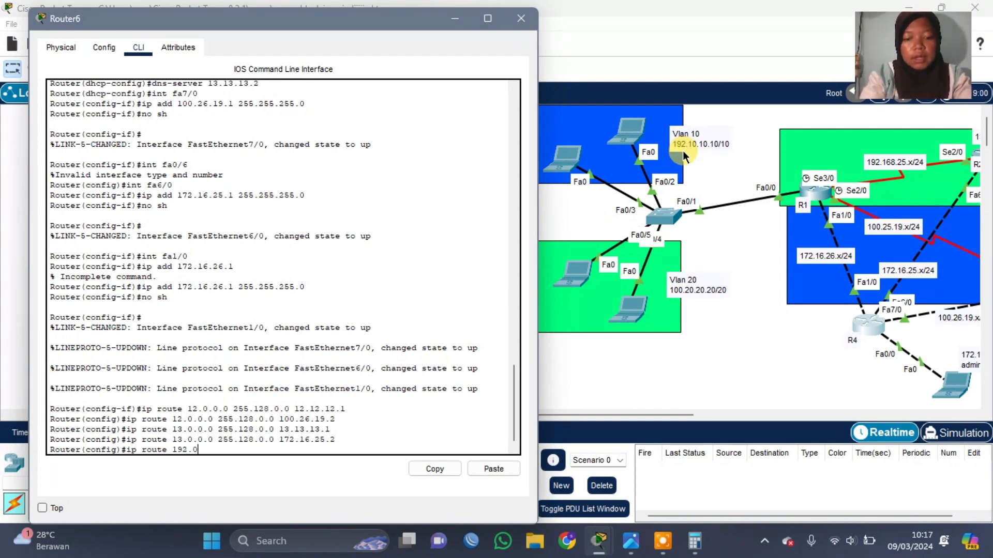
{"action": "type", "text": ".0.0 255."}
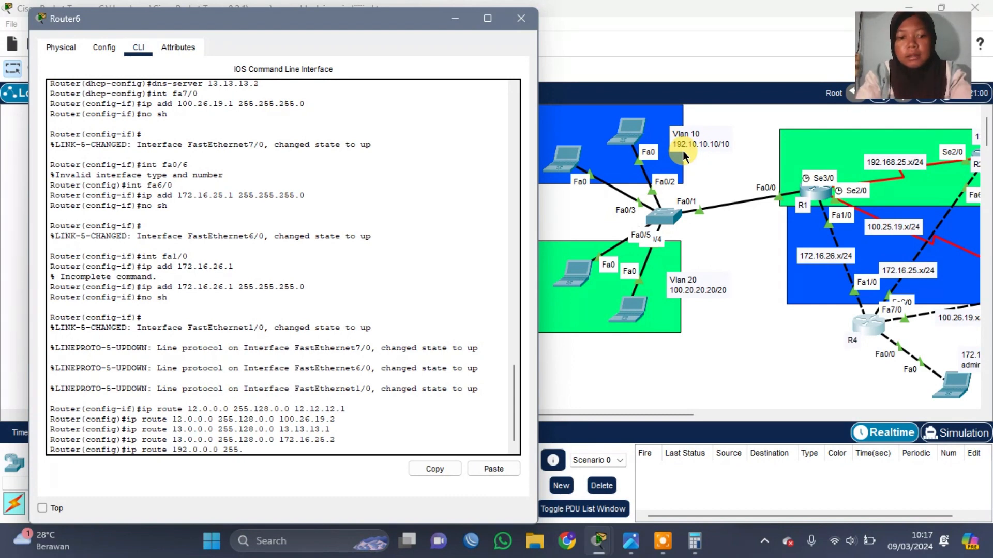
{"action": "type", "text": "192.0.0"}
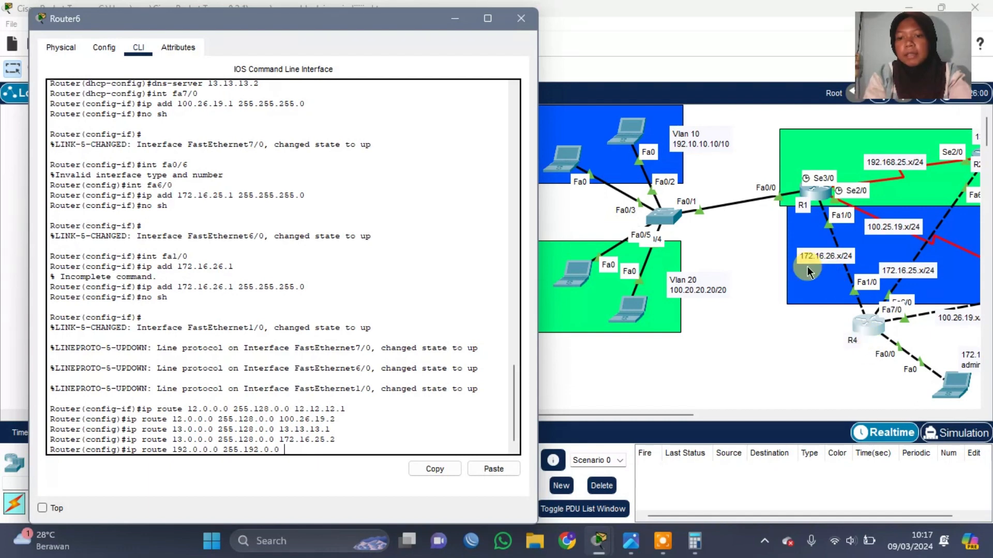
{"action": "type", "text": "172."}
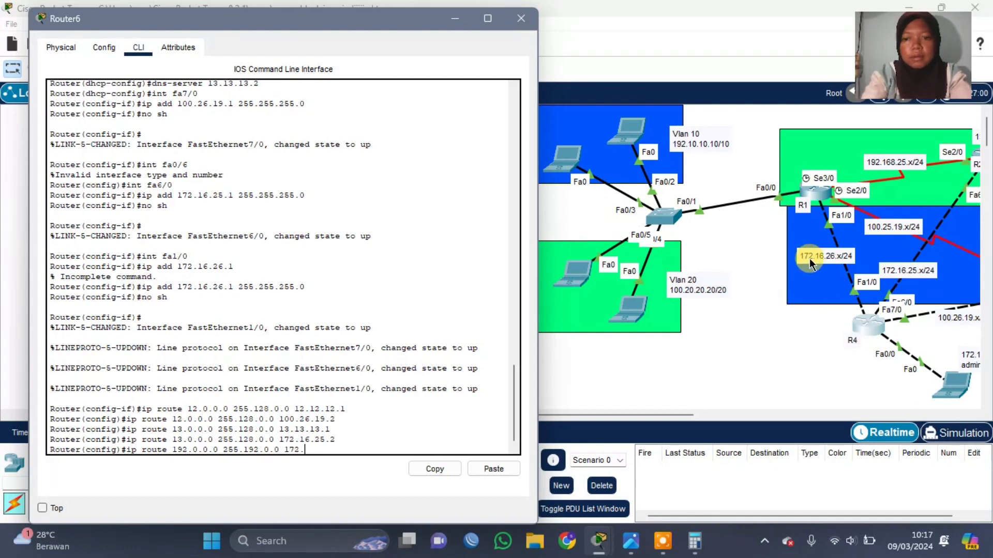
{"action": "type", "text": "16."}
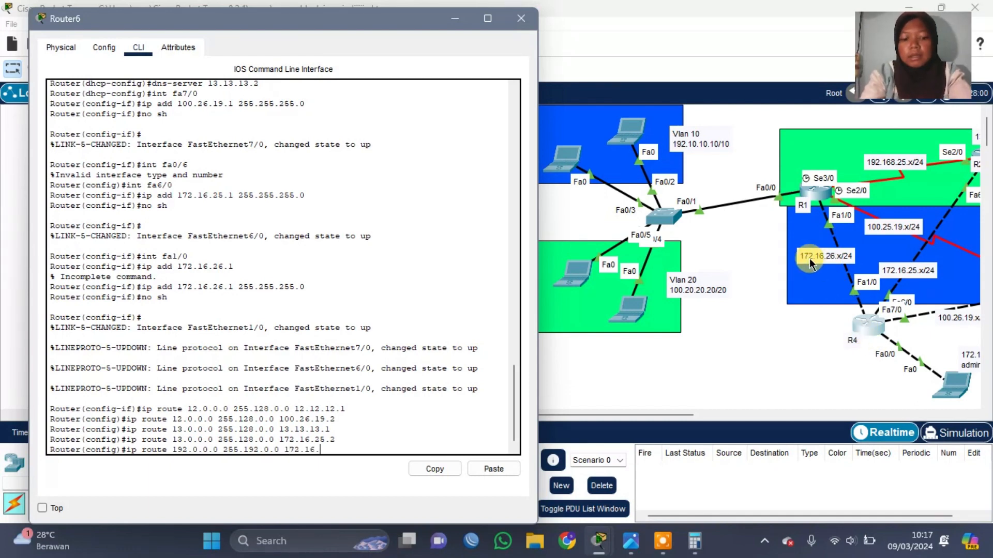
{"action": "type", "text": "26."}
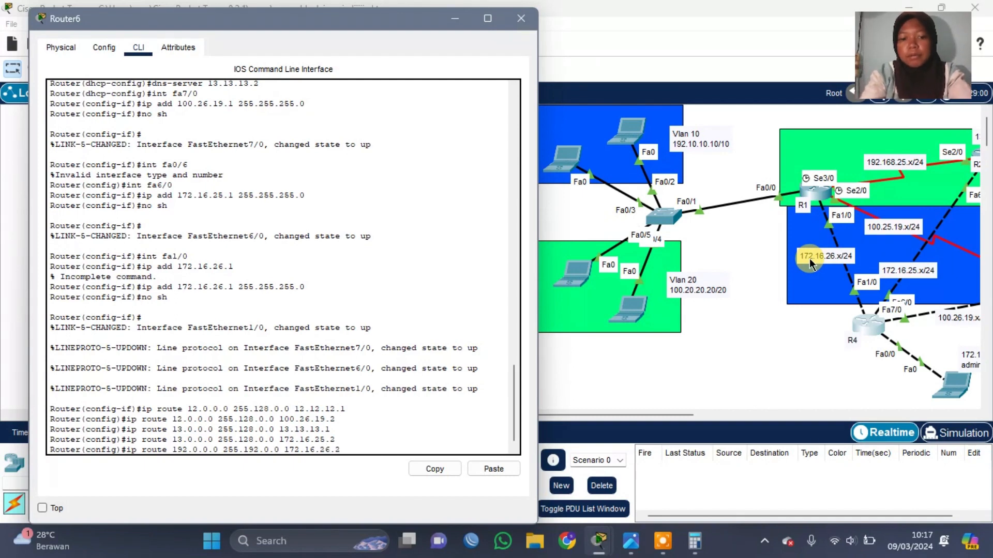
{"action": "type", "text": "2"}
{"action": "key", "text": "Return"}
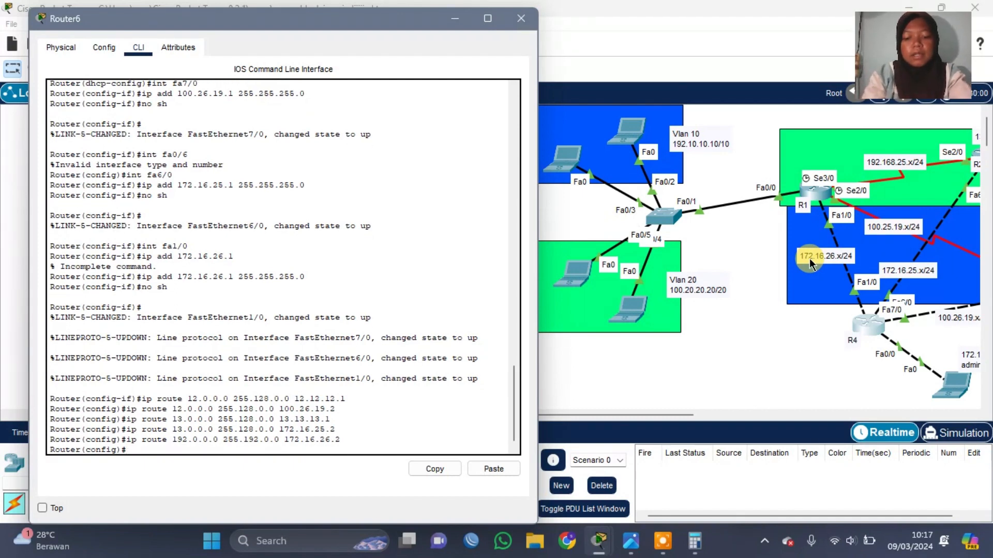
Begin a static route command on R4 with 100.20.16.0 as the destination network for VLAN 20.
{"action": "type", "text": "ip route"}
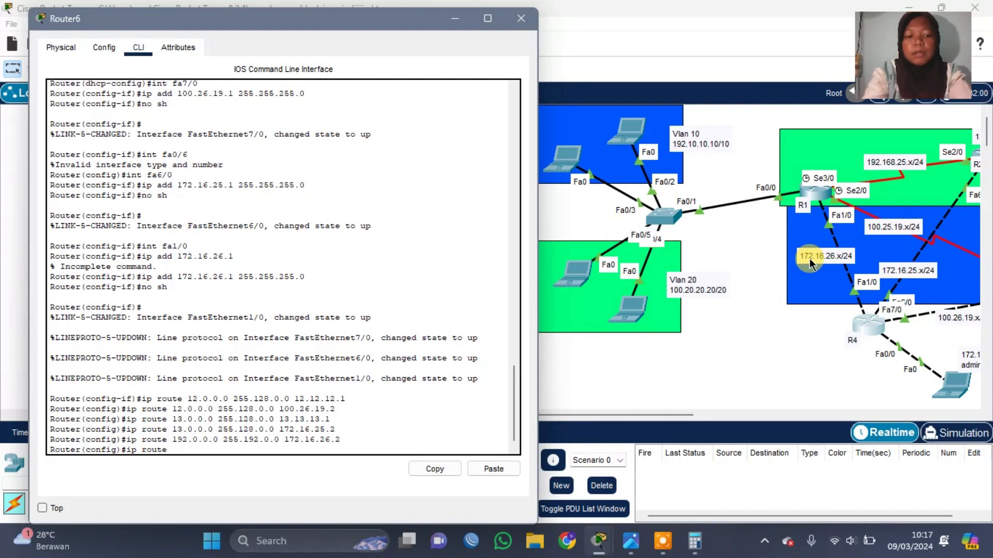
{"action": "type", "text": " 100"}
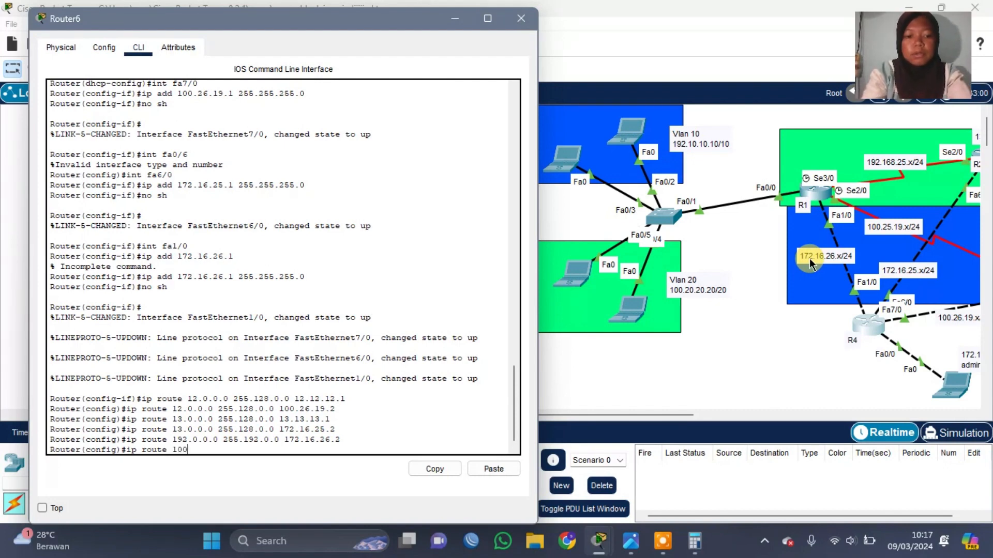
{"action": "type", "text": ".0.0.0"}
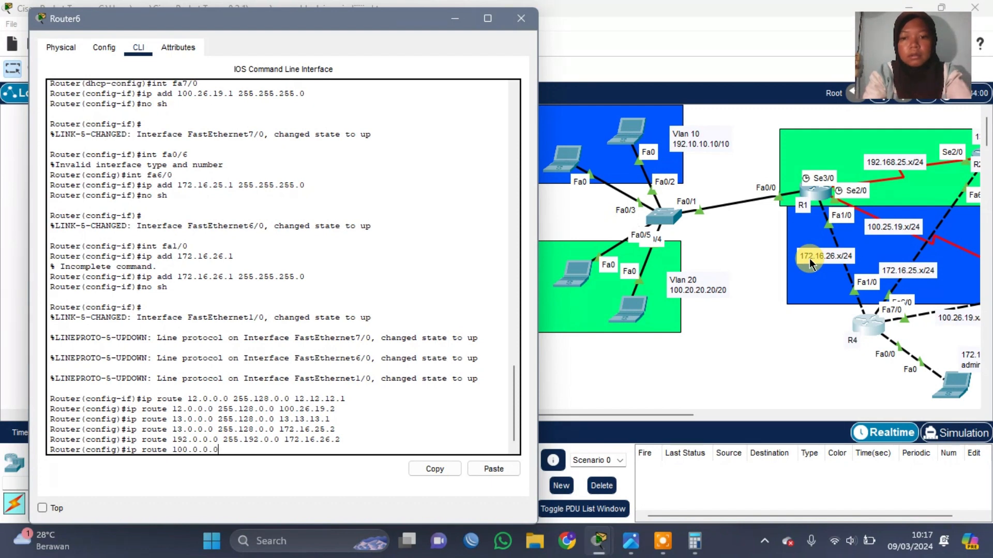
{"action": "key", "text": "BackSpace"}
{"action": "key", "text": "BackSpace"}
{"action": "key", "text": "BackSpace"}
{"action": "key", "text": "BackSpace"}
{"action": "key", "text": "BackSpace"}
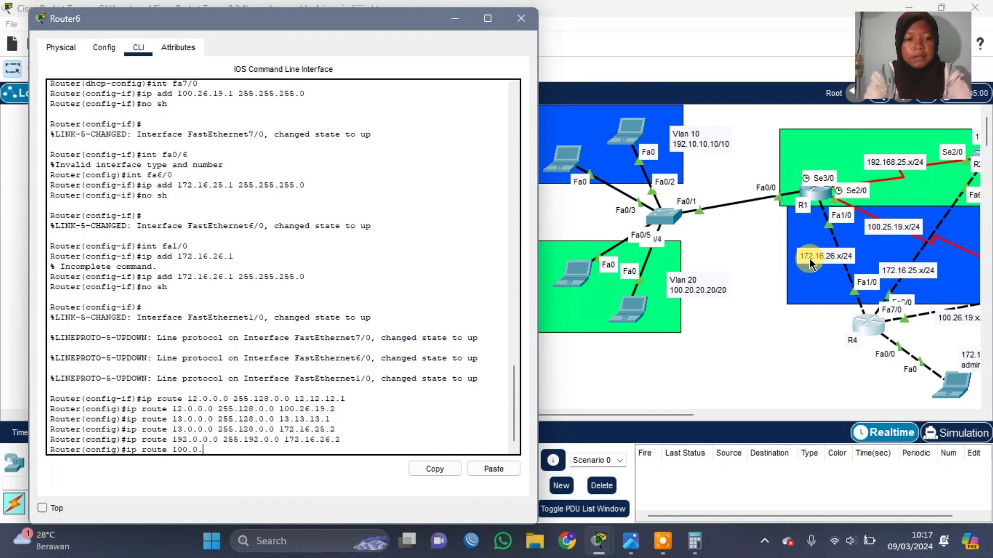
{"action": "type", "text": "20."}
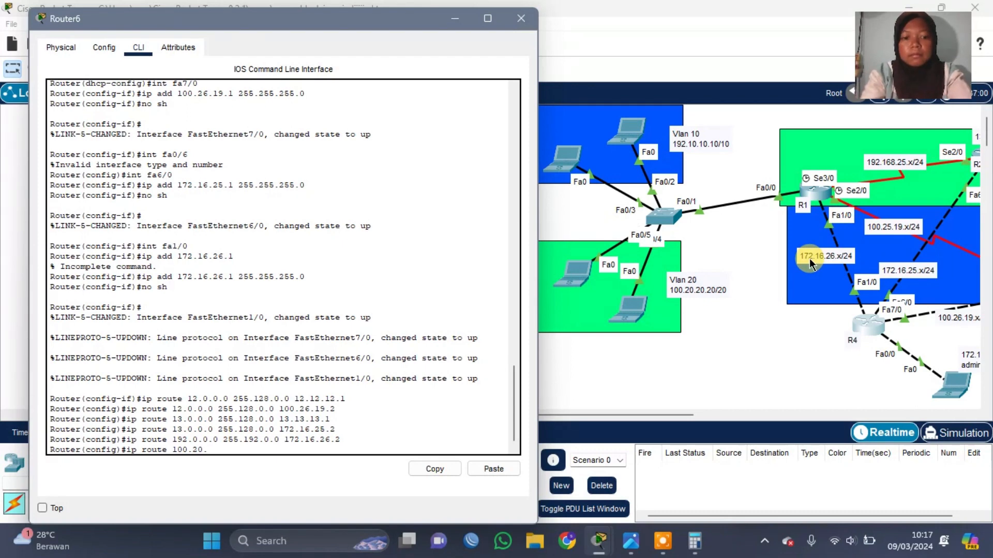
{"action": "type", "text": "16.0"}
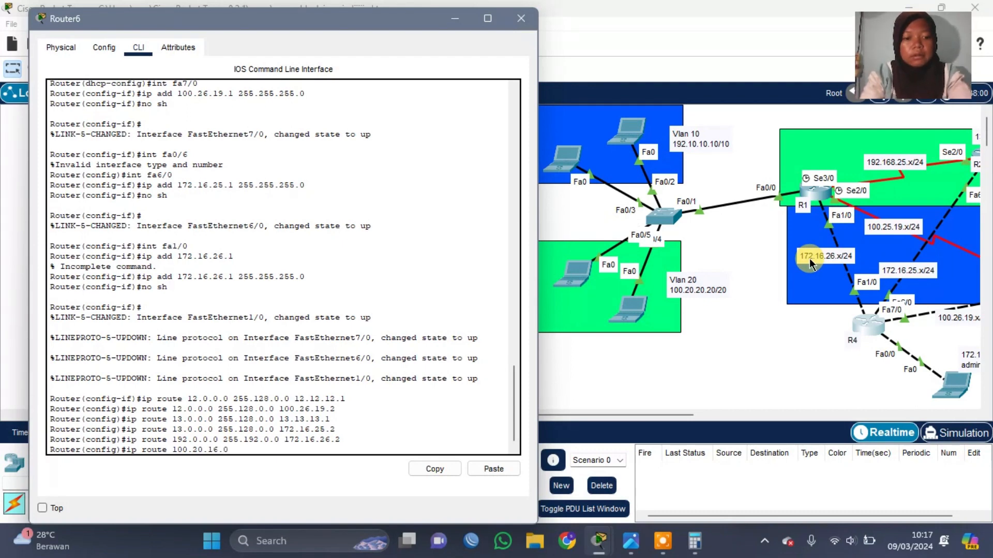
Look up the /20 mask in the subnet table image and complete the route with mask 255.255.240.0 via 172.16.26.2.
{"action": "type", "text": " 255"}
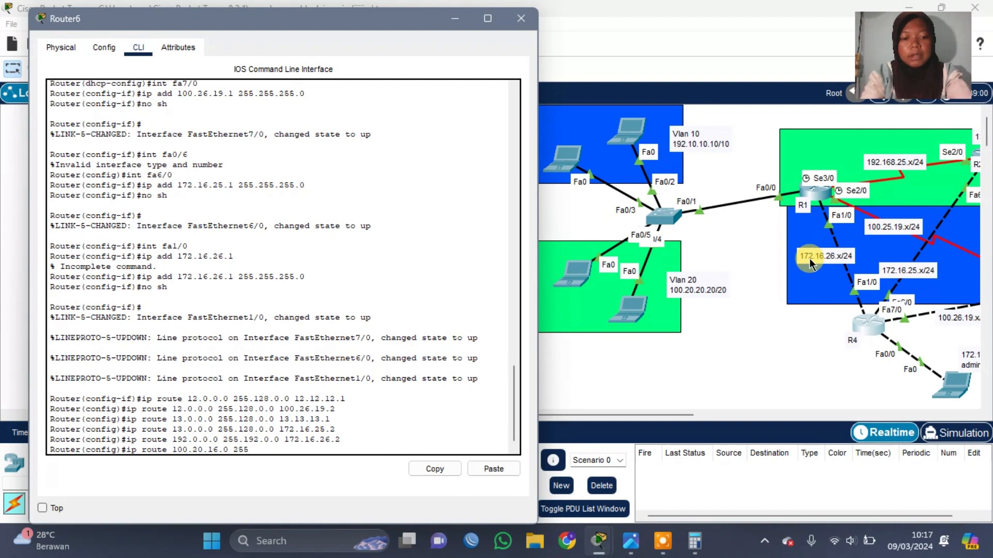
{"action": "type", "text": ".255.255."}
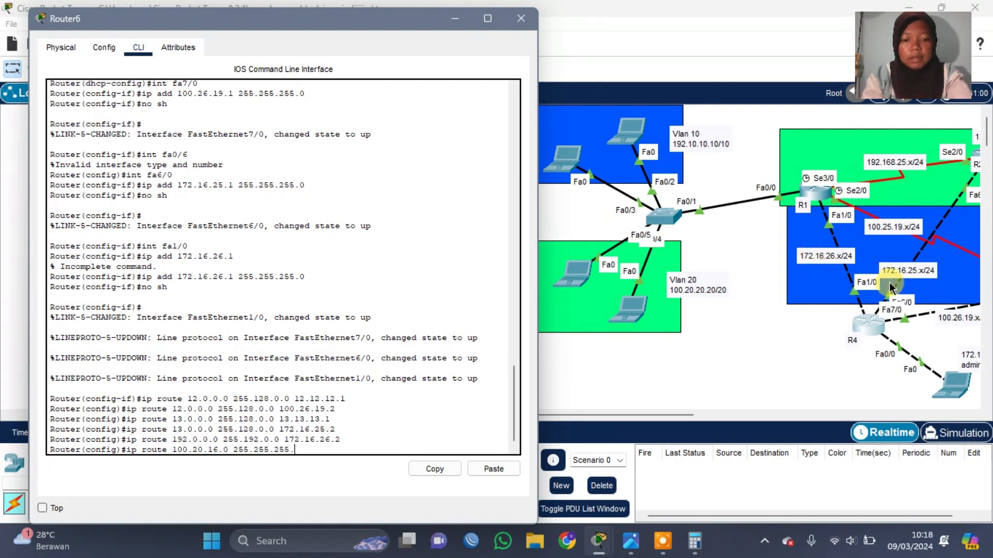
{"action": "left_click", "coordinate": [630, 541]}
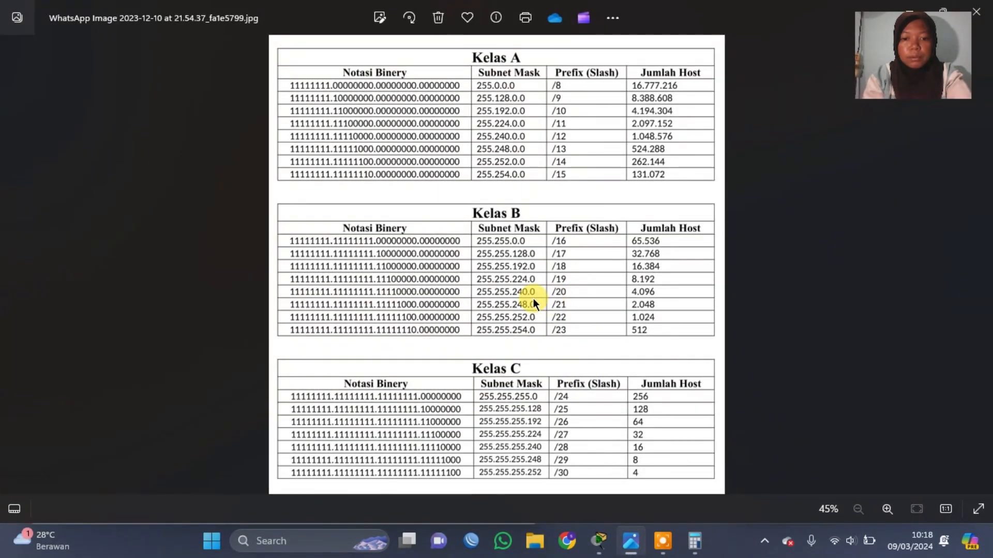
{"action": "left_click", "coordinate": [599, 541]}
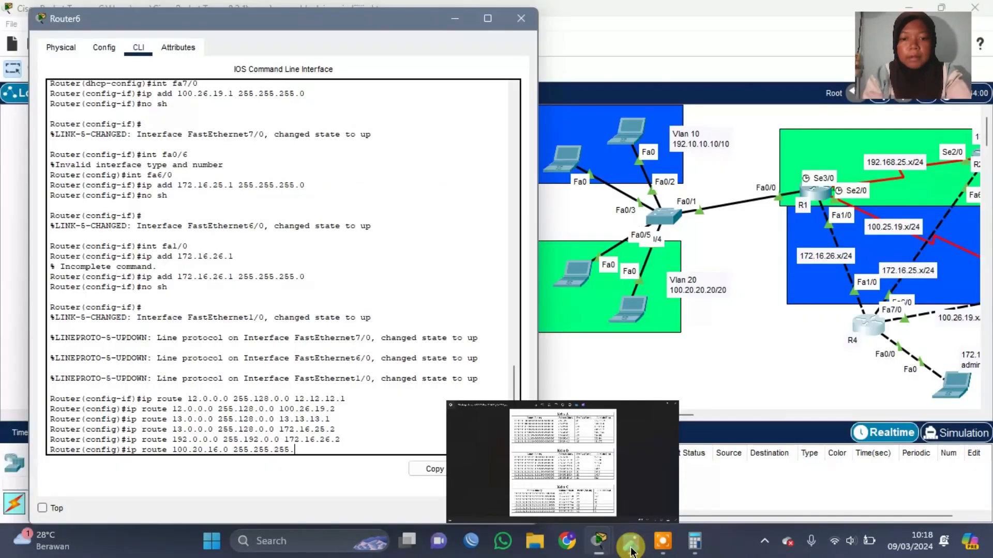
{"action": "key", "text": "BackSpace"}
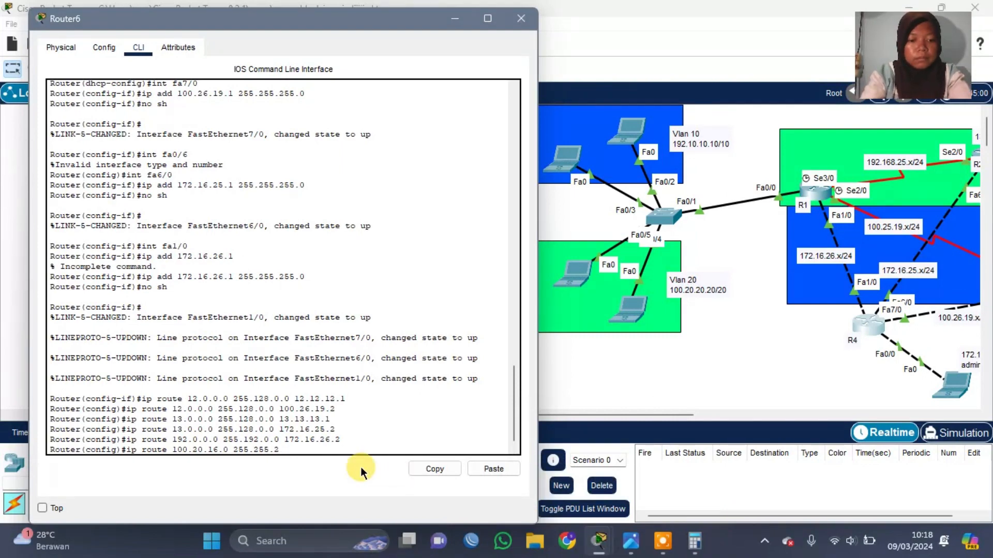
{"action": "type", "text": "0.0"}
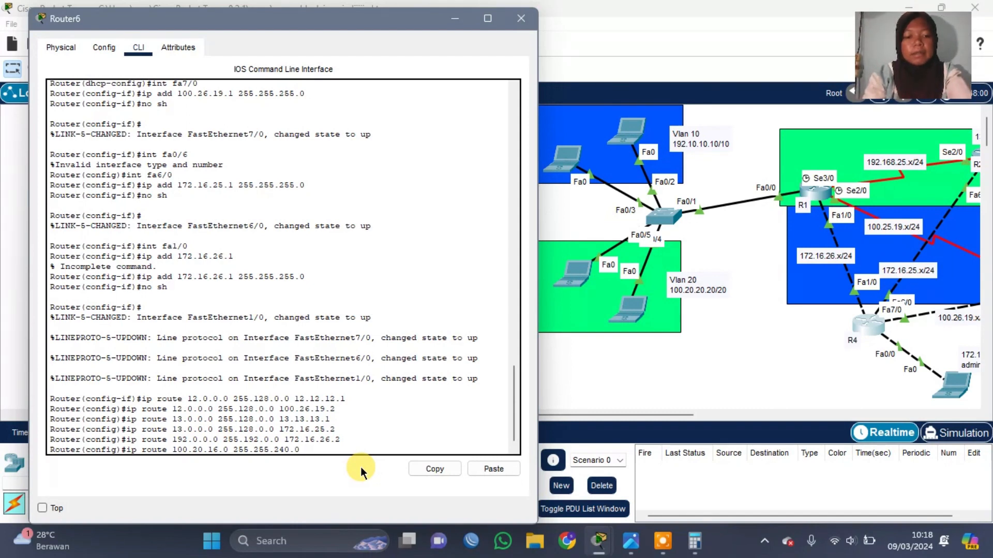
{"action": "type", "text": "1"}
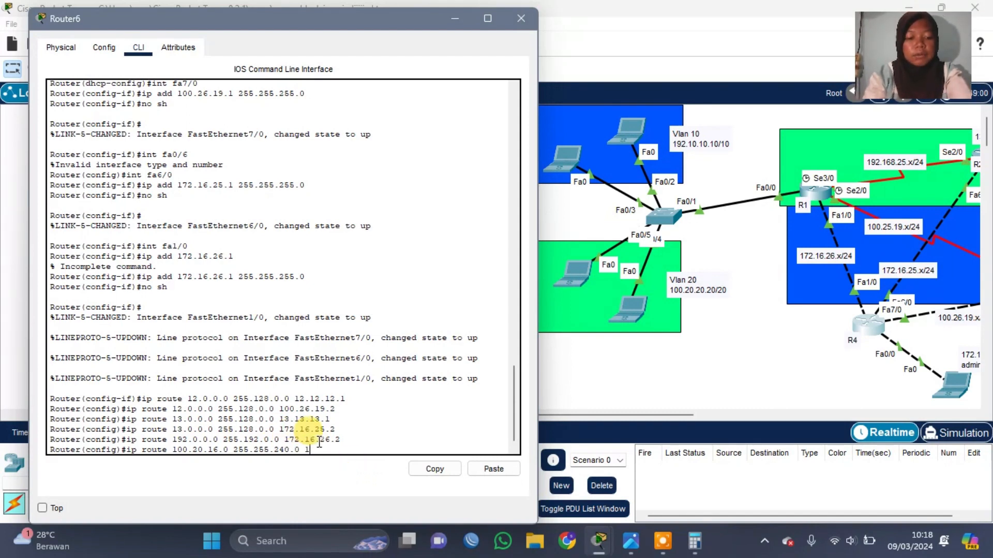
{"action": "type", "text": "72.16"}
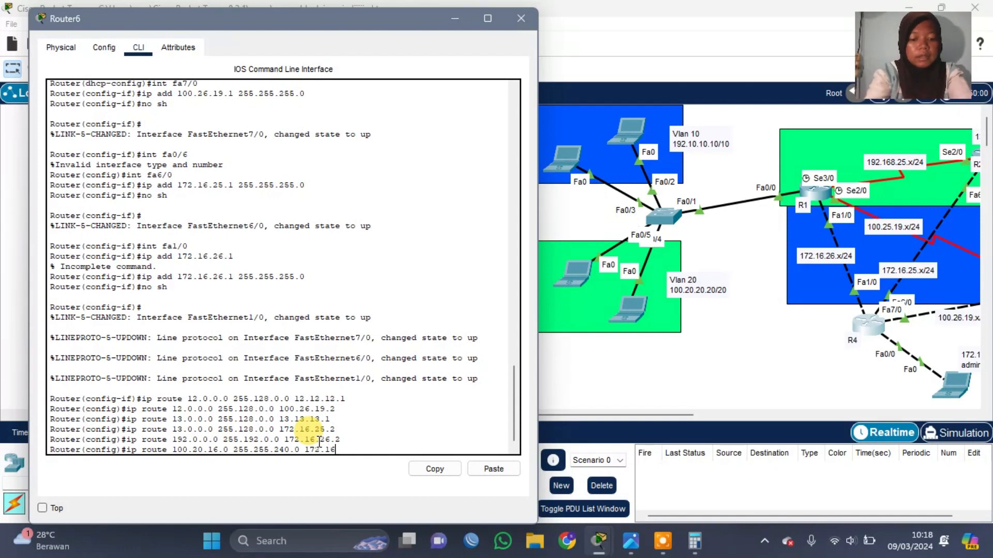
{"action": "type", "text": ".26."}
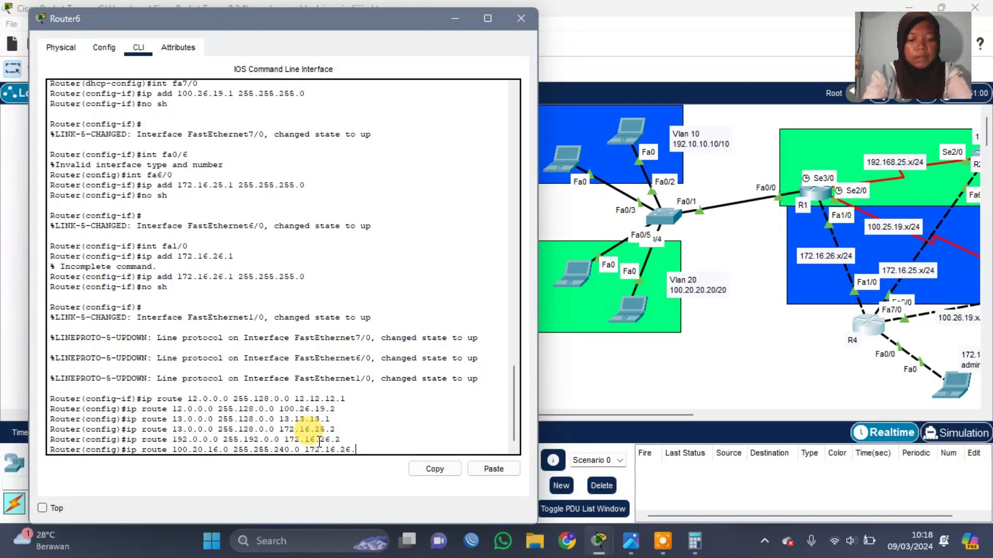
{"action": "type", "text": "2"}
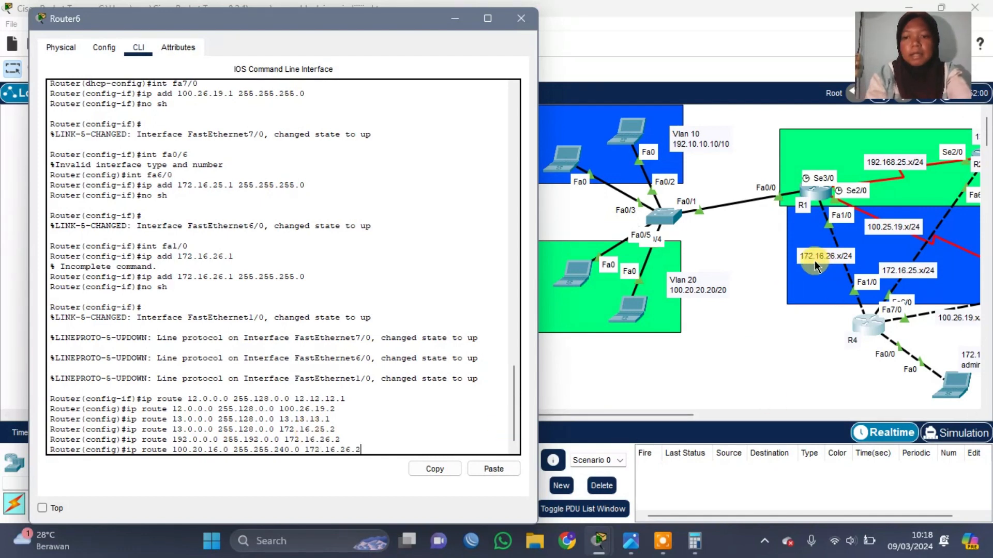
{"action": "key", "text": "Return"}
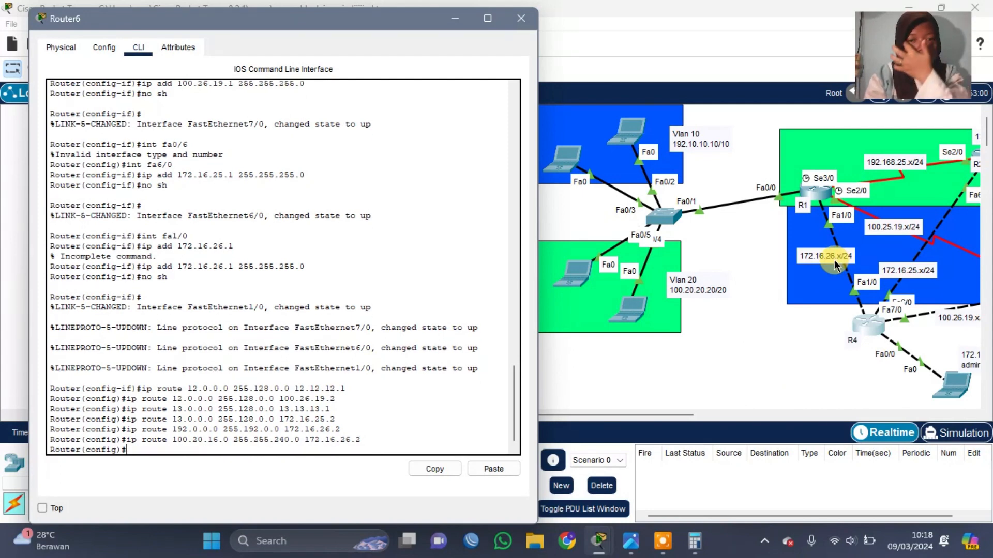
Close R4's window and test connectivity by sending simple PDUs from the admin laptop to R4 and to R3.
{"action": "left_click", "coordinate": [521, 19]}
{"action": "scroll", "coordinate": [664, 192], "scroll_direction": "right", "scroll_amount": 10}
{"action": "scroll", "coordinate": [662, 191], "scroll_direction": "left", "scroll_amount": 2}
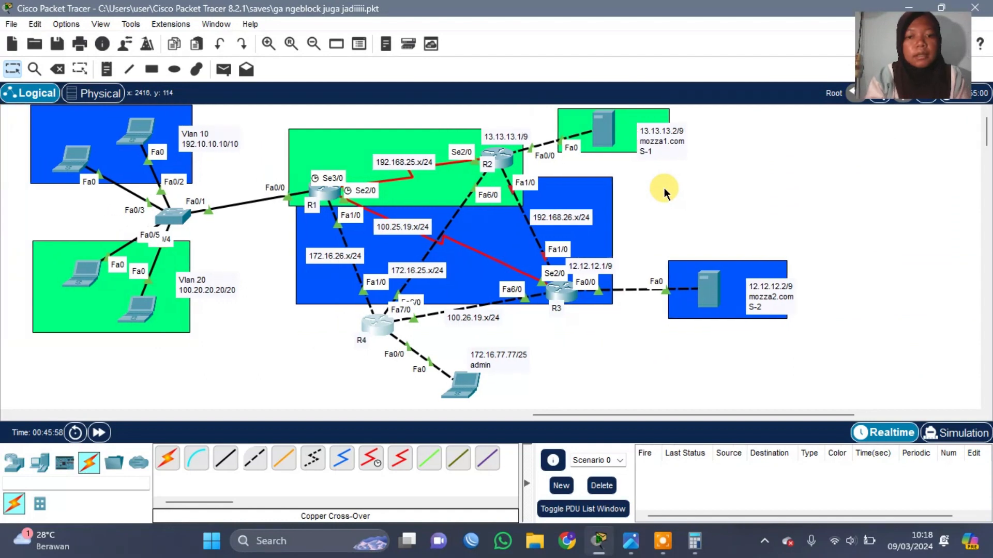
{"action": "left_click", "coordinate": [218, 72]}
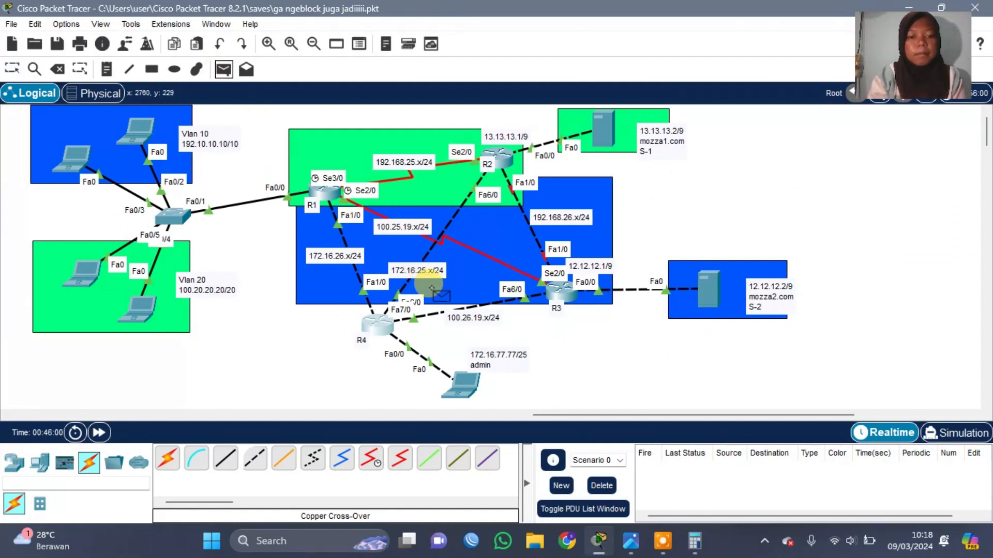
{"action": "left_click", "coordinate": [461, 383]}
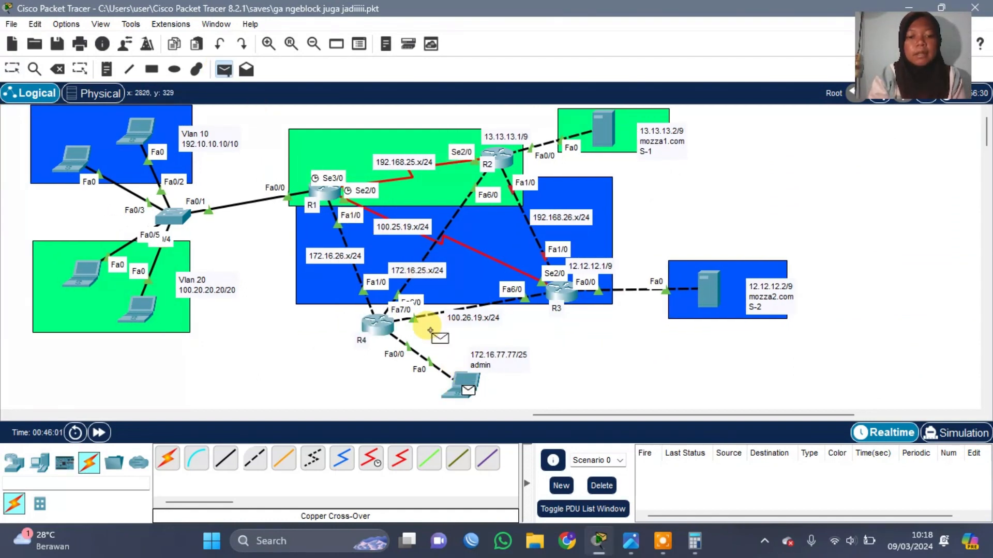
{"action": "left_click", "coordinate": [377, 324]}
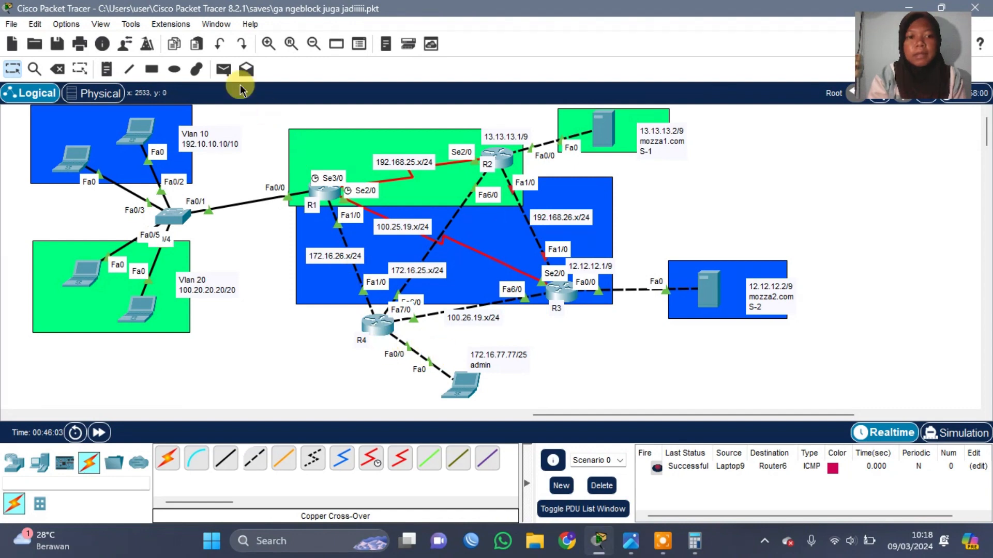
{"action": "left_click", "coordinate": [223, 69]}
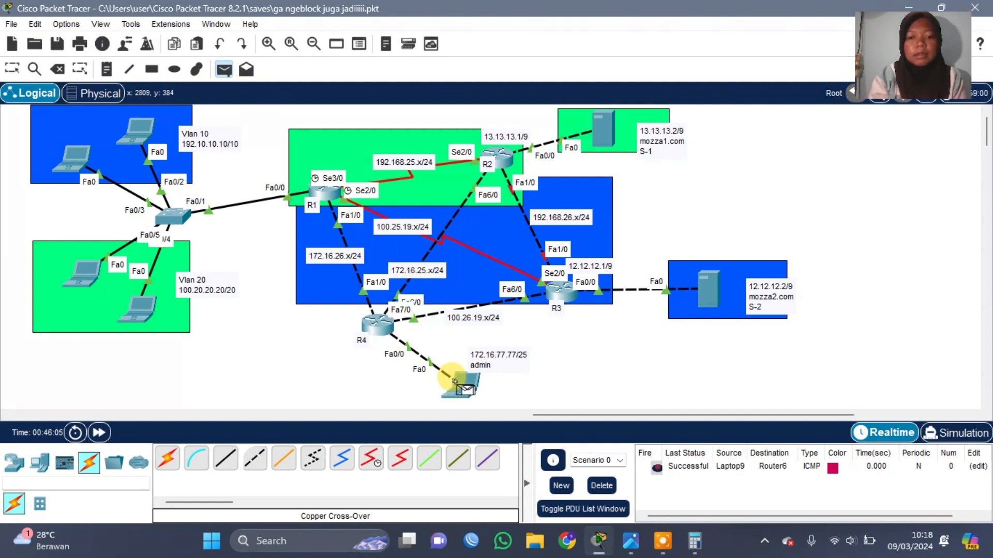
{"action": "left_click", "coordinate": [559, 289]}
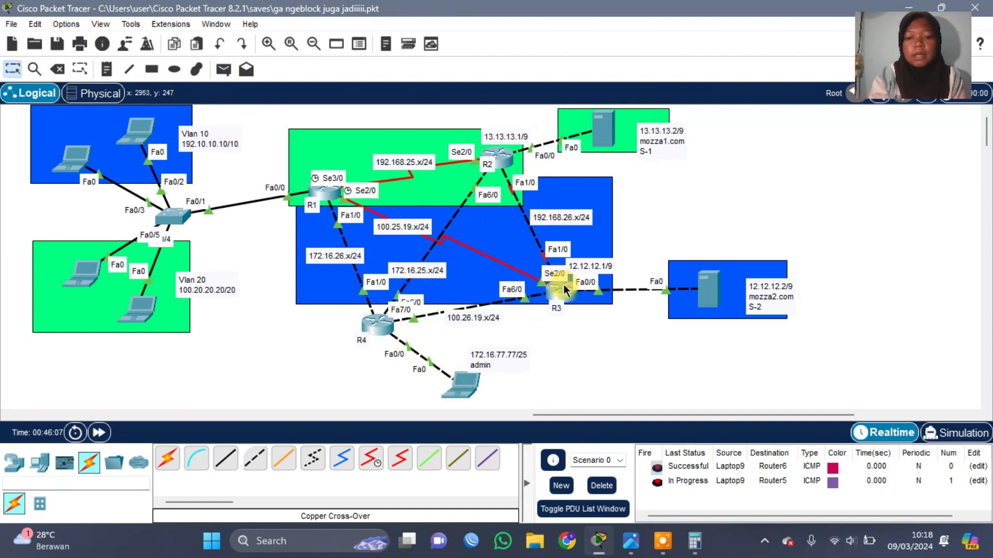
Resend a simple PDU from the admin laptop to R3 and clear the PDU test list.
{"action": "left_click", "coordinate": [224, 69]}
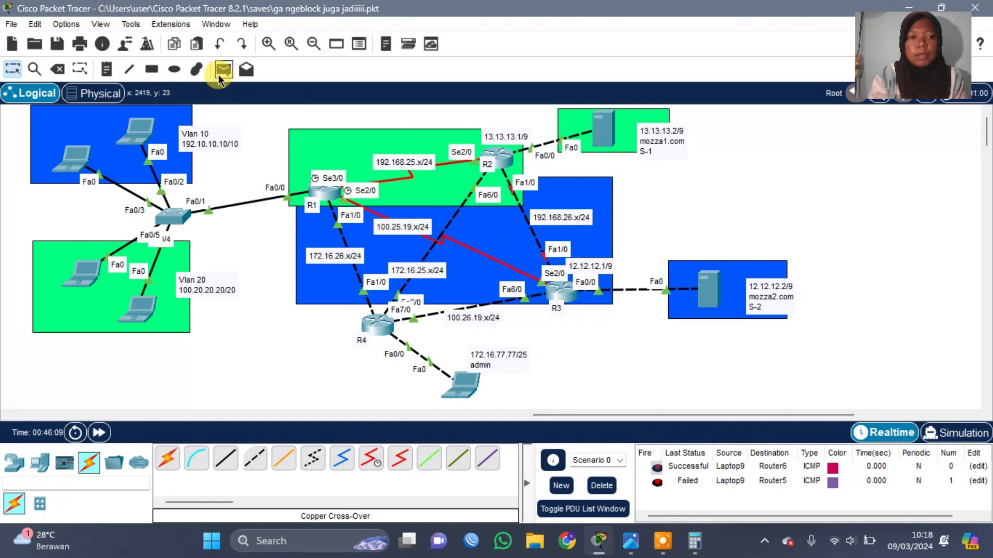
{"action": "left_click", "coordinate": [458, 376]}
{"action": "left_click", "coordinate": [560, 288]}
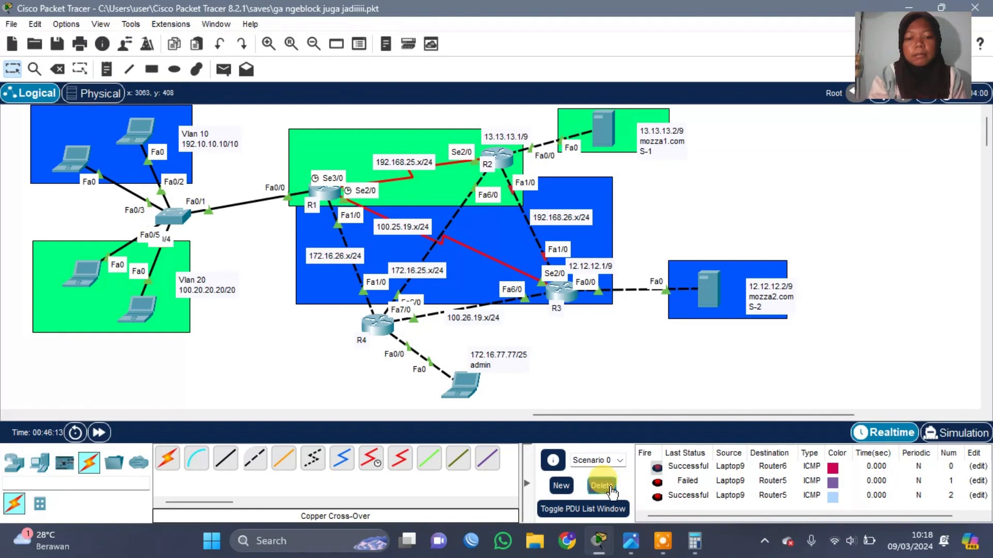
{"action": "left_click", "coordinate": [602, 485]}
Send a simple PDU from the admin laptop to server S-2 to test connectivity.
{"action": "left_click", "coordinate": [224, 70]}
{"action": "left_click", "coordinate": [458, 383]}
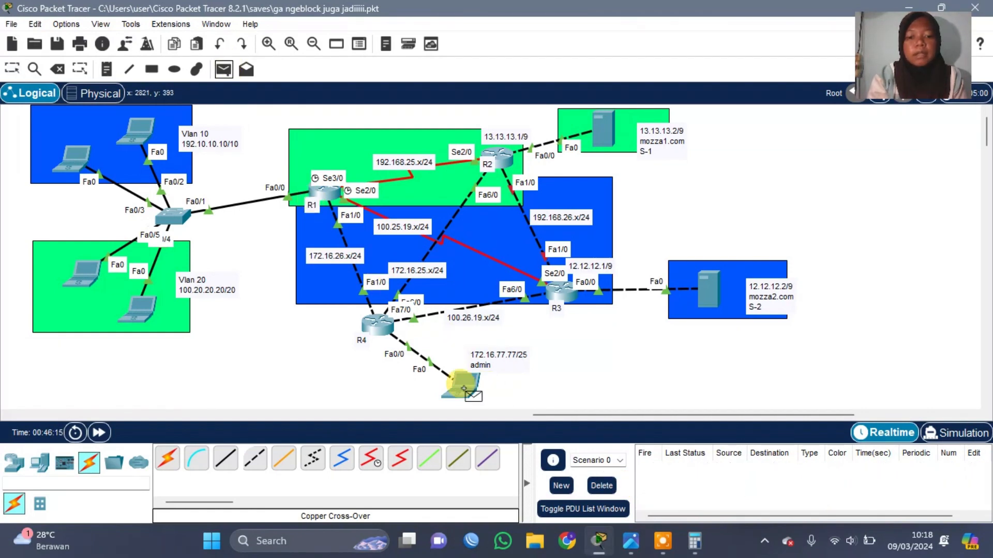
{"action": "left_click", "coordinate": [706, 297]}
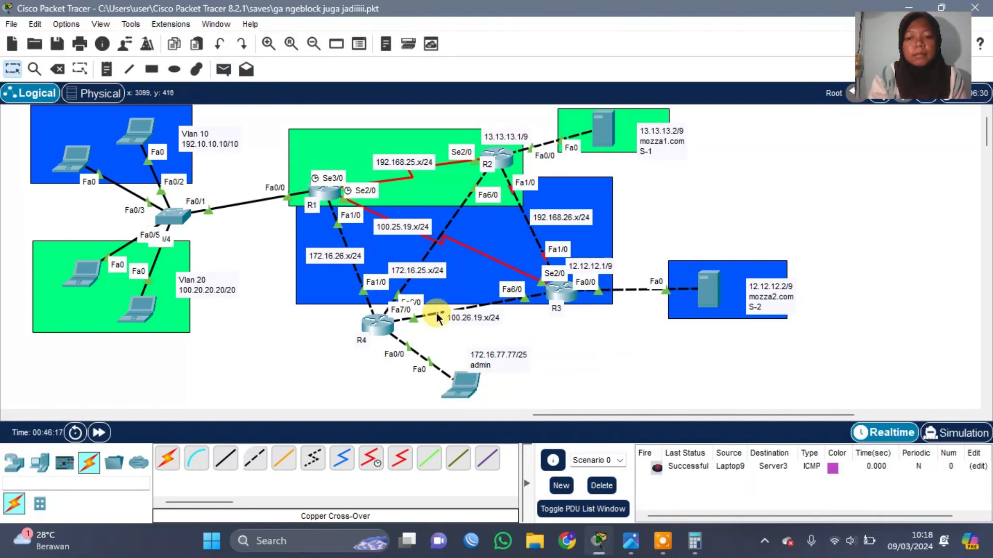
Test connectivity from the admin laptop to R2 with two simple PDUs, and clear the PDU test list.
{"action": "left_click", "coordinate": [224, 69]}
{"action": "left_click", "coordinate": [459, 367]}
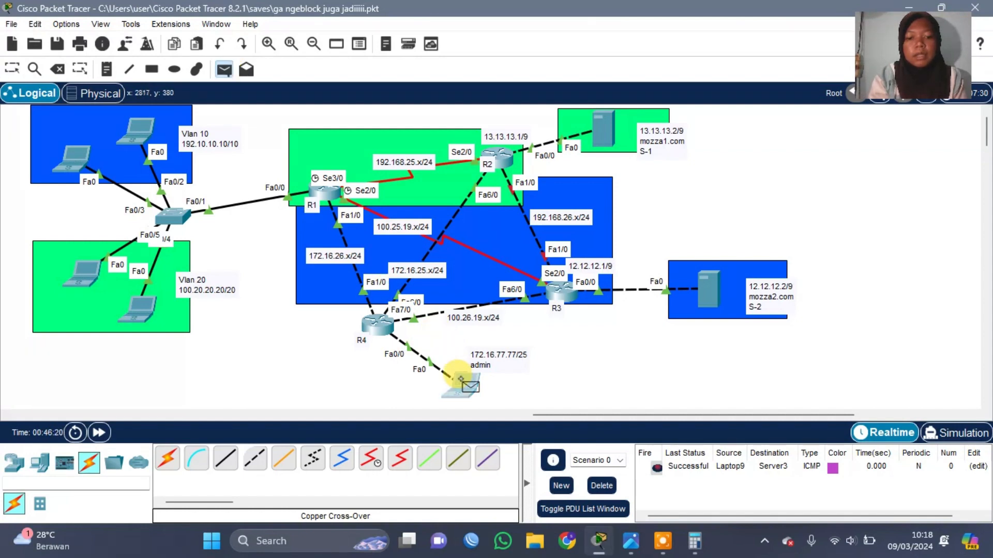
{"action": "left_click", "coordinate": [500, 163]}
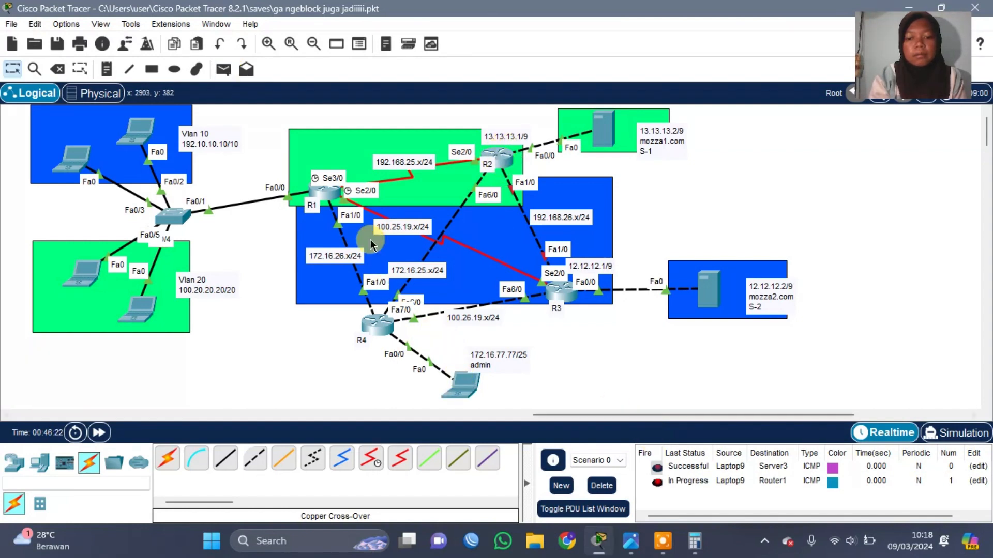
{"action": "left_click", "coordinate": [224, 69]}
{"action": "left_click", "coordinate": [463, 387]}
{"action": "left_click", "coordinate": [499, 155]}
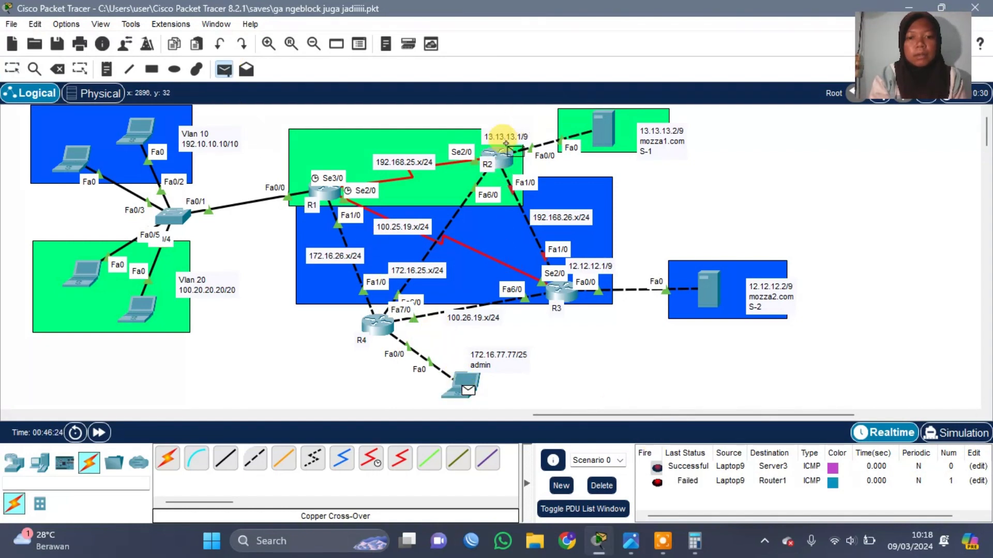
{"action": "left_click", "coordinate": [612, 433]}
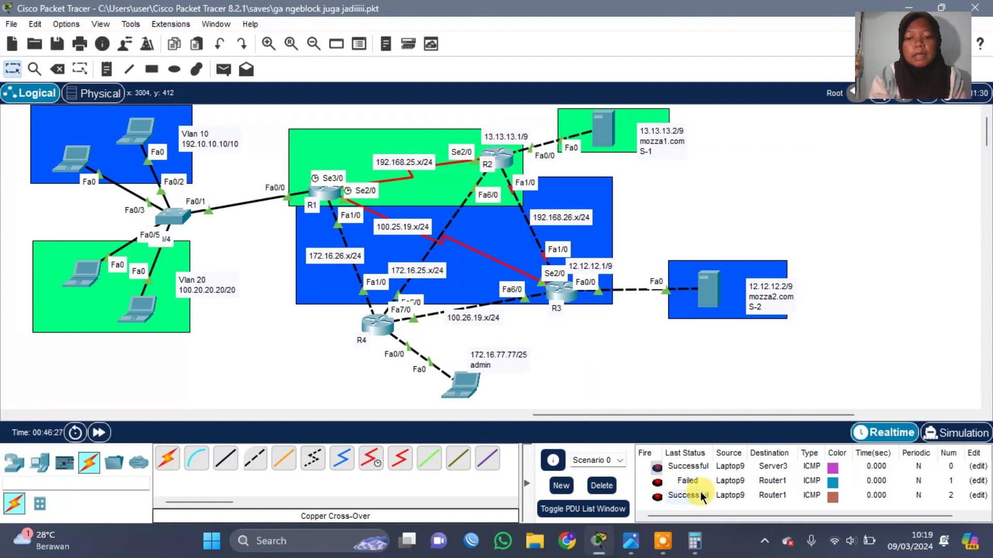
{"action": "left_click", "coordinate": [601, 486]}
Test connectivity from the admin laptop to R1 with two simple PDUs, and clear the PDU test list.
{"action": "left_click", "coordinate": [224, 69]}
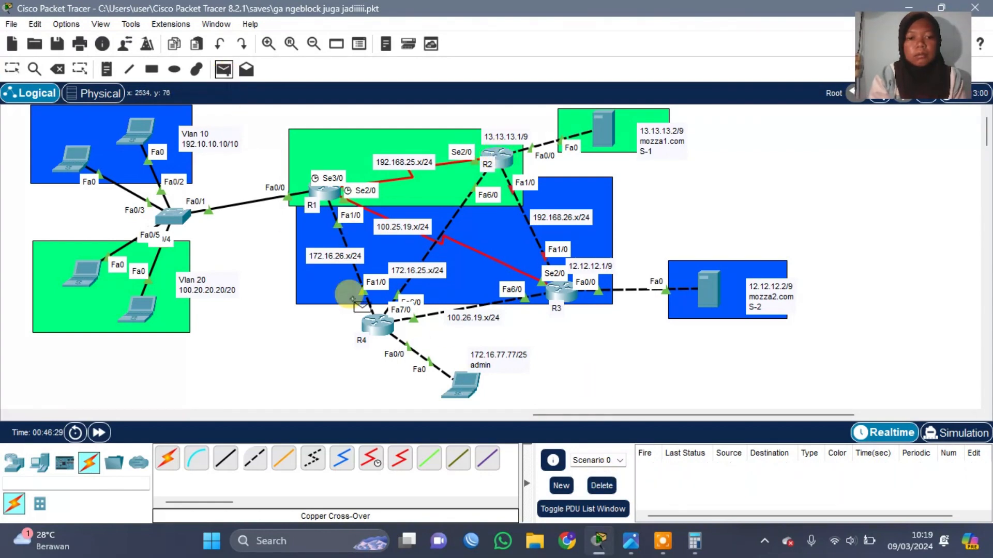
{"action": "left_click", "coordinate": [462, 386]}
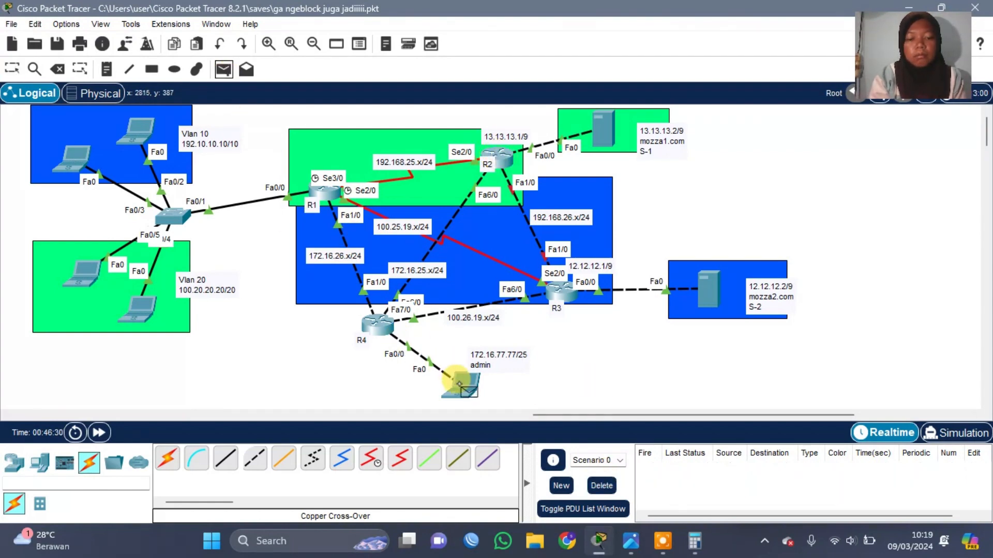
{"action": "left_click", "coordinate": [319, 192]}
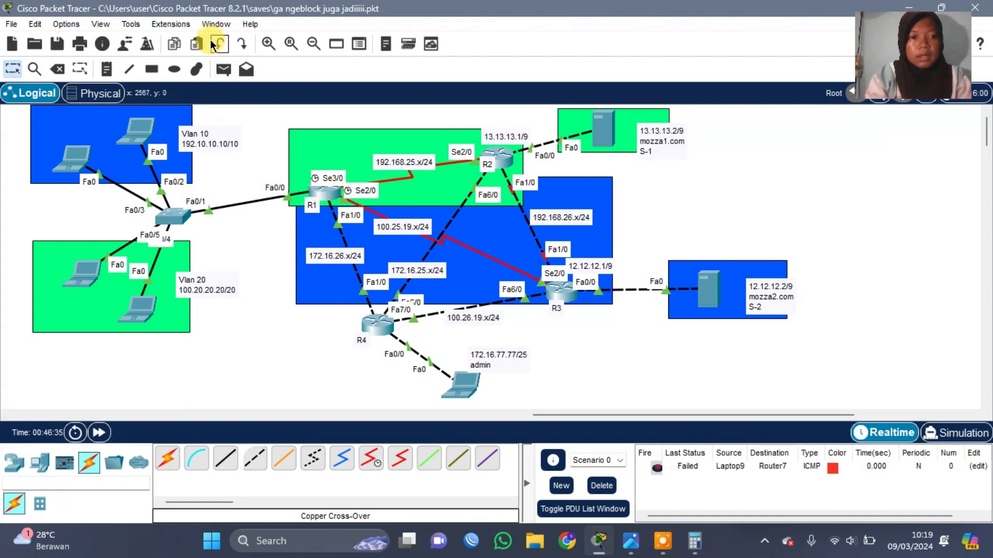
{"action": "left_click", "coordinate": [223, 70]}
{"action": "left_click", "coordinate": [468, 389]}
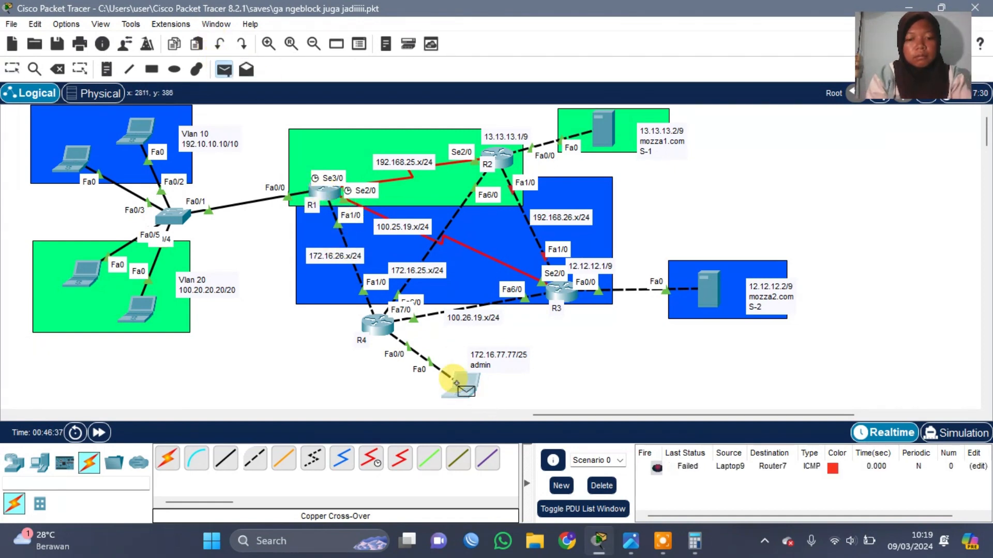
{"action": "left_click", "coordinate": [319, 193]}
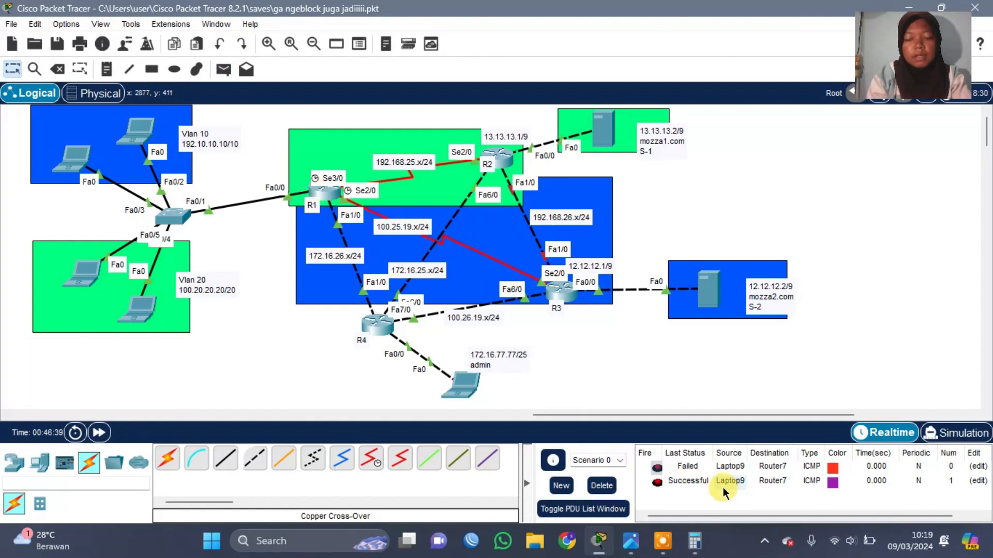
{"action": "left_click", "coordinate": [601, 486]}
Send simple PDUs to the admin laptop from a VLAN 10 laptop and a VLAN 20 laptop, and clear the test list.
{"action": "left_click", "coordinate": [224, 70]}
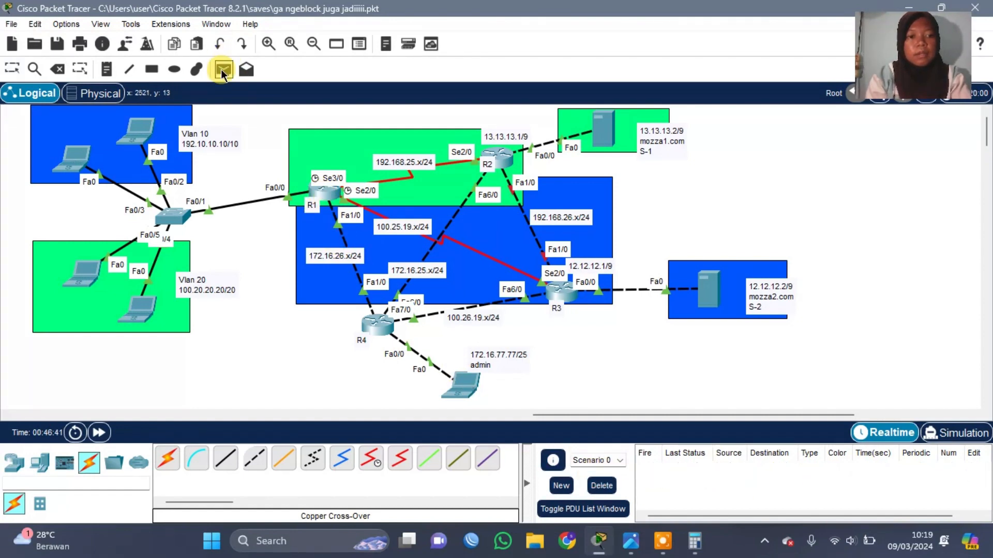
{"action": "left_click", "coordinate": [137, 129]}
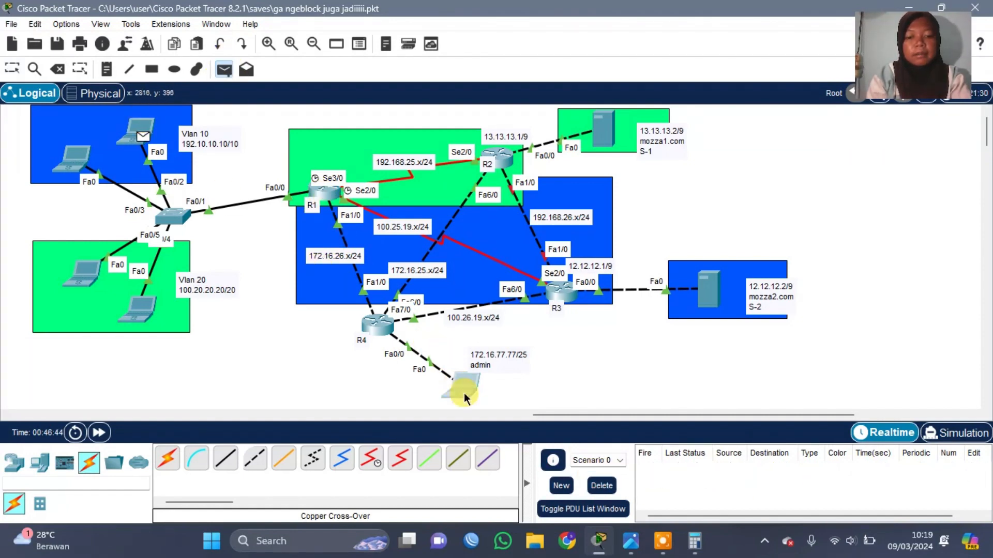
{"action": "left_click", "coordinate": [464, 393]}
{"action": "left_click", "coordinate": [224, 69]}
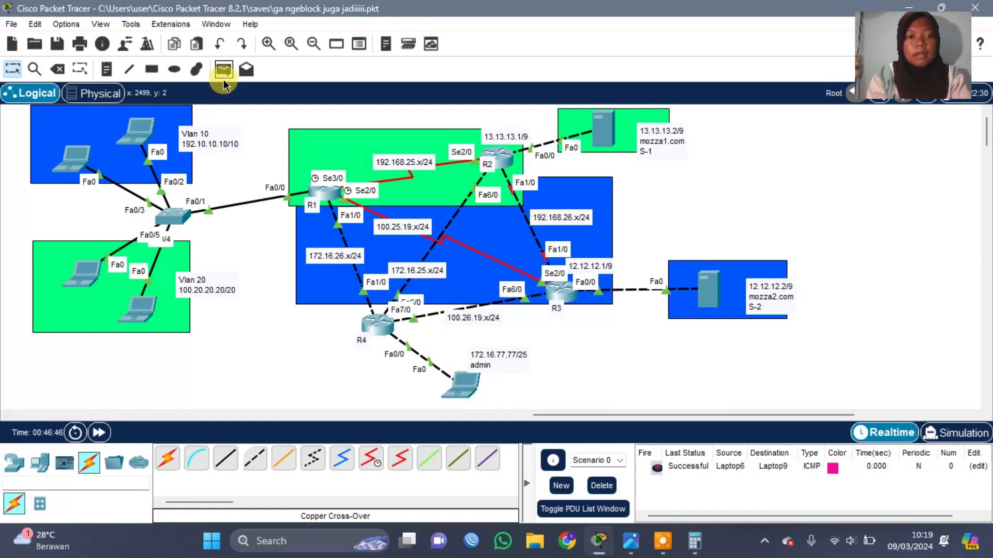
{"action": "left_click", "coordinate": [137, 309]}
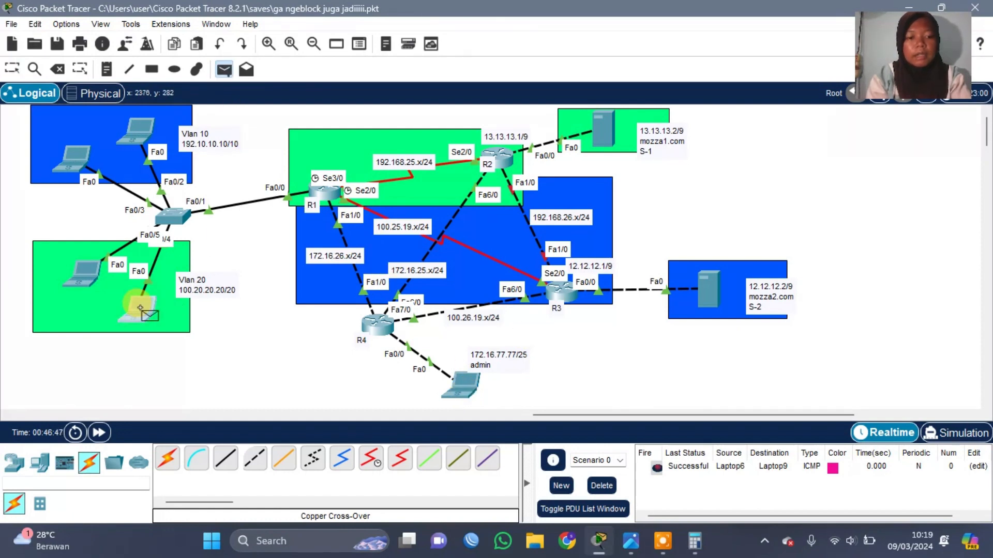
{"action": "left_click", "coordinate": [461, 398]}
{"action": "left_click", "coordinate": [596, 486]}
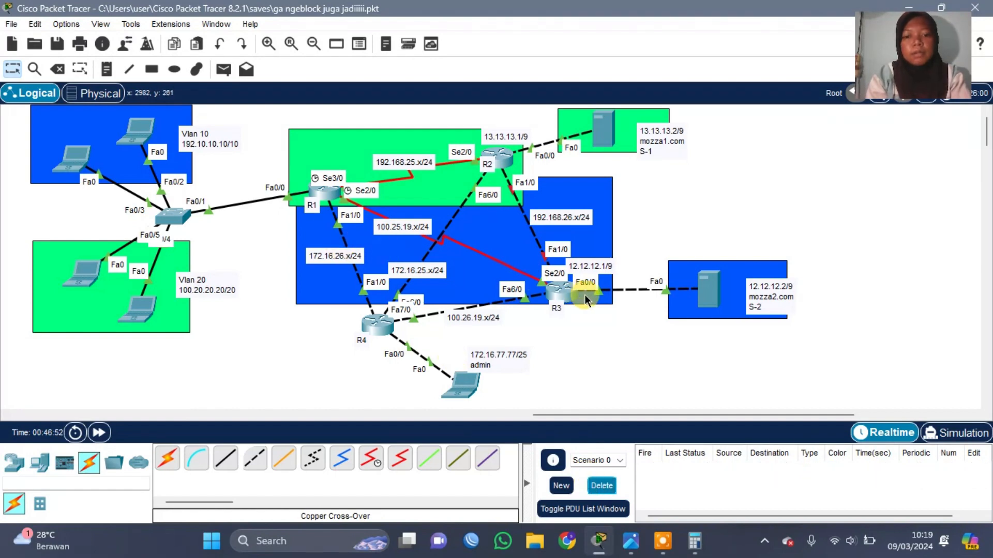
Open R3's command line and enter configuration mode for interface fa1/0.
{"action": "scroll", "coordinate": [557, 289], "scroll_direction": "right", "scroll_amount": 3}
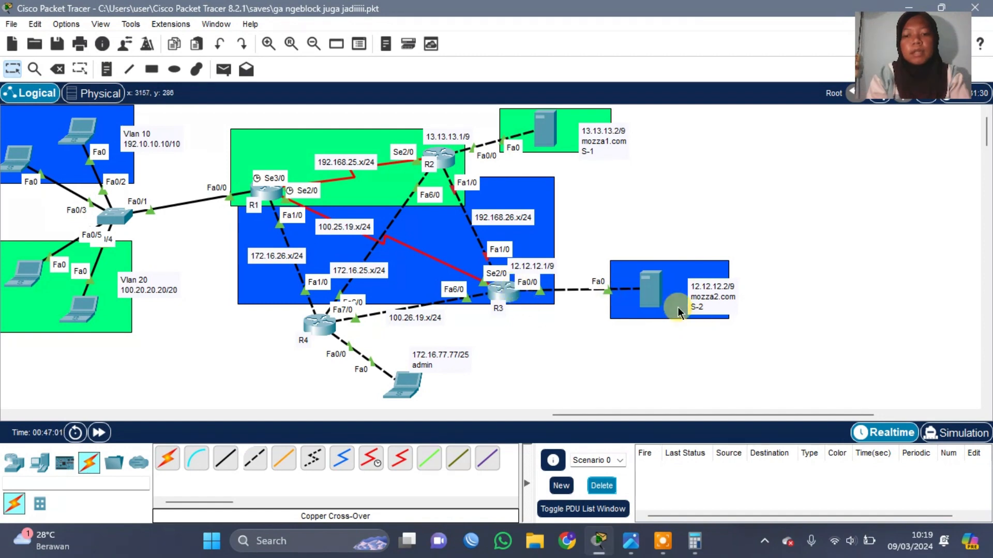
{"action": "left_click", "coordinate": [500, 299]}
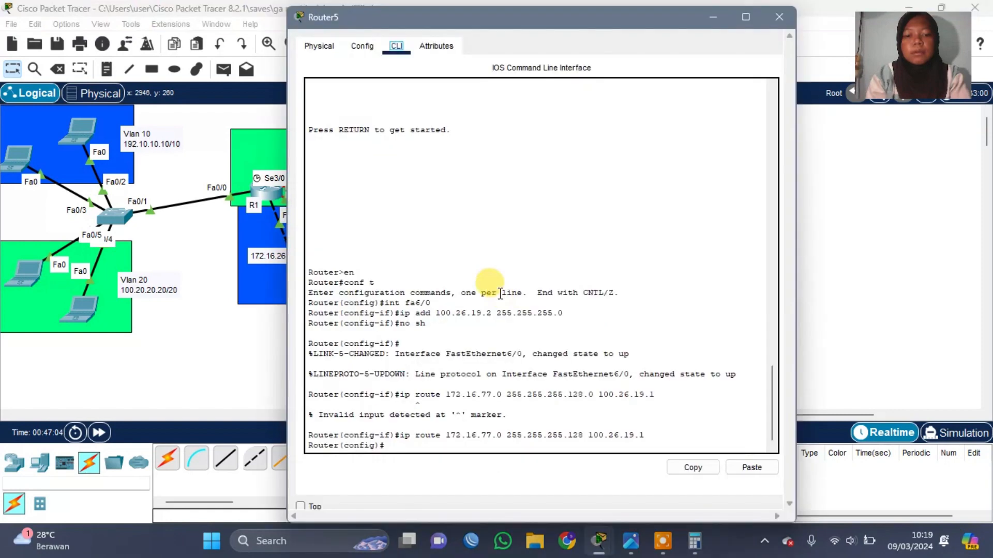
{"action": "scroll", "coordinate": [201, 264], "scroll_direction": "left", "scroll_amount": 10}
{"action": "scroll", "coordinate": [216, 321], "scroll_direction": "right", "scroll_amount": 3}
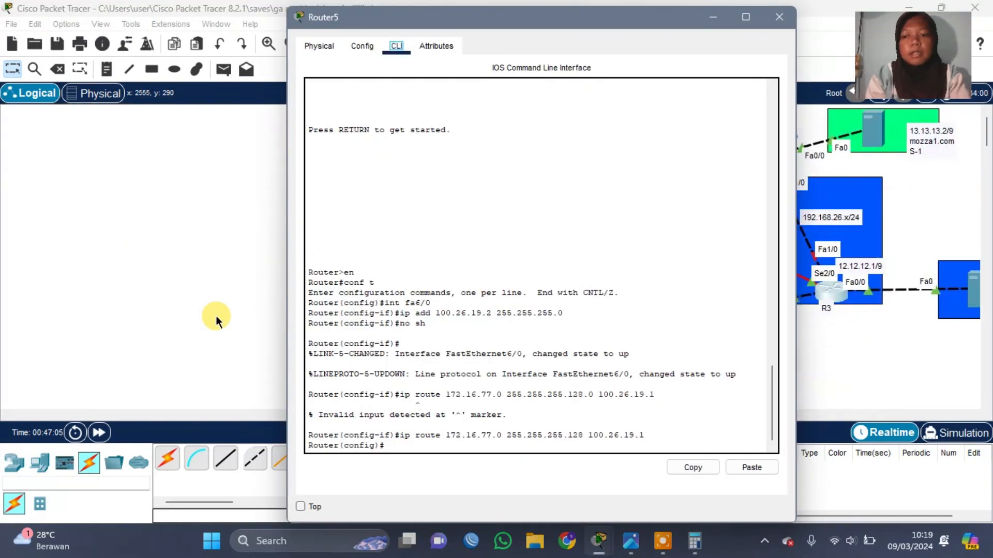
{"action": "left_click", "coordinate": [411, 448]}
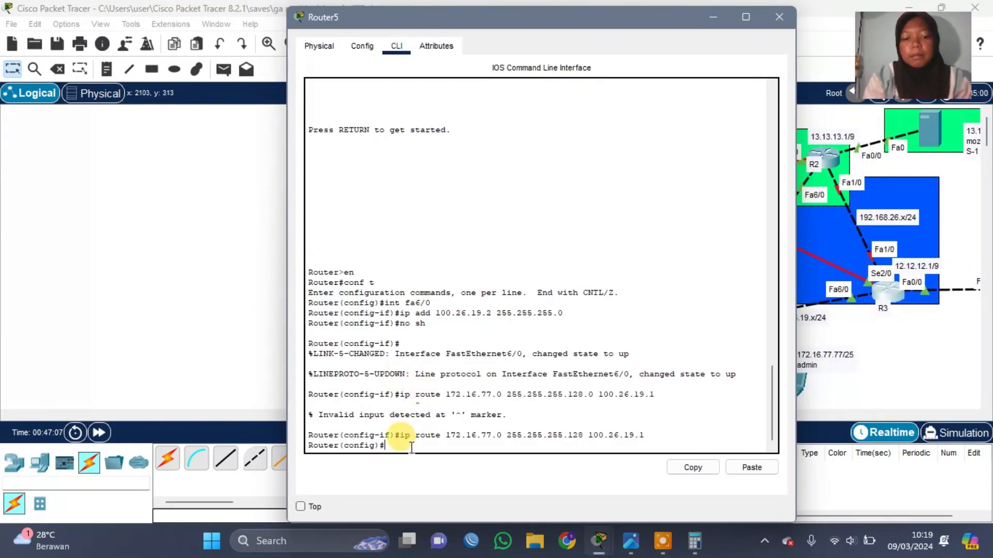
{"action": "type", "text": "int fa"}
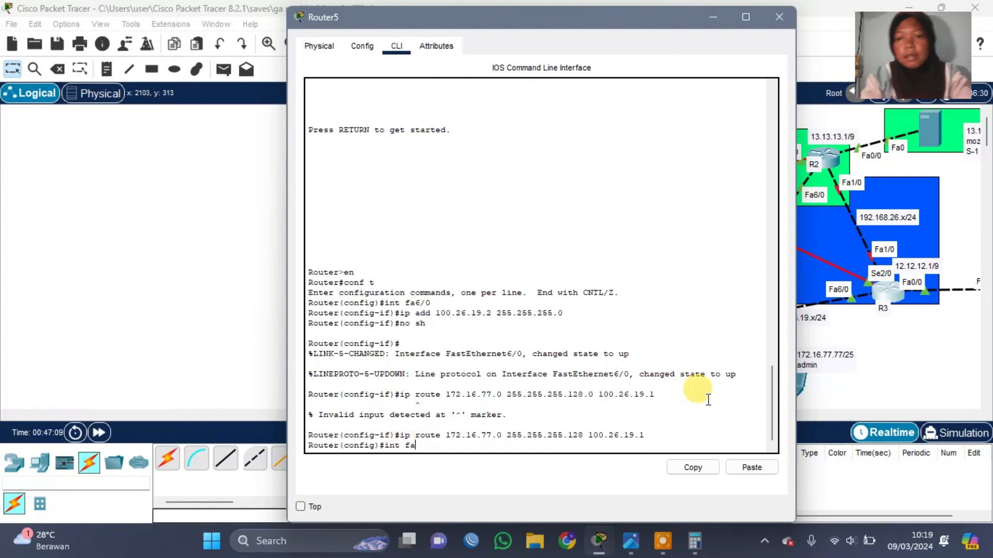
{"action": "scroll", "coordinate": [898, 287], "scroll_direction": "left", "scroll_amount": 10}
{"action": "scroll", "coordinate": [899, 286], "scroll_direction": "right", "scroll_amount": 10}
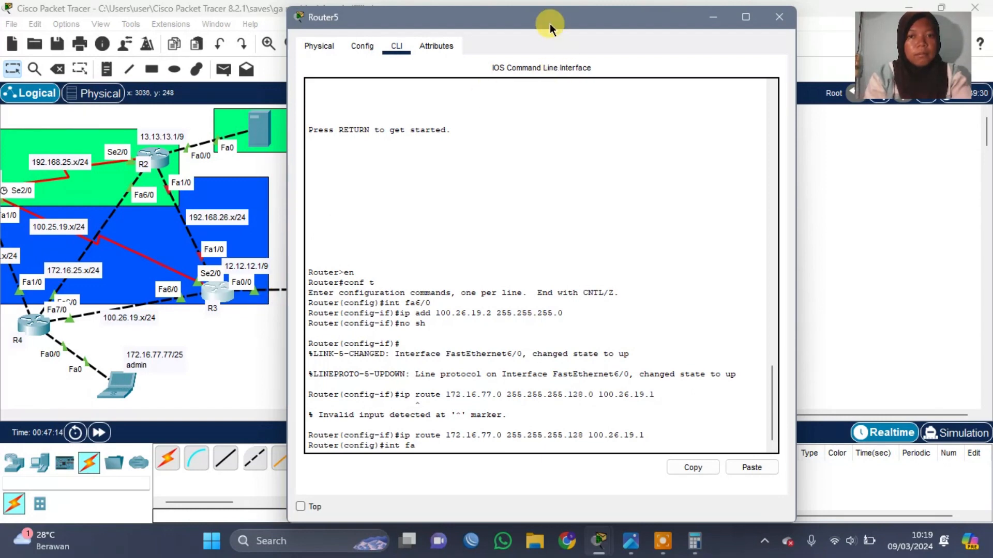
{"action": "left_click_drag", "start_coordinate": [550, 24], "coordinate": [606, 20]}
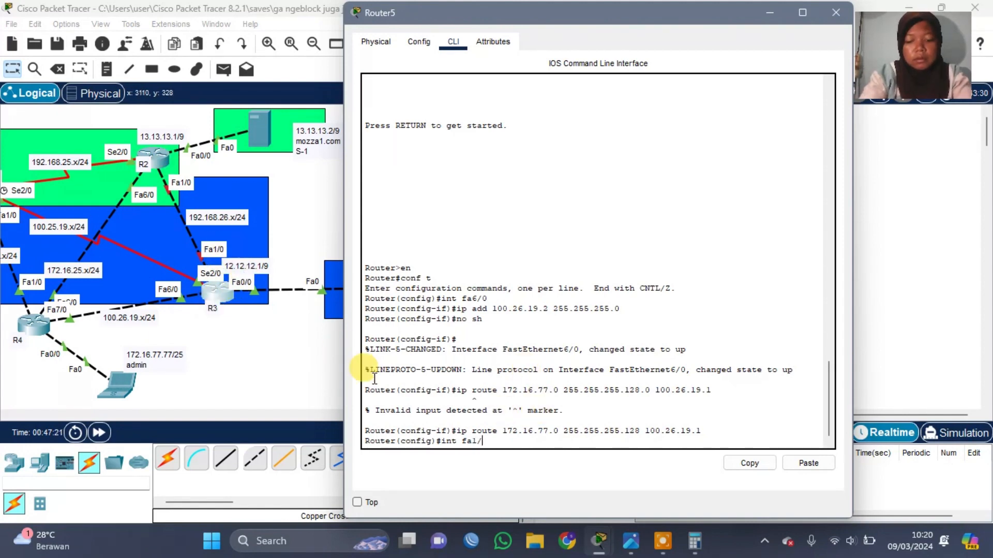
{"action": "key", "text": "Return"}
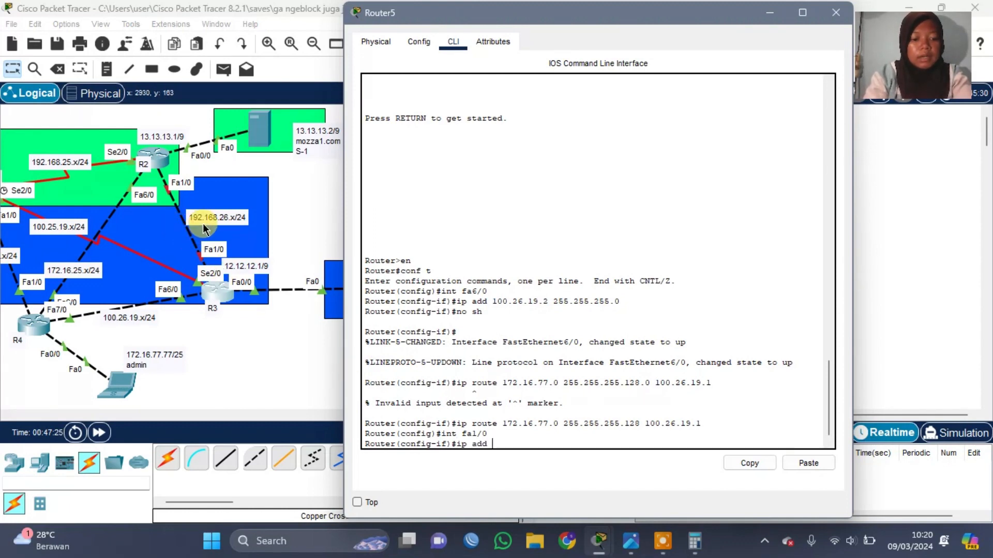
Assign 192.168.26.1 with mask 255.255.255.0 to R3's fa1/0 interface and enable the interface.
{"action": "type", "text": "ip add 192.168.26.1"}
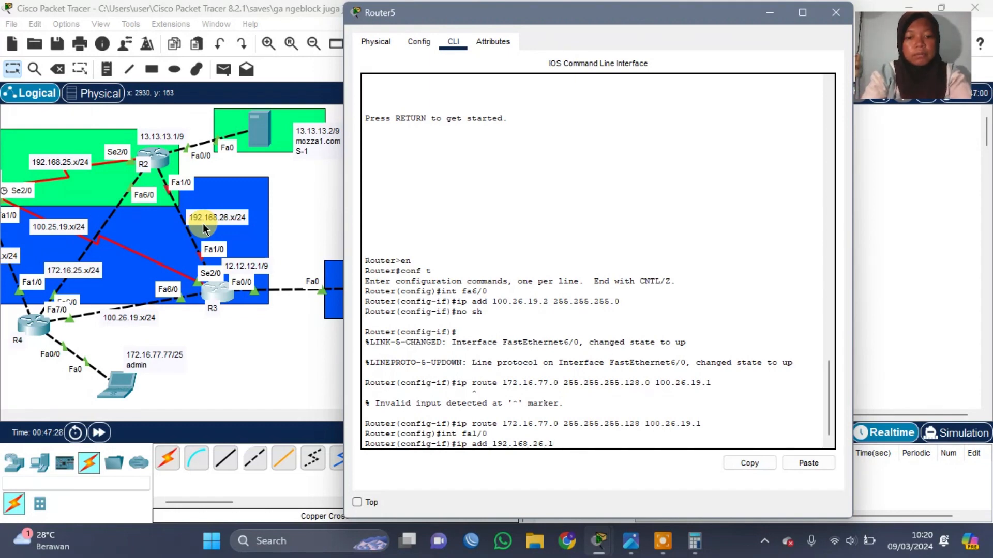
{"action": "type", "text": " 255.255.25"}
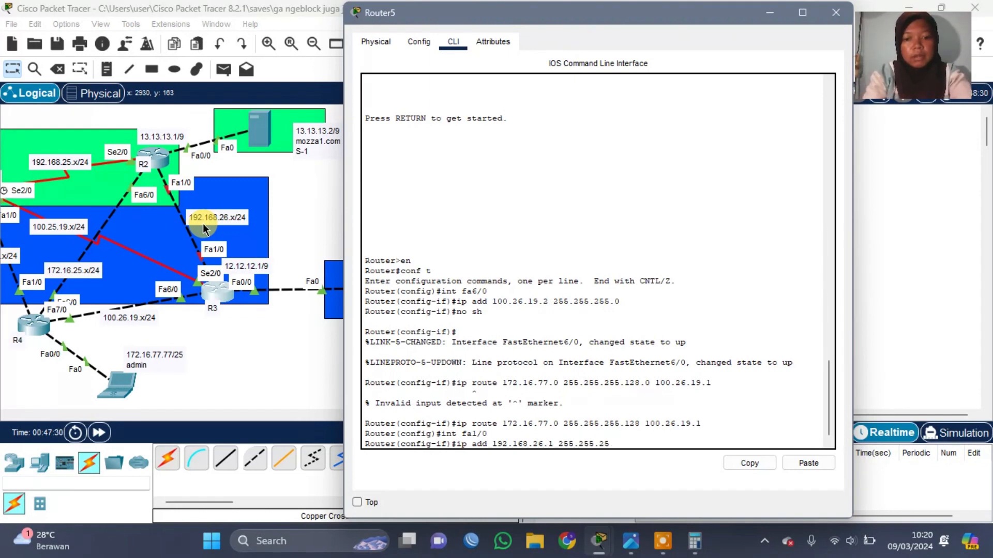
{"action": "type", "text": "5.0"}
{"action": "key", "text": "Return"}
{"action": "type", "text": "nfig-if)#no"}
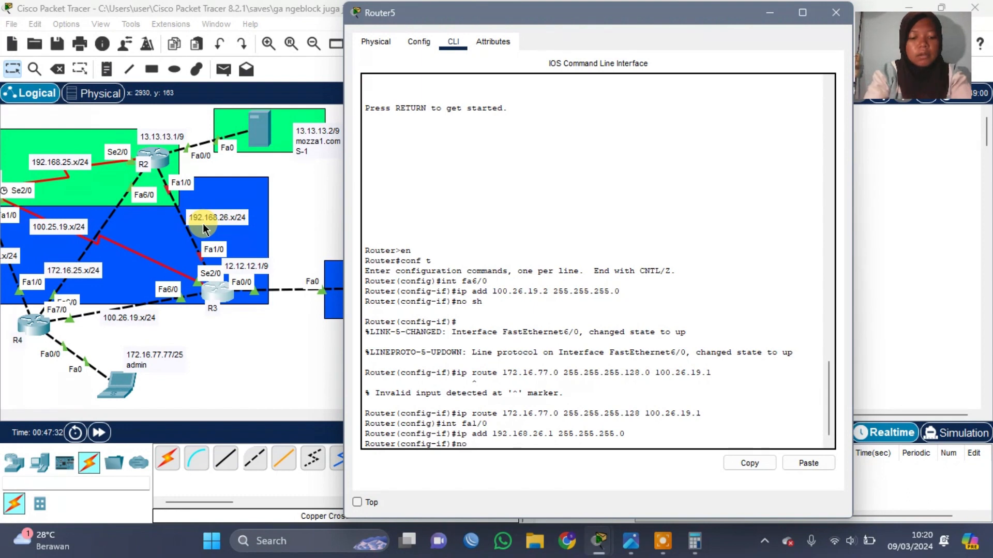
{"action": "type", "text": " sh"}
{"action": "key", "text": "Return"}
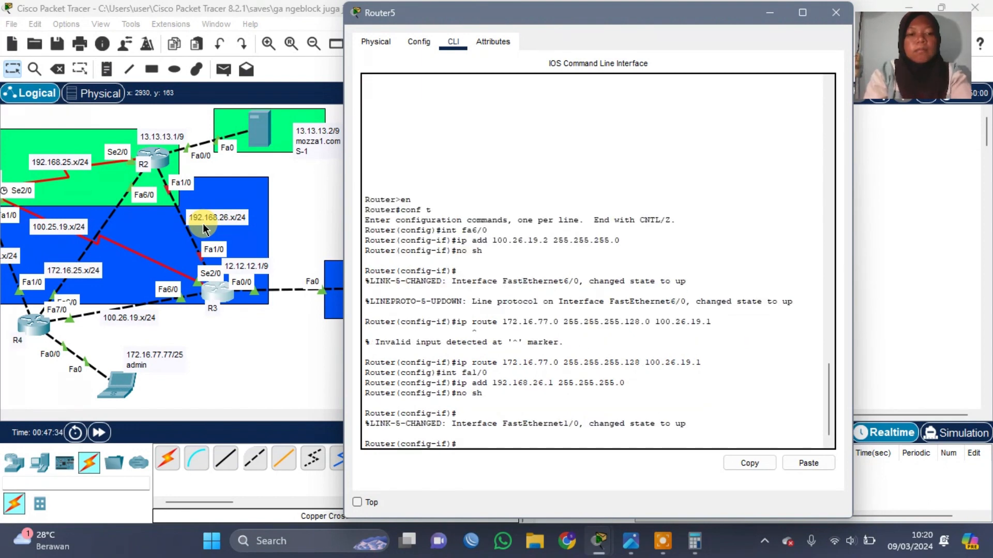
Add a static route on R3 to 13.0.0.0 with mask 255.128.0.0 via 13.13.13.1.
{"action": "type", "text": "ip"}
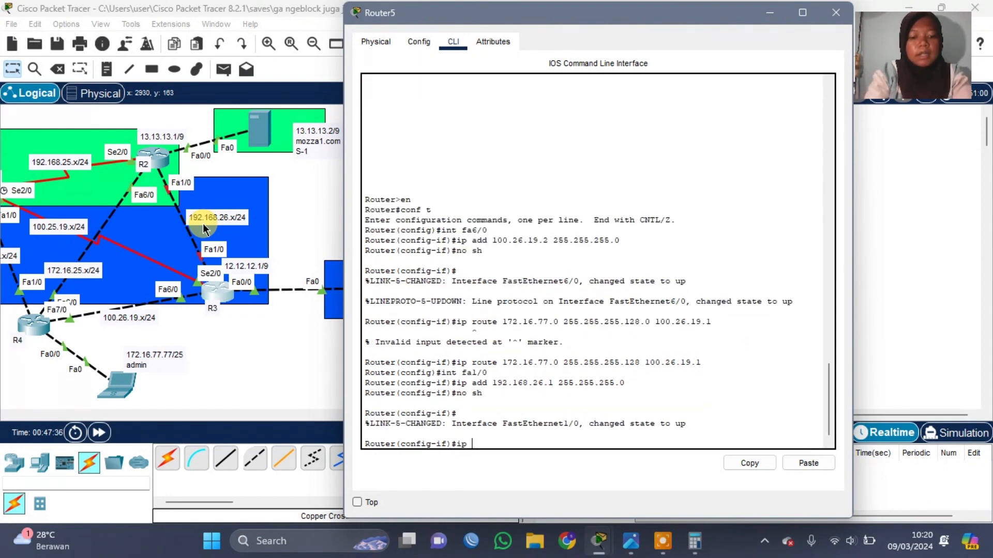
{"action": "type", "text": " route "}
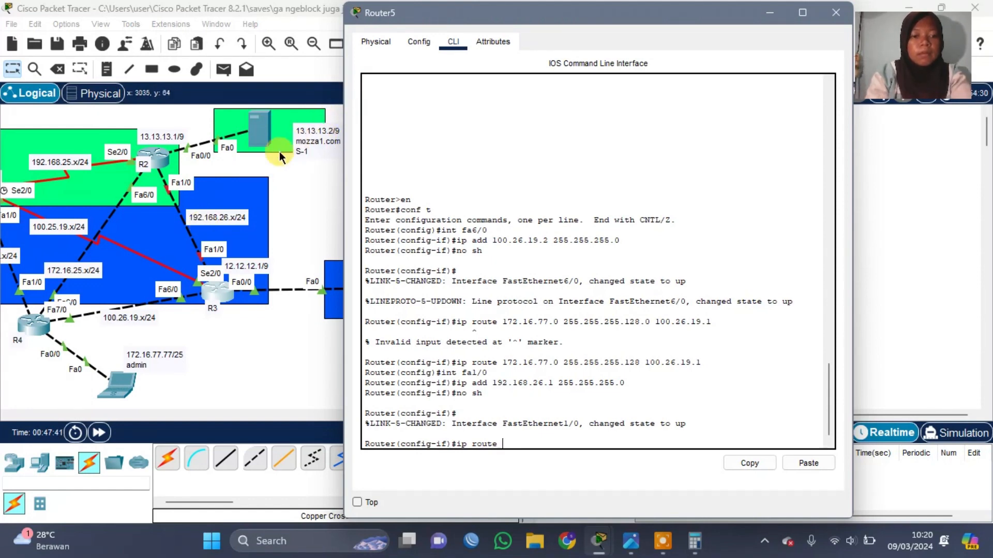
{"action": "type", "text": "13.0.0"}
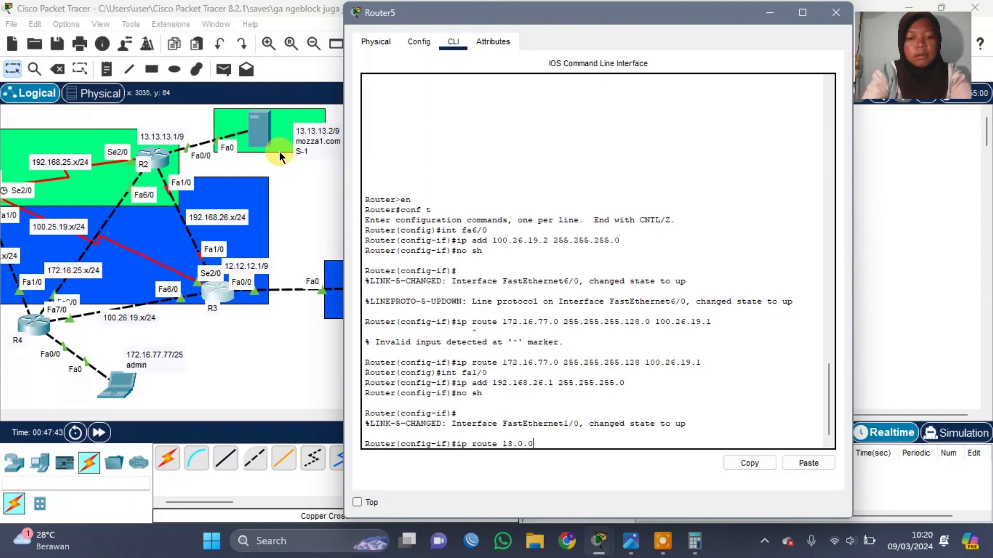
{"action": "type", "text": ".0 255.128.0.0 13.13.13.1"}
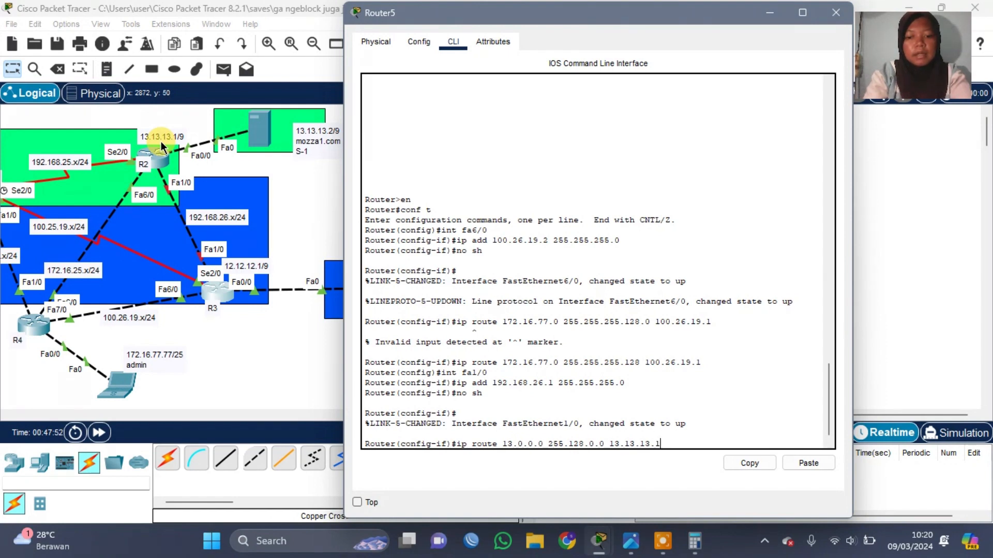
{"action": "key", "text": "Return"}
Add a static route on R3 to 13.0.0.0 with mask 255.128.0.0 via 192.168.26.2, and close R3's window.
{"action": "type", "text": "ip"}
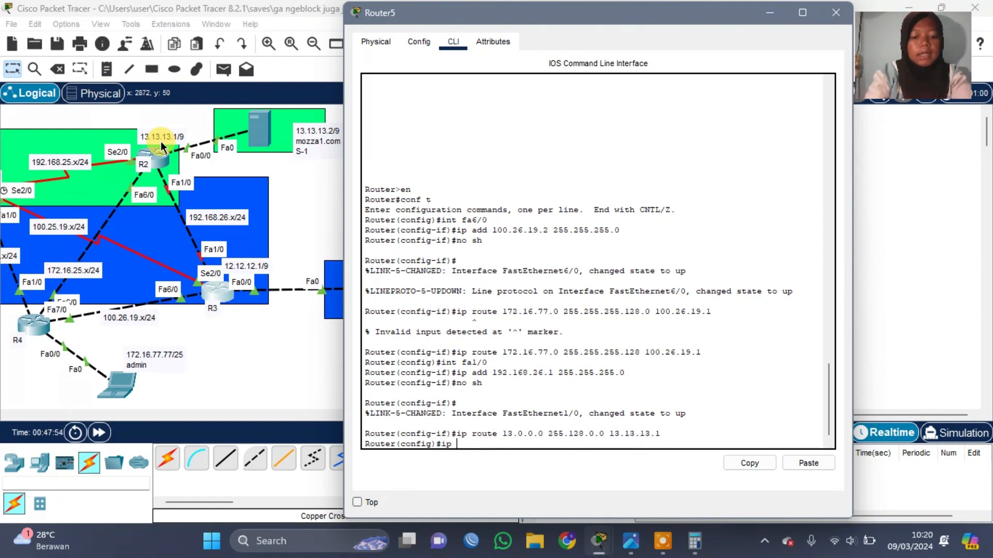
{"action": "type", "text": " route "}
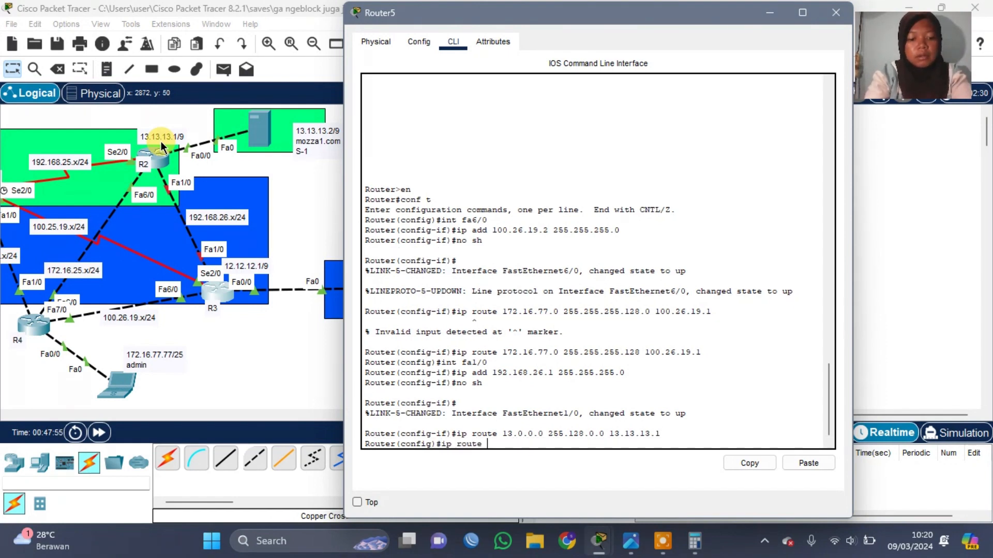
{"action": "type", "text": "13.0.0.0"}
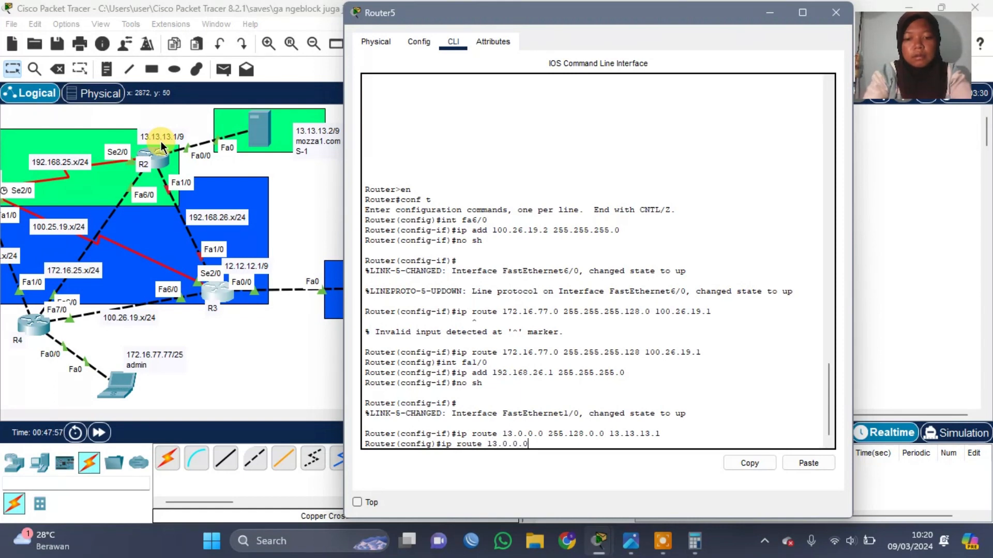
{"action": "type", "text": " 255.1"}
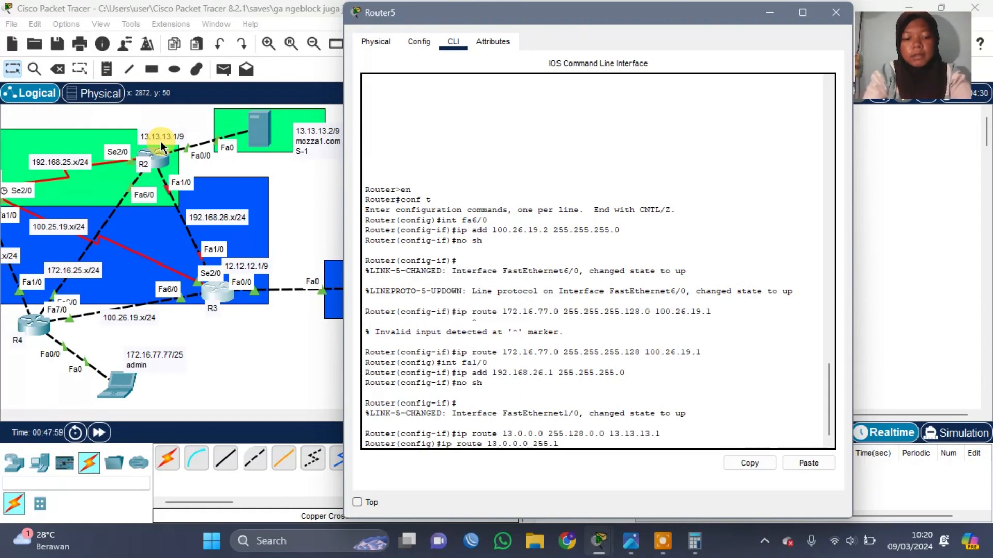
{"action": "type", "text": "28"}
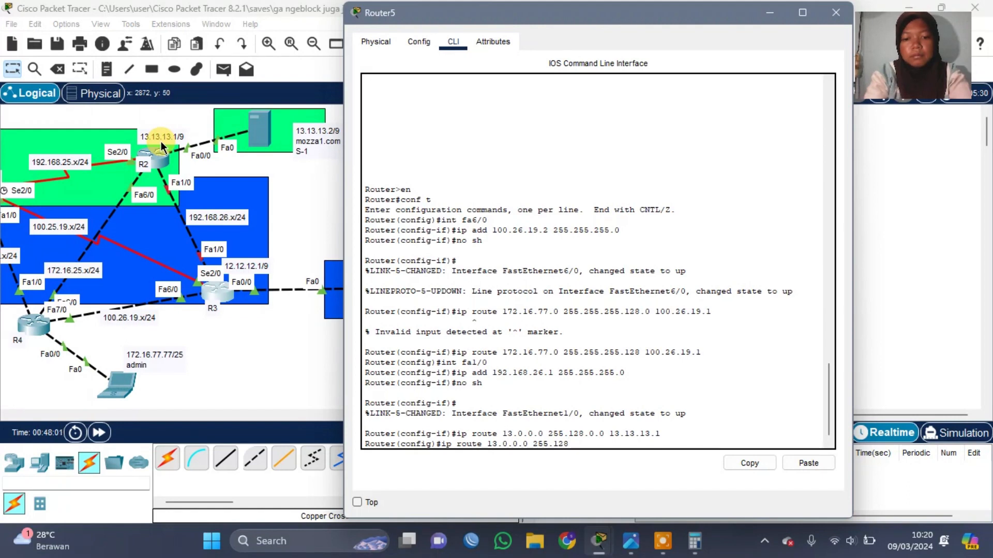
{"action": "type", "text": ".0.0"}
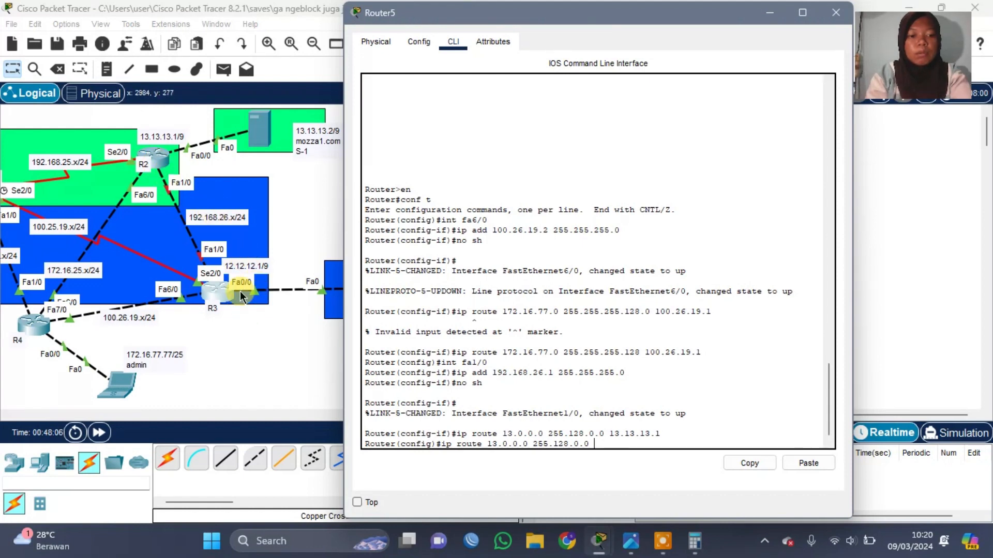
{"action": "type", "text": "192"}
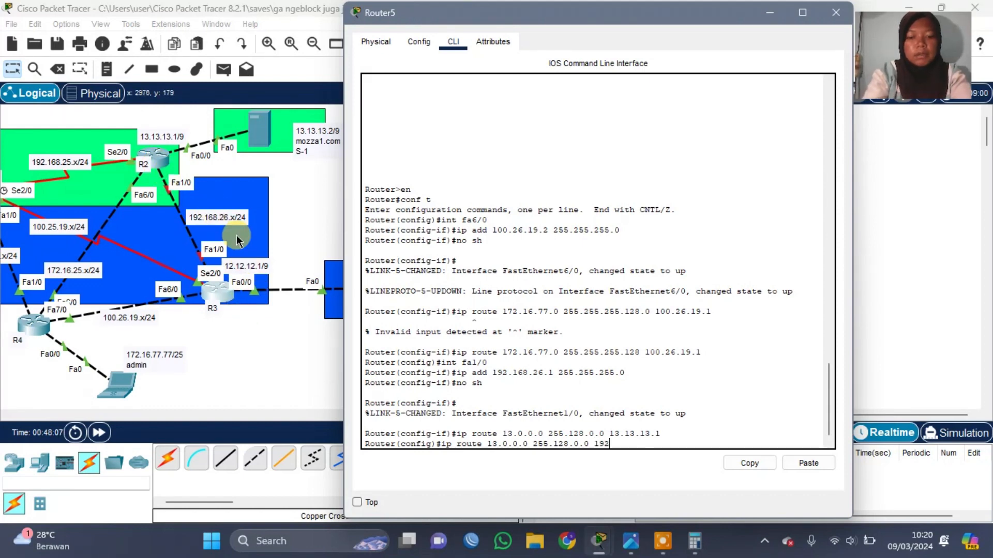
{"action": "type", "text": ".168."}
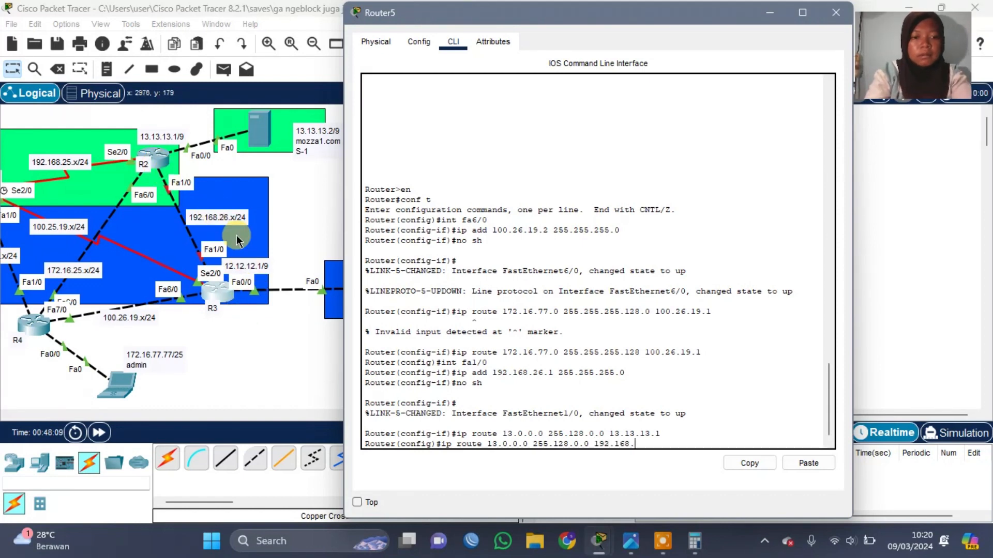
{"action": "type", "text": "26.2"}
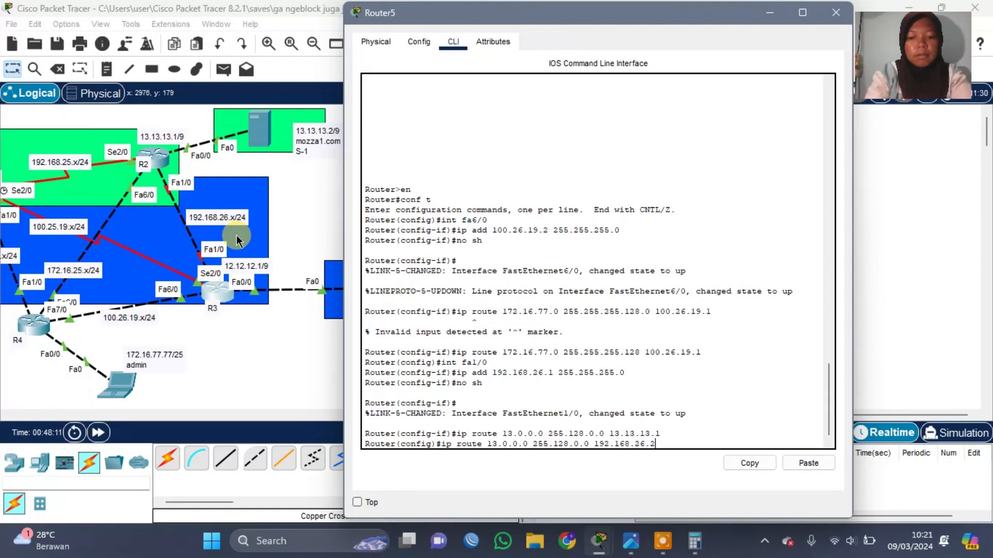
{"action": "key", "text": "Return"}
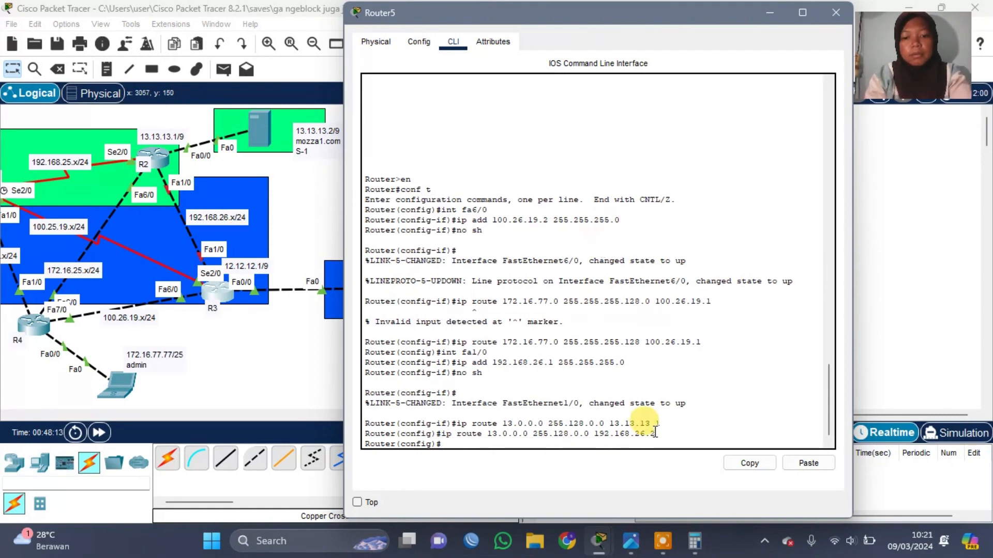
{"action": "left_click", "coordinate": [836, 17]}
Open R2's command line and enter configuration mode for interface fa1/0.
{"action": "scroll", "coordinate": [410, 284], "scroll_direction": "left", "scroll_amount": 4}
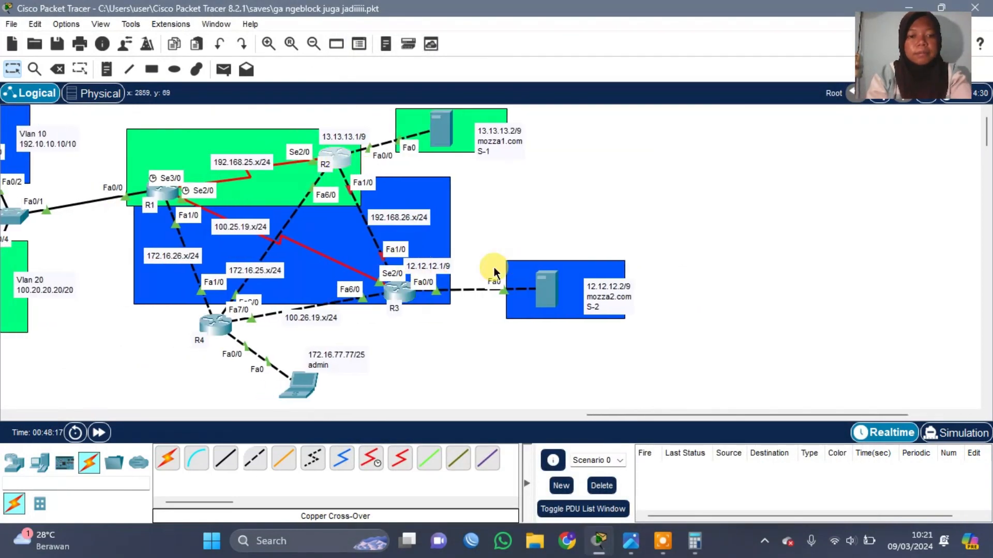
{"action": "left_click", "coordinate": [334, 158]}
{"action": "scroll", "coordinate": [231, 299], "scroll_direction": "right", "scroll_amount": 4}
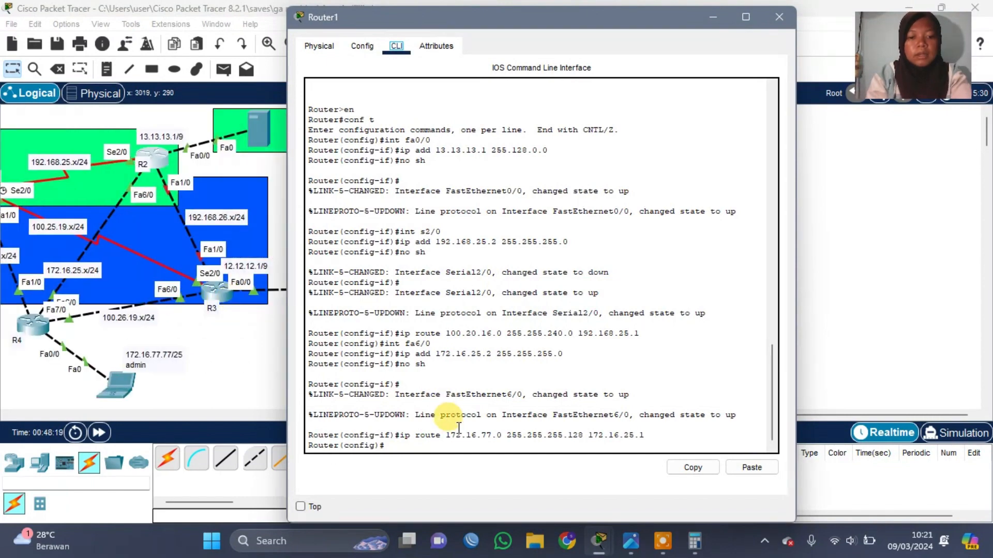
{"action": "left_click", "coordinate": [445, 440]}
{"action": "type", "text": "int fa"}
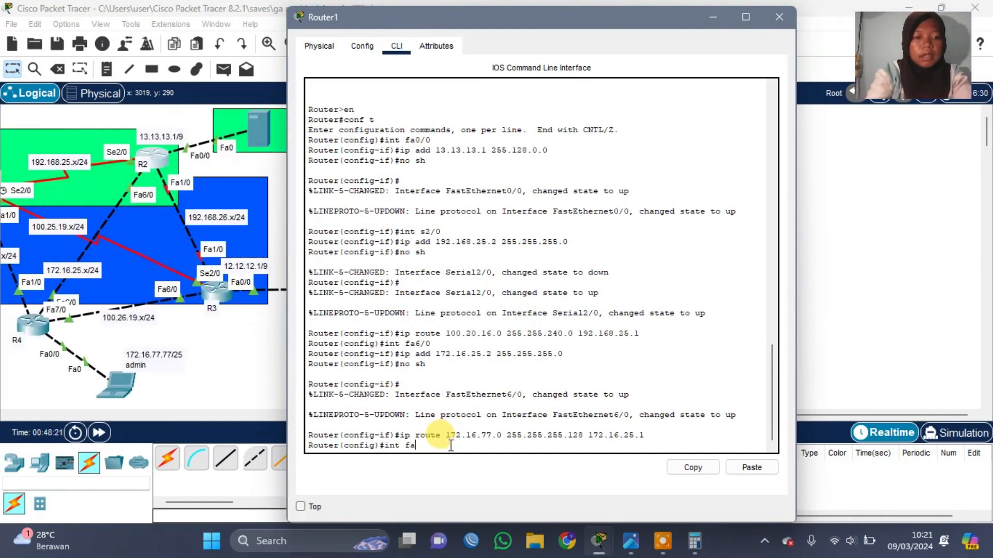
{"action": "type", "text": "1/0"}
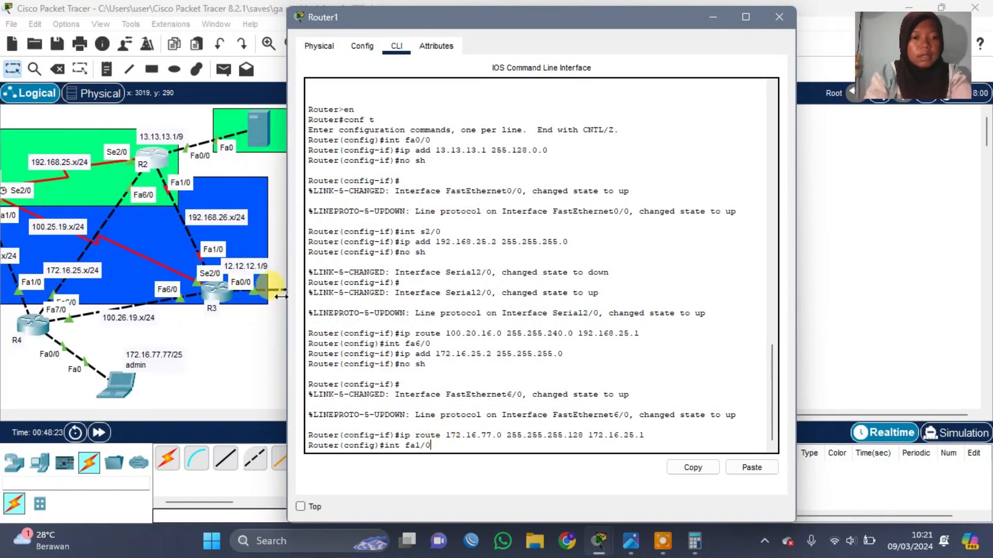
{"action": "key", "text": "Return"}
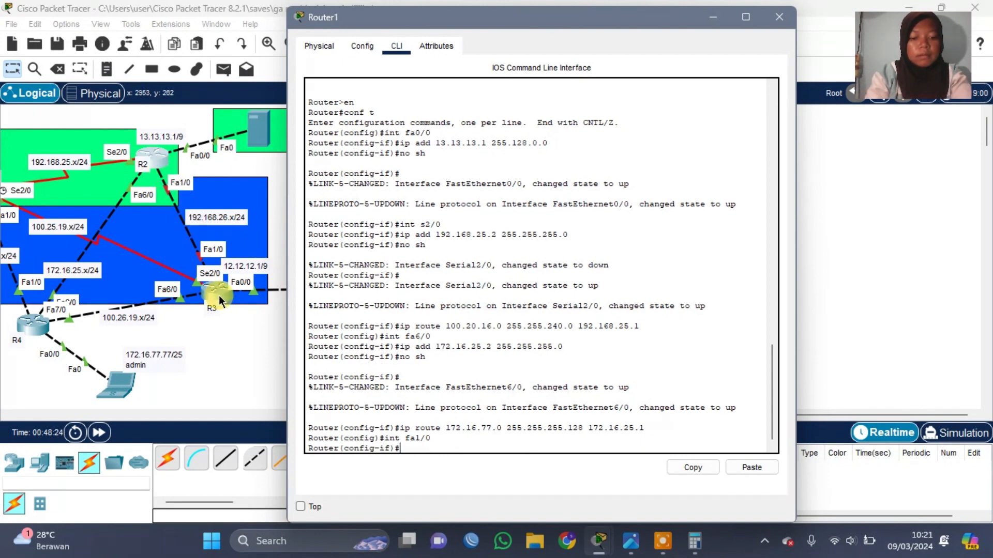
Assign 192.168.26.2 with mask 255.255.255.0 to R2's fa1/0 interface and enable the interface.
{"action": "type", "text": "ip add "}
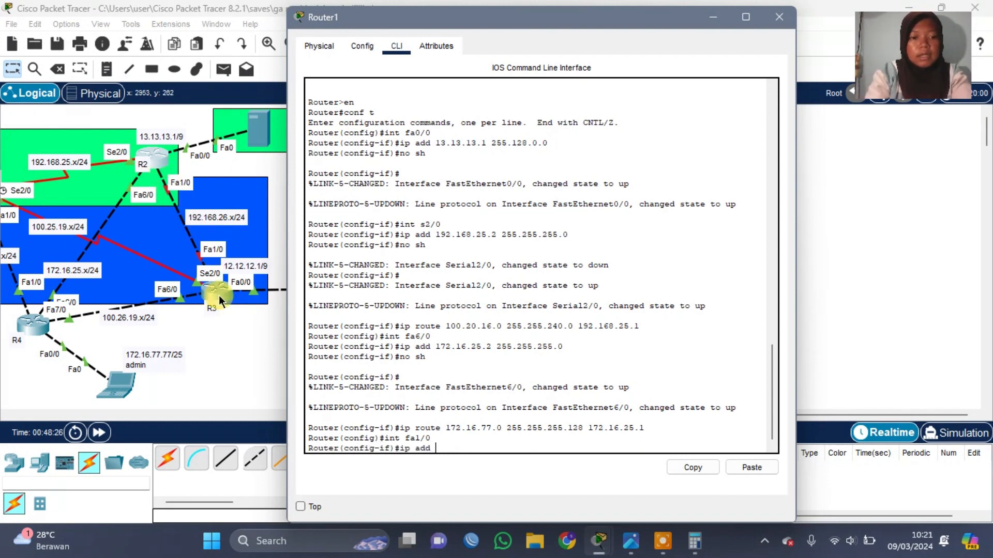
{"action": "type", "text": "192.168"}
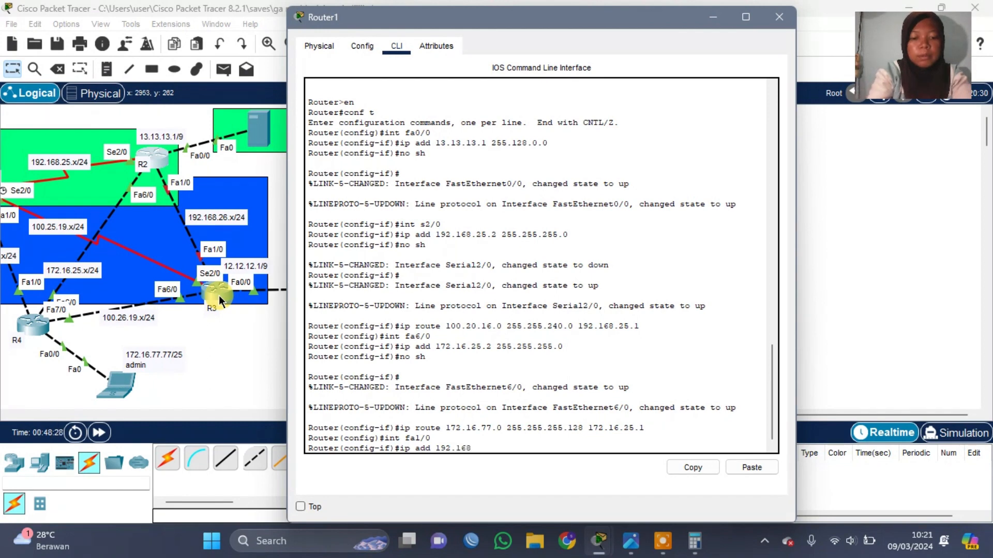
{"action": "type", "text": ".26"}
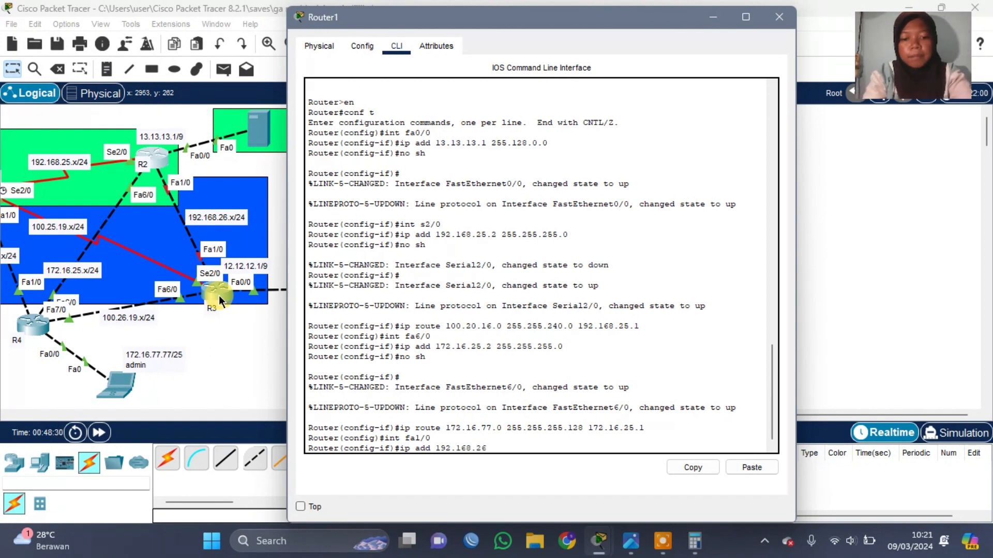
{"action": "type", "text": "."}
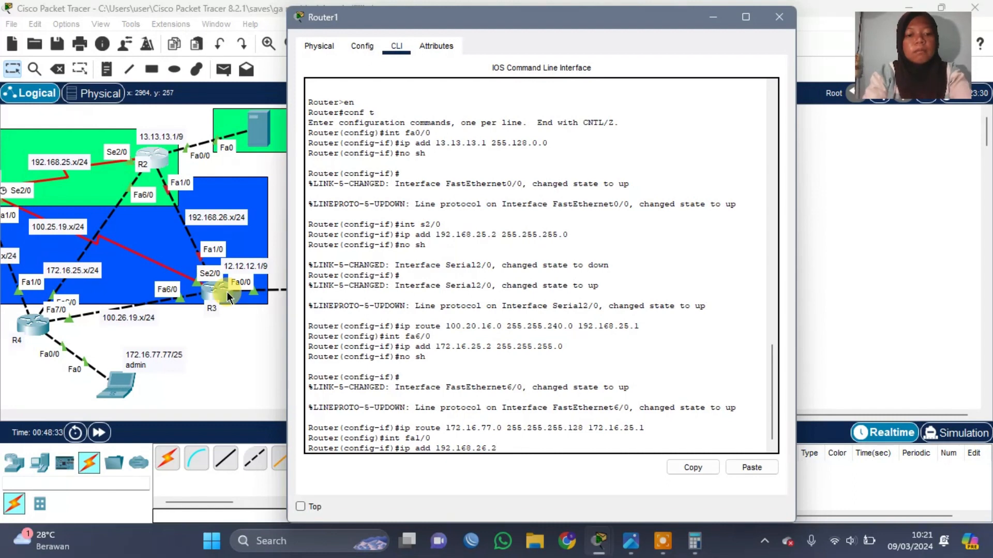
{"action": "type", "text": "2 255"}
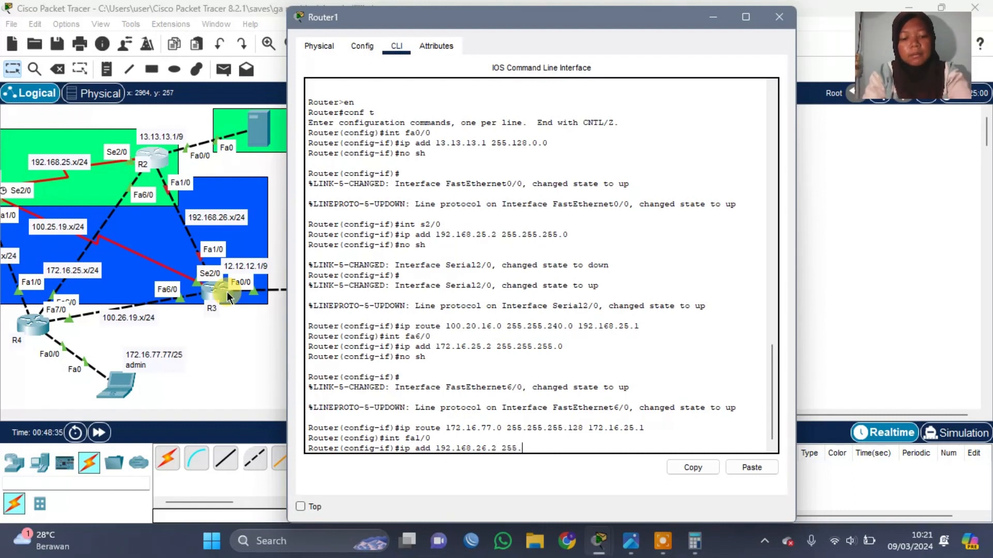
{"action": "type", "text": ".255.255.0"}
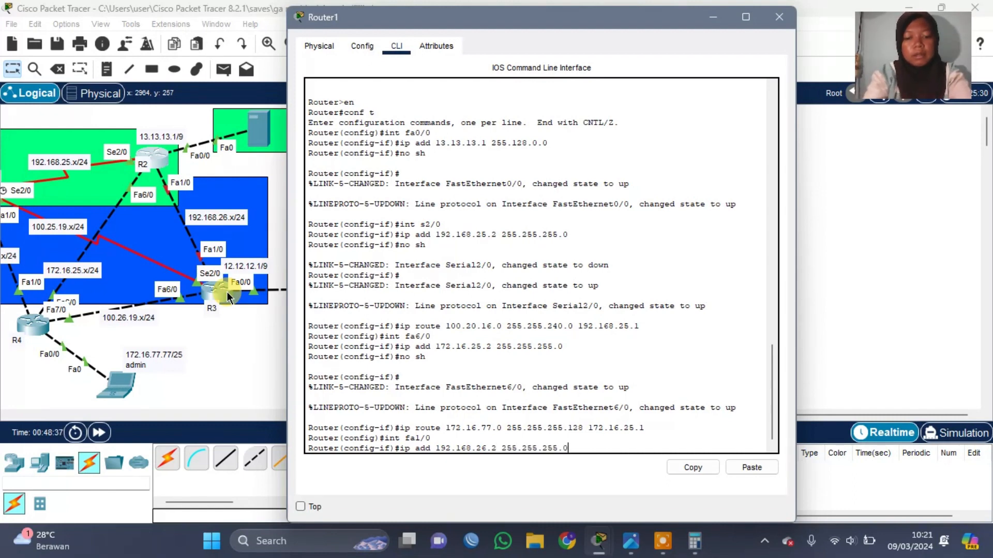
{"action": "key", "text": "Return"}
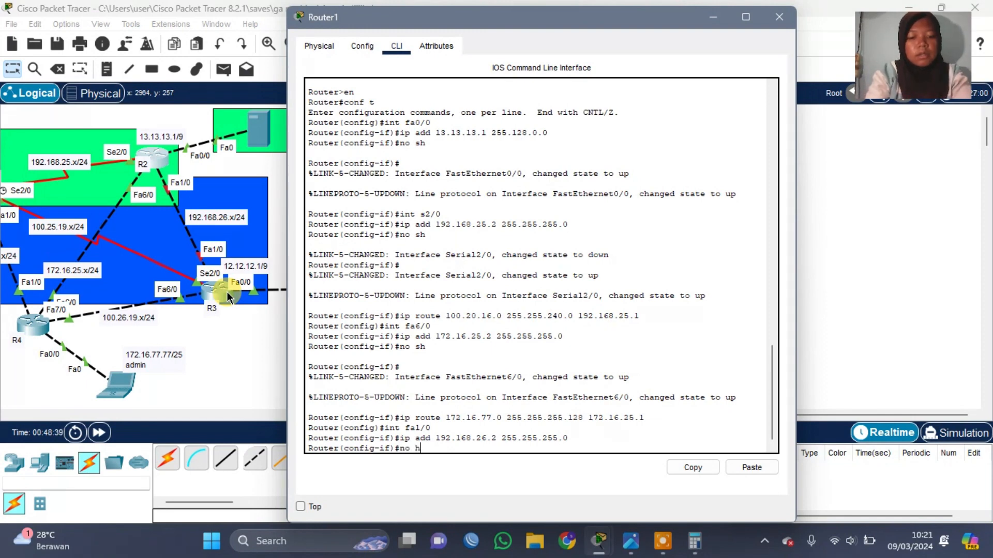
{"action": "type", "text": "no sh"}
{"action": "key", "text": "Return"}
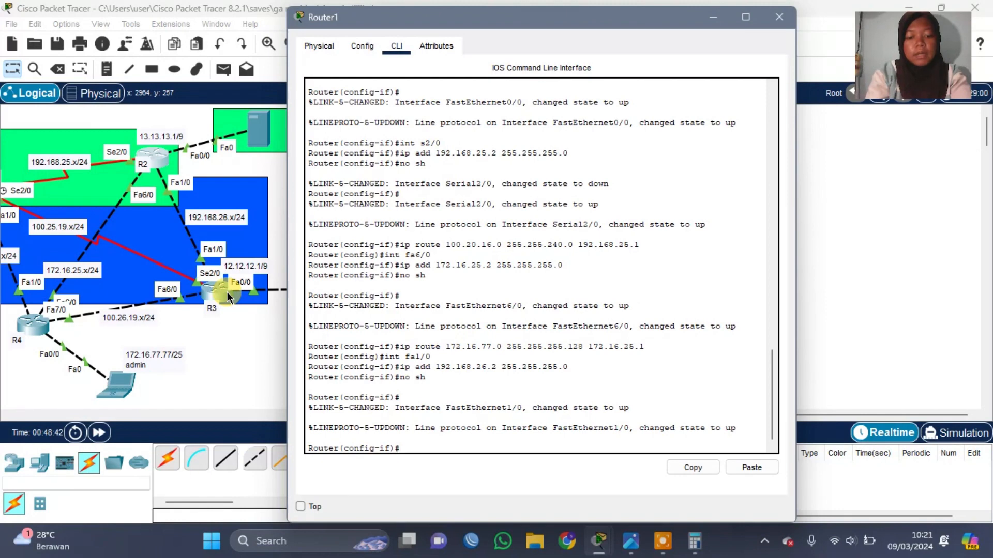
Add a static route on R2 to 12.0.0.0 with mask 255.128.0.0 via 12.12.12.1.
{"action": "type", "text": "ip ro"}
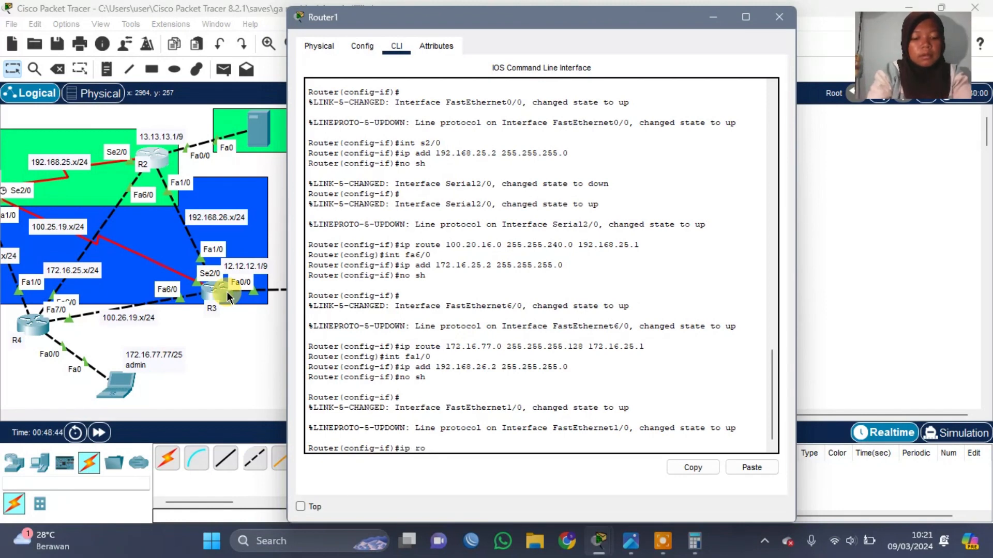
{"action": "type", "text": "ute"}
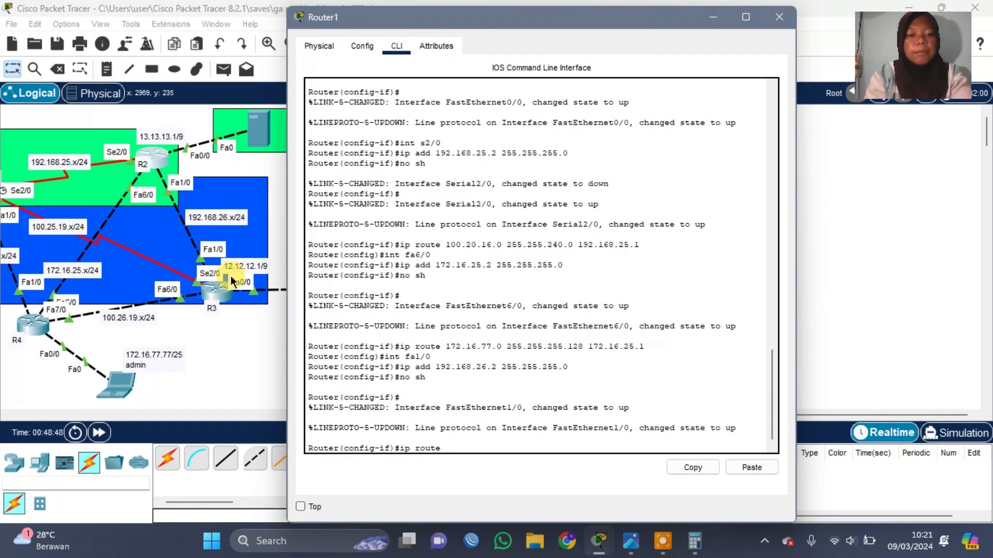
{"action": "left_click_drag", "start_coordinate": [576, 26], "coordinate": [337, 22]}
{"action": "scroll", "coordinate": [662, 154], "scroll_direction": "left", "scroll_amount": 5}
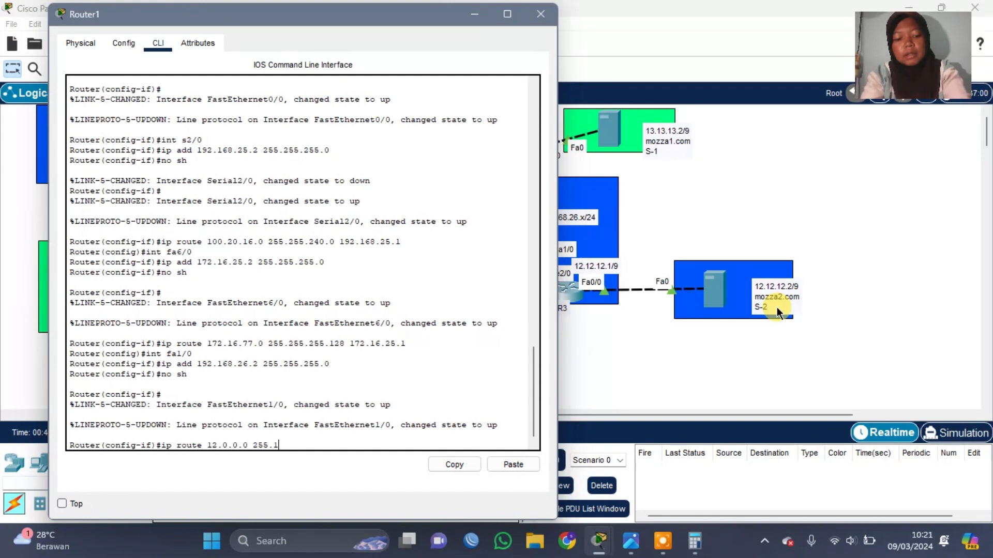
{"action": "type", "text": ".0.0"}
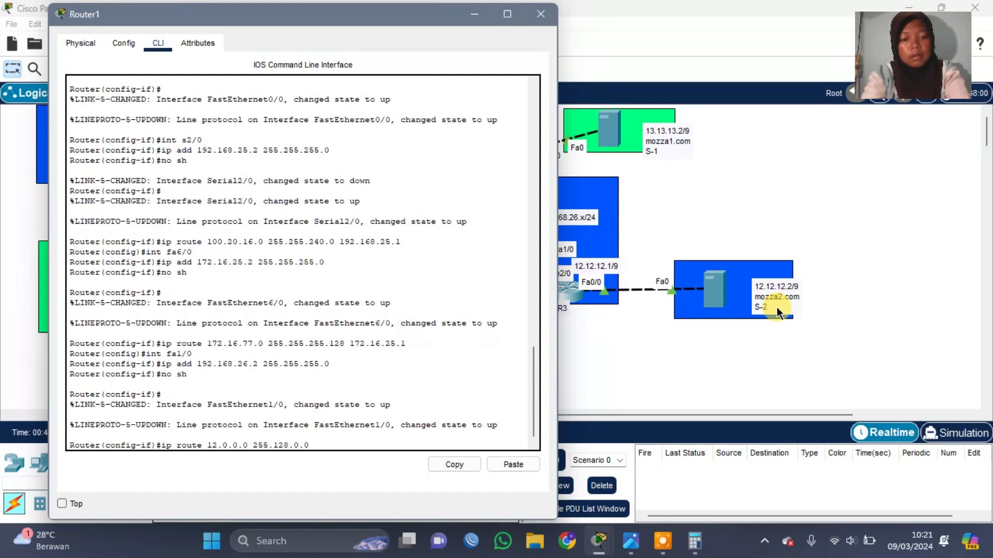
{"action": "scroll", "coordinate": [777, 308], "scroll_direction": "left", "scroll_amount": 3}
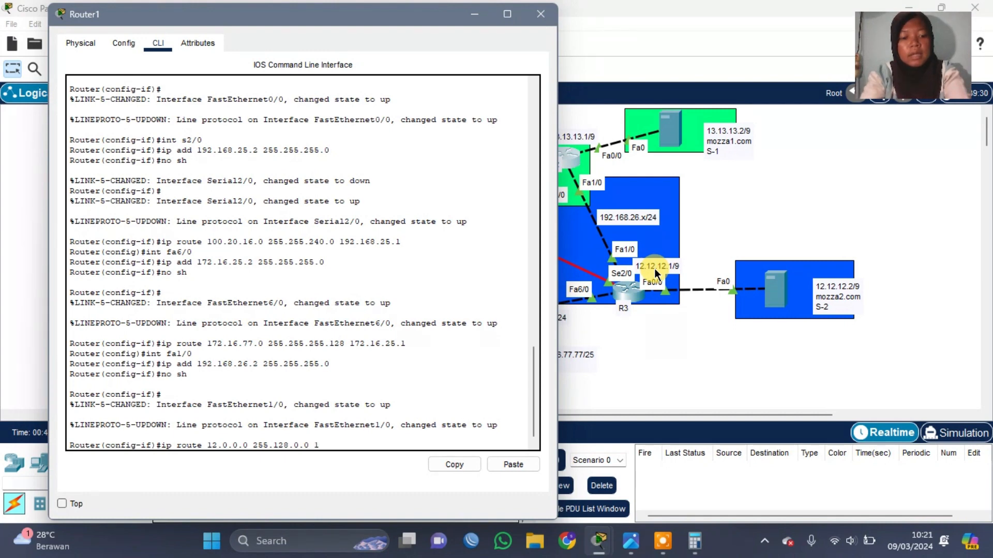
{"action": "type", "text": ".0 12.12.12.1"}
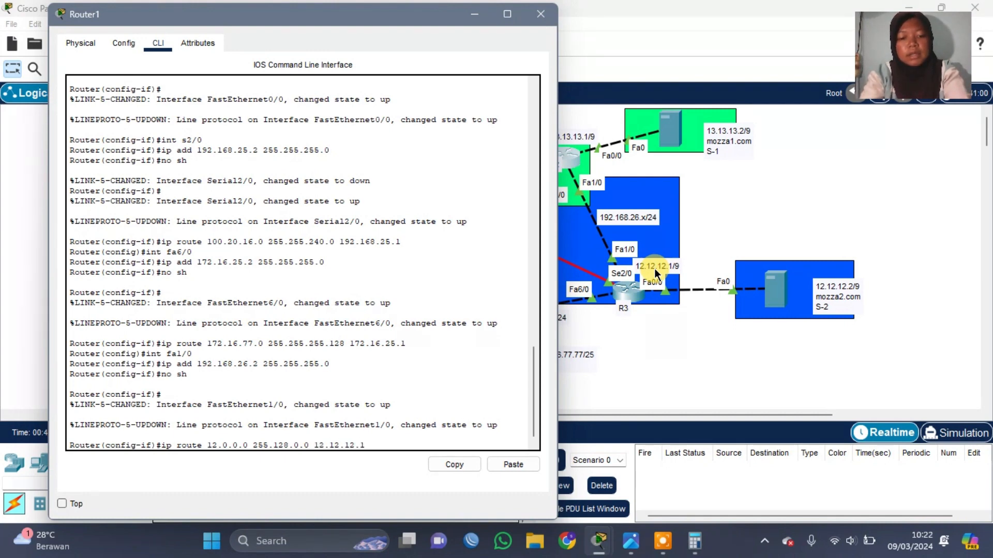
{"action": "key", "text": "Return"}
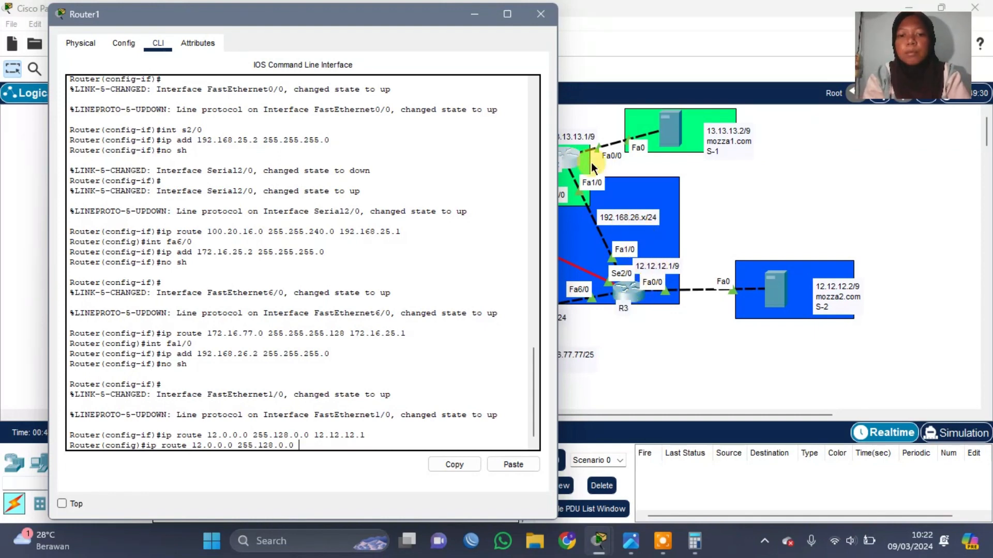
Add a static route on R2 to 12.0.0.0 with mask 255.128.0.0 via 192.168.26.1, and close R2's window.
{"action": "scroll", "coordinate": [595, 173], "scroll_direction": "left", "scroll_amount": 2}
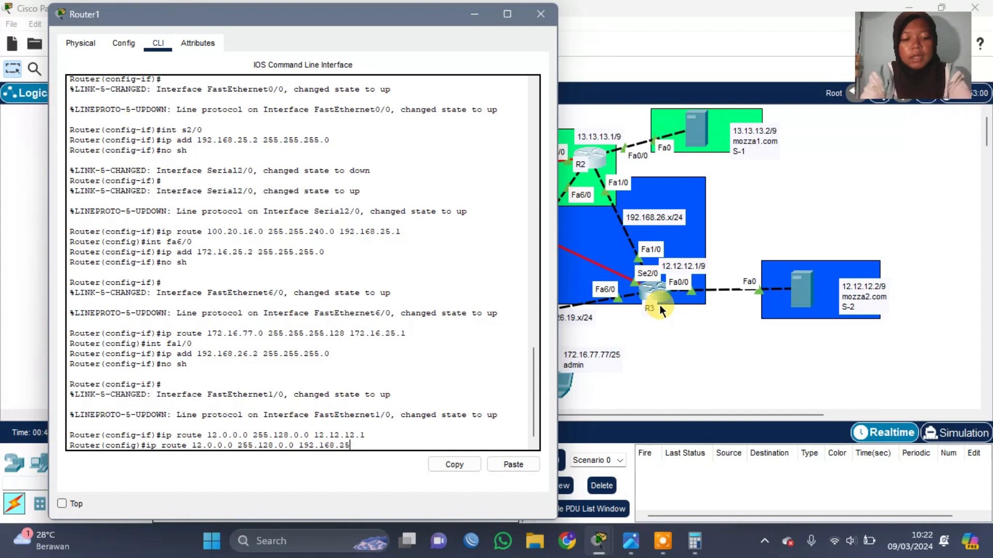
{"action": "key", "text": "Return"}
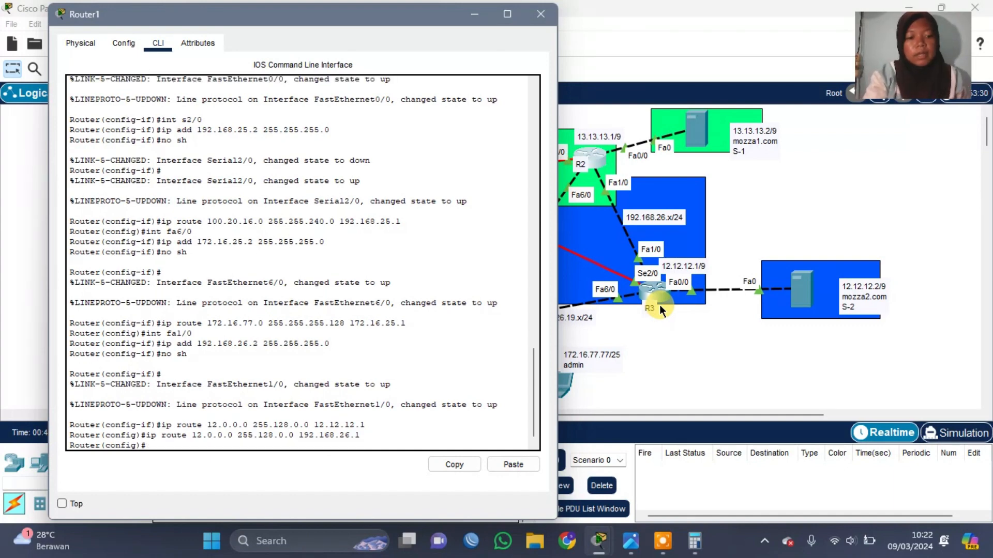
{"action": "left_click", "coordinate": [541, 16]}
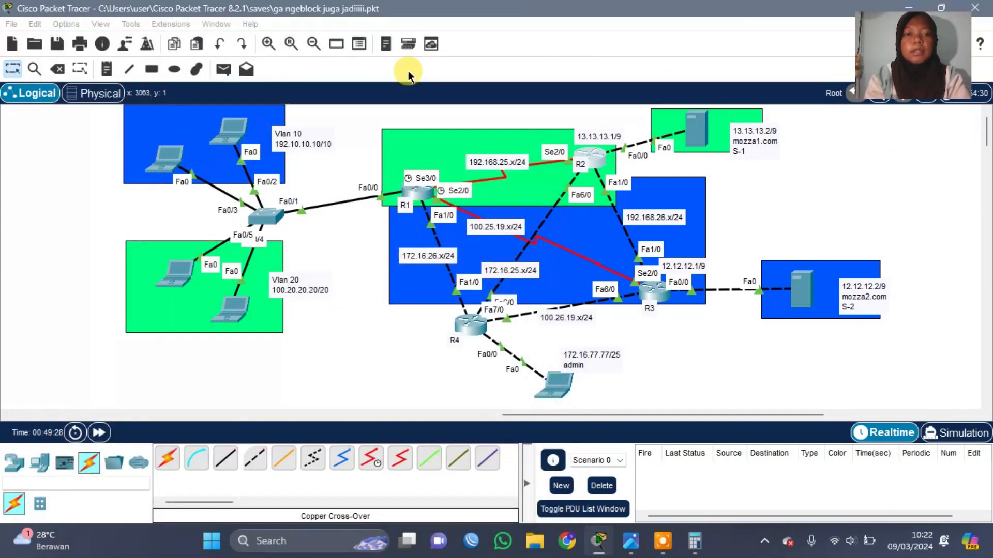
Test connectivity from server S-1 to server S-2 with two simple PDUs, and clear the PDU list.
{"action": "left_click", "coordinate": [224, 69]}
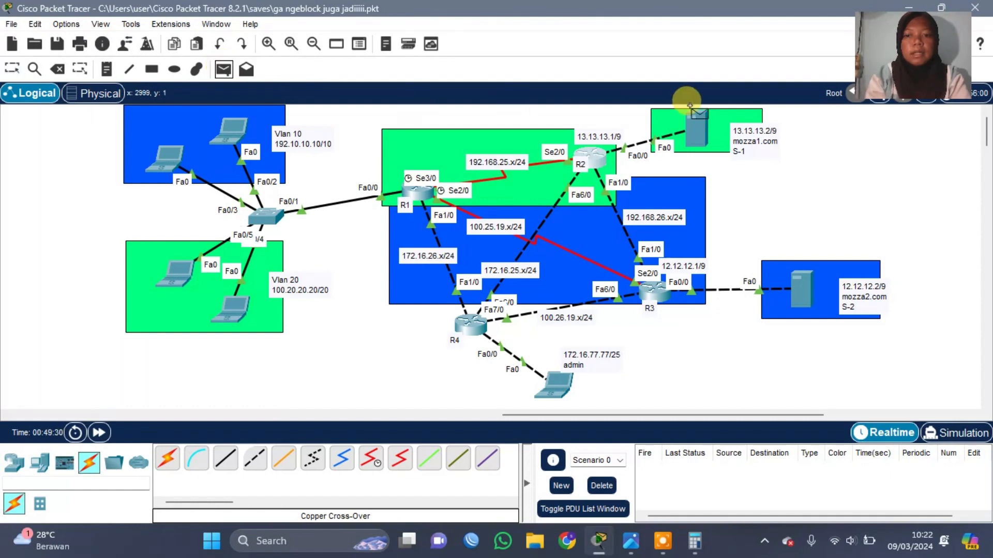
{"action": "left_click", "coordinate": [698, 132]}
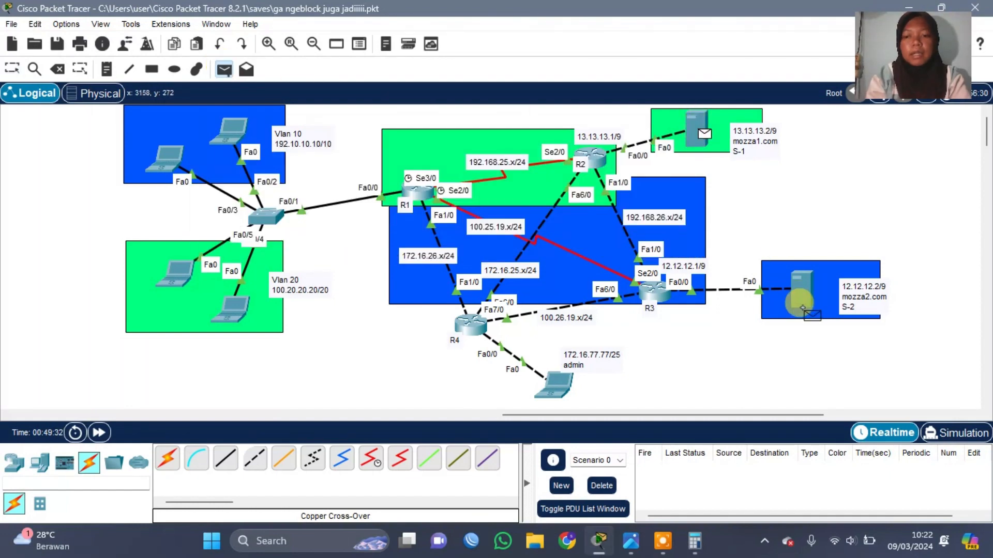
{"action": "left_click", "coordinate": [803, 304]}
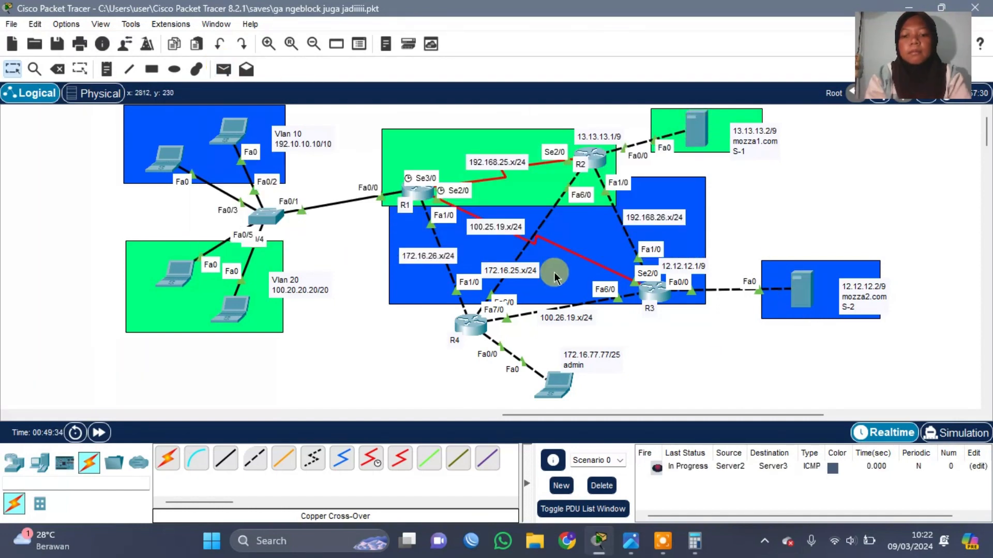
{"action": "left_click", "coordinate": [224, 68]}
{"action": "left_click", "coordinate": [697, 131]}
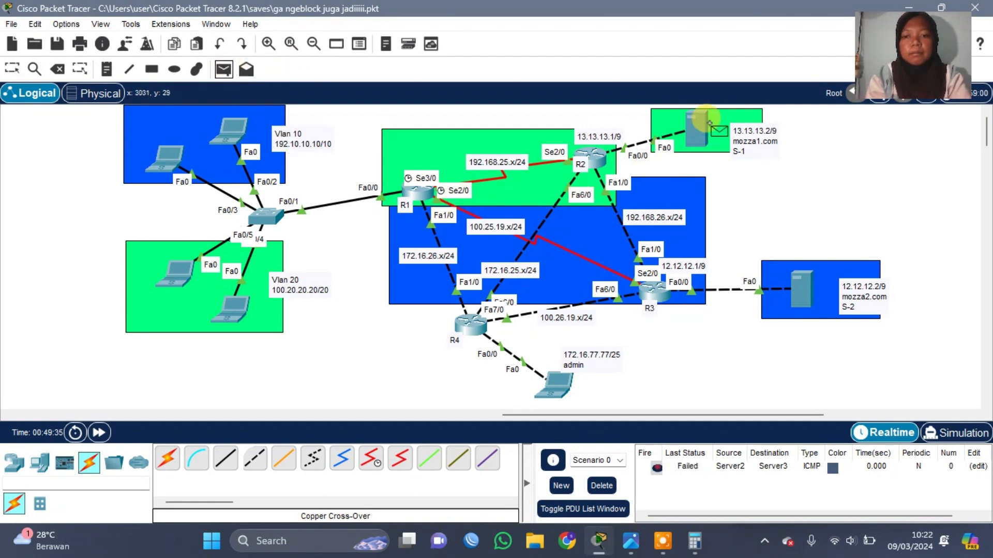
{"action": "left_click", "coordinate": [801, 290]}
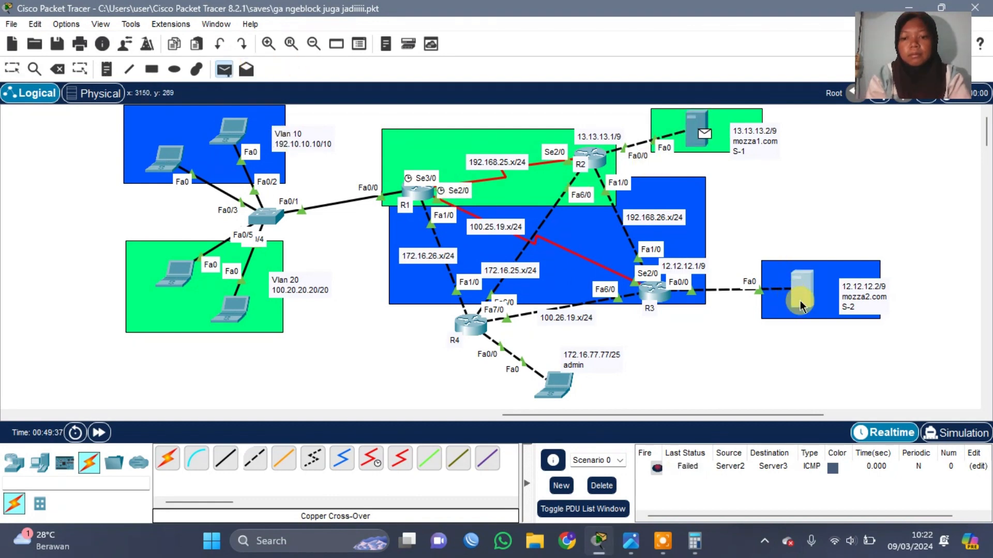
{"action": "left_click", "coordinate": [602, 485]}
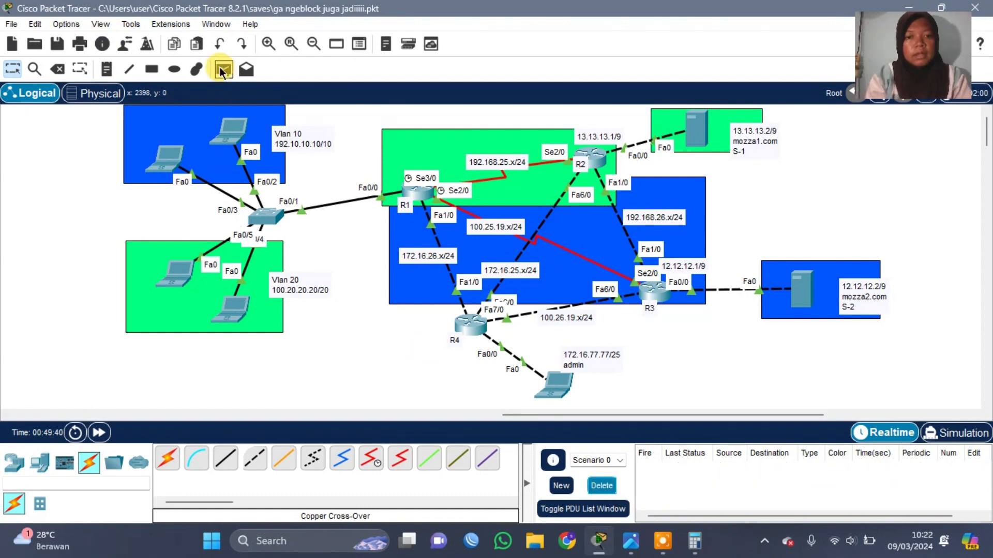
Test connectivity from the VLAN 10 laptop on switch port Fa0/2 to router R2 with repeated simple PDUs, and clear the PDU list.
{"action": "left_click", "coordinate": [221, 69]}
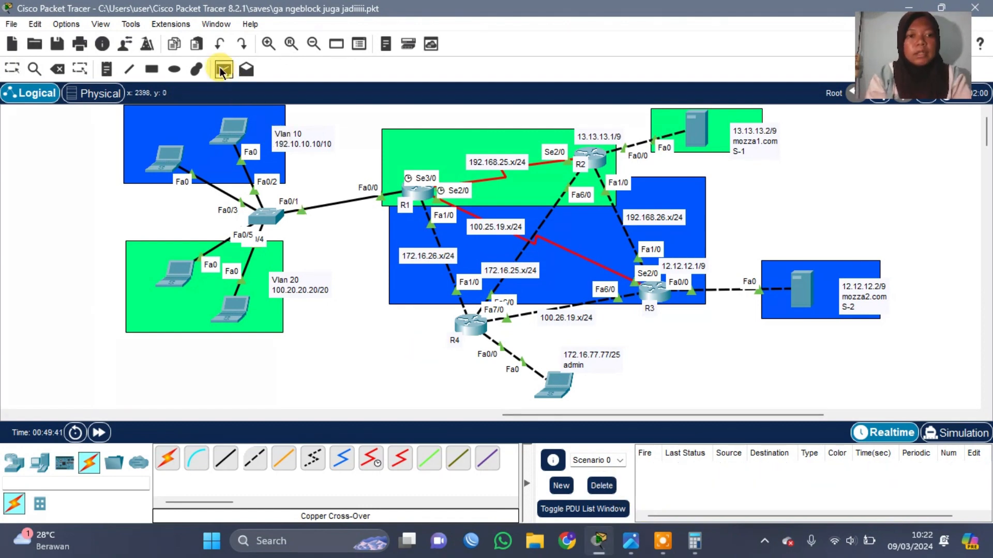
{"action": "left_click", "coordinate": [233, 131]}
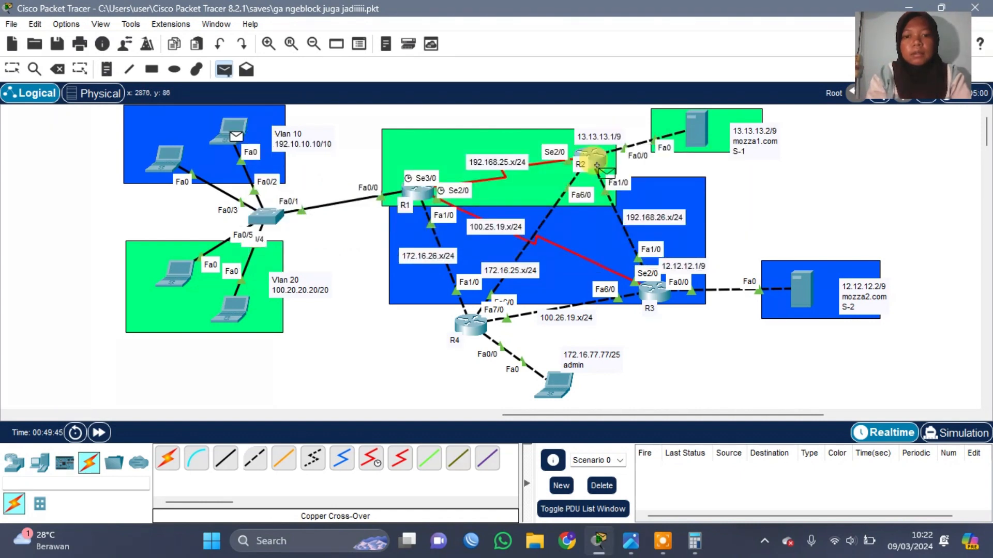
{"action": "left_click", "coordinate": [588, 151]}
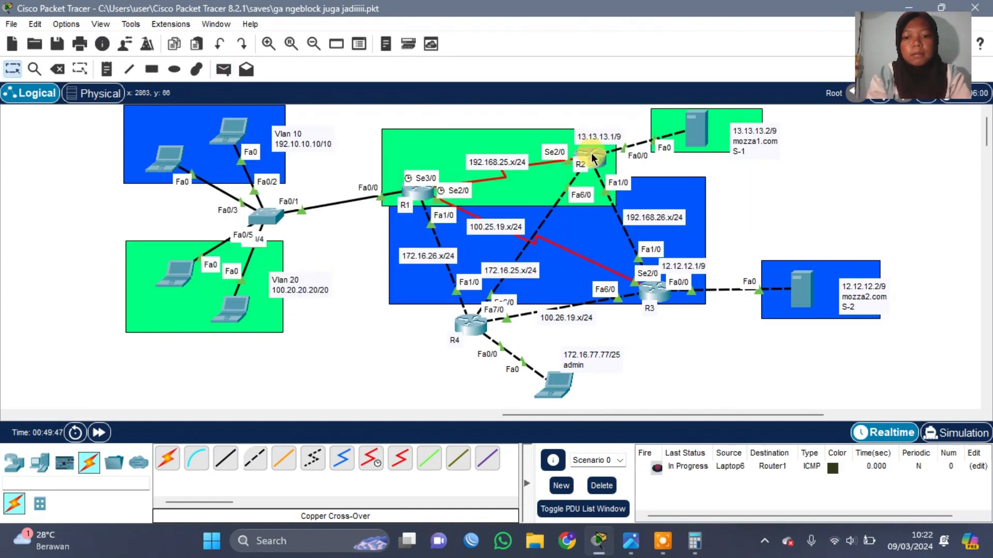
{"action": "left_click", "coordinate": [221, 70]}
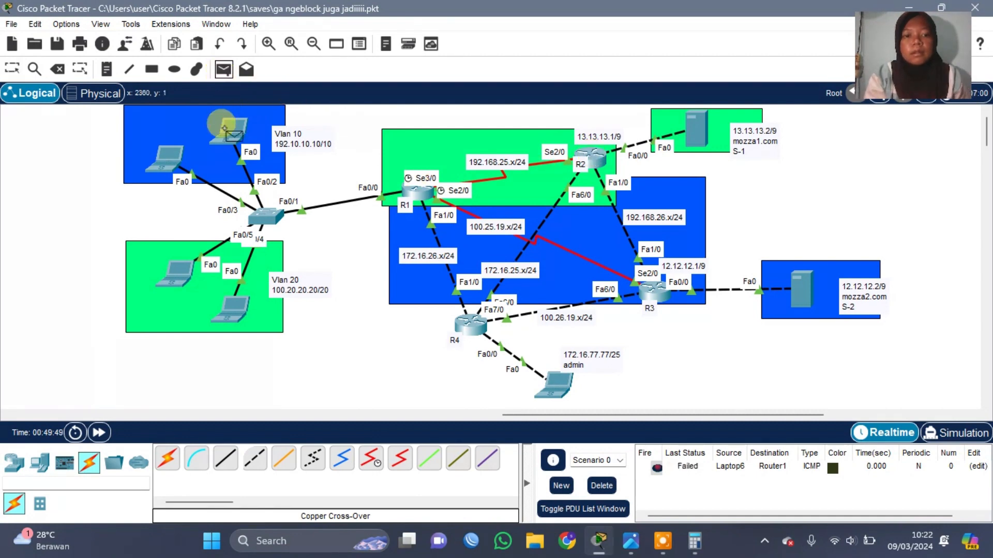
{"action": "left_click", "coordinate": [234, 132]}
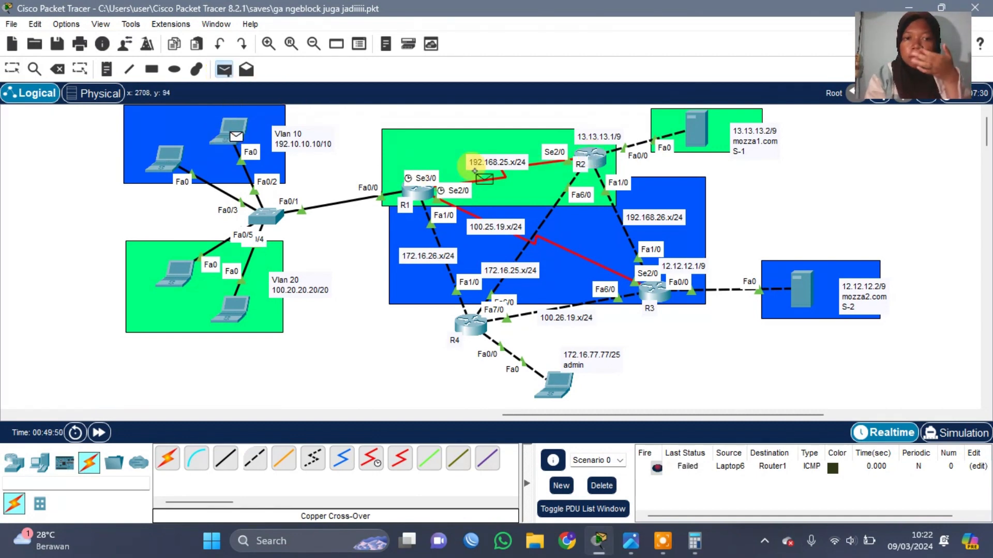
{"action": "left_click", "coordinate": [600, 162]}
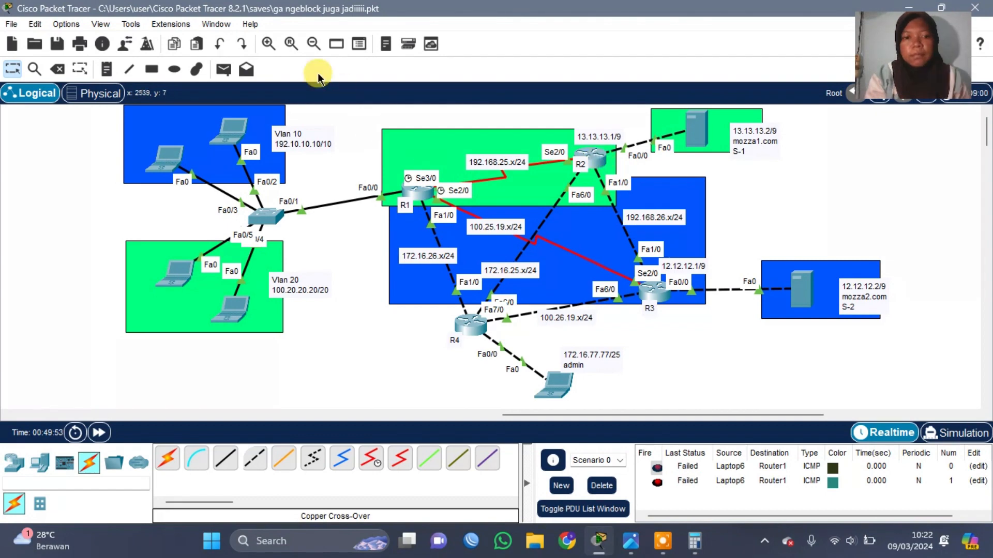
{"action": "left_click", "coordinate": [223, 70]}
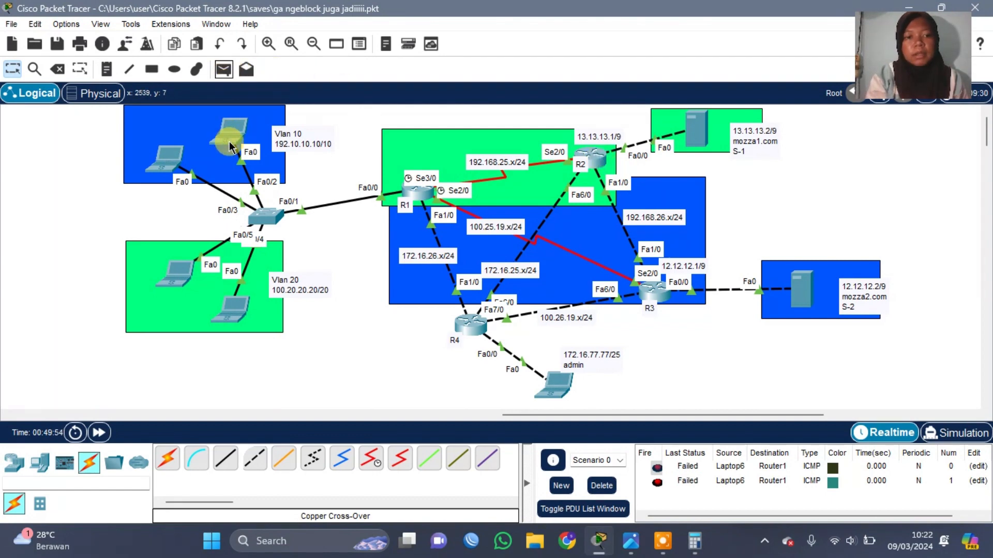
{"action": "left_click", "coordinate": [223, 70]}
{"action": "left_click", "coordinate": [220, 127]}
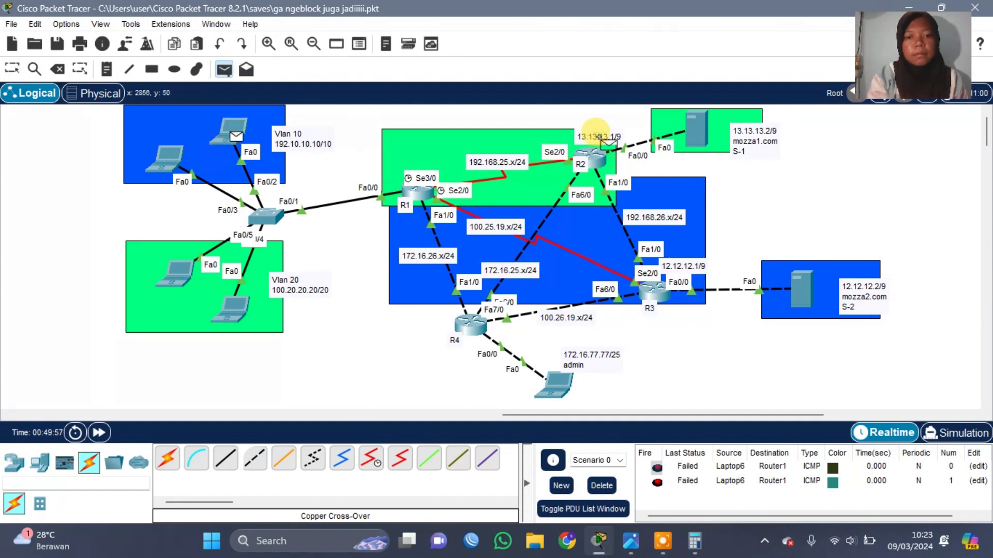
{"action": "left_click", "coordinate": [592, 156]}
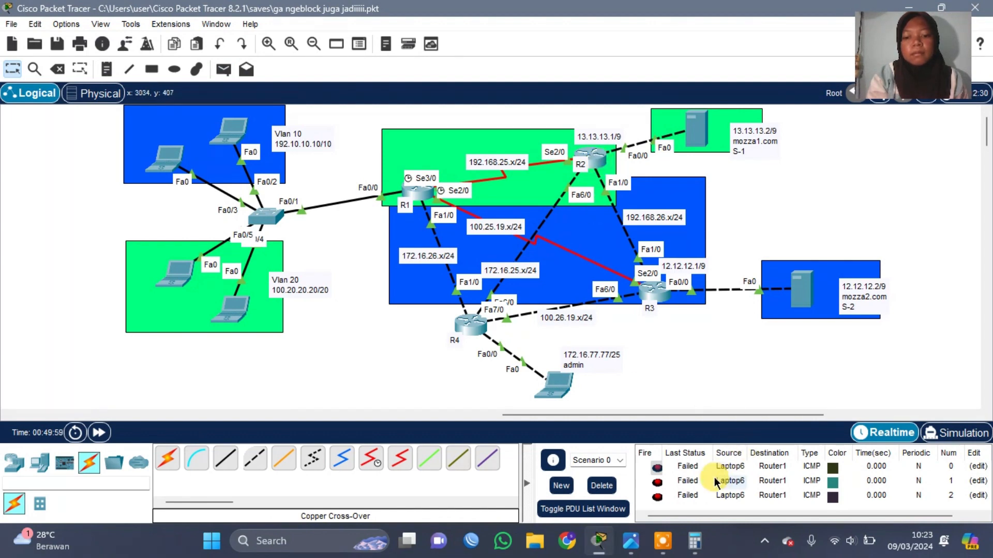
{"action": "left_click", "coordinate": [223, 70]}
{"action": "left_click", "coordinate": [592, 156]}
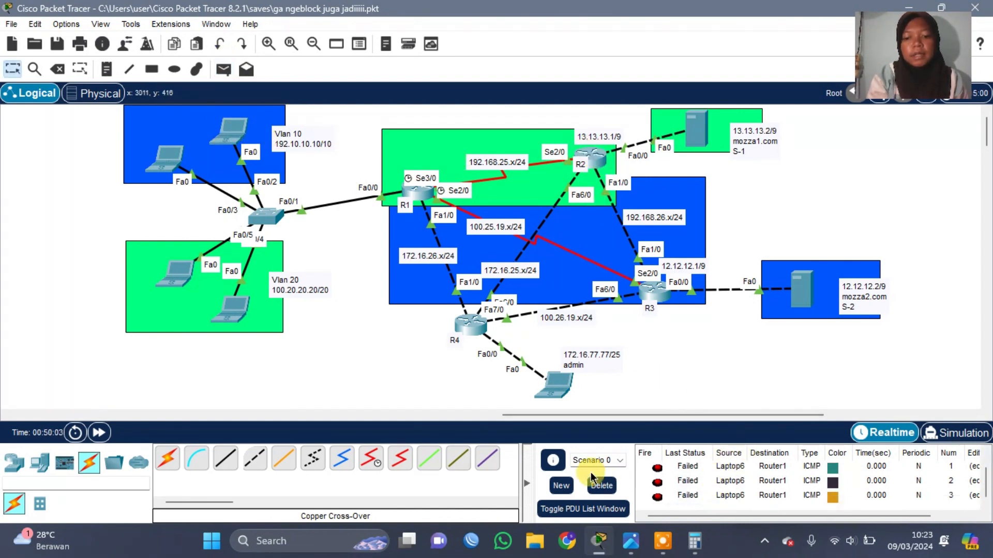
{"action": "left_click", "coordinate": [602, 486]}
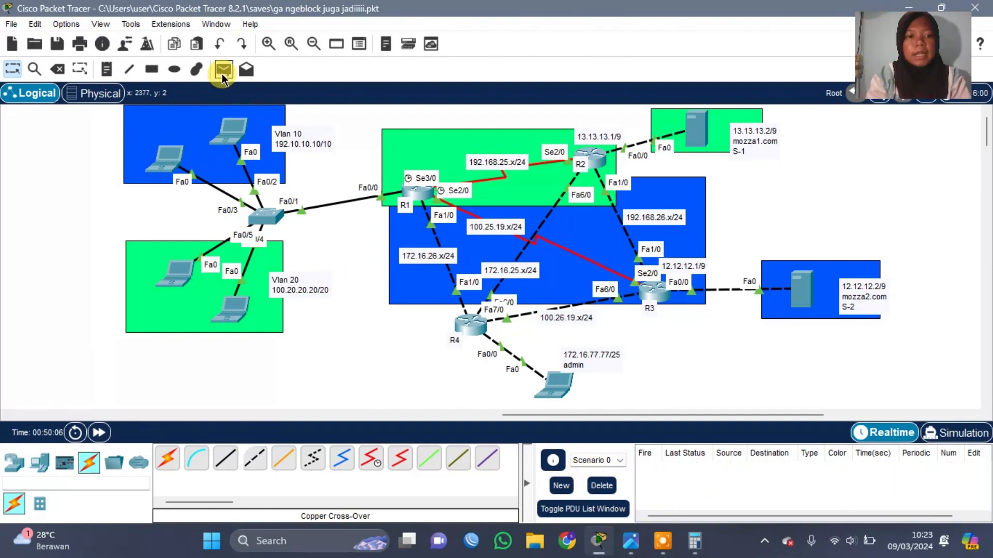
Send two simple PDUs from the VLAN 10 laptop on switch port Fa0/2 to server S-1.
{"action": "left_click", "coordinate": [224, 70]}
{"action": "left_click", "coordinate": [233, 132]}
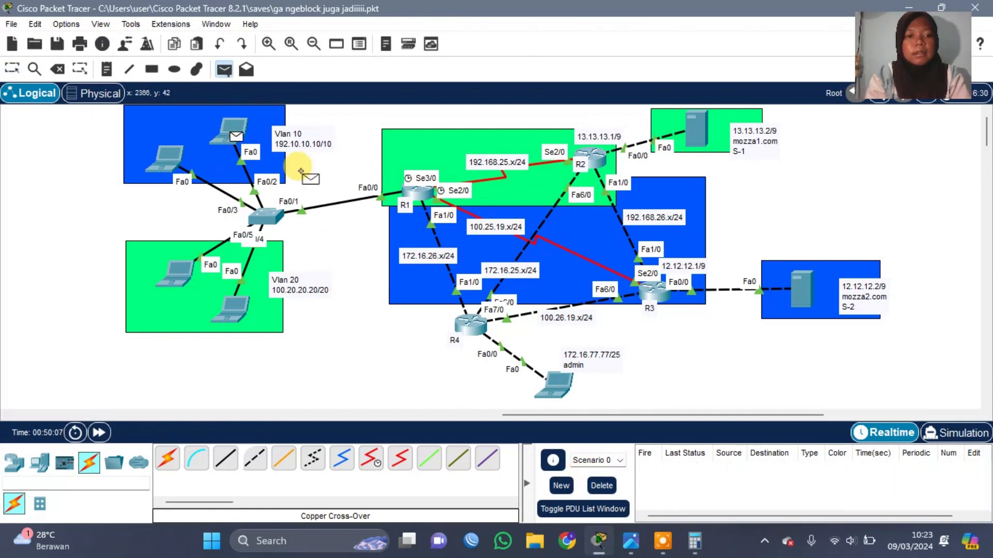
{"action": "left_click", "coordinate": [697, 130]}
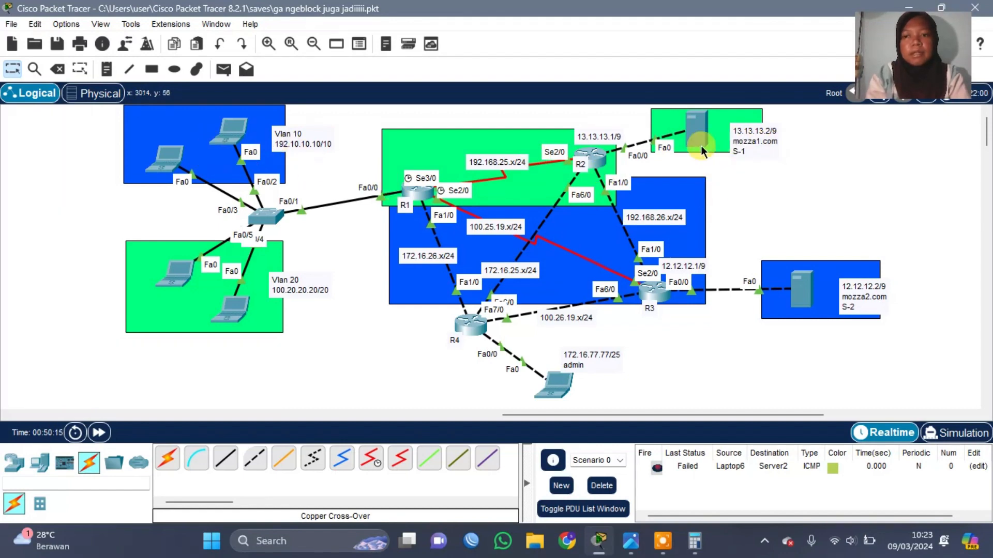
{"action": "left_click", "coordinate": [224, 73]}
{"action": "left_click", "coordinate": [226, 126]}
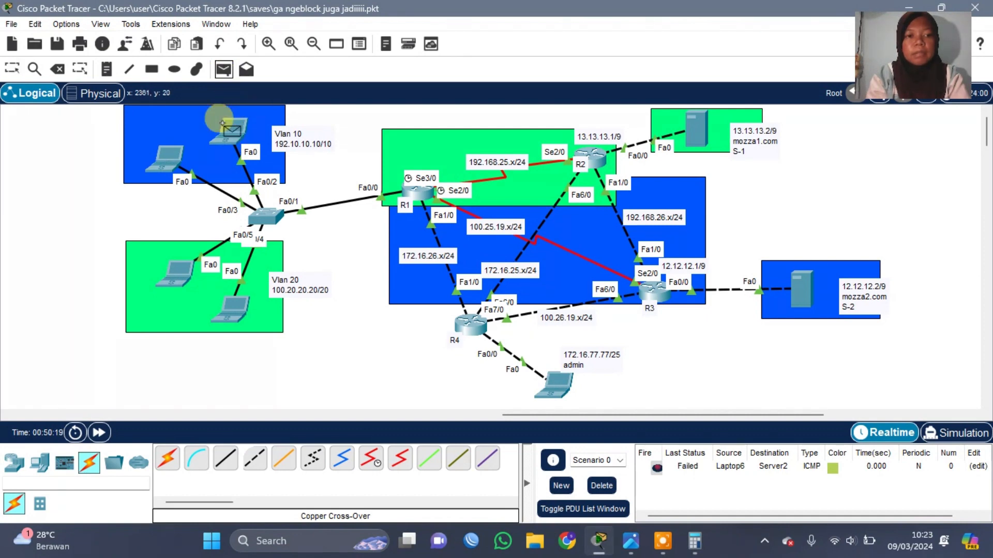
{"action": "left_click", "coordinate": [693, 126]}
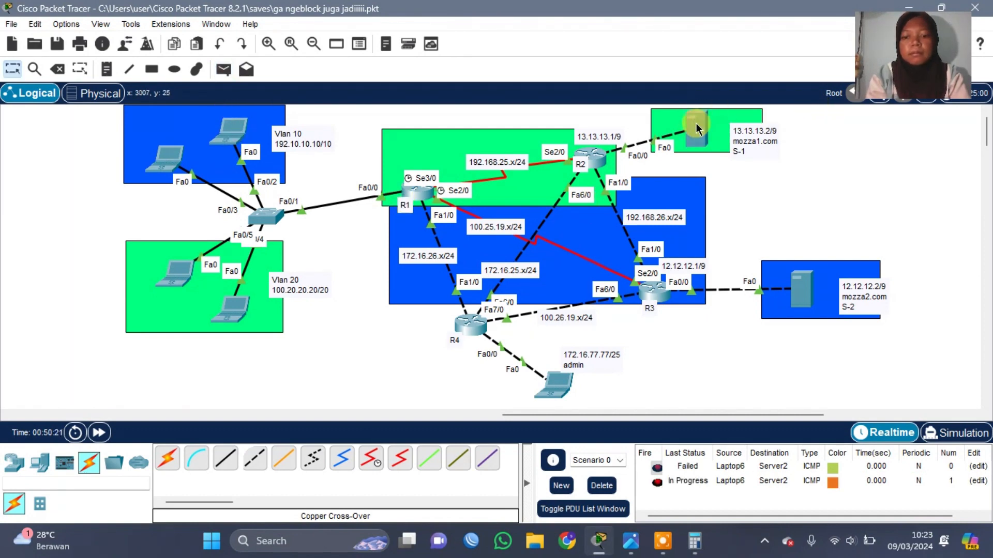
Send simple PDUs from the same VLAN 10 laptop to server S-2 and to router R3, and clear the PDU list.
{"action": "left_click", "coordinate": [224, 69]}
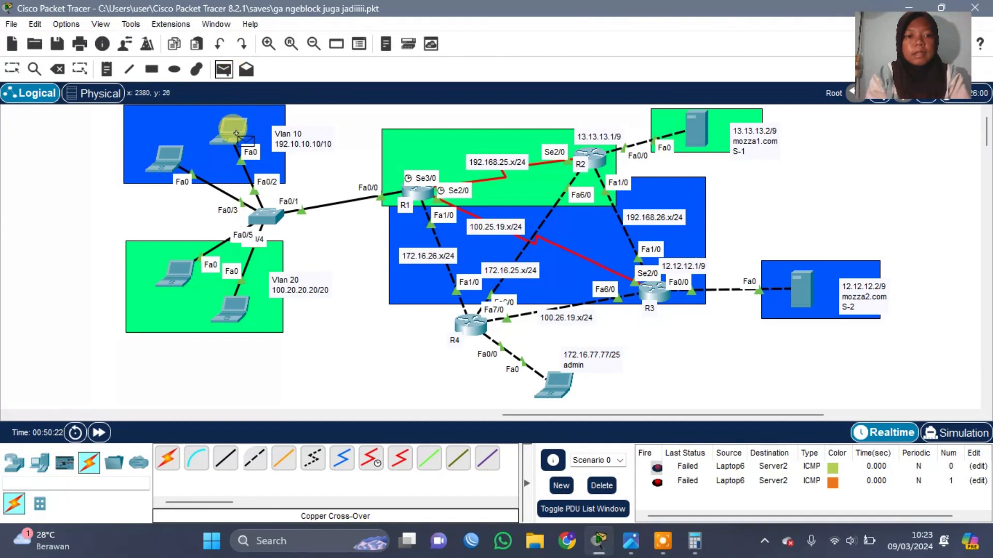
{"action": "left_click", "coordinate": [232, 130]}
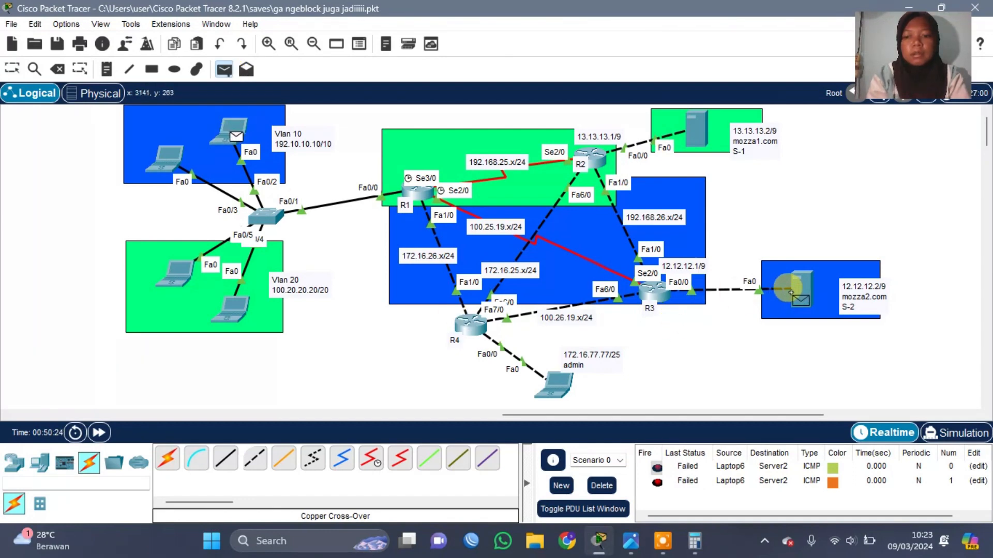
{"action": "left_click", "coordinate": [801, 293]}
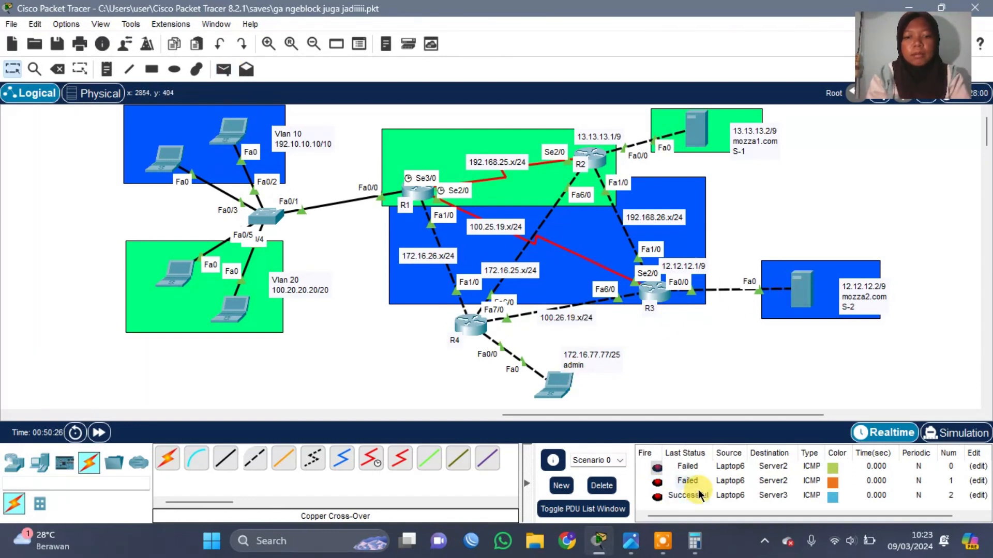
{"action": "left_click", "coordinate": [222, 68]}
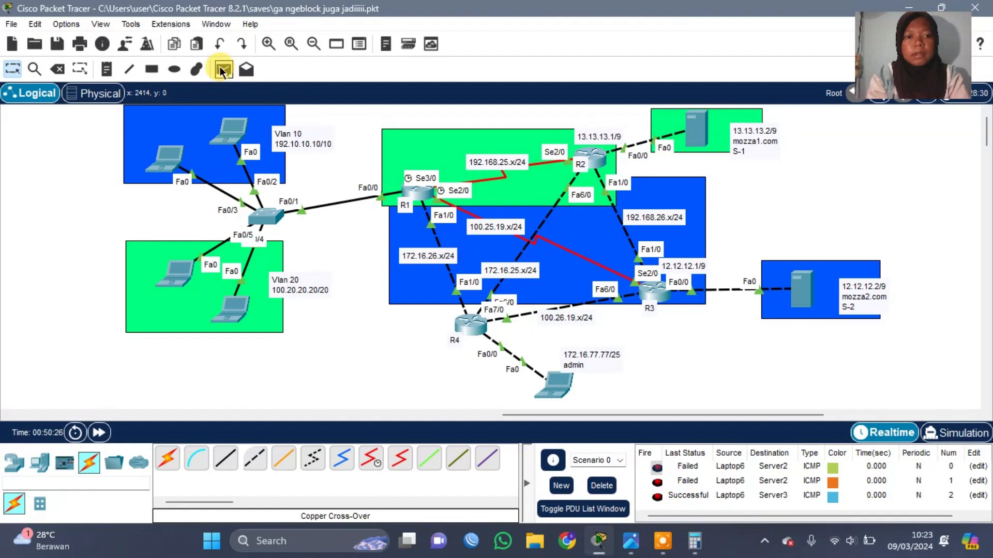
{"action": "left_click", "coordinate": [232, 132]}
{"action": "left_click", "coordinate": [652, 288]}
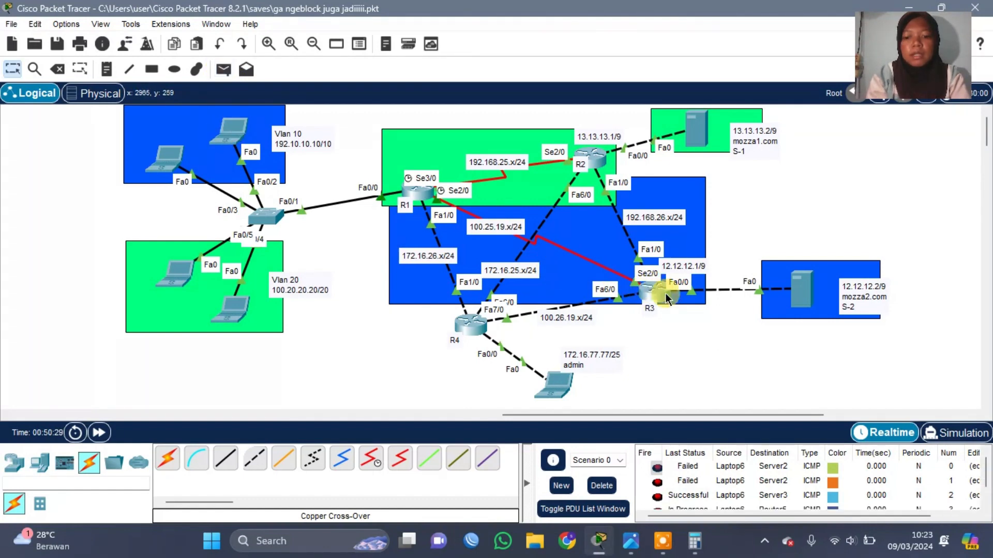
{"action": "left_click", "coordinate": [600, 485]}
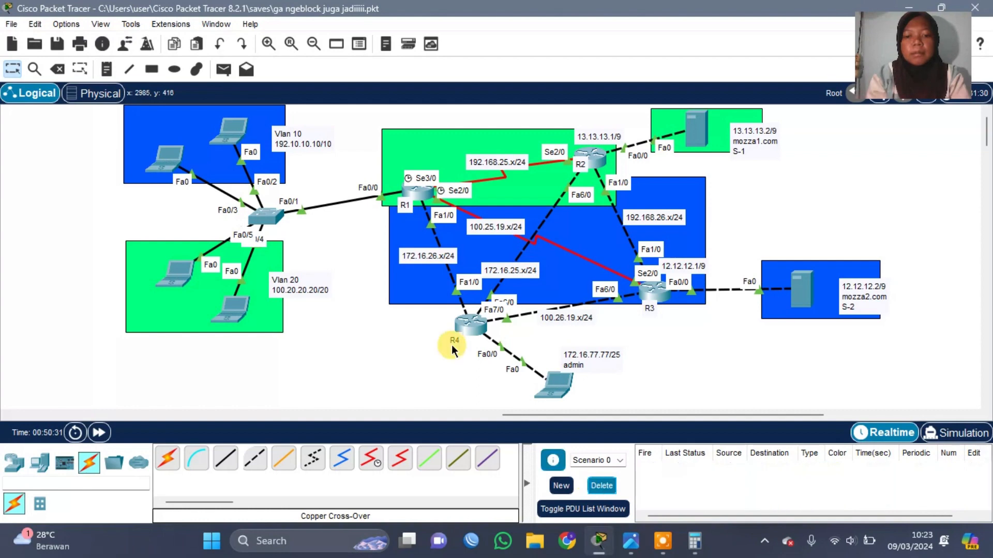
Test connectivity from the lower VLAN 20 laptop to router R3 with three simple PDUs.
{"action": "left_click", "coordinate": [223, 69]}
{"action": "left_click", "coordinate": [234, 307]}
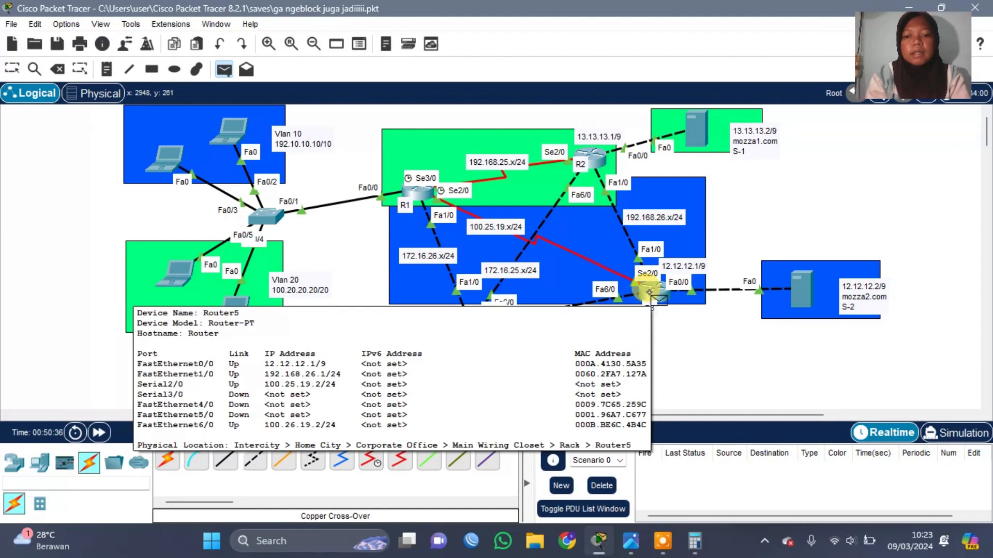
{"action": "left_click", "coordinate": [650, 292]}
{"action": "left_click", "coordinate": [223, 70]}
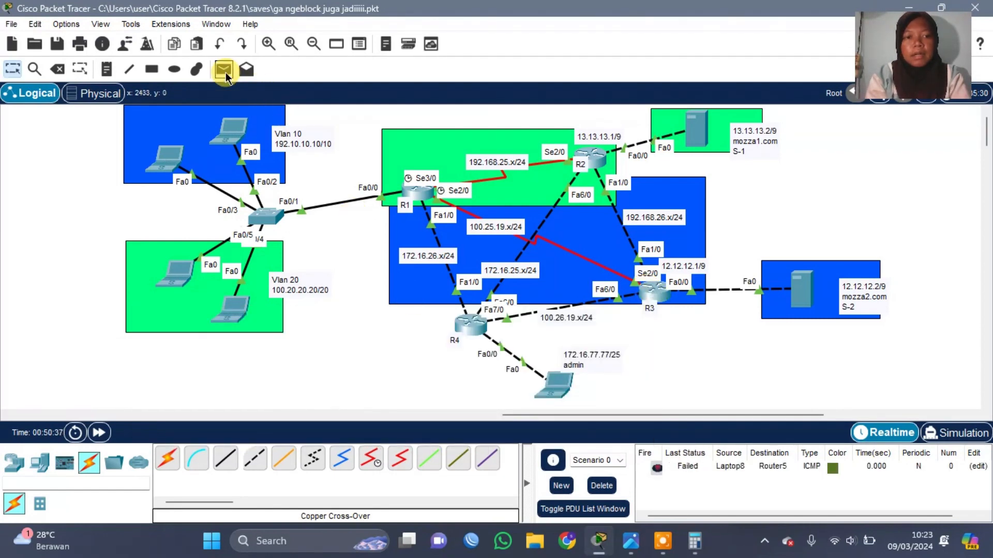
{"action": "left_click", "coordinate": [234, 308]}
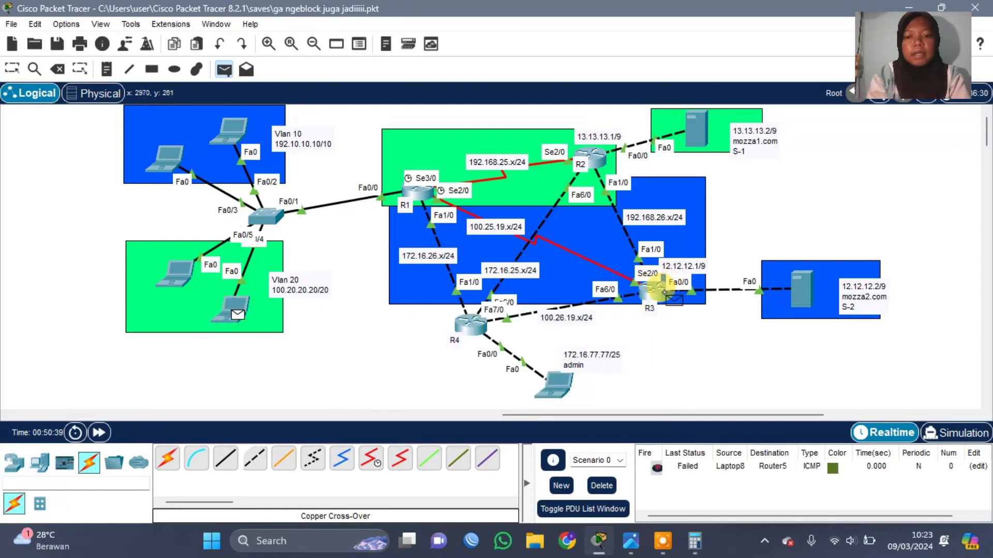
{"action": "left_click", "coordinate": [662, 285]}
{"action": "left_click", "coordinate": [223, 69]}
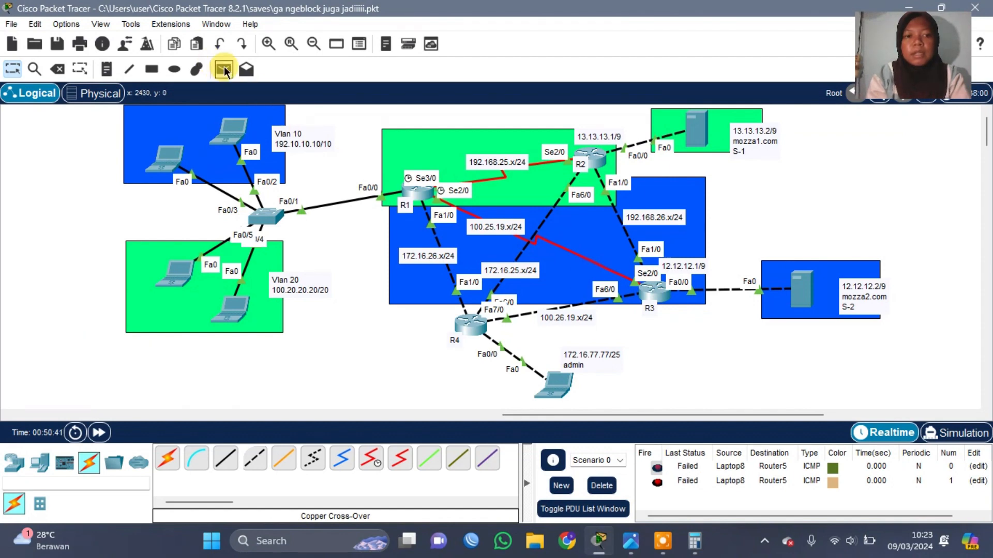
{"action": "left_click", "coordinate": [234, 308]}
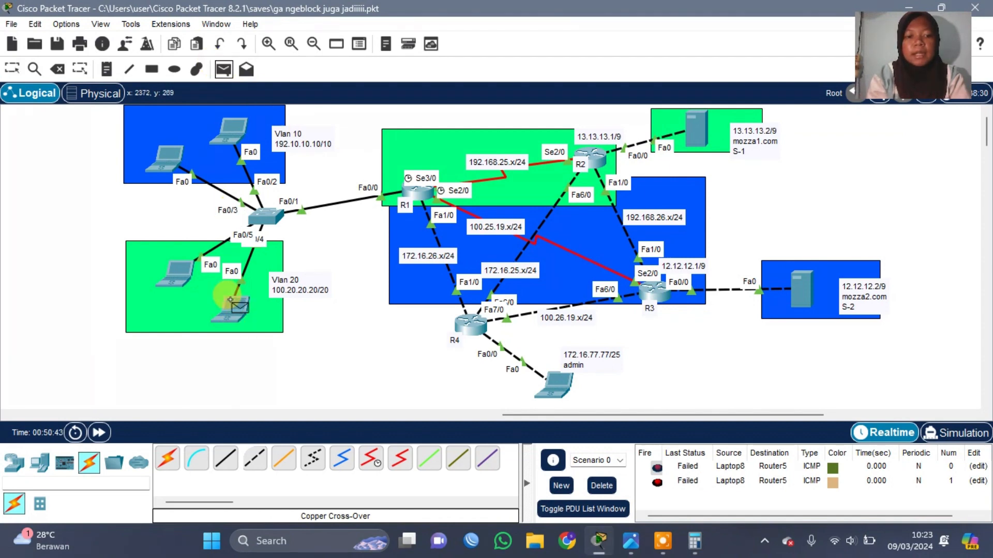
{"action": "left_click", "coordinate": [655, 293]}
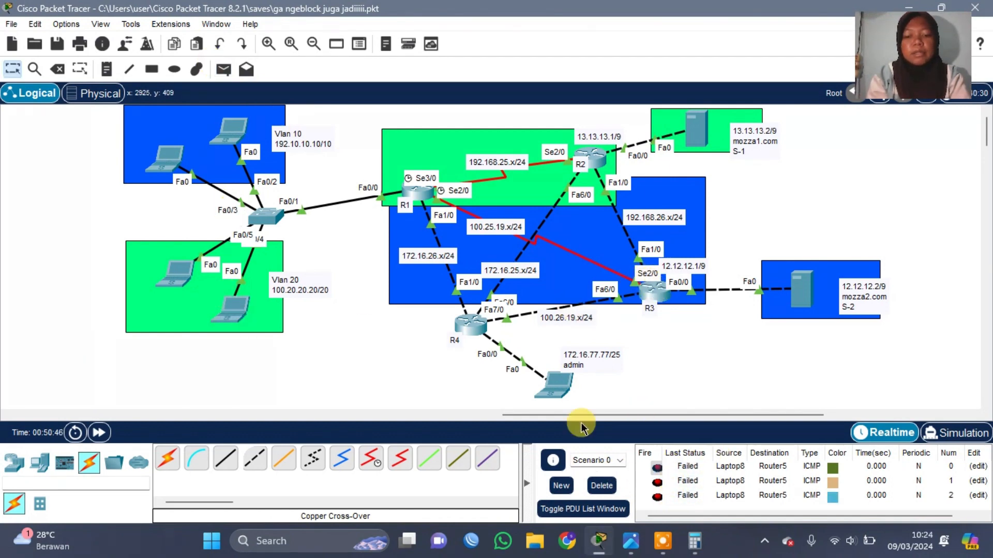
Send a simple PDU from the lower VLAN 20 laptop to server S-2.
{"action": "left_click", "coordinate": [228, 70]}
{"action": "left_click", "coordinate": [235, 310]}
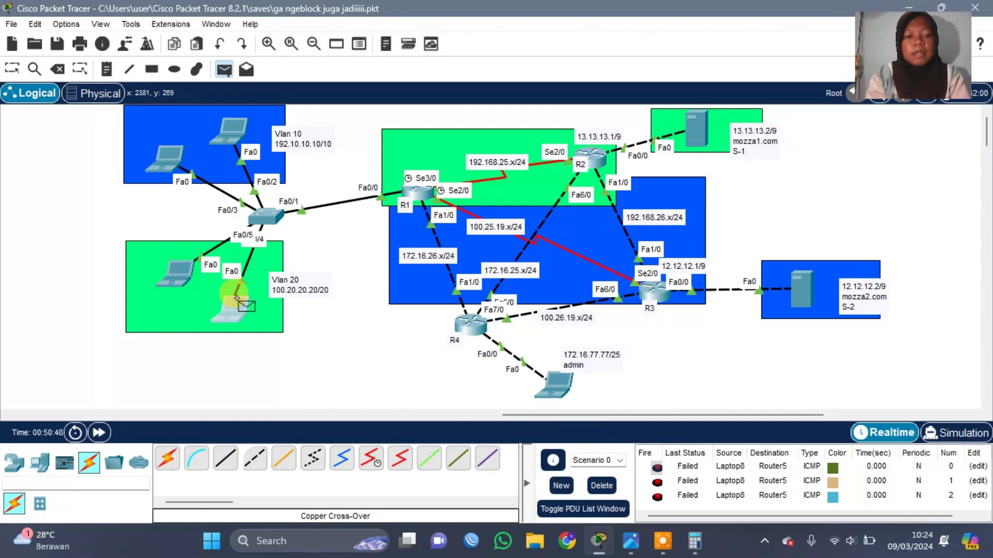
{"action": "left_click", "coordinate": [801, 287]}
{"action": "left_click", "coordinate": [802, 289]}
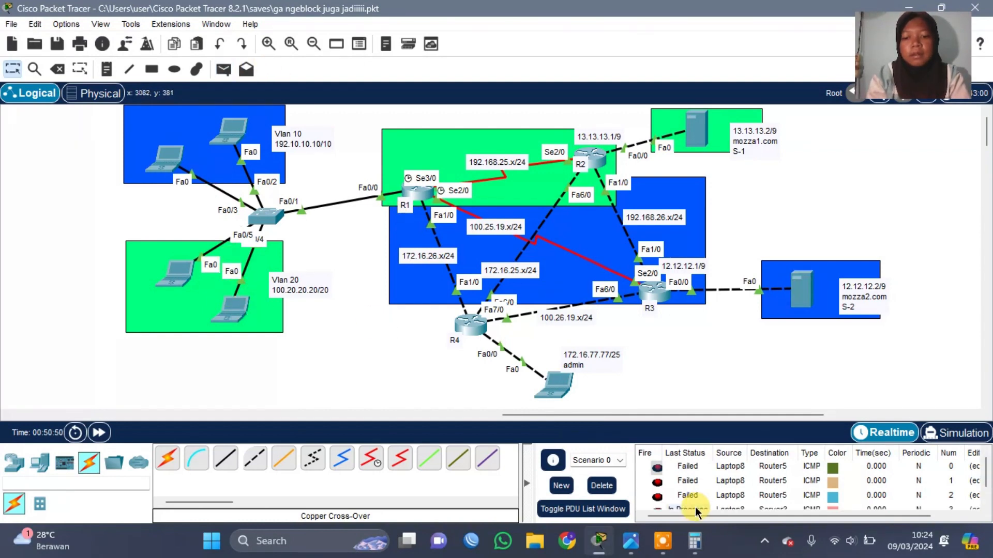
Clear the PDU list and send a simple PDU from the lower VLAN 20 laptop to server S-1.
{"action": "left_click", "coordinate": [601, 485]}
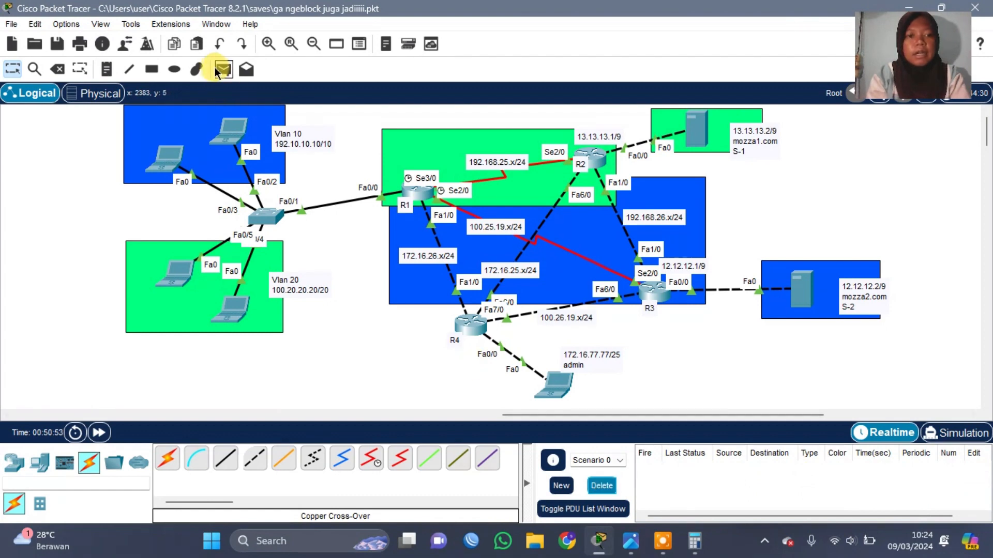
{"action": "left_click", "coordinate": [219, 71]}
{"action": "left_click", "coordinate": [235, 310]}
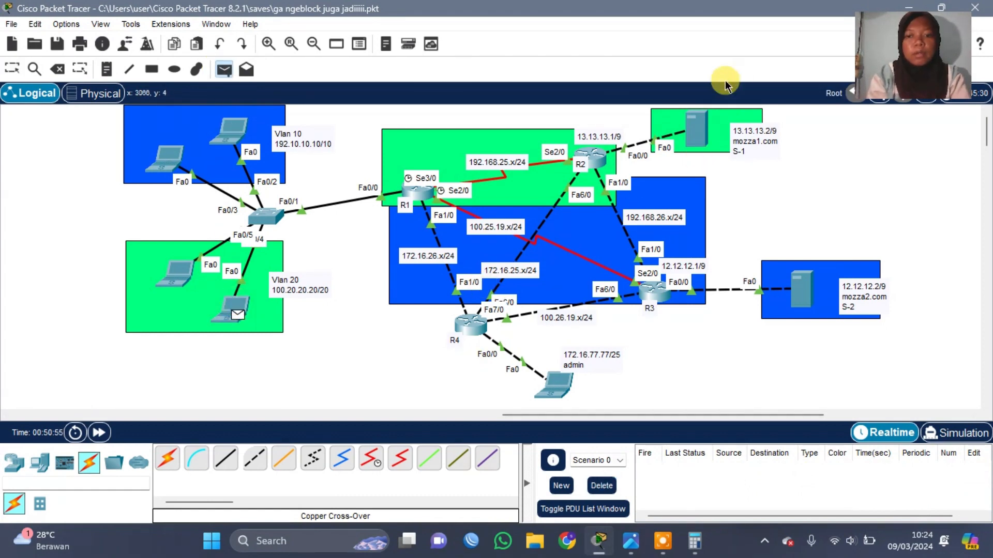
{"action": "left_click", "coordinate": [705, 120]}
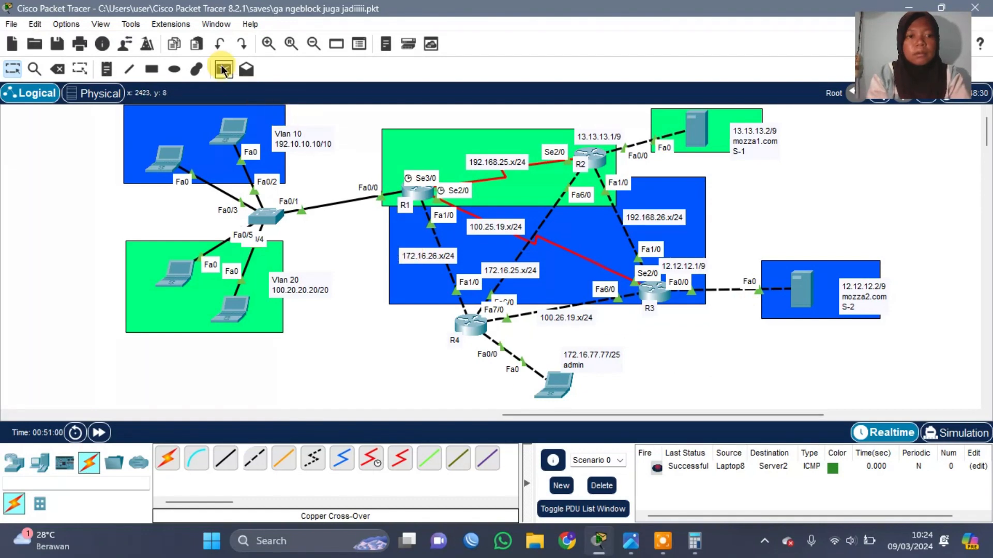
Send a simple PDU from the lower VLAN 20 laptop to router R2, and clear the PDU list.
{"action": "left_click", "coordinate": [223, 69]}
{"action": "left_click", "coordinate": [235, 310]}
{"action": "left_click", "coordinate": [601, 163]}
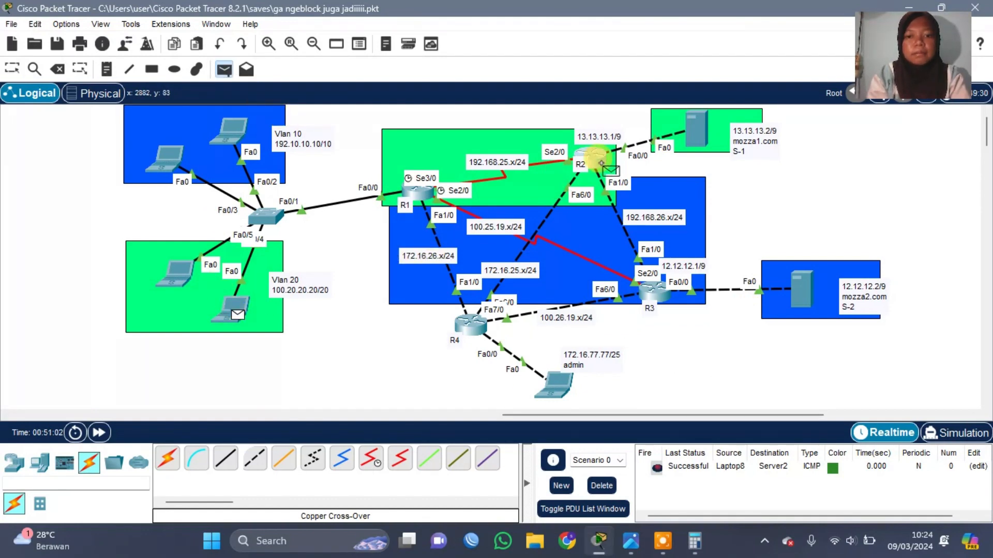
{"action": "left_click", "coordinate": [600, 163]}
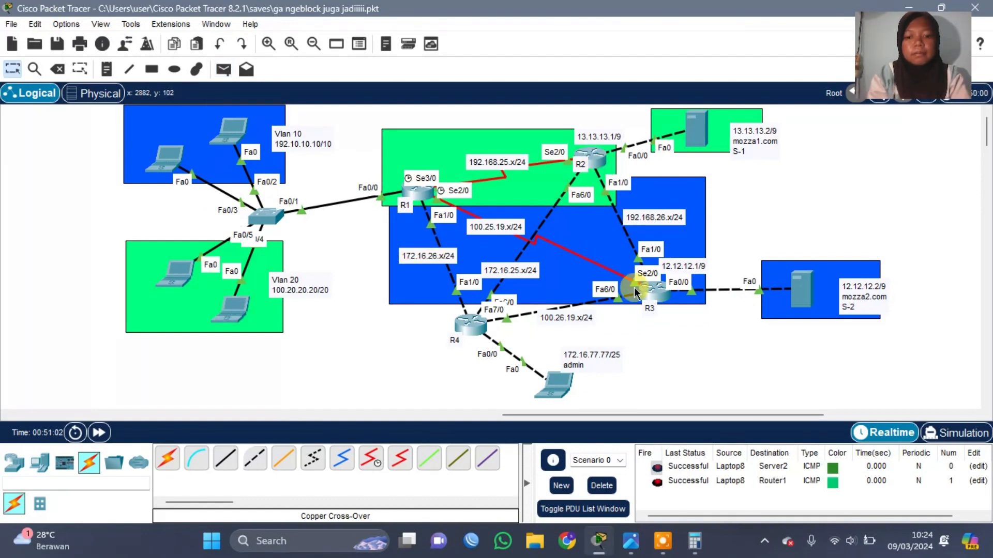
{"action": "left_click", "coordinate": [610, 481]}
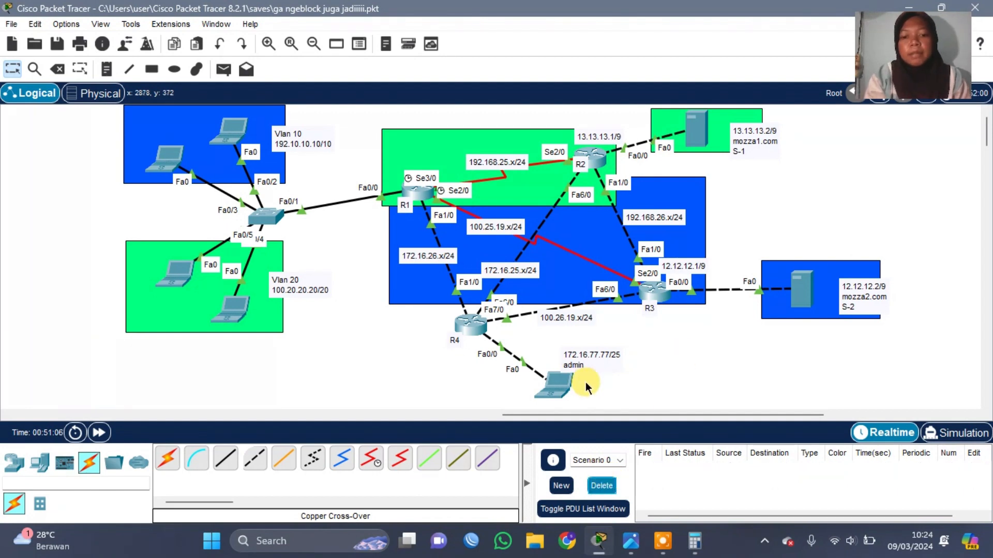
Load mozza1.com in the web browser of server S-1.
{"action": "scroll", "coordinate": [579, 383], "scroll_direction": "right", "scroll_amount": 3}
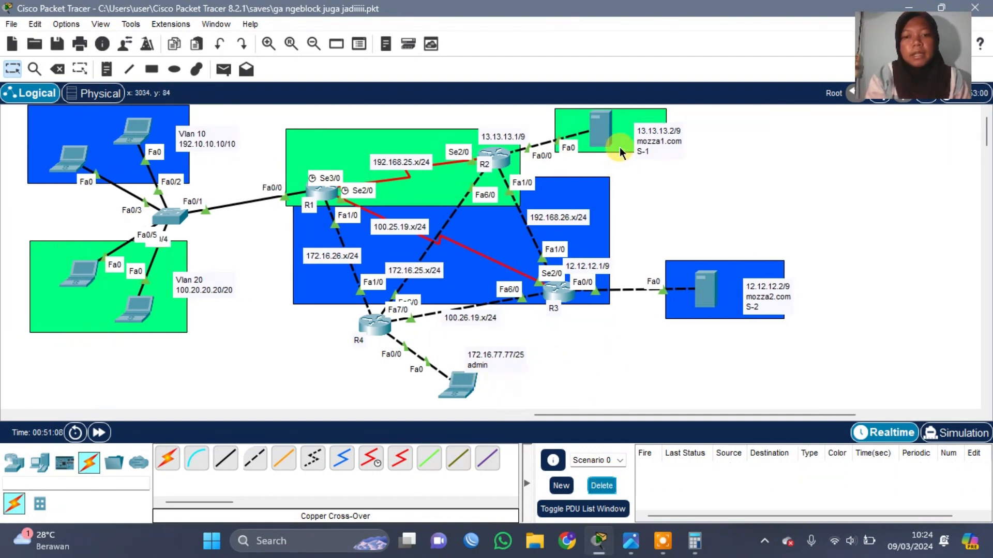
{"action": "mouse_move", "coordinate": [601, 124]}
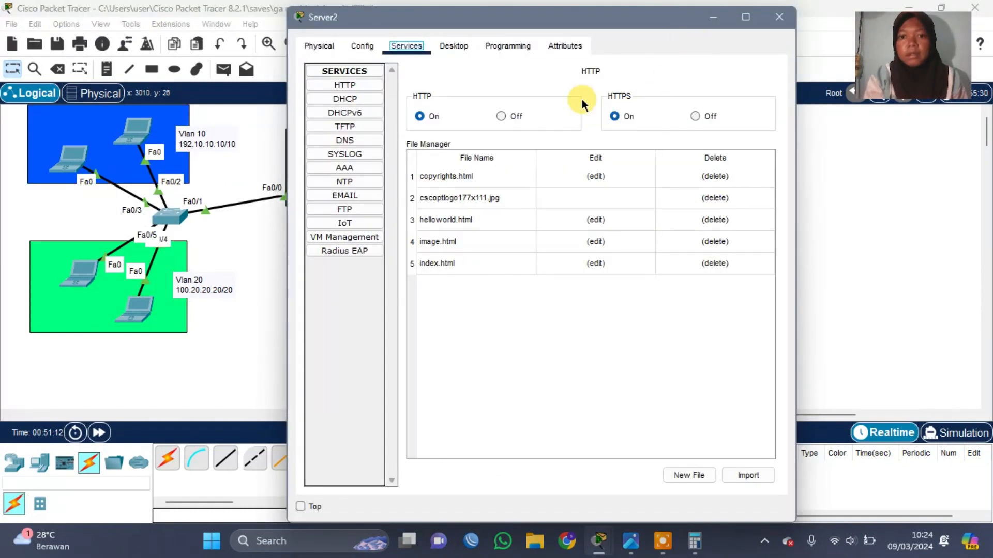
{"action": "left_click", "coordinate": [443, 41]}
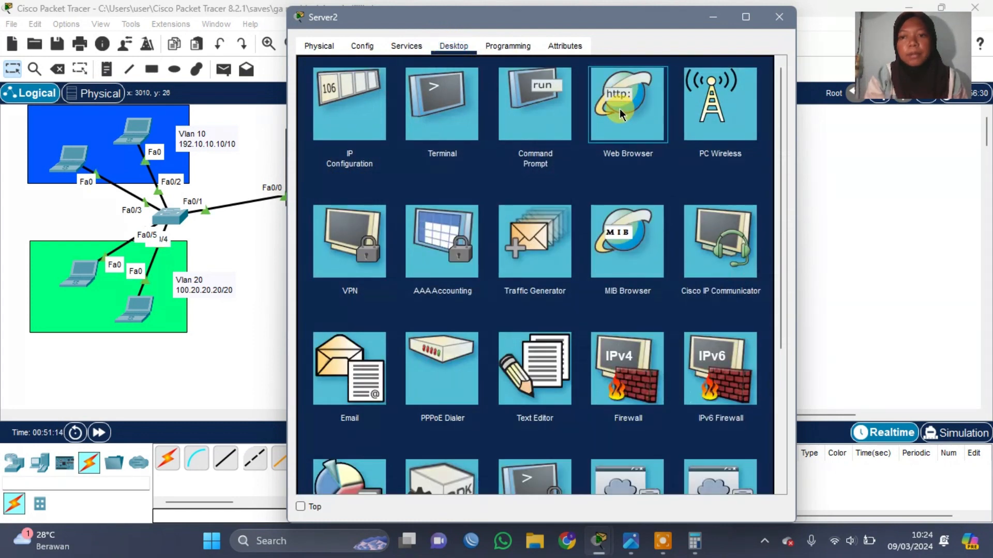
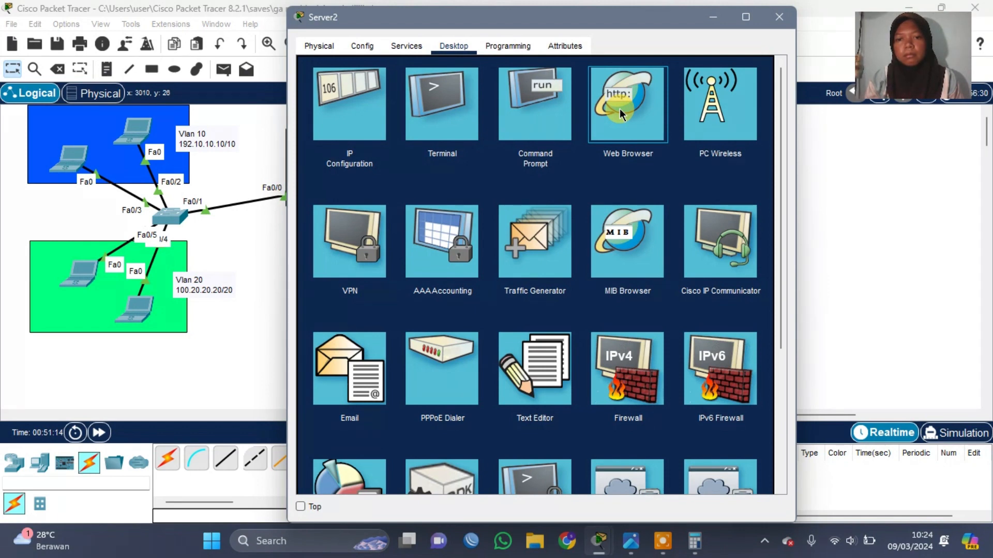
{"action": "left_click", "coordinate": [621, 113]}
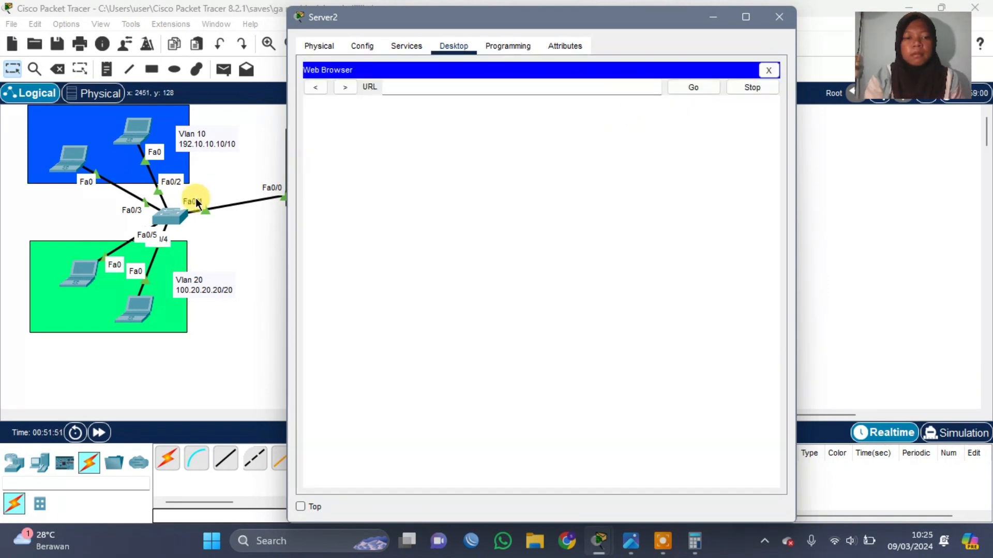
{"action": "scroll", "coordinate": [197, 203], "scroll_direction": "left", "scroll_amount": 3}
{"action": "scroll", "coordinate": [196, 202], "scroll_direction": "right", "scroll_amount": 6}
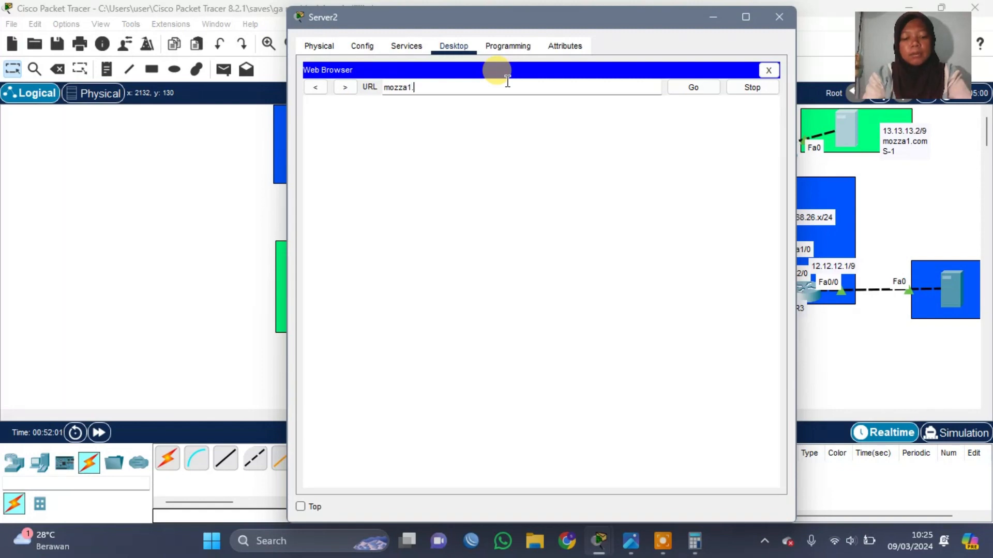
{"action": "left_click", "coordinate": [708, 91]}
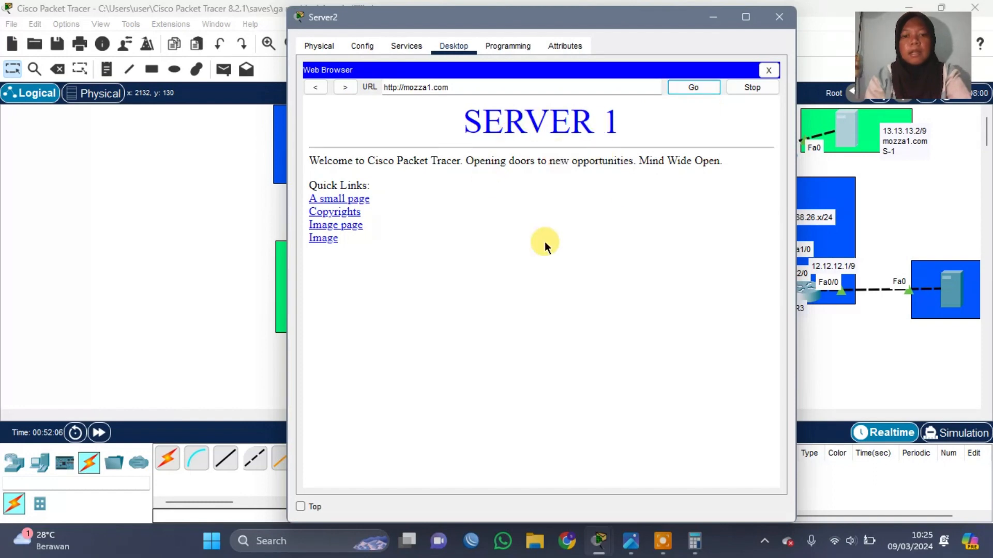
Load mozza2.com in server S-1's web browser, and close the server's window.
{"action": "left_click", "coordinate": [479, 88]}
{"action": "key", "text": "Left"}
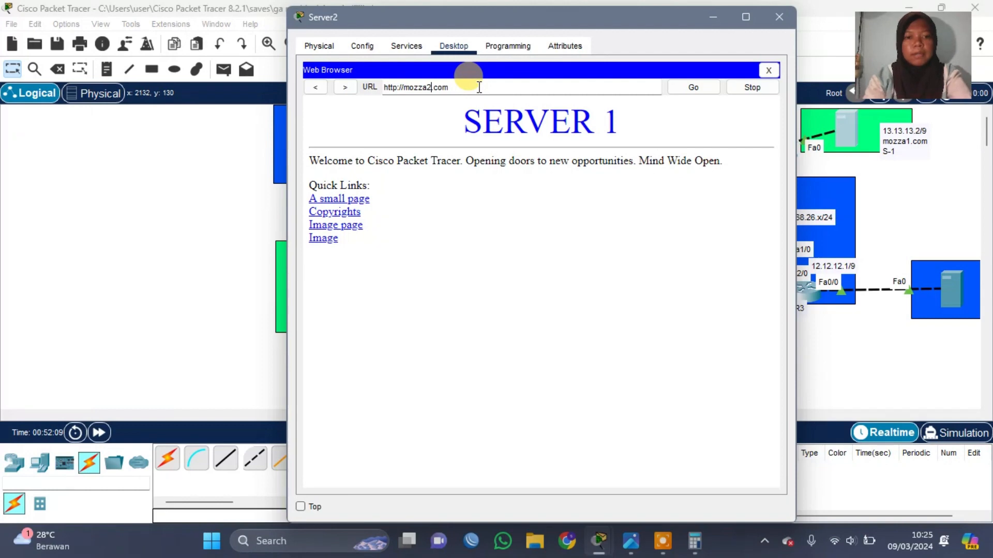
{"action": "left_click", "coordinate": [707, 87]}
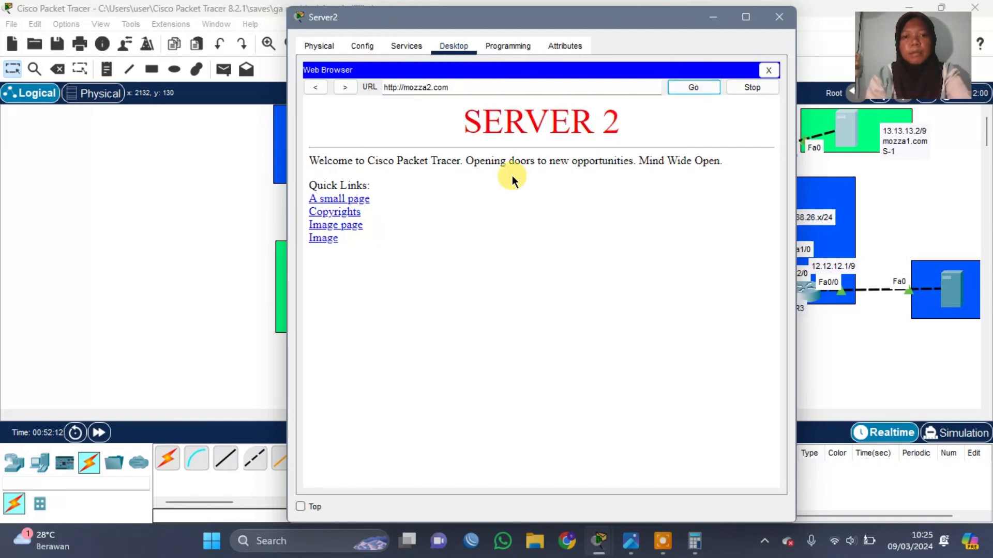
{"action": "left_click", "coordinate": [472, 92]}
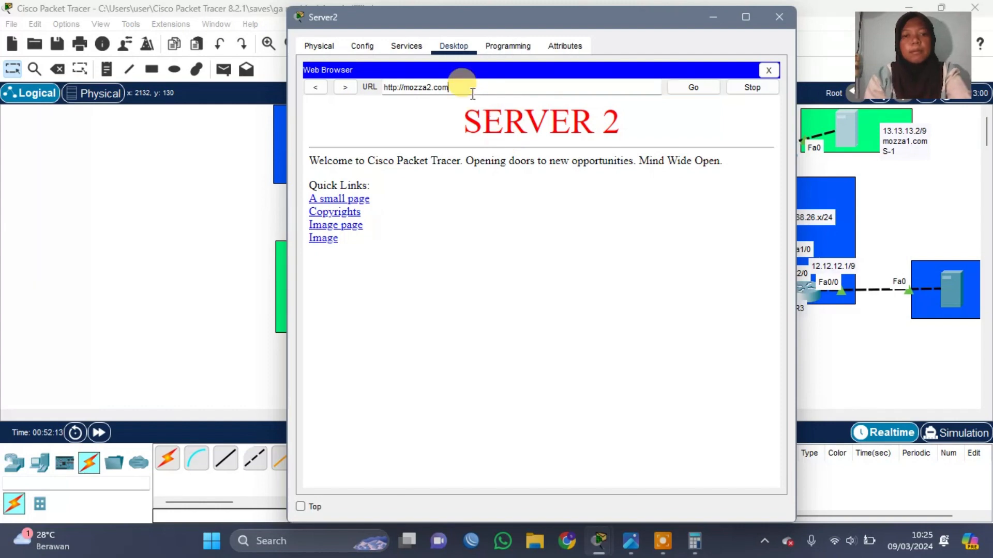
{"action": "left_click", "coordinate": [779, 17]}
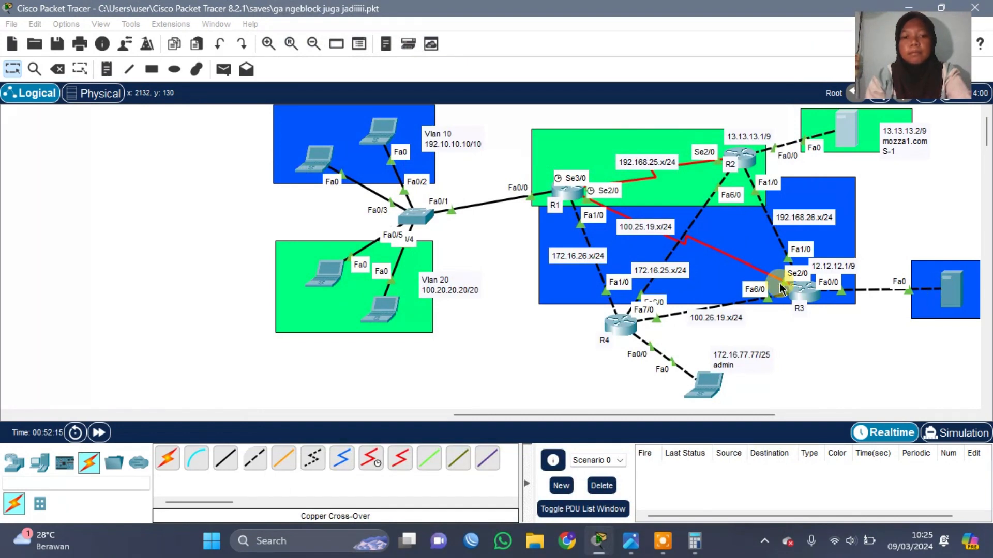
Load mozza1.com in the web browser of server S-2.
{"action": "scroll", "coordinate": [756, 291], "scroll_direction": "right", "scroll_amount": 3}
{"action": "scroll", "coordinate": [756, 291], "scroll_direction": "left", "scroll_amount": 1}
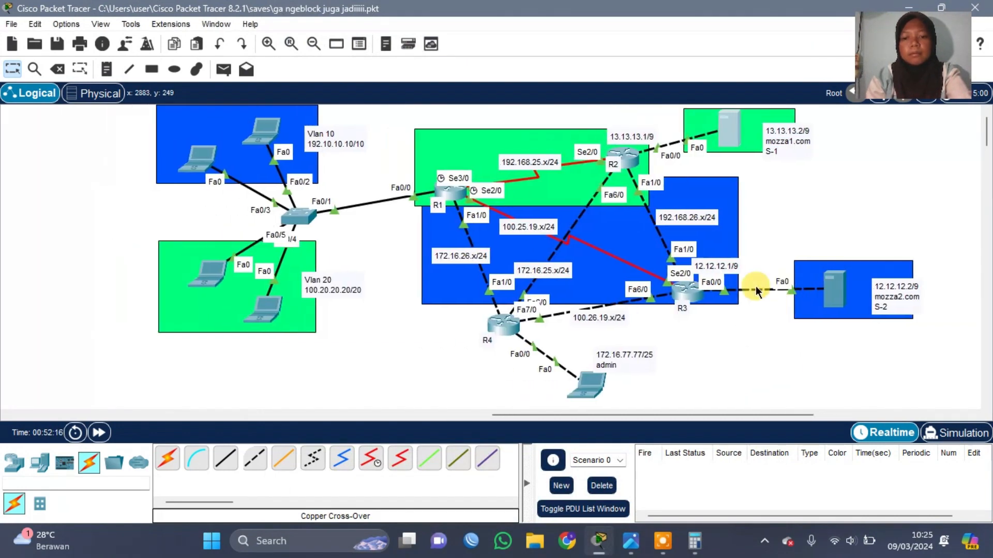
{"action": "left_click", "coordinate": [833, 295]}
{"action": "left_click_drag", "start_coordinate": [569, 19], "coordinate": [408, 18]}
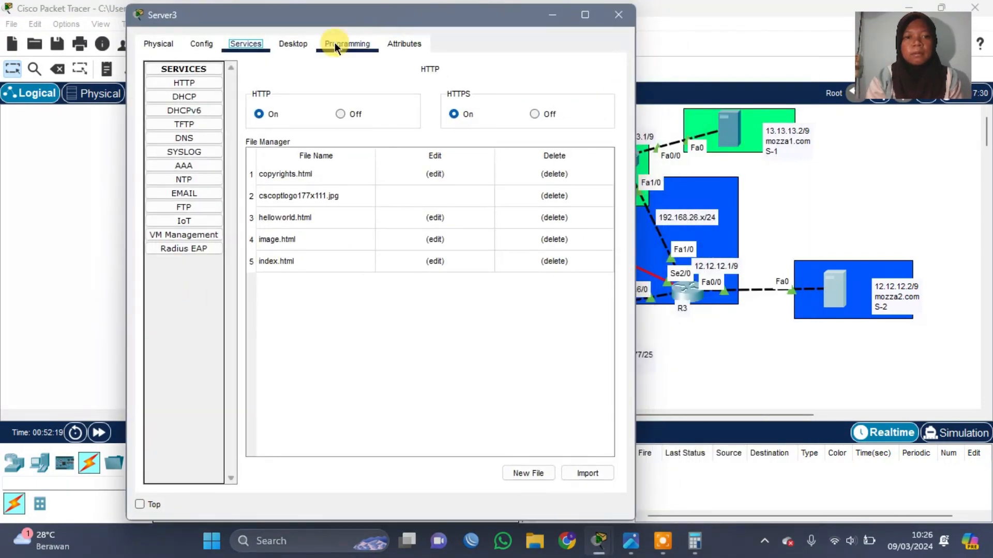
{"action": "left_click", "coordinate": [309, 45]}
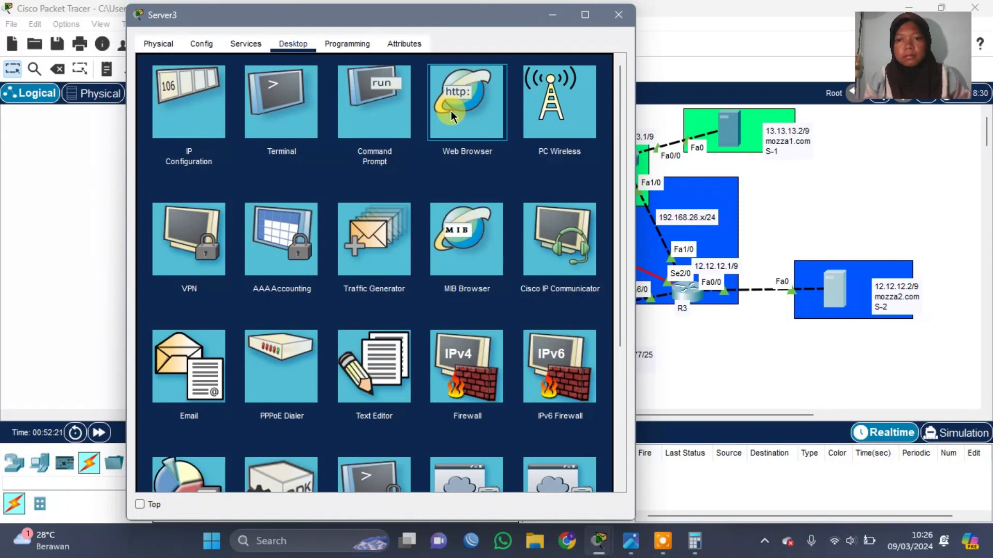
{"action": "left_click", "coordinate": [451, 115]}
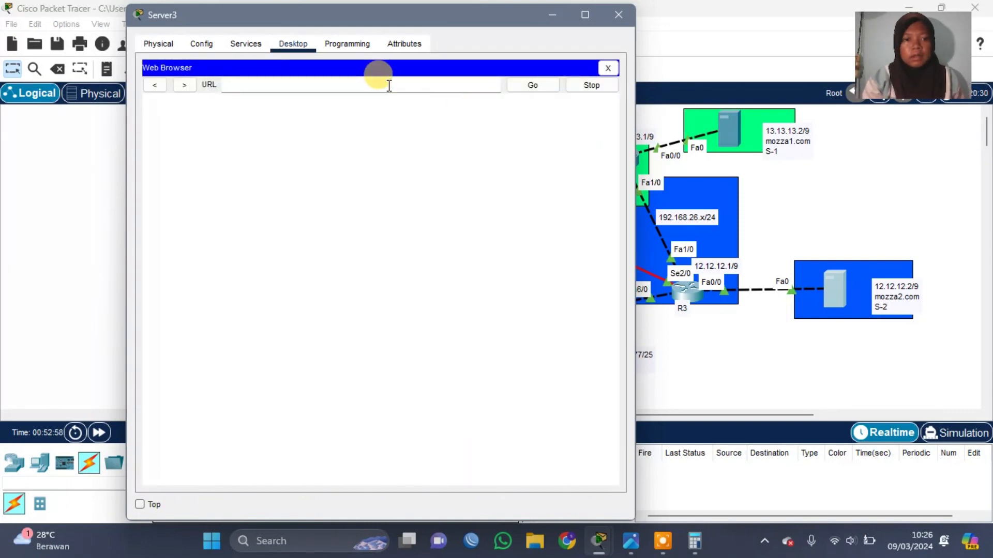
{"action": "left_click", "coordinate": [387, 85]}
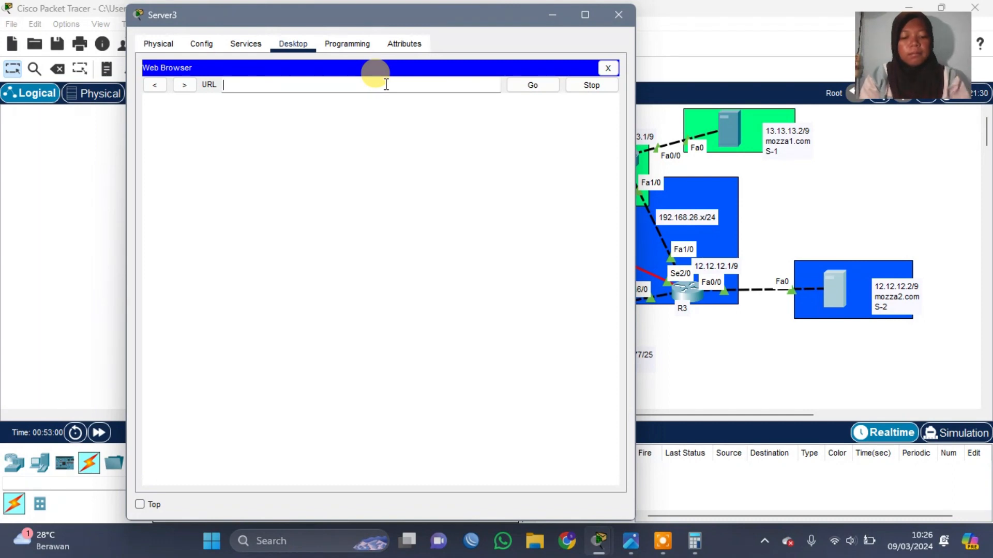
{"action": "type", "text": "mozza1.co"}
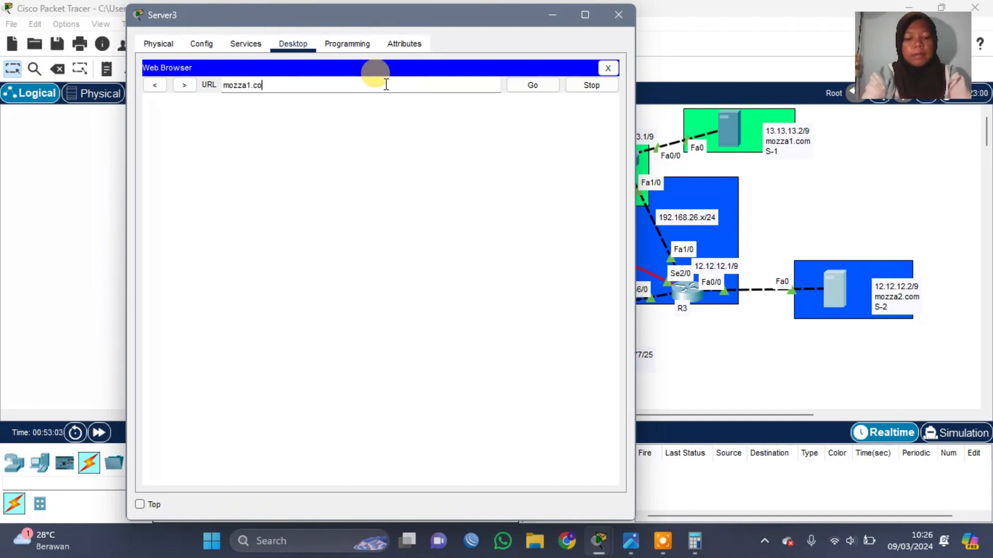
{"action": "type", "text": "m"}
{"action": "left_click", "coordinate": [554, 86]}
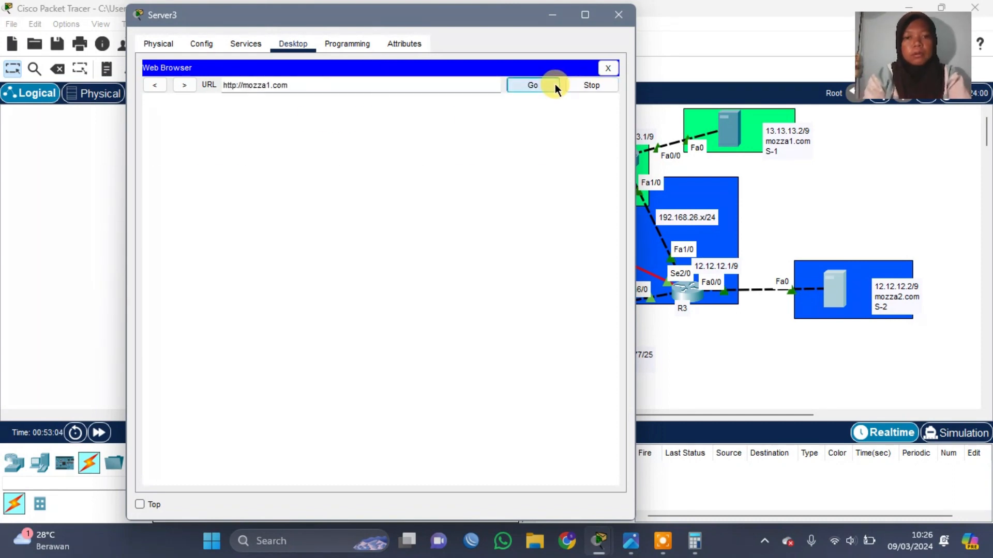
Load mozza2.com in server S-2's web browser, and close the server's window.
{"action": "left_click", "coordinate": [306, 84]}
{"action": "key", "text": "BackSpace"}
{"action": "type", "text": "2"}
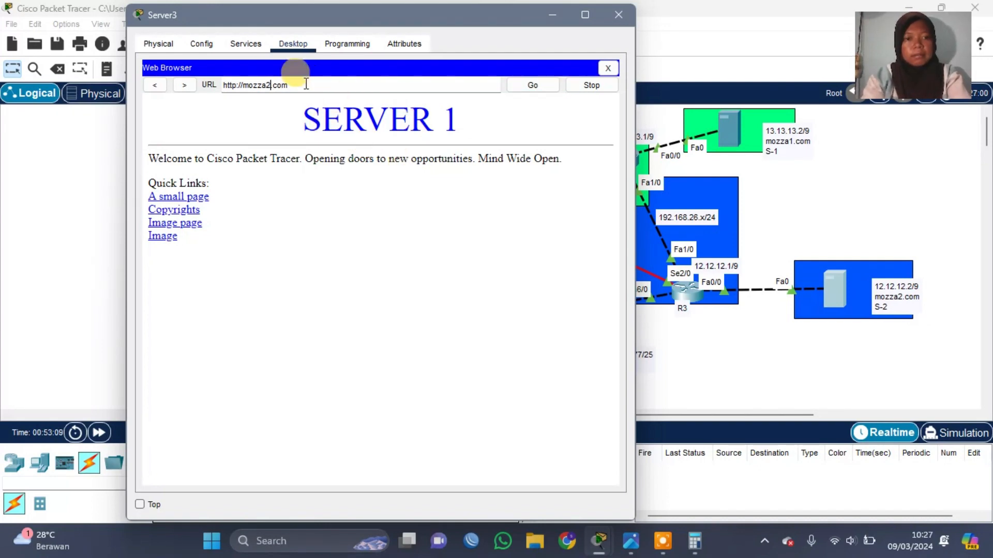
{"action": "left_click", "coordinate": [549, 88]}
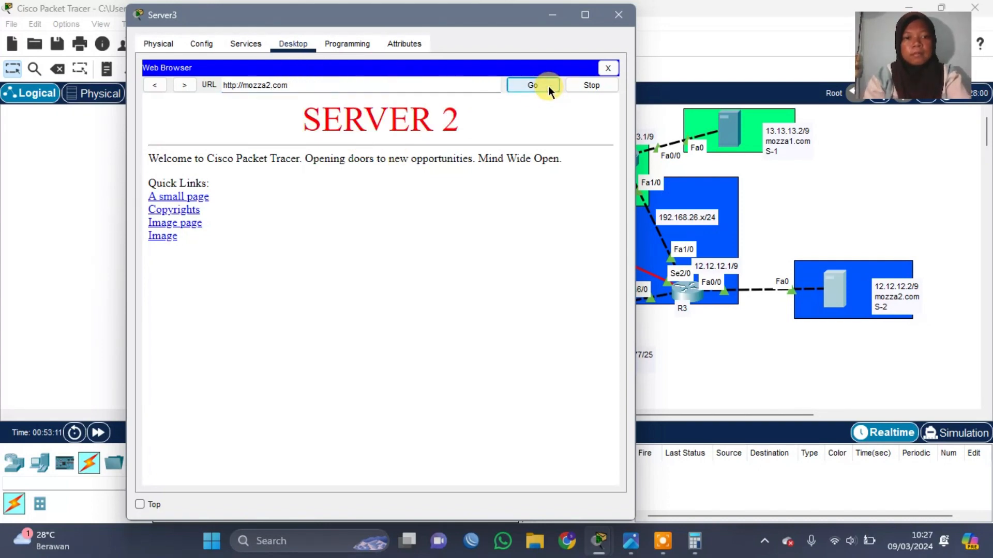
{"action": "left_click", "coordinate": [622, 16]}
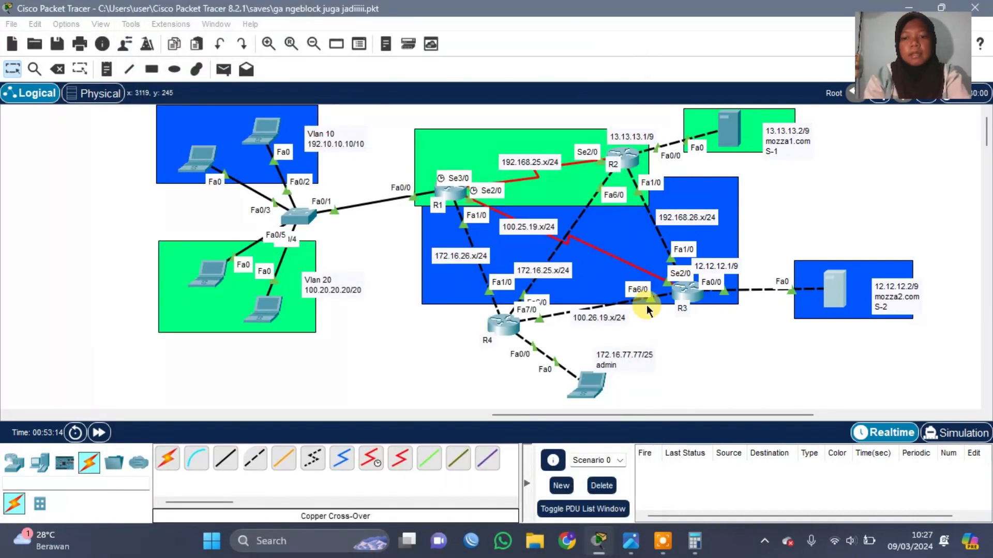
Load mozza1.com in the web browser of the admin laptop connected to router R4.
{"action": "left_click", "coordinate": [591, 385]}
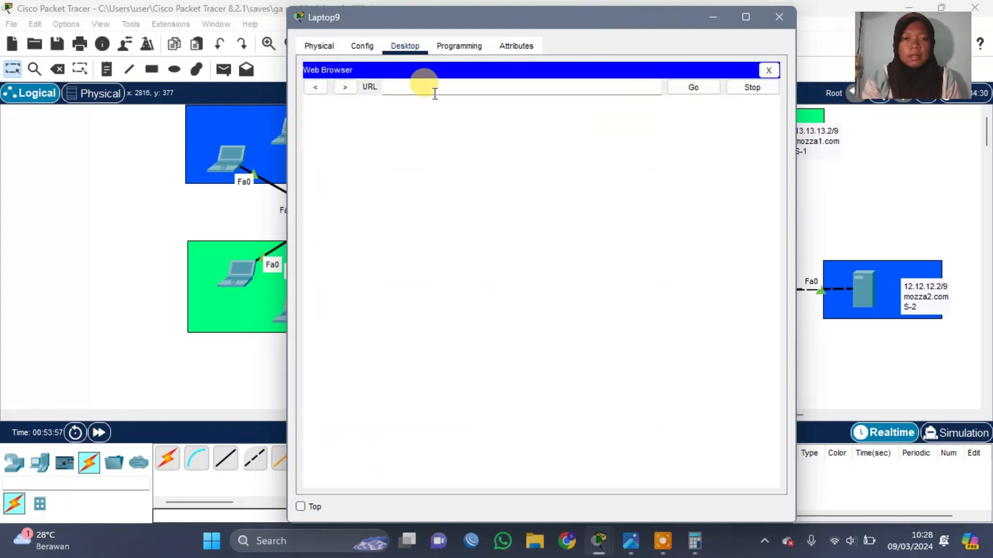
{"action": "left_click", "coordinate": [435, 94]}
{"action": "type", "text": "mozza1"}
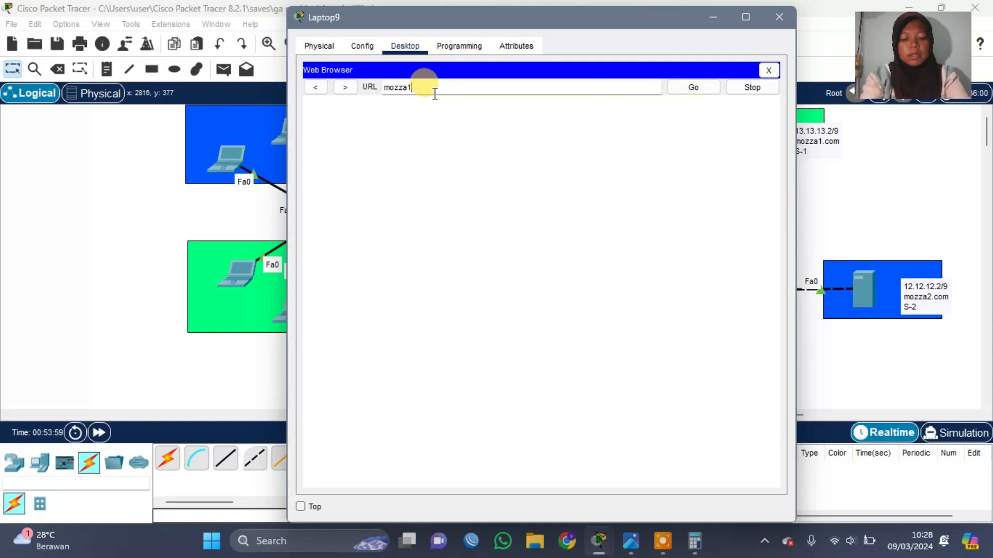
{"action": "type", "text": ".com"}
{"action": "left_click", "coordinate": [694, 88]}
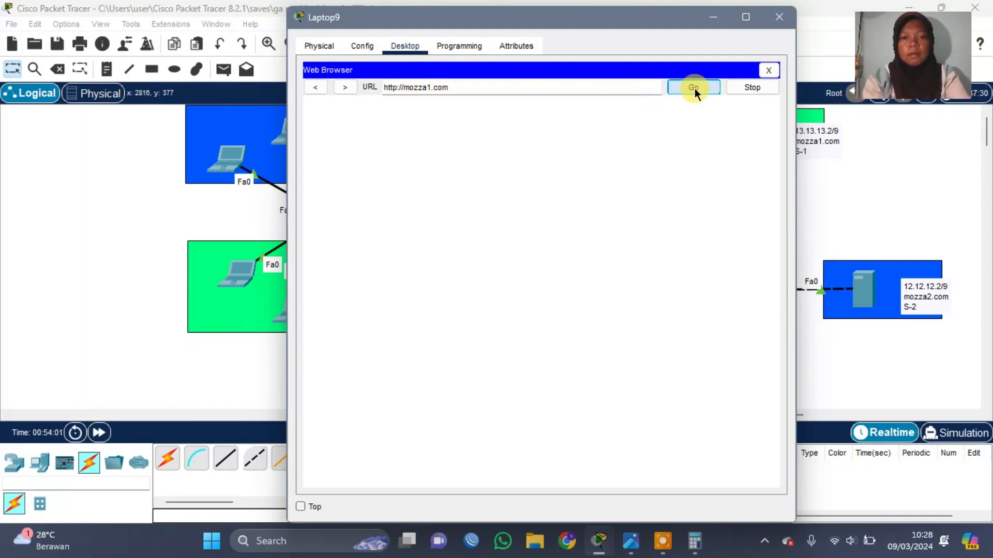
Load mozza2.com in the admin laptop's web browser, and close the laptop's window.
{"action": "left_click", "coordinate": [506, 91]}
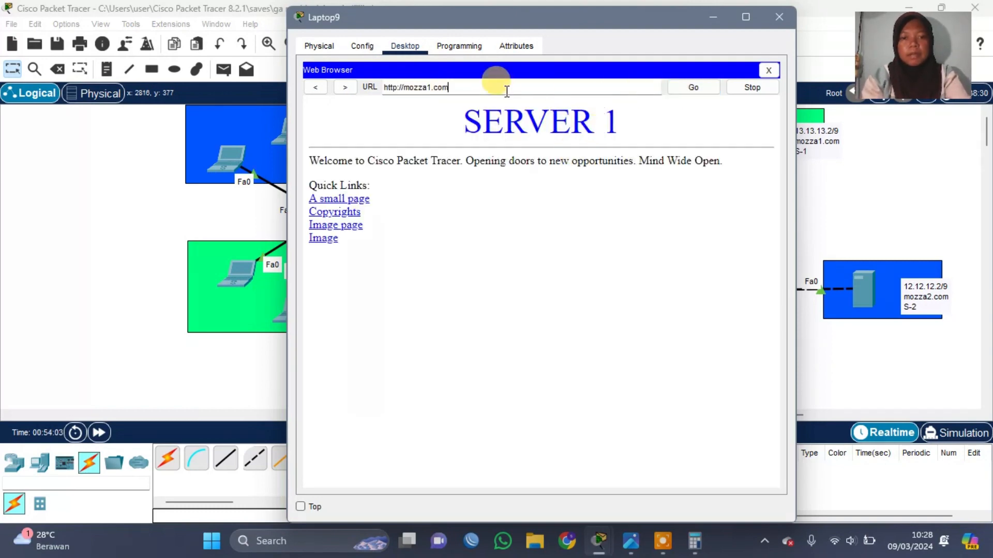
{"action": "left_click", "coordinate": [708, 87]}
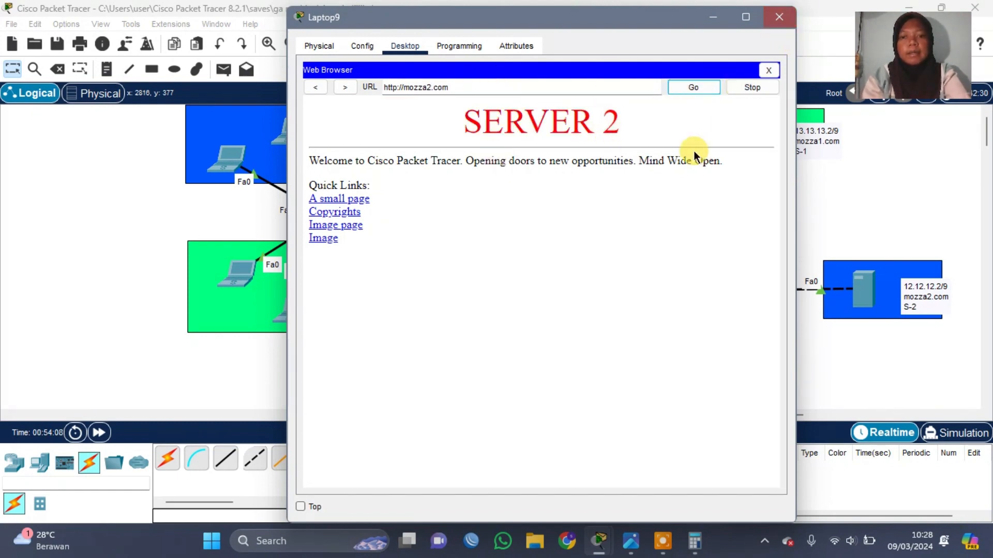
{"action": "left_click", "coordinate": [781, 26]}
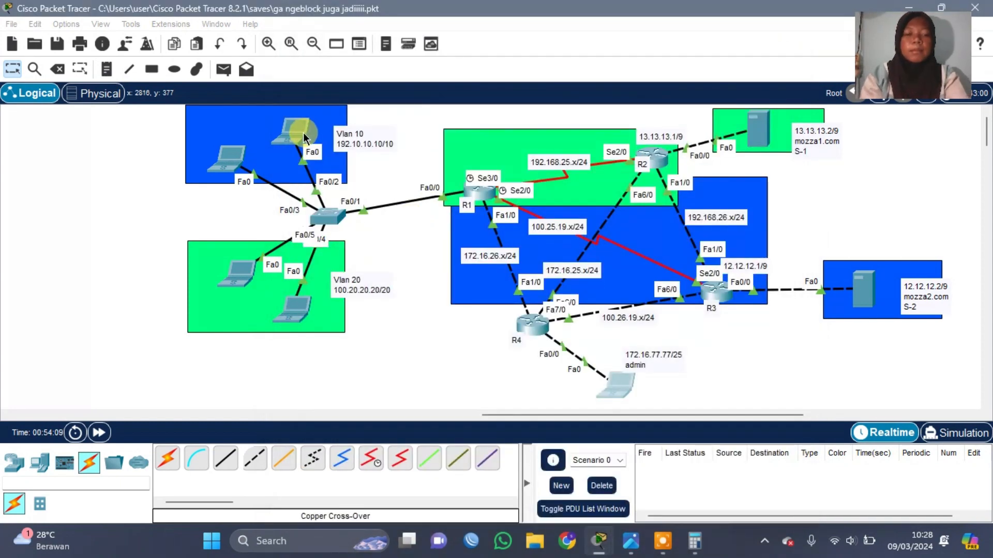
Load mozza2.com in the web browser of the VLAN 10 laptop connected to switch port Fa0/2.
{"action": "scroll", "coordinate": [303, 132], "scroll_direction": "left", "scroll_amount": 2}
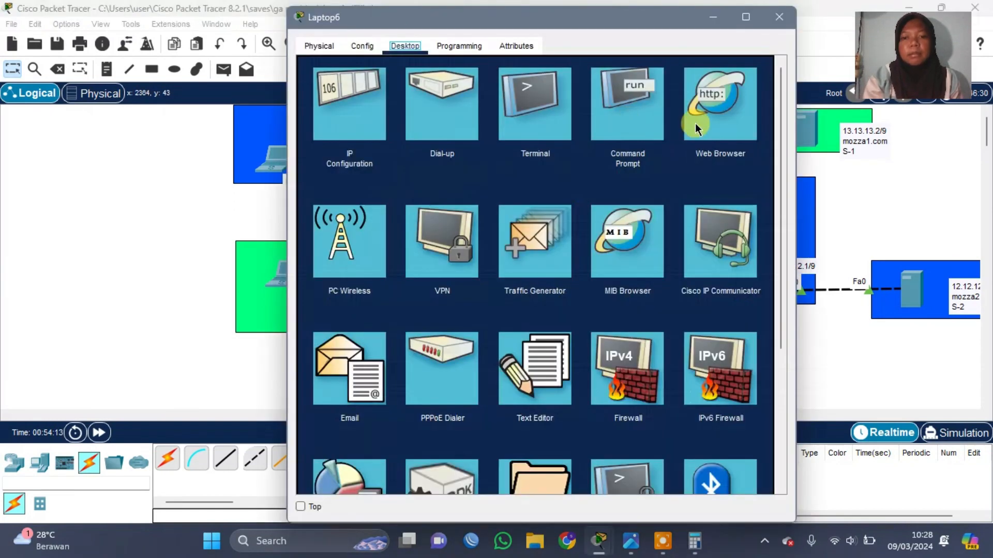
{"action": "left_click", "coordinate": [695, 123]}
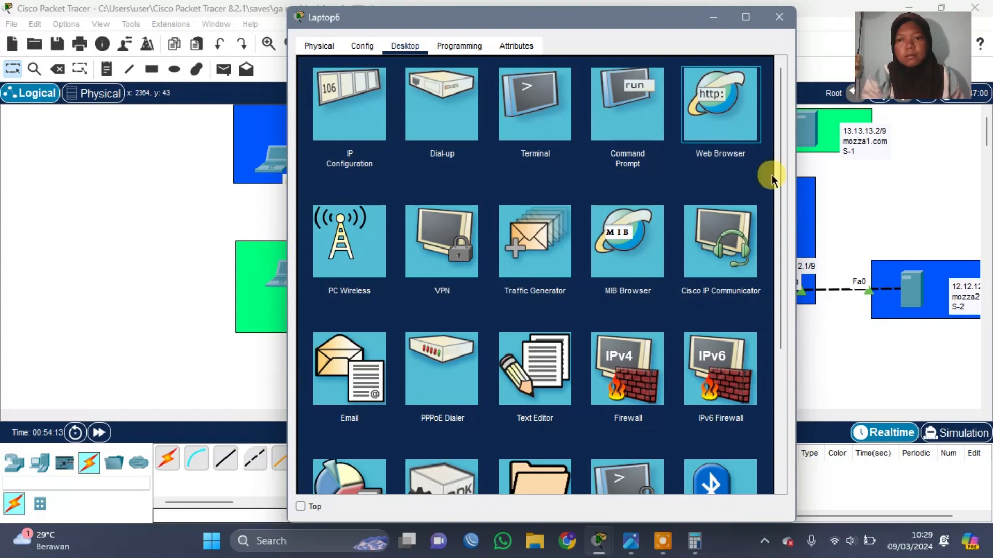
{"action": "left_click", "coordinate": [727, 98]}
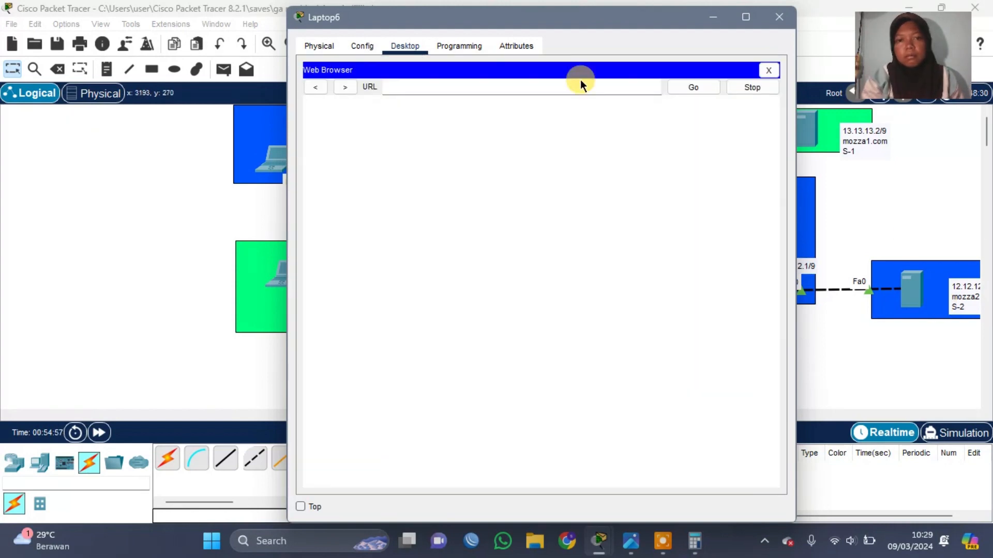
{"action": "type", "text": "mozz"}
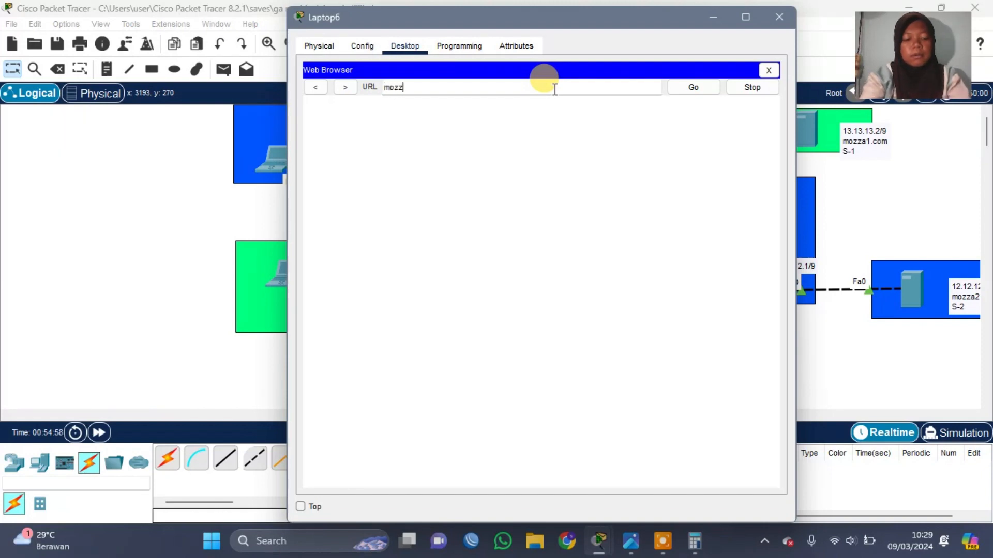
{"action": "type", "text": "a2.com"}
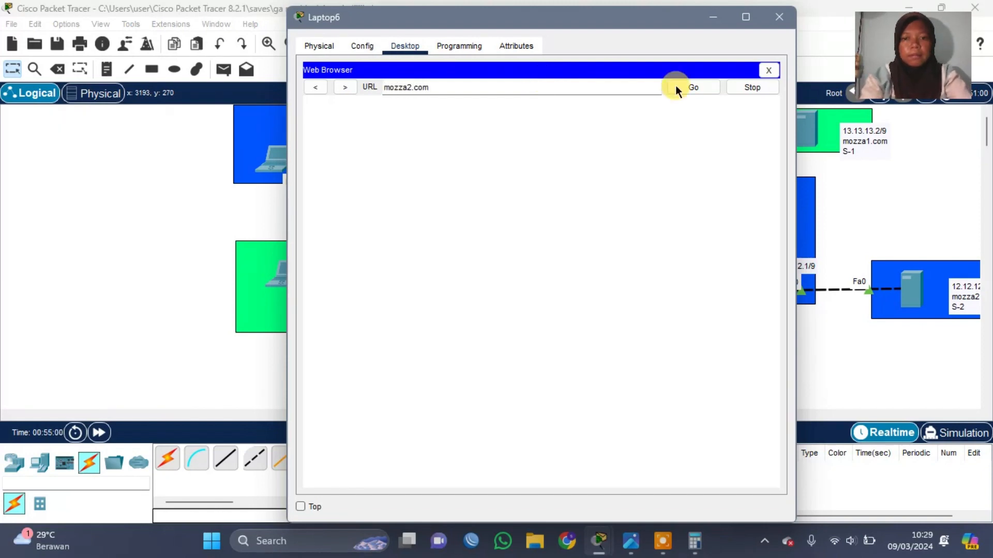
{"action": "left_click", "coordinate": [706, 91]}
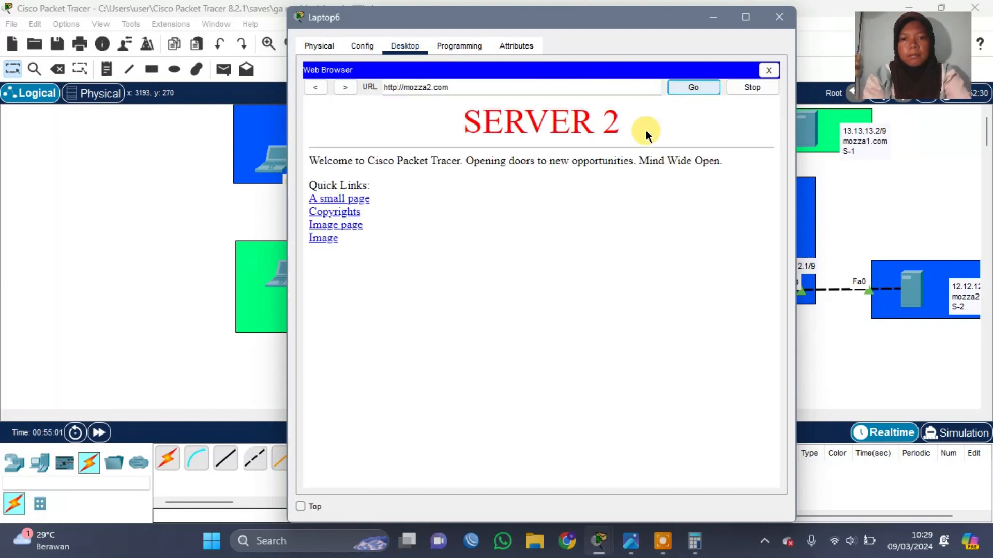
Try to load mozza1.com in the same VLAN 10 laptop's web browser, and leave the laptop's window.
{"action": "left_click", "coordinate": [495, 89]}
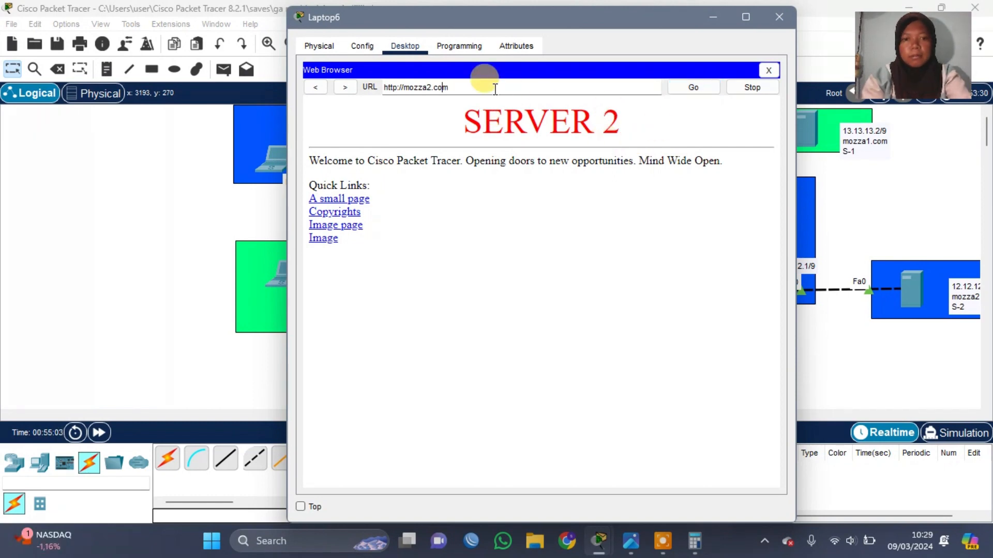
{"action": "key", "text": "BackSpace"}
{"action": "type", "text": "1"}
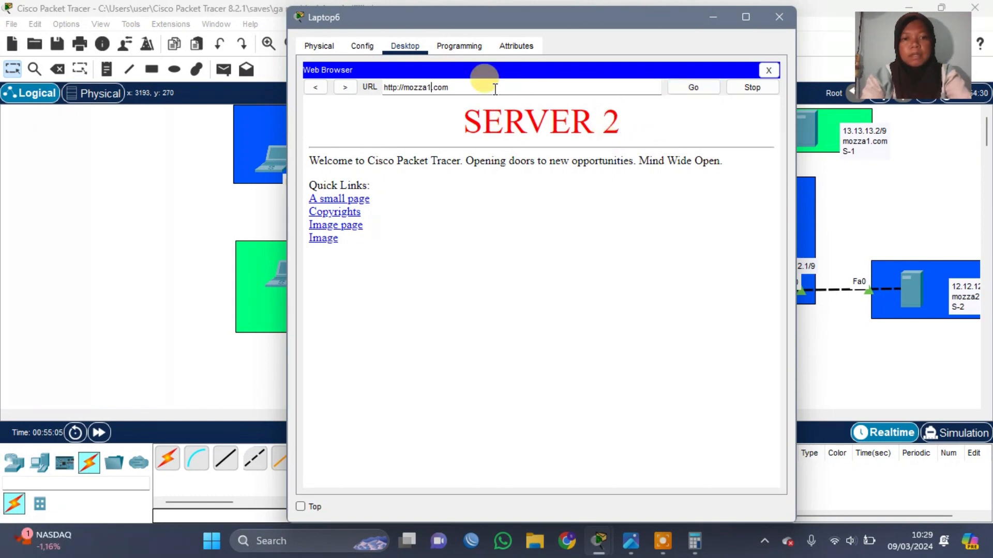
{"action": "left_click", "coordinate": [692, 88]}
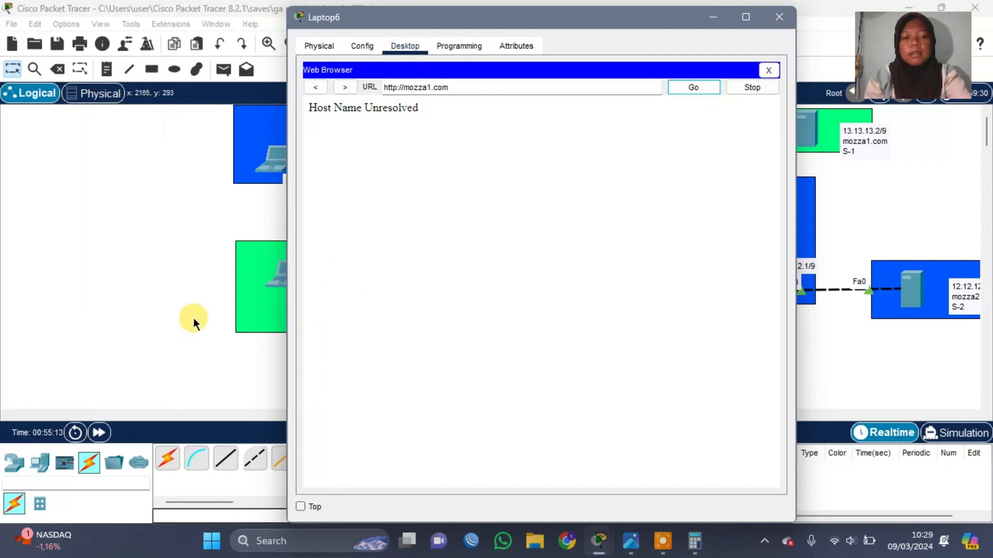
{"action": "left_click", "coordinate": [263, 318]}
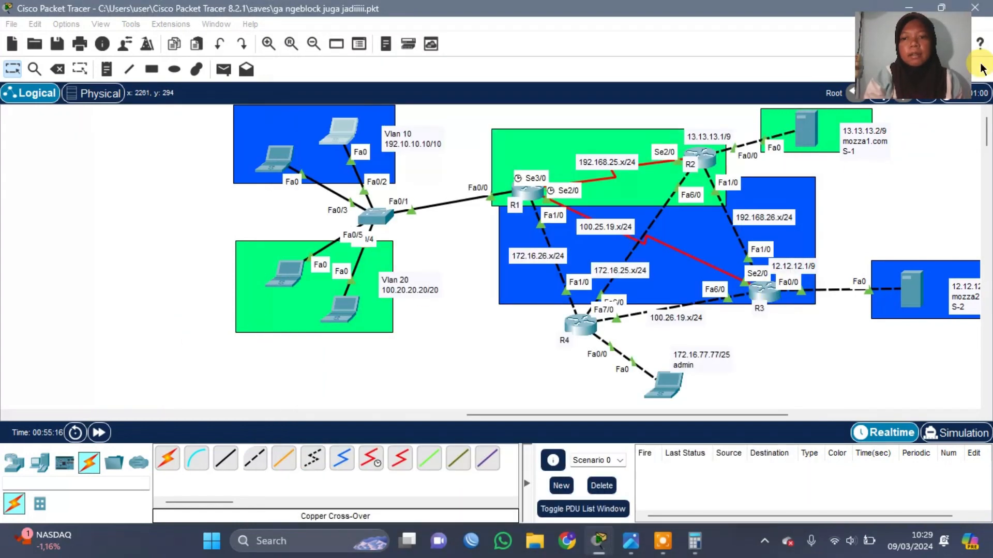
Load mozza1.com in the web browser of the lower VLAN 20 laptop.
{"action": "left_click", "coordinate": [346, 323]}
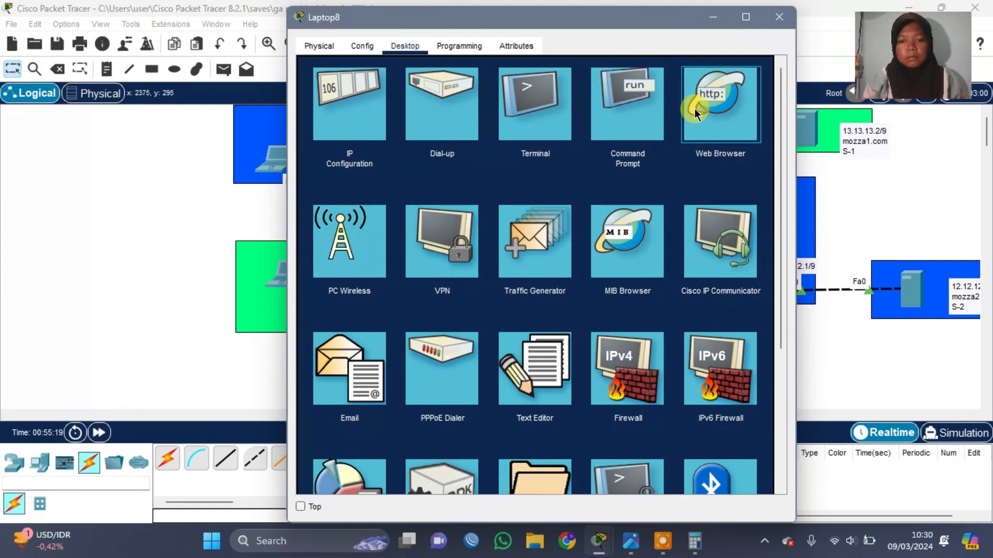
{"action": "left_click", "coordinate": [696, 110]}
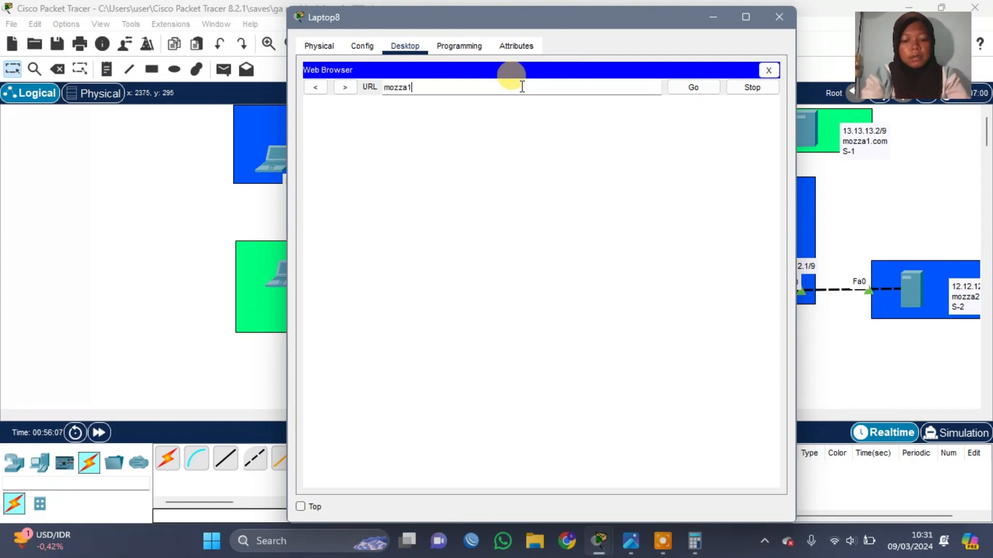
{"action": "type", "text": "mozza1.com"}
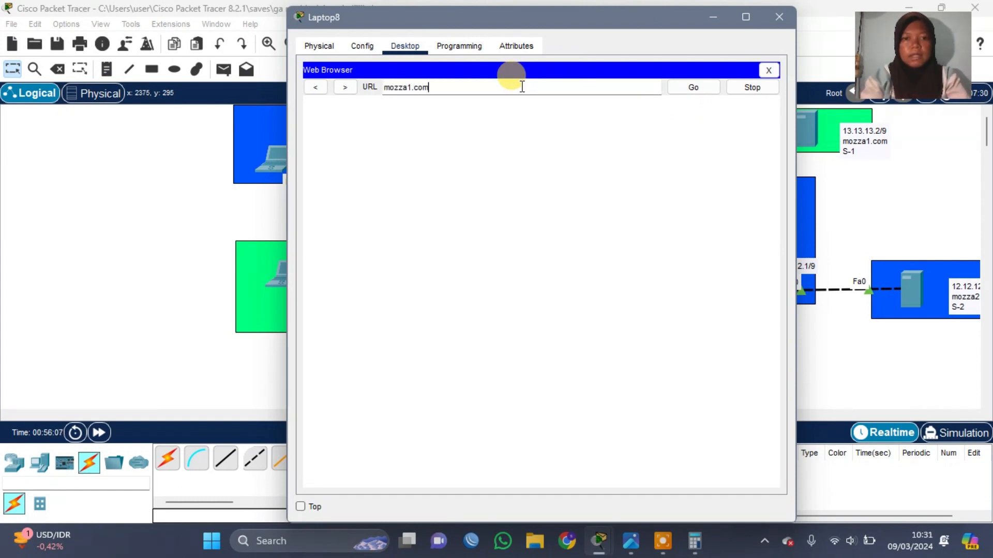
{"action": "left_click", "coordinate": [681, 91]}
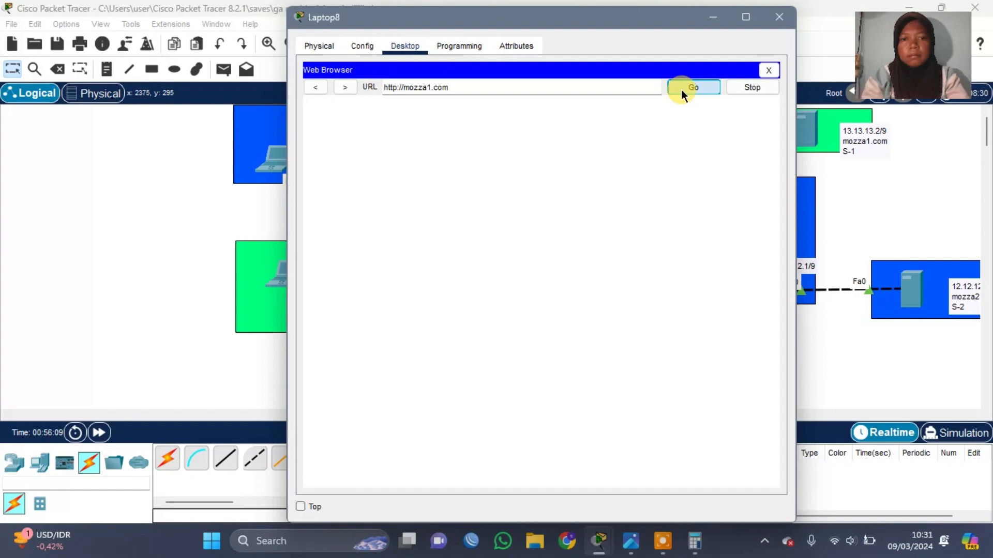
Try to load mozza2.com in the VLAN 20 laptop's web browser, and close the laptop's window.
{"action": "left_click", "coordinate": [500, 89]}
{"action": "key", "text": "Left"}
{"action": "key", "text": "Left"}
{"action": "key", "text": "Left"}
{"action": "key", "text": "Left"}
{"action": "key", "text": "BackSpace"}
{"action": "type", "text": "2"}
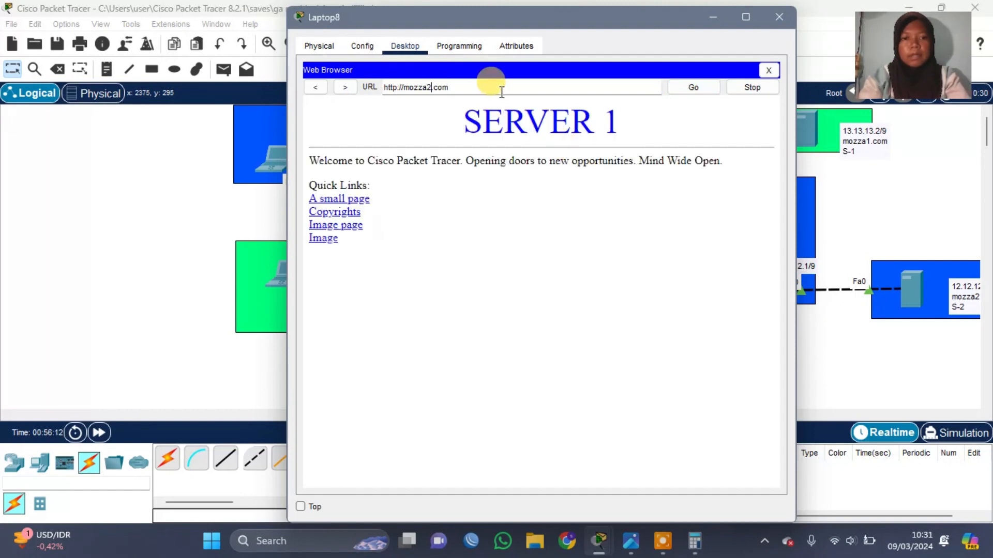
{"action": "left_click", "coordinate": [702, 92]}
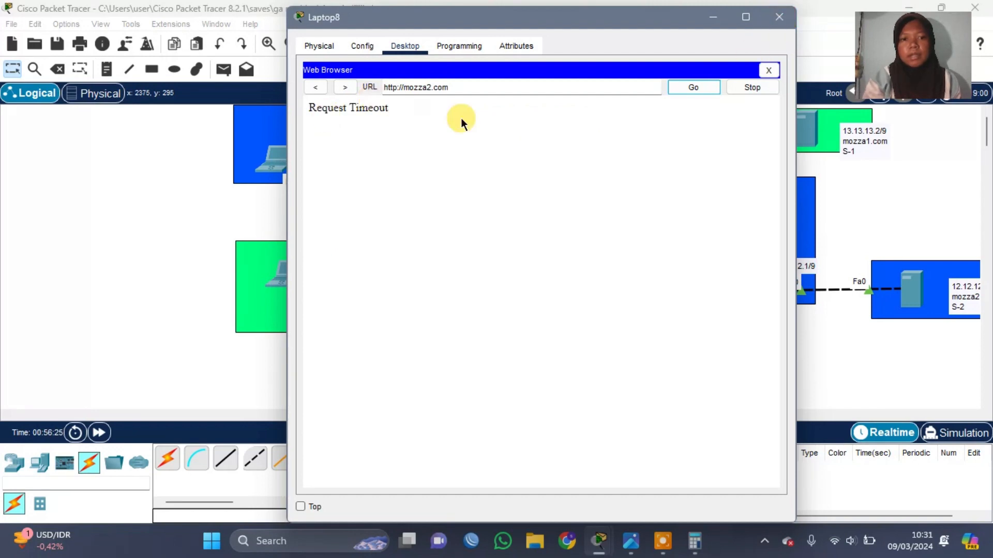
{"action": "left_click", "coordinate": [783, 18]}
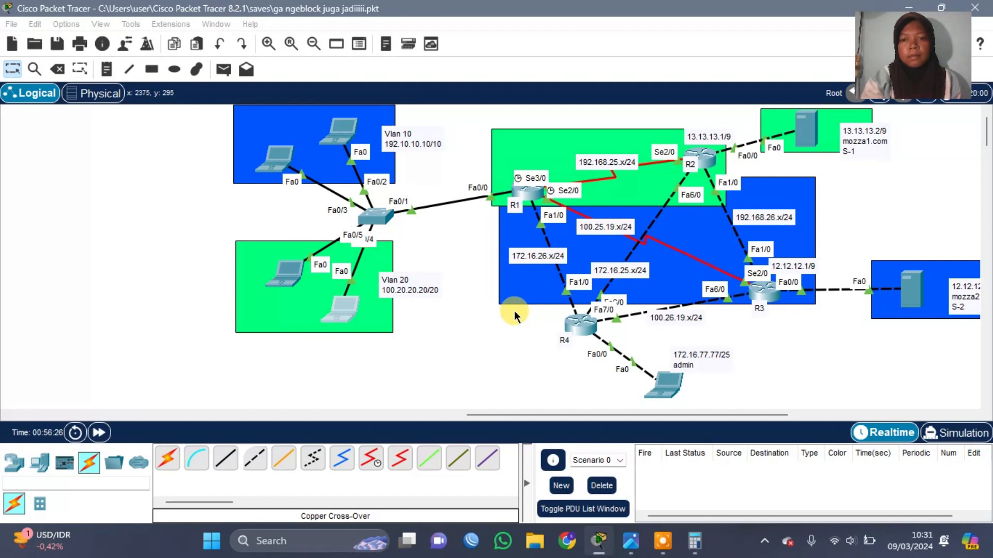
Send a simple PDU from the admin laptop to server S-2 and another from server S-1 to the admin laptop.
{"action": "scroll", "coordinate": [514, 311], "scroll_direction": "right", "scroll_amount": 3}
{"action": "scroll", "coordinate": [515, 314], "scroll_direction": "left", "scroll_amount": 1}
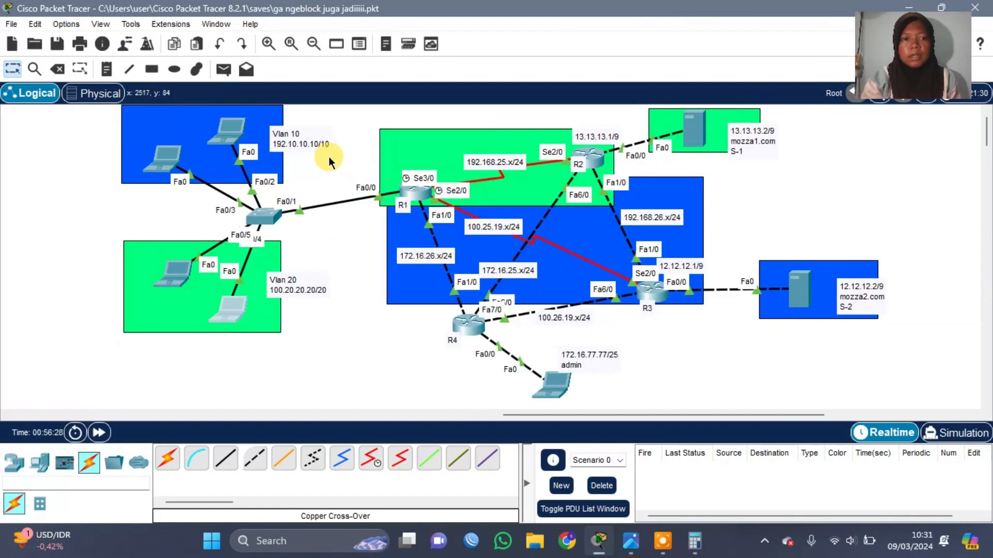
{"action": "left_click", "coordinate": [224, 69]}
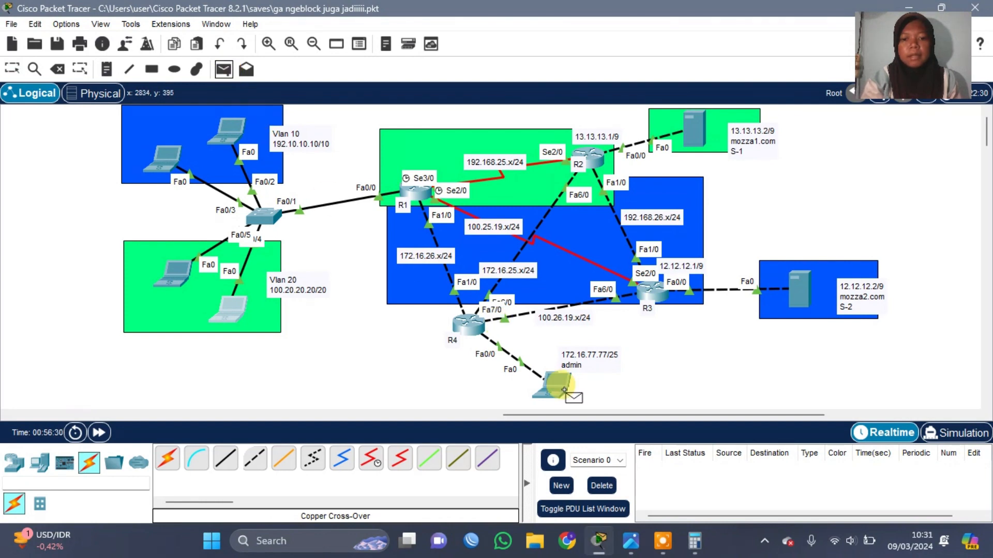
{"action": "left_click", "coordinate": [550, 379]}
{"action": "left_click", "coordinate": [802, 288]}
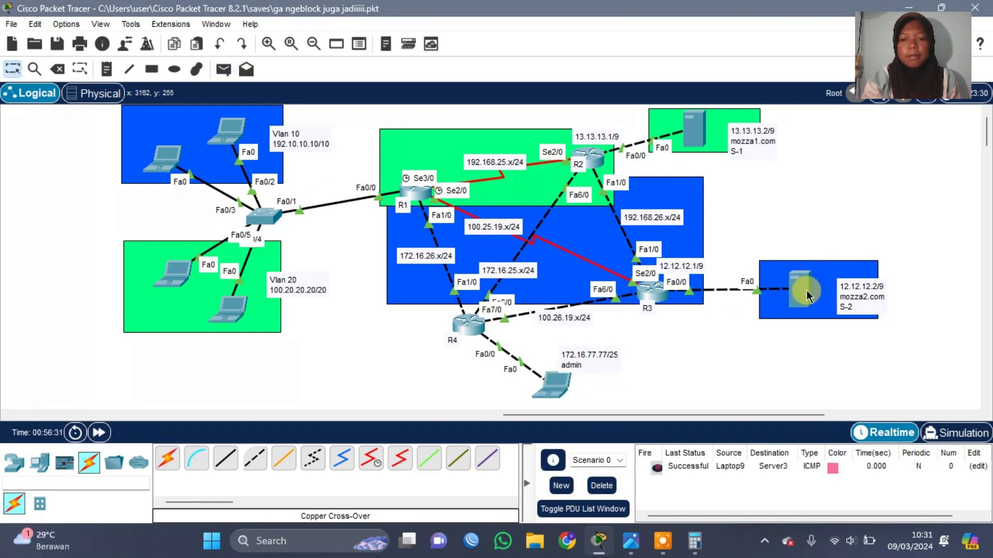
{"action": "left_click", "coordinate": [224, 69]}
{"action": "left_click", "coordinate": [718, 144]}
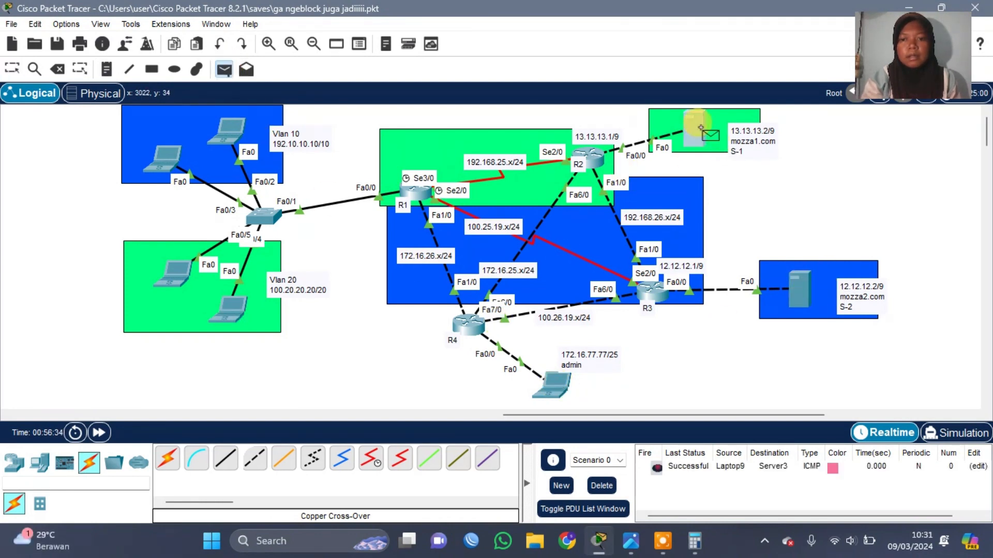
{"action": "left_click", "coordinate": [562, 384]}
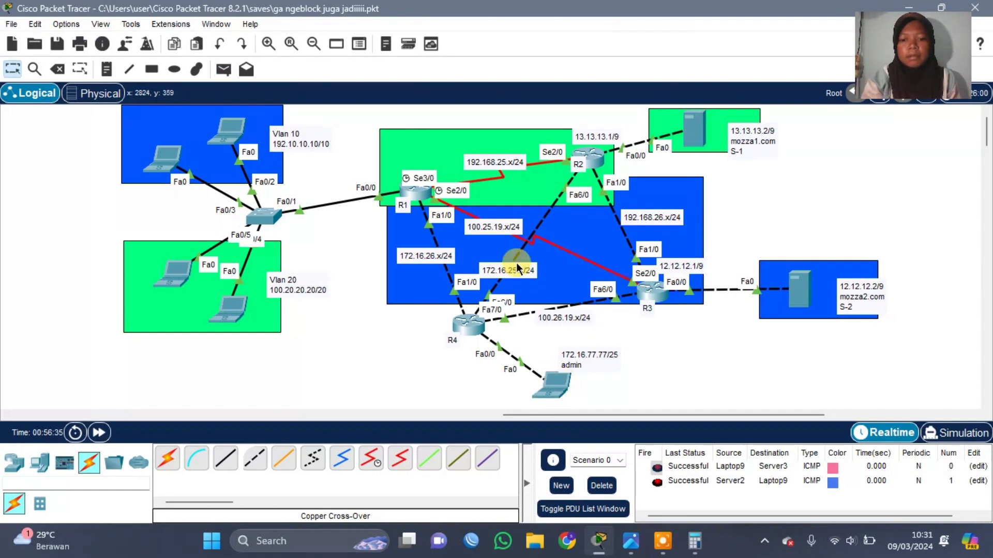
Send simple PDUs from the admin laptop to routers R3 and R2.
{"action": "left_click", "coordinate": [224, 69]}
{"action": "left_click", "coordinate": [540, 380]}
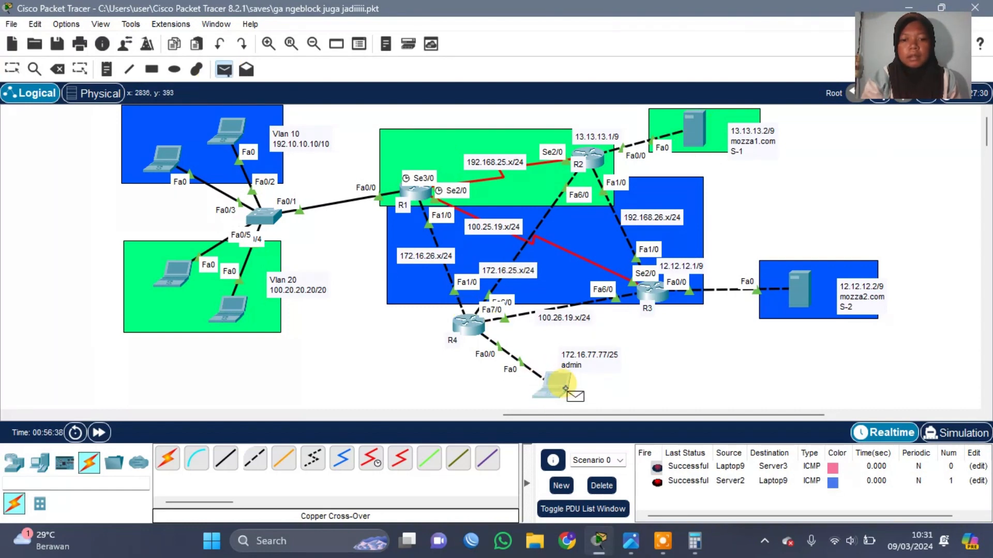
{"action": "left_click", "coordinate": [649, 290]}
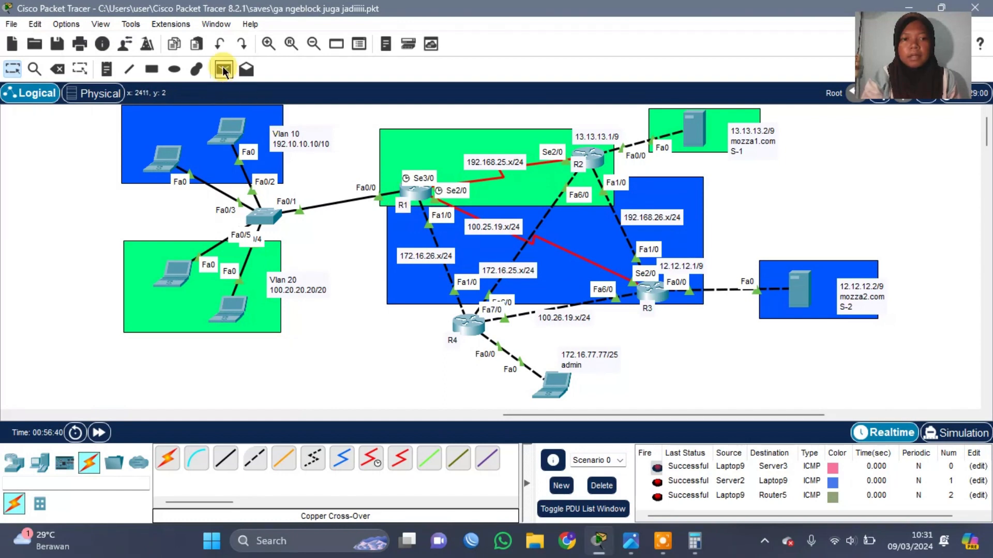
{"action": "left_click", "coordinate": [227, 71]}
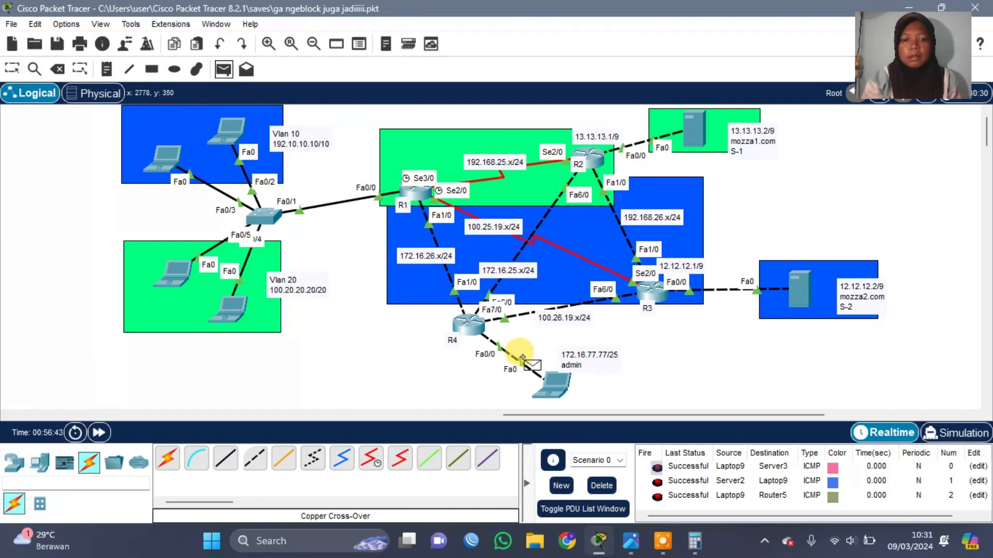
{"action": "left_click", "coordinate": [551, 385]}
{"action": "left_click", "coordinate": [589, 158]}
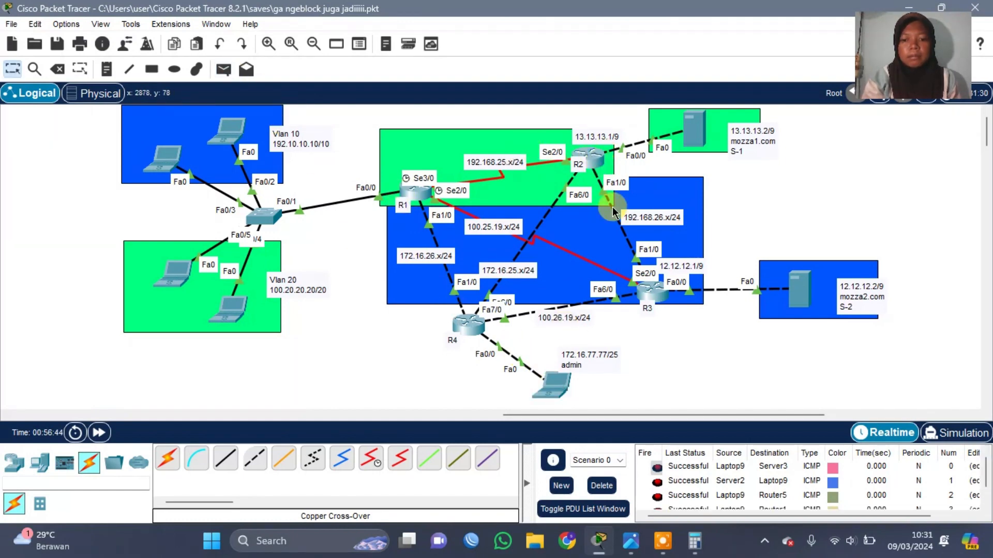
Clear the PDU list, and send simple PDUs from the admin laptop to router R1 and from router R4 to the admin laptop.
{"action": "left_click", "coordinate": [602, 485]}
{"action": "left_click", "coordinate": [223, 71]}
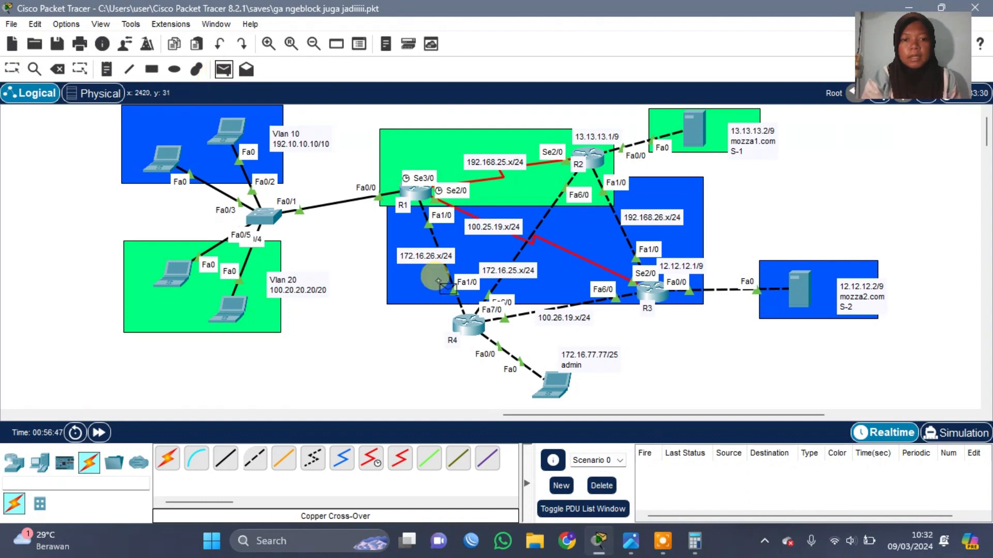
{"action": "left_click", "coordinate": [551, 385]}
{"action": "left_click", "coordinate": [407, 191]}
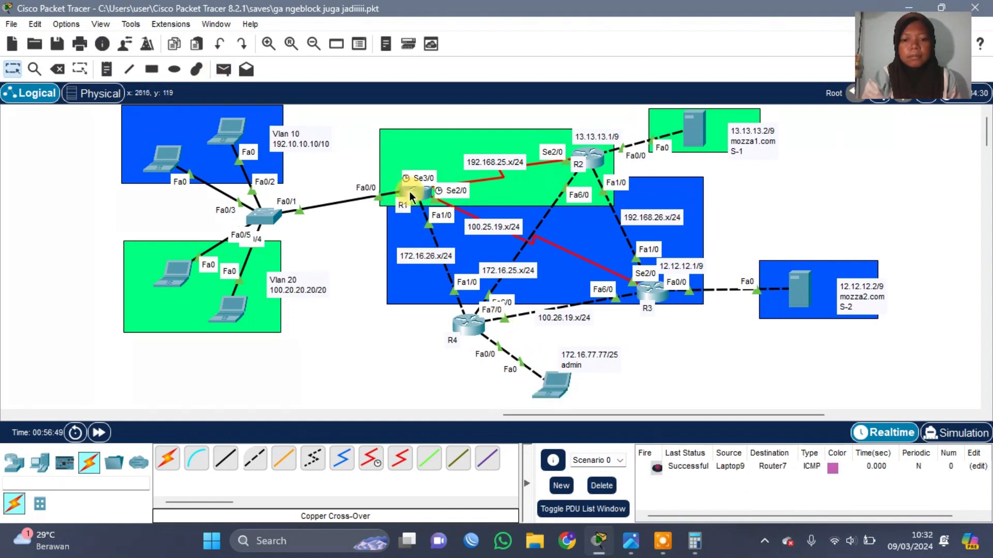
{"action": "left_click", "coordinate": [223, 69]}
{"action": "left_click", "coordinate": [464, 316]}
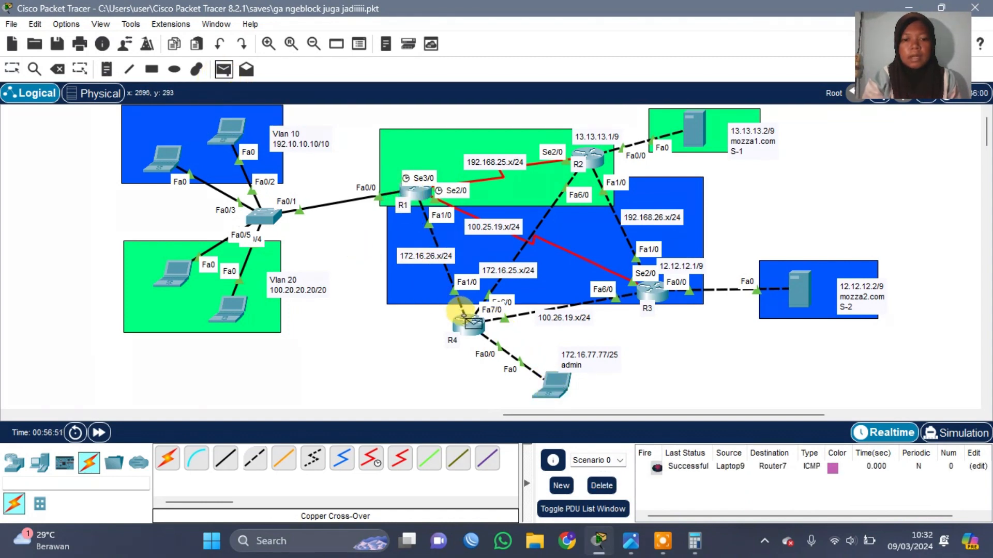
{"action": "left_click", "coordinate": [551, 388]}
{"action": "left_click", "coordinate": [684, 486]}
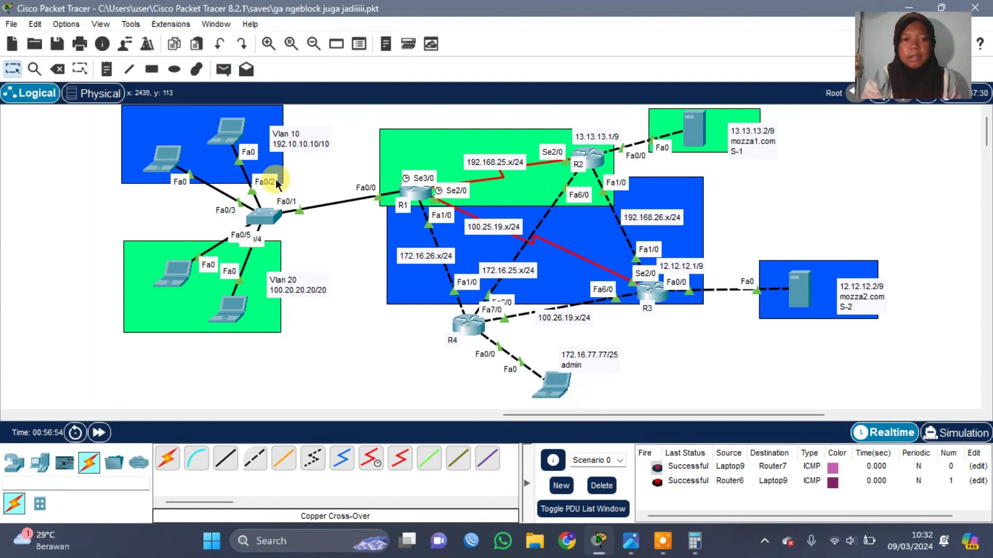
Send simple PDUs from both VLAN 10 laptops to the admin laptop, clearing the PDU list between the two.
{"action": "left_click", "coordinate": [224, 69]}
{"action": "left_click", "coordinate": [229, 132]}
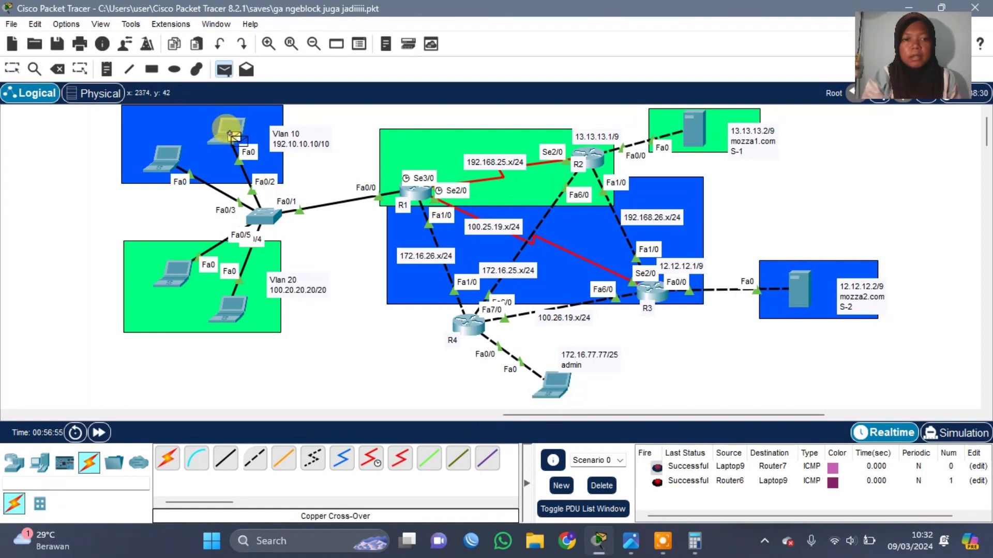
{"action": "left_click", "coordinate": [551, 386]}
{"action": "left_click", "coordinate": [592, 486]}
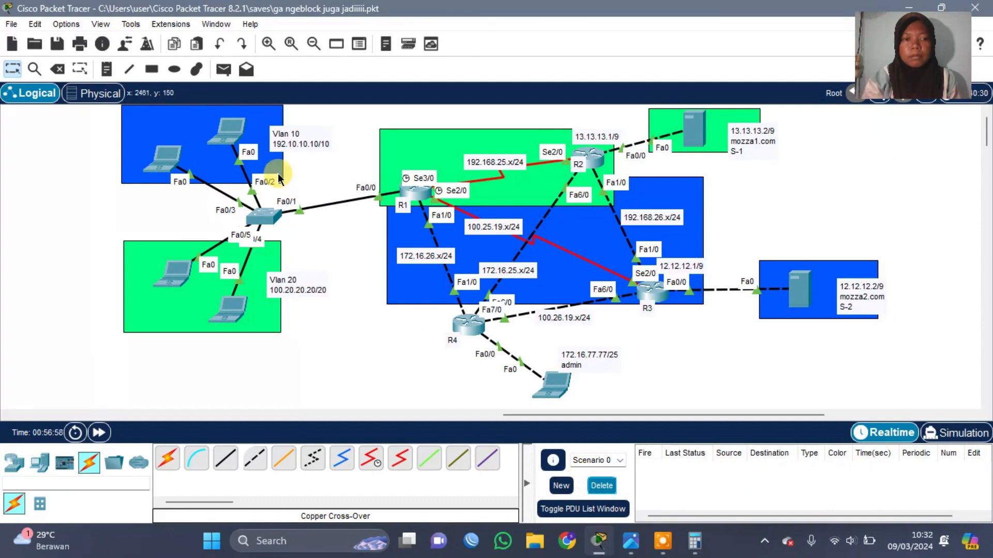
{"action": "left_click", "coordinate": [224, 69]}
{"action": "left_click", "coordinate": [163, 155]}
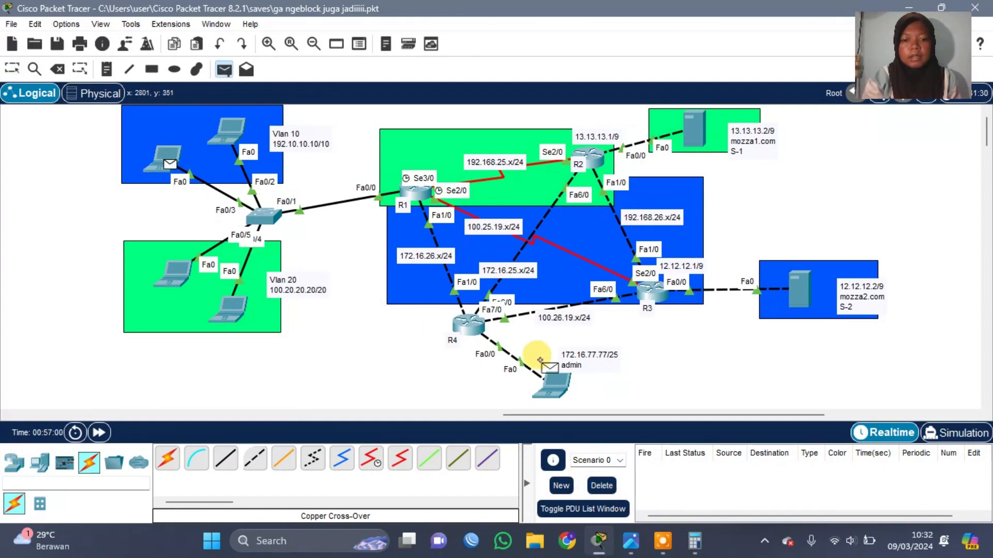
{"action": "left_click", "coordinate": [551, 384]}
Send simple PDUs from the lower VLAN 20 laptop to the admin laptop and from the upper VLAN 10 laptop to server S-1, clearing the list.
{"action": "left_click", "coordinate": [222, 72]}
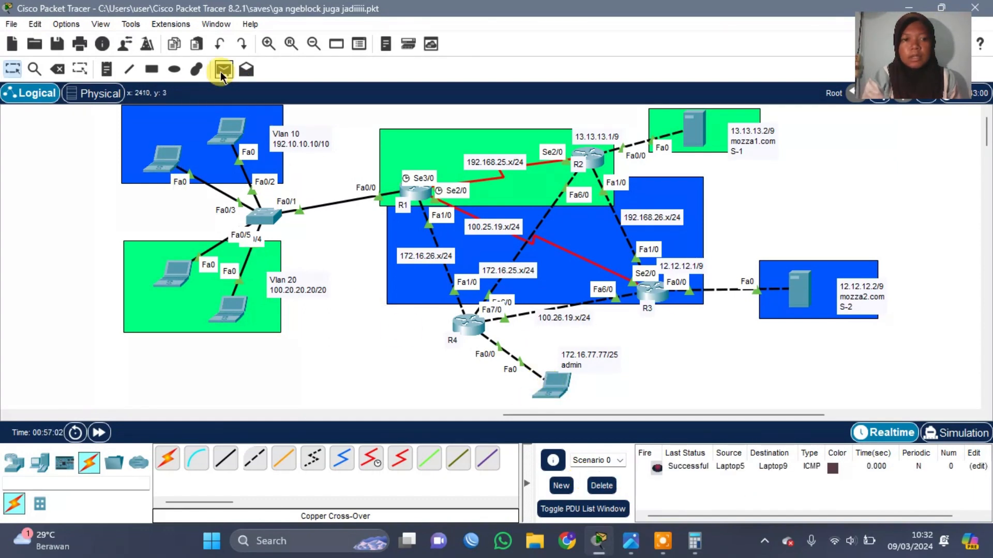
{"action": "left_click", "coordinate": [225, 320]}
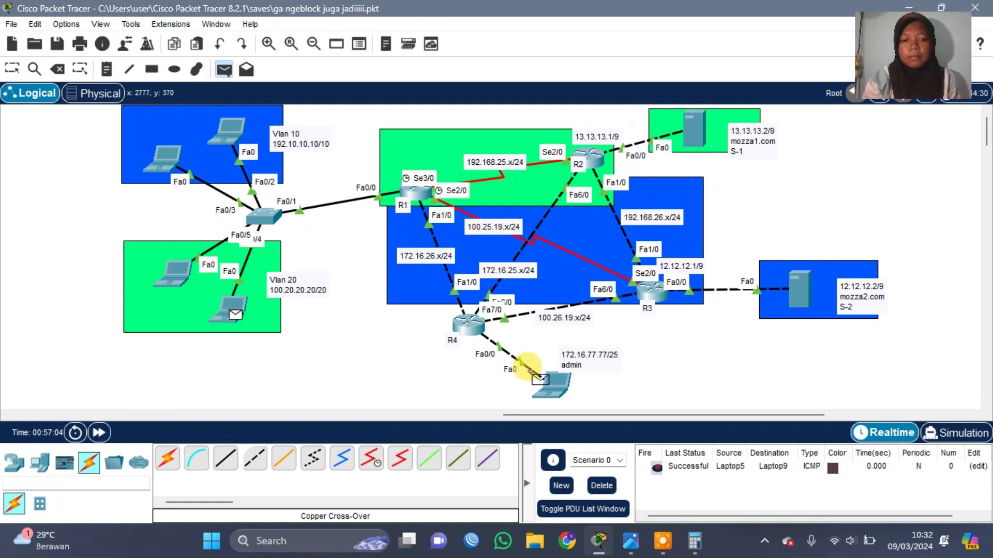
{"action": "left_click", "coordinate": [552, 384]}
{"action": "left_click", "coordinate": [223, 69]}
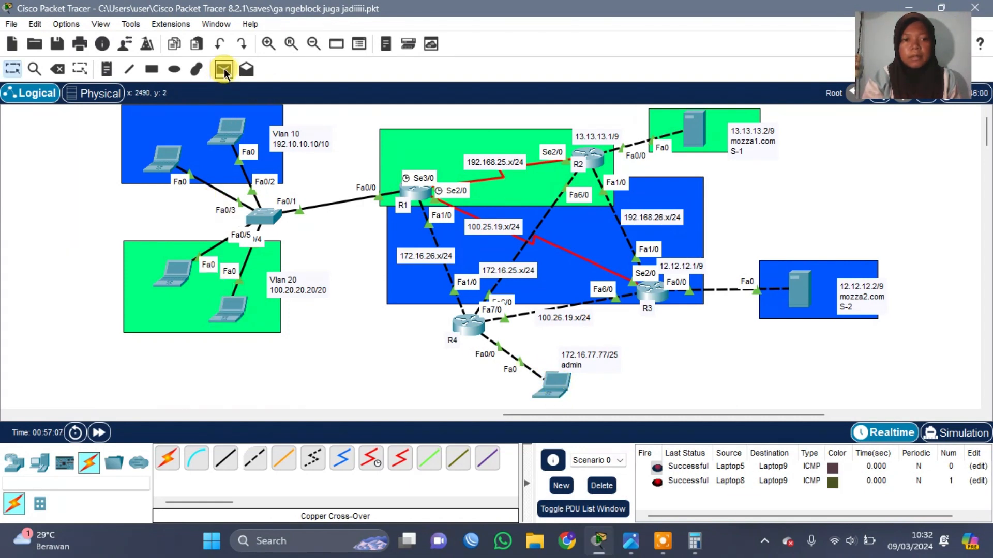
{"action": "left_click", "coordinate": [232, 134]}
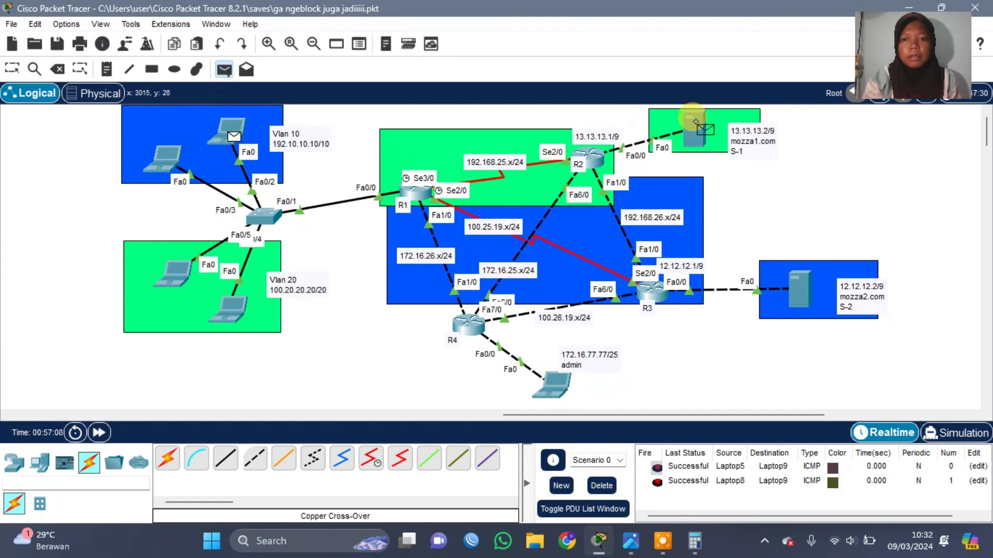
{"action": "left_click", "coordinate": [688, 137]}
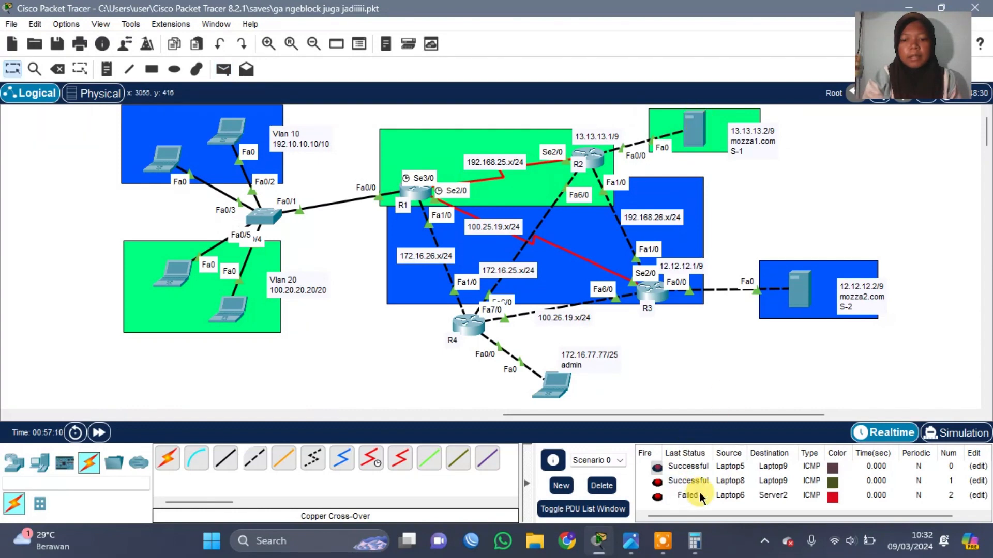
{"action": "left_click", "coordinate": [601, 485]}
Send two simple PDUs from the upper VLAN 10 laptop to router R2, and clear the PDU list.
{"action": "left_click", "coordinate": [223, 72]}
{"action": "left_click", "coordinate": [230, 131]}
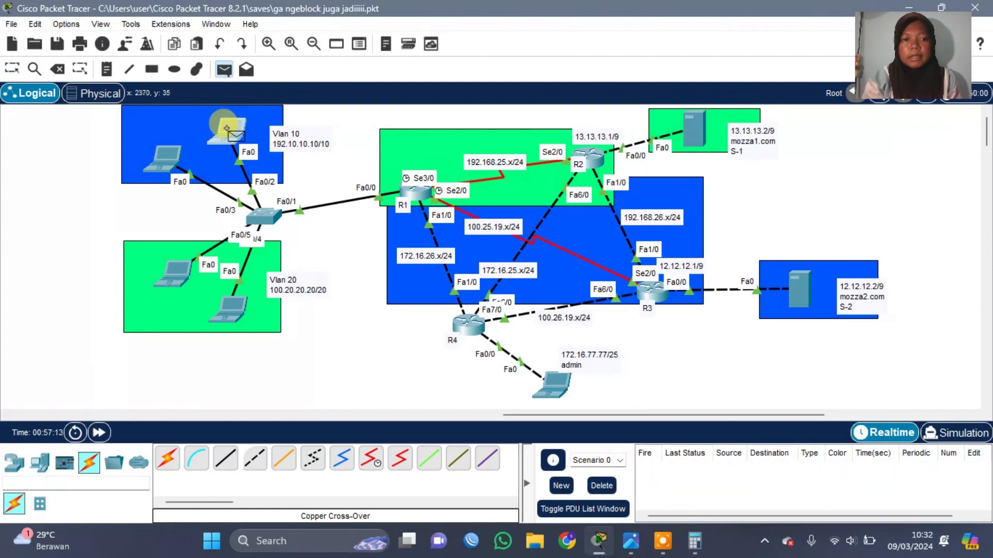
{"action": "left_click", "coordinate": [597, 161]}
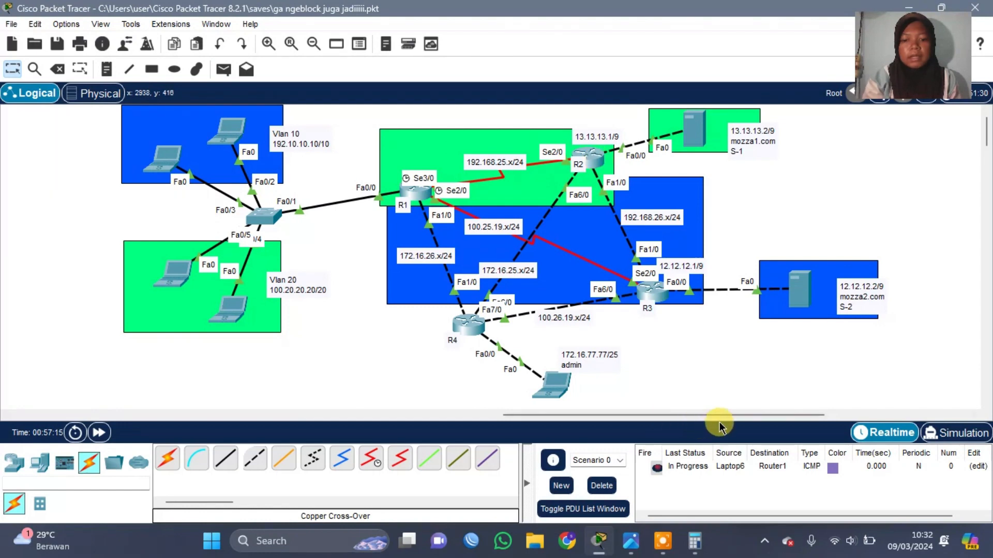
{"action": "left_click", "coordinate": [223, 69]}
{"action": "left_click", "coordinate": [234, 146]}
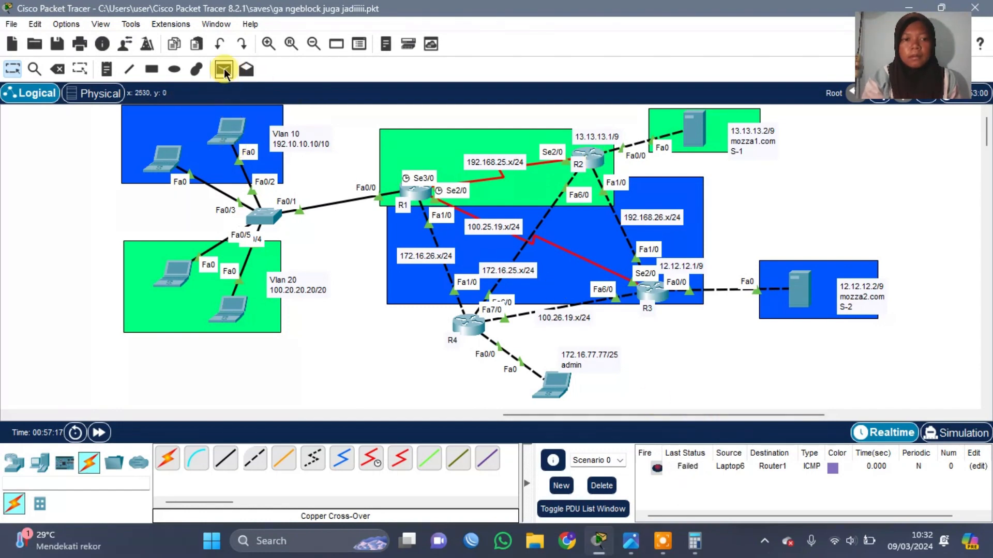
{"action": "left_click", "coordinate": [224, 69]}
{"action": "left_click", "coordinate": [231, 131]}
{"action": "left_click", "coordinate": [602, 137]}
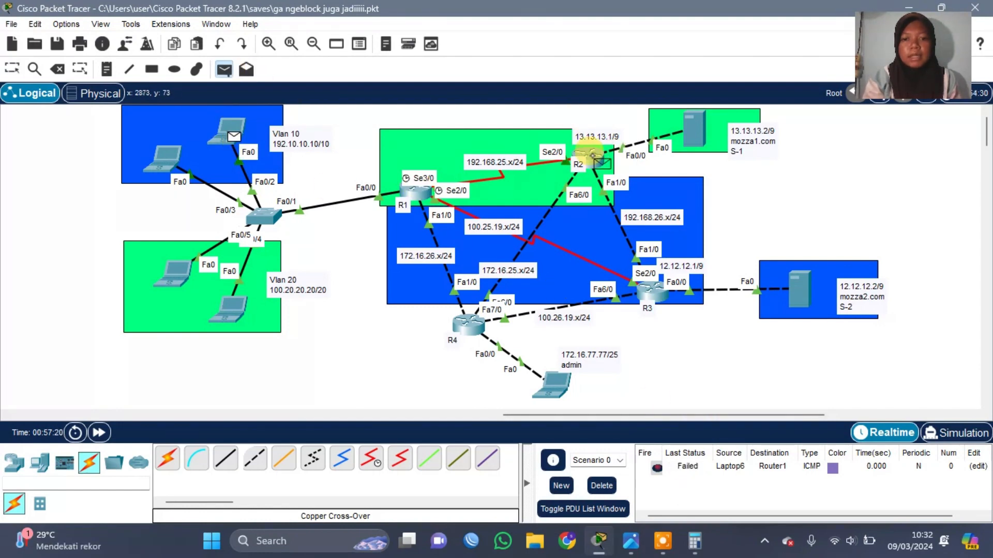
{"action": "left_click", "coordinate": [607, 144]}
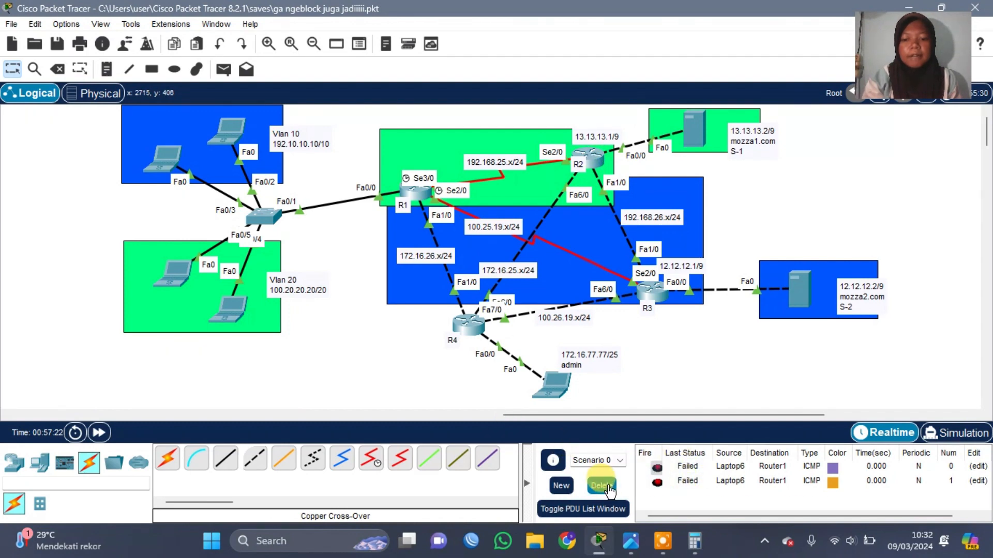
{"action": "left_click", "coordinate": [609, 489]}
Send simple PDUs from the upper VLAN 10 laptop to server S-2 and router R3.
{"action": "left_click", "coordinate": [226, 69]}
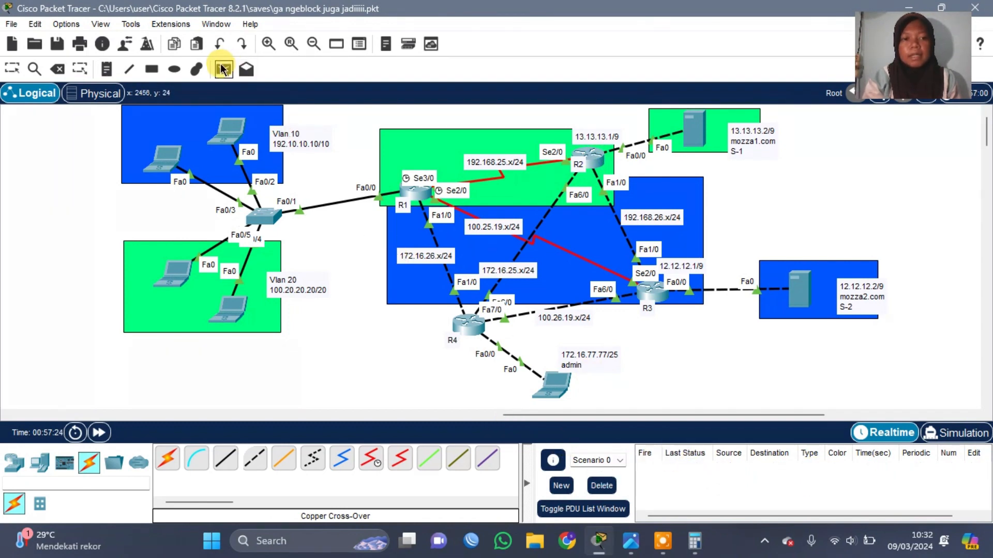
{"action": "left_click", "coordinate": [227, 128]}
{"action": "left_click", "coordinate": [505, 323]}
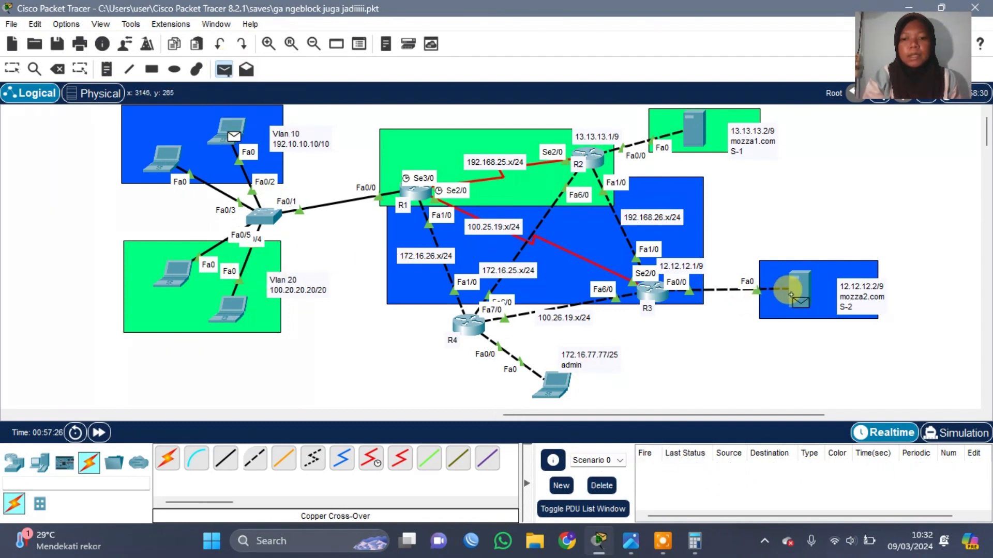
{"action": "left_click", "coordinate": [796, 292]}
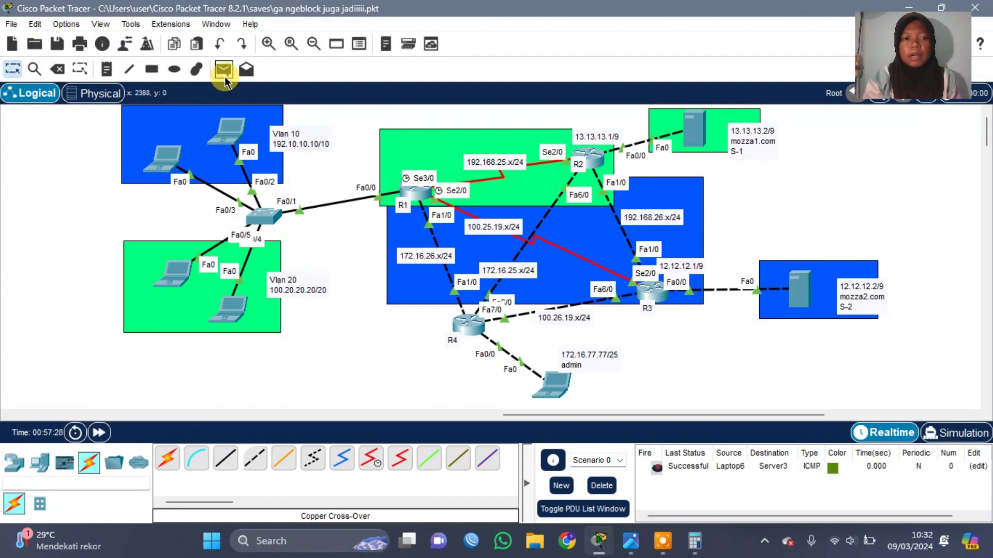
{"action": "left_click", "coordinate": [224, 69]}
{"action": "left_click", "coordinate": [223, 133]}
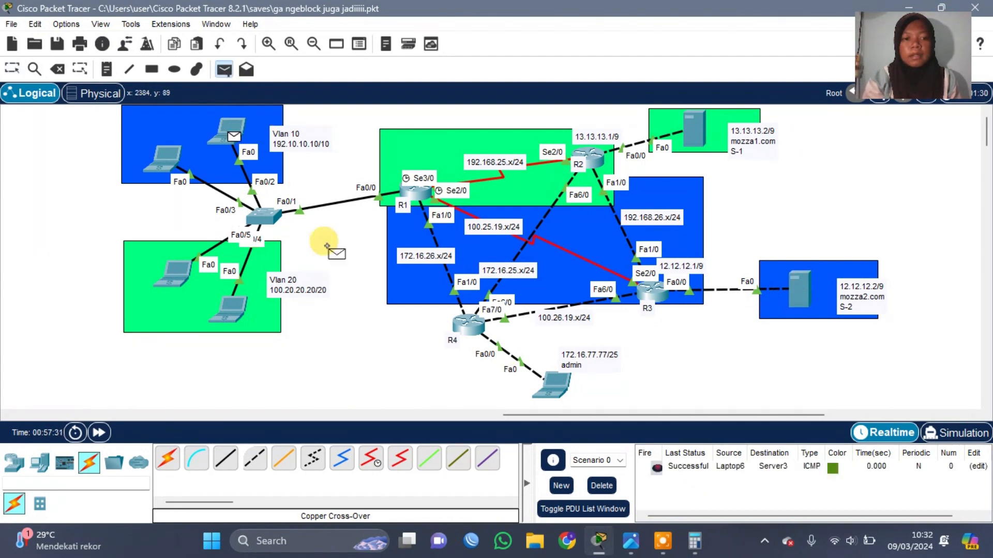
{"action": "left_click", "coordinate": [653, 291]}
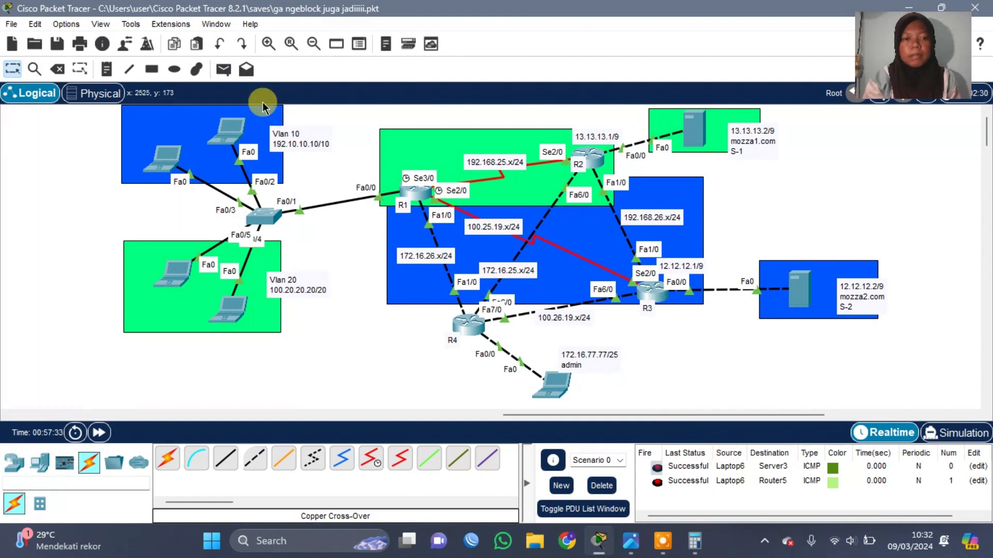
Send simple PDUs from the lower VLAN 20 laptop to router R2 and server S-1, clearing the PDU list after each.
{"action": "left_click", "coordinate": [224, 69]}
{"action": "left_click", "coordinate": [237, 310]}
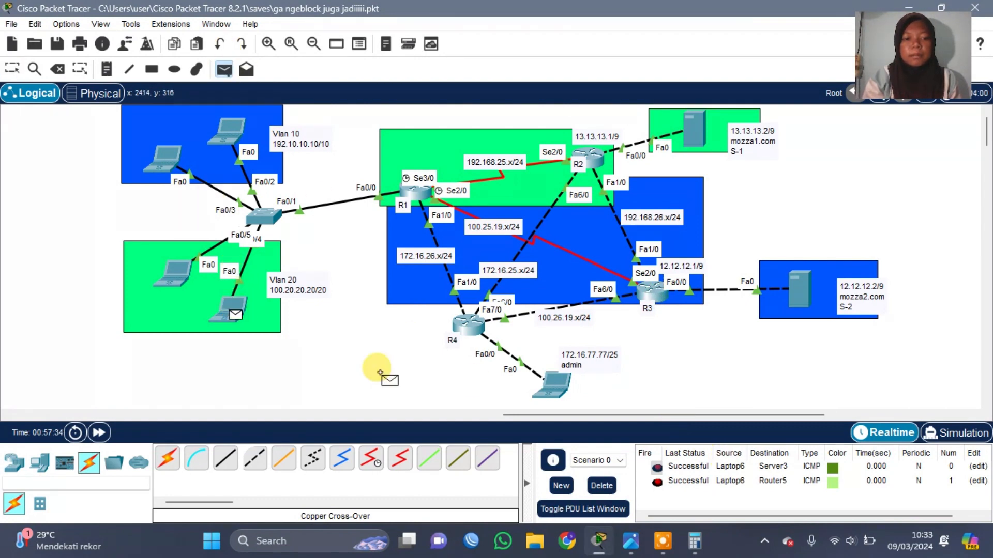
{"action": "left_click", "coordinate": [595, 163]}
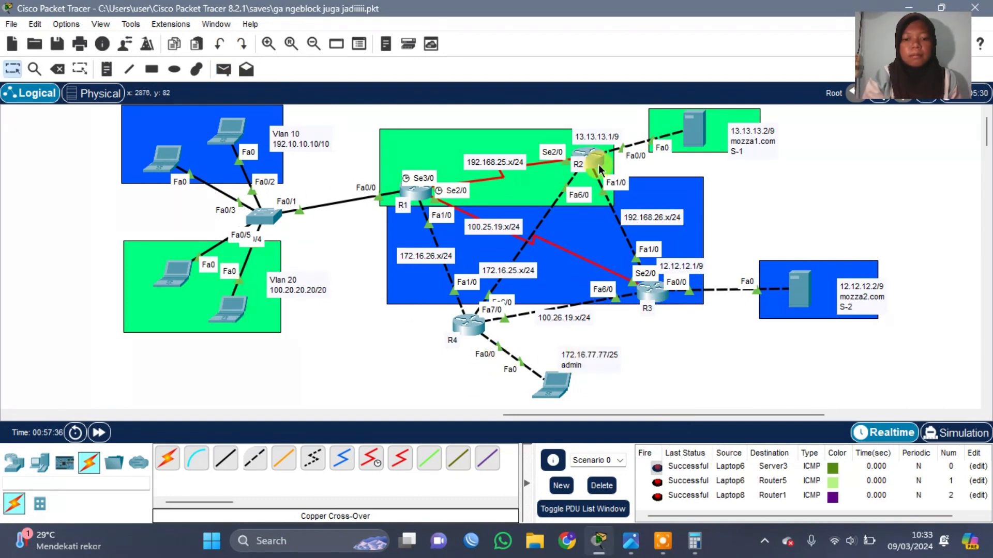
{"action": "left_click", "coordinate": [601, 485]}
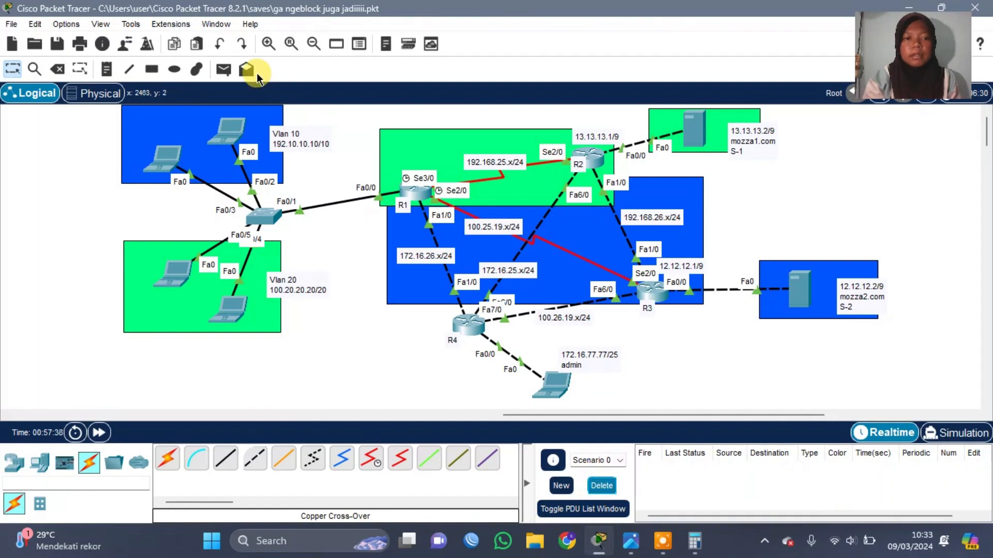
{"action": "left_click", "coordinate": [223, 69]}
{"action": "left_click", "coordinate": [232, 309]}
{"action": "left_click", "coordinate": [696, 125]}
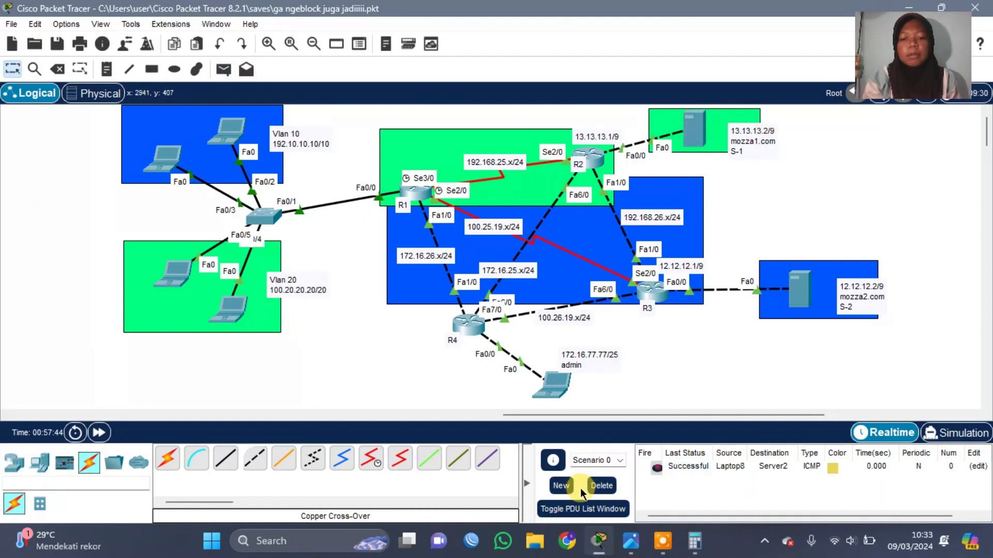
{"action": "left_click", "coordinate": [594, 487]}
Send simple PDUs from the lower VLAN 20 laptop to router R3 and server S-2, and clear the PDU list.
{"action": "left_click", "coordinate": [223, 70]}
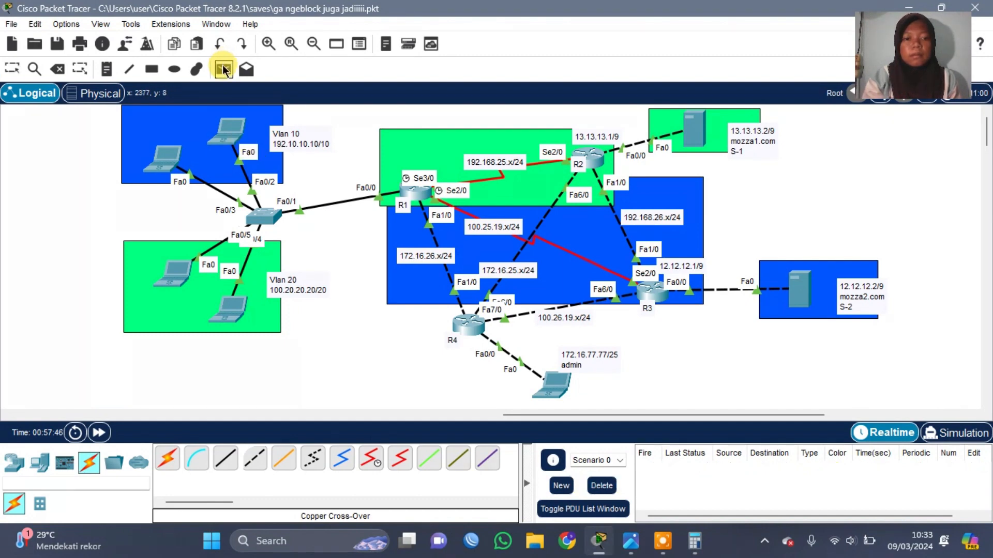
{"action": "left_click", "coordinate": [245, 298]}
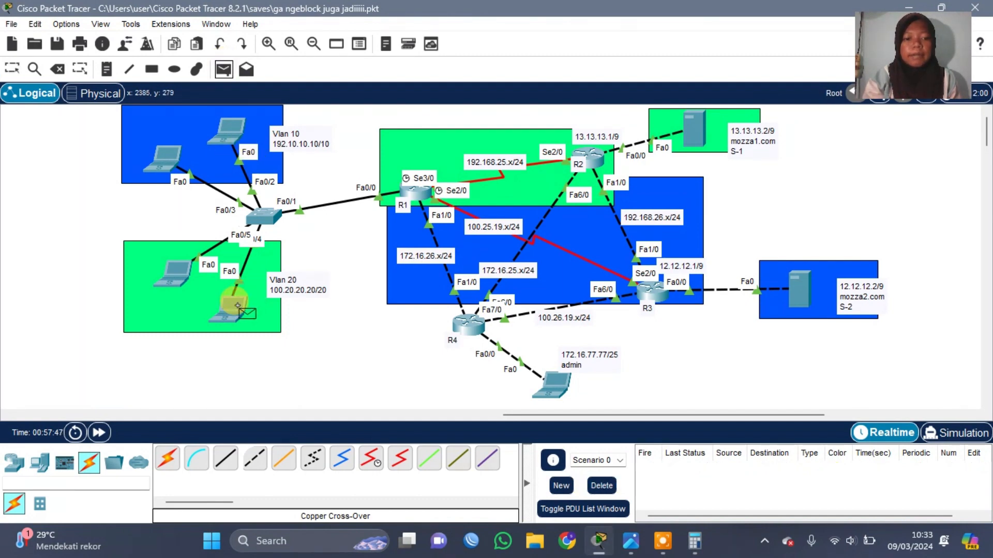
{"action": "left_click", "coordinate": [648, 290]}
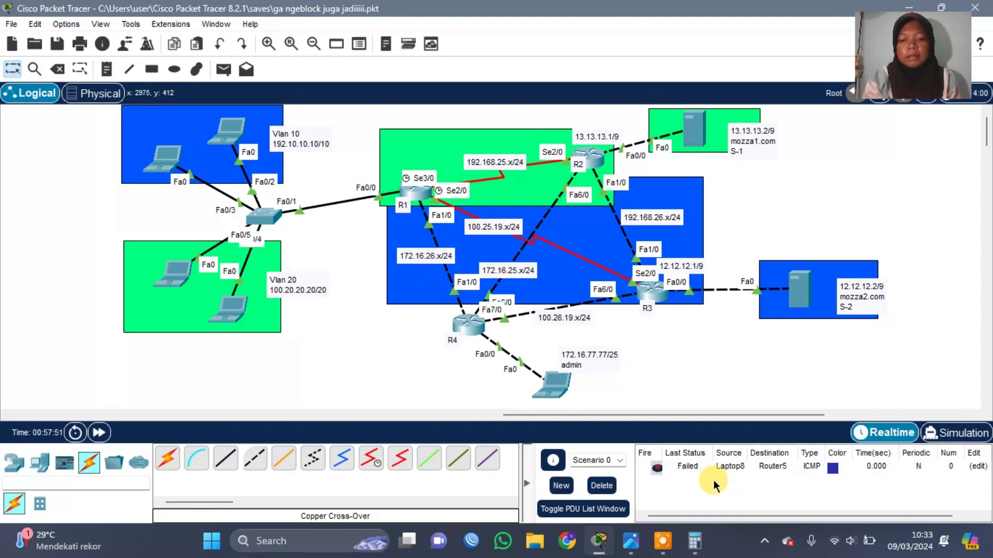
{"action": "left_click", "coordinate": [223, 70]}
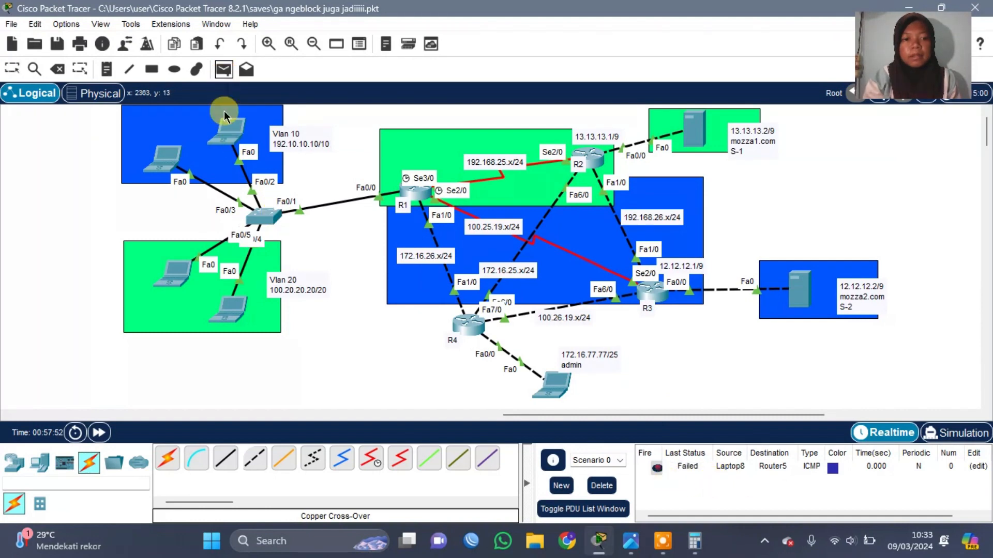
{"action": "left_click", "coordinate": [233, 309]}
{"action": "left_click", "coordinate": [796, 285]}
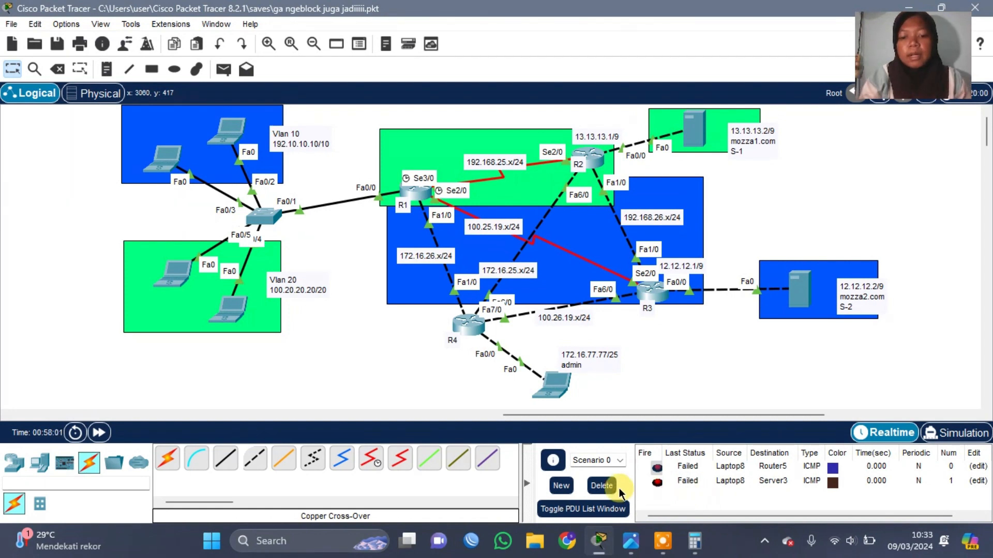
{"action": "left_click", "coordinate": [601, 487]}
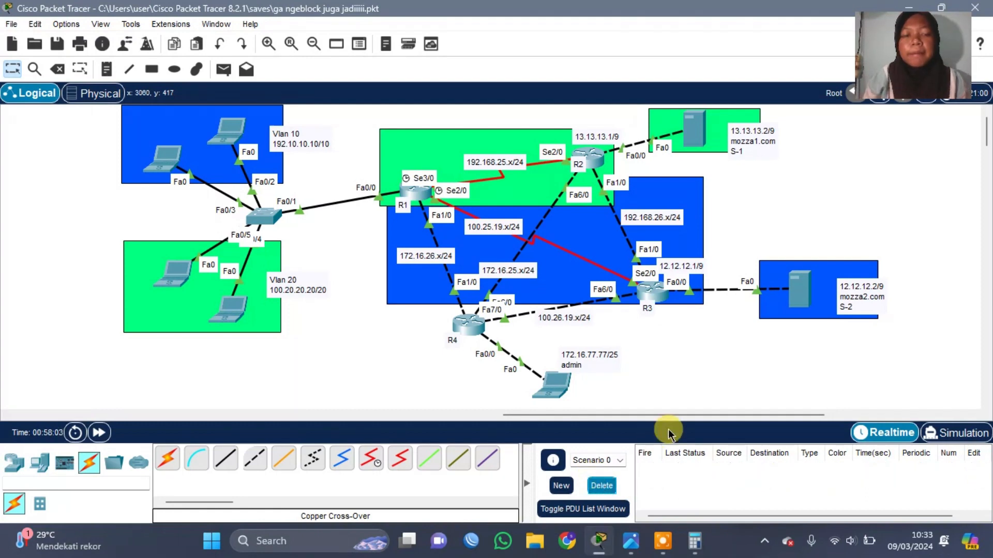